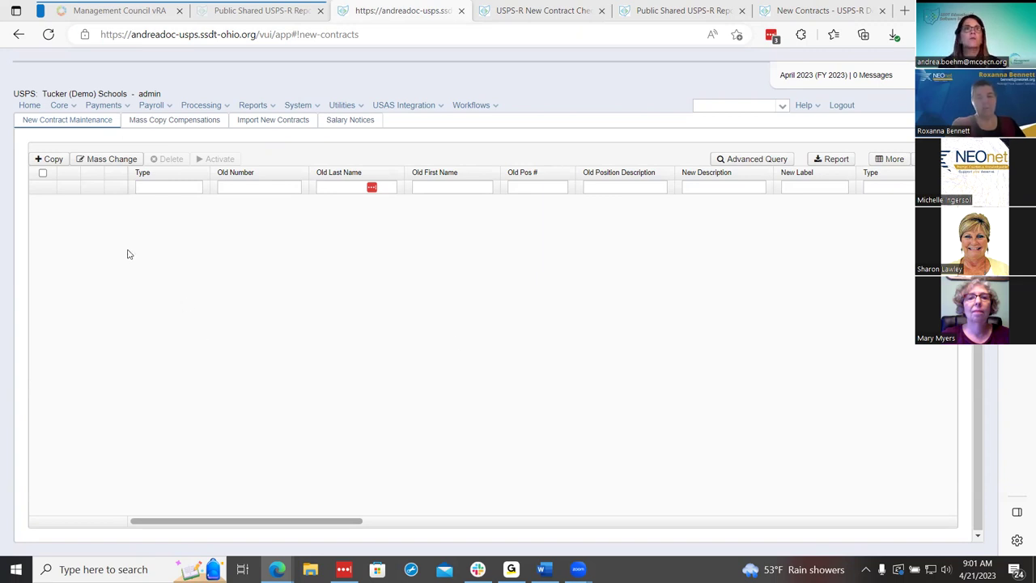
# Open the Job Calendars list, view the blank form for creating a job calendar, and close it without saving
pyautogui.click(65, 108)
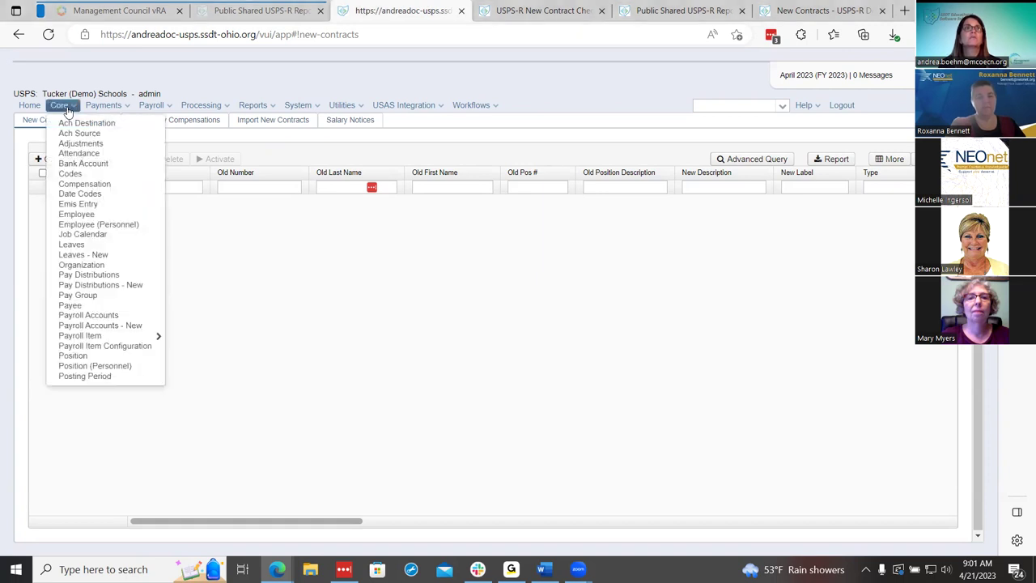
pyautogui.click(99, 234)
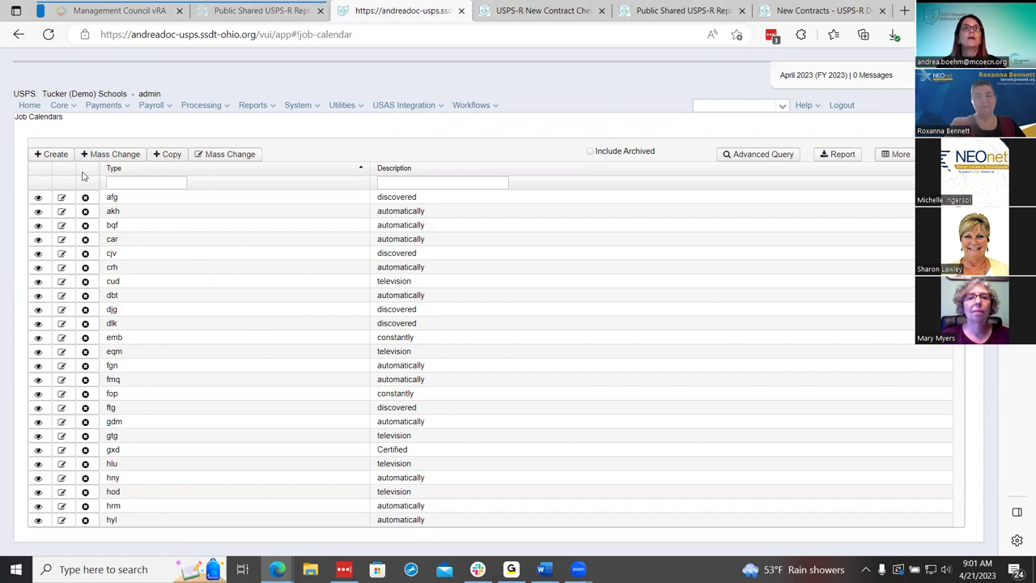
pyautogui.click(54, 154)
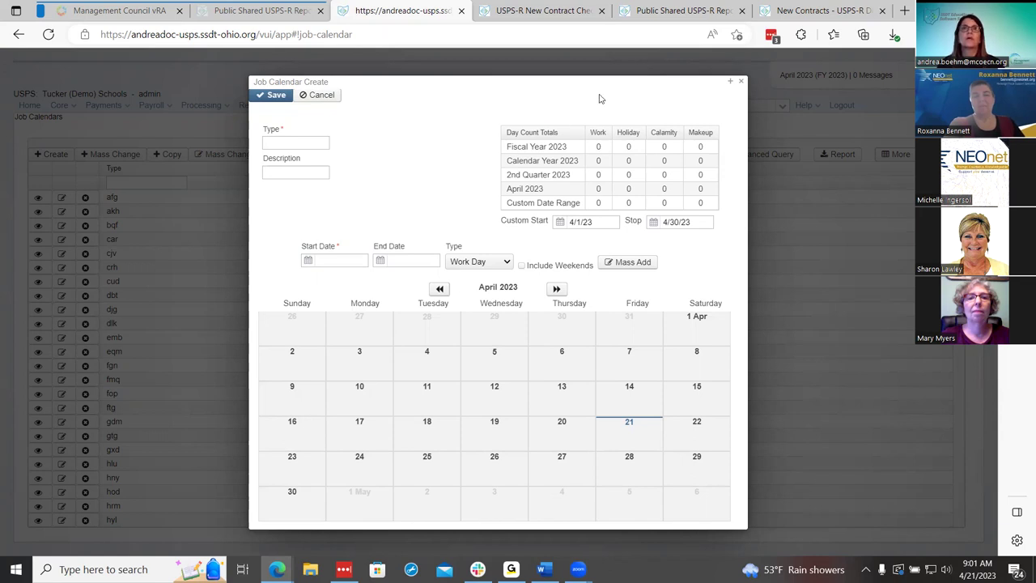
pyautogui.click(745, 82)
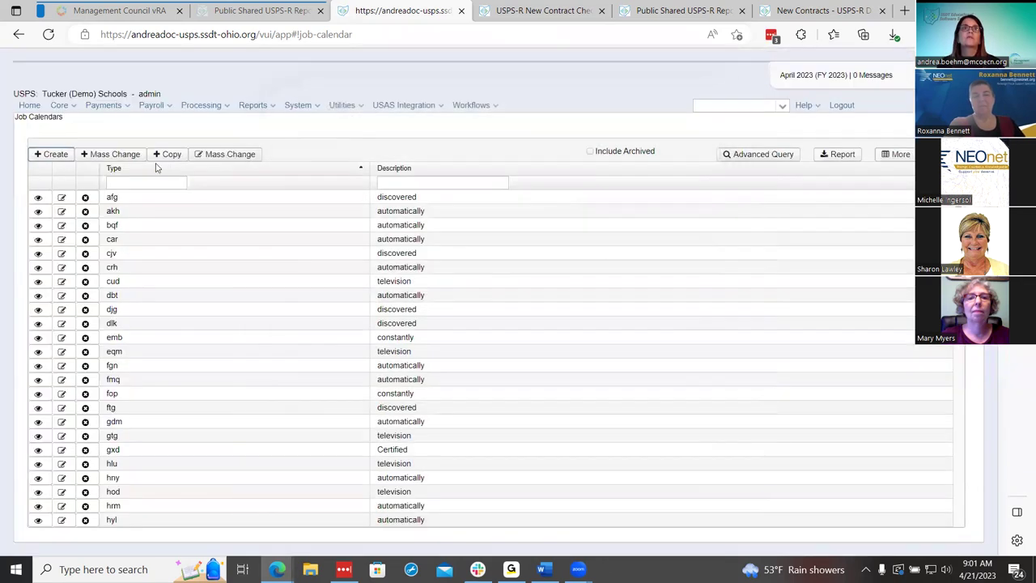
# Try out the Copy Job Calendars form with afg - discovered as the source, review its target calendars and date fields, and close it without copying
pyautogui.click(160, 156)
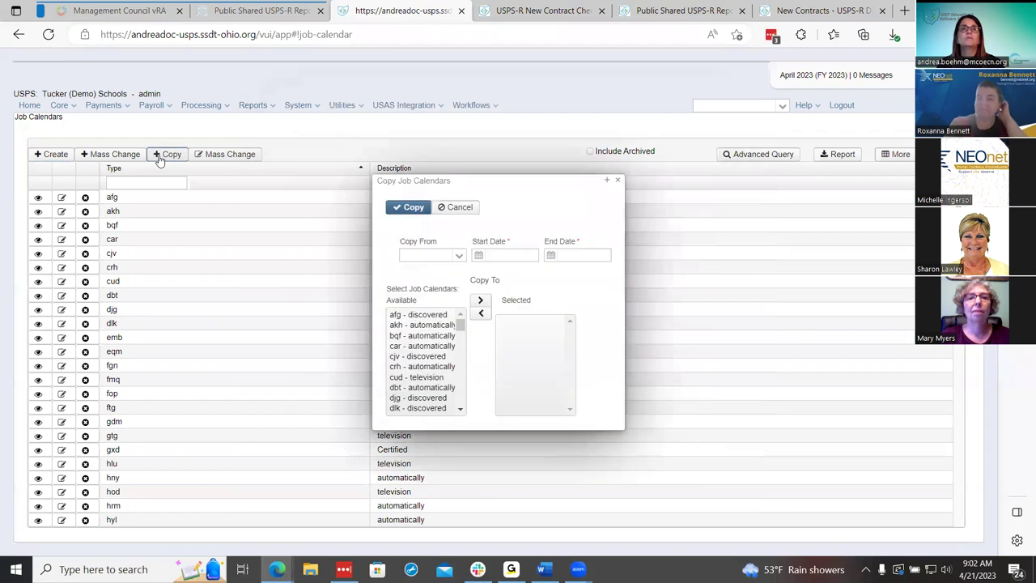
pyautogui.click(459, 256)
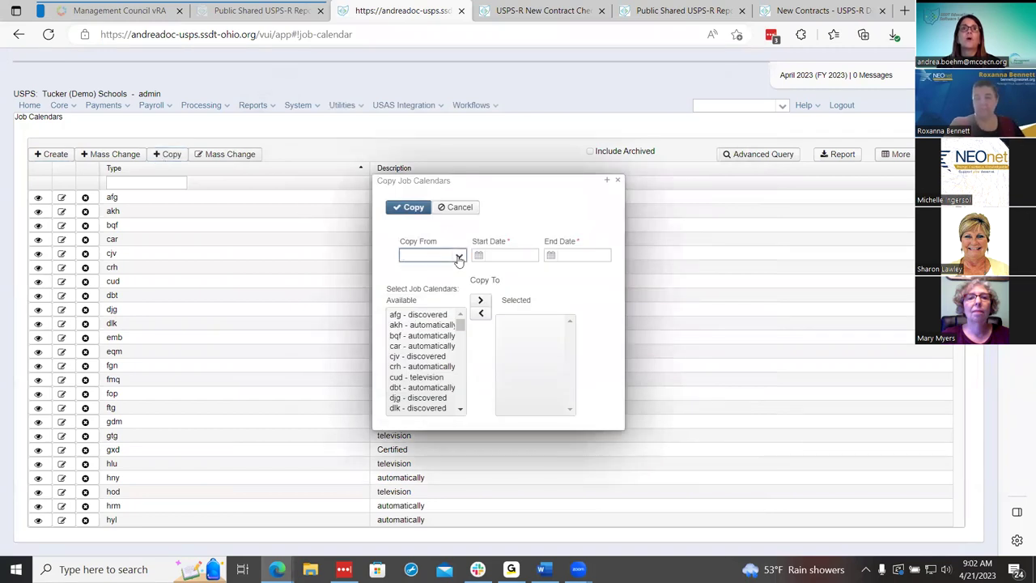
pyautogui.click(455, 273)
pyautogui.click(459, 256)
pyautogui.click(418, 314)
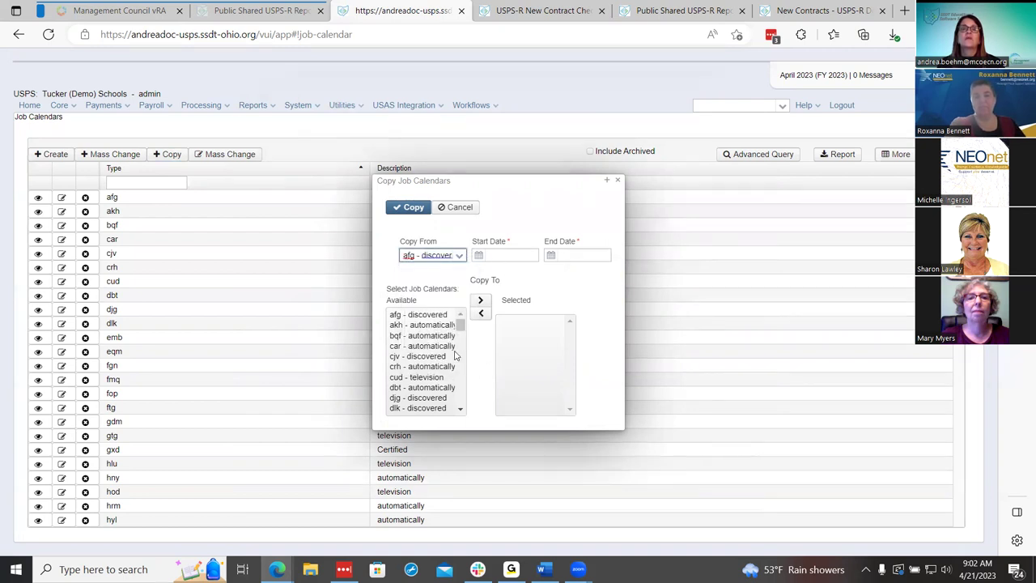
pyautogui.scroll(-5, 433, 344)
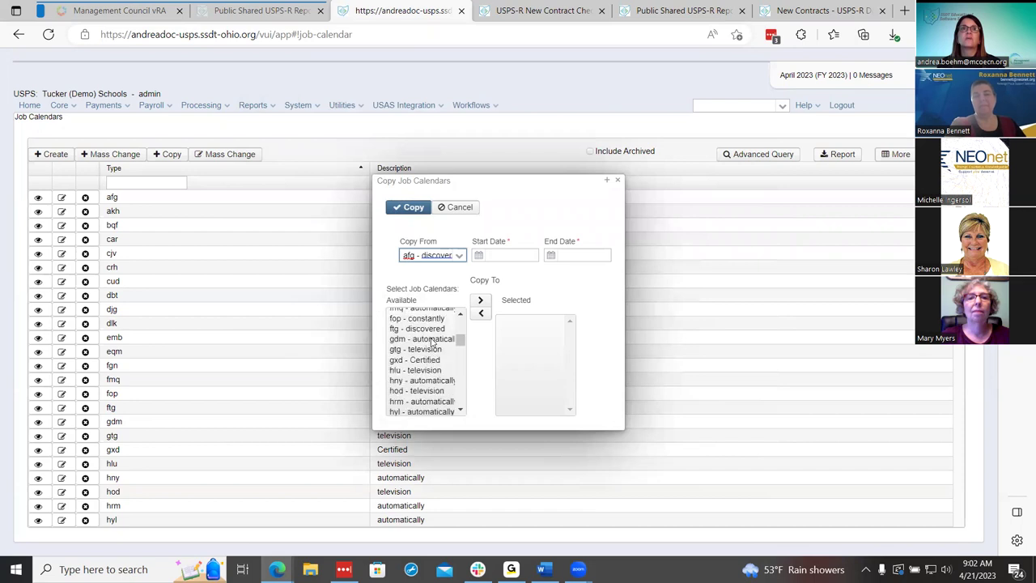
pyautogui.scroll(5, 438, 353)
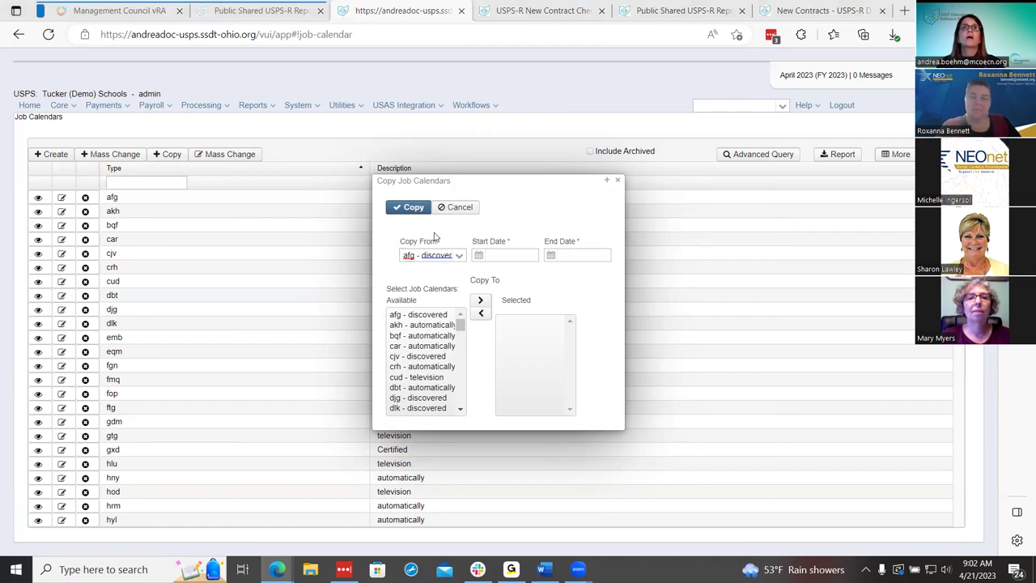
pyautogui.click(617, 180)
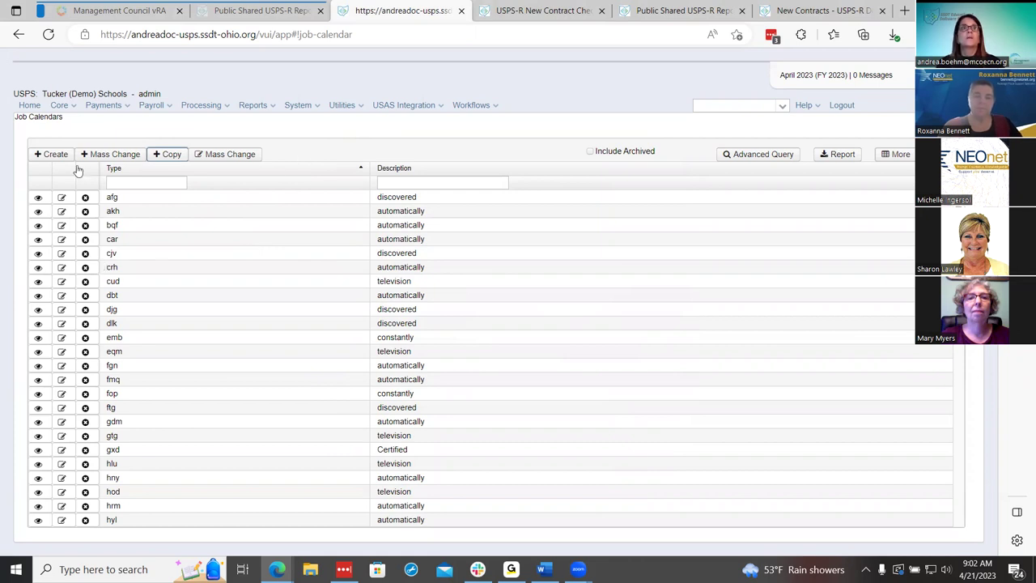
pyautogui.click(167, 154)
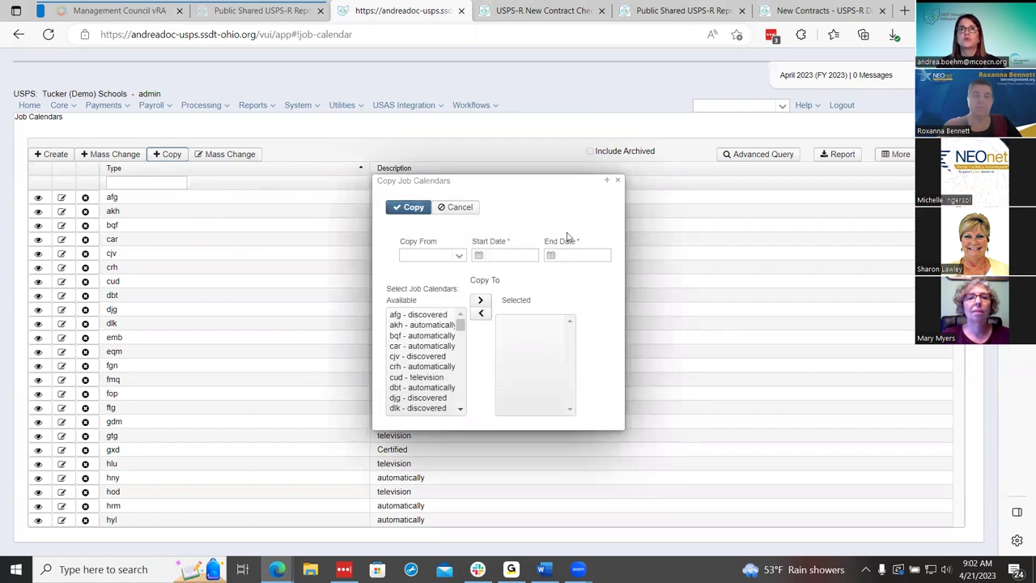
pyautogui.click(618, 179)
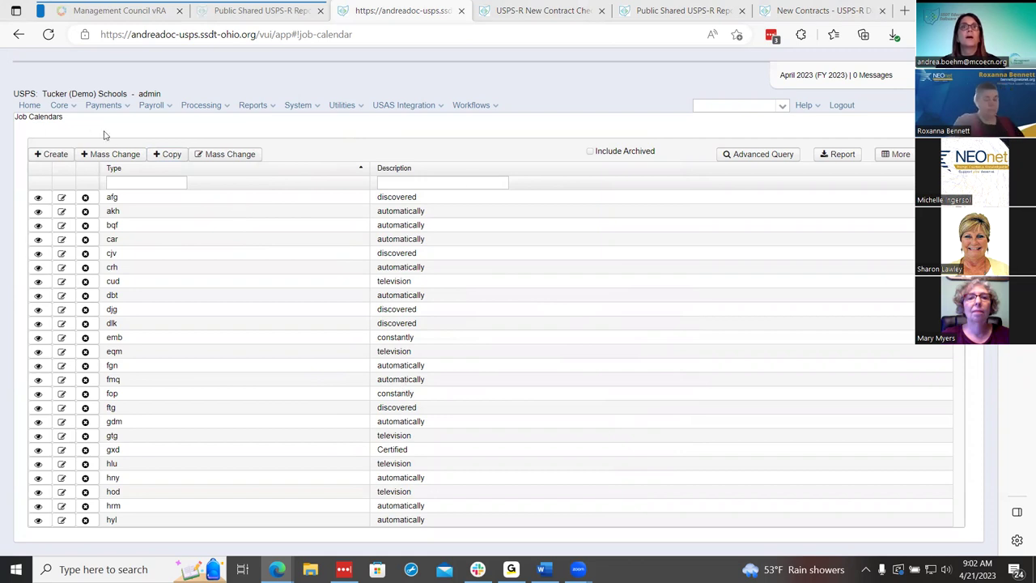
# Open the Job Calendar Report and review its date, page orientation and calendar selection options
pyautogui.click(273, 110)
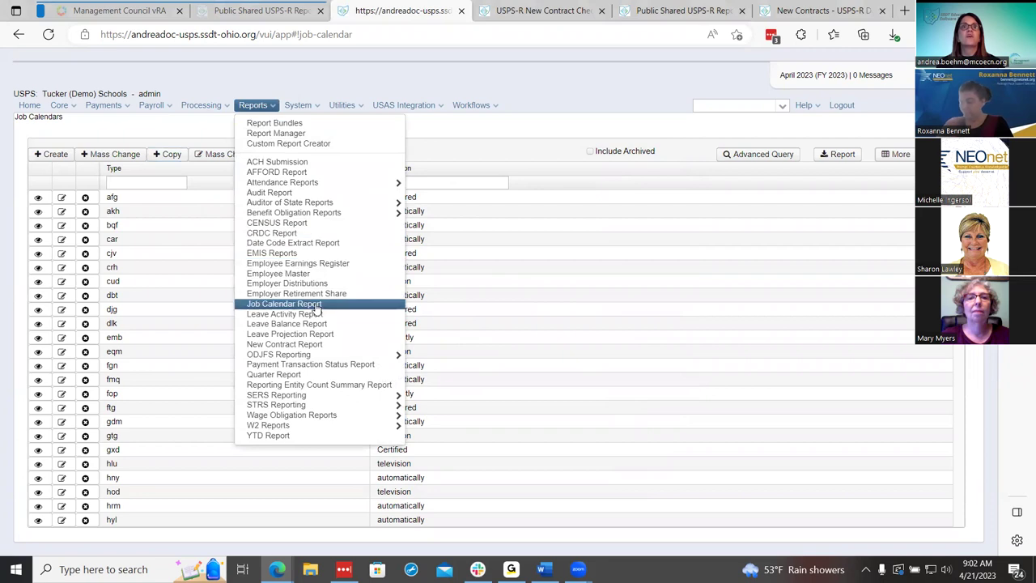
pyautogui.click(283, 304)
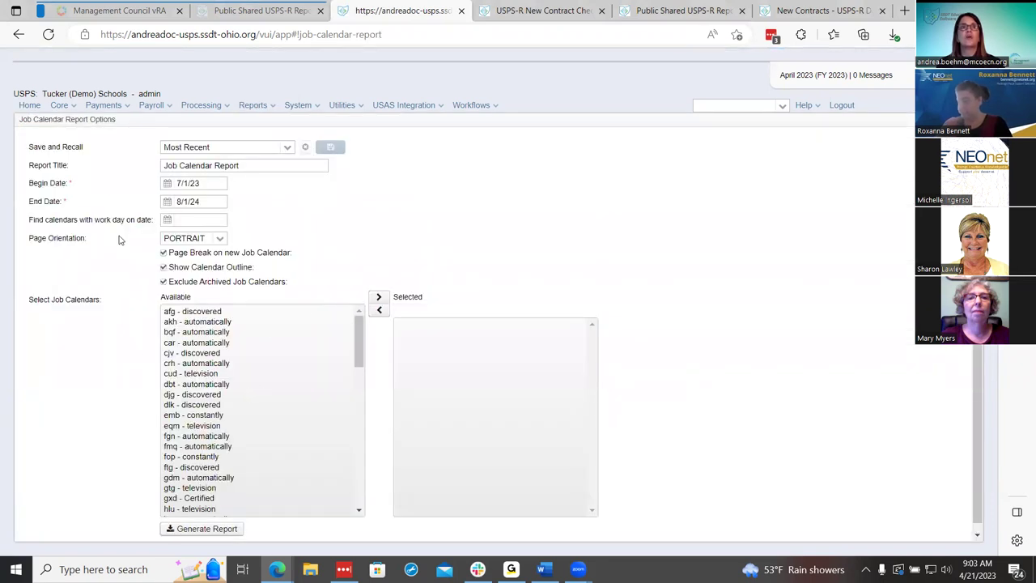
pyautogui.scroll(-1, 122, 368)
pyautogui.scroll(1, 120, 372)
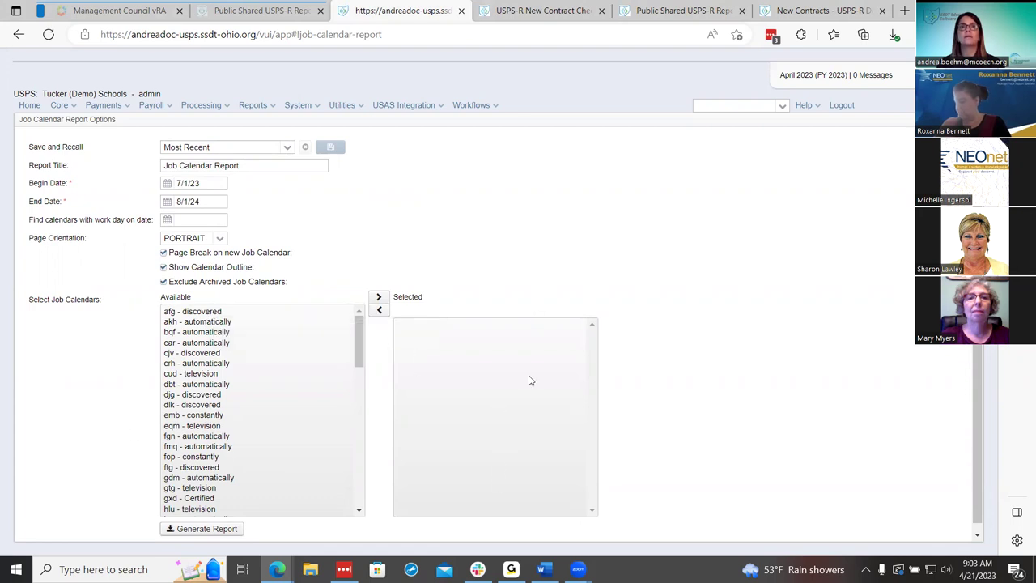
pyautogui.scroll(-1, 303, 497)
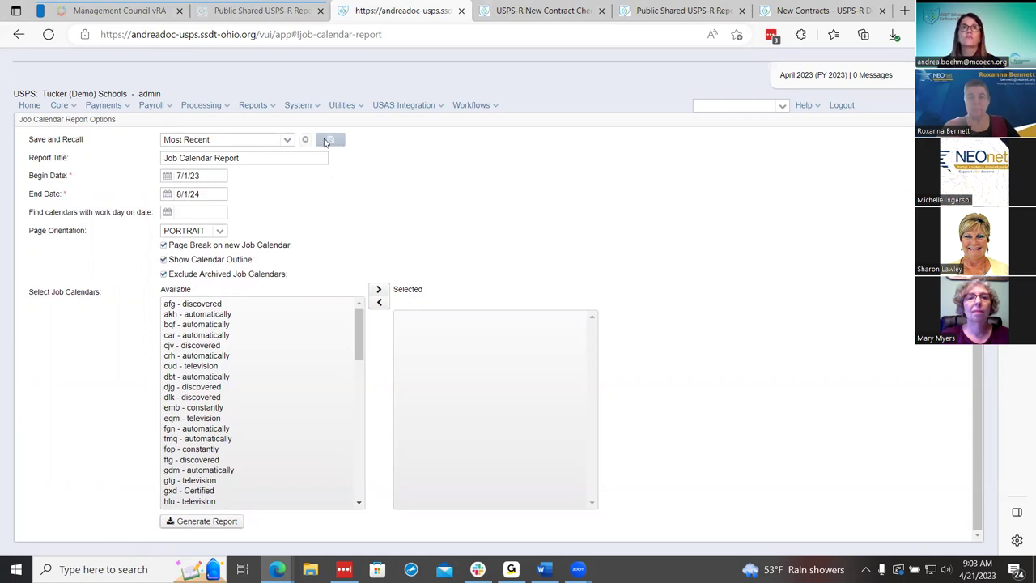
# Open the system configuration list and locate the EMIS Reporting Configuration entry
pyautogui.click(294, 106)
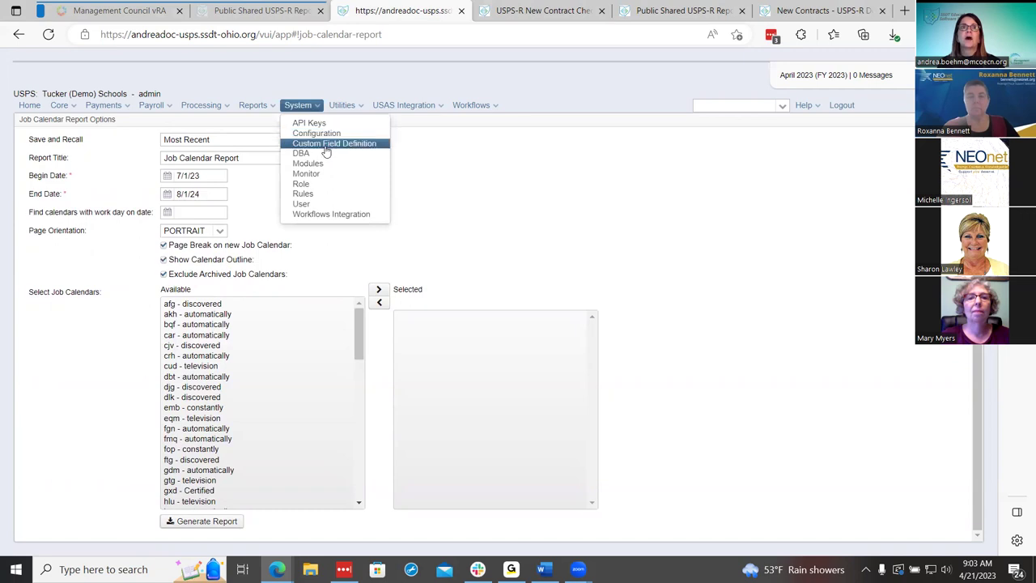
pyautogui.click(317, 132)
pyautogui.scroll(-5, 158, 330)
pyautogui.scroll(5, 158, 330)
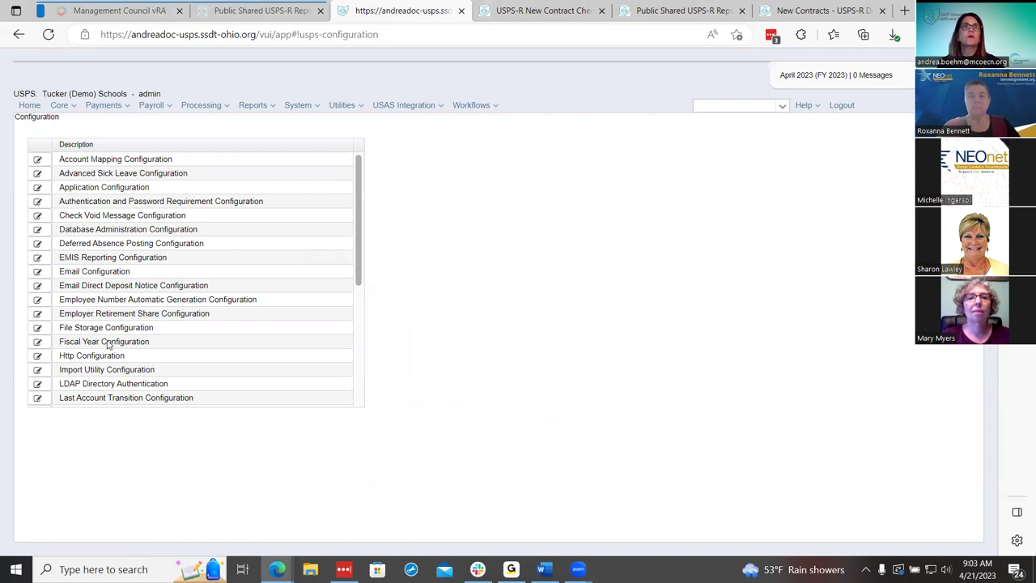
pyautogui.scroll(-3, 108, 345)
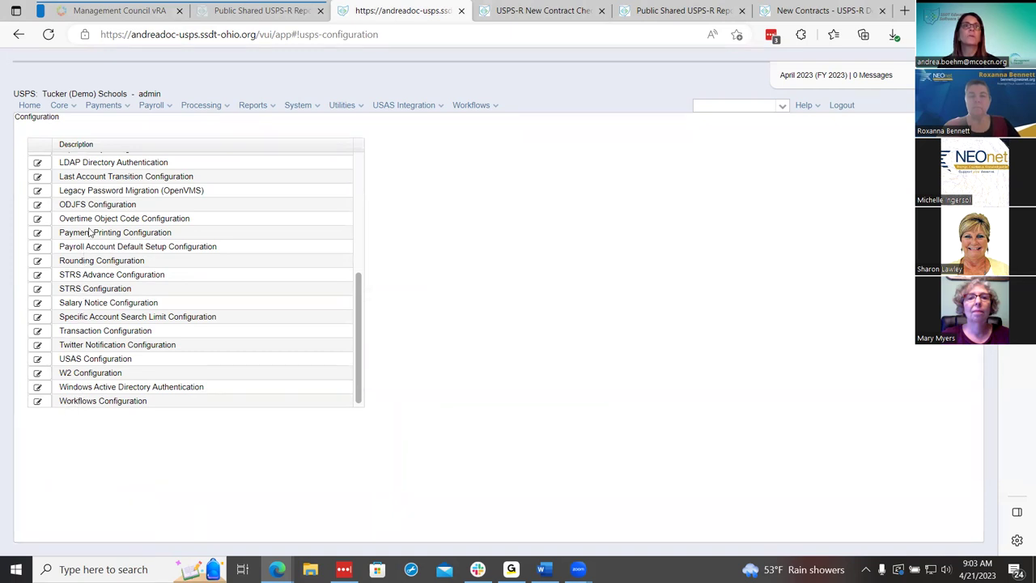
pyautogui.scroll(2, 92, 220)
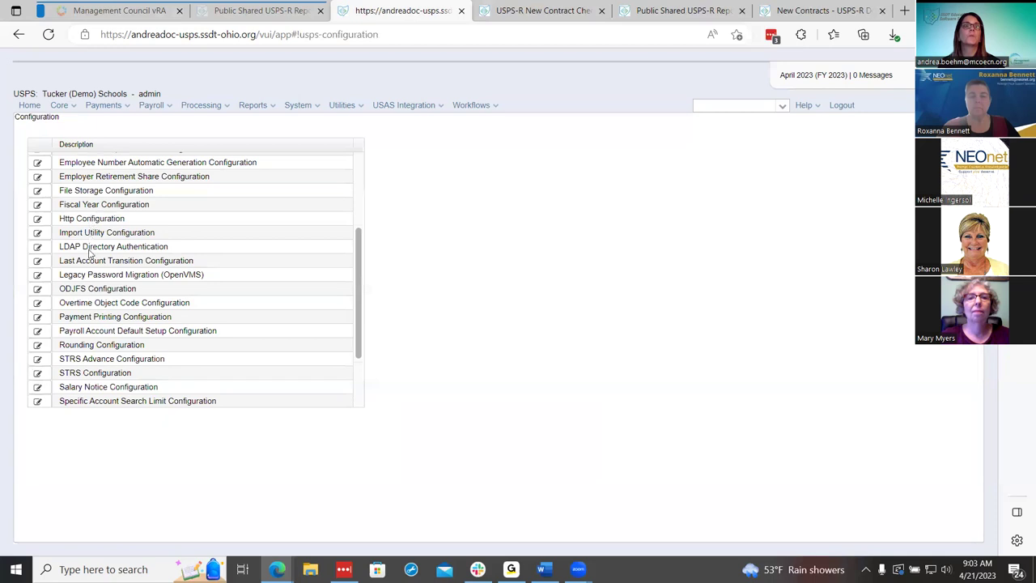
pyautogui.scroll(2, 92, 261)
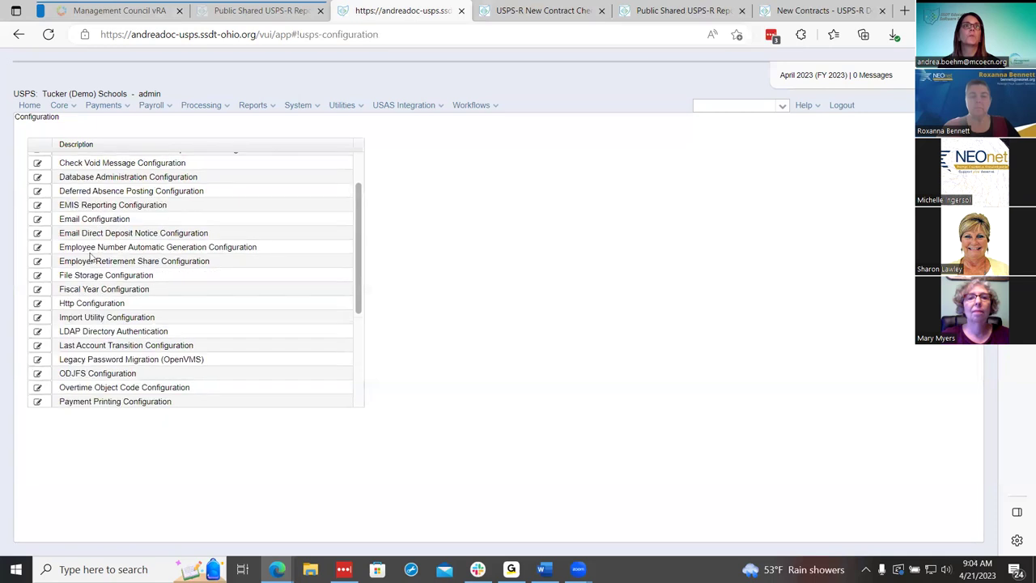
pyautogui.scroll(2, 89, 285)
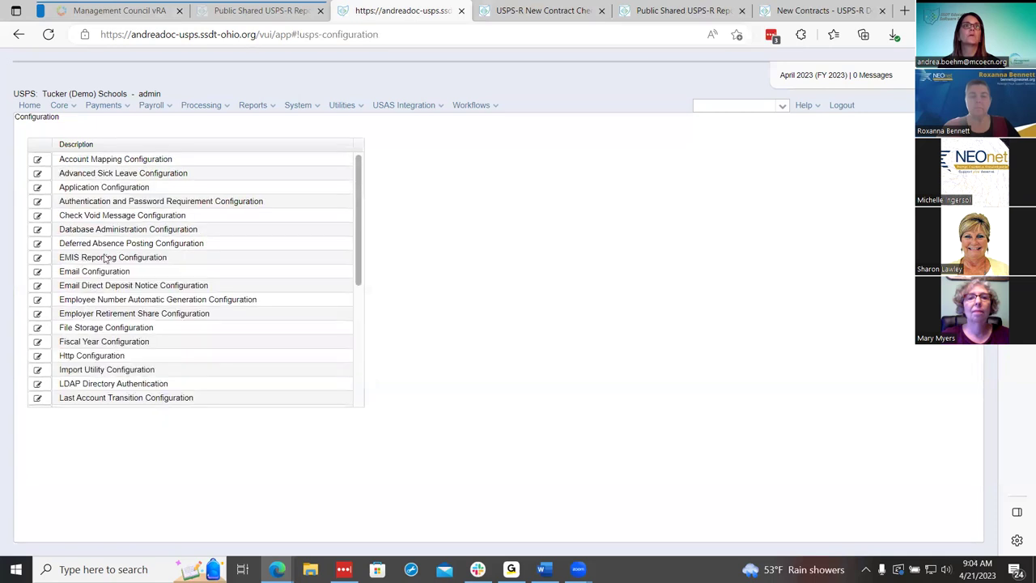
# Set the fiscal year in the EMIS Reporting Configuration to 2023 and save it
pyautogui.click(38, 257)
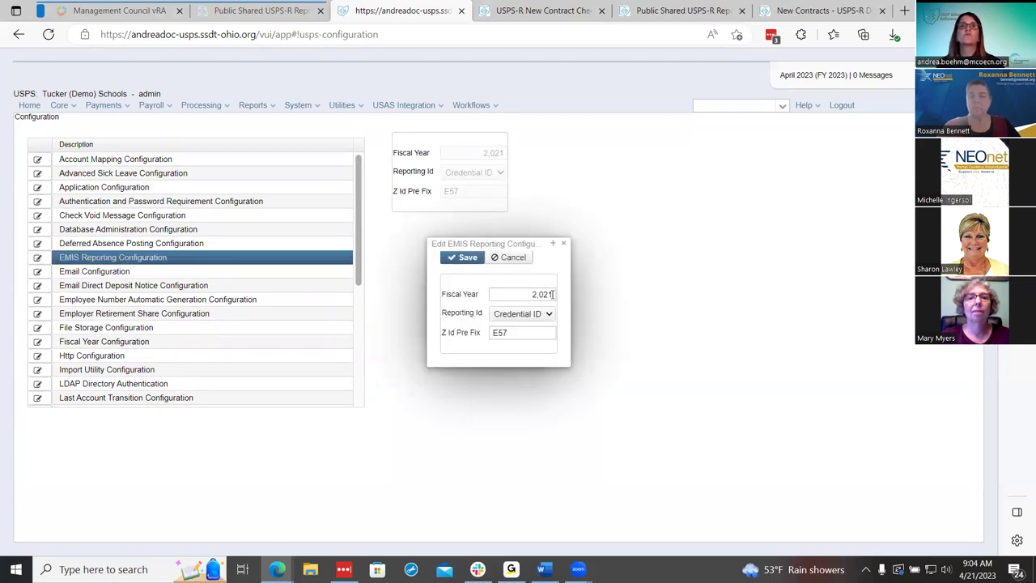
pyautogui.moveTo(552, 295)
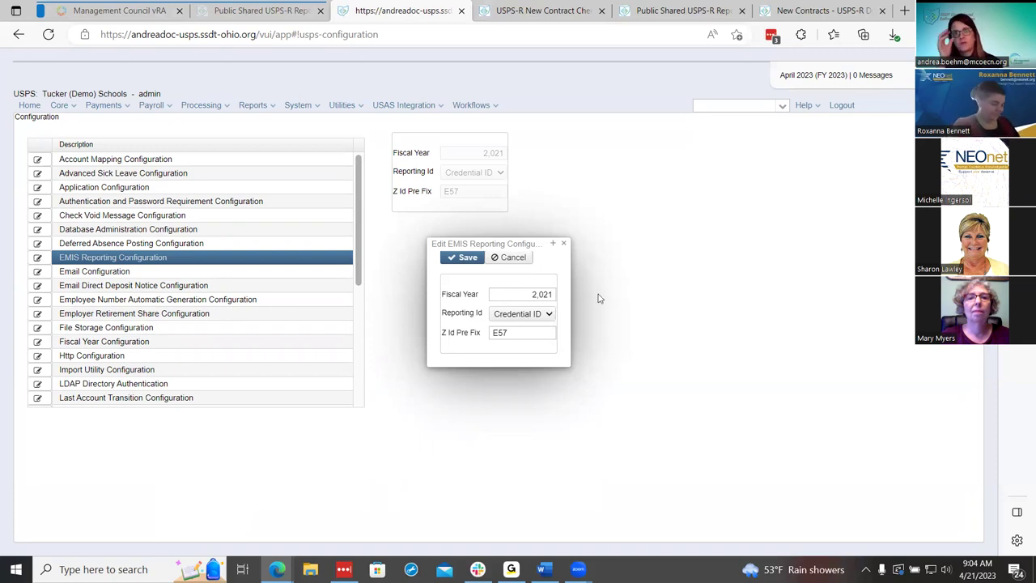
pyautogui.click(553, 294)
pyautogui.press('BackSpace')
pyautogui.write('3')
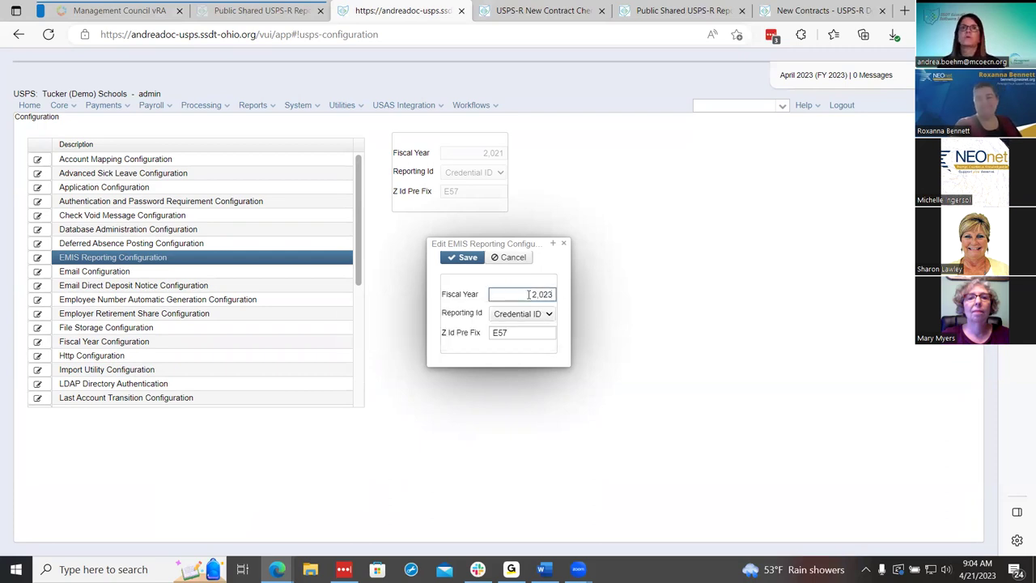
pyautogui.click(454, 259)
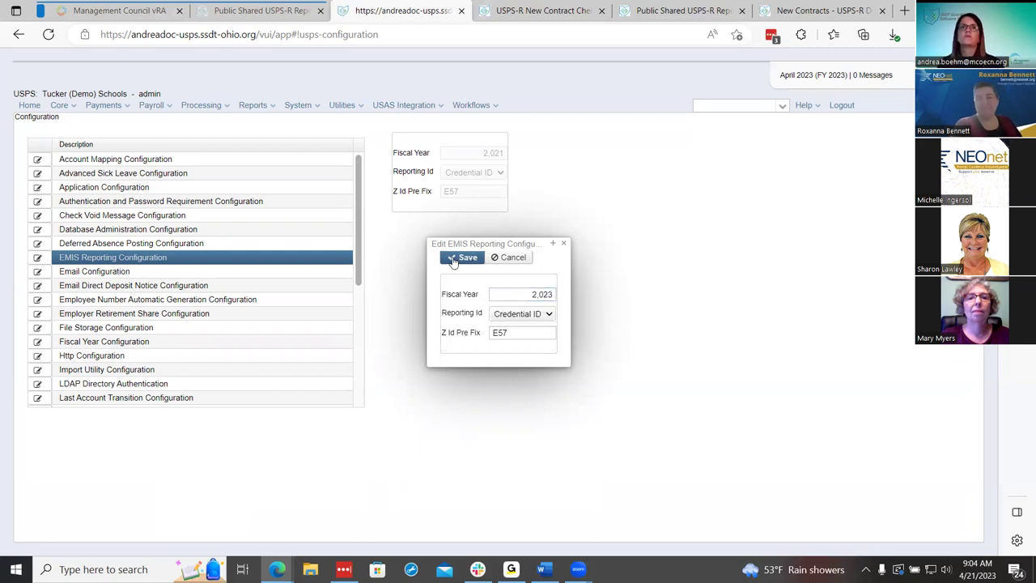
pyautogui.click(565, 244)
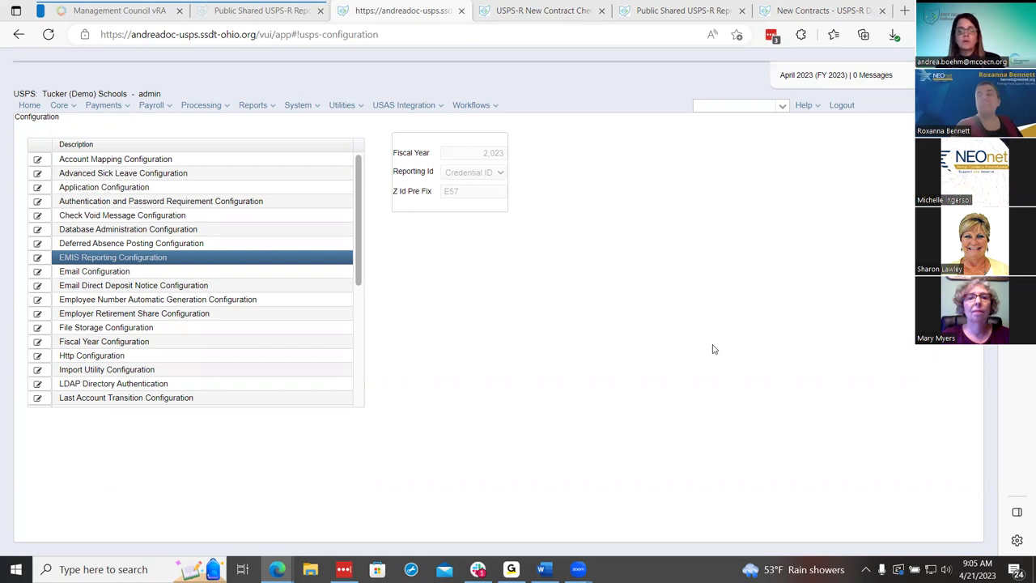
# Open Adjustments, examine the retirement and EMIS types available for a new adjustment journal entry, and close the form without saving
pyautogui.click(65, 106)
pyautogui.click(81, 144)
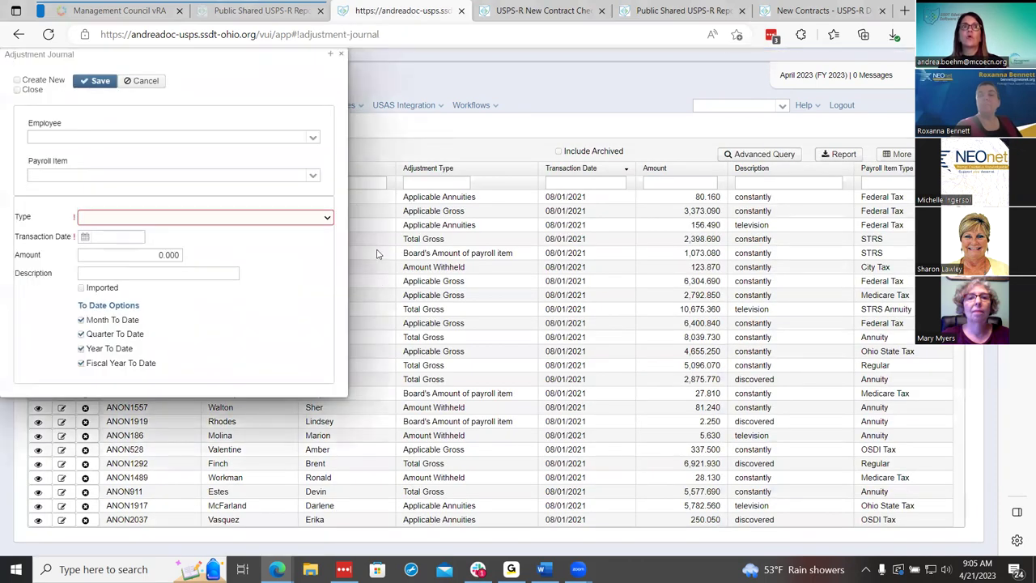
pyautogui.click(316, 218)
pyautogui.scroll(-3, 243, 393)
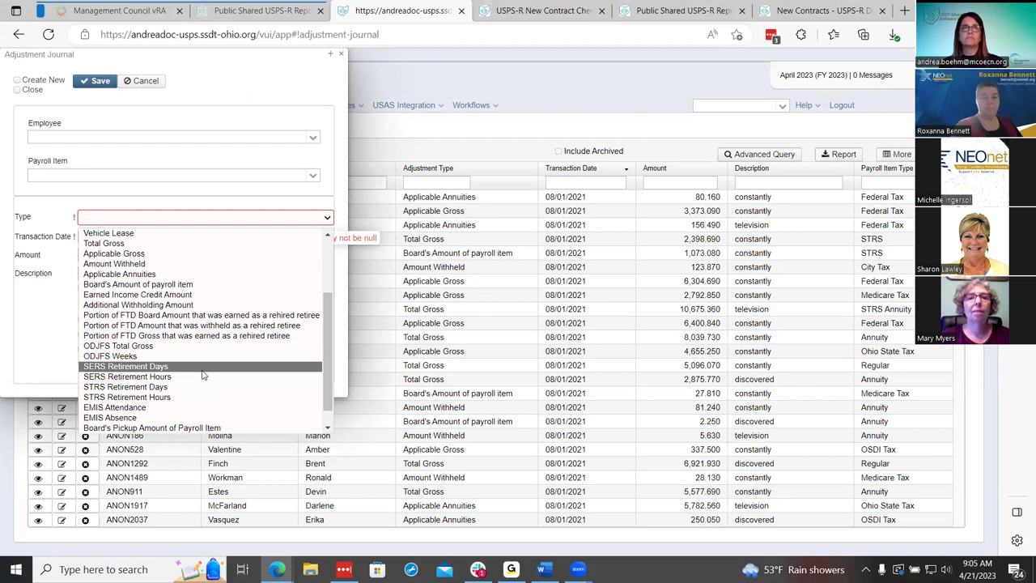
pyautogui.click(341, 55)
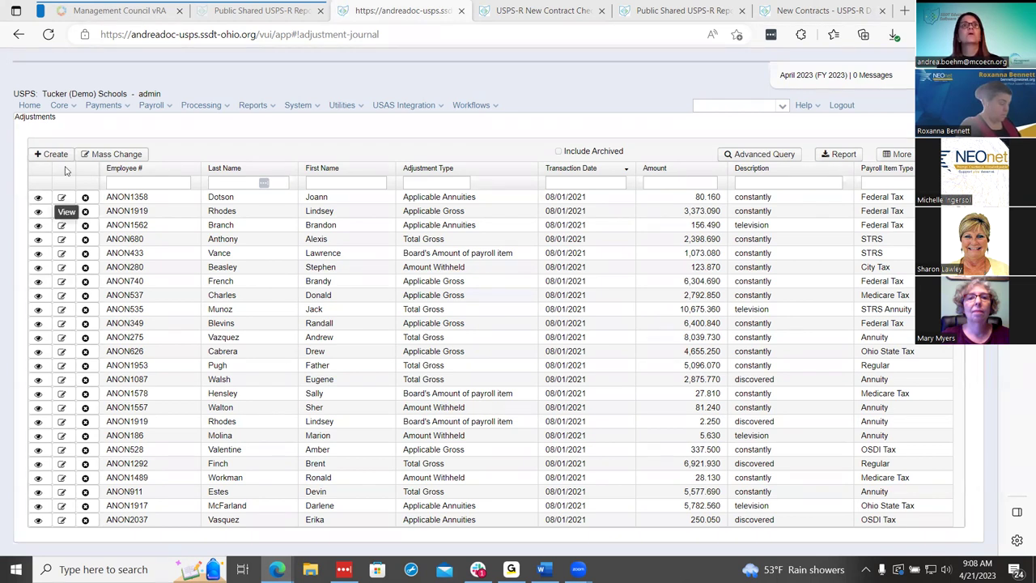
# Review the wiki pages for the New Contracts manual and the FYE-based shared reports, and read through the USPS-R New Contract Checklist
pyautogui.click(536, 16)
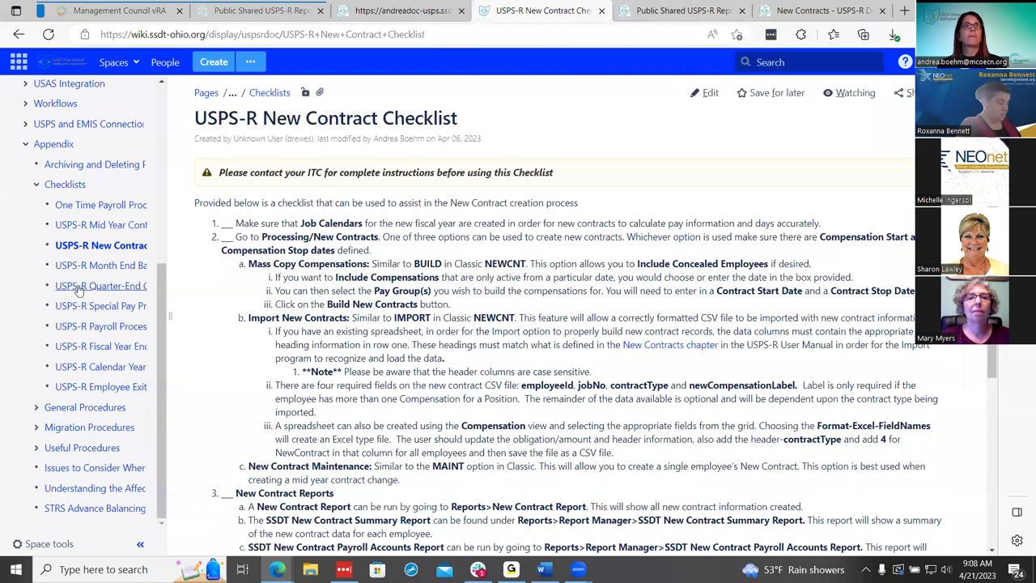
pyautogui.click(801, 7)
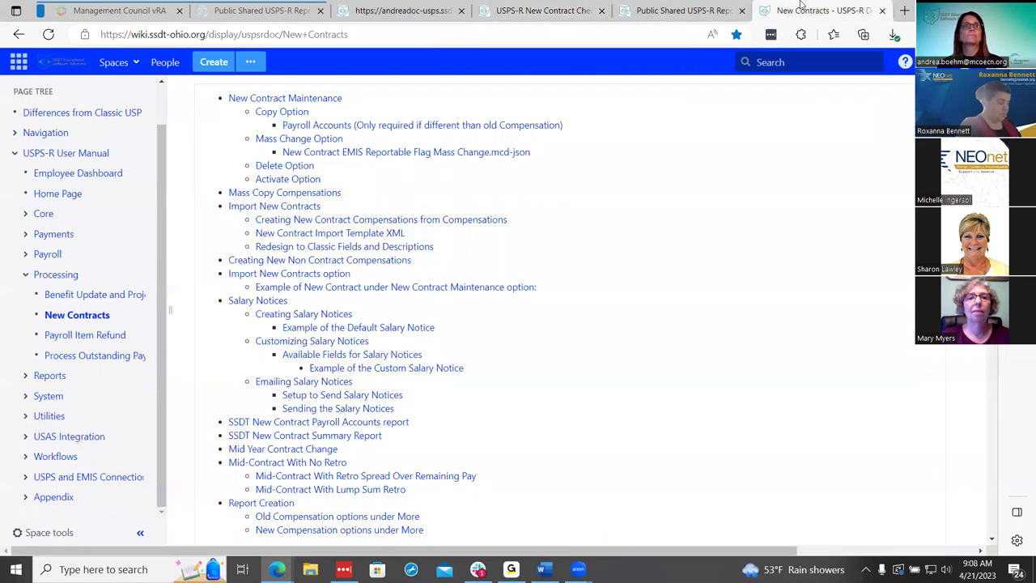
pyautogui.click(688, 8)
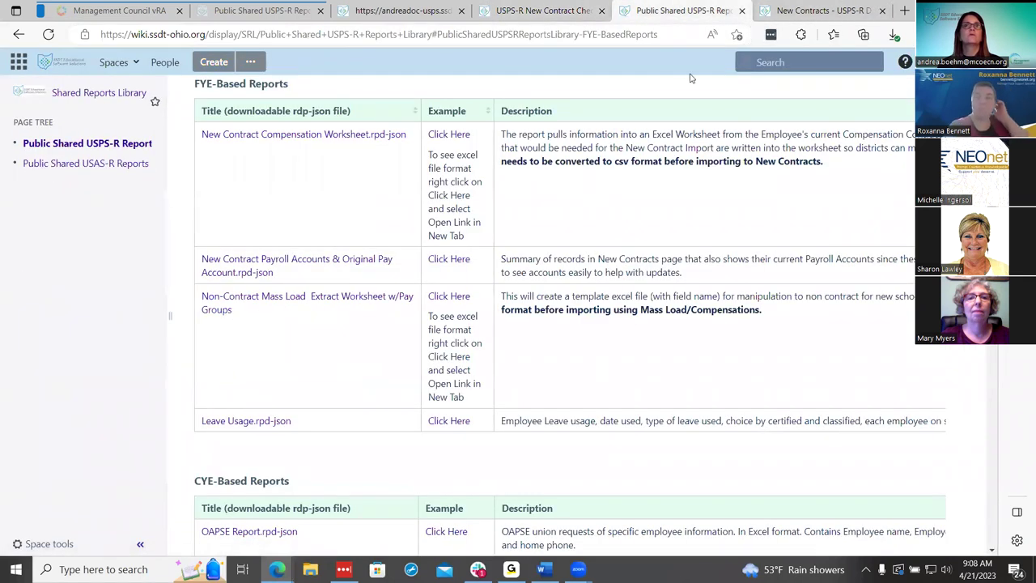
pyautogui.click(541, 11)
pyautogui.scroll(-4, 66, 448)
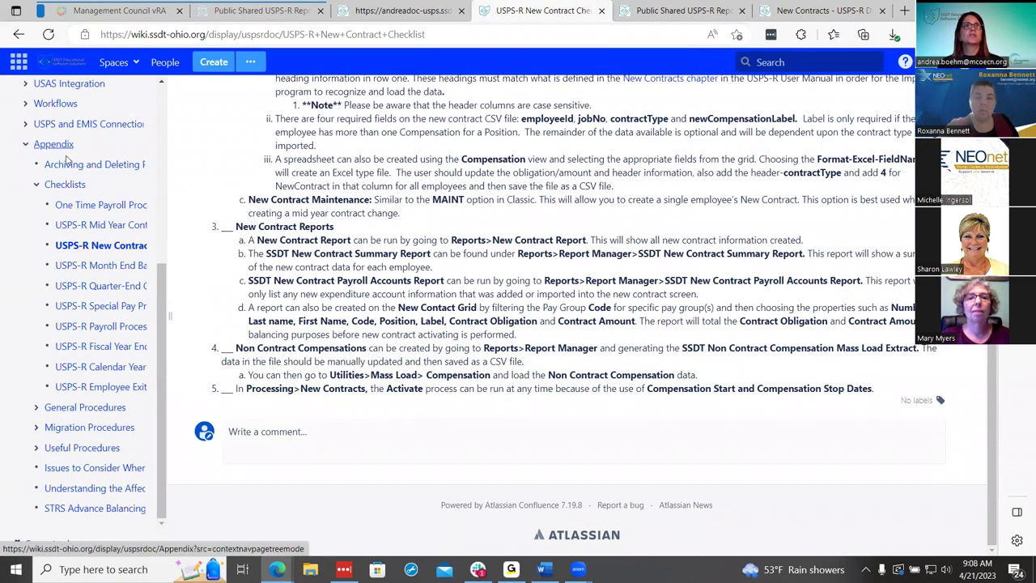
pyautogui.scroll(3, 252, 262)
pyautogui.scroll(2, 325, 318)
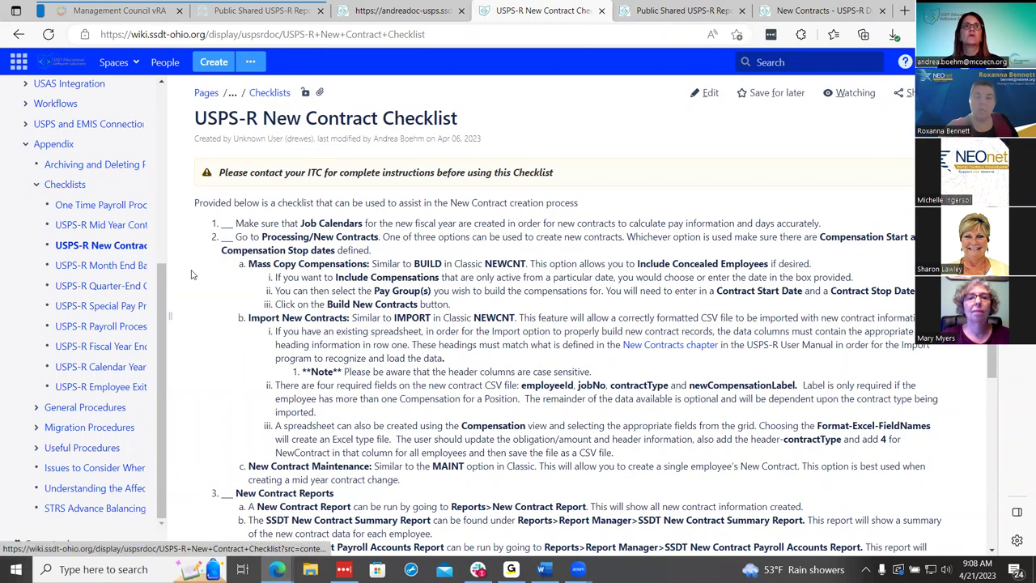
# Examine the checklist's instructions on building, importing and maintaining new contracts, the New Contract Reports, non contract compensations and activation
pyautogui.moveTo(164, 252); pyautogui.dragTo(298, 277)
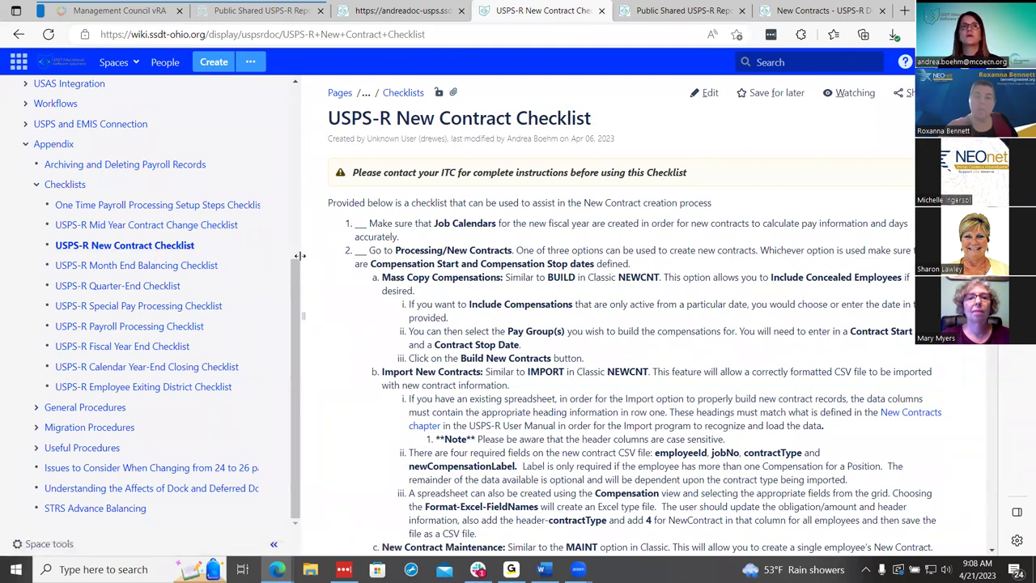
pyautogui.moveTo(300, 256); pyautogui.dragTo(173, 257)
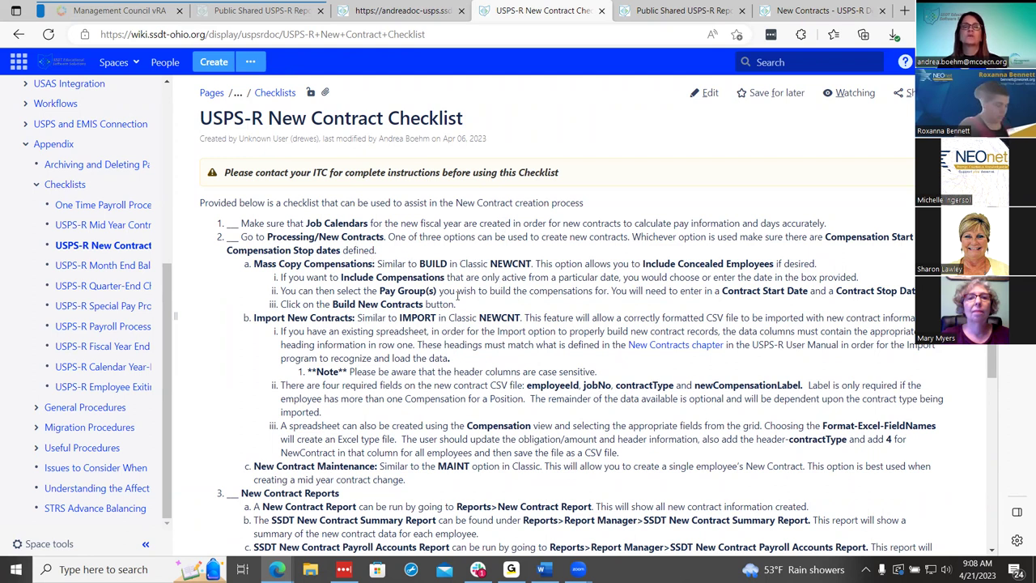
pyautogui.scroll(-1, 457, 304)
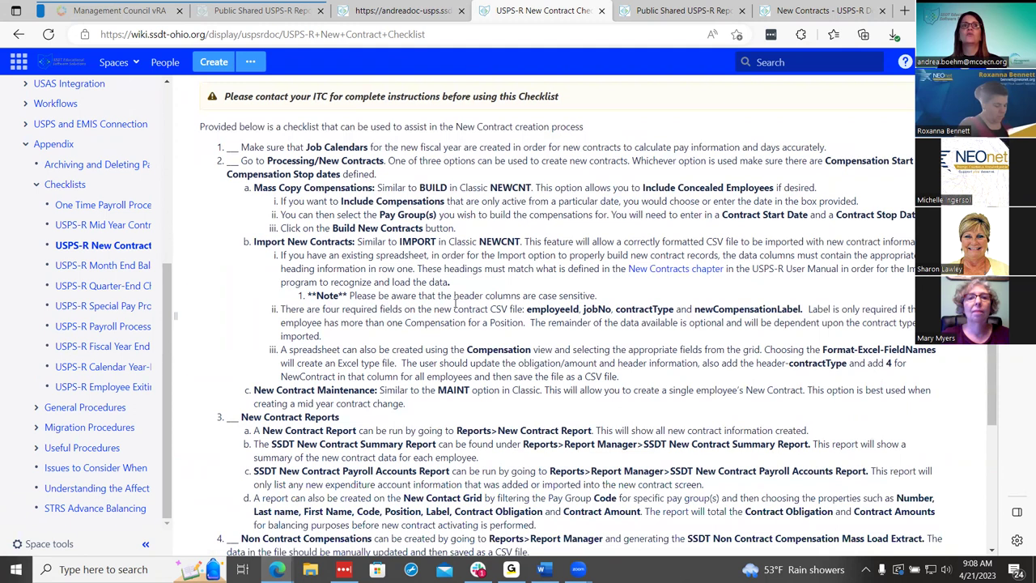
pyautogui.scroll(-1, 410, 282)
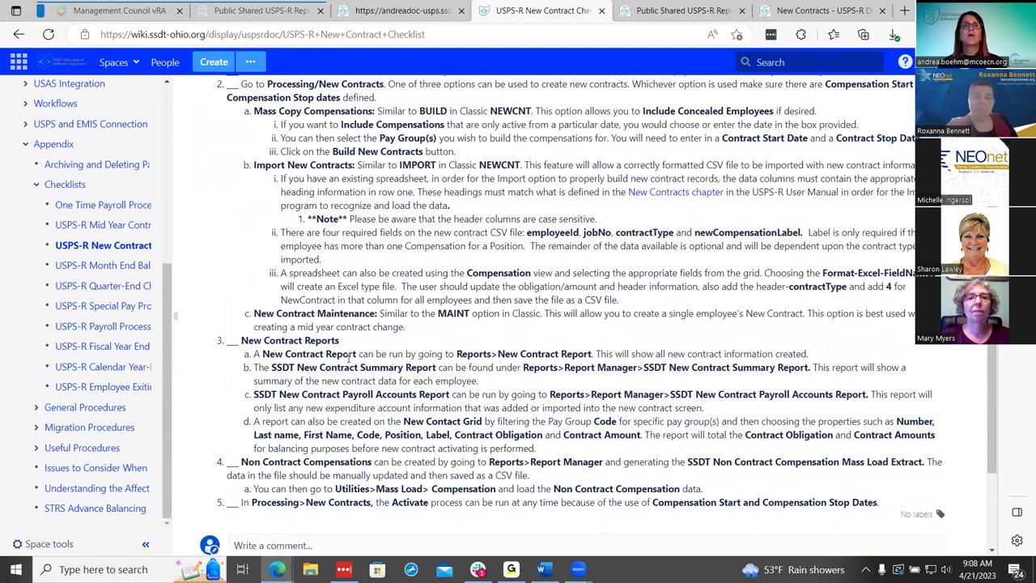
pyautogui.scroll(-1, 336, 353)
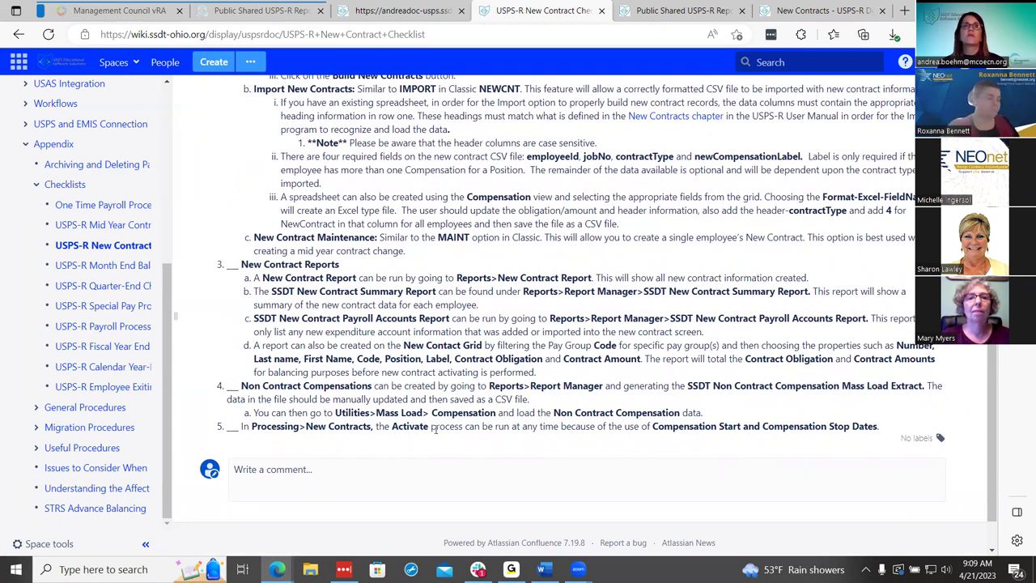
pyautogui.scroll(5, 405, 340)
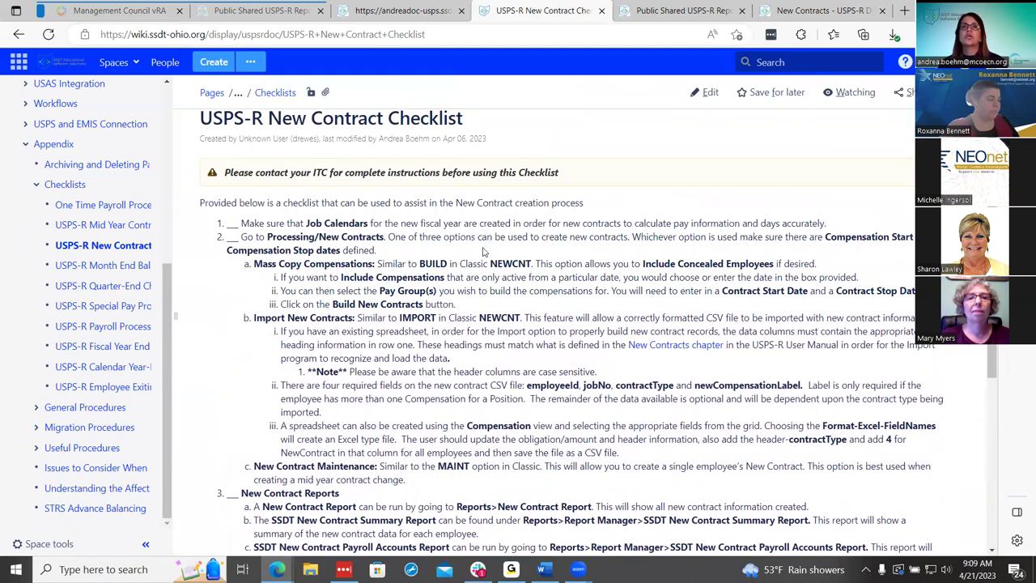
pyautogui.scroll(-1, 532, 341)
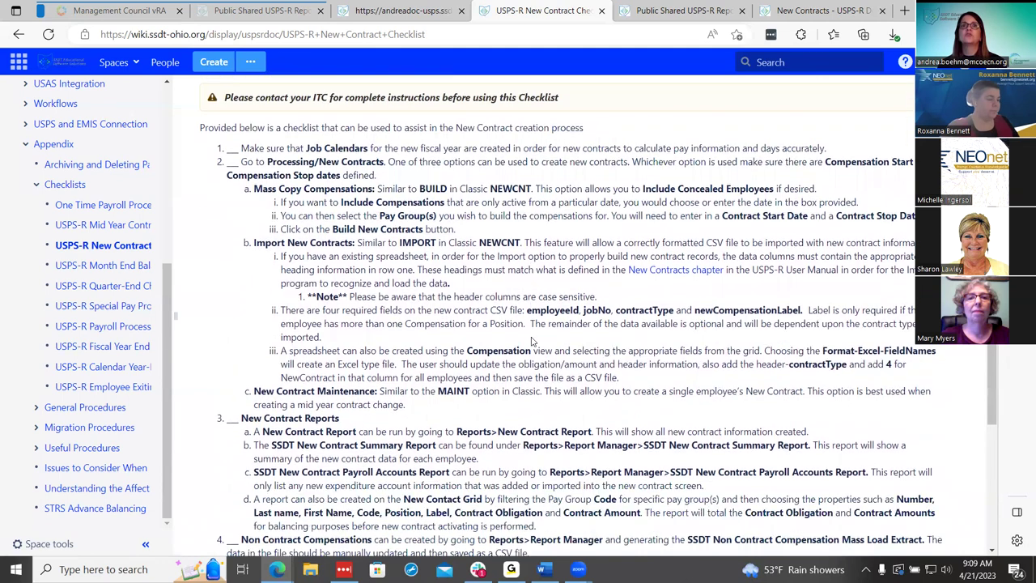
pyautogui.scroll(-3, 532, 341)
pyautogui.scroll(5, 532, 344)
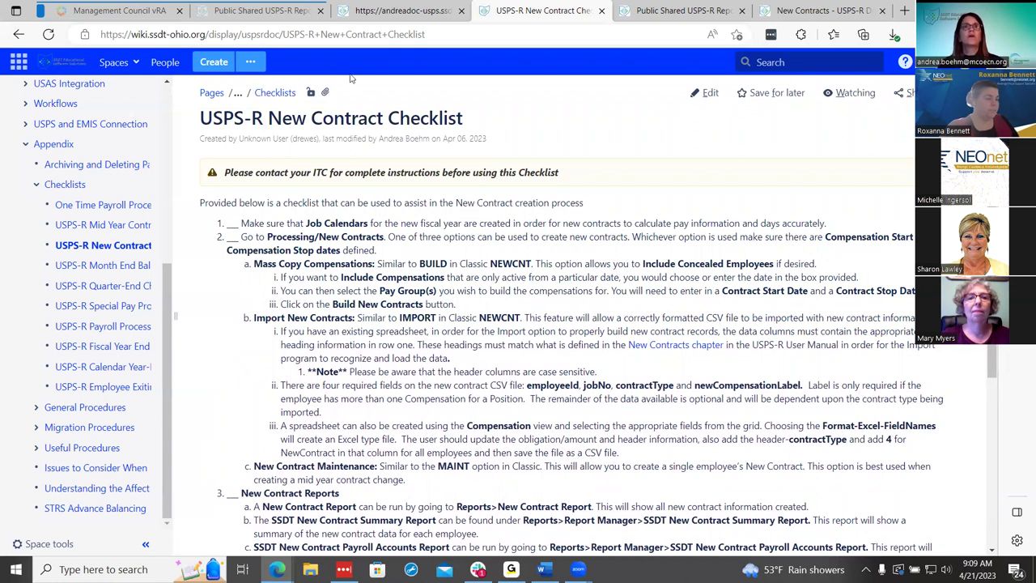
# Switch to USPS-R, go to New Contracts processing and start a new contract copied from an existing compensation
pyautogui.click(383, 8)
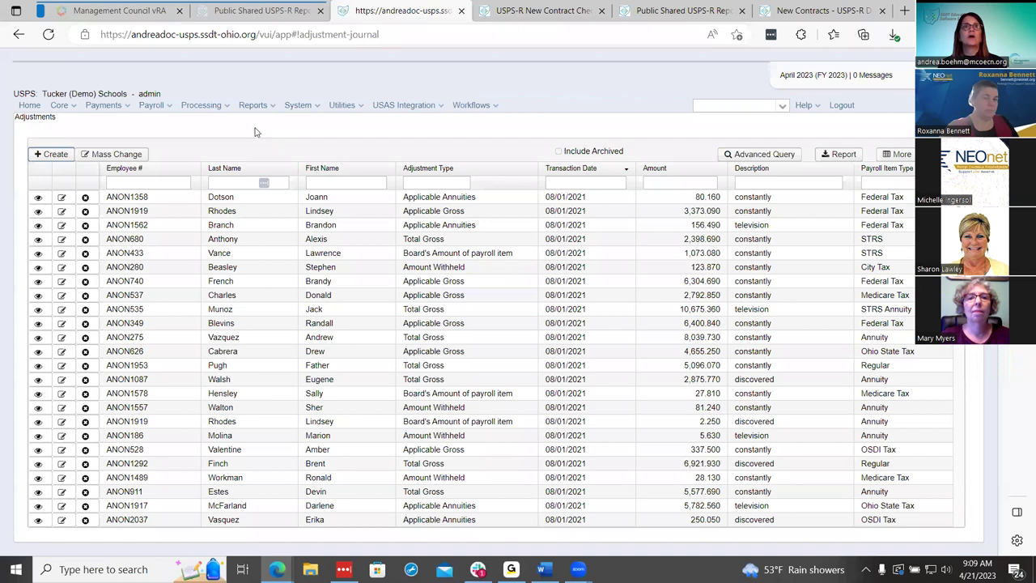
pyautogui.hotkey('shift', 'Tab')
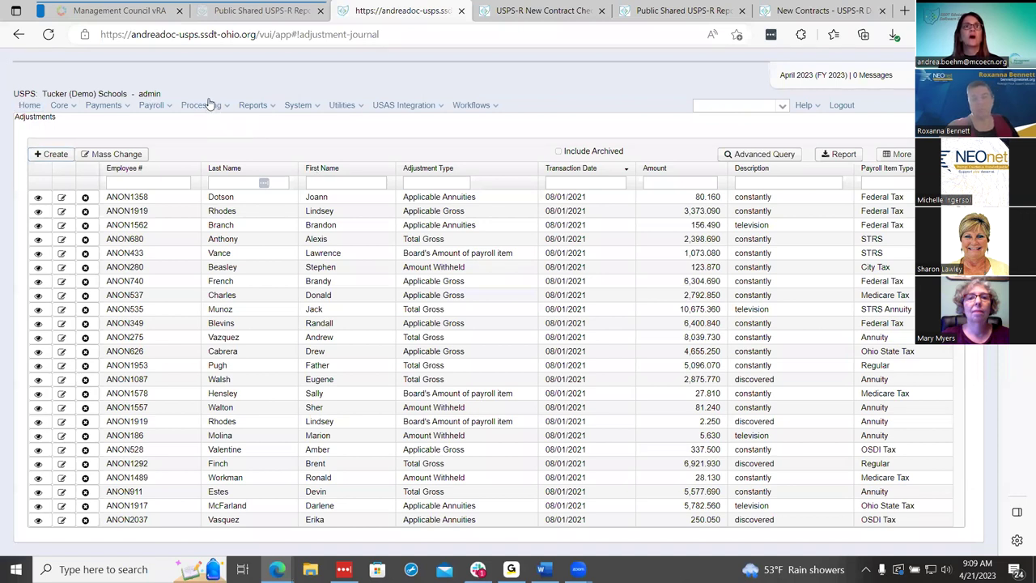
pyautogui.click(208, 105)
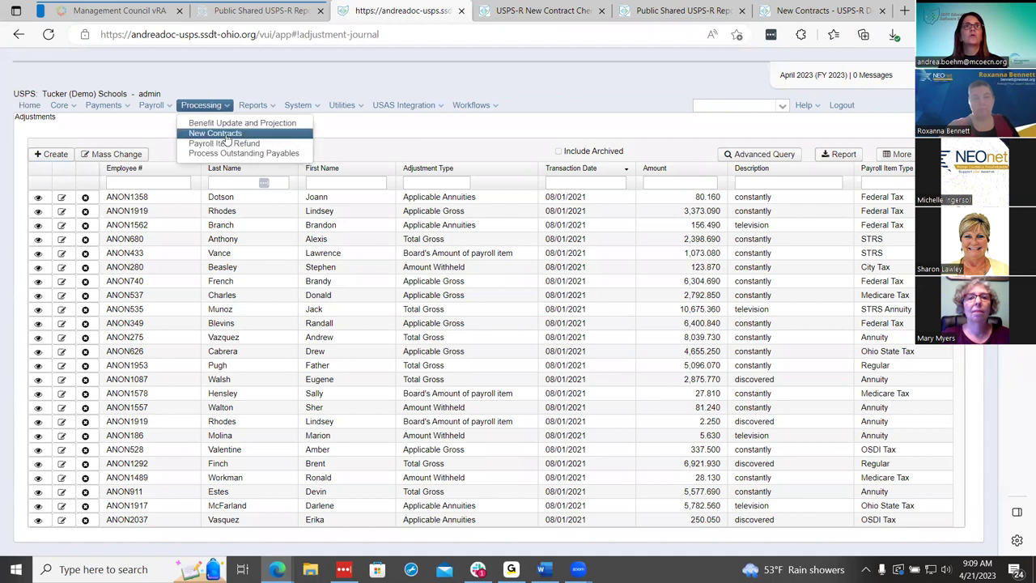
pyautogui.click(226, 137)
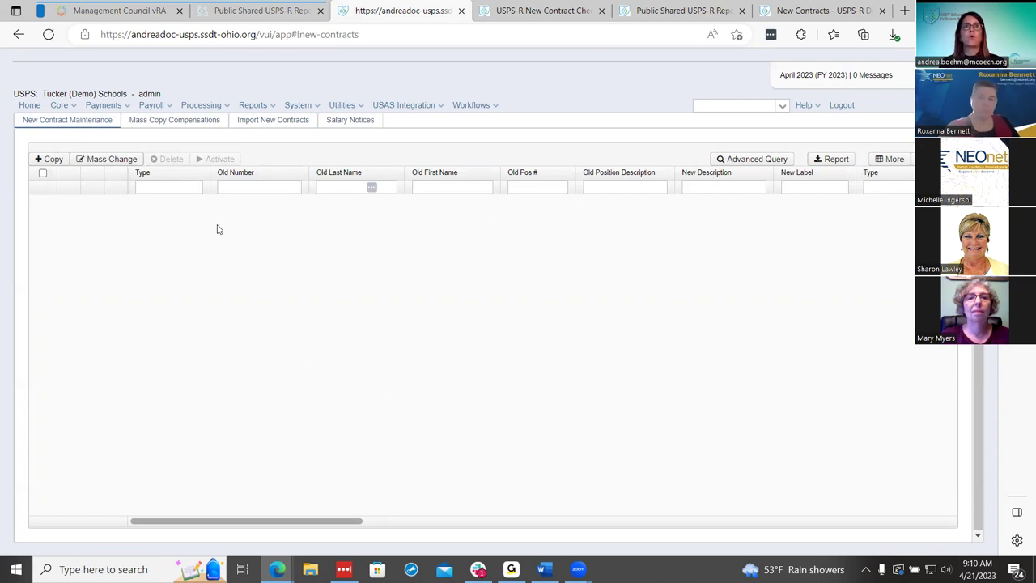
pyautogui.click(53, 160)
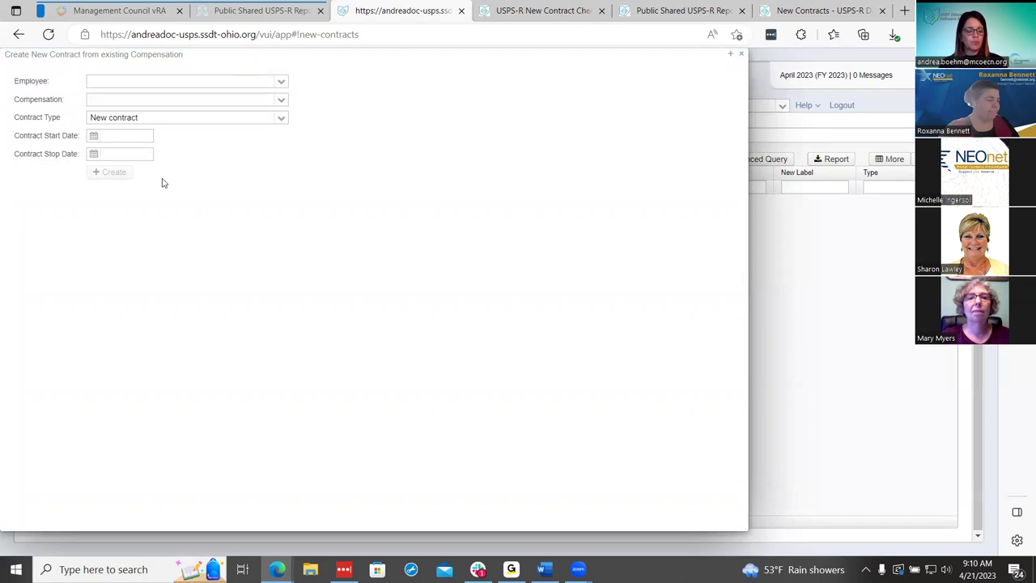
# Look up the employee by last name and choose the Pos. 1 - Teacher (Comp: C - FY23) compensation as the source
pyautogui.click(236, 82)
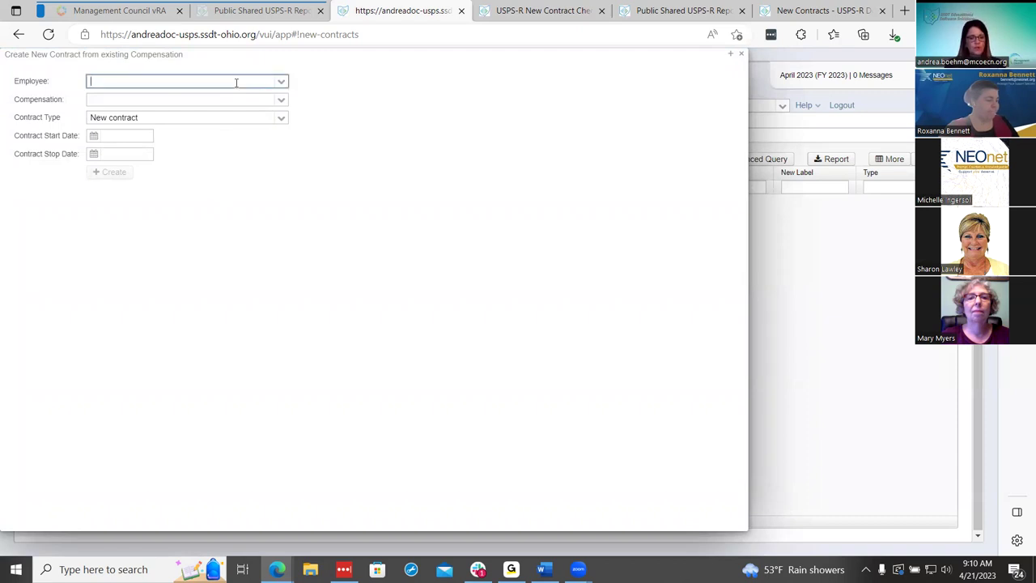
pyautogui.write('moody')
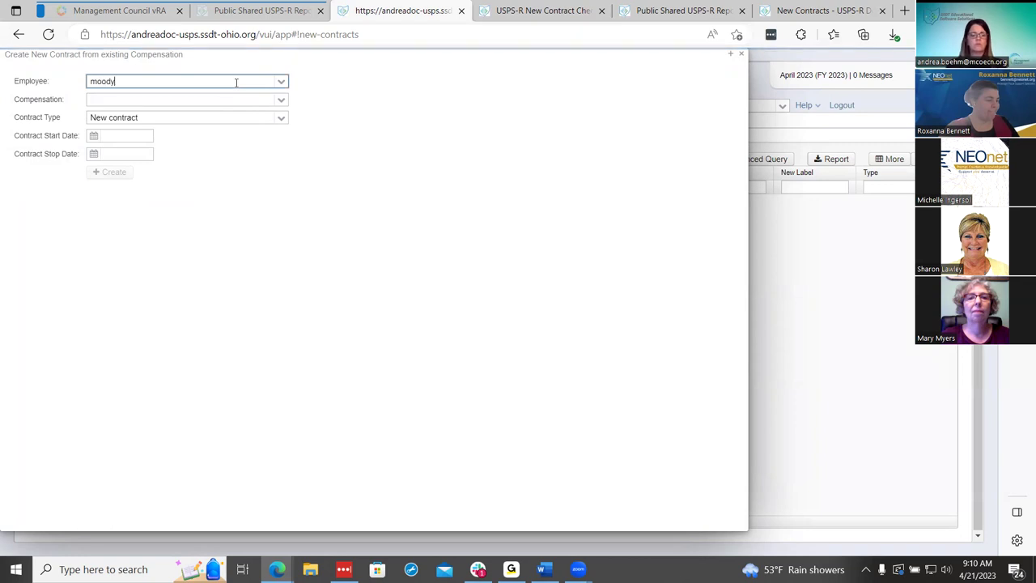
pyautogui.click(263, 99)
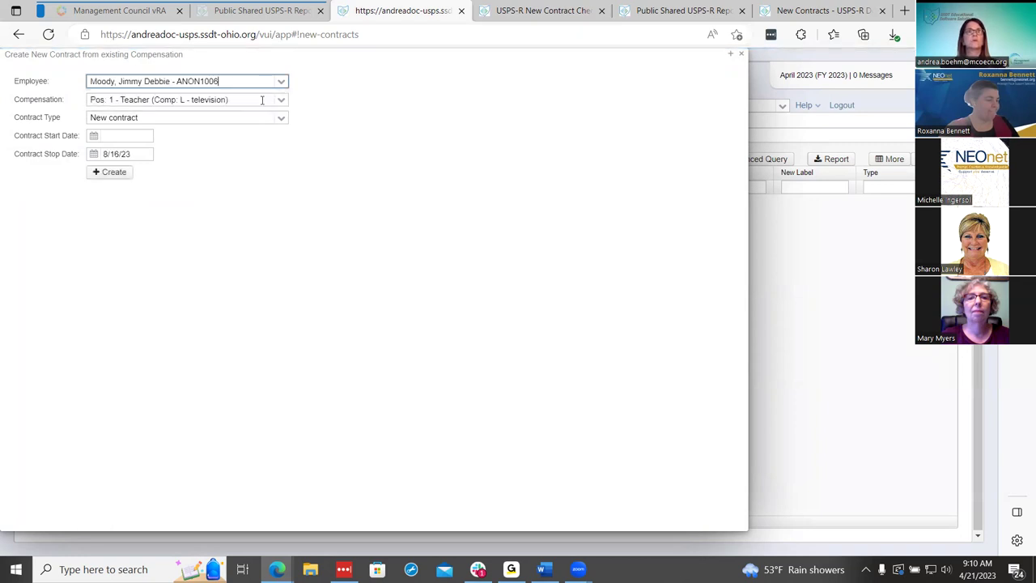
pyautogui.click(282, 100)
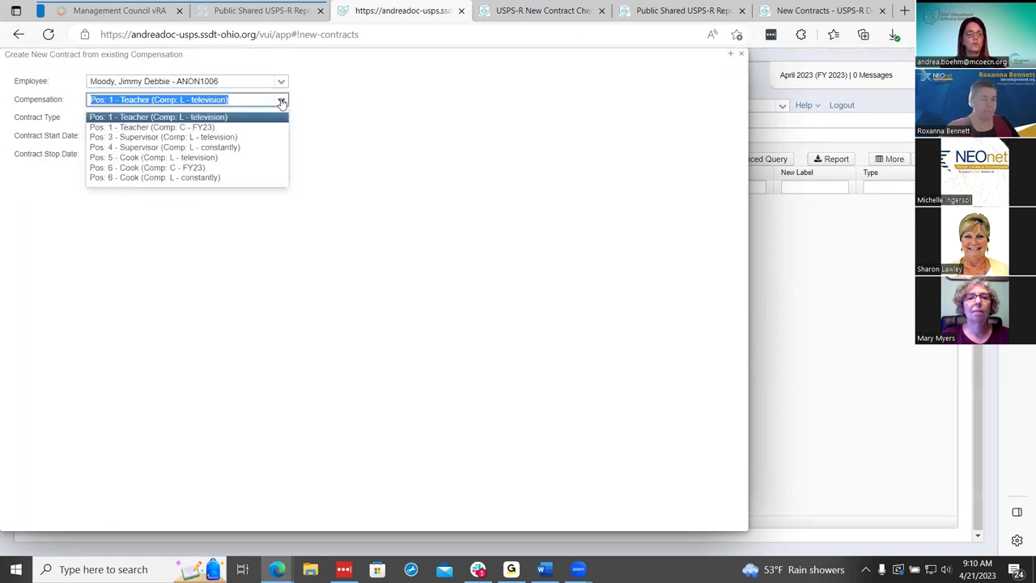
pyautogui.click(208, 128)
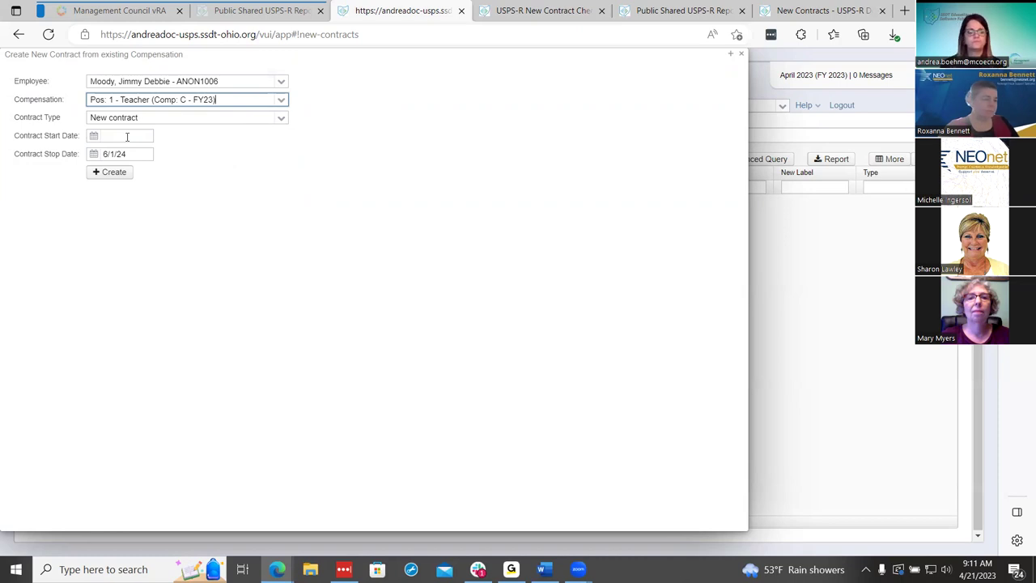
# Set the contract start date to 08/15/2023 and the stop date to 05/31/2024, and create the new contract
pyautogui.click(127, 137)
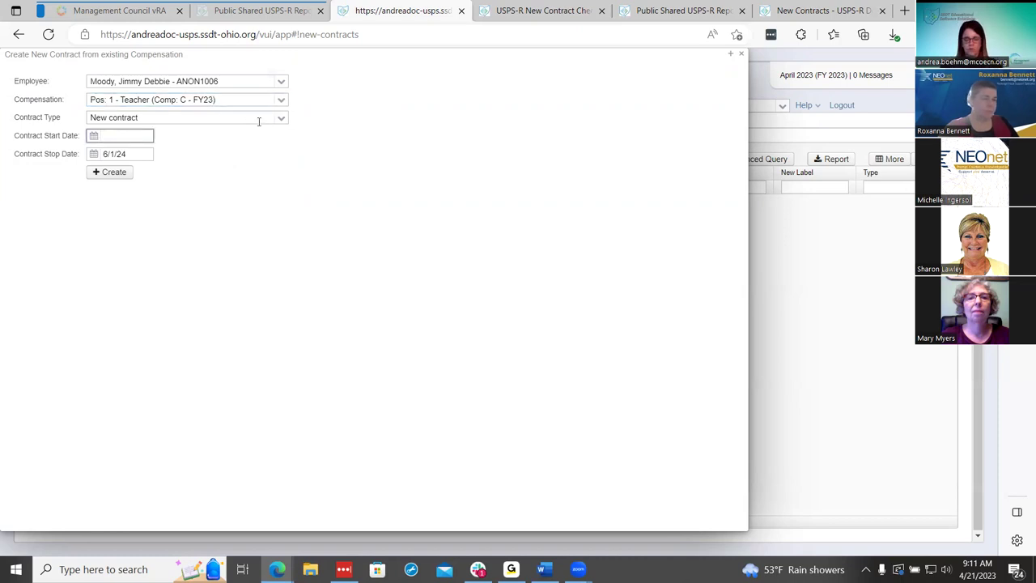
pyautogui.write('08/1')
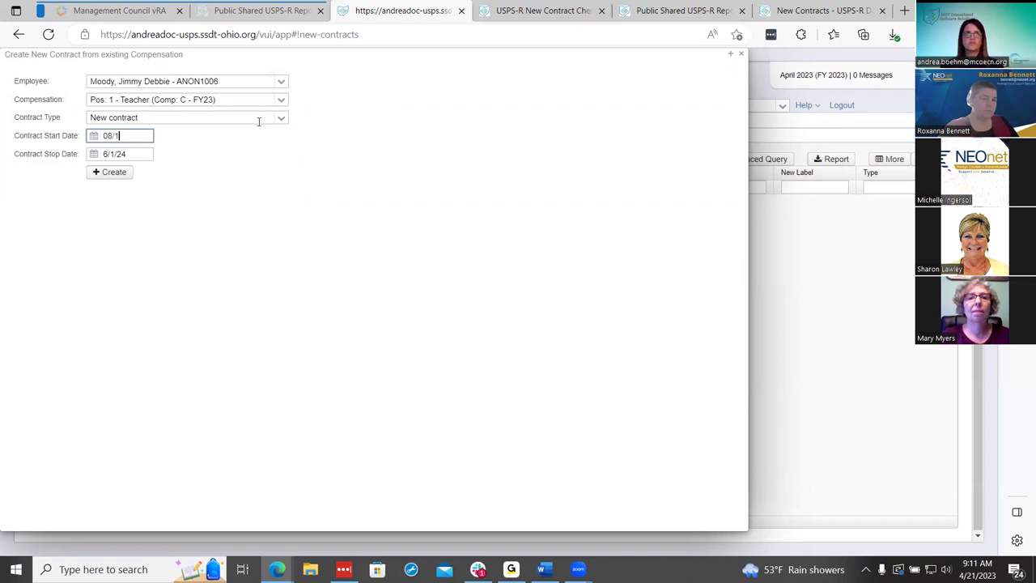
pyautogui.write('5/2023')
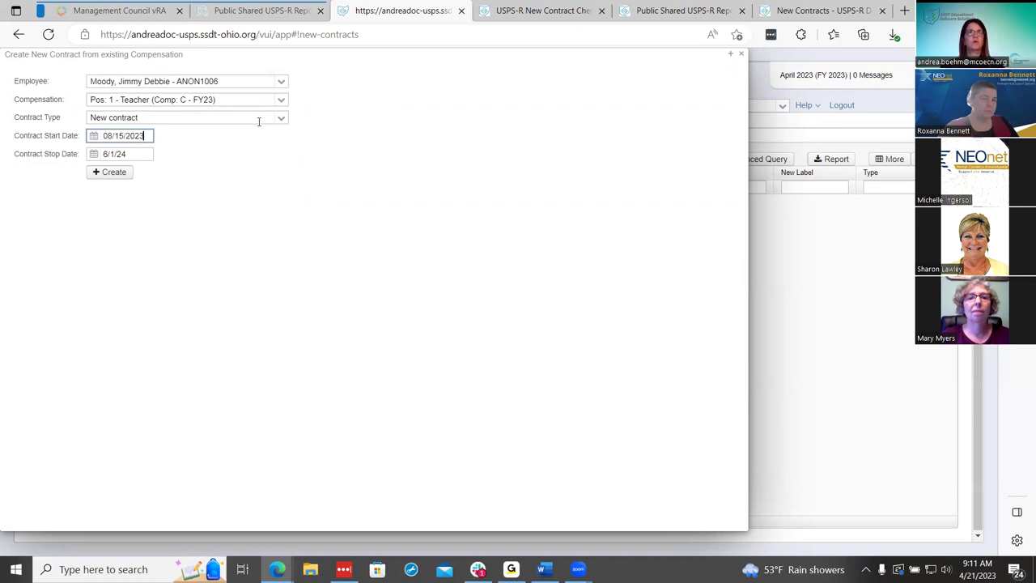
pyautogui.press('Tab')
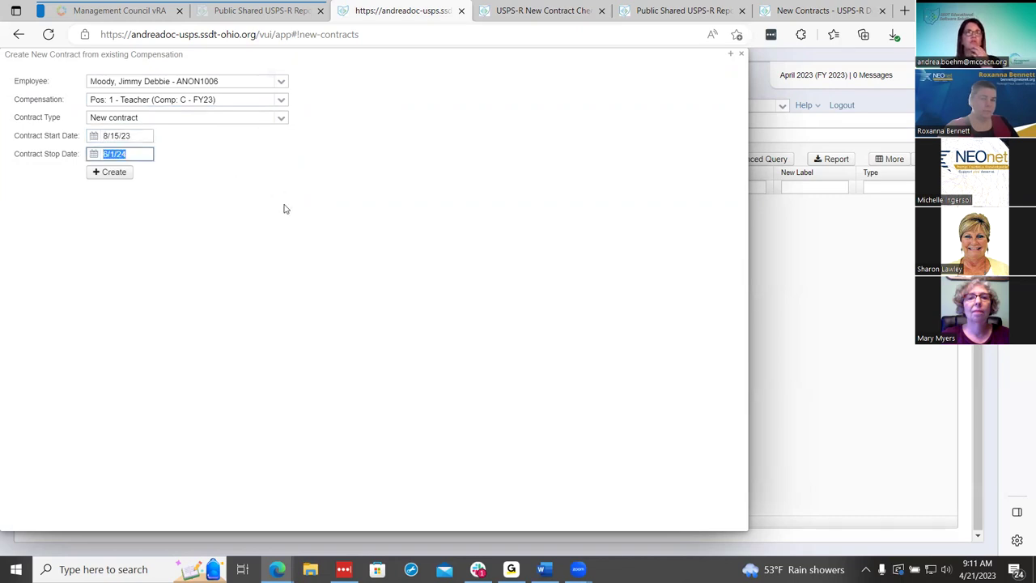
pyautogui.write('05/31/2024')
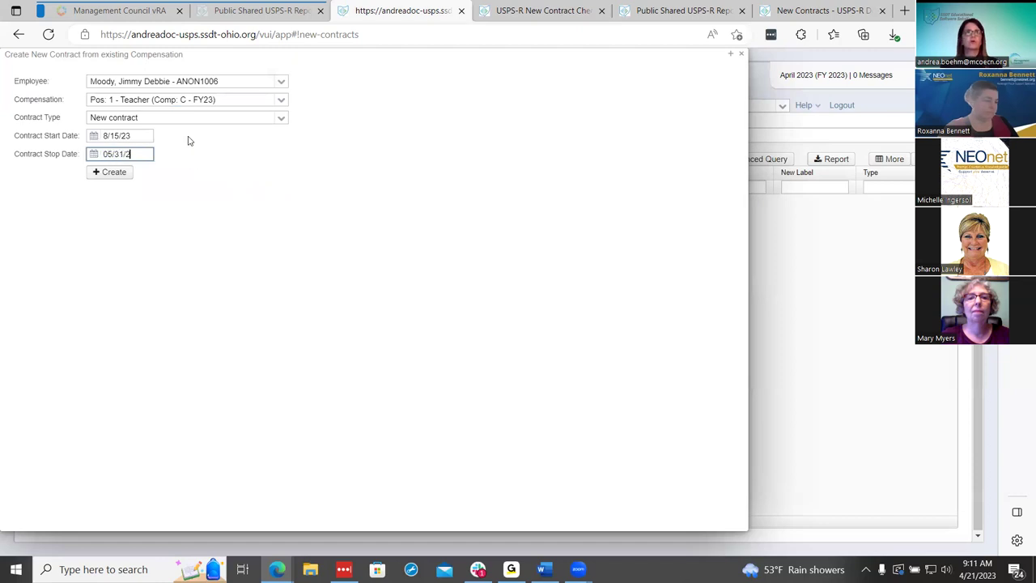
pyautogui.click(224, 224)
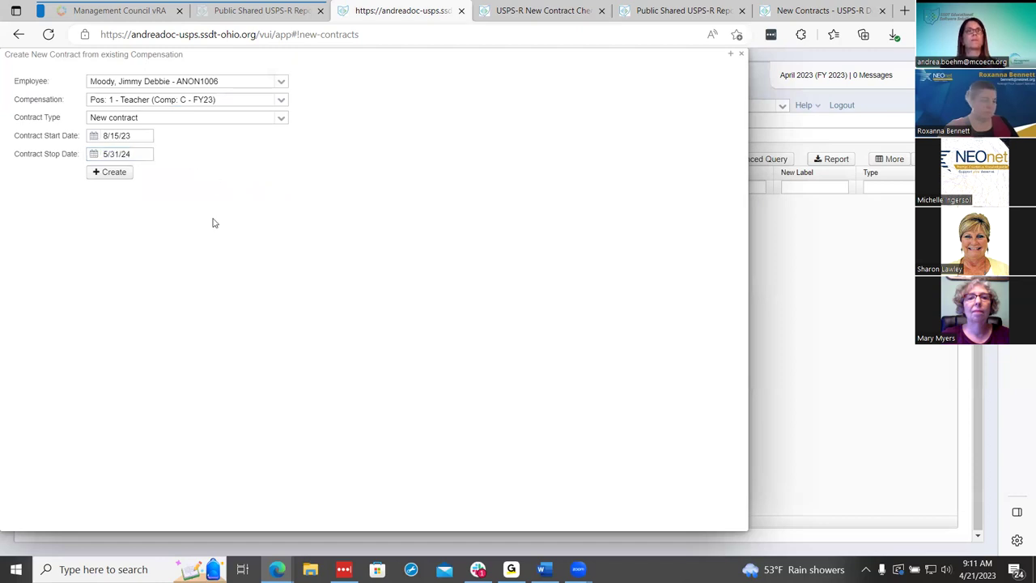
pyautogui.click(117, 180)
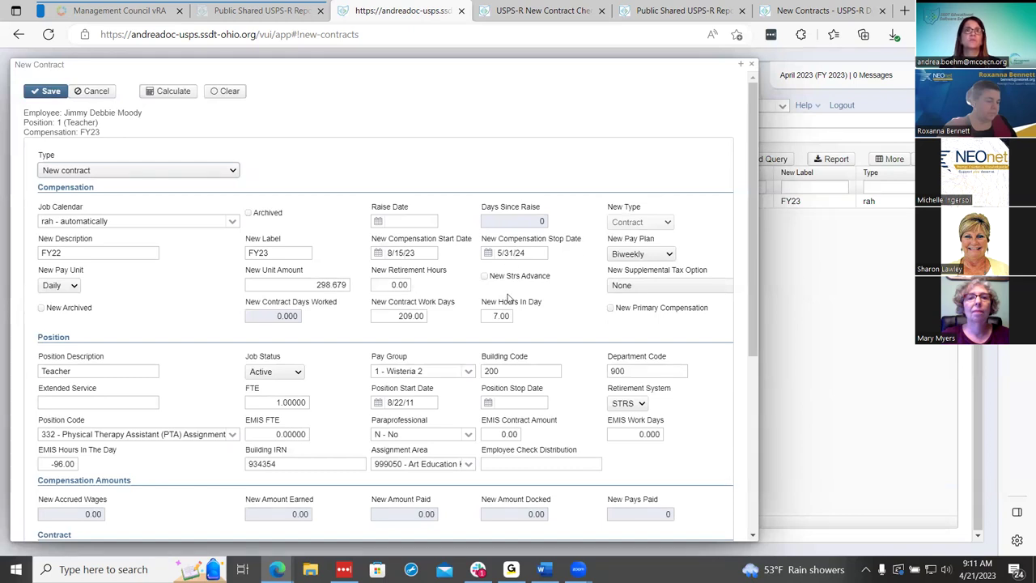
# Set both the New Contract Amount and the New Contract Obligation to 65,000
pyautogui.scroll(-3, 508, 300)
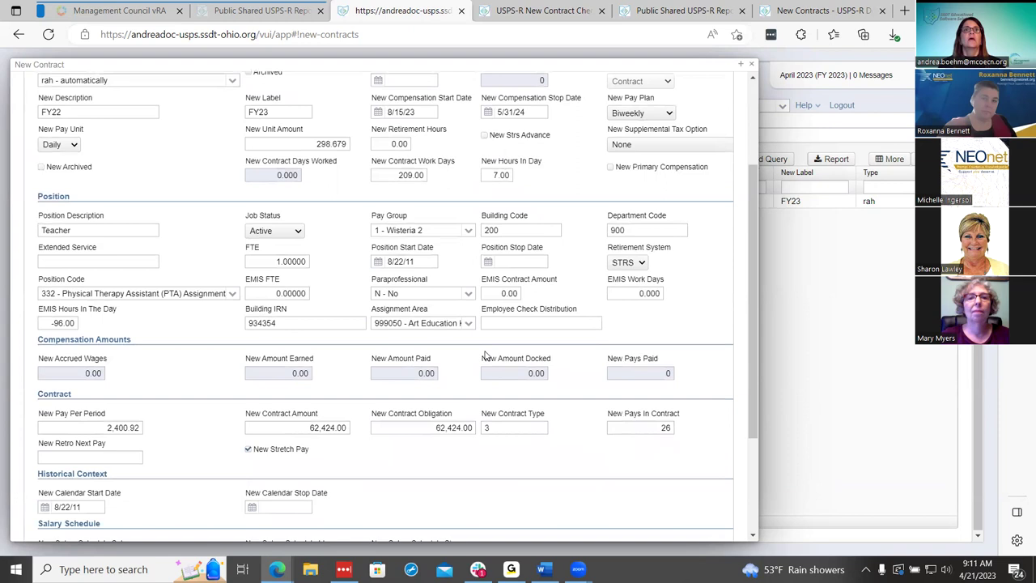
pyautogui.scroll(-3, 486, 356)
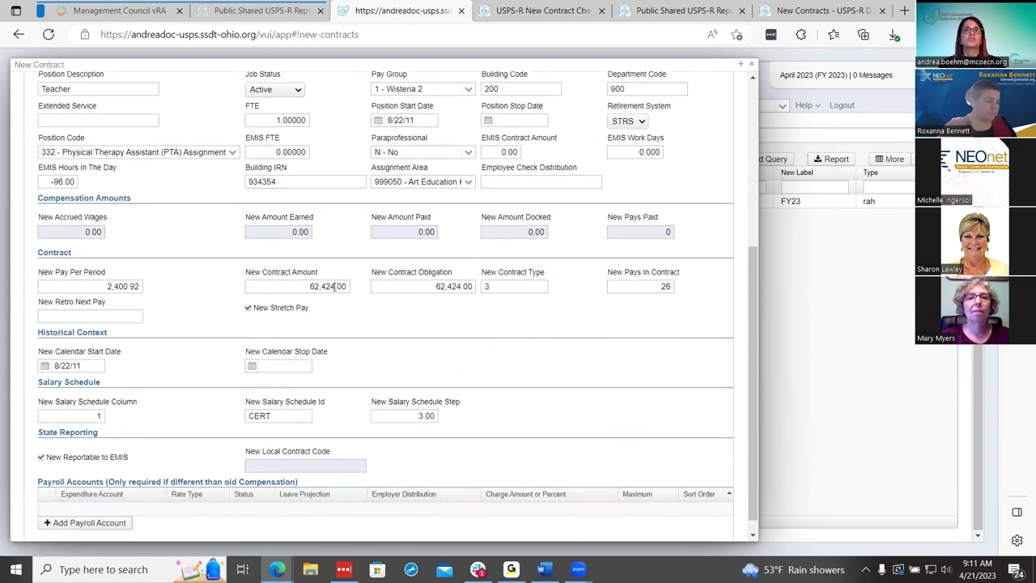
pyautogui.click(305, 286)
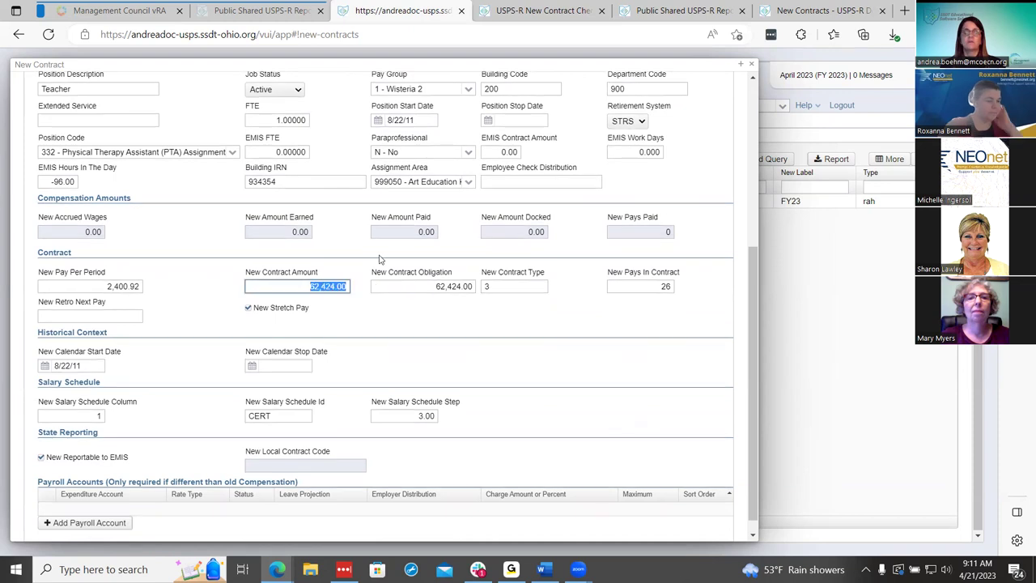
pyautogui.write('65000')
pyautogui.press('Tab')
pyautogui.write('65000')
pyautogui.press('Tab')
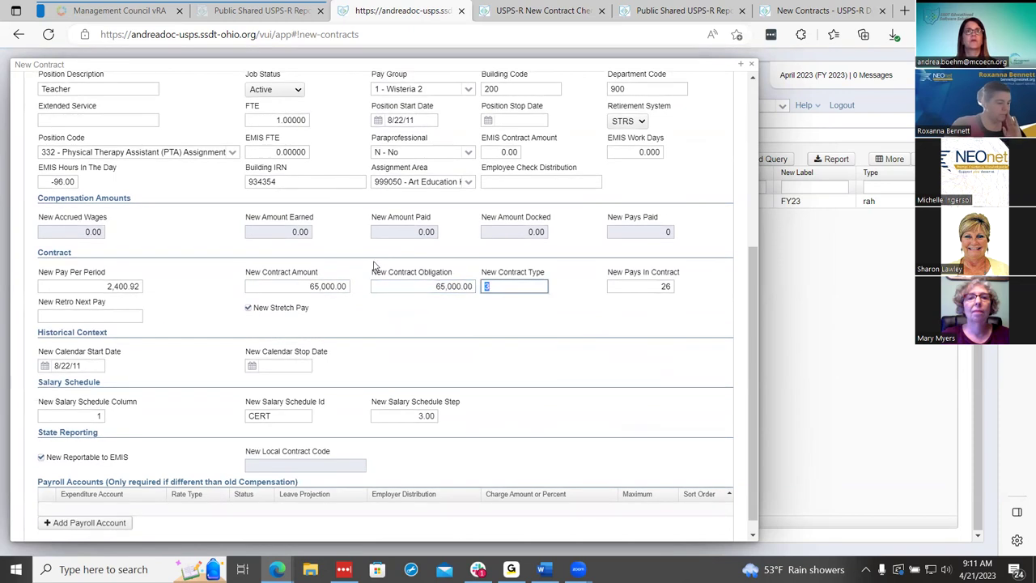
# Calculate the new contract's pay figures and review the unit amount and pay per period
pyautogui.scroll(1, 329, 350)
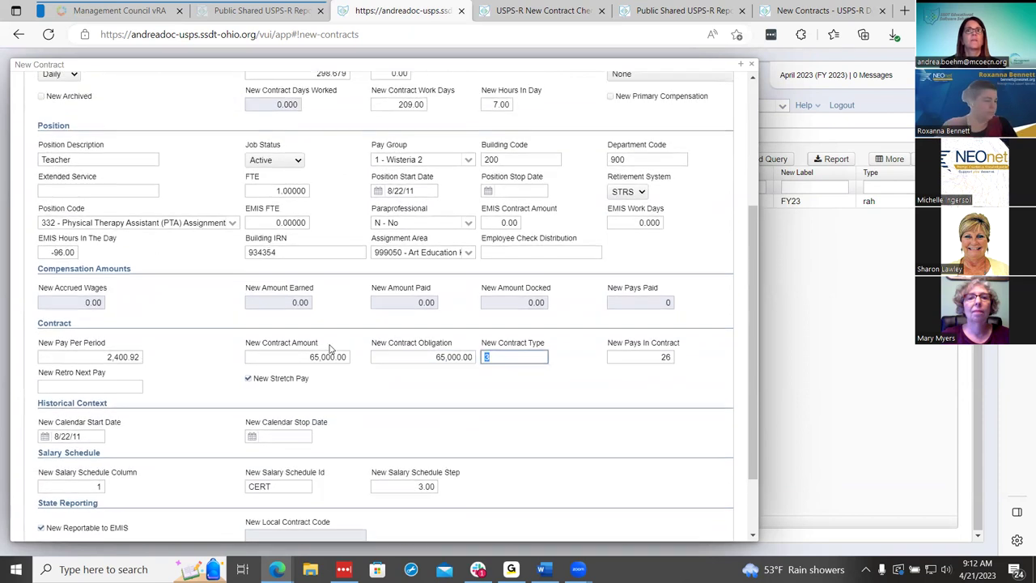
pyautogui.scroll(-1, 692, 381)
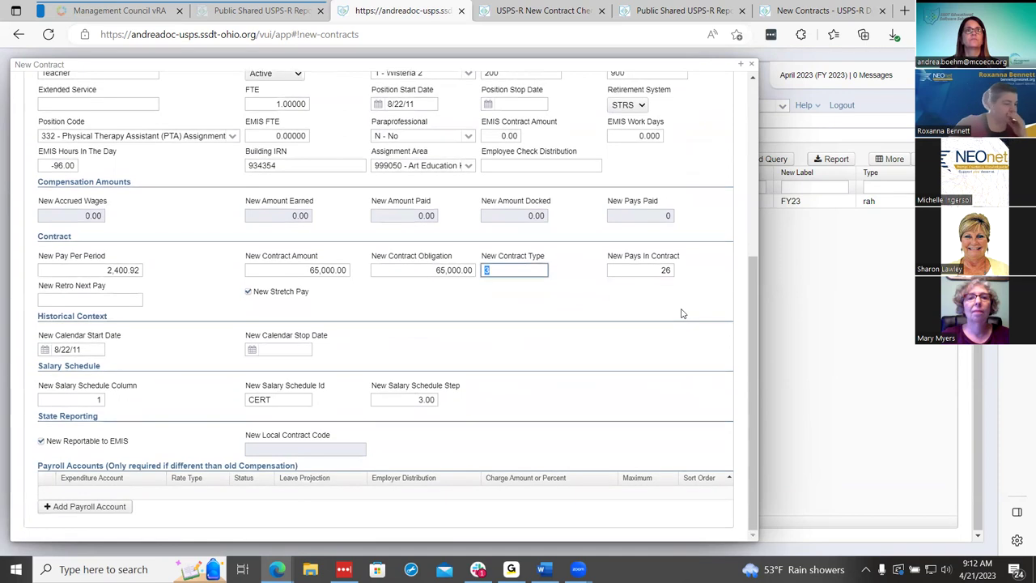
pyautogui.scroll(4, 356, 395)
pyautogui.scroll(1, 357, 395)
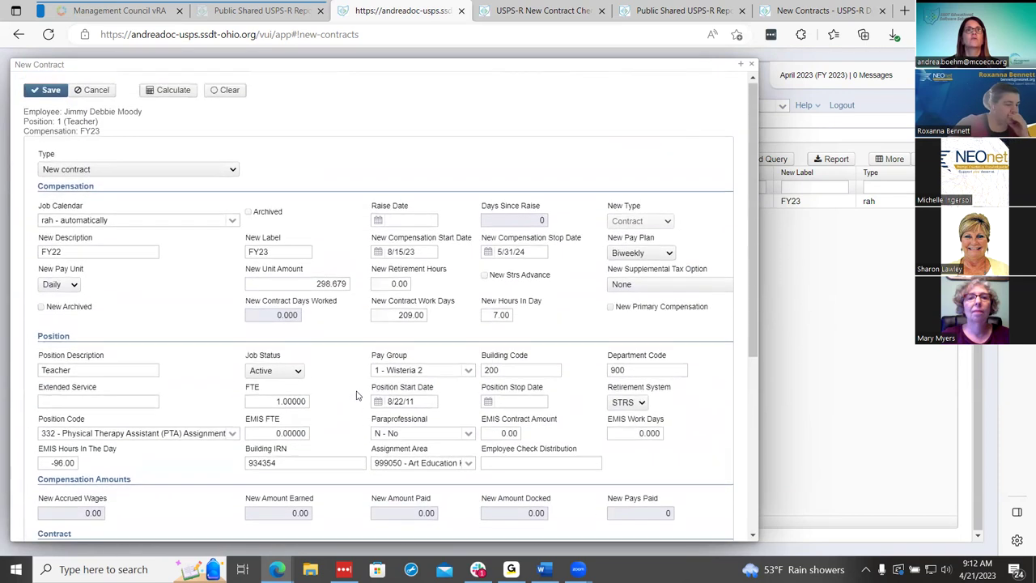
pyautogui.click(166, 91)
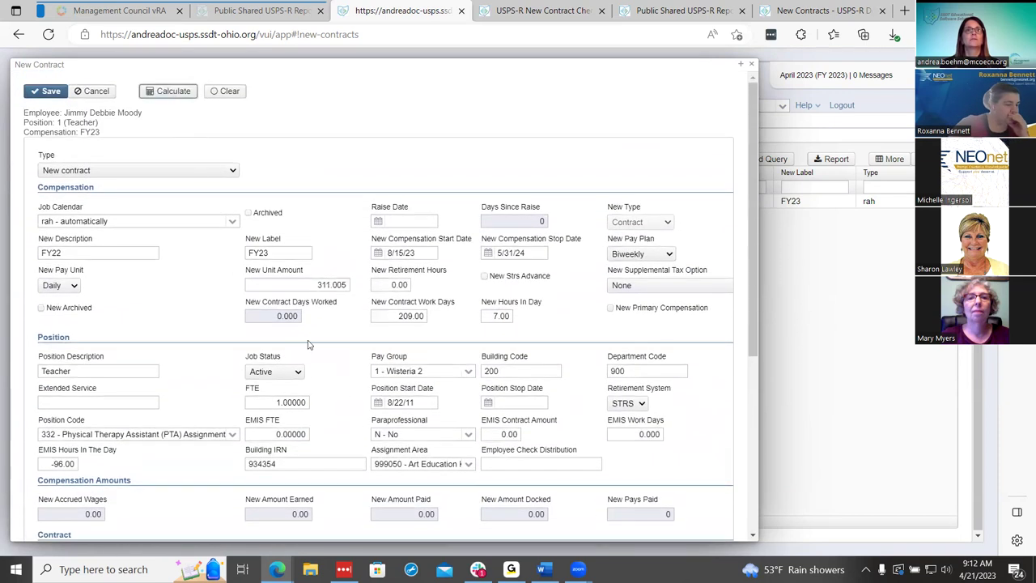
pyautogui.scroll(-5, 116, 356)
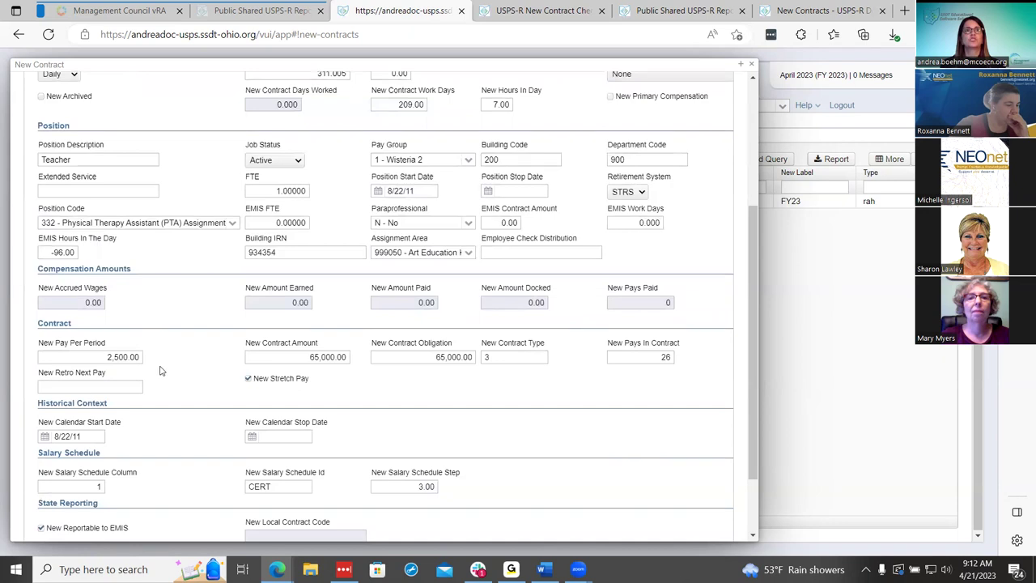
pyautogui.scroll(3, 184, 397)
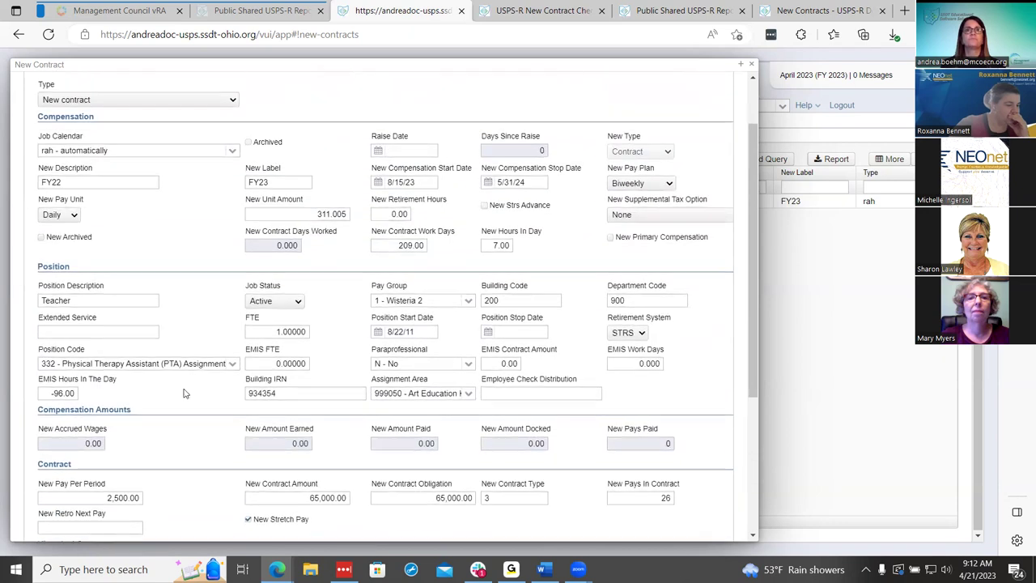
# Add a payroll account row to the new contract, browse its expenditure account choices, and remove the row again
pyautogui.scroll(-5, 183, 393)
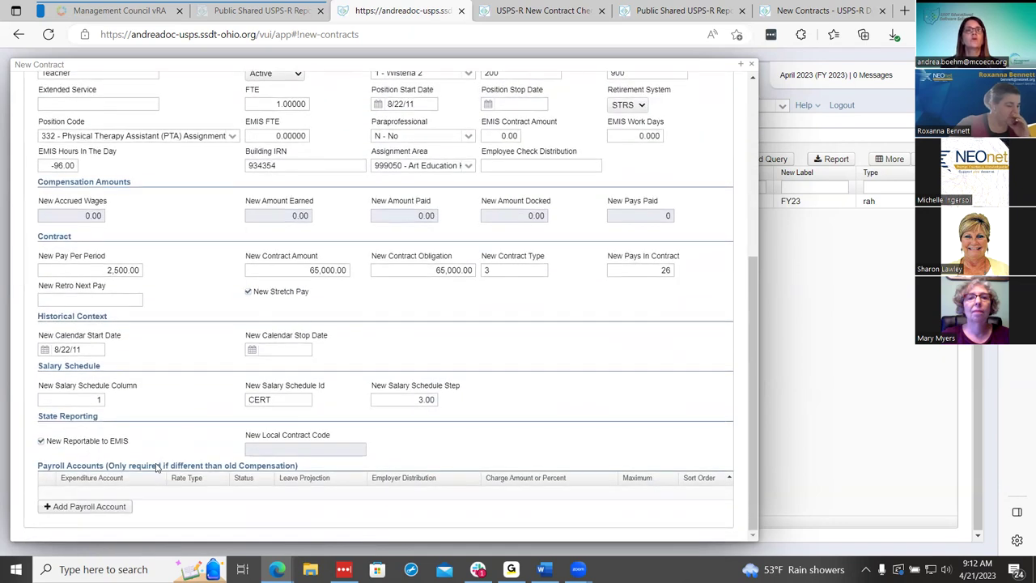
pyautogui.click(71, 508)
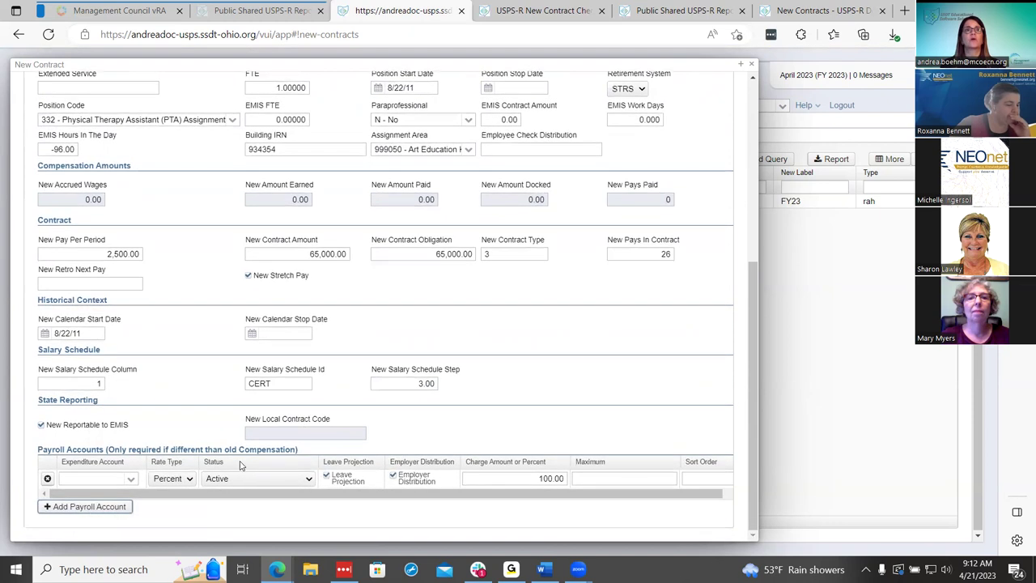
pyautogui.click(133, 480)
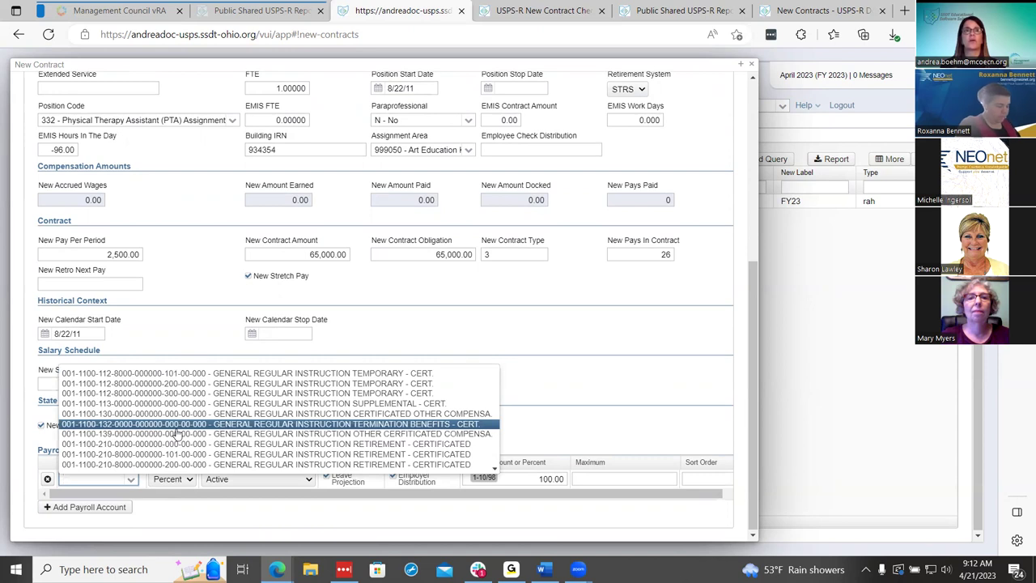
pyautogui.click(571, 361)
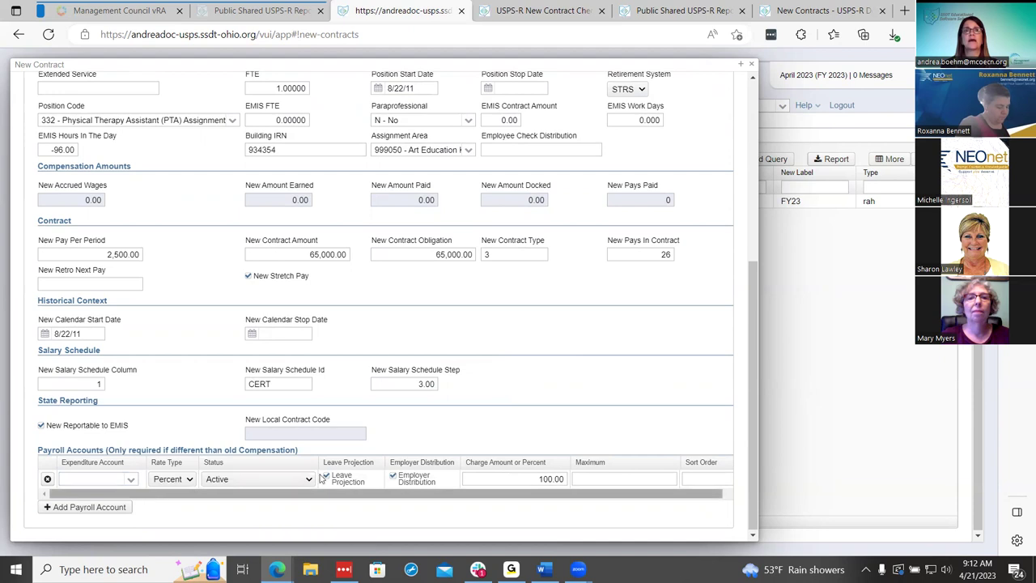
pyautogui.click(47, 479)
pyautogui.click(564, 335)
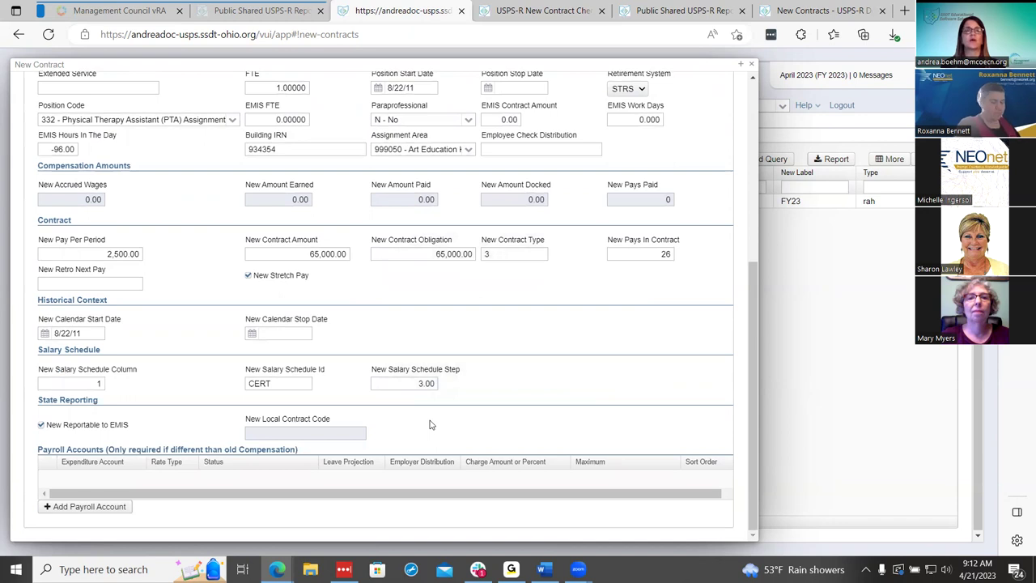
# Look over the new contract's position, contract and salary schedule details, and save it
pyautogui.scroll(1, 430, 424)
pyautogui.scroll(4, 430, 424)
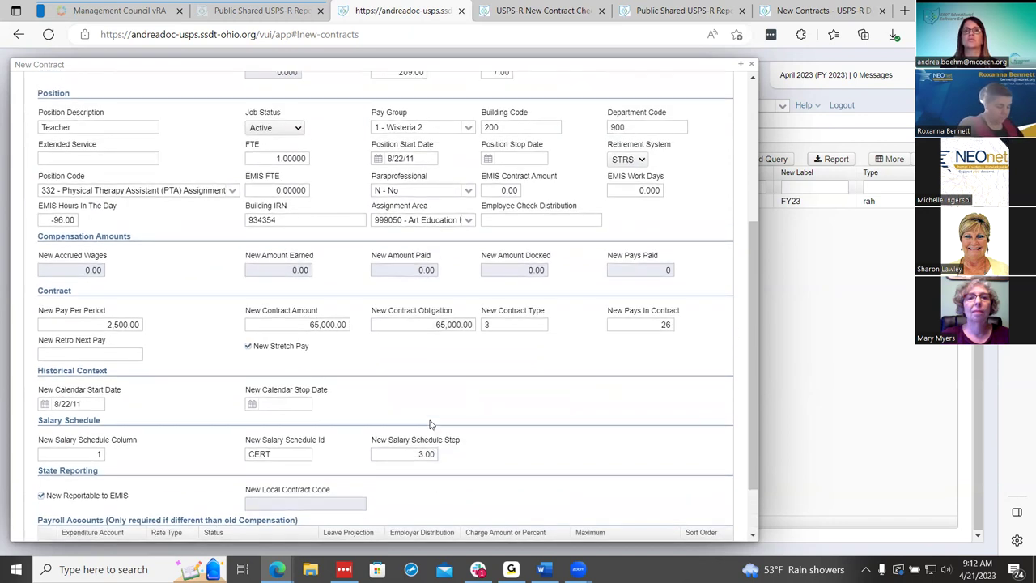
pyautogui.scroll(1, 430, 424)
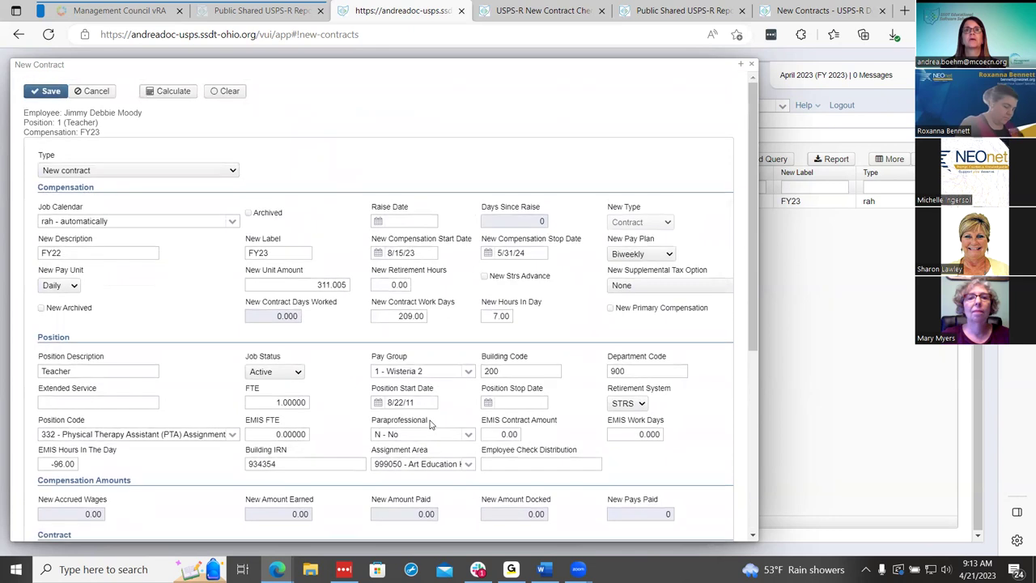
pyautogui.scroll(-5, 243, 433)
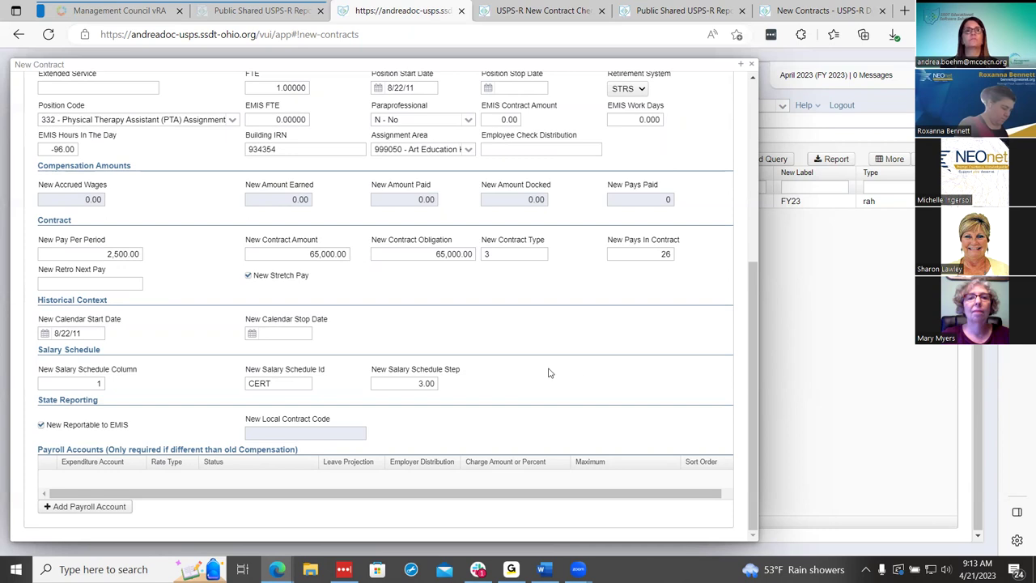
pyautogui.scroll(5, 548, 372)
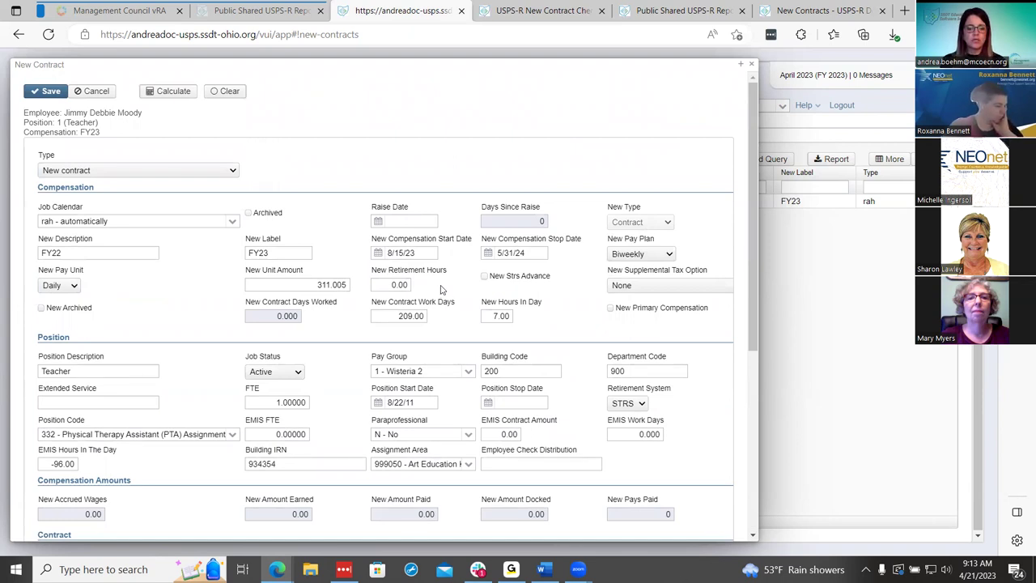
pyautogui.click(46, 90)
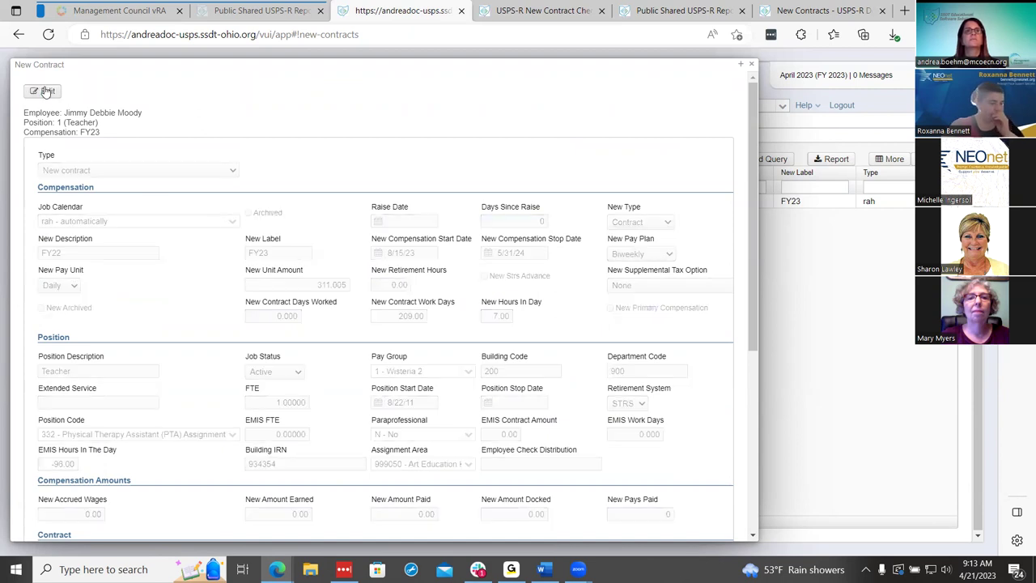
pyautogui.click(750, 64)
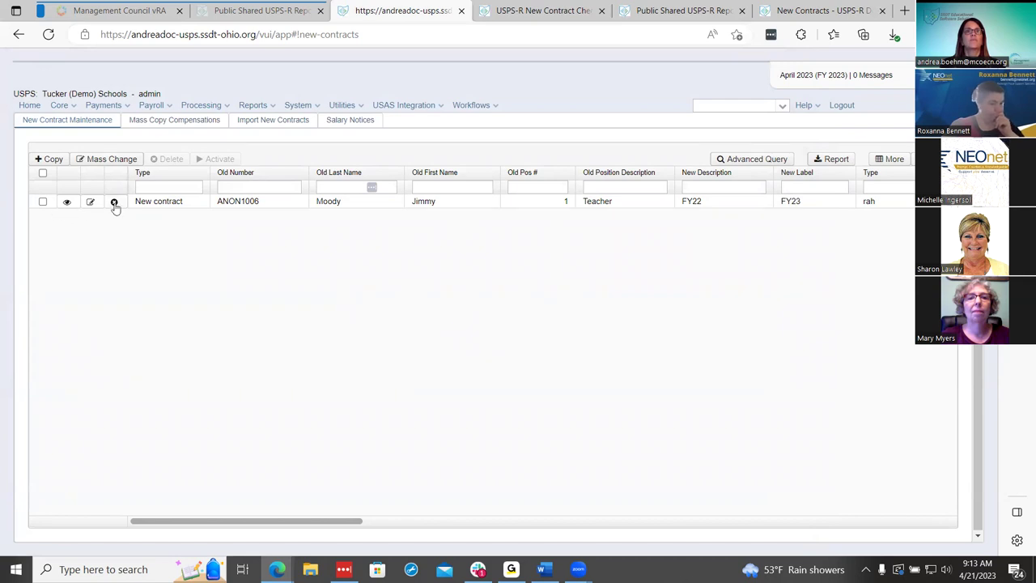
# Activate the Teacher new contract with the primary compensation flag transferred to the new compensation
pyautogui.click(44, 201)
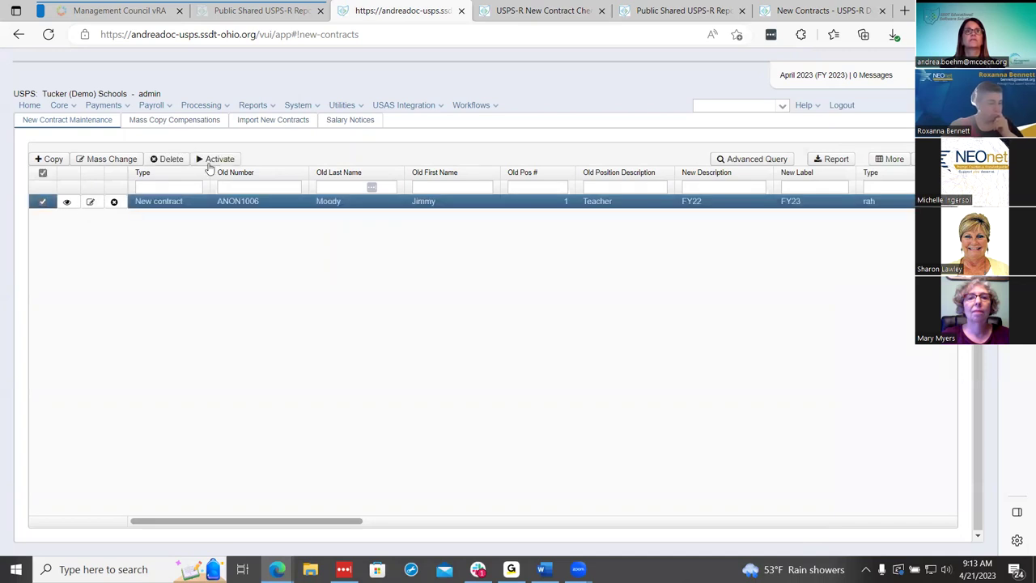
pyautogui.click(217, 159)
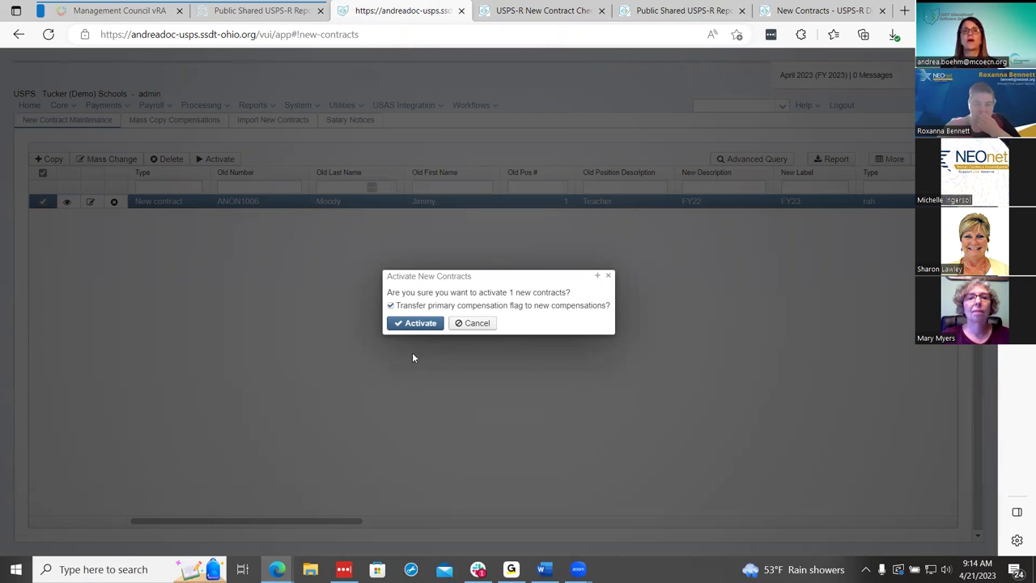
pyautogui.click(391, 307)
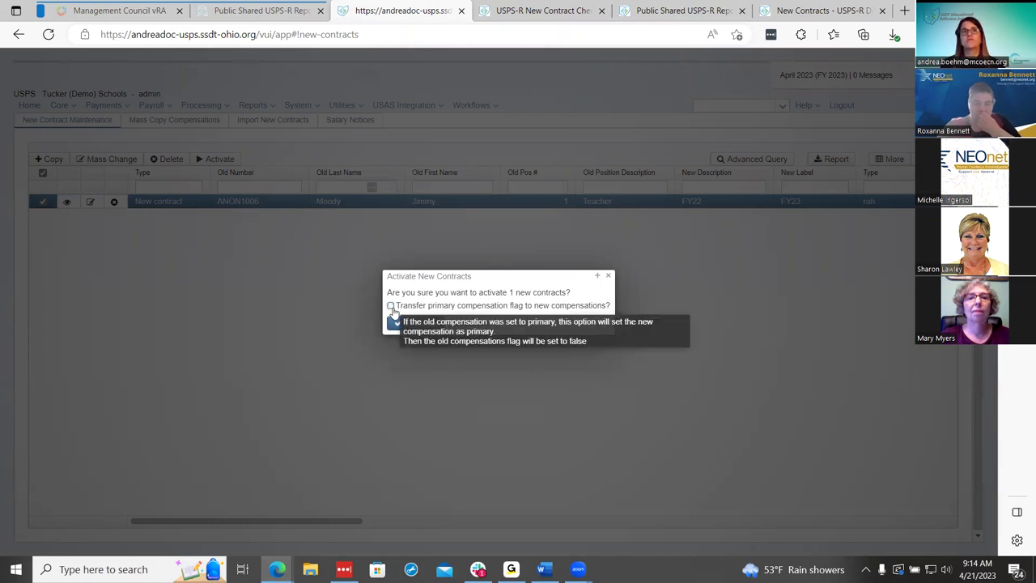
pyautogui.click(390, 306)
pyautogui.click(405, 325)
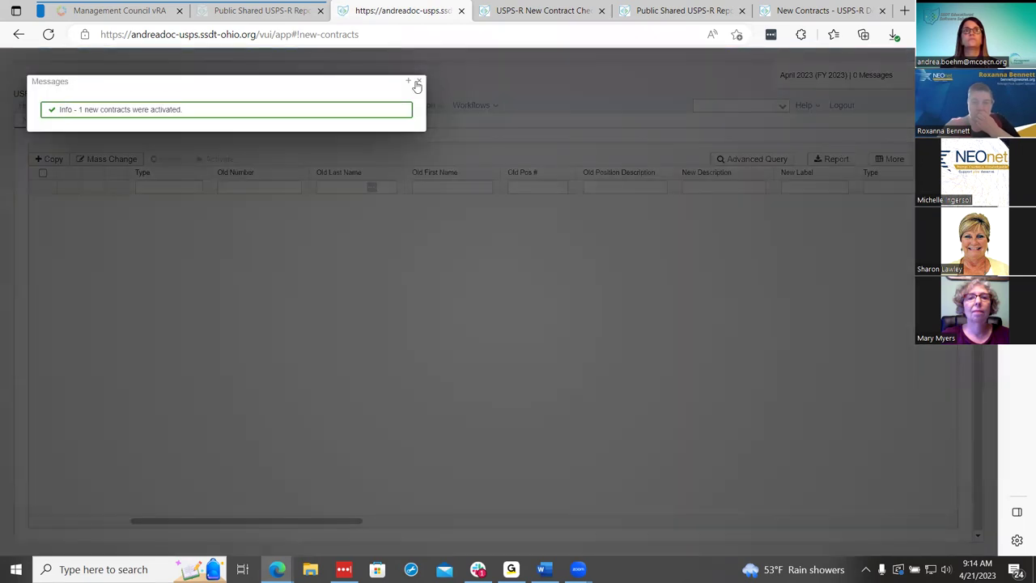
pyautogui.click(417, 84)
# Look up the employee's compensations by last name and check the dates and labels of the Teacher records
pyautogui.click(63, 105)
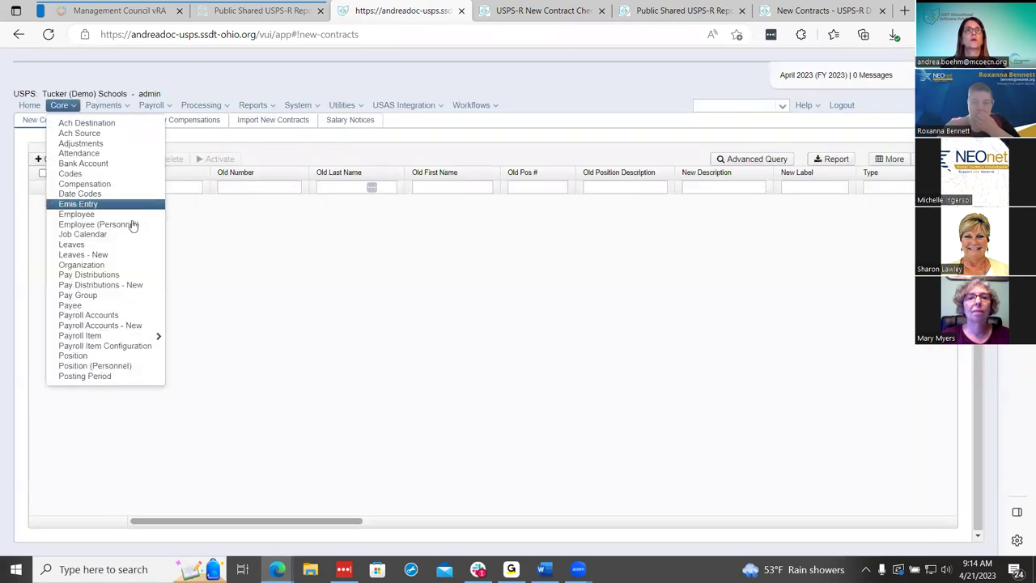
pyautogui.click(109, 184)
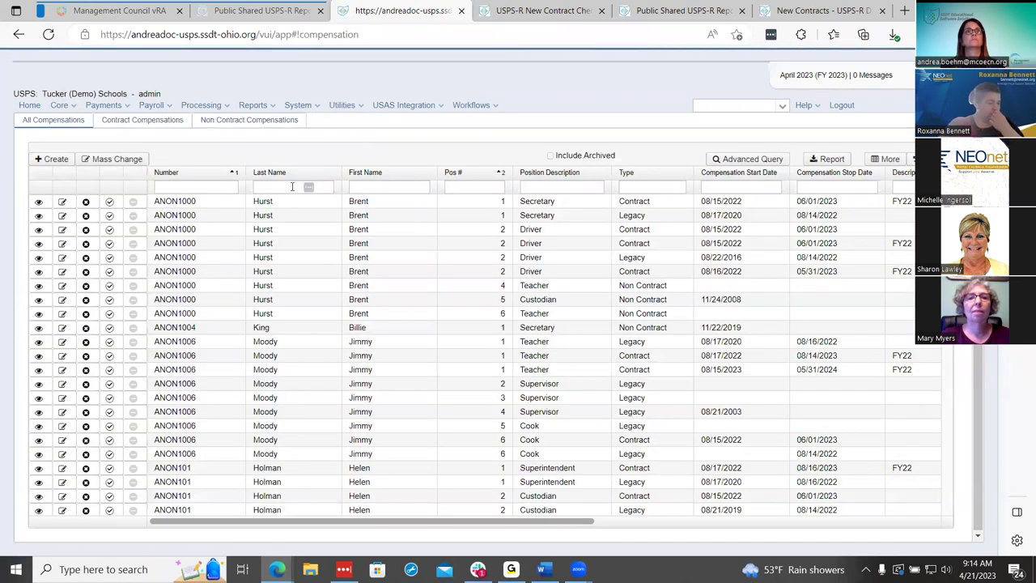
pyautogui.click(288, 185)
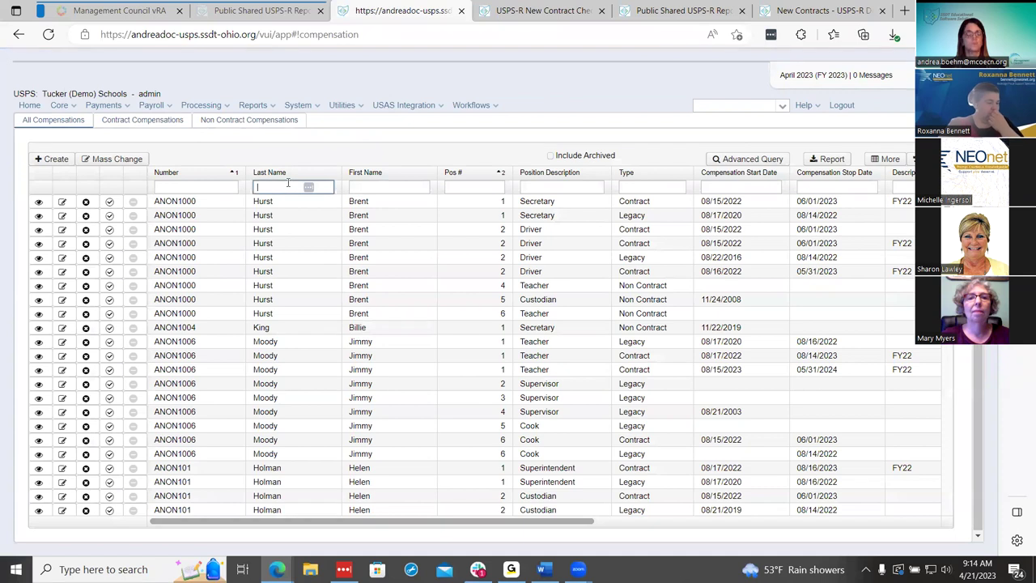
pyautogui.write('moody')
pyautogui.press('Return')
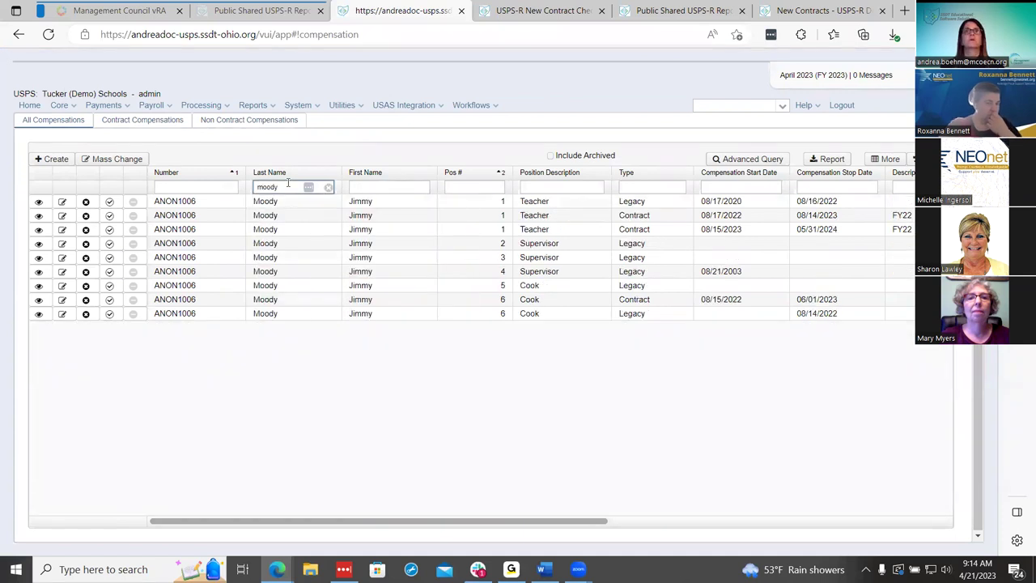
pyautogui.moveTo(500, 522); pyautogui.dragTo(909, 527)
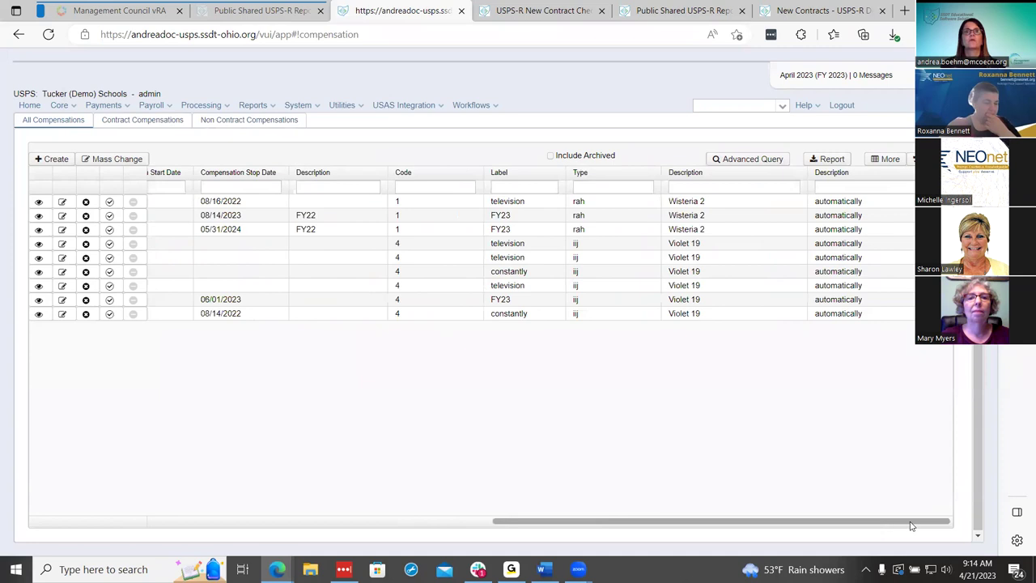
pyautogui.moveTo(899, 526); pyautogui.dragTo(818, 491)
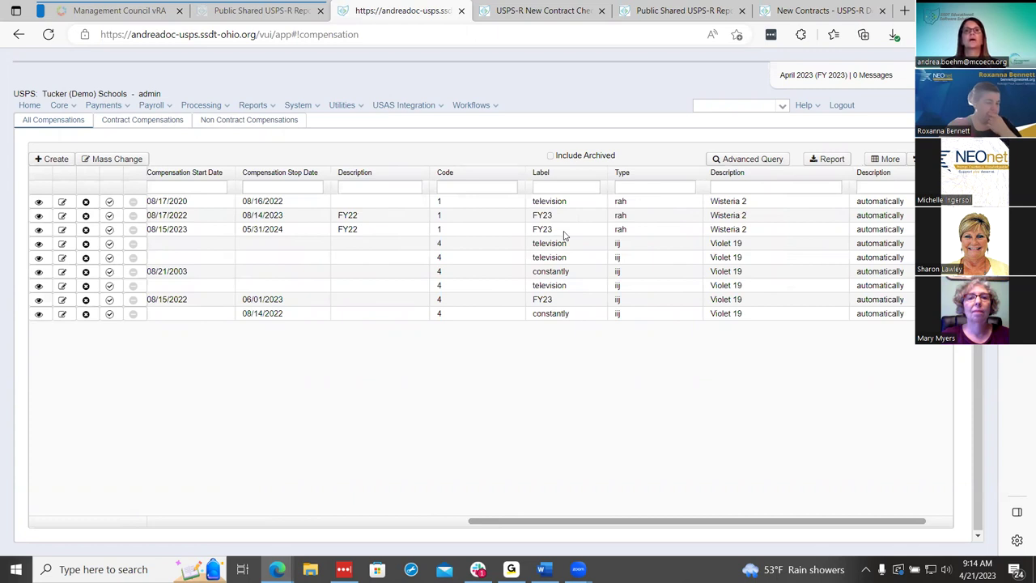
# Set the label of the Teacher compensation starting 08/15/2023 to FY24 and save the record
pyautogui.click(62, 232)
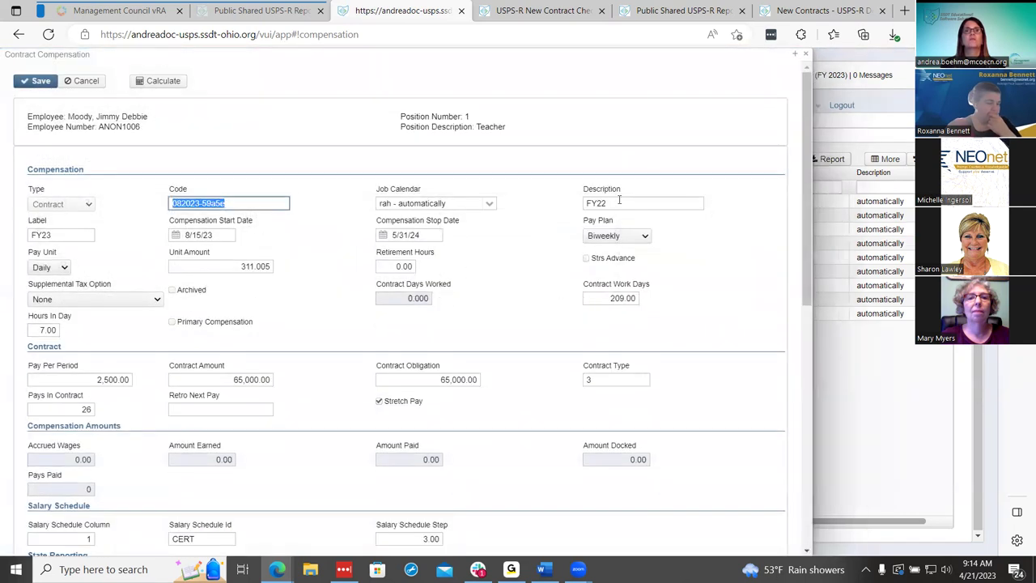
pyautogui.click(83, 237)
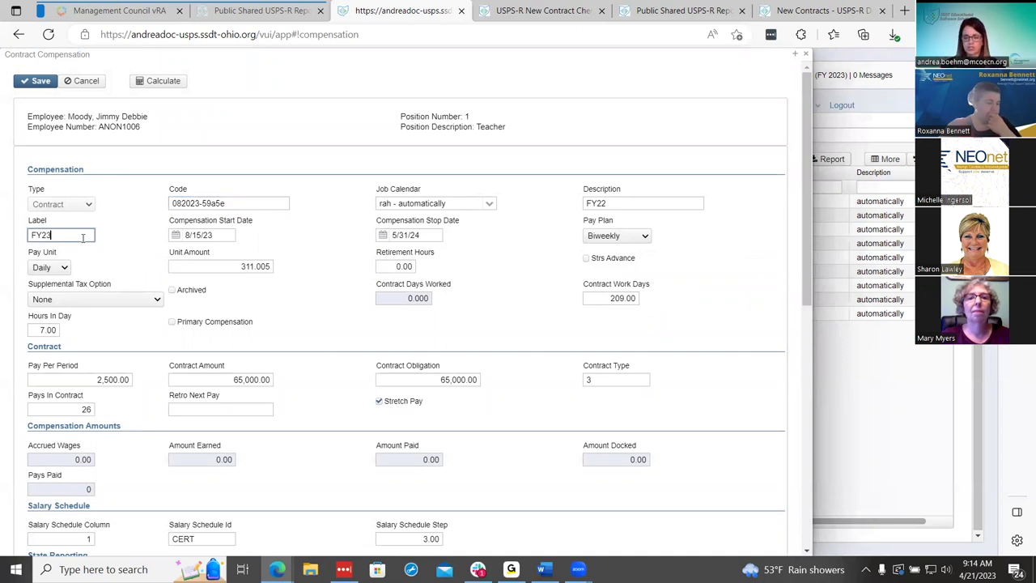
pyautogui.press('BackSpace')
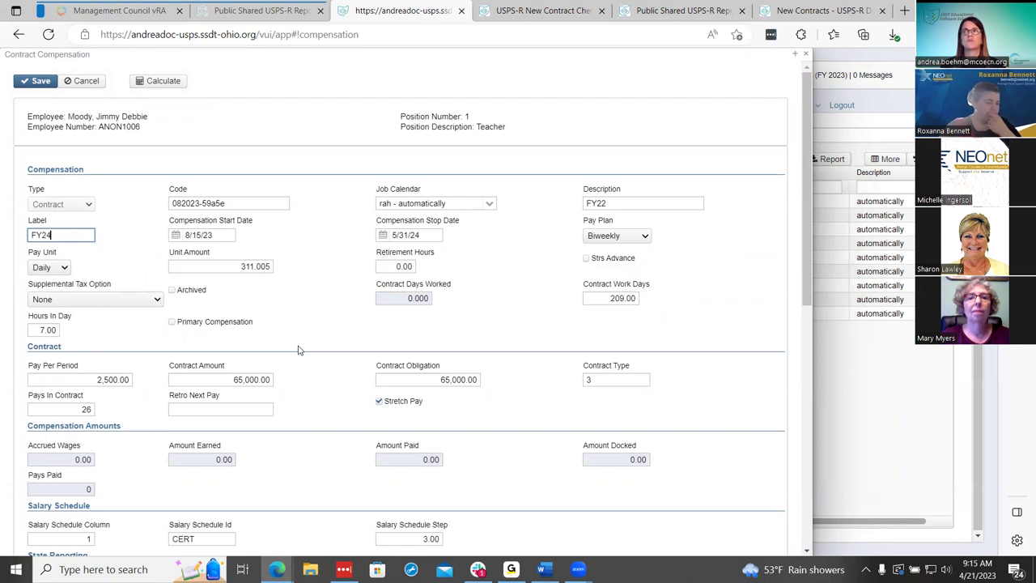
pyautogui.click(40, 80)
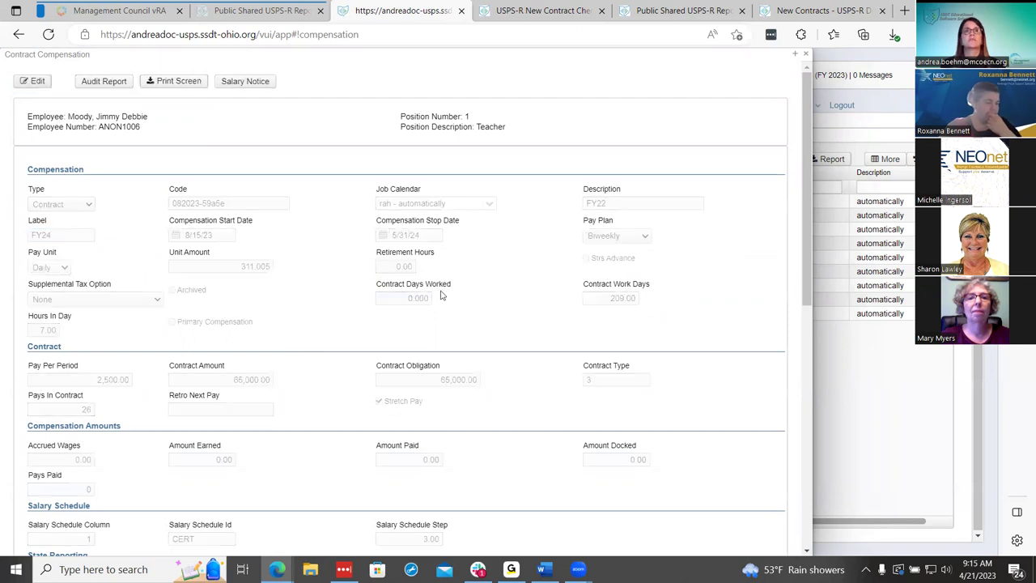
pyautogui.click(805, 55)
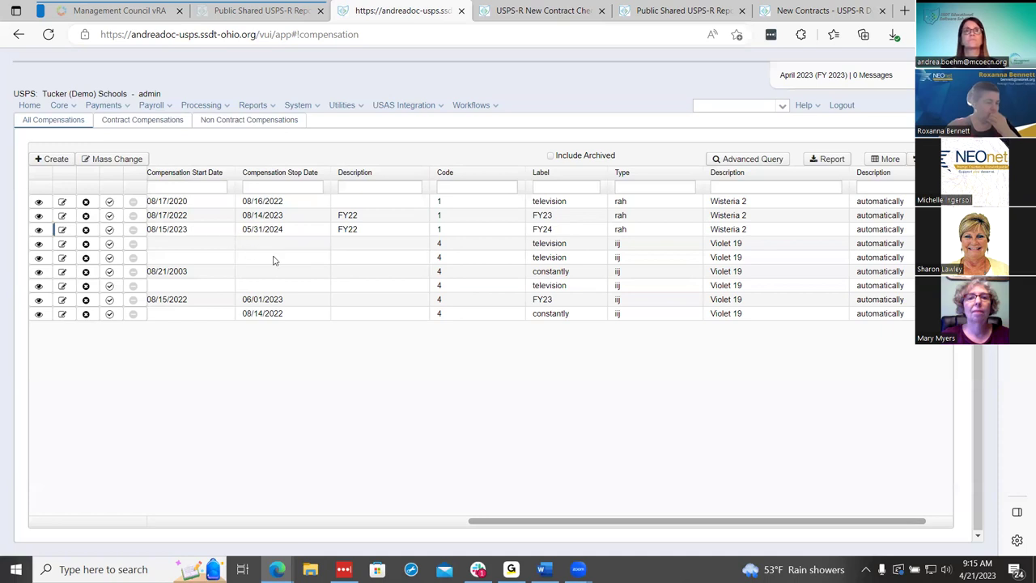
# Open Mass Copy Compensations for new contracts and look at the available job status choices
pyautogui.click(194, 107)
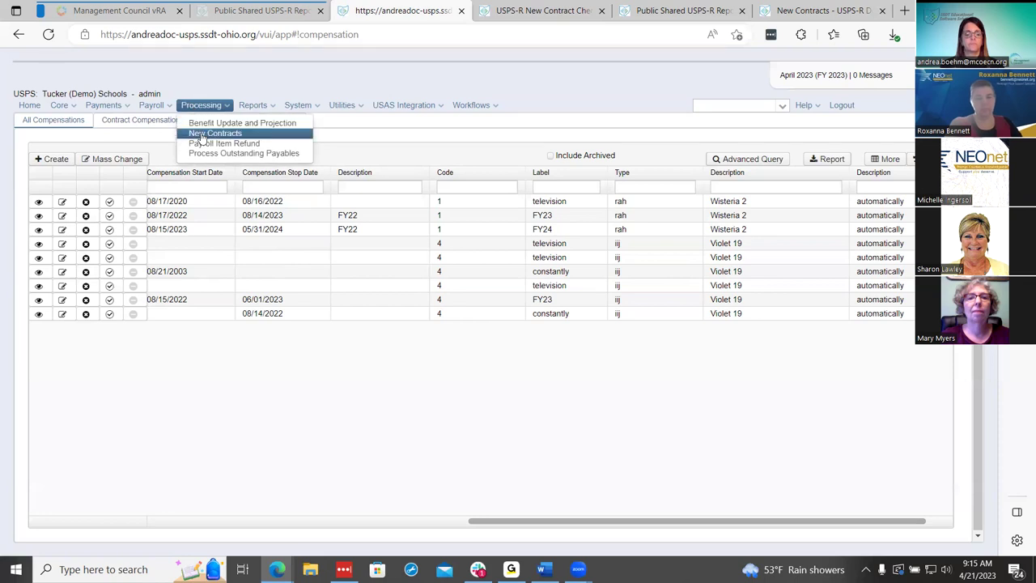
pyautogui.click(206, 134)
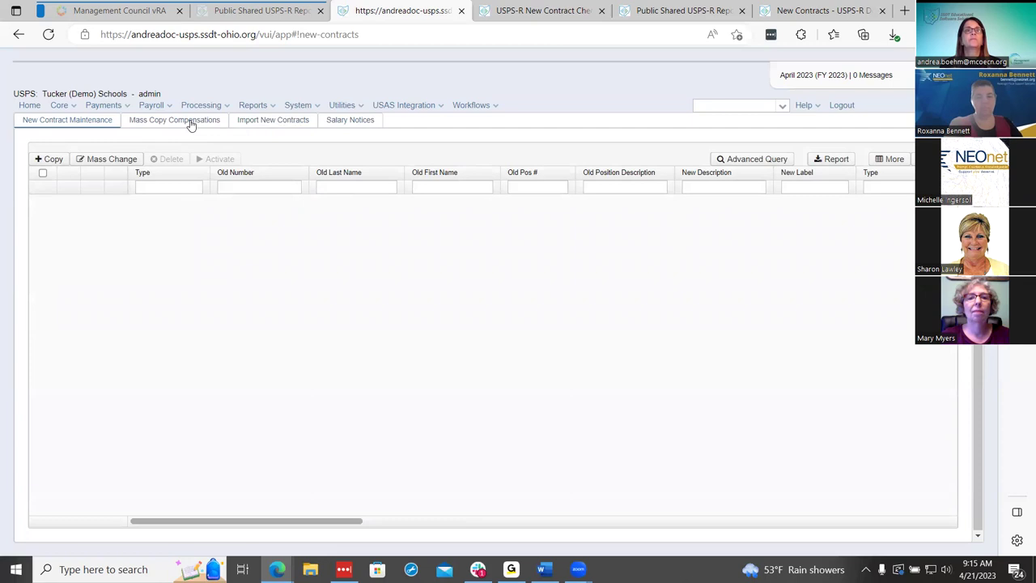
pyautogui.click(191, 122)
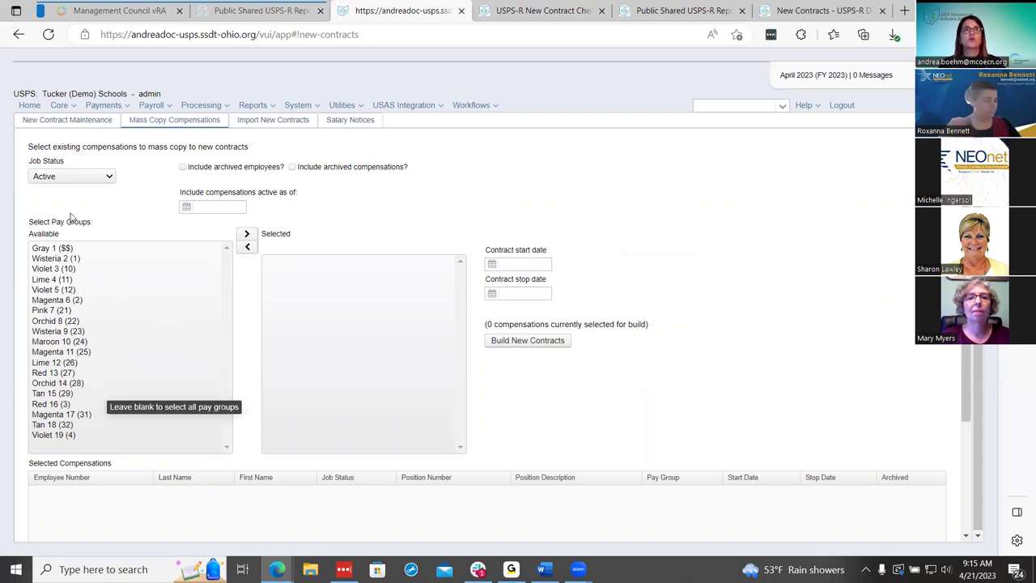
pyautogui.click(88, 176)
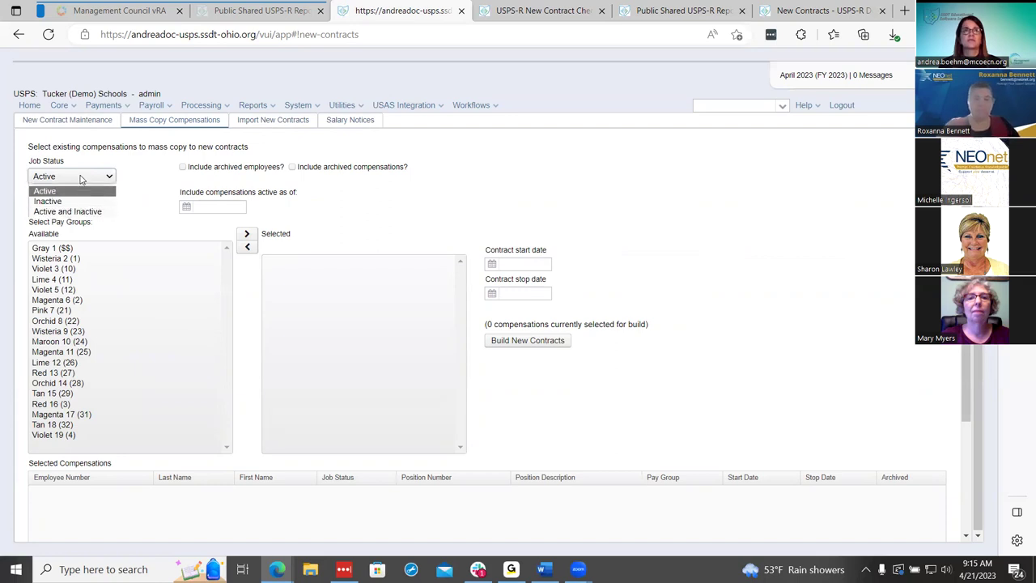
pyautogui.click(136, 168)
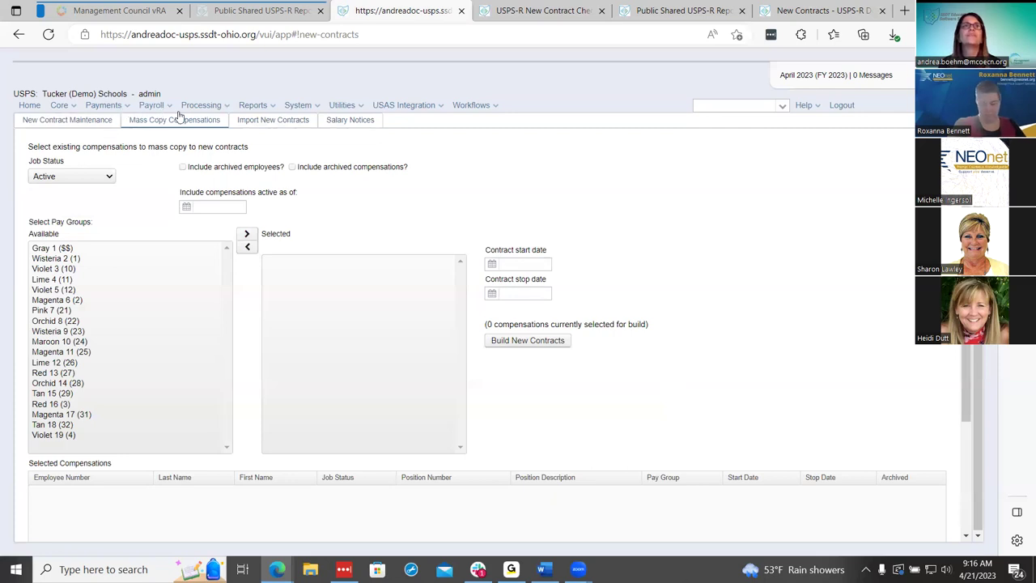
pyautogui.click(62, 108)
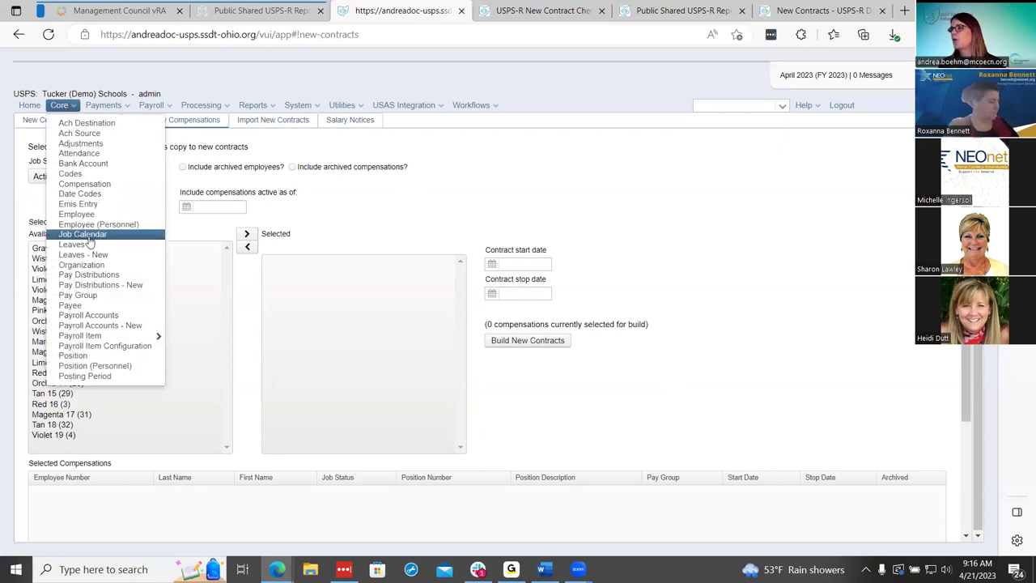
pyautogui.moveTo(160, 107)
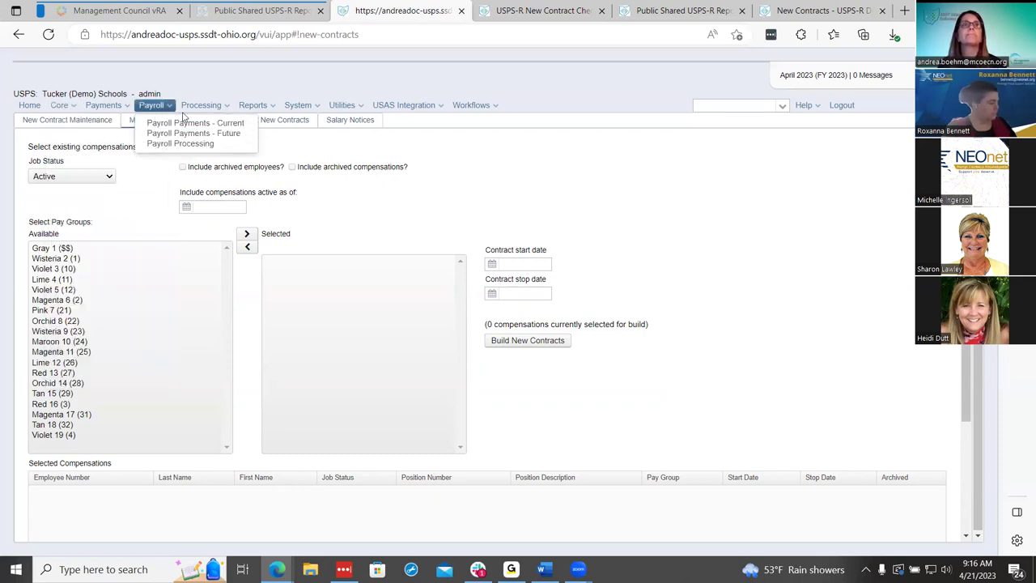
# In New Contract Maintenance, create a new contract from the employee's Teacher position 1 FY24 compensation with start date 08/01/2024
pyautogui.moveTo(201, 106)
pyautogui.click(73, 126)
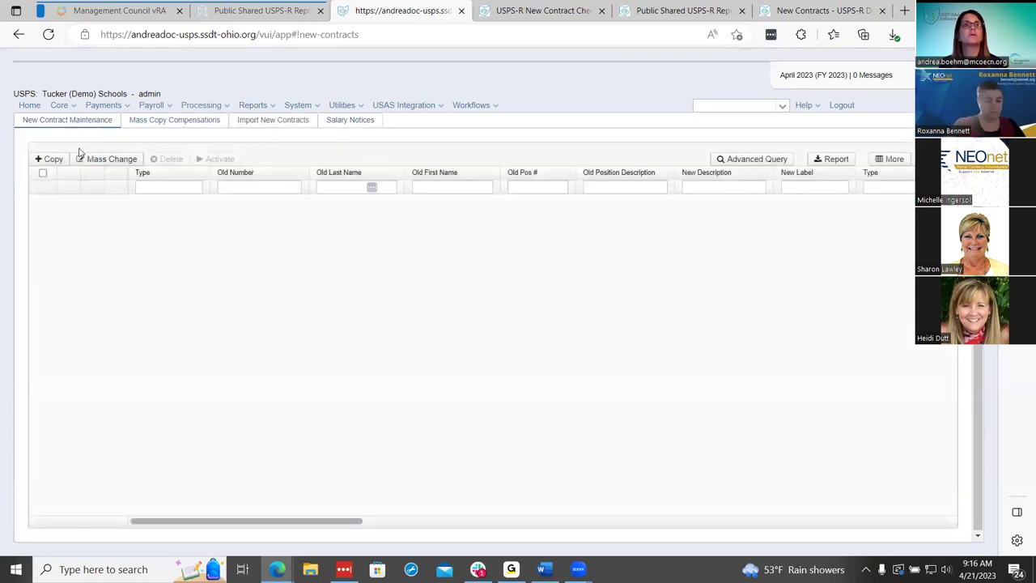
pyautogui.click(50, 158)
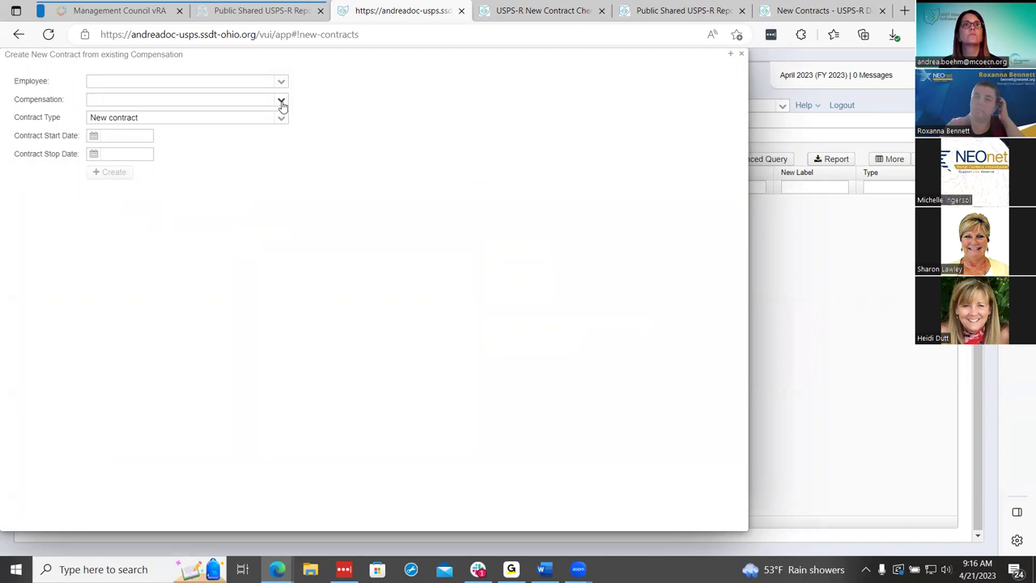
pyautogui.click(250, 77)
pyautogui.write('moody')
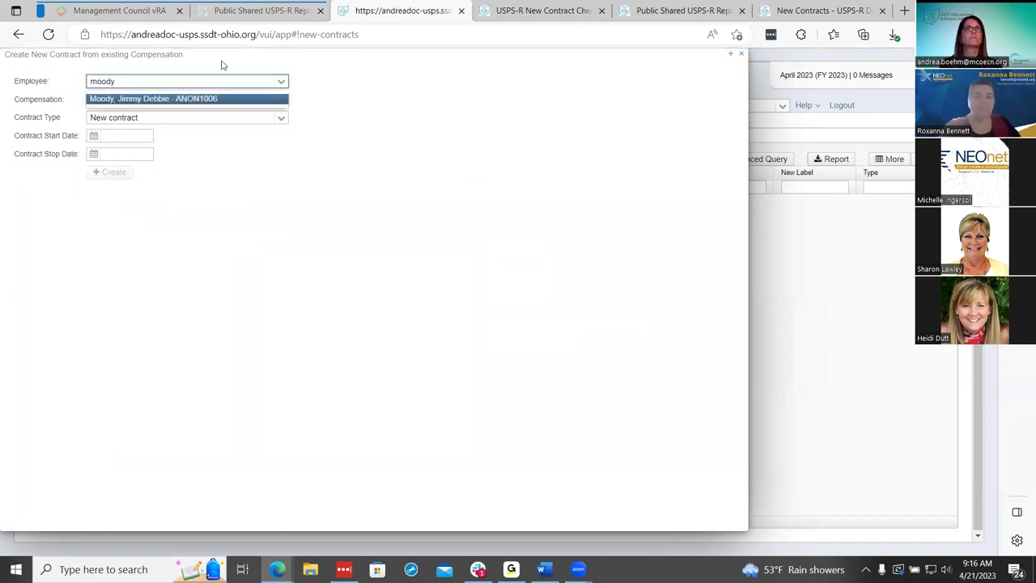
pyautogui.click(218, 100)
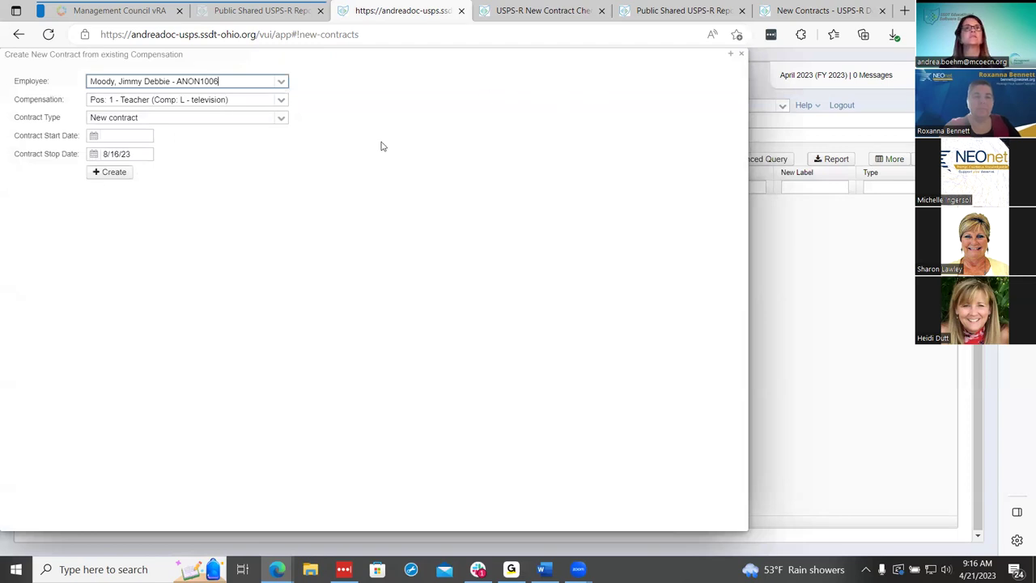
pyautogui.click(280, 101)
pyautogui.click(261, 138)
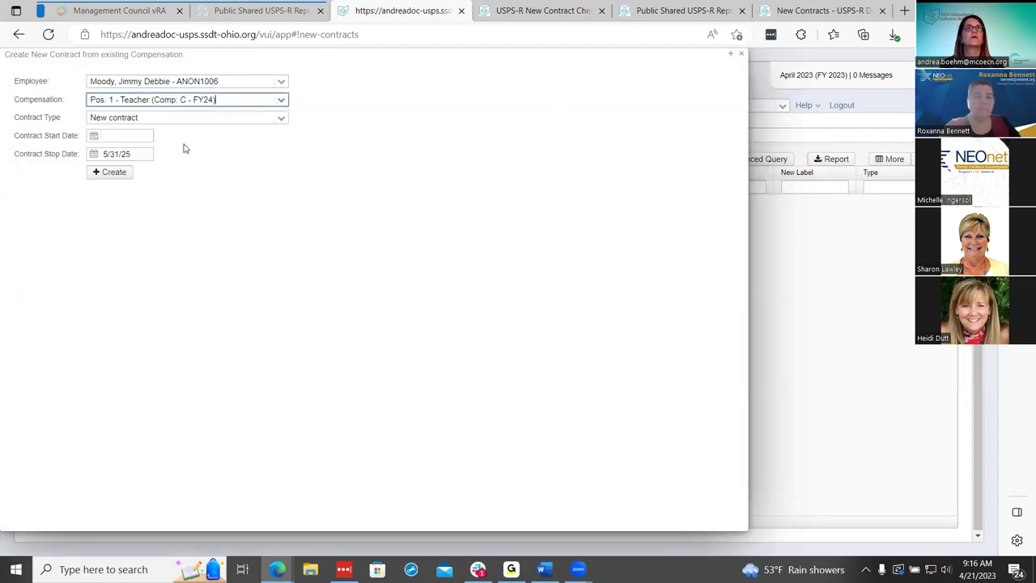
pyautogui.click(125, 137)
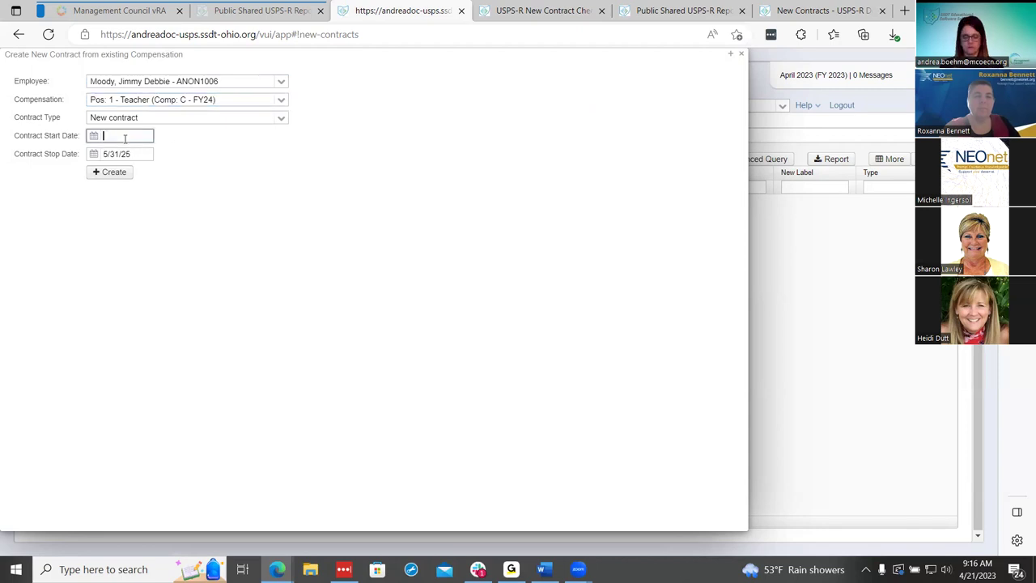
pyautogui.write('08/01/2024')
pyautogui.click(118, 172)
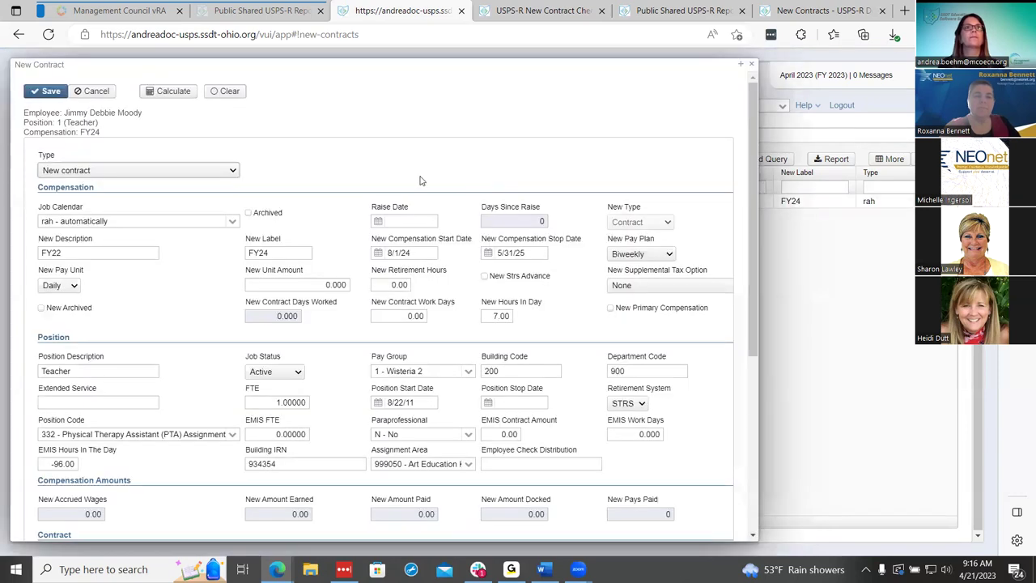
# Clear the Teacher new contract's amounts, try recalculating them and dismiss the messages
pyautogui.click(230, 92)
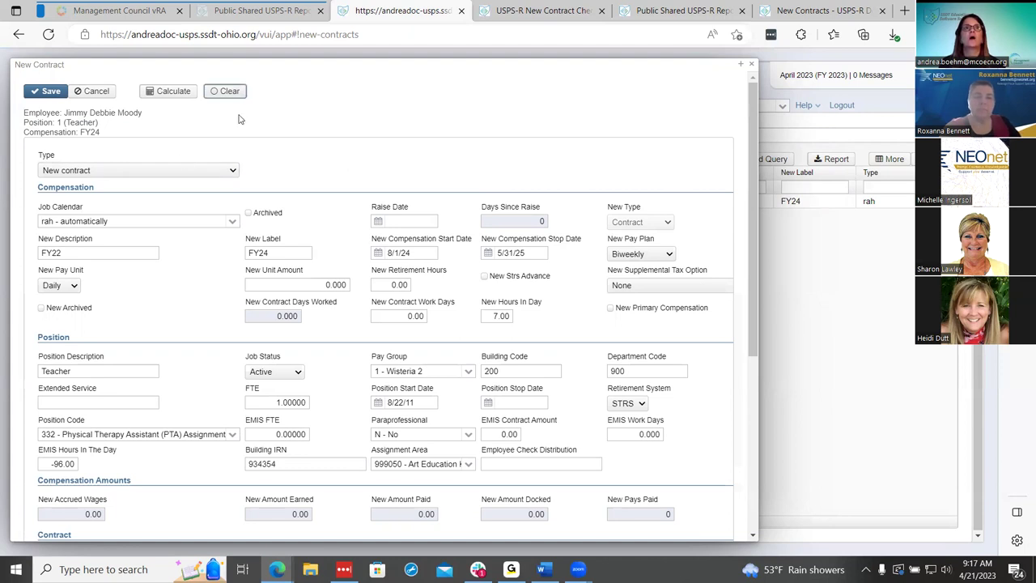
pyautogui.scroll(-3, 453, 386)
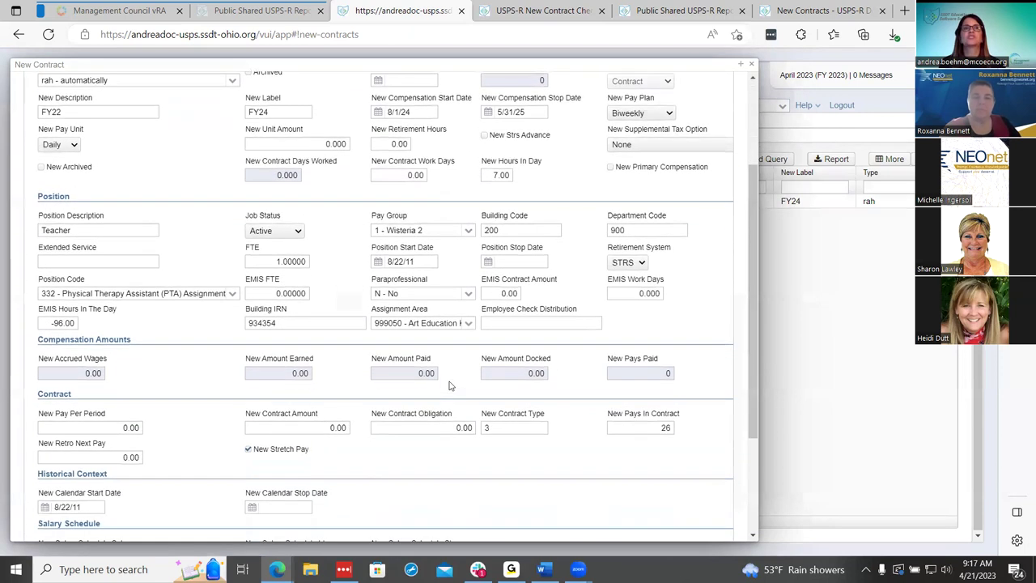
pyautogui.scroll(3, 389, 410)
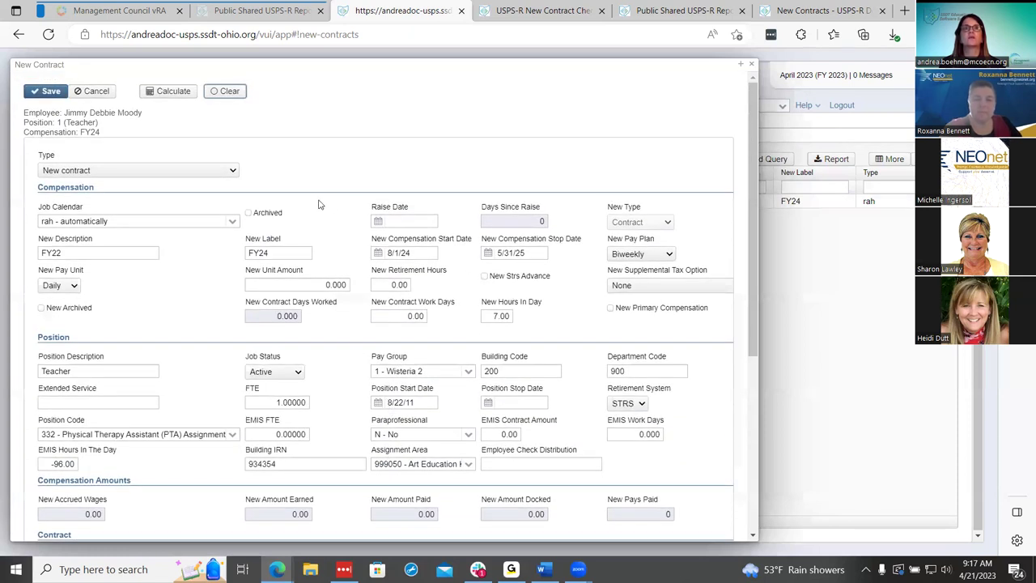
pyautogui.click(187, 92)
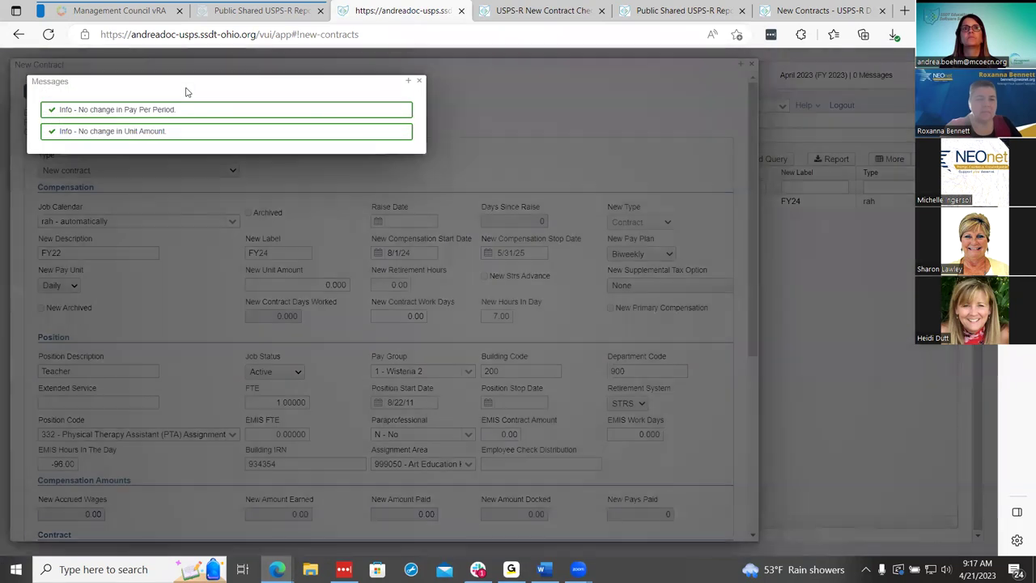
pyautogui.click(416, 82)
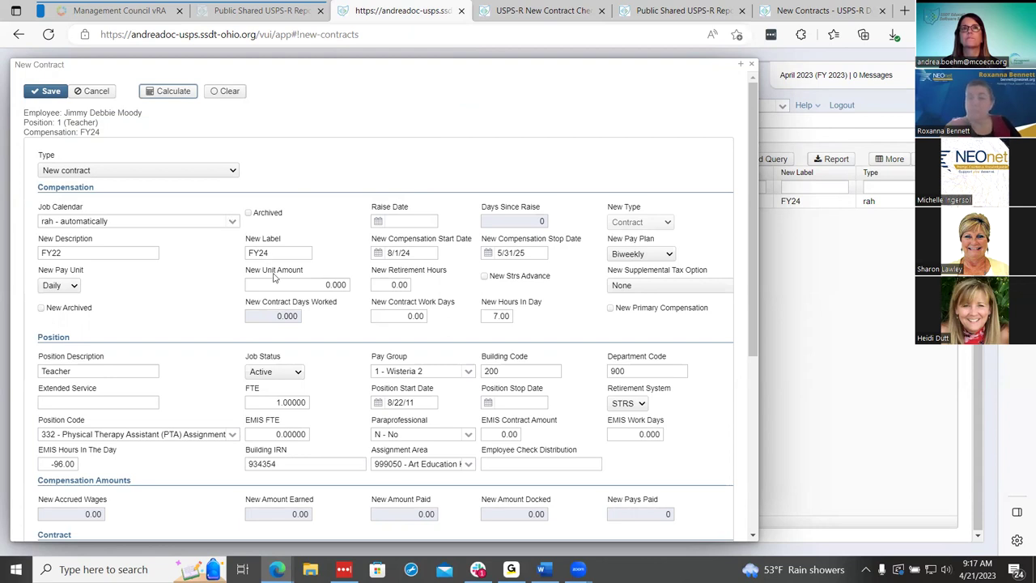
# Examine the compensation, position, contract and salary schedule fields of the Teacher new contract
pyautogui.scroll(-1, 297, 339)
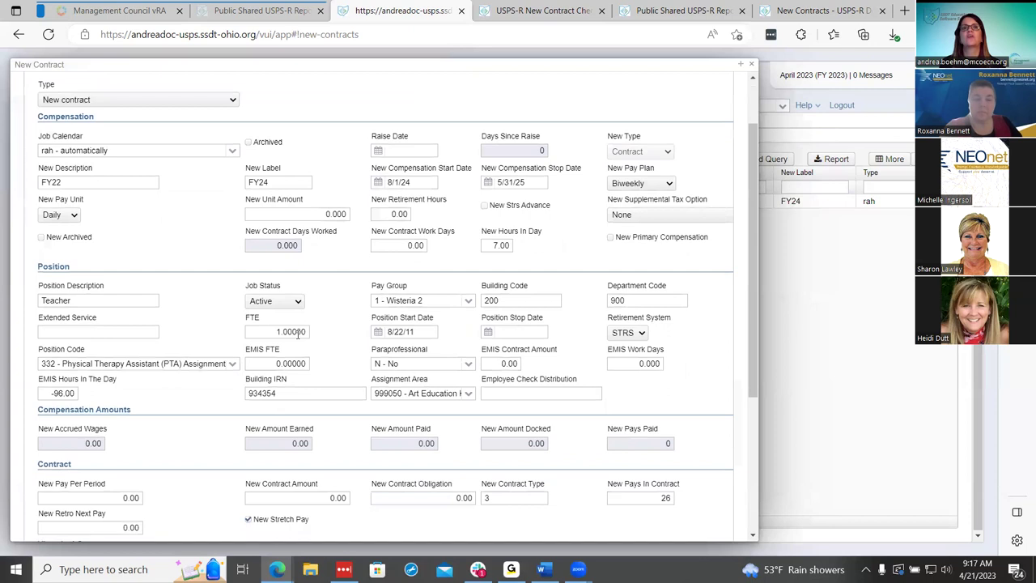
pyautogui.scroll(-3, 297, 334)
pyautogui.scroll(4, 249, 385)
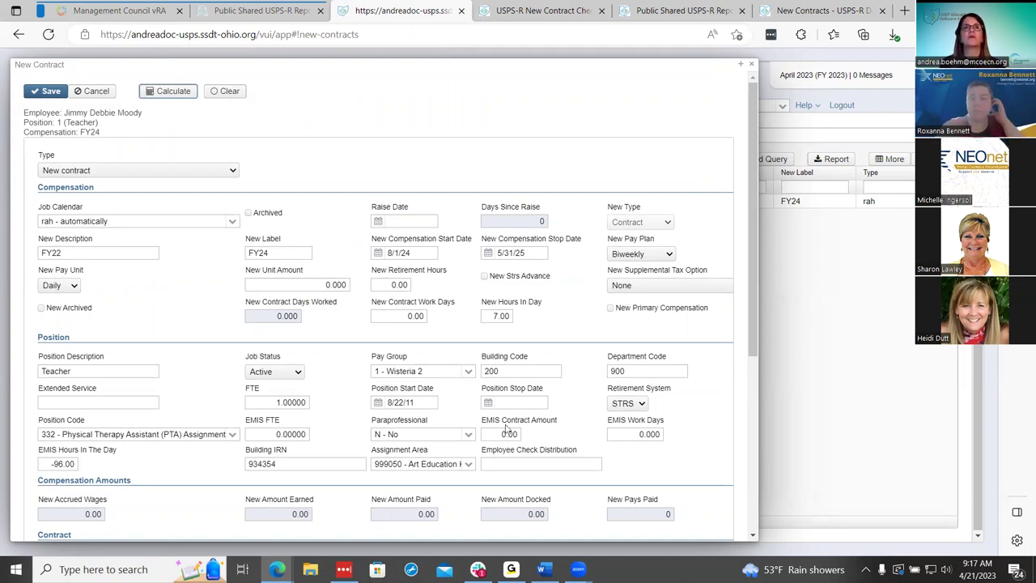
pyautogui.scroll(-4, 517, 401)
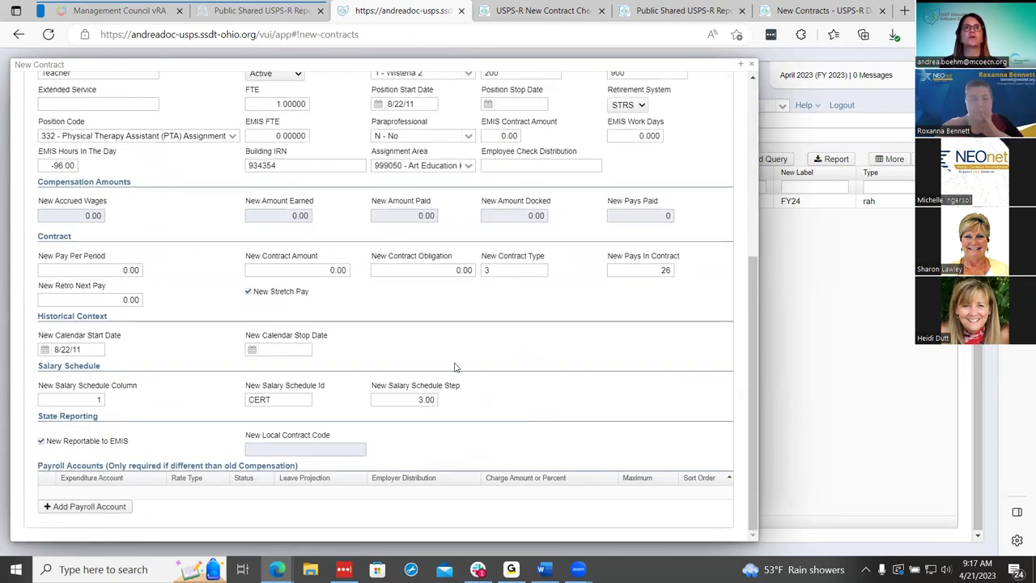
pyautogui.scroll(4, 453, 369)
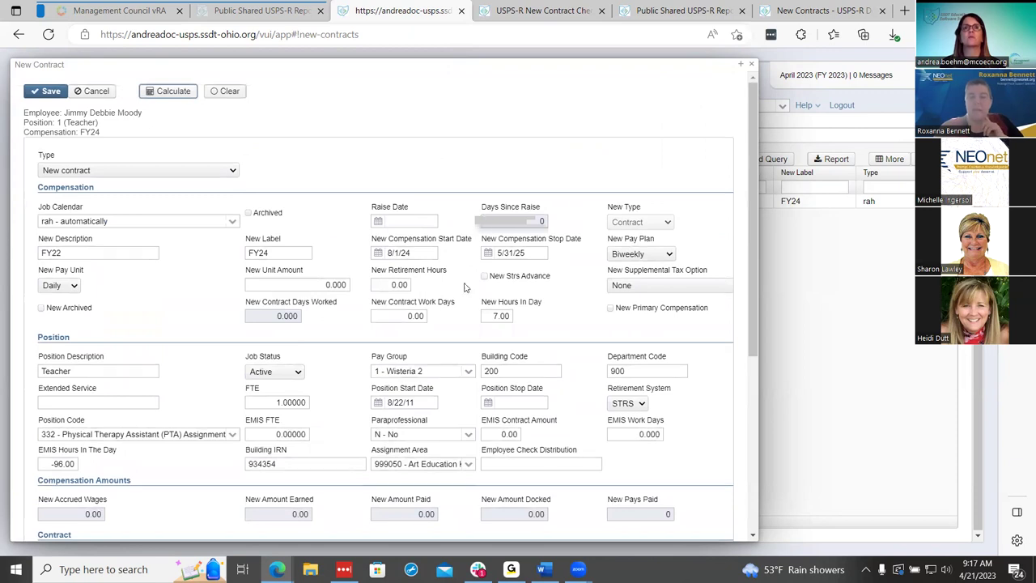
pyautogui.scroll(-2, 323, 247)
pyautogui.scroll(-2, 323, 247)
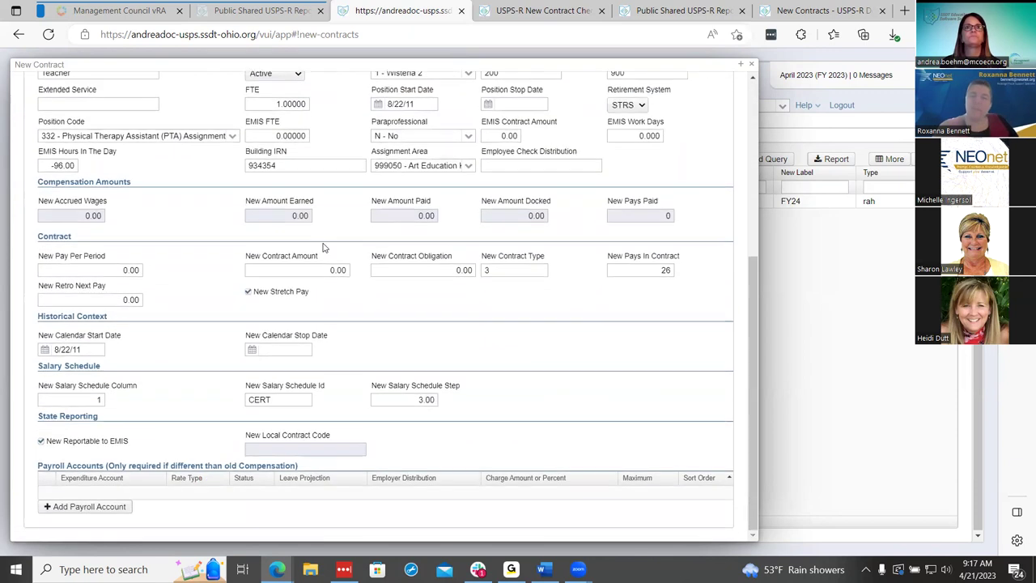
pyautogui.scroll(4, 324, 243)
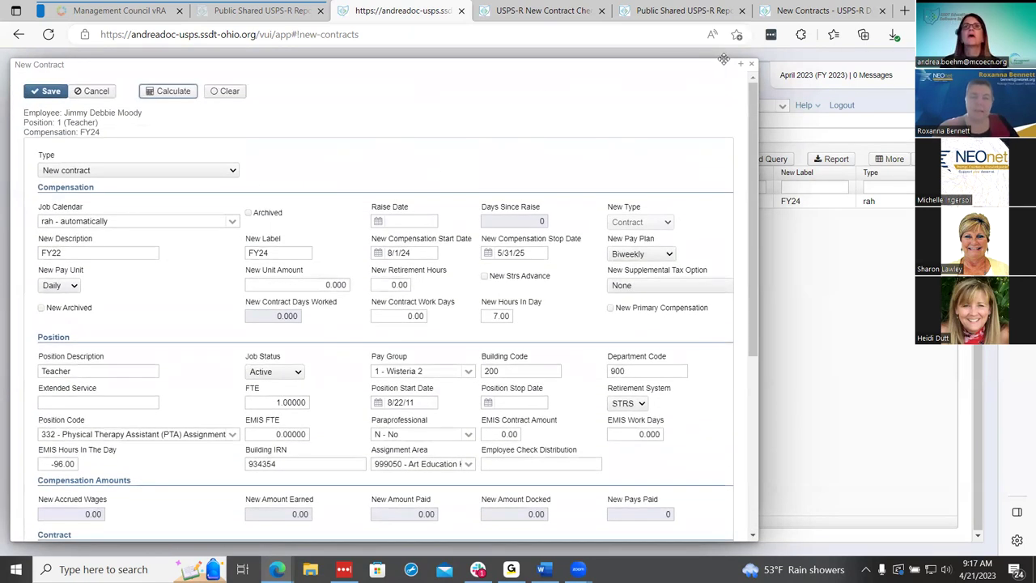
# Consult the USPS-R New Contract Checklist and the New Contracts documentation page, and return to the new contract record
pyautogui.click(541, 10)
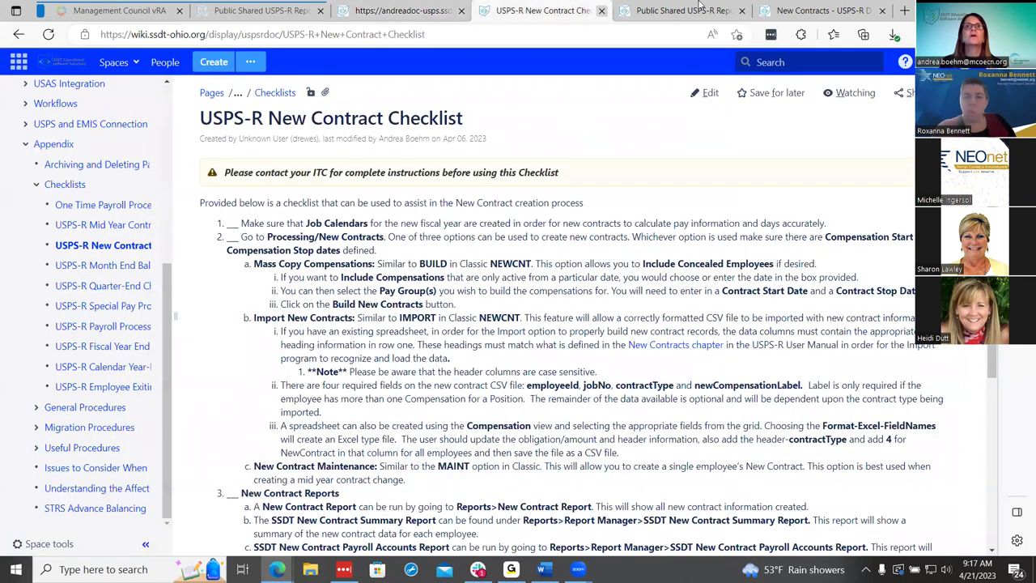
pyautogui.click(821, 11)
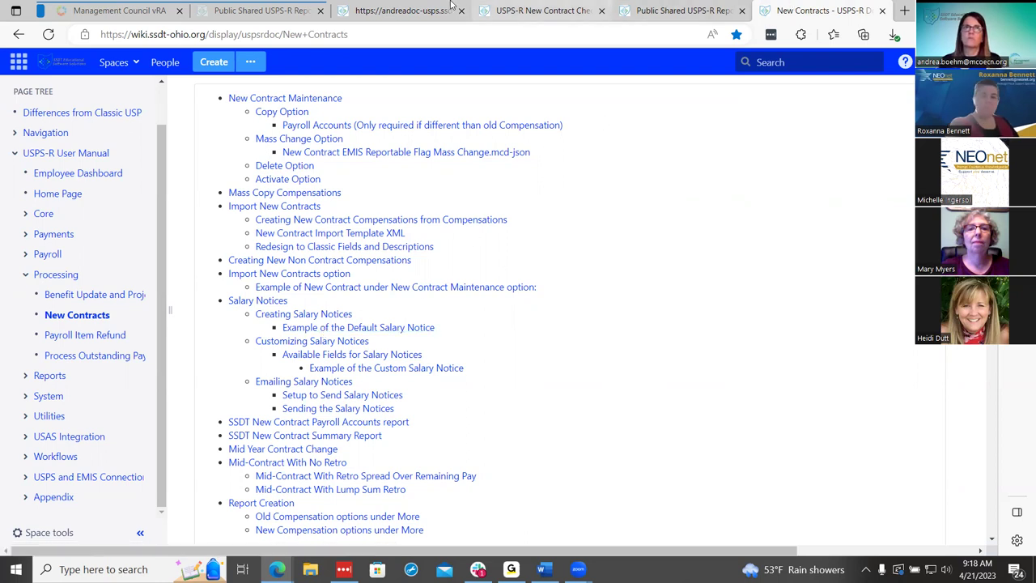
pyautogui.click(402, 10)
# Close the Teacher new contract record and delete it from the new contracts list
pyautogui.click(751, 67)
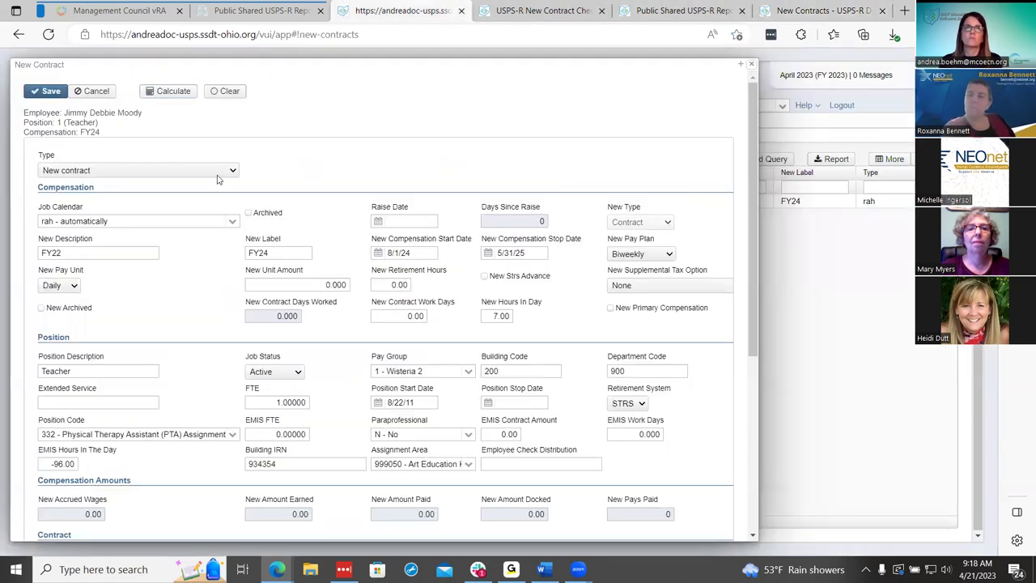
pyautogui.click(115, 201)
pyautogui.press('Return')
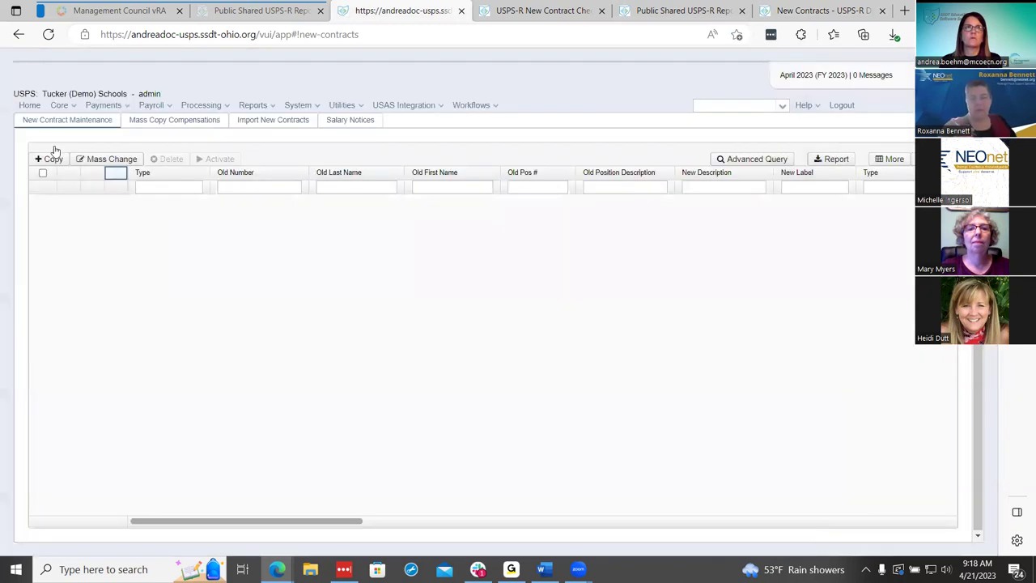
# Create a new contract for another employee from the second Cook position 1 FY23 compensation with start date 06/01/2024
pyautogui.click(48, 159)
pyautogui.click(189, 82)
pyautogui.write('fraz')
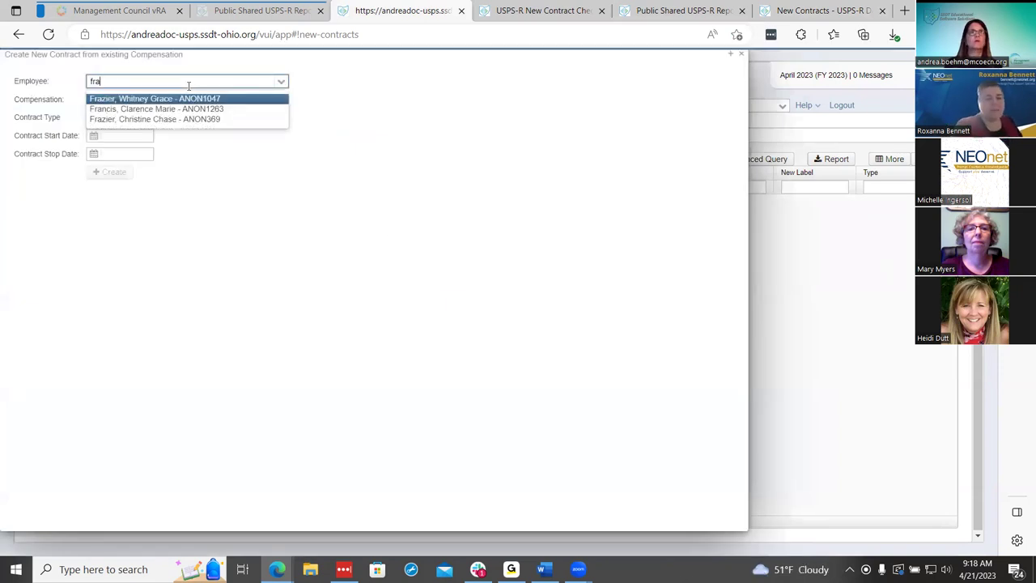
pyautogui.click(202, 101)
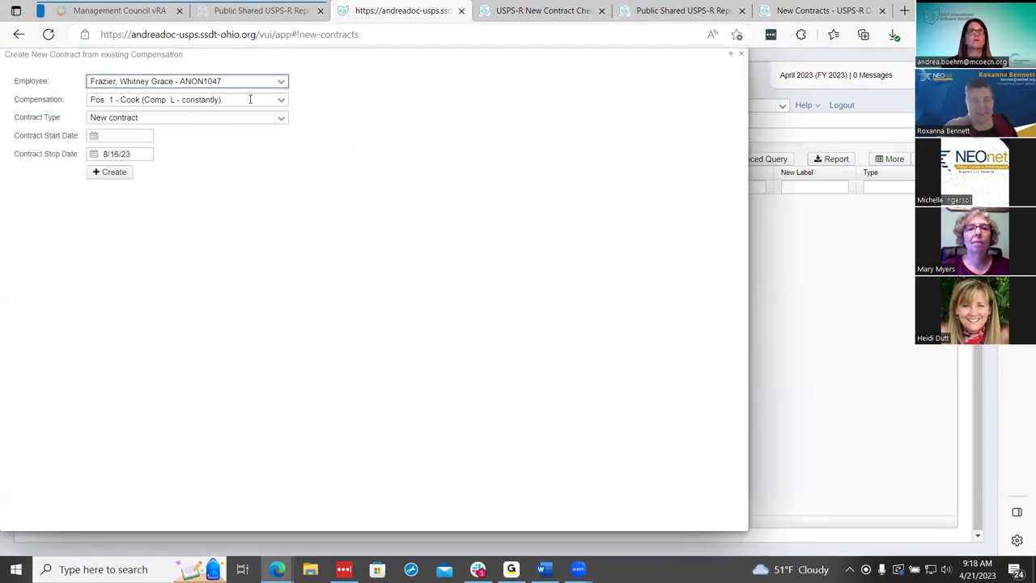
pyautogui.click(280, 100)
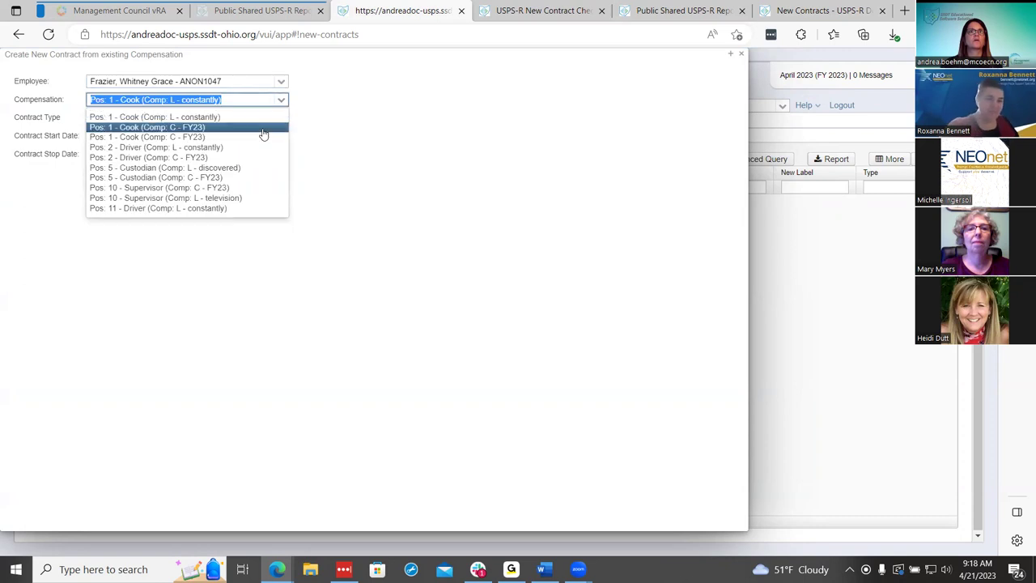
pyautogui.click(262, 138)
pyautogui.click(119, 136)
pyautogui.write('0')
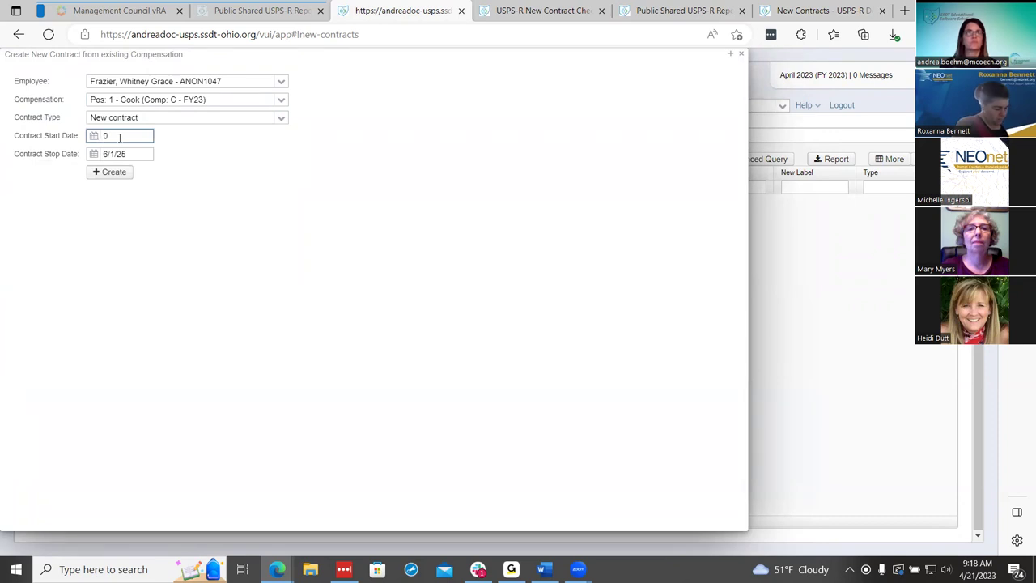
pyautogui.write('6/01/2024')
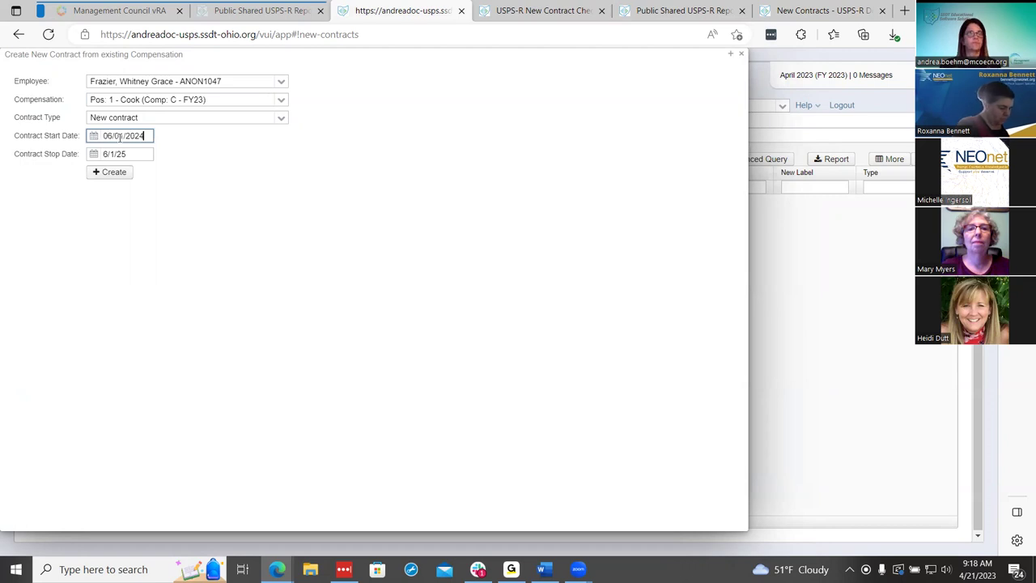
pyautogui.press('Tab')
pyautogui.click(113, 172)
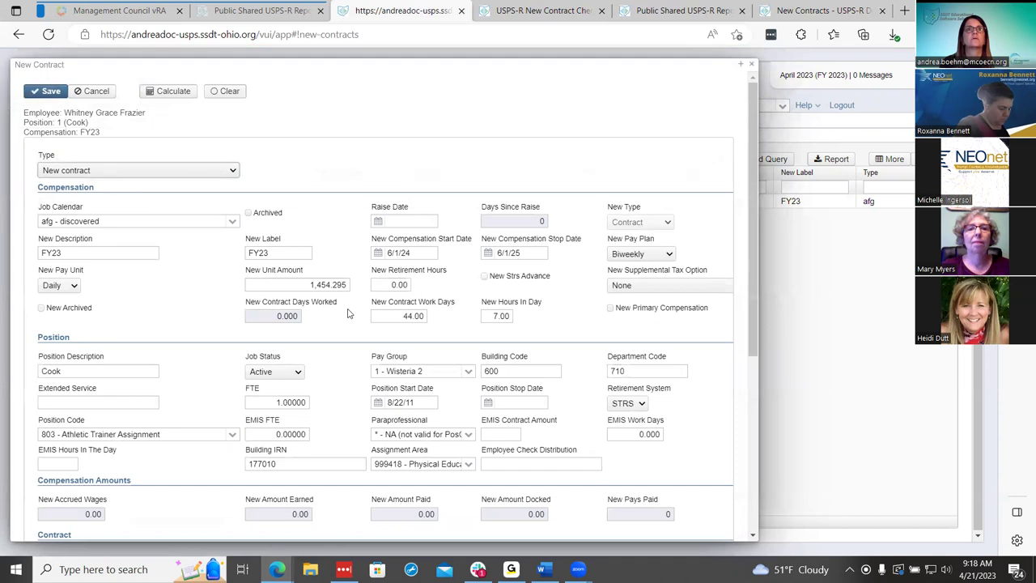
# Review the Cook new contract's fields and clear its calculated pay and contract amounts
pyautogui.scroll(-4, 350, 315)
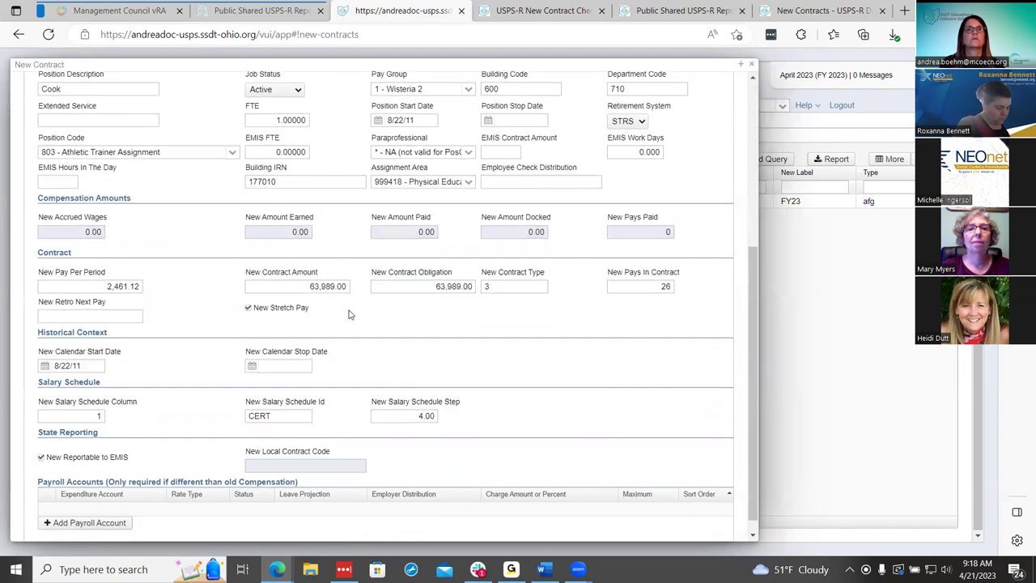
pyautogui.scroll(4, 350, 315)
pyautogui.scroll(-4, 289, 278)
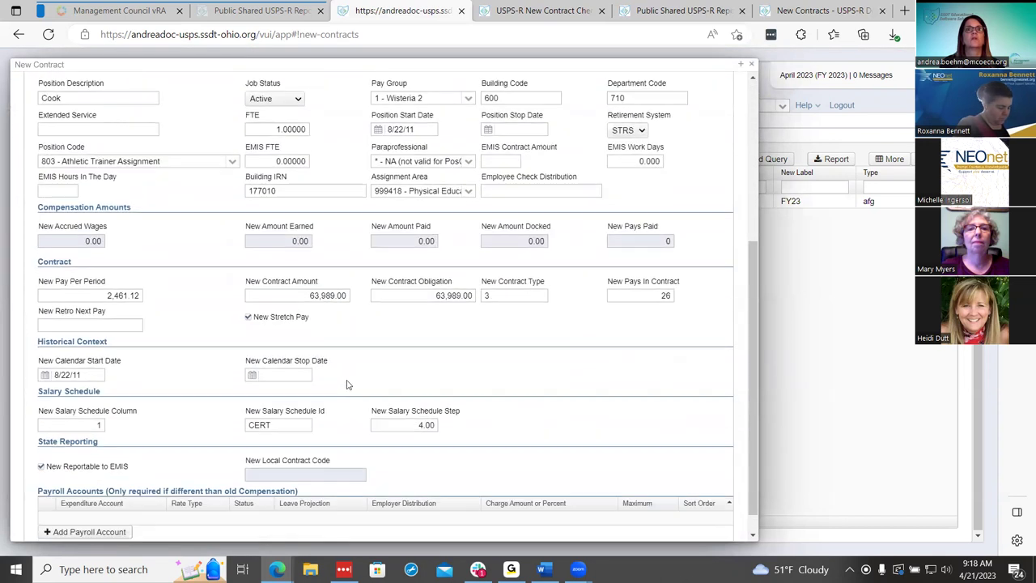
pyautogui.scroll(1, 329, 280)
pyautogui.scroll(3, 328, 280)
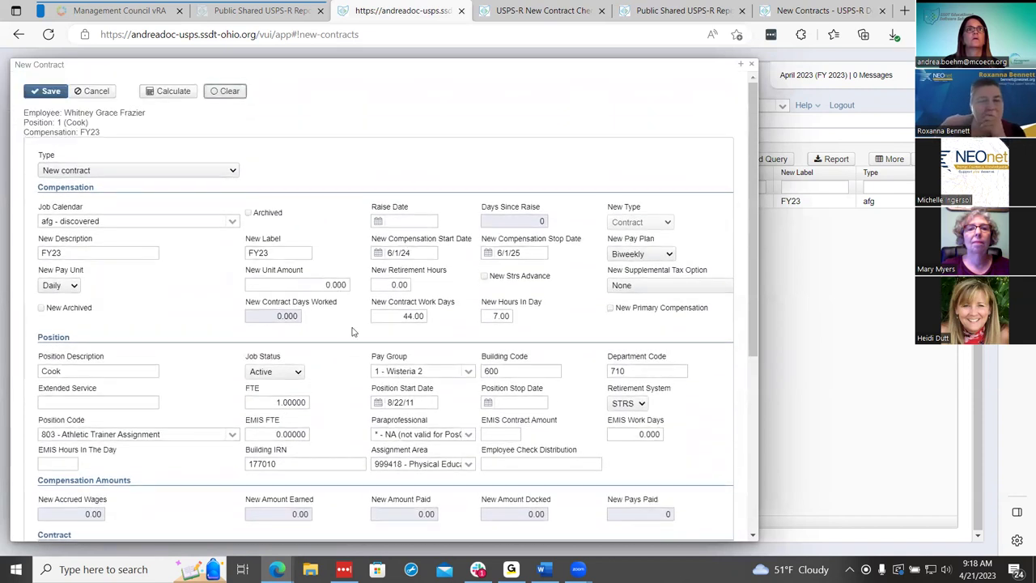
# Check the Cook contract's compensation, position, contract and salary schedule fields after the clearing
pyautogui.scroll(-3, 352, 331)
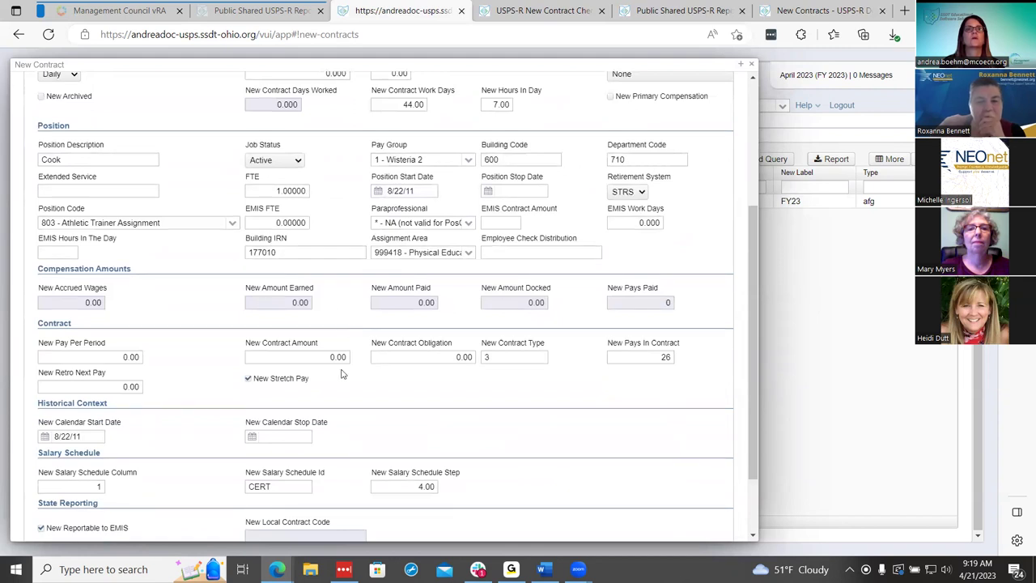
pyautogui.scroll(-2, 463, 357)
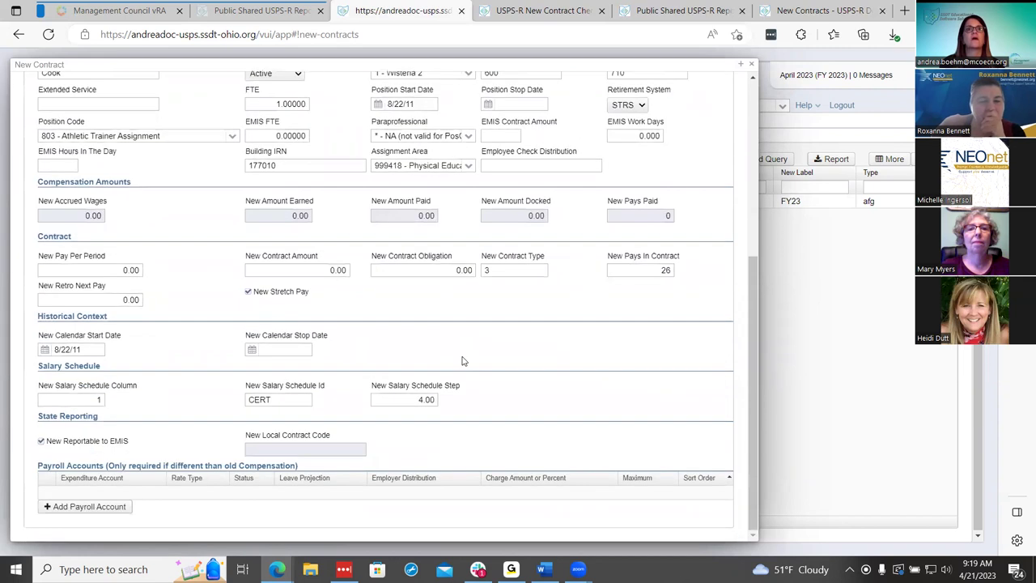
pyautogui.scroll(5, 462, 361)
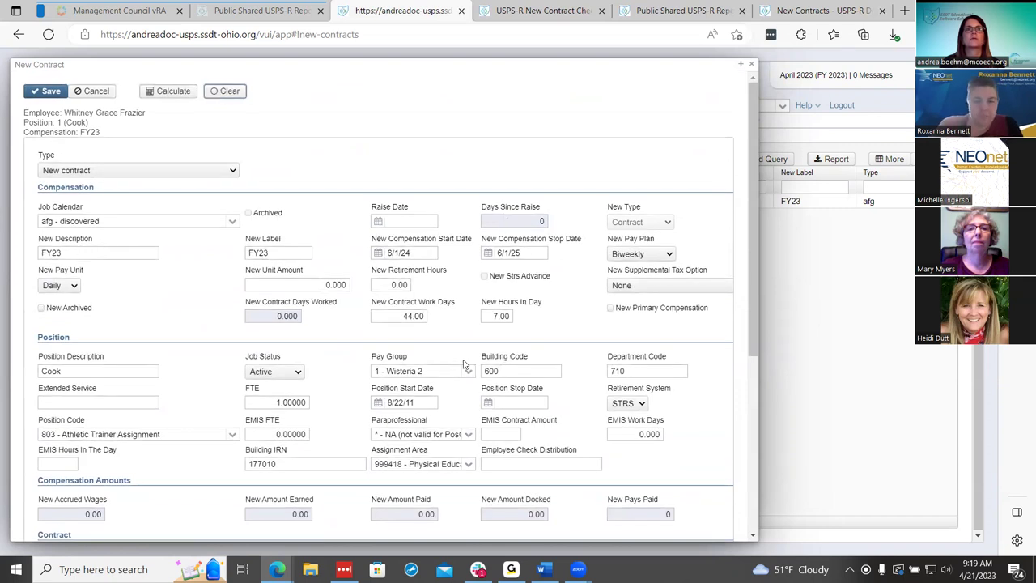
pyautogui.scroll(-3, 489, 388)
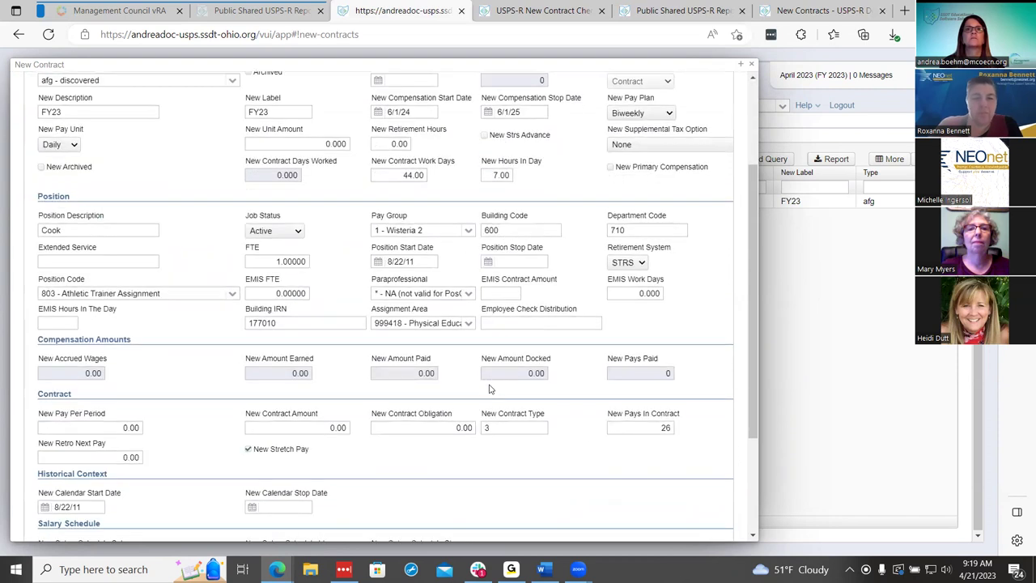
# Review the cleared Cook contract's fields, run Calculate on it and dismiss the messages
pyautogui.scroll(3, 489, 389)
pyautogui.scroll(-6, 481, 389)
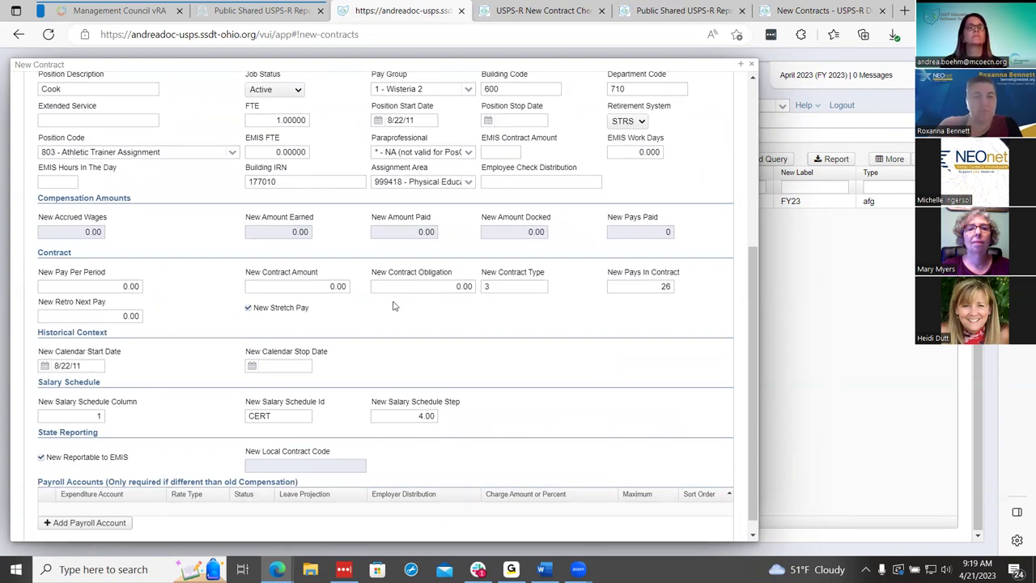
pyautogui.scroll(3, 394, 306)
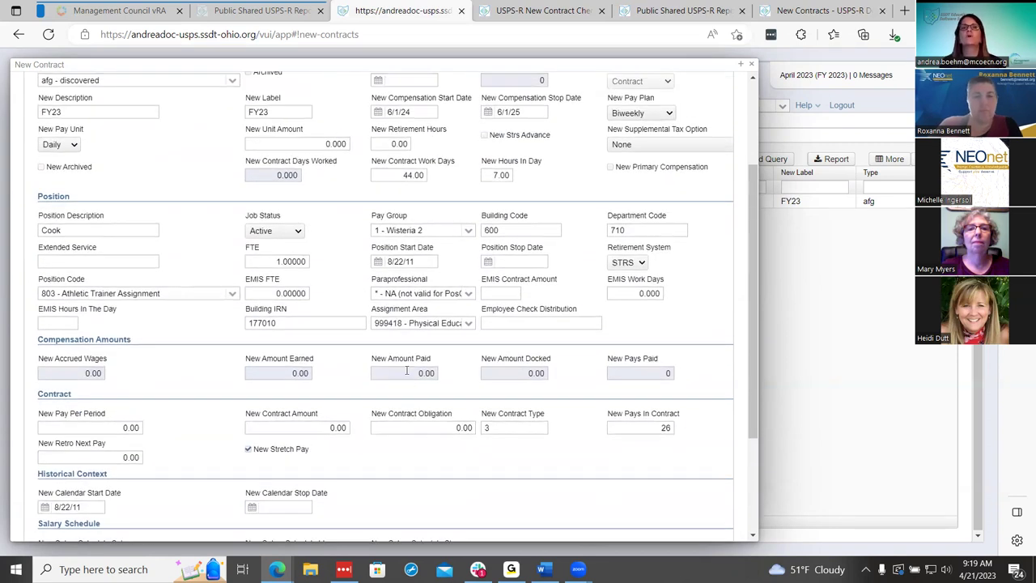
pyautogui.scroll(2, 407, 370)
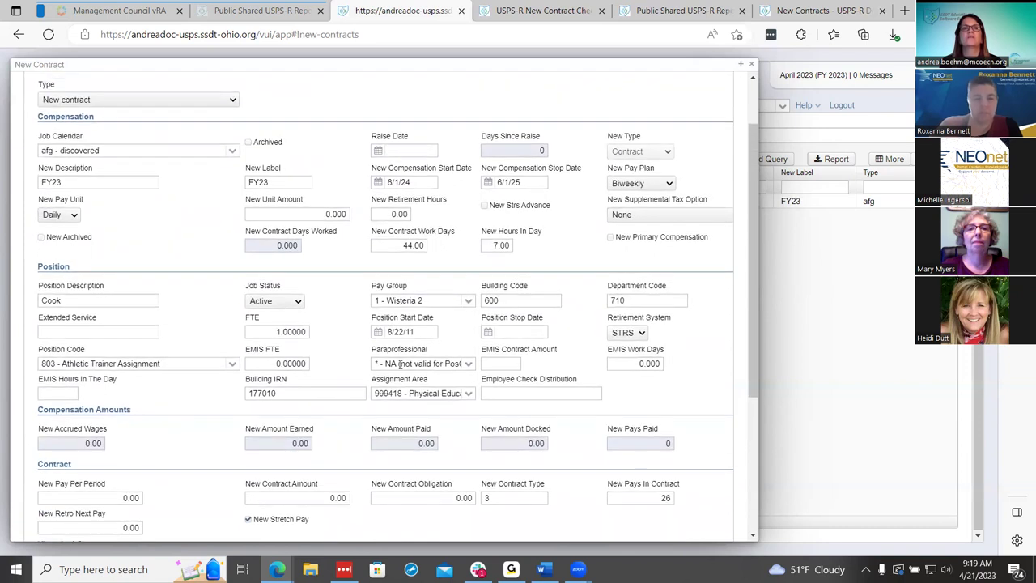
pyautogui.scroll(2, 399, 364)
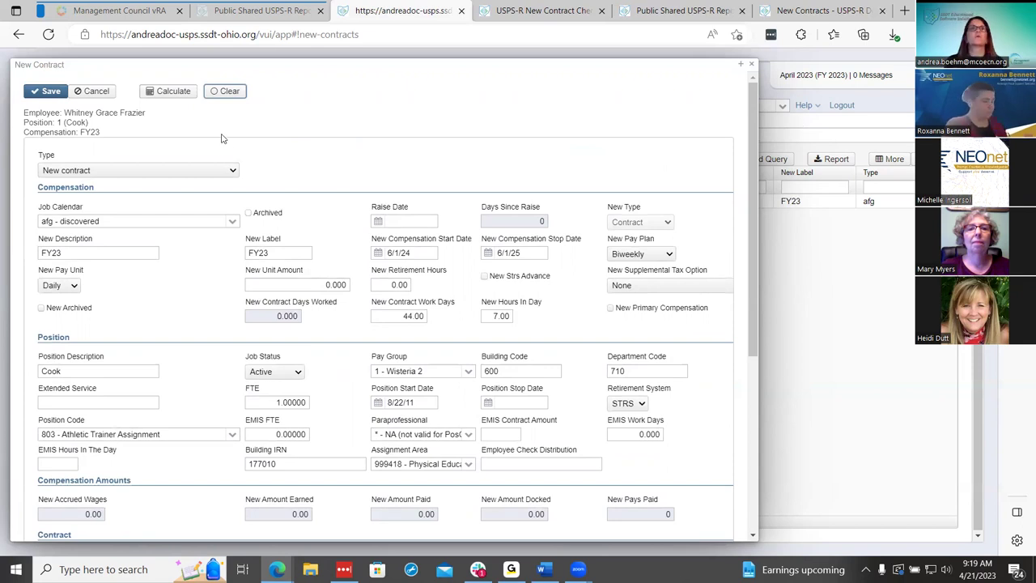
pyautogui.click(174, 92)
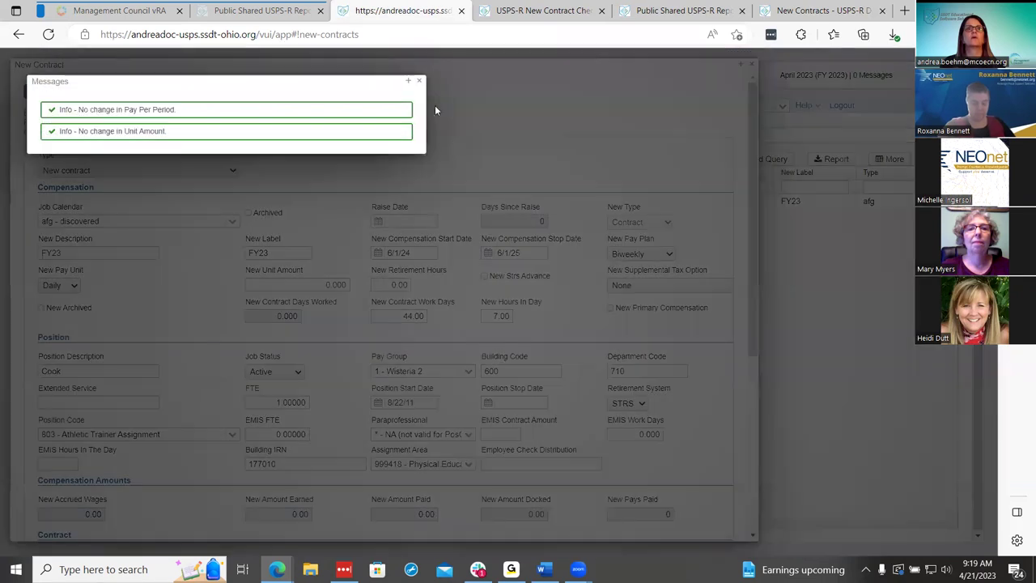
pyautogui.click(419, 81)
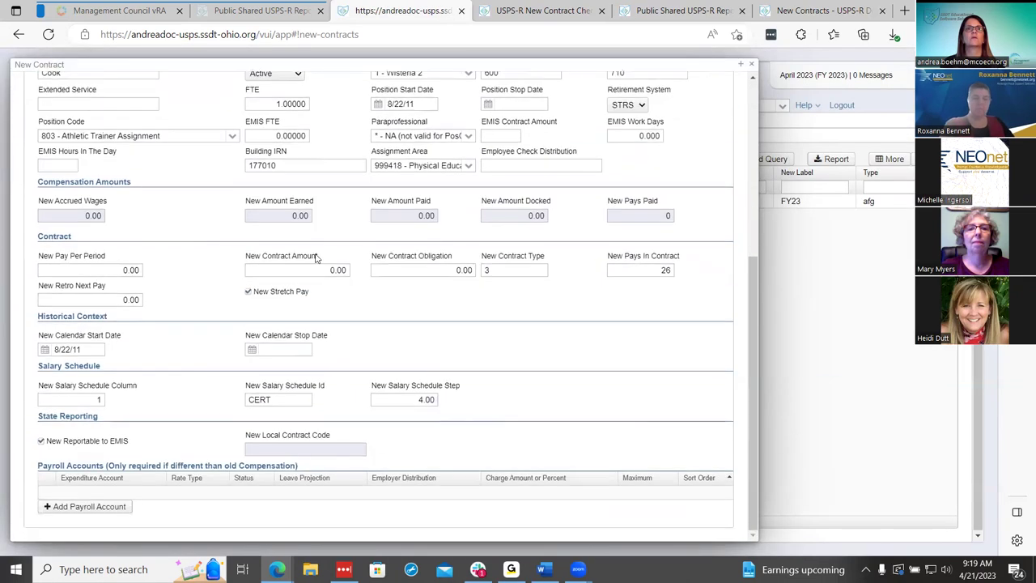
# Enter 65,000 as the Cook contract's new contract amount and obligation, recalculate the contract and check the calculated fields
pyautogui.write('65000')
pyautogui.press('Tab')
pyautogui.write('65000')
pyautogui.press('Tab')
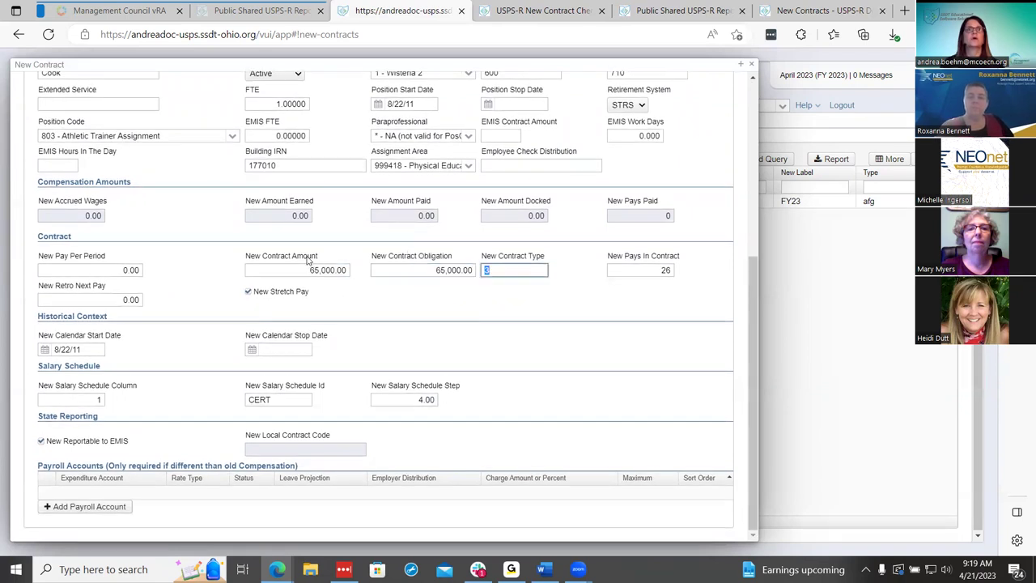
pyautogui.scroll(5, 289, 266)
pyautogui.click(169, 90)
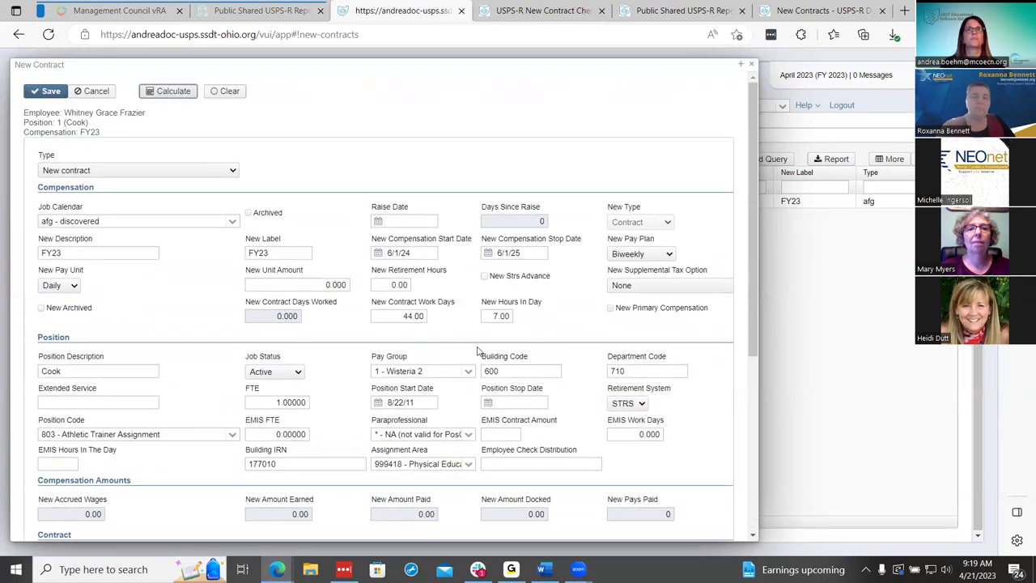
pyautogui.click(419, 80)
pyautogui.scroll(-3, 63, 386)
pyautogui.scroll(5, 123, 366)
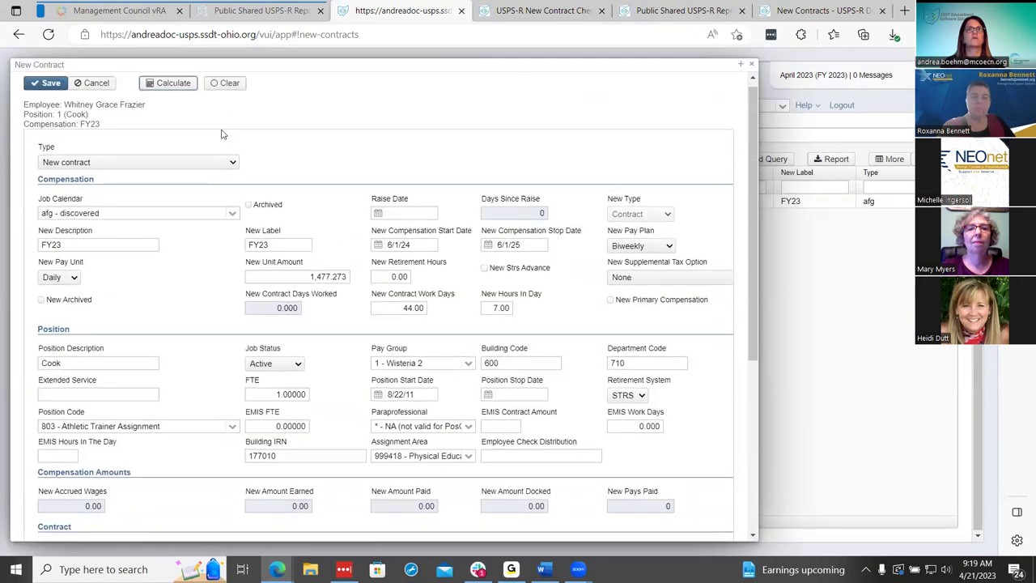
# Clear the Cook contract's calculated amounts again and check its compensation and contract fields
pyautogui.click(225, 87)
pyautogui.scroll(-3, 315, 406)
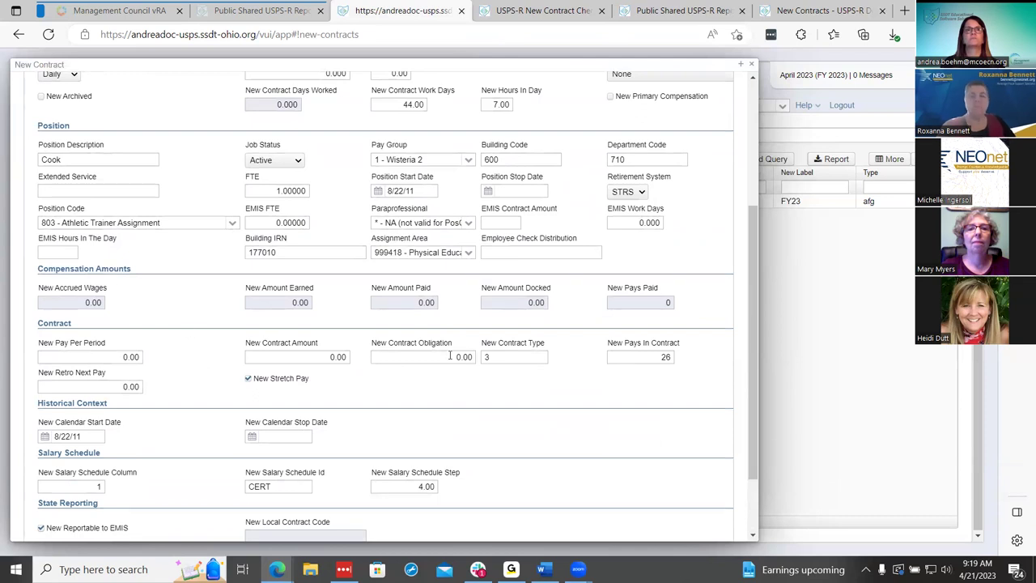
pyautogui.scroll(3, 498, 394)
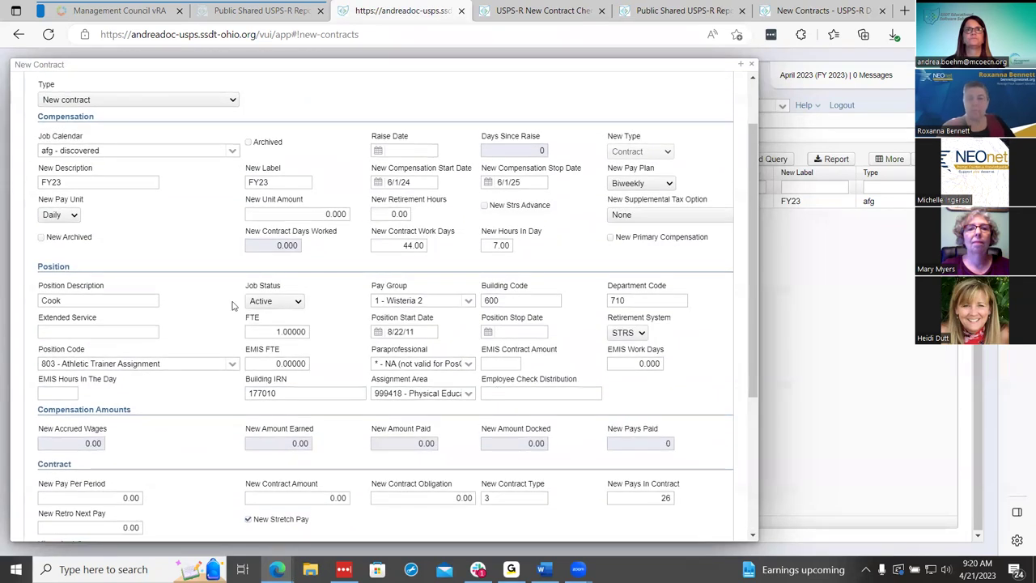
pyautogui.scroll(-5, 433, 487)
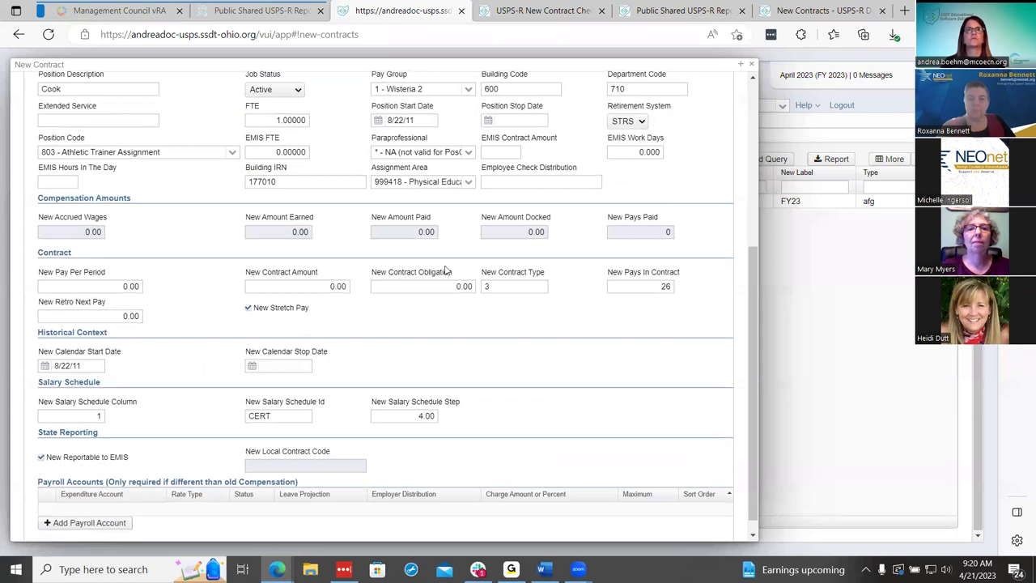
pyautogui.scroll(6, 437, 280)
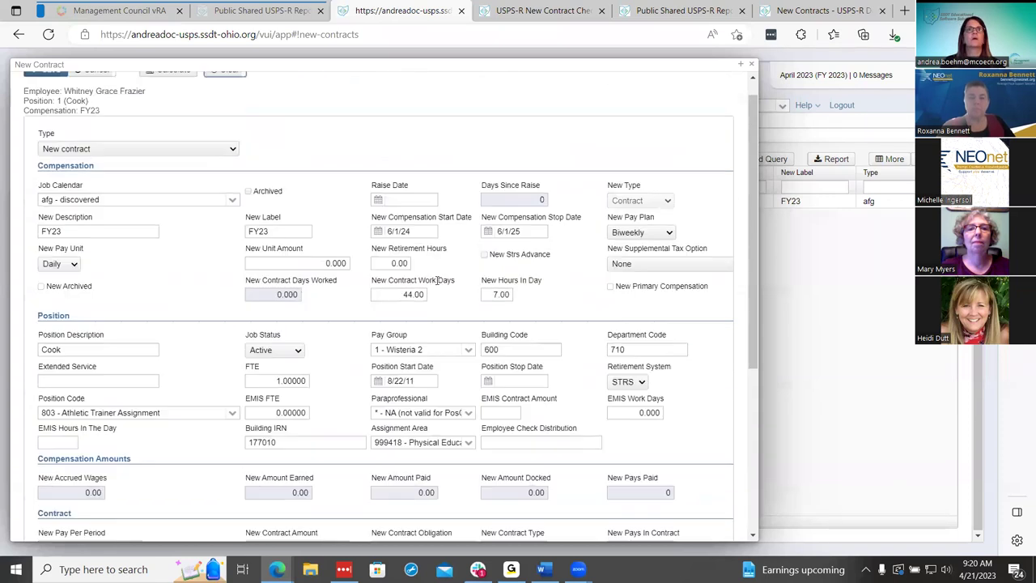
# Close the Cook new contract record and delete it from the new contracts list
pyautogui.click(752, 65)
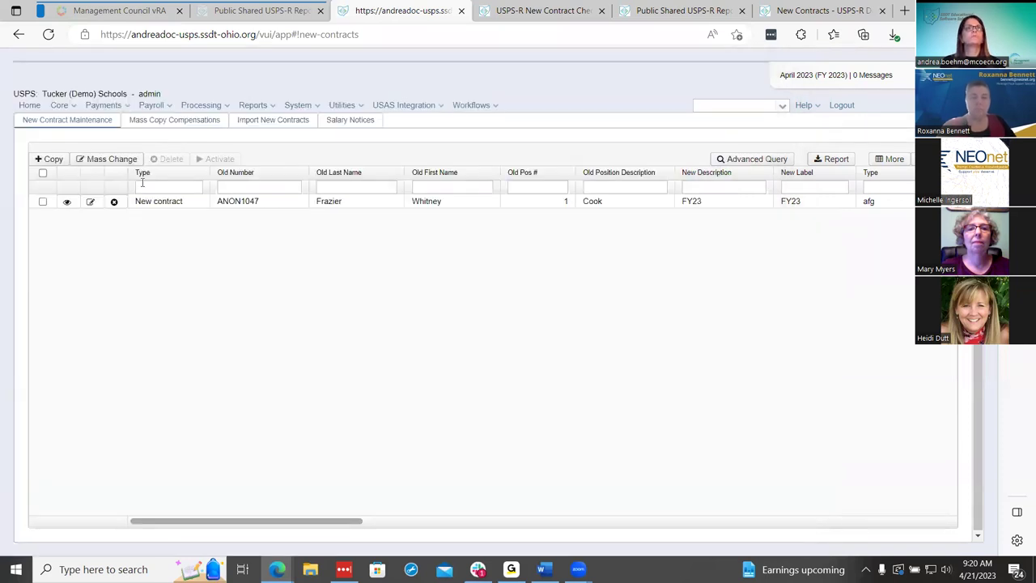
pyautogui.click(114, 203)
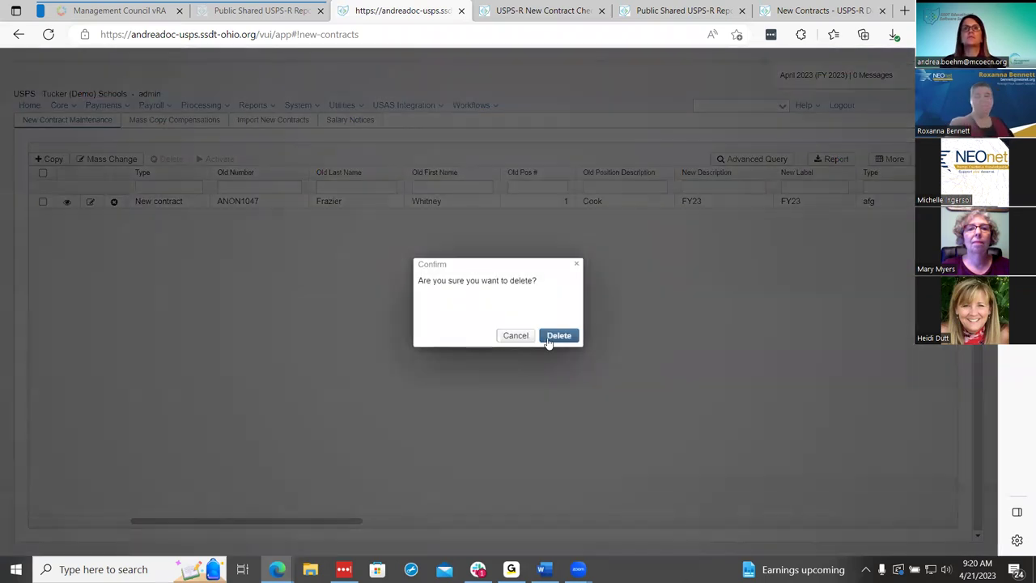
pyautogui.click(548, 339)
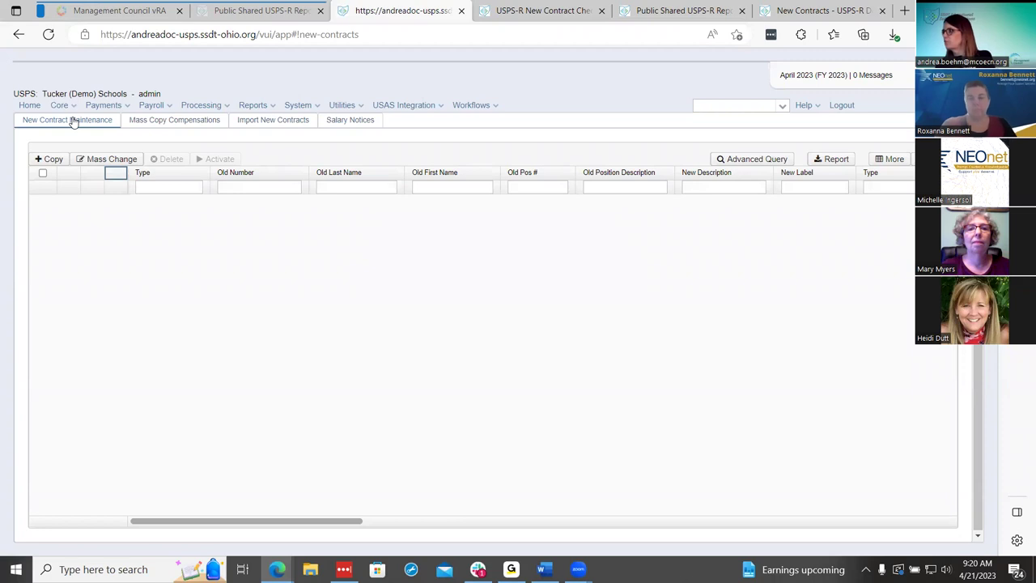
# Select pay group Violet 19 (4) for a mass copy of compensations and sort the selected compensations by start date
pyautogui.click(167, 120)
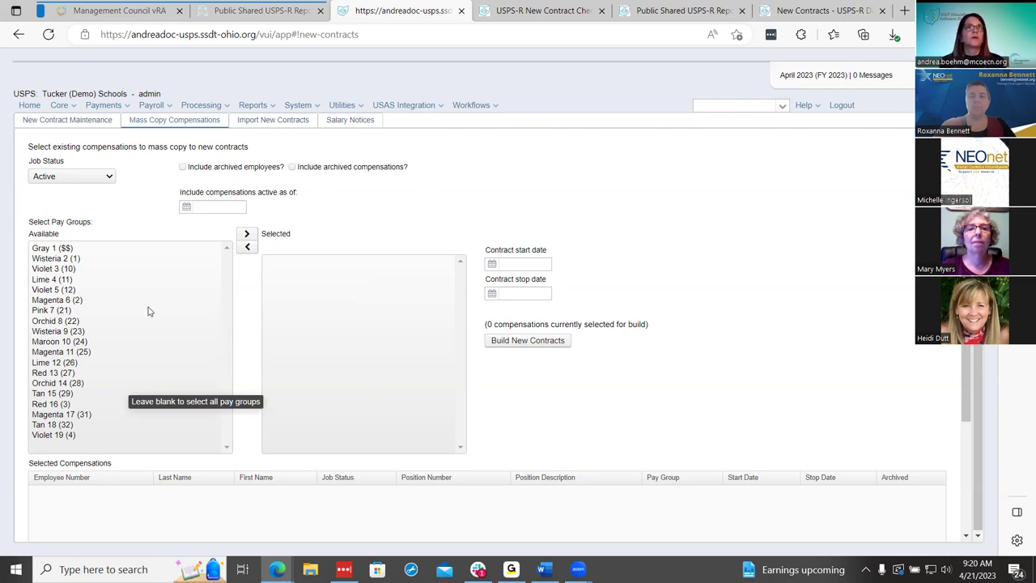
pyautogui.doubleClick(81, 435)
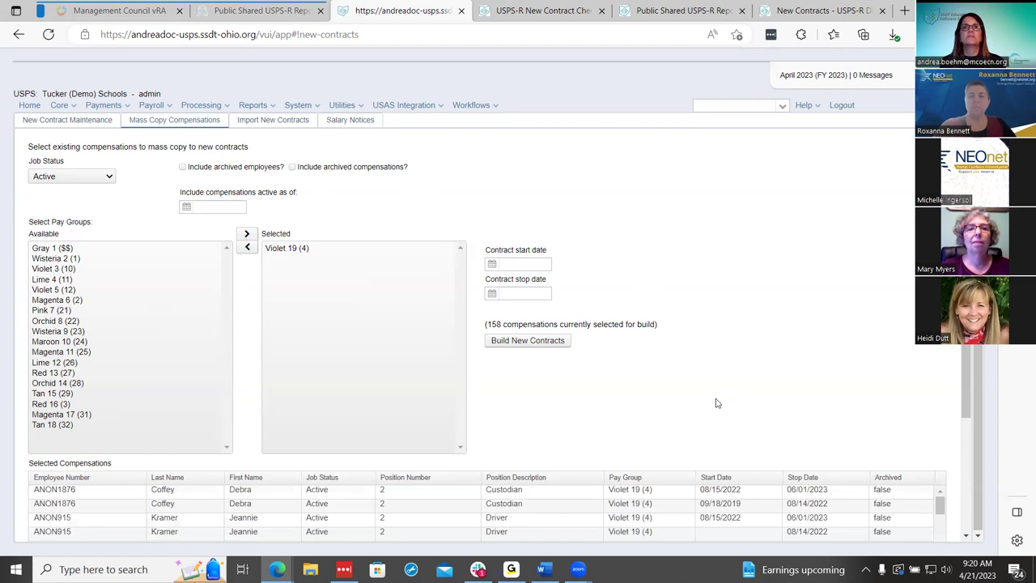
pyautogui.scroll(-1, 716, 403)
pyautogui.scroll(-3, 716, 403)
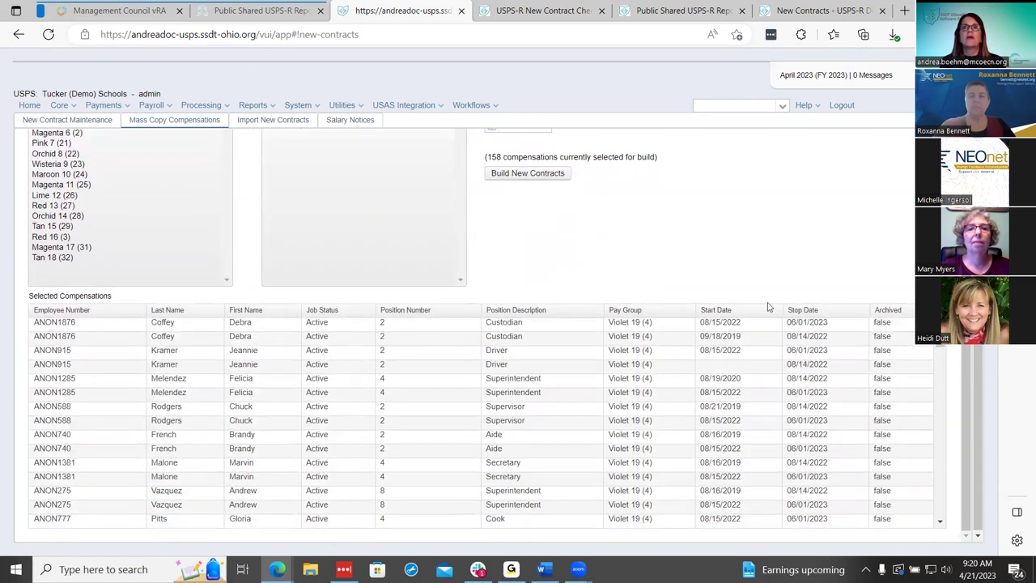
pyautogui.scroll(5, 738, 510)
pyautogui.scroll(-5, 773, 457)
pyautogui.click(770, 313)
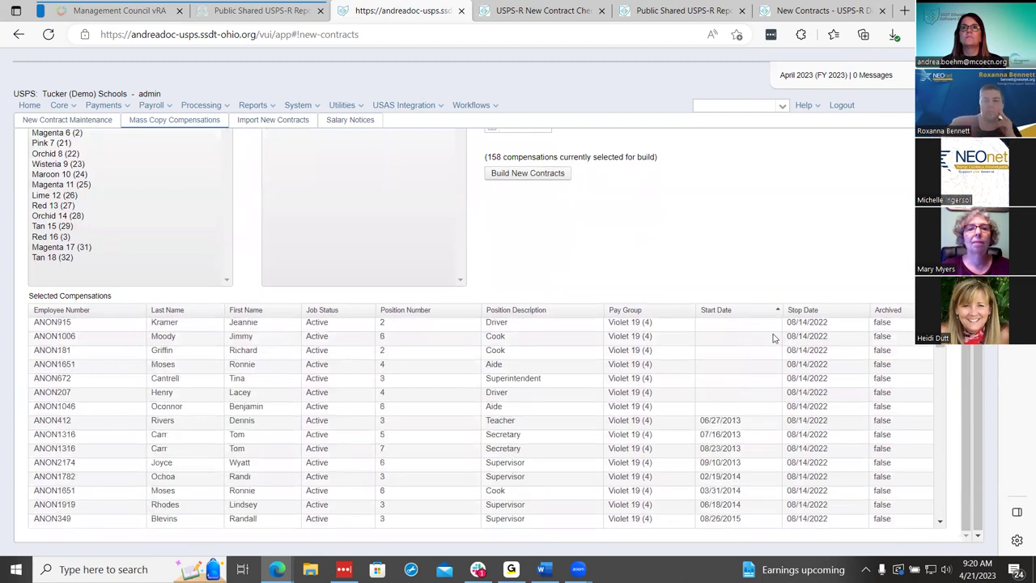
# Look through the start and stop dates of the compensations selected for the Violet 19 pay group
pyautogui.scroll(-3, 759, 366)
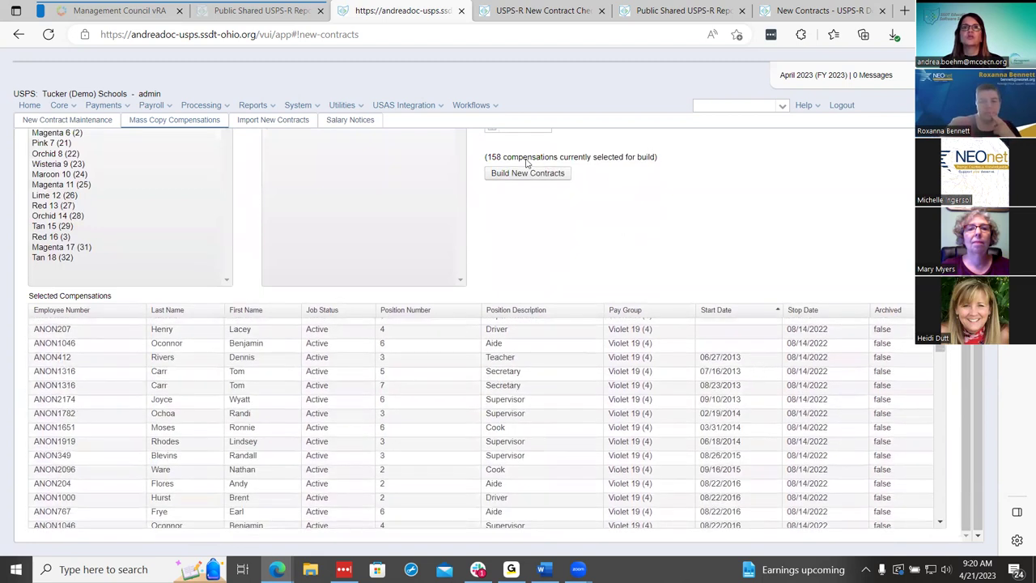
pyautogui.scroll(5, 527, 165)
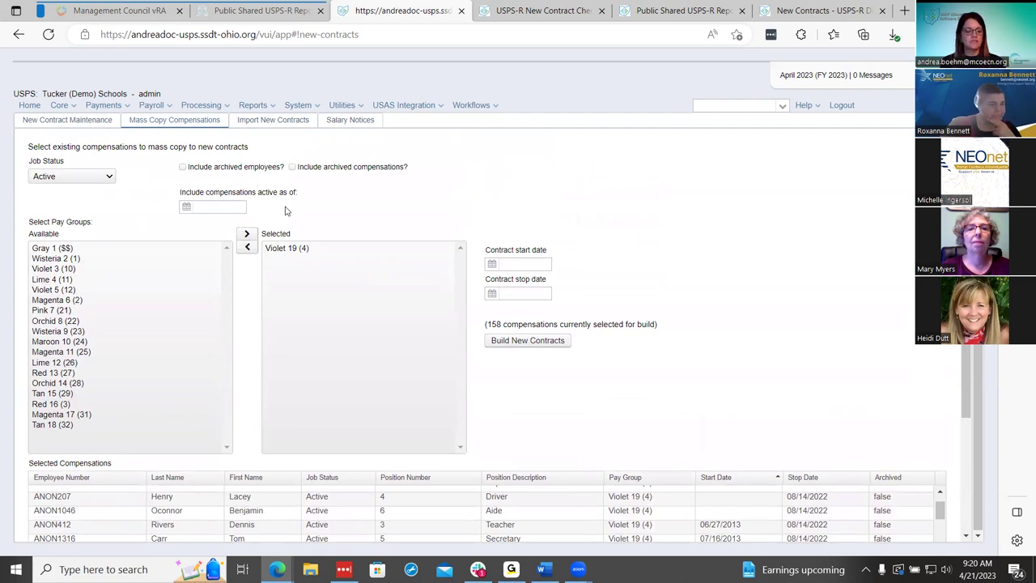
pyautogui.scroll(-3, 842, 457)
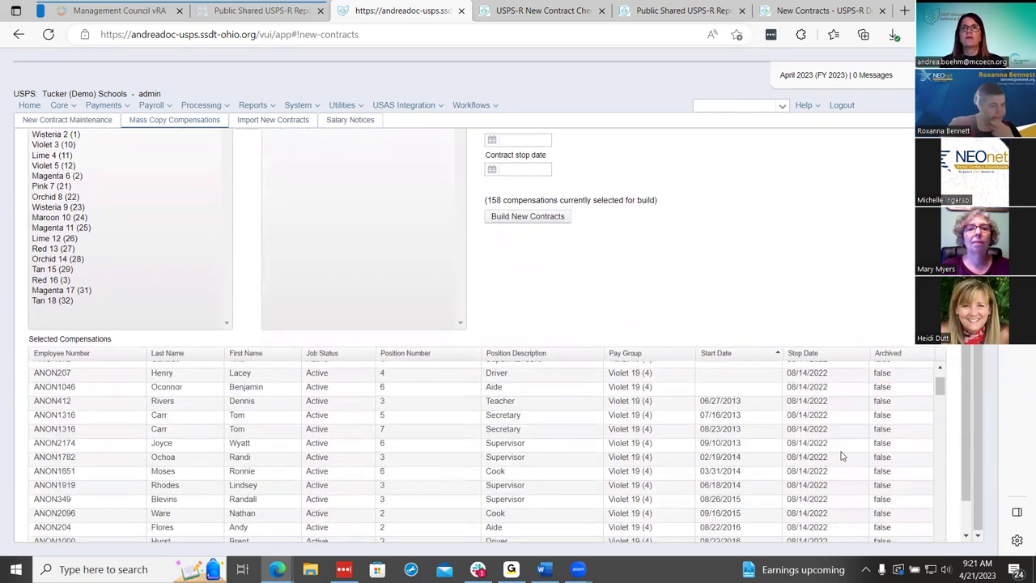
pyautogui.scroll(-1, 842, 457)
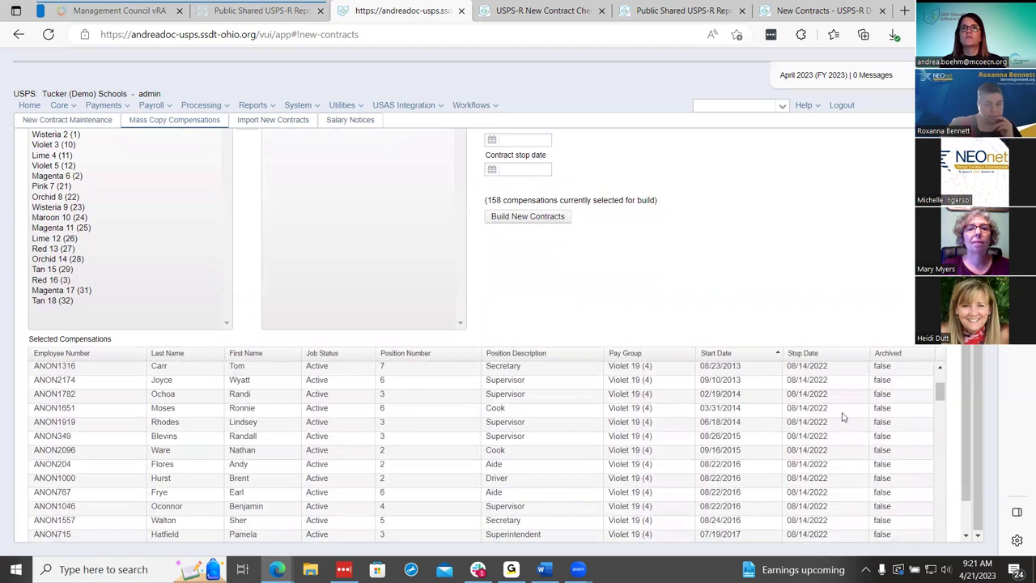
pyautogui.scroll(-2, 842, 417)
pyautogui.scroll(5, 854, 411)
pyautogui.scroll(3, 712, 182)
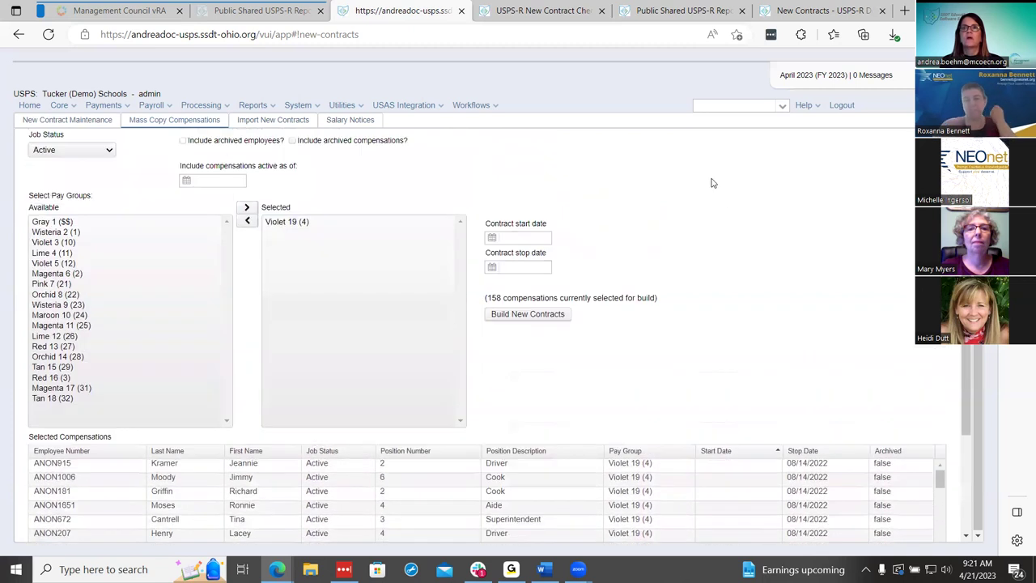
# Limit the mass copy to compensations active as of 08/15/2022 and check the filtered list's start and stop dates
pyautogui.click(222, 208)
pyautogui.write('08/15/2022')
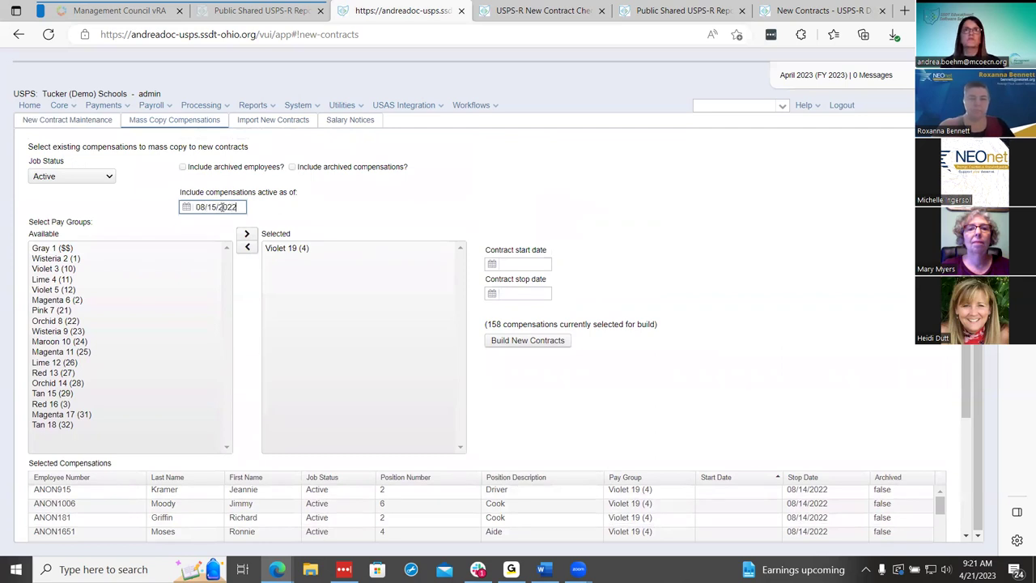
pyautogui.press('Return')
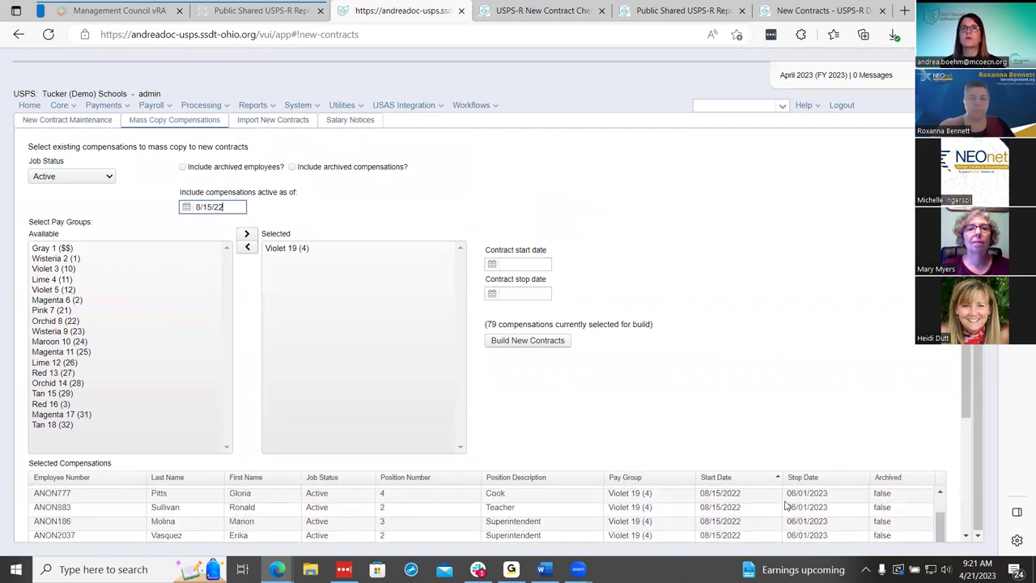
pyautogui.scroll(-3, 900, 293)
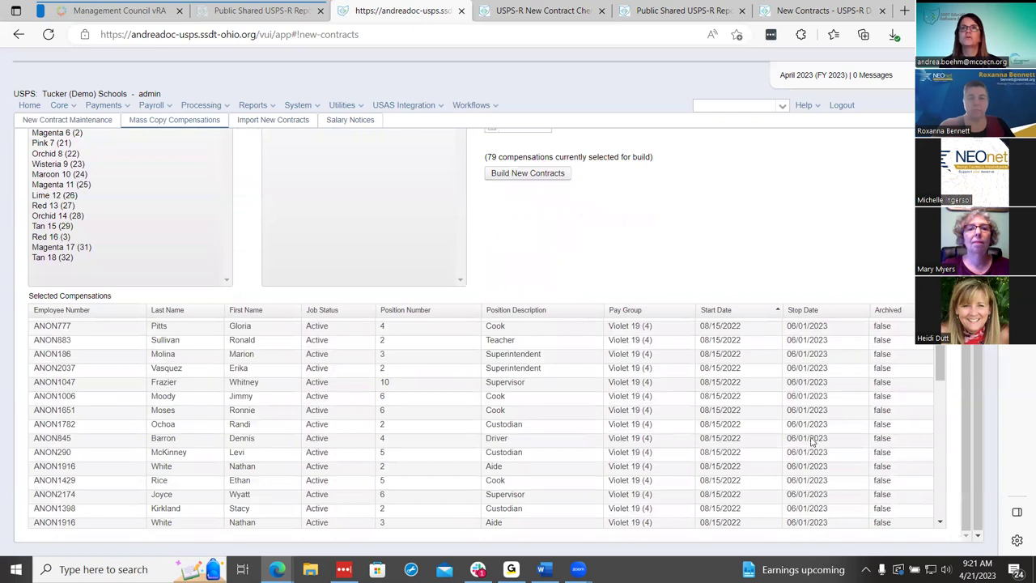
pyautogui.scroll(3, 812, 442)
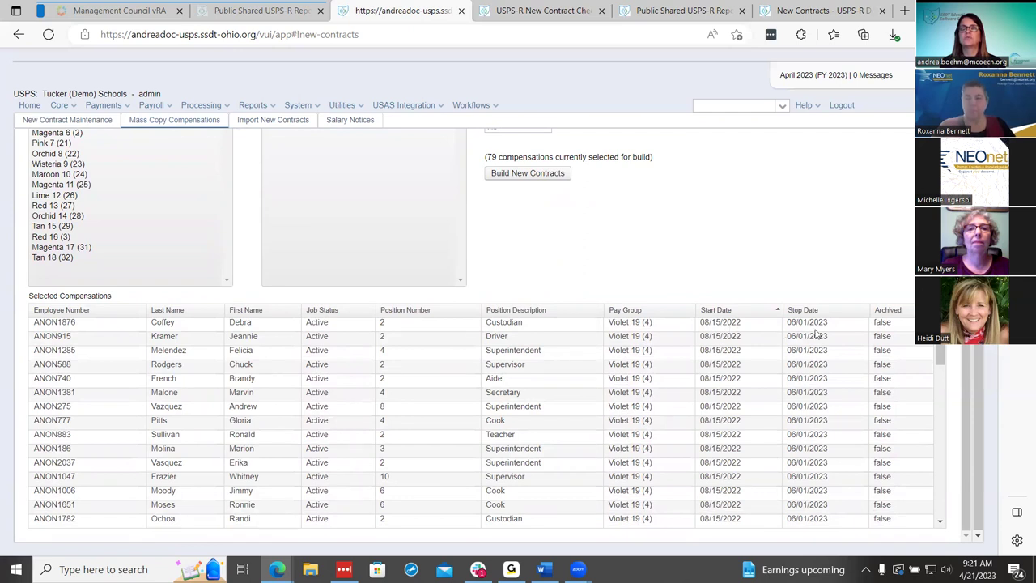
pyautogui.scroll(2, 777, 401)
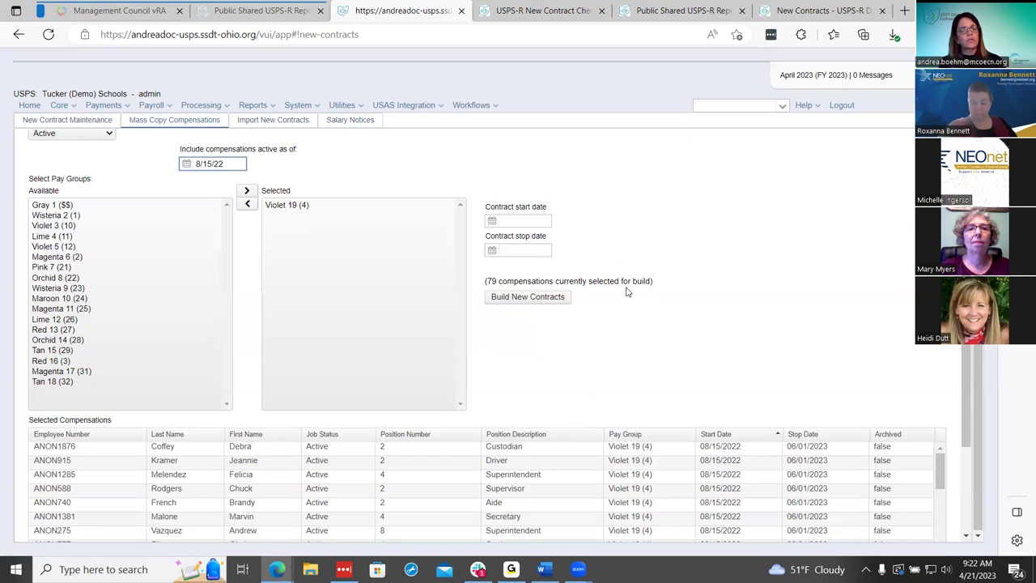
# Build the new contracts with contract start date 8/15/23 and stop date 05/31/2024, and dismiss the message
pyautogui.click(531, 219)
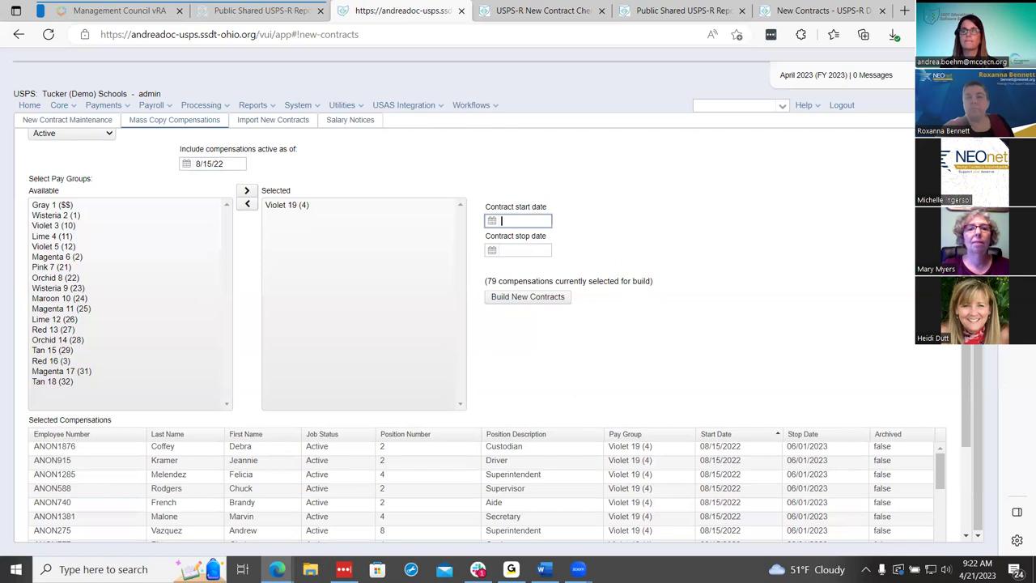
pyautogui.write('8/15/23')
pyautogui.press('Tab')
pyautogui.write('05/31/')
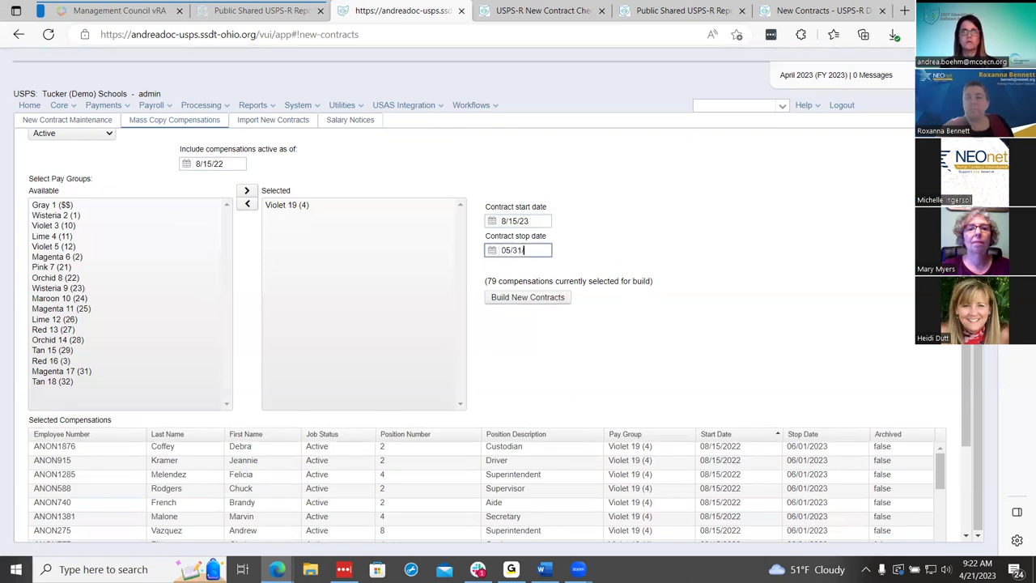
pyautogui.write('2024')
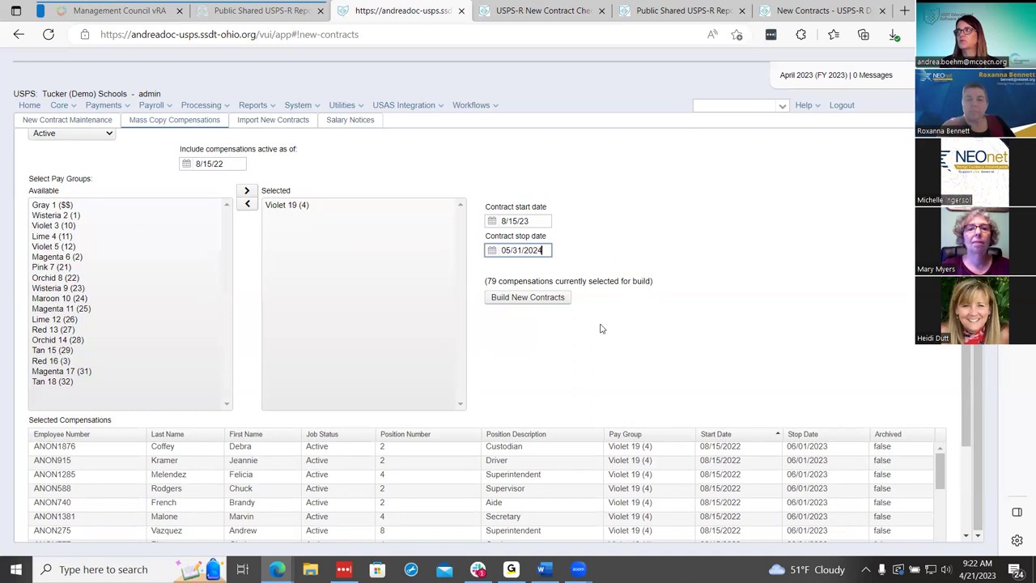
pyautogui.click(554, 304)
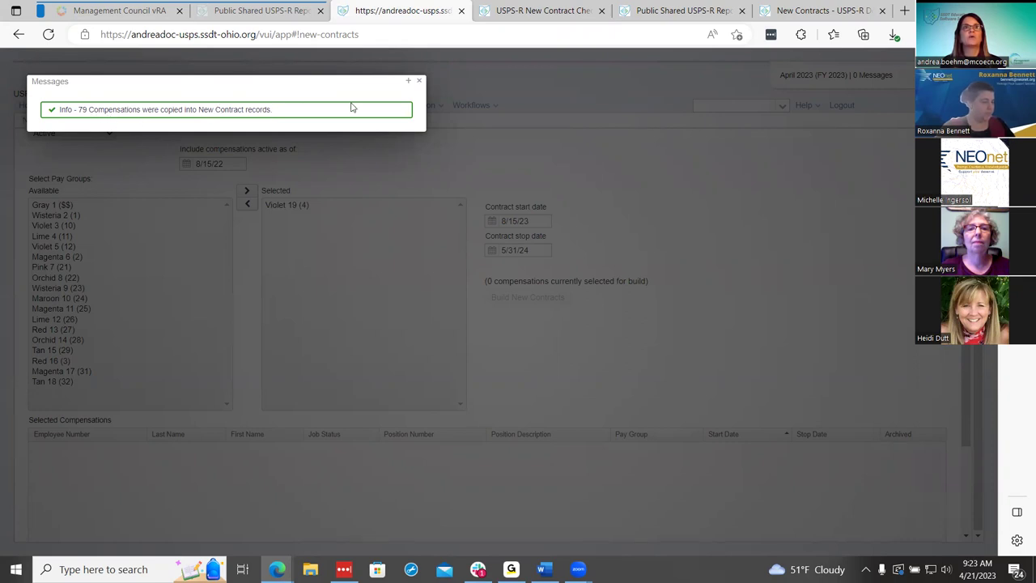
pyautogui.click(419, 85)
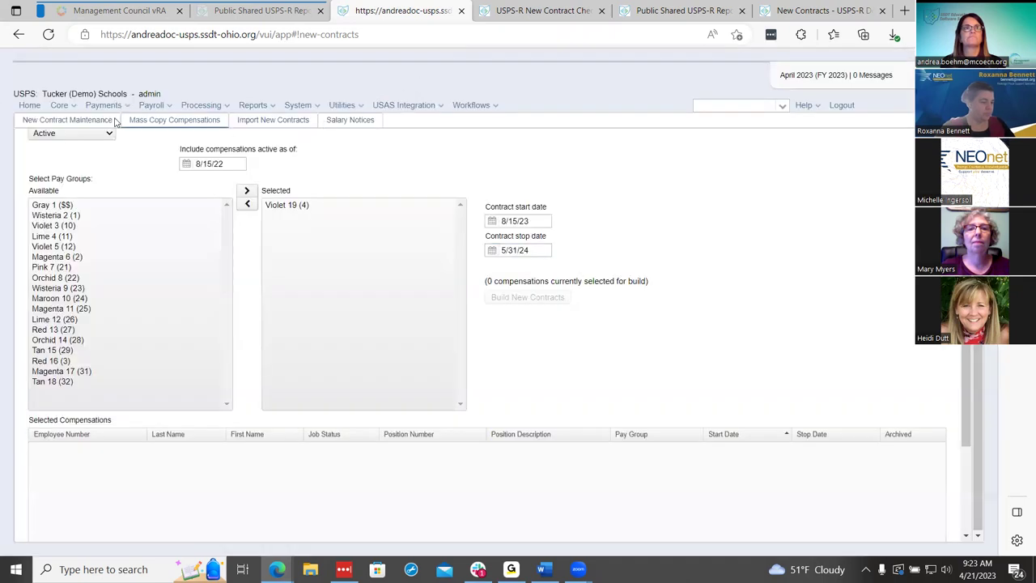
# Open the first new contract, the superintendent's position 3, for editing in New Contract Maintenance and review its fields
pyautogui.click(81, 119)
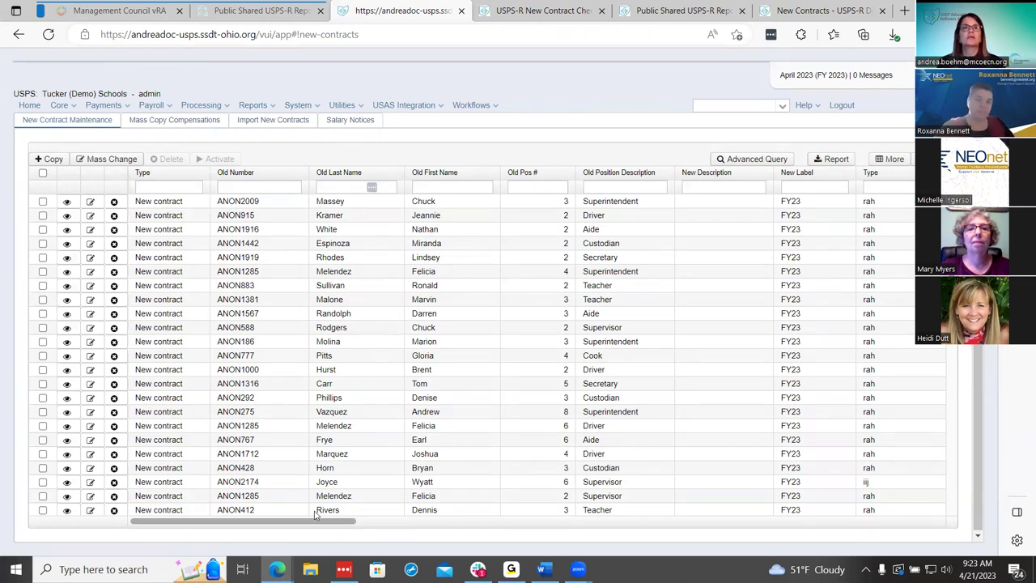
pyautogui.click(90, 201)
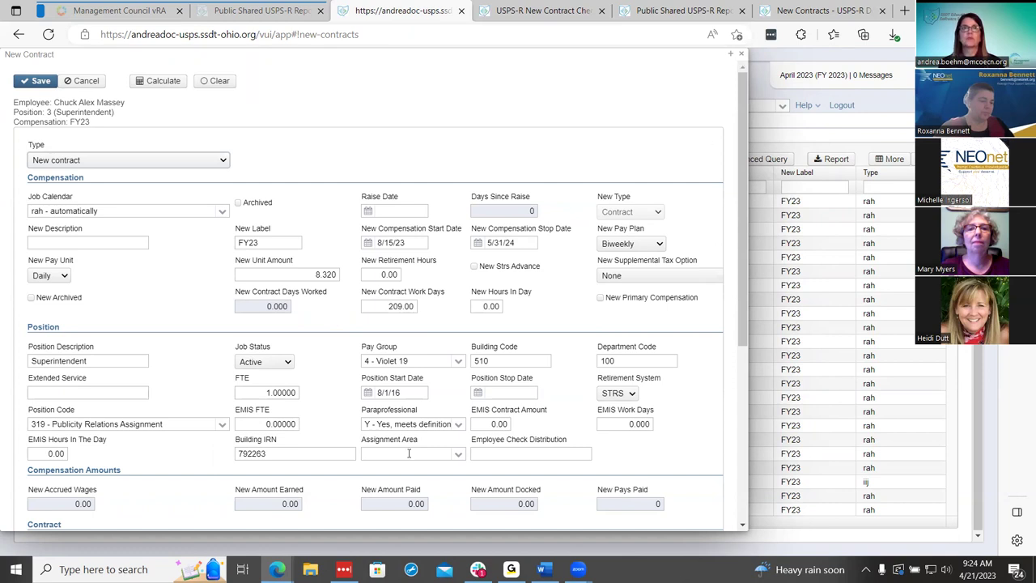
pyautogui.scroll(-2, 410, 450)
pyautogui.scroll(2, 410, 450)
pyautogui.scroll(-3, 411, 450)
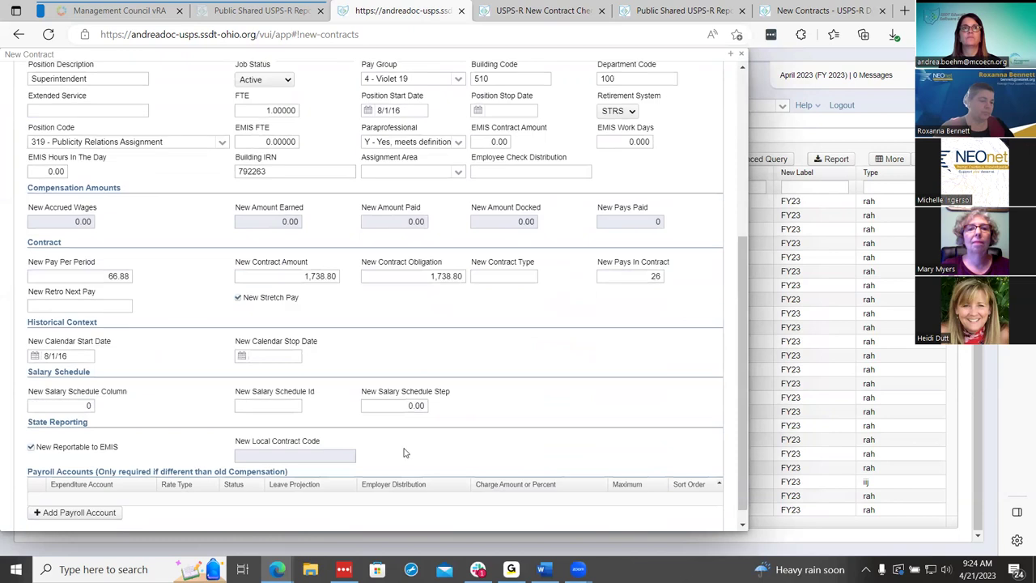
# Clear the pay amounts of the superintendent's new contract and check the unit amount and contract fields
pyautogui.scroll(3, 271, 130)
pyautogui.scroll(1, 250, 86)
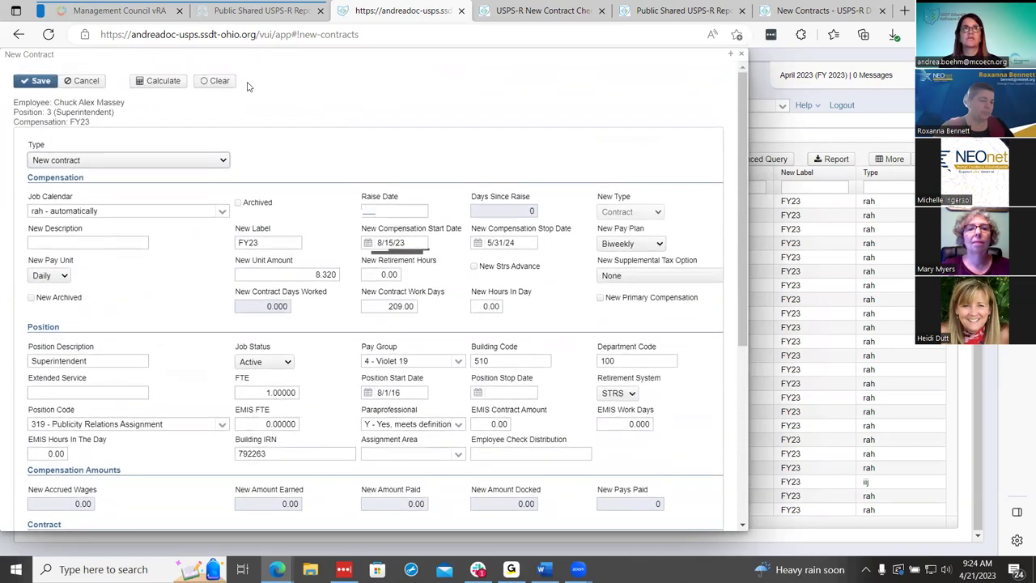
pyautogui.scroll(-3, 227, 81)
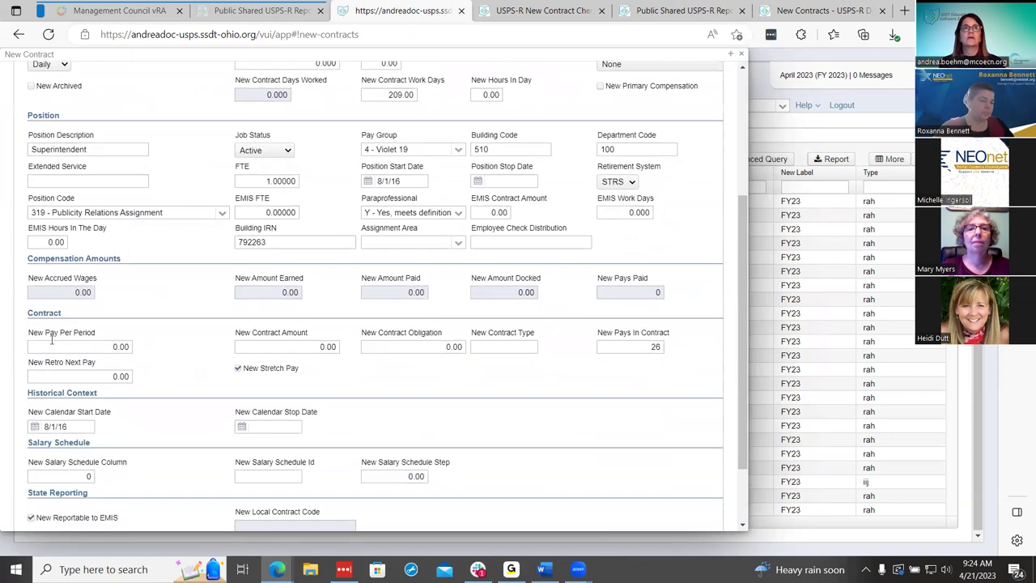
pyautogui.scroll(2, 429, 372)
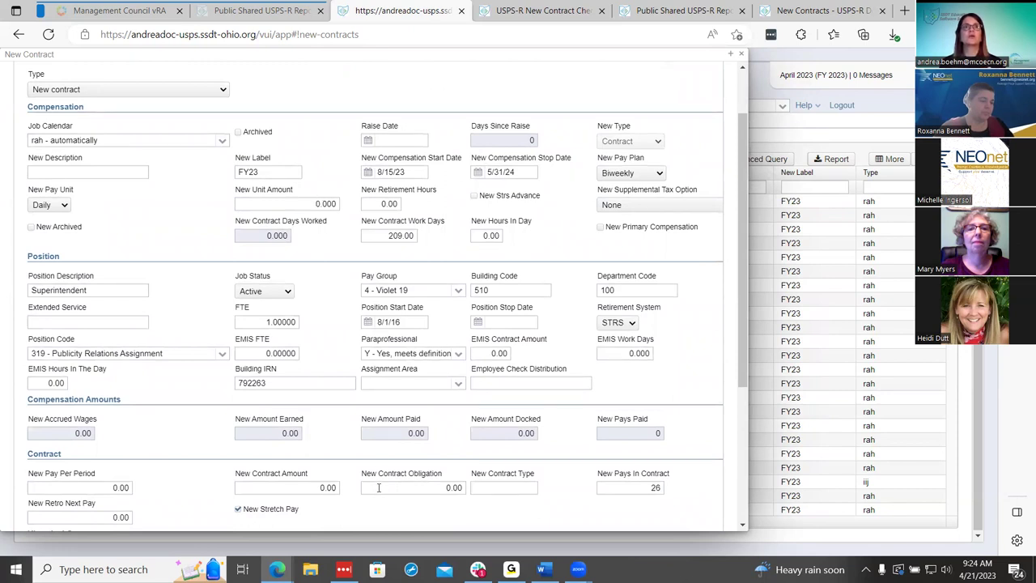
pyautogui.scroll(1, 378, 488)
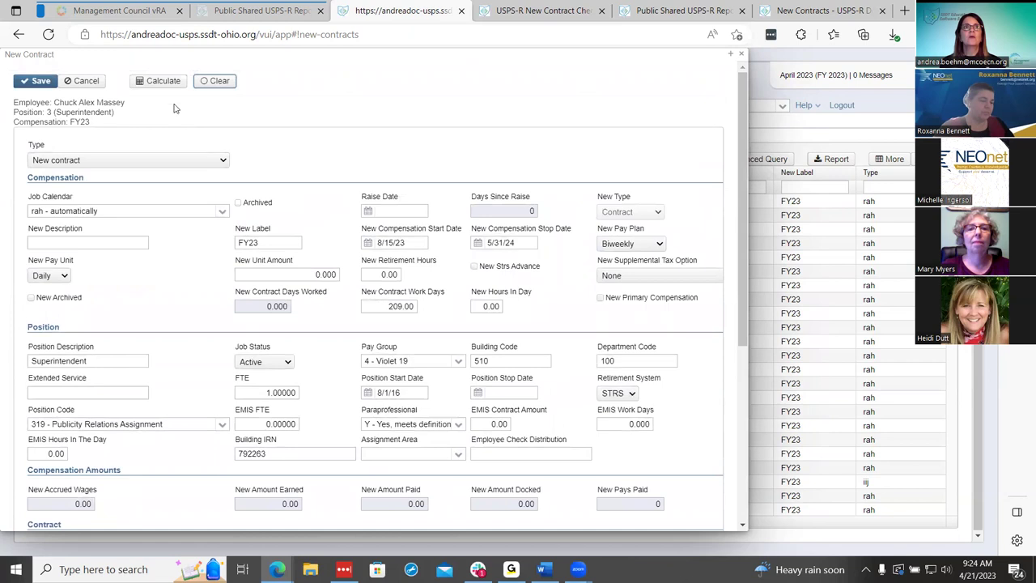
# Set both the New Contract Amount and the New Contract Obligation to 65,000
pyautogui.scroll(-4, 312, 371)
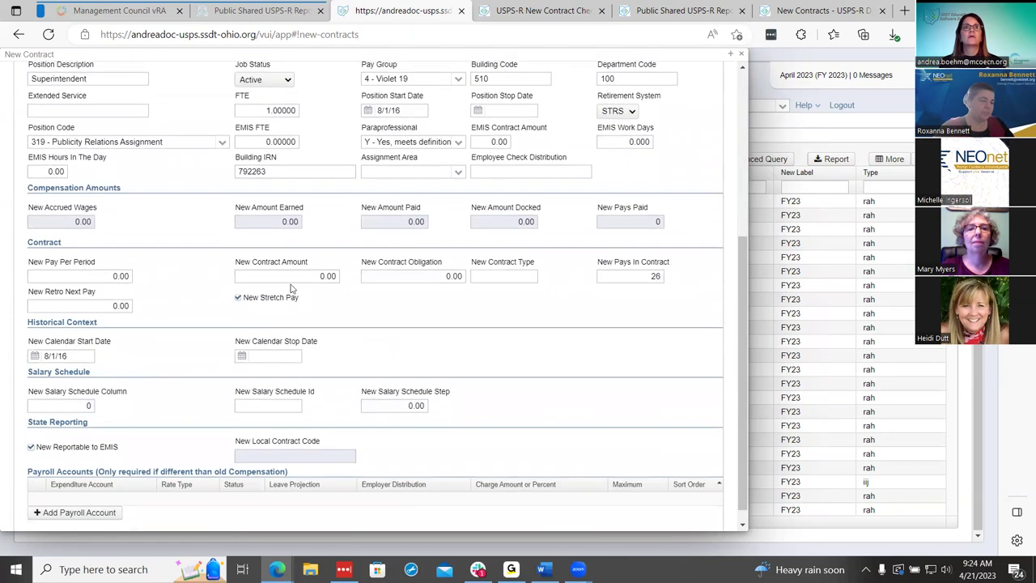
pyautogui.click(304, 275)
pyautogui.write('65000')
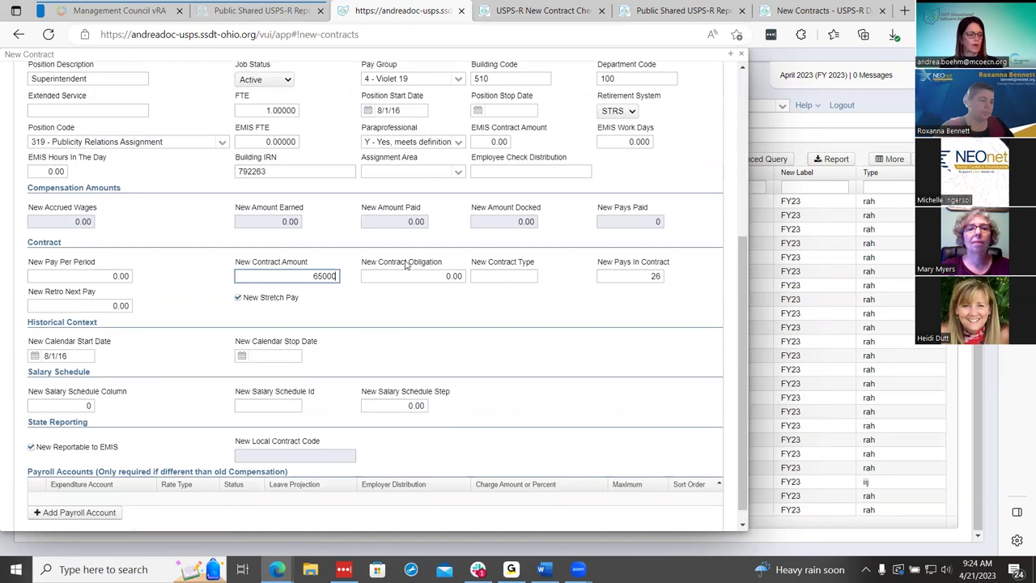
pyautogui.press('Tab')
pyautogui.write('65')
pyautogui.press('Tab')
pyautogui.write('0')
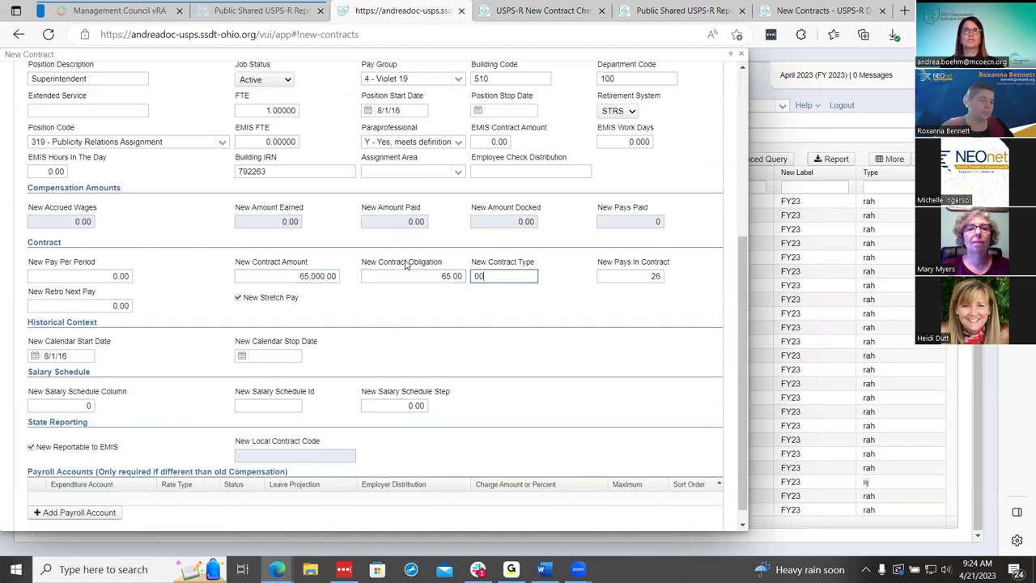
pyautogui.tripleClick(411, 275)
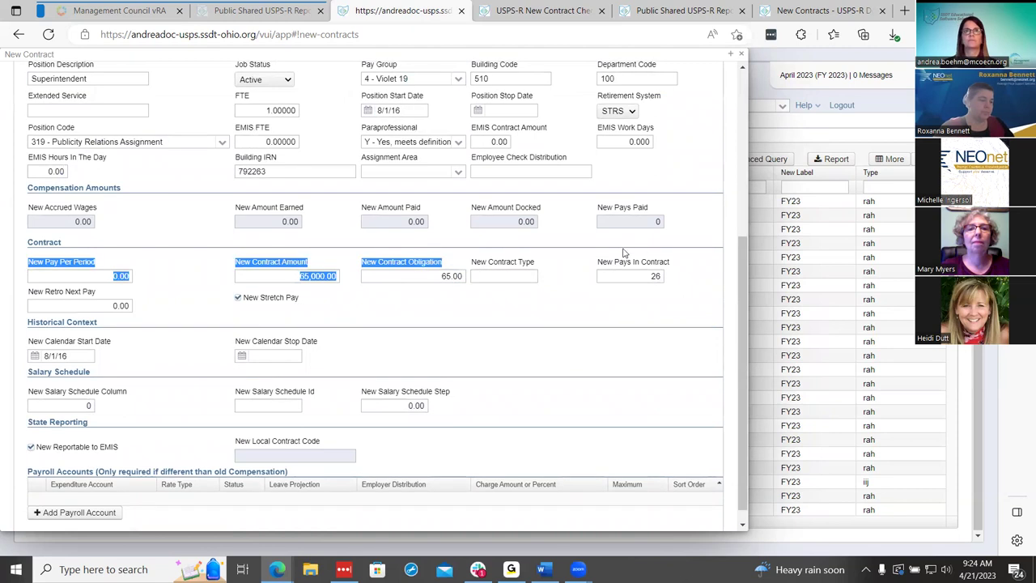
pyautogui.click(438, 276)
pyautogui.hotkey('ctrl', 'a')
pyautogui.press('BackSpace')
pyautogui.write('65000')
pyautogui.click(474, 337)
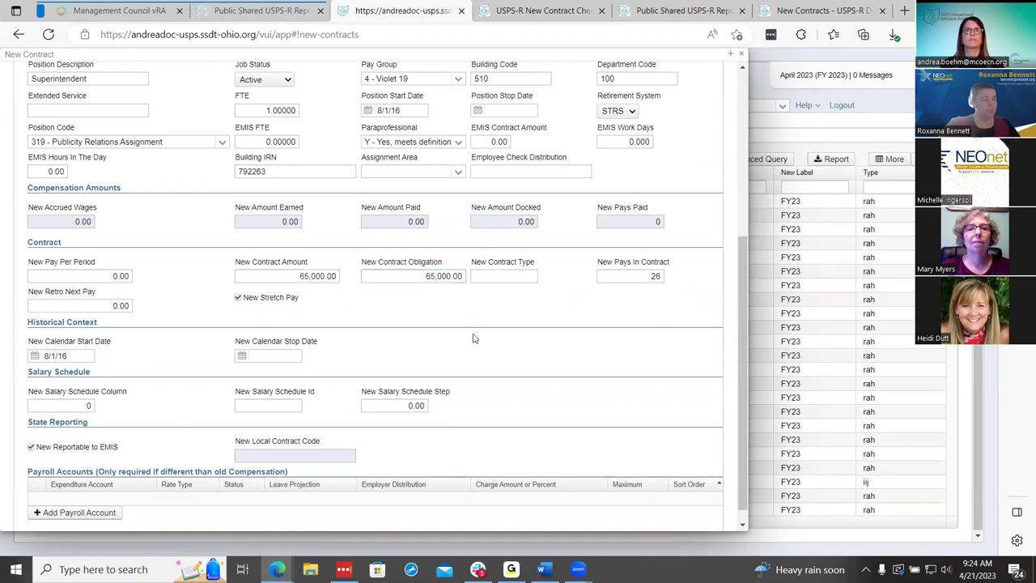
# Calculate the new contract's pay per period and unit amount, and save and close the contract
pyautogui.scroll(4, 475, 337)
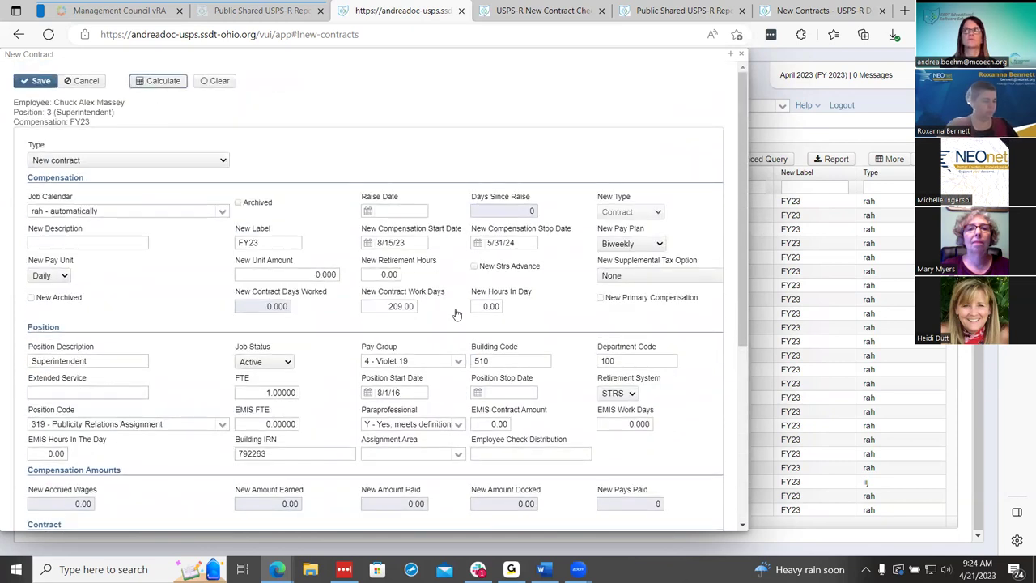
pyautogui.click(159, 81)
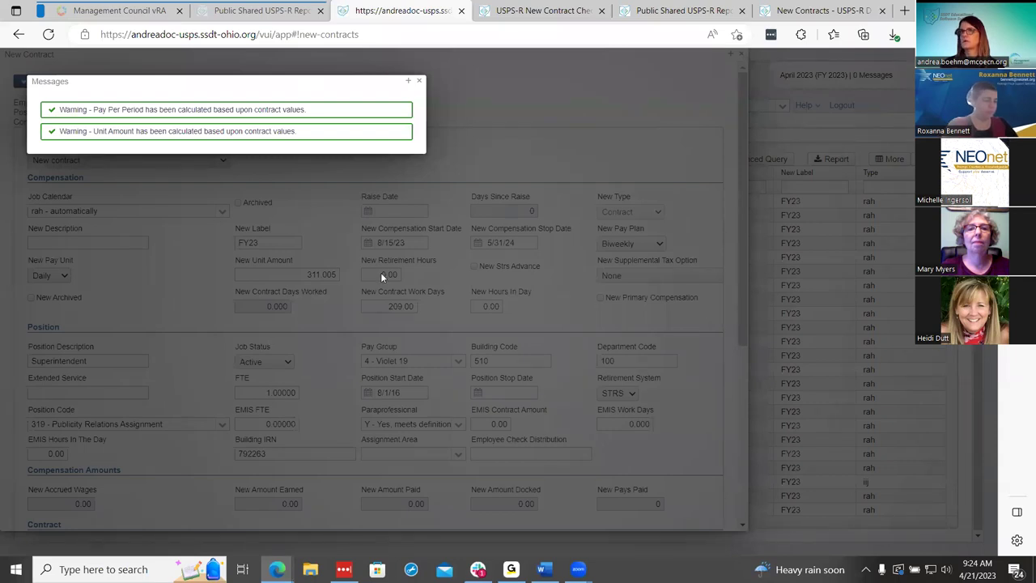
pyautogui.click(416, 179)
pyautogui.scroll(-2, 502, 381)
pyautogui.scroll(2, 486, 376)
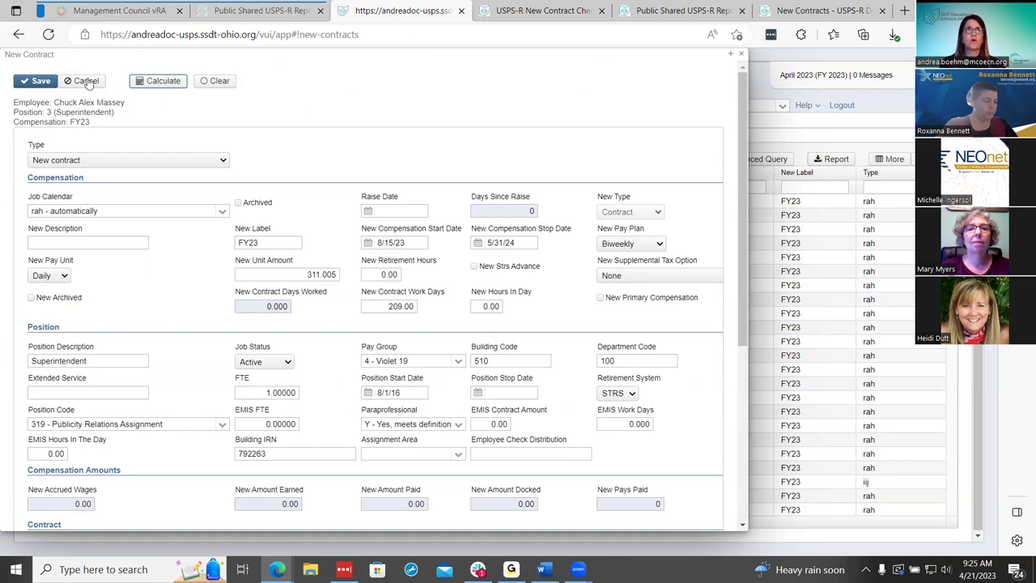
pyautogui.click(39, 80)
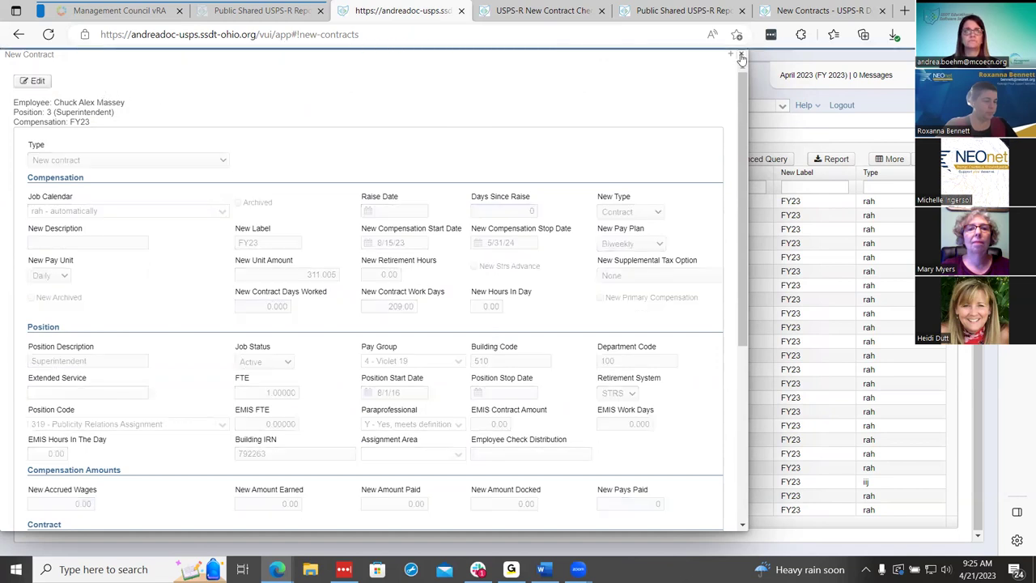
pyautogui.click(741, 54)
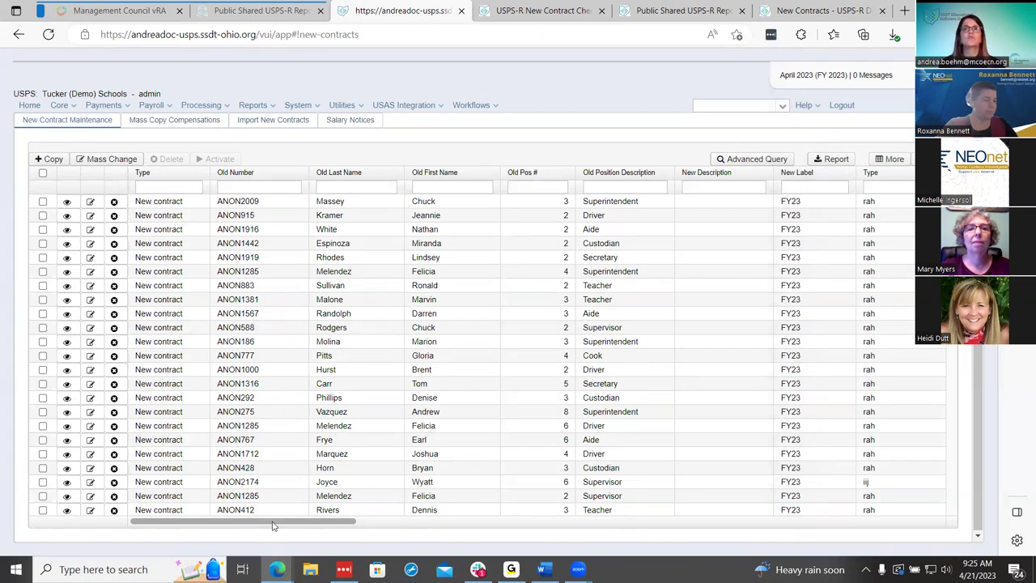
# Start a mass change of the new contracts and load the New Contract EMIS Reportable Flag Mass Change definition
pyautogui.moveTo(263, 523); pyautogui.dragTo(540, 530)
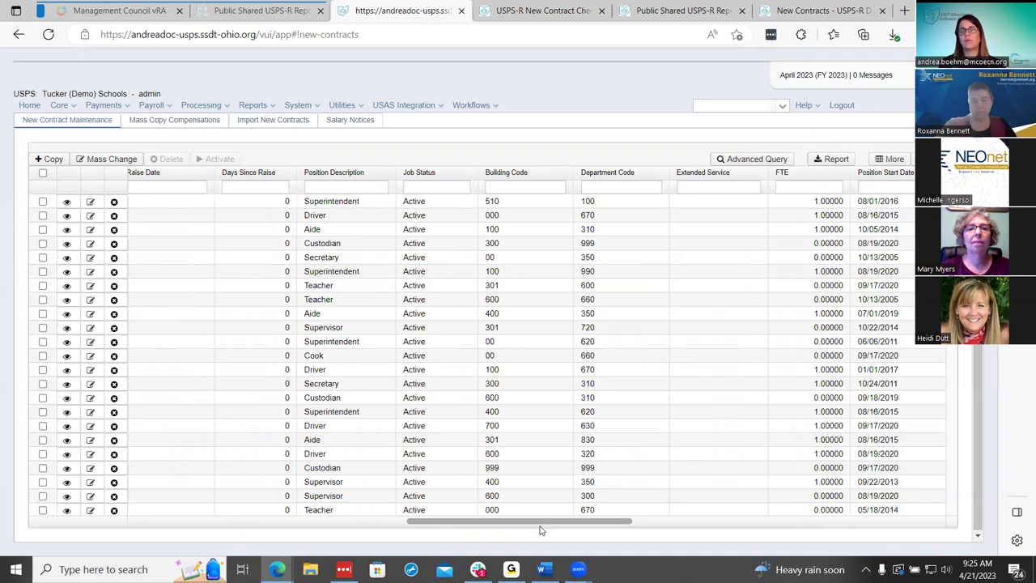
pyautogui.moveTo(533, 530); pyautogui.dragTo(275, 525)
pyautogui.click(96, 159)
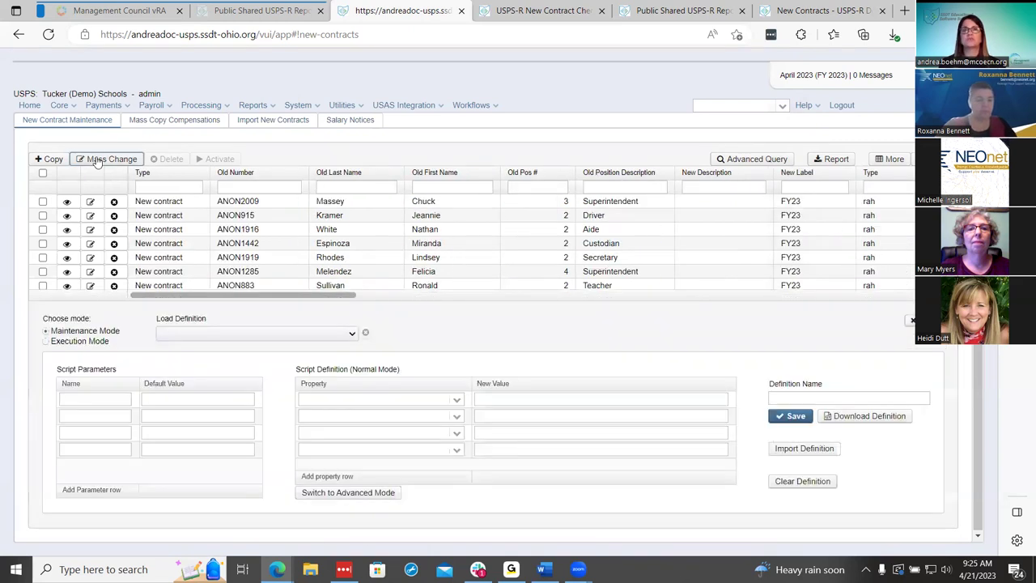
pyautogui.click(340, 335)
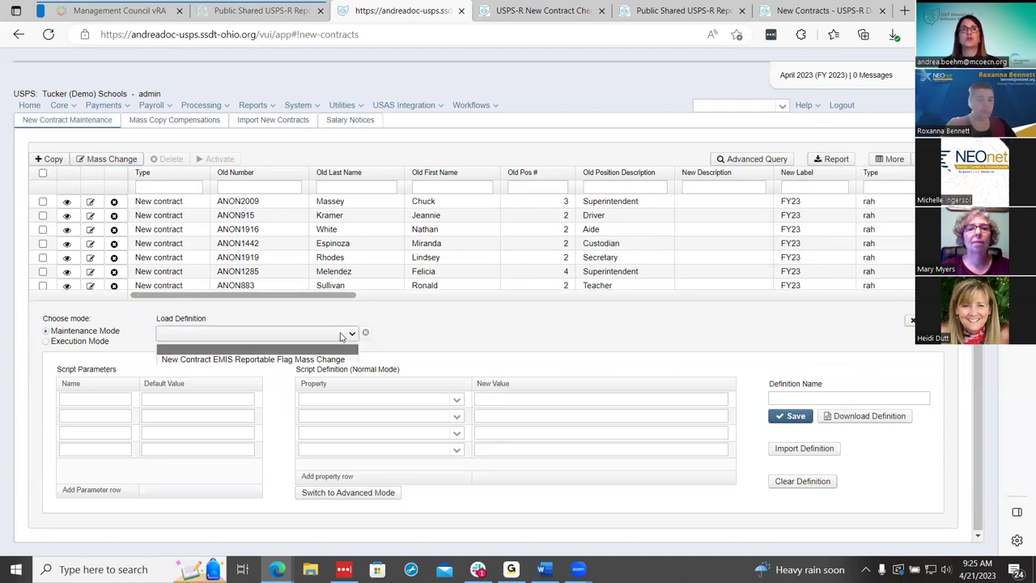
pyautogui.click(318, 361)
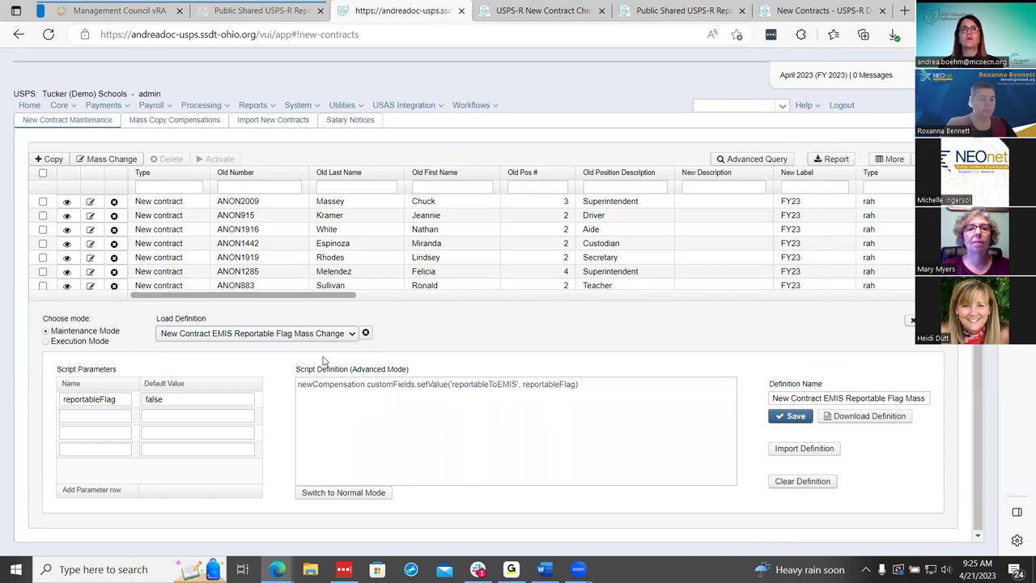
# Look up the New Contract EMIS Reportable Flag Mass Change section in the New Contracts documentation and return to USPS-R
pyautogui.click(519, 15)
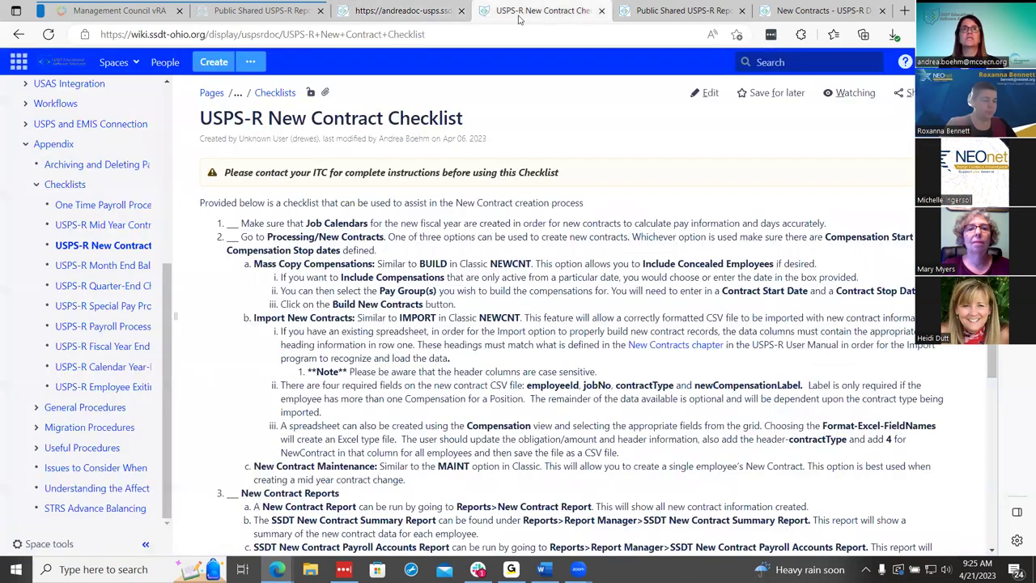
pyautogui.click(809, 11)
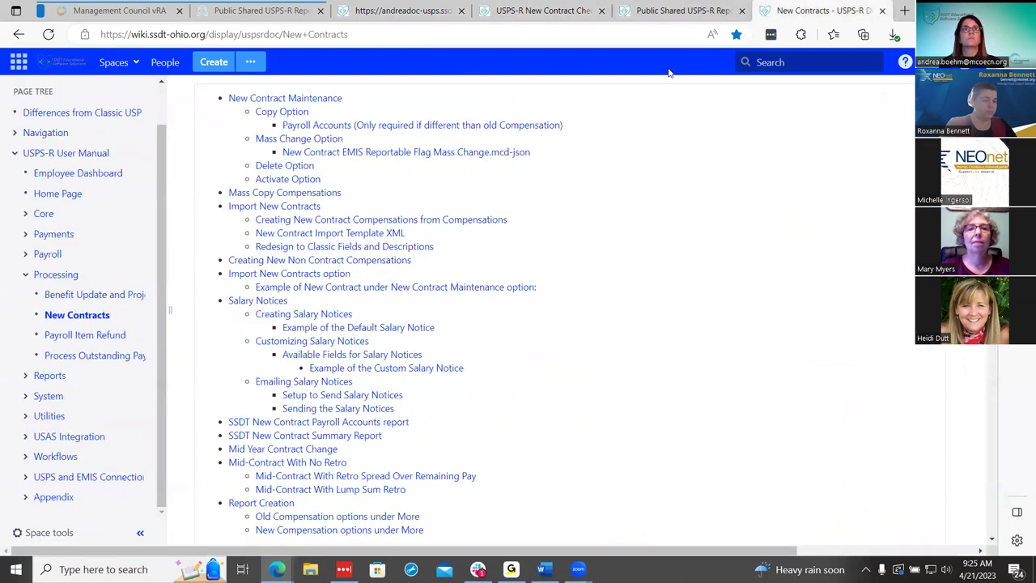
pyautogui.click(360, 153)
pyautogui.scroll(2, 365, 213)
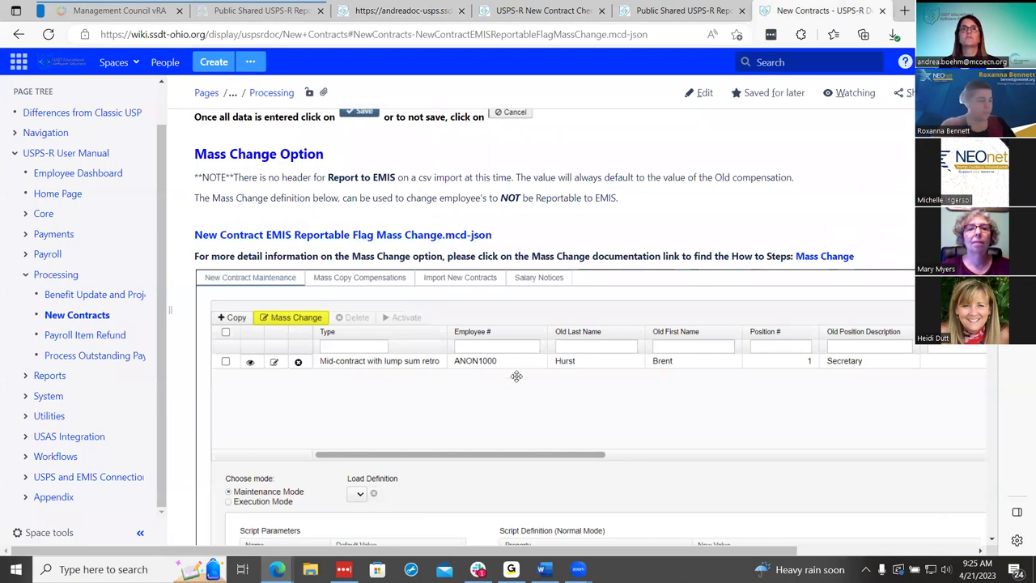
pyautogui.scroll(-1, 517, 377)
pyautogui.scroll(-2, 517, 377)
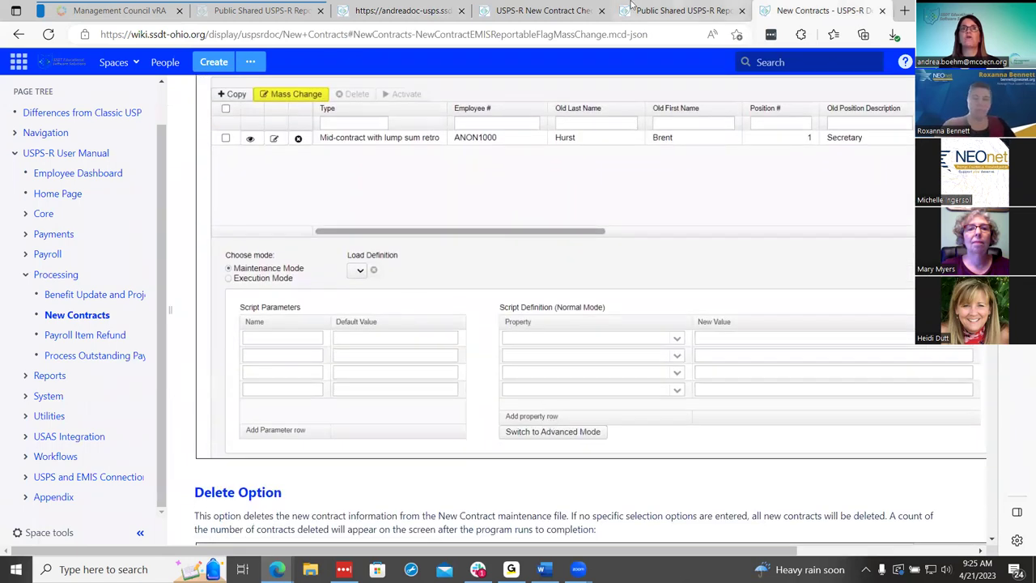
pyautogui.click(401, 11)
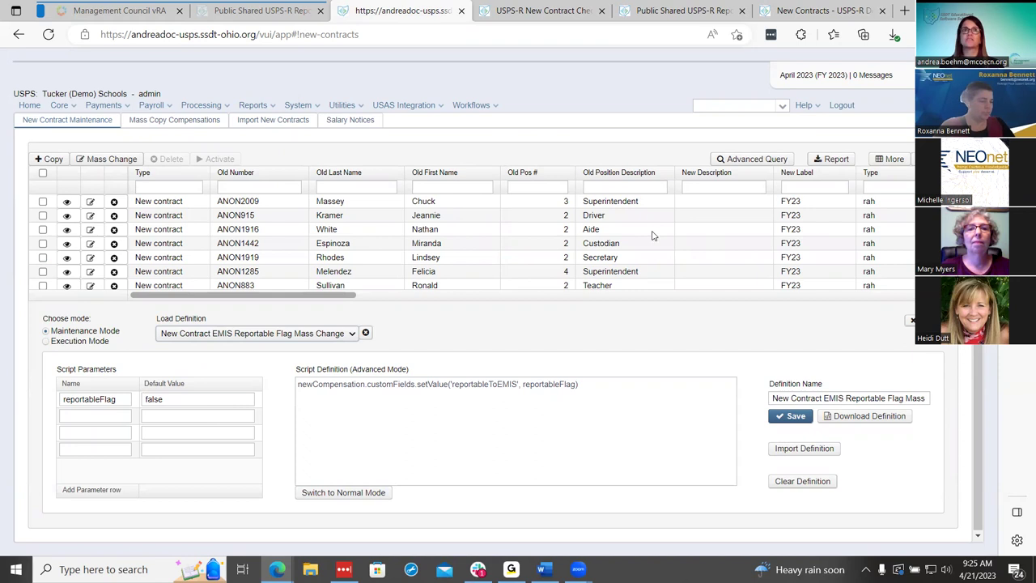
# Close and reopen the mass change area, and clear the loaded EMIS reportable flag definition
pyautogui.click(910, 322)
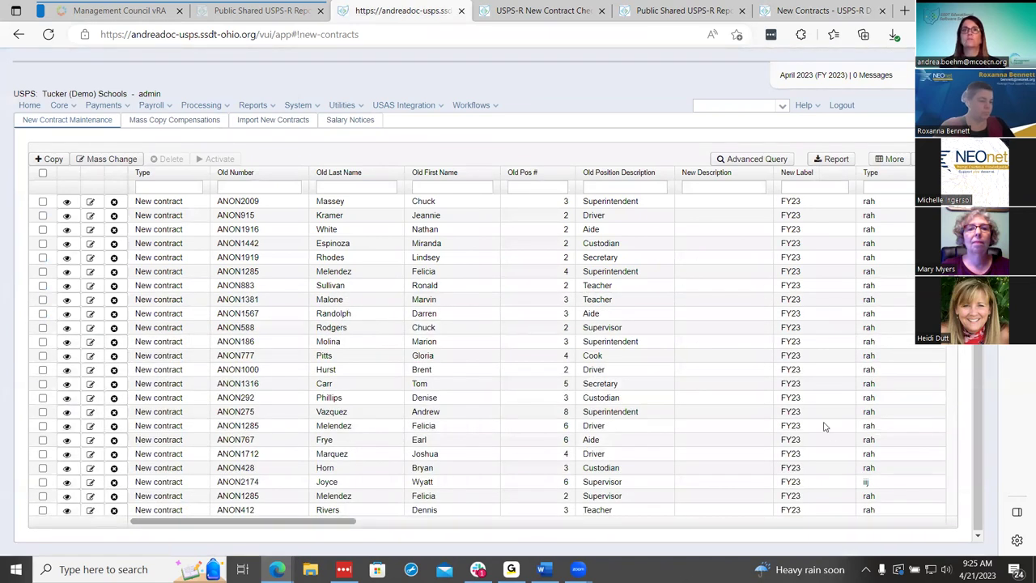
pyautogui.click(122, 159)
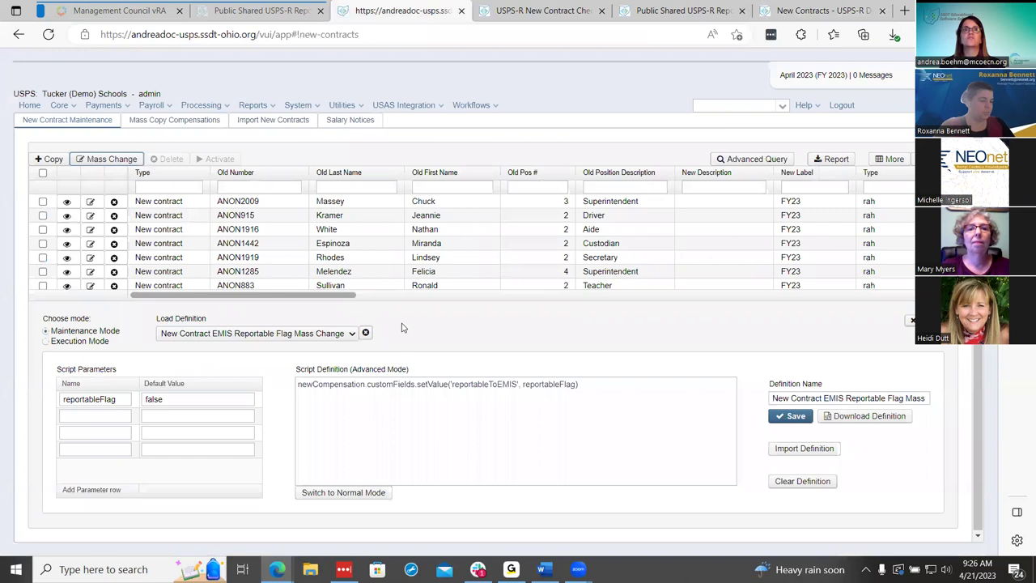
pyautogui.click(351, 333)
pyautogui.click(344, 349)
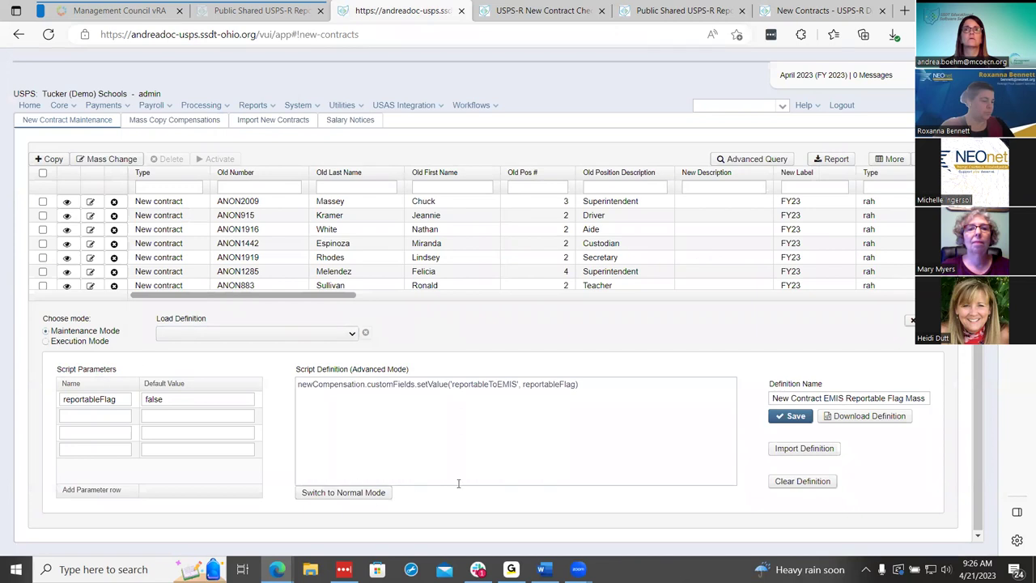
pyautogui.click(816, 484)
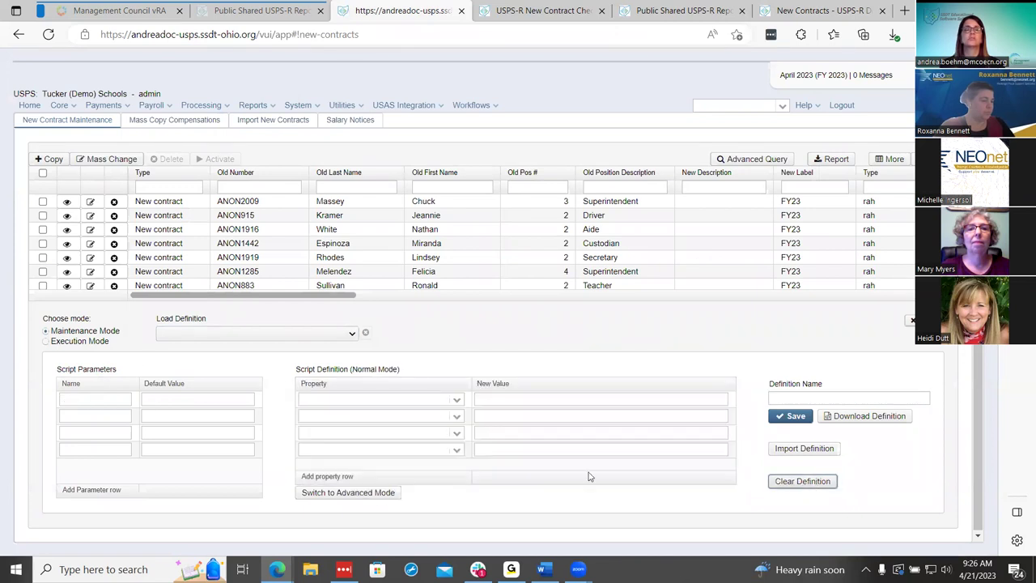
# Choose newCompensation.label as the first property of the new contract mass change definition
pyautogui.click(456, 402)
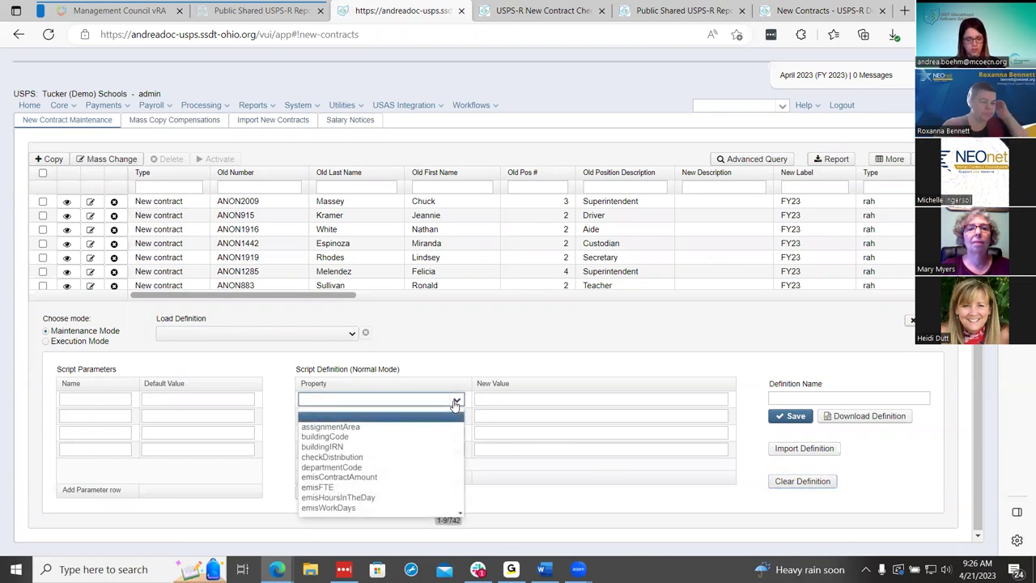
pyautogui.write('labe')
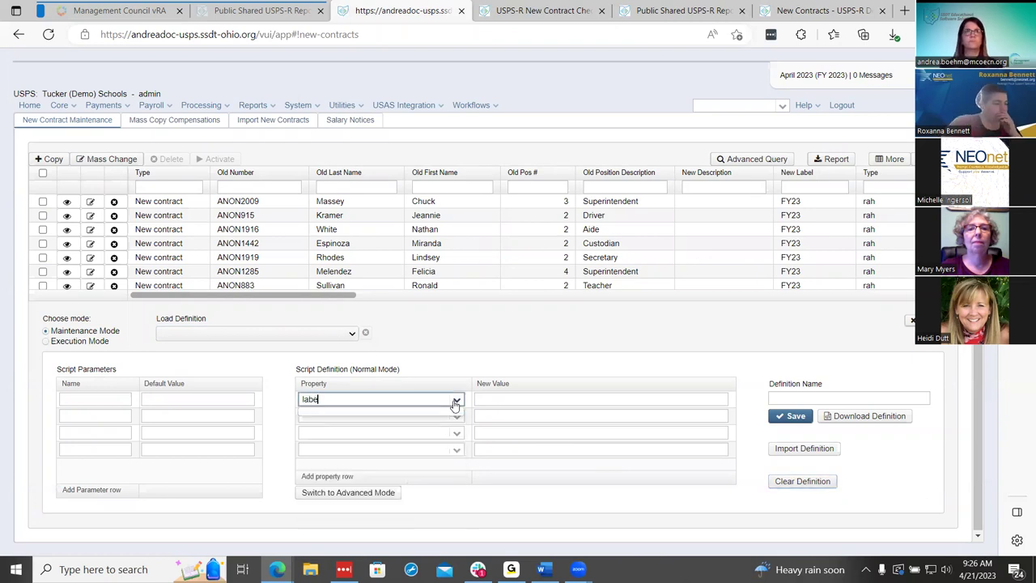
pyautogui.write('w')
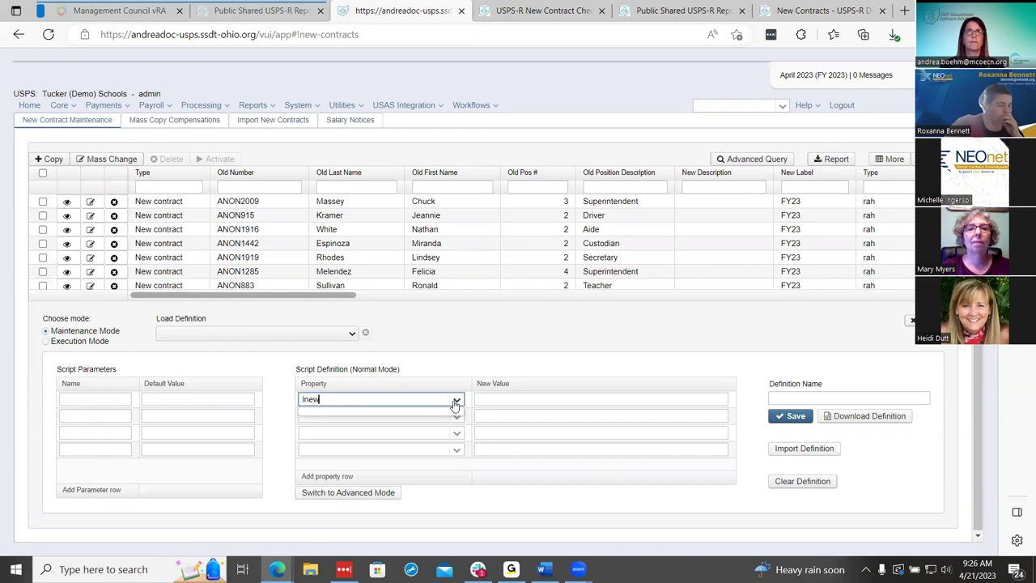
pyautogui.press('BackSpace')
pyautogui.press('BackSpace')
pyautogui.write('new')
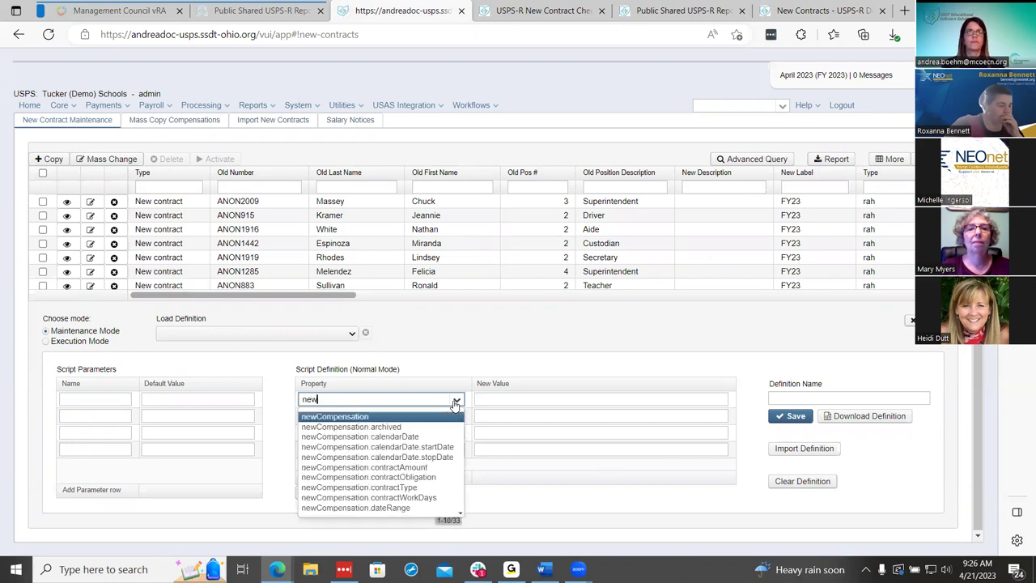
pyautogui.press('Down')
pyautogui.press('Down')
pyautogui.press('Down')
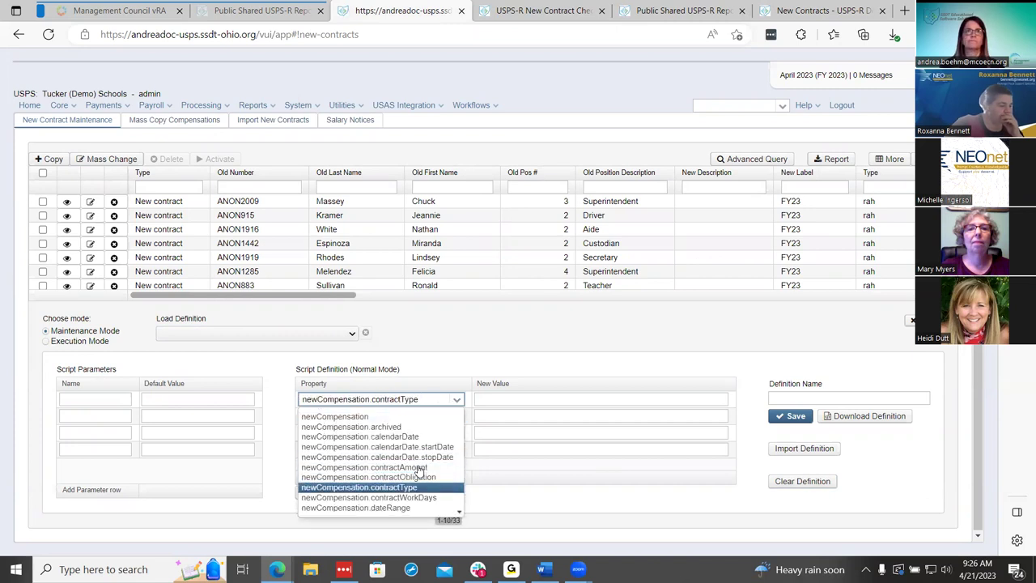
pyautogui.press('Down')
pyautogui.press('Down')
pyautogui.press('Down')
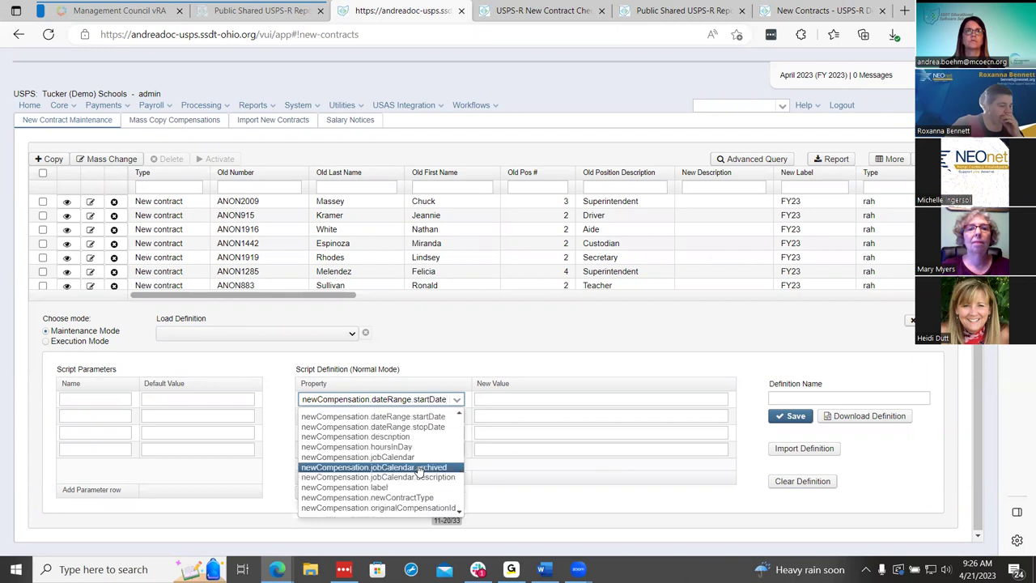
pyautogui.click(427, 487)
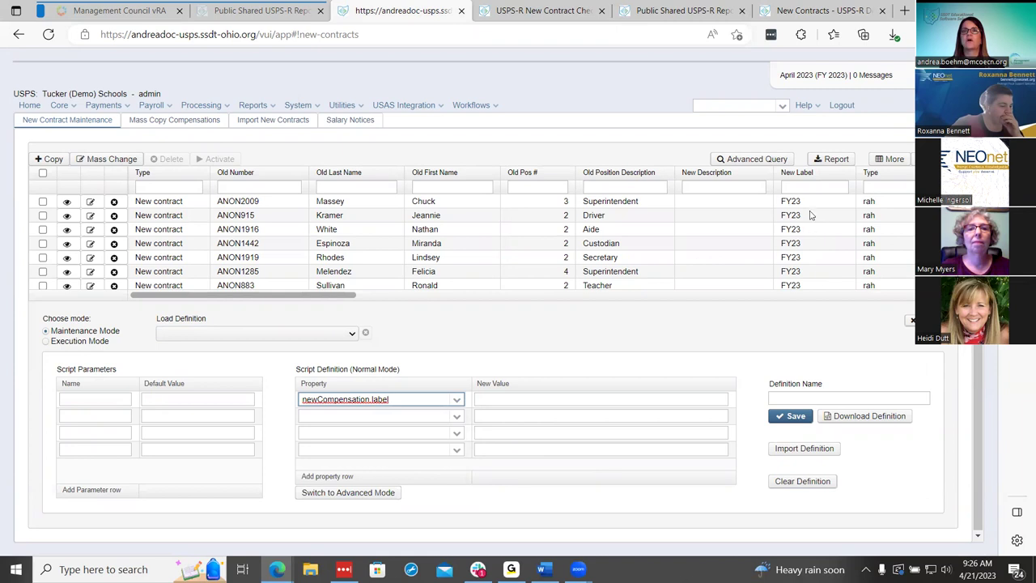
# Set the new value for newCompensation.label to "FY24", enclosed in double quotes
pyautogui.click(604, 399)
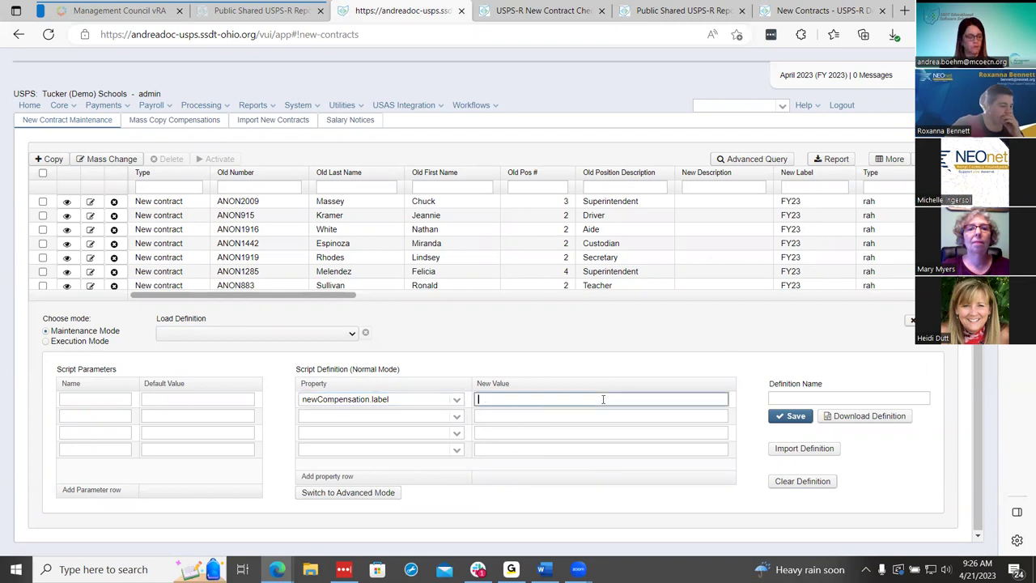
pyautogui.write('FY24')
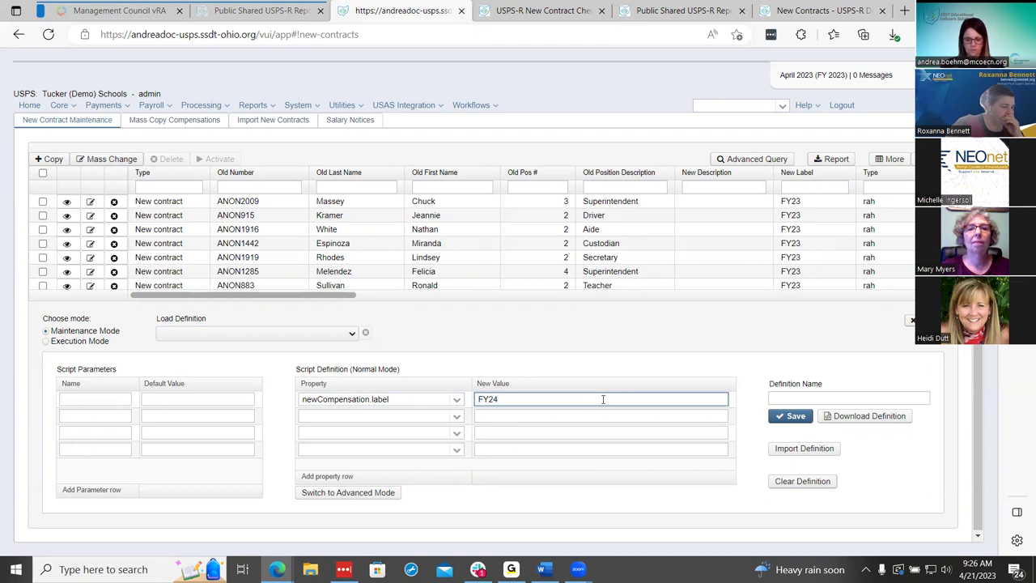
pyautogui.press('Home')
pyautogui.write('"')
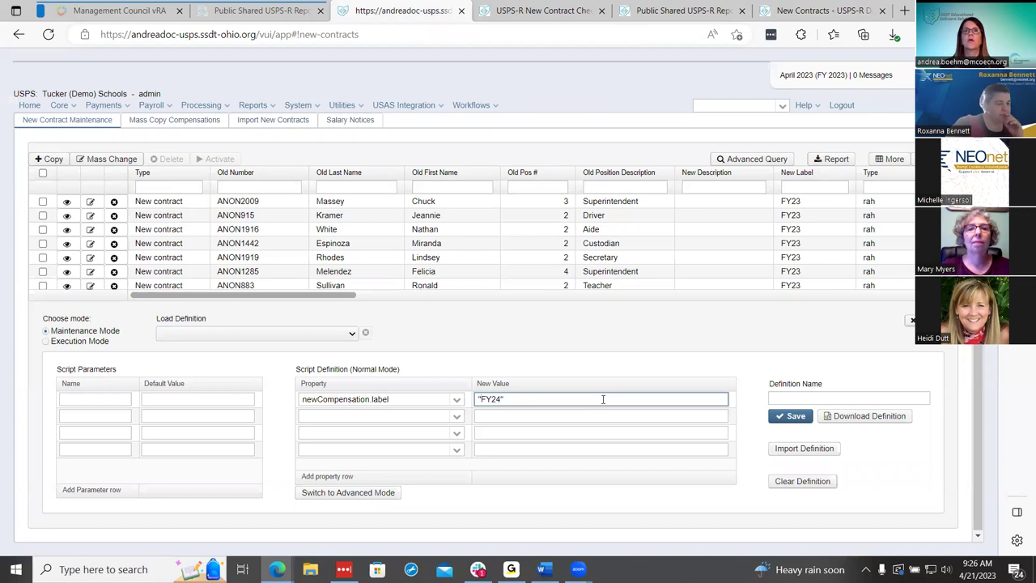
# Switch the mass change to Execution Mode, submit it for all new contracts, and close the mass change area
pyautogui.click(46, 341)
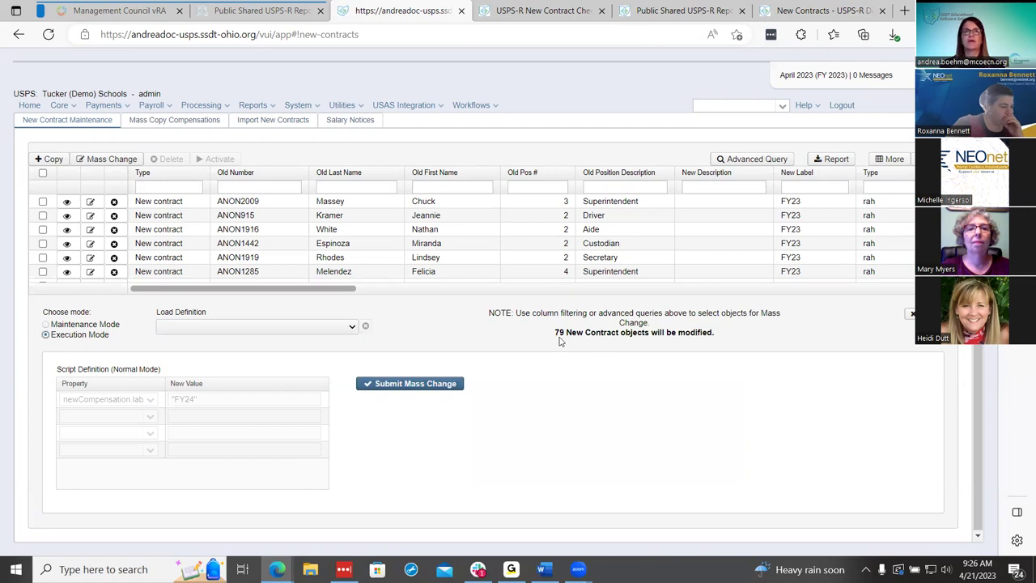
pyautogui.click(433, 385)
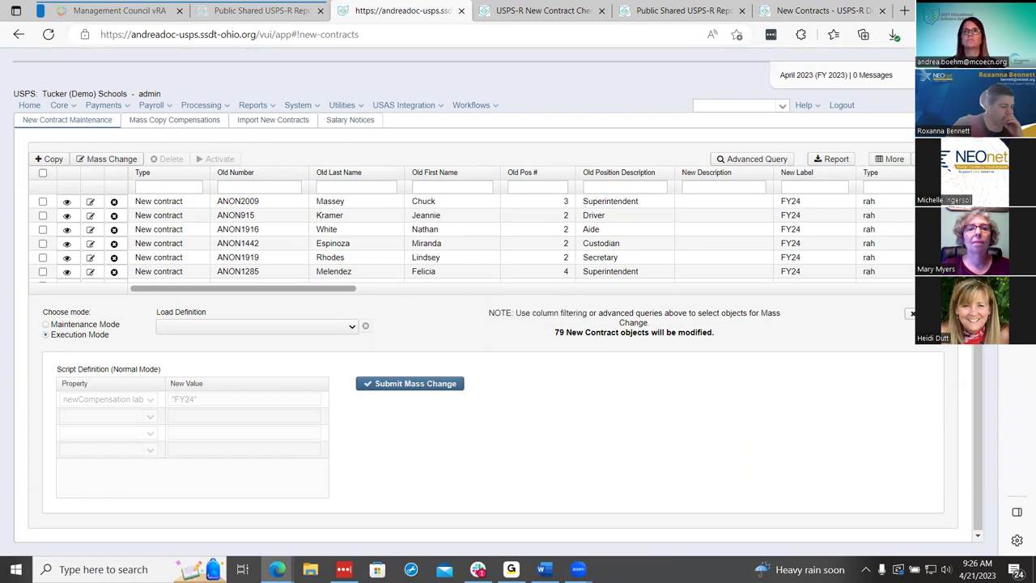
pyautogui.click(912, 313)
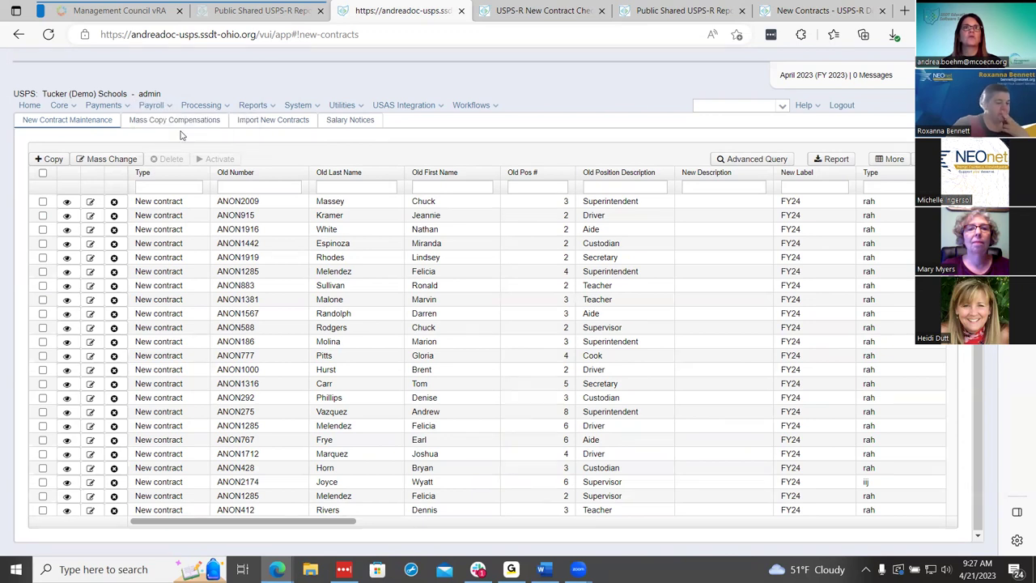
# Start a future pay amount for an employee, examine the labels in the compensation choices, and close the form without saving
pyautogui.click(54, 154)
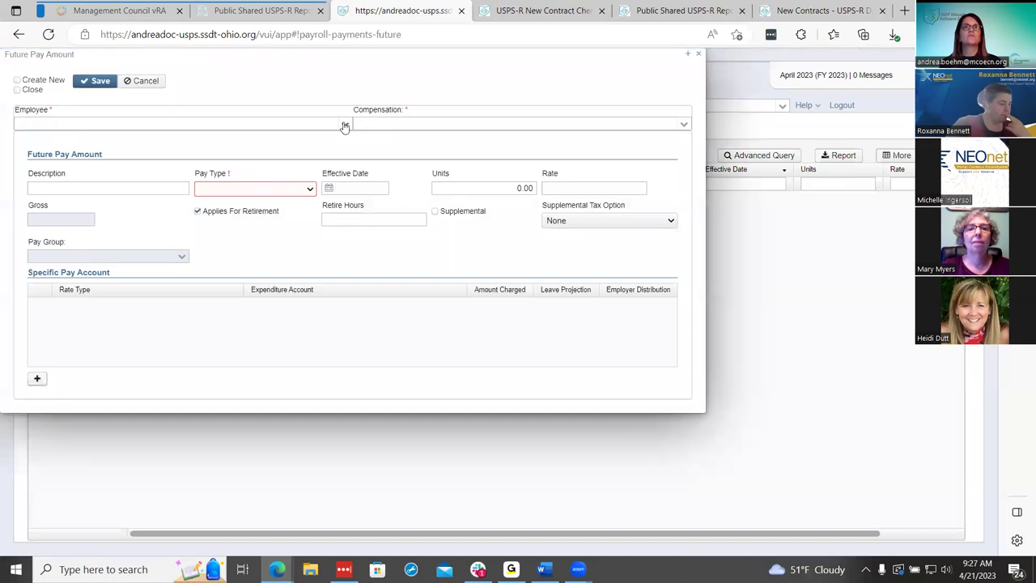
pyautogui.click(344, 123)
pyautogui.click(308, 123)
pyautogui.write('MOC')
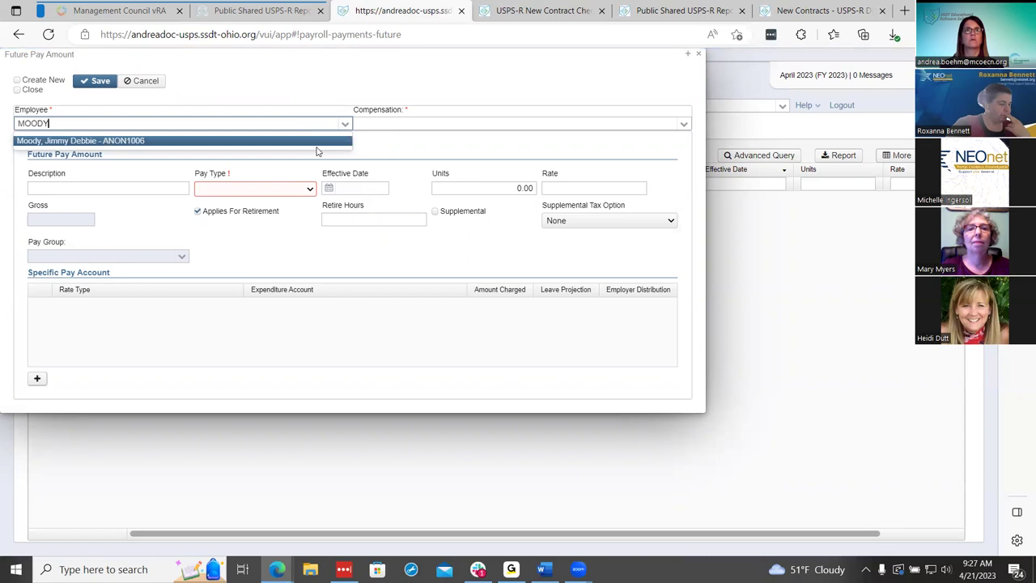
pyautogui.click(320, 141)
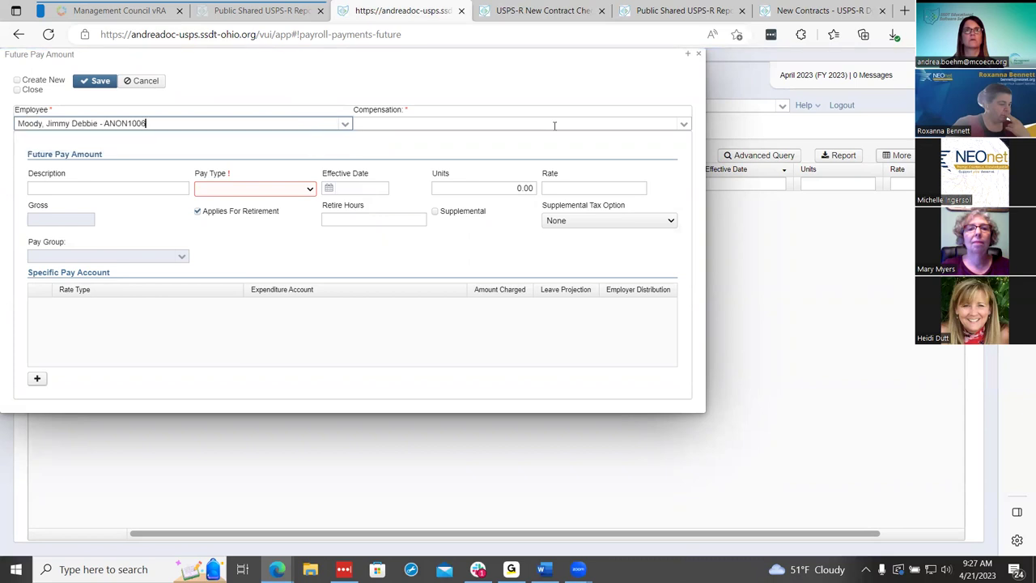
pyautogui.click(685, 124)
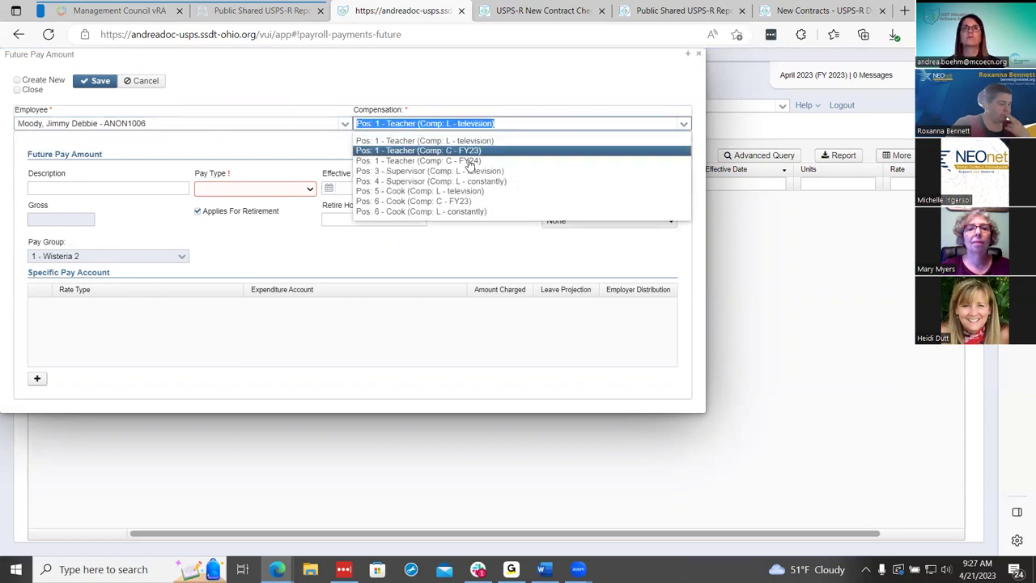
pyautogui.press('Up')
pyautogui.press('Down')
pyautogui.press('Down')
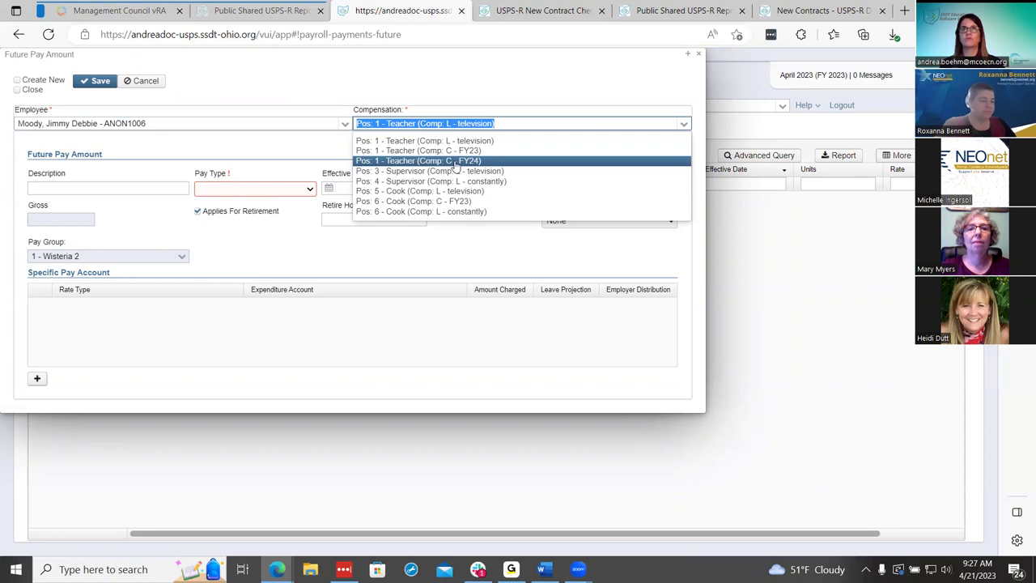
pyautogui.click(699, 53)
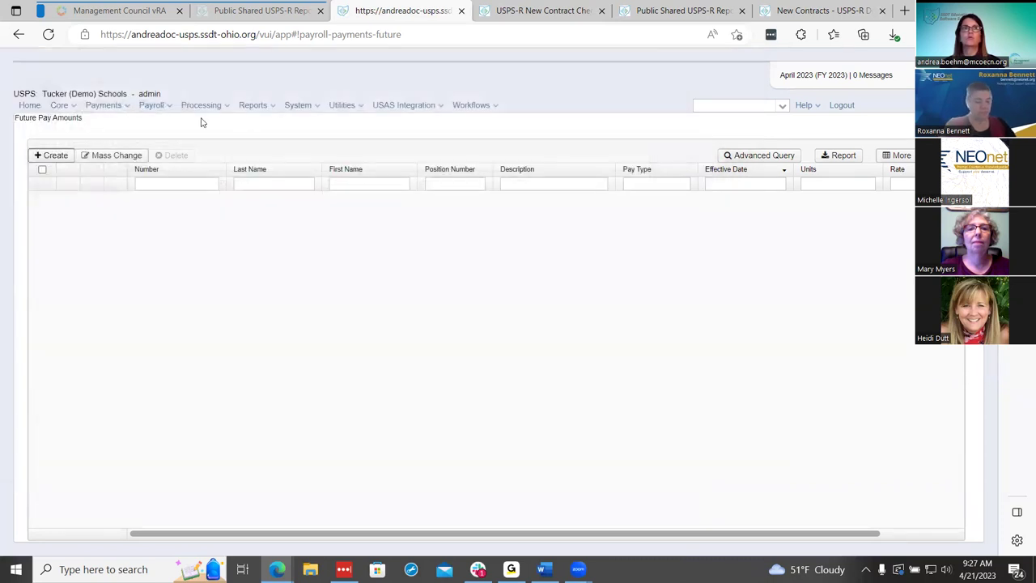
# Start a current position pay for the first listed employee, examine the position choices, and close the dialog without continuing
pyautogui.moveTo(164, 108)
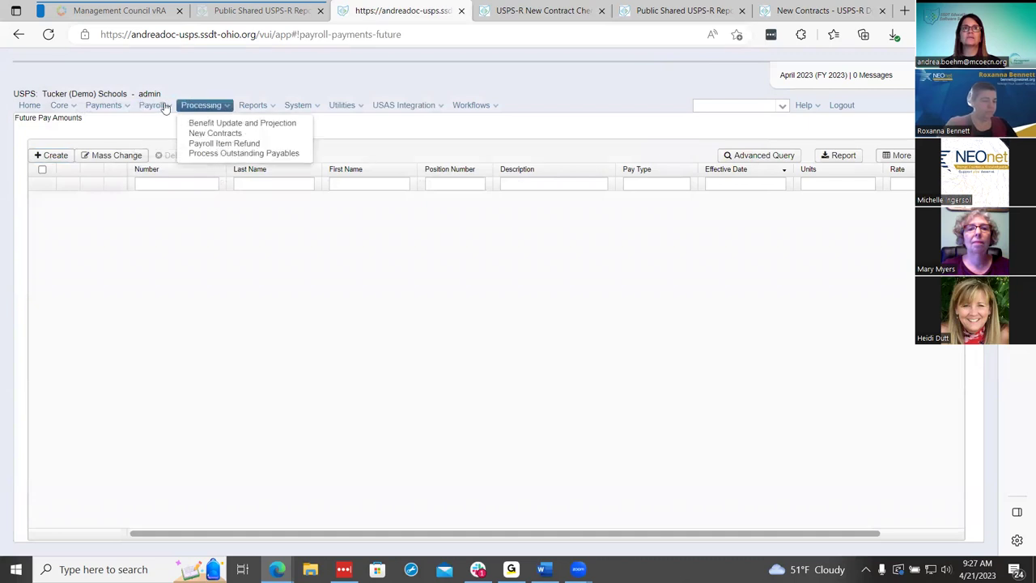
pyautogui.click(170, 123)
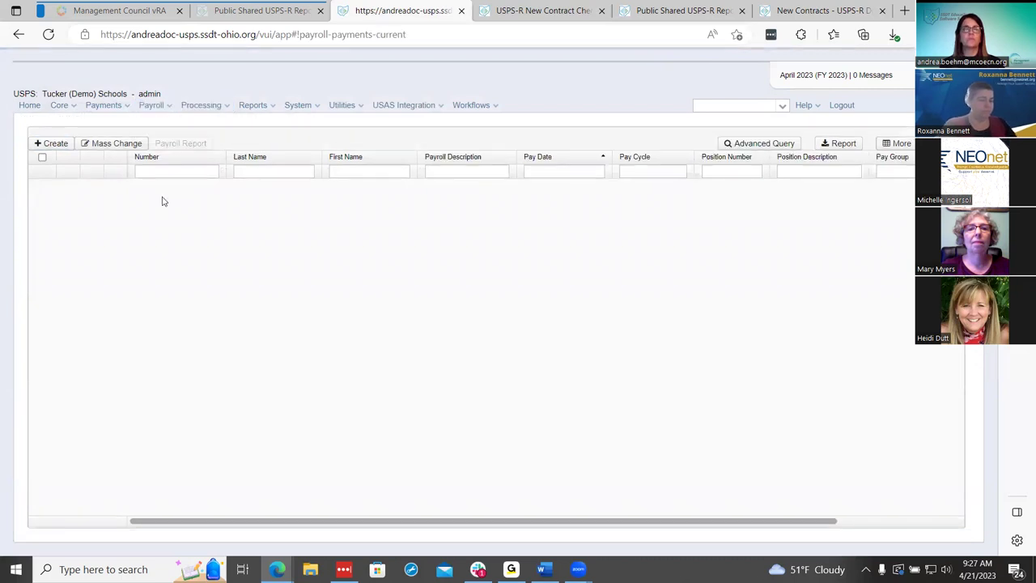
pyautogui.click(65, 148)
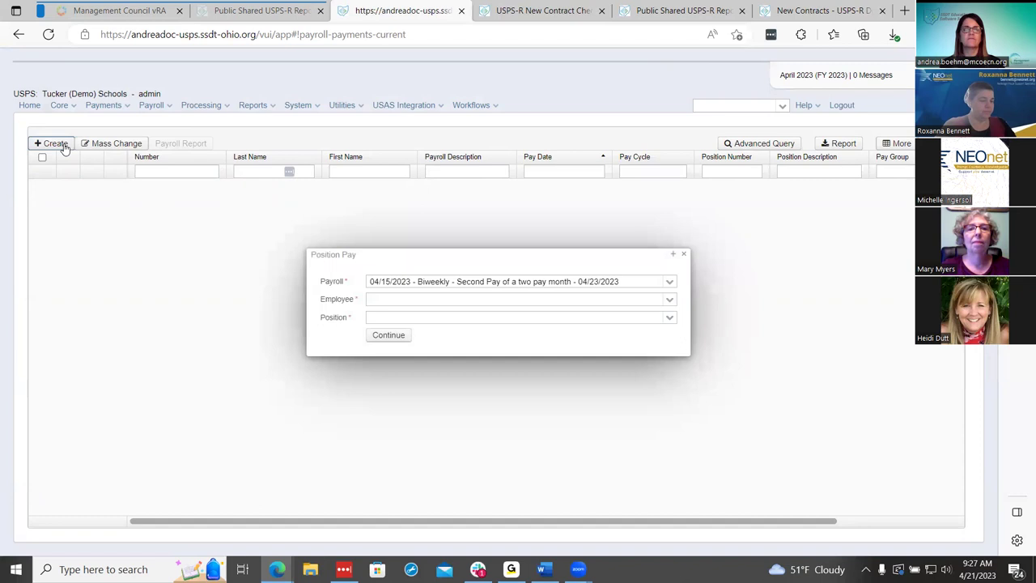
pyautogui.click(671, 300)
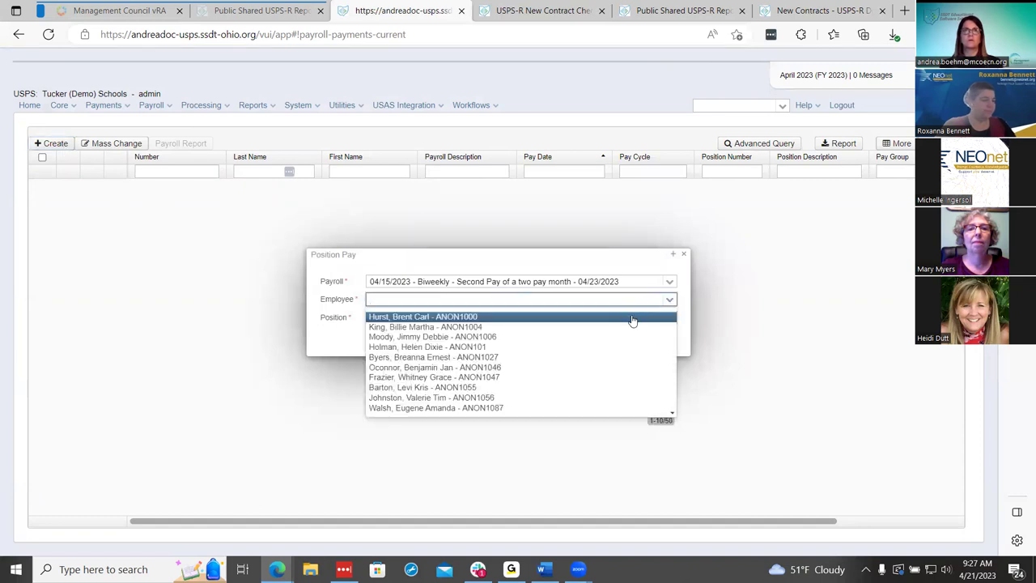
pyautogui.click(632, 316)
pyautogui.click(669, 317)
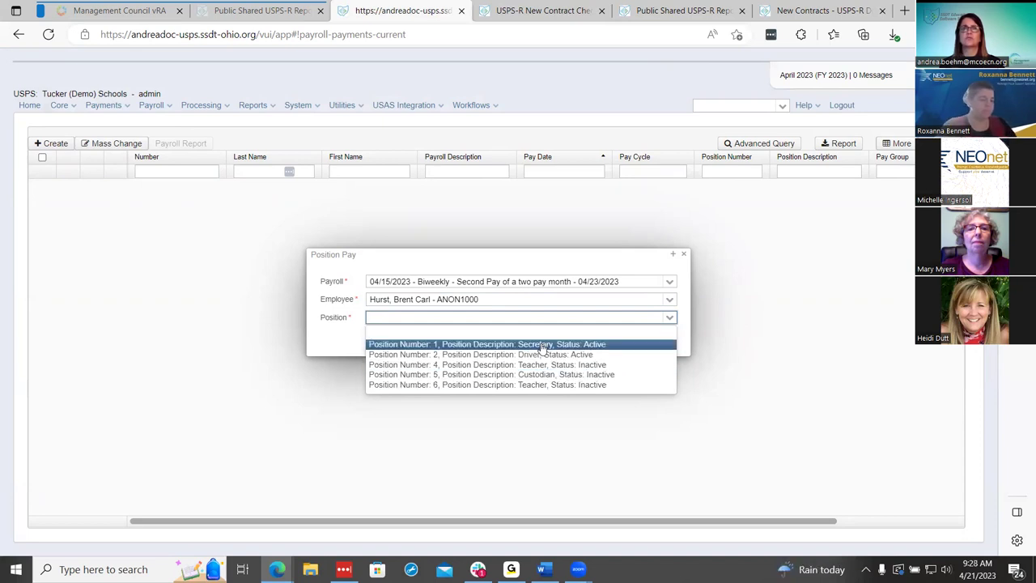
pyautogui.click(686, 256)
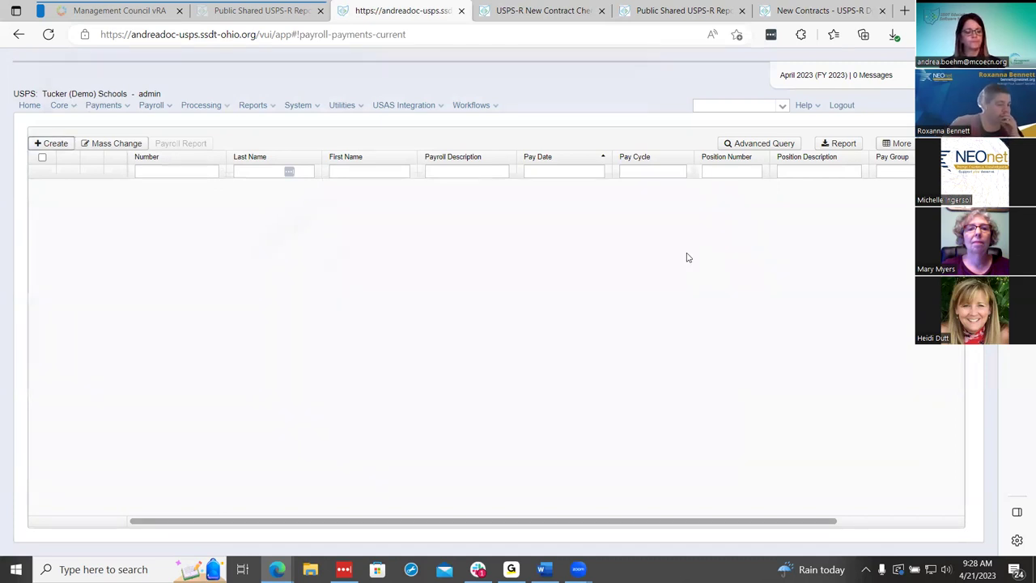
# Return to the New Contract Maintenance list
pyautogui.click(197, 108)
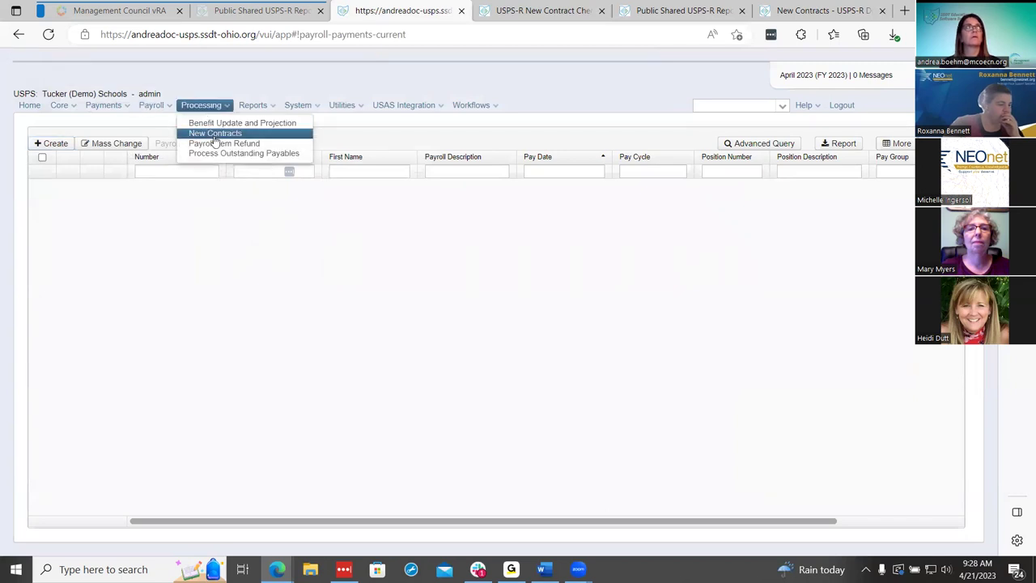
pyautogui.click(215, 134)
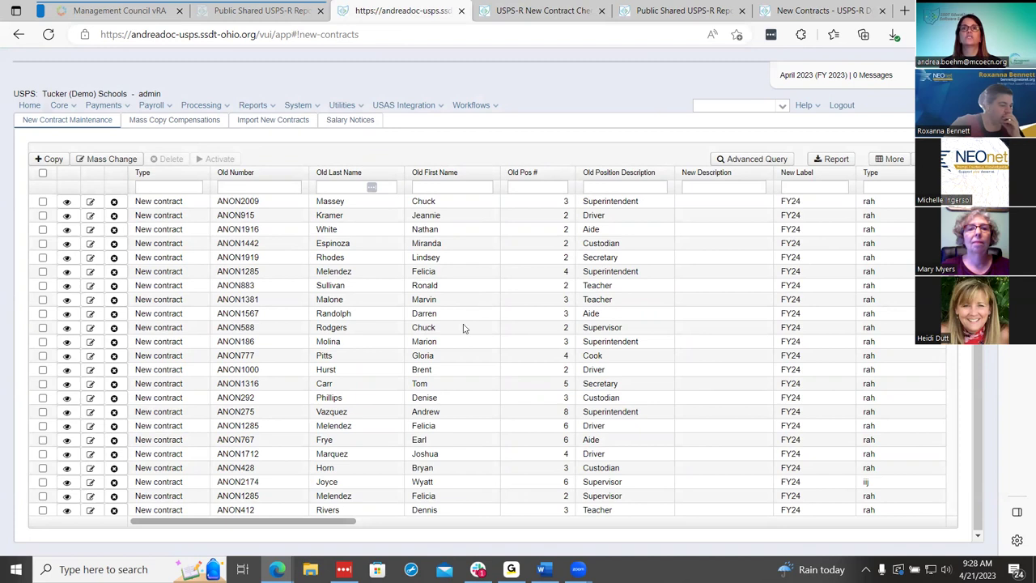
pyautogui.moveTo(346, 522); pyautogui.dragTo(83, 527)
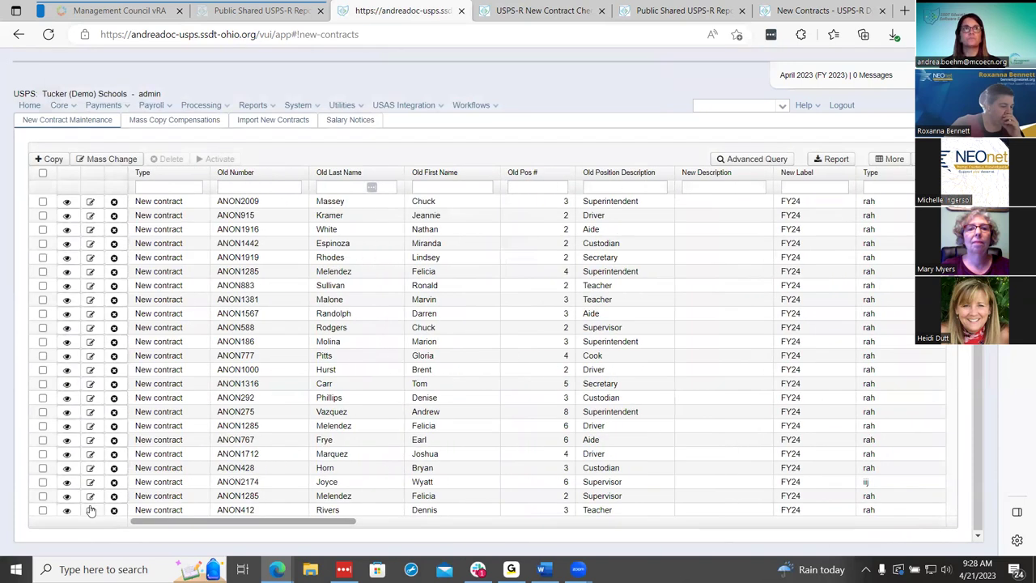
pyautogui.click(42, 174)
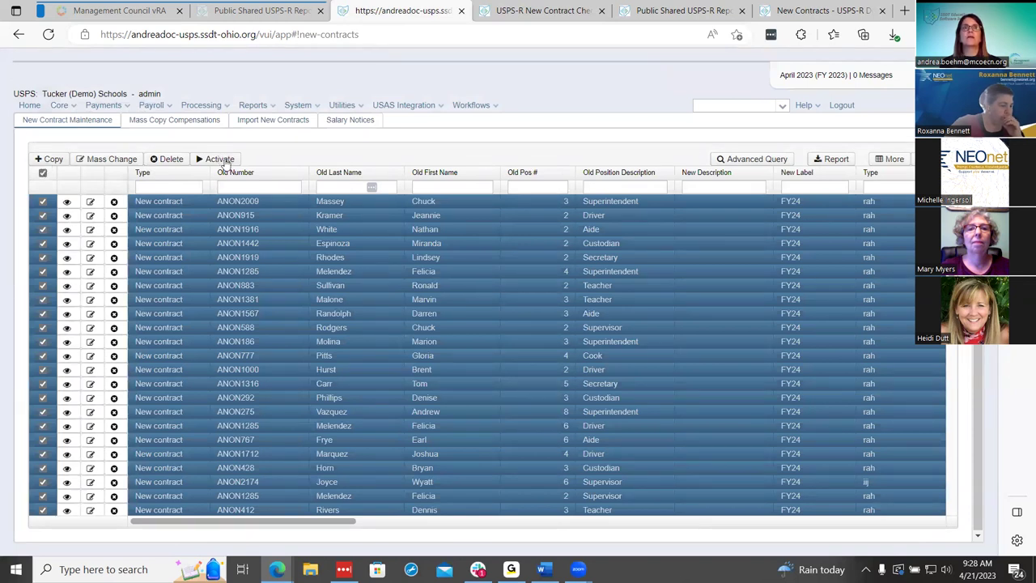
pyautogui.click(43, 172)
pyautogui.click(43, 173)
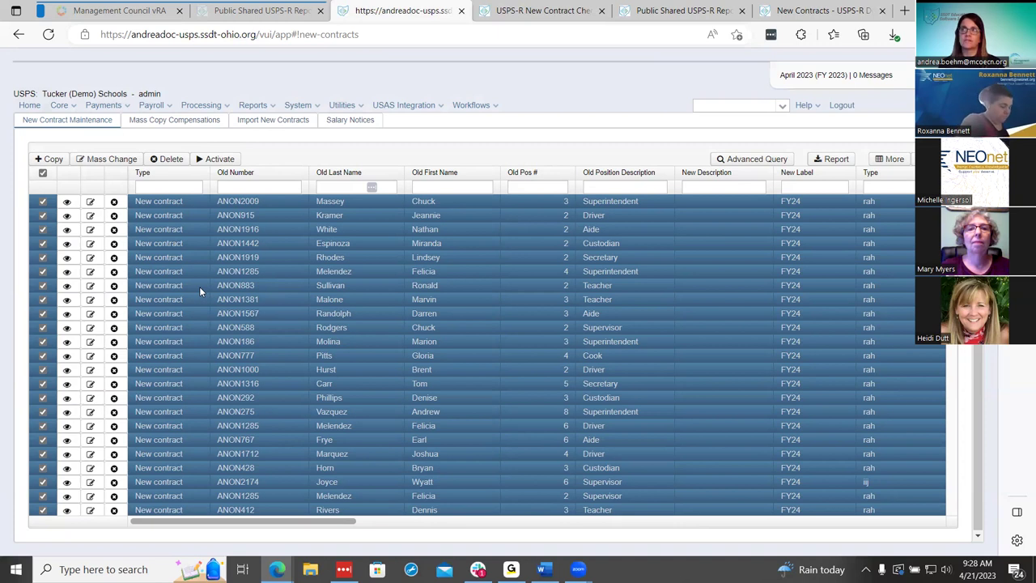
pyautogui.click(43, 173)
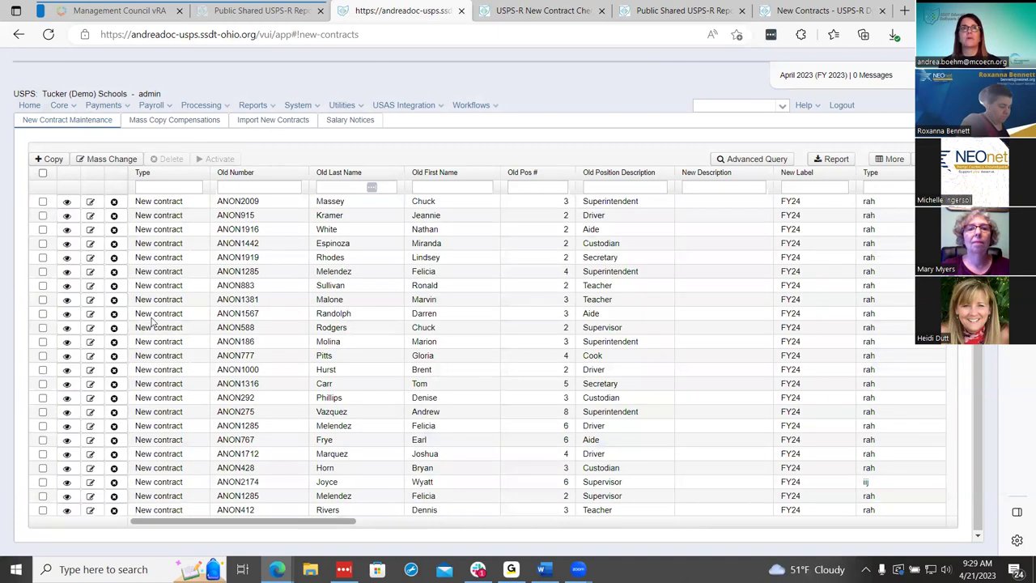
pyautogui.click(43, 174)
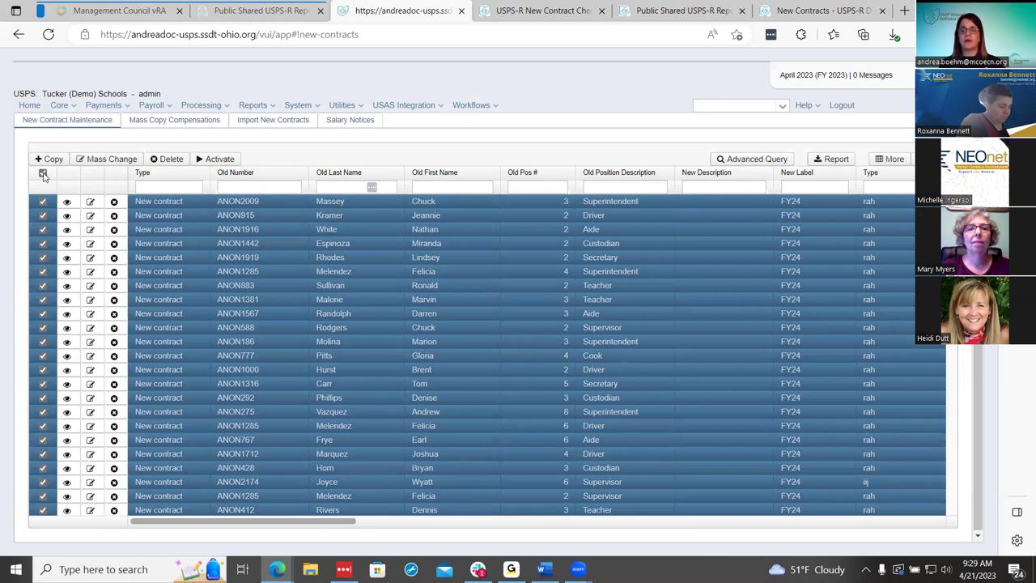
pyautogui.click(43, 174)
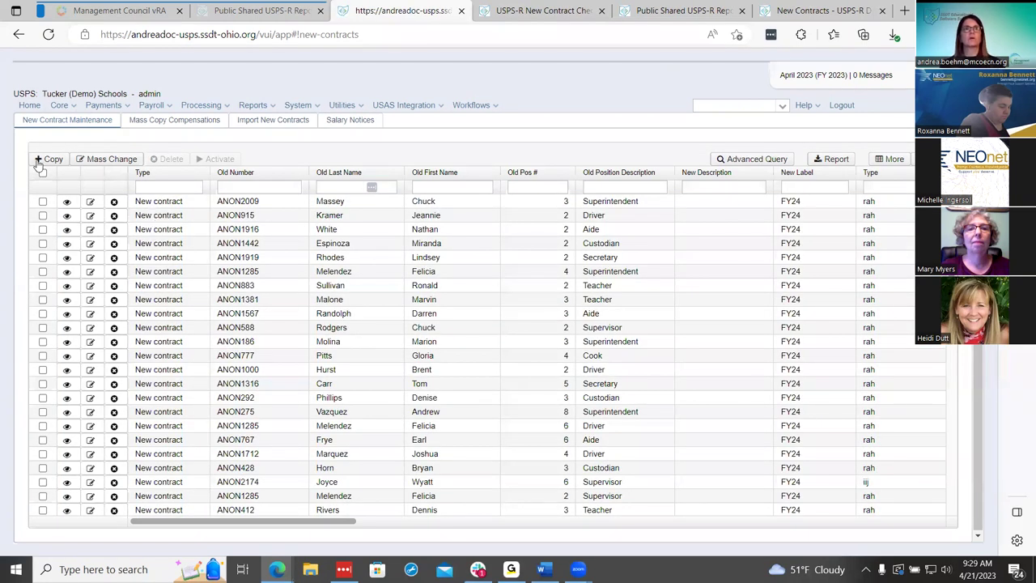
# Activate all the new contracts with the primary compensation flag transferred to the new compensations, and dismiss the message
pyautogui.click(42, 174)
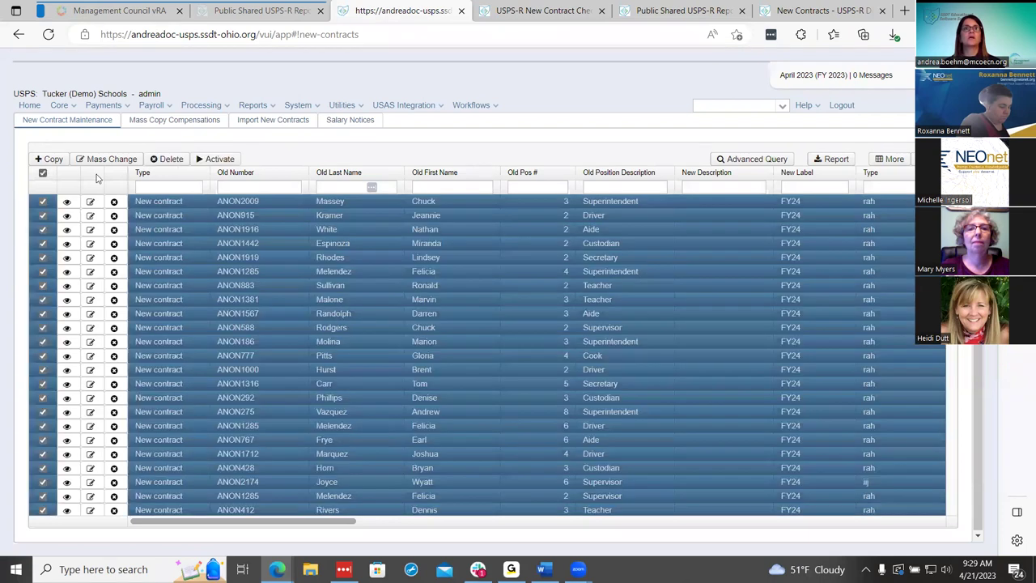
pyautogui.click(216, 160)
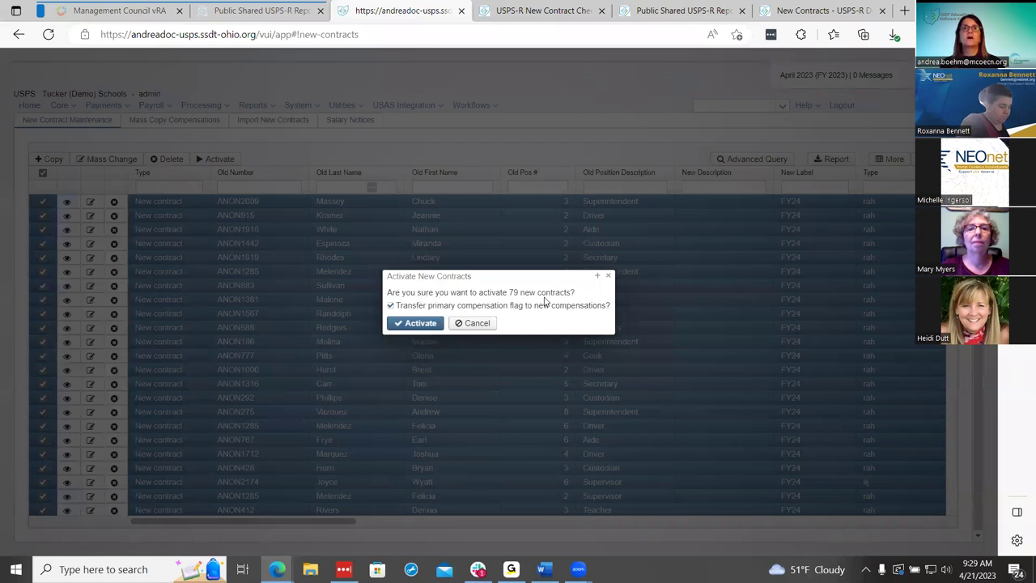
pyautogui.click(404, 325)
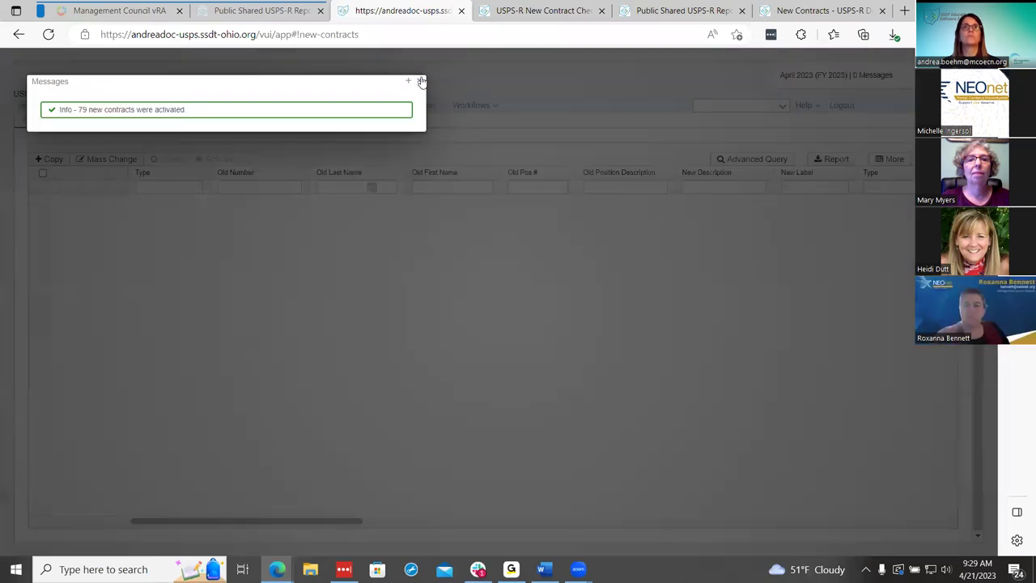
pyautogui.click(421, 81)
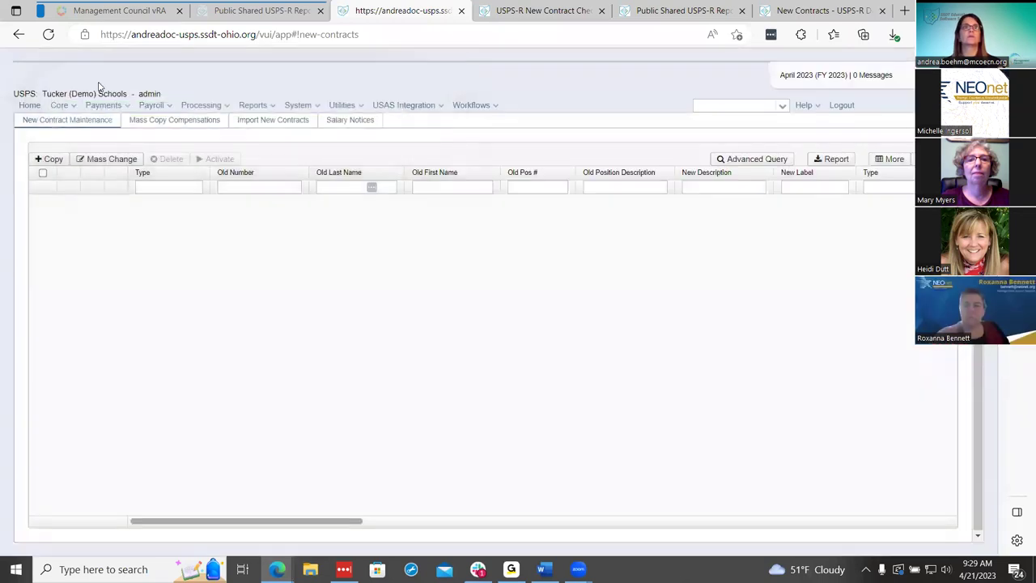
# Open the Contract Compensations list to look over the activated compensations
pyautogui.click(60, 106)
pyautogui.click(86, 184)
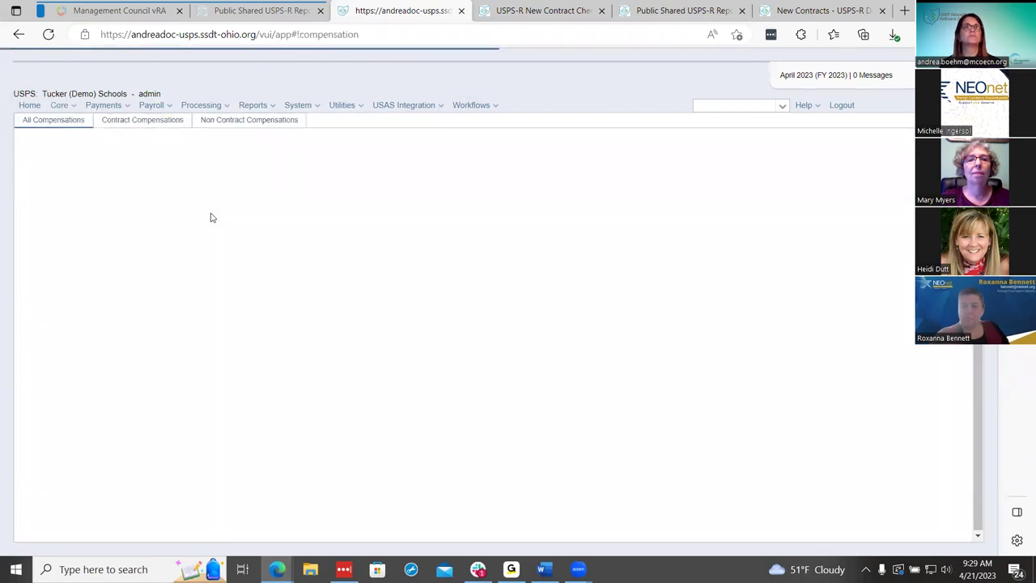
pyautogui.click(140, 119)
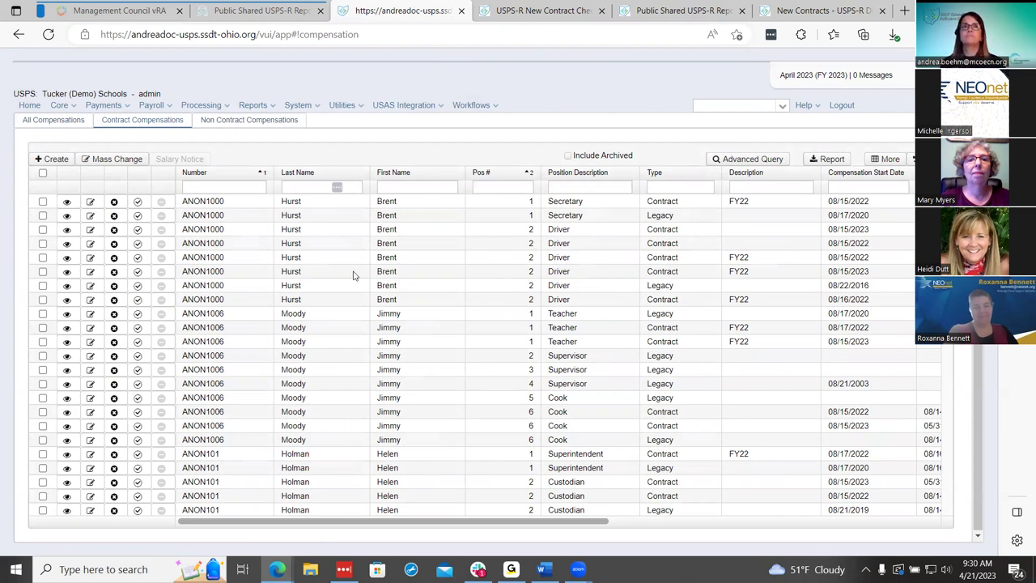
# Return to New Contracts, start a new contract from an existing compensation, and view the employee choices without selecting one
pyautogui.click(187, 105)
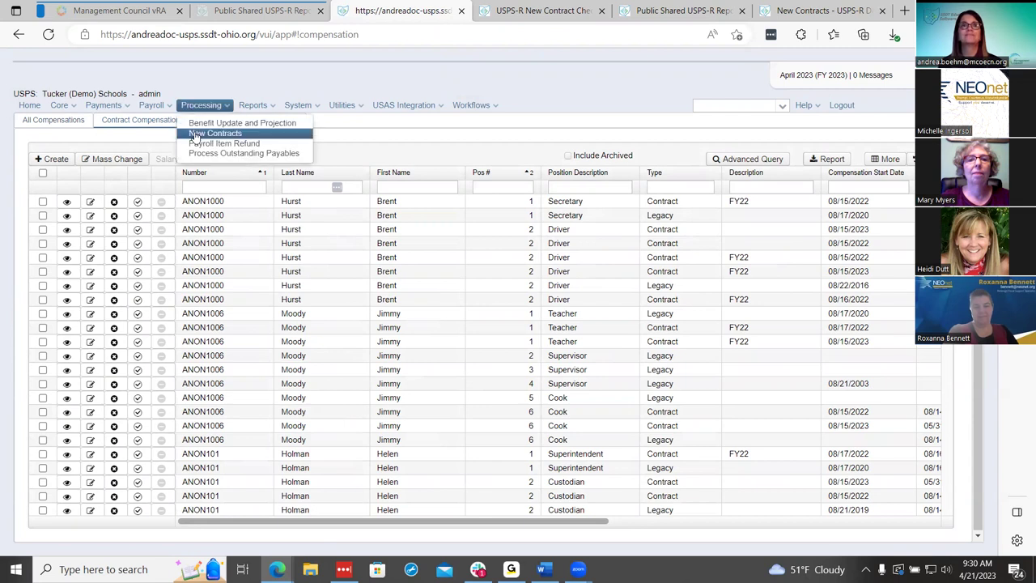
pyautogui.click(212, 133)
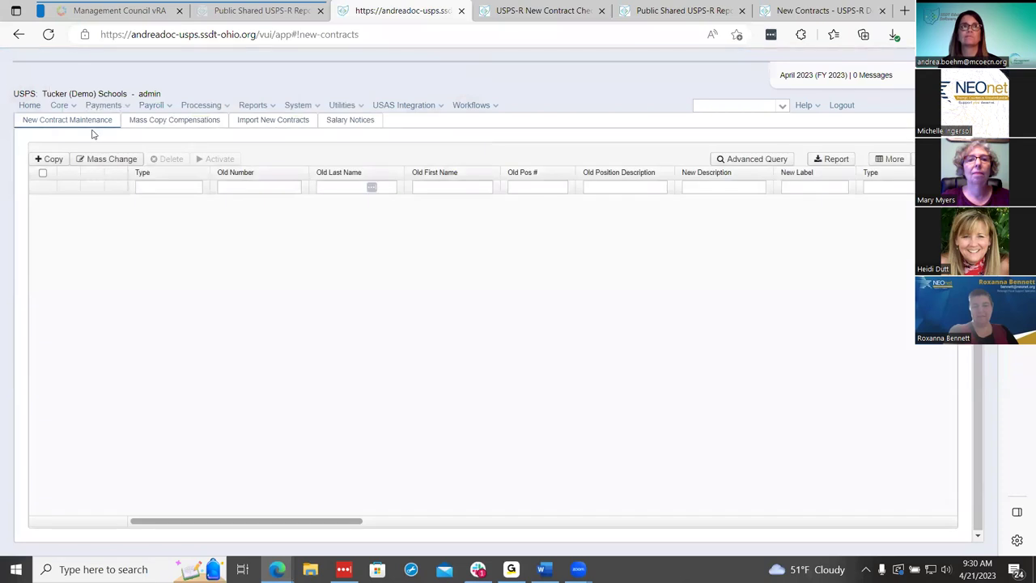
pyautogui.click(61, 159)
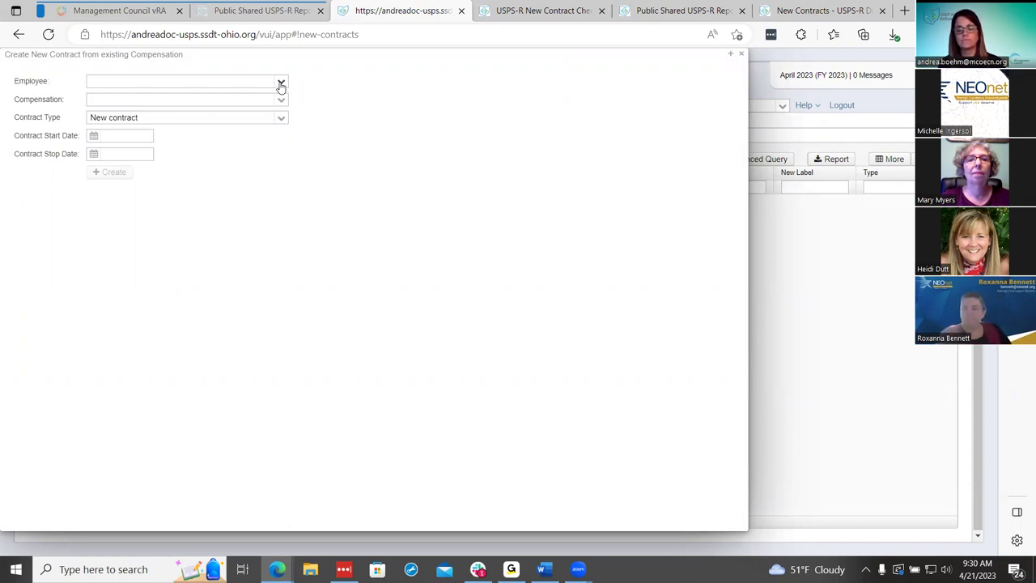
pyautogui.click(280, 84)
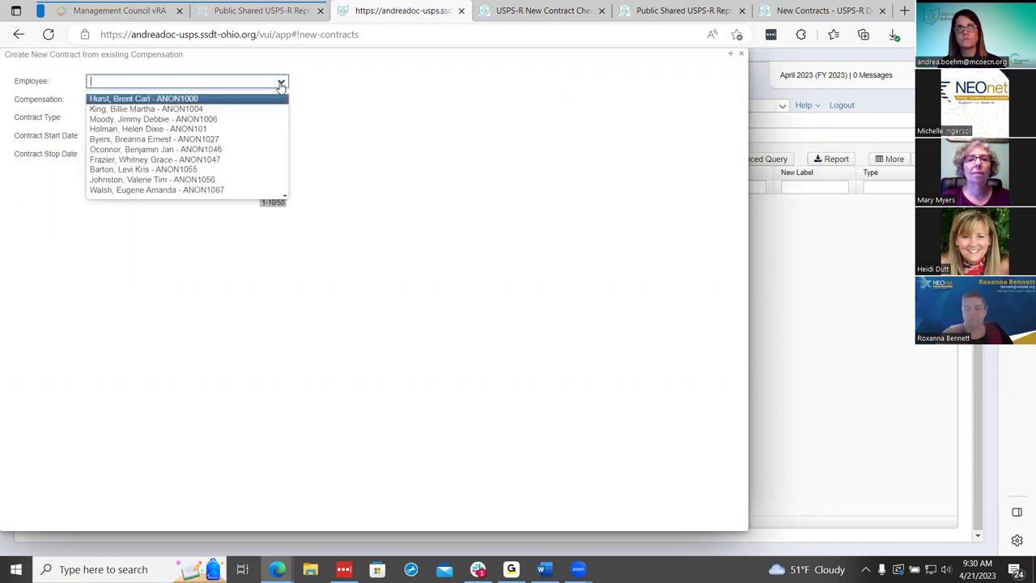
pyautogui.click(281, 83)
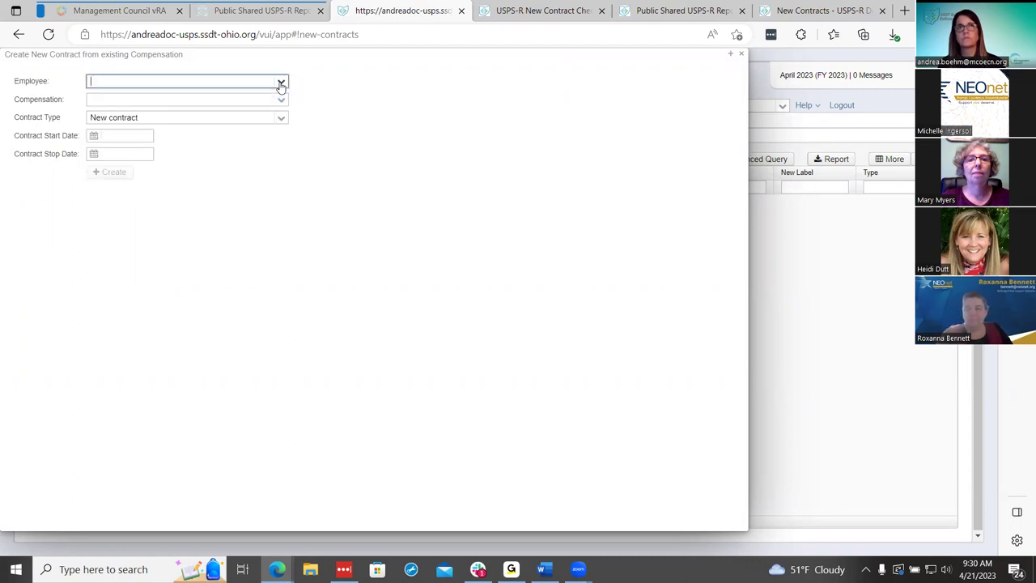
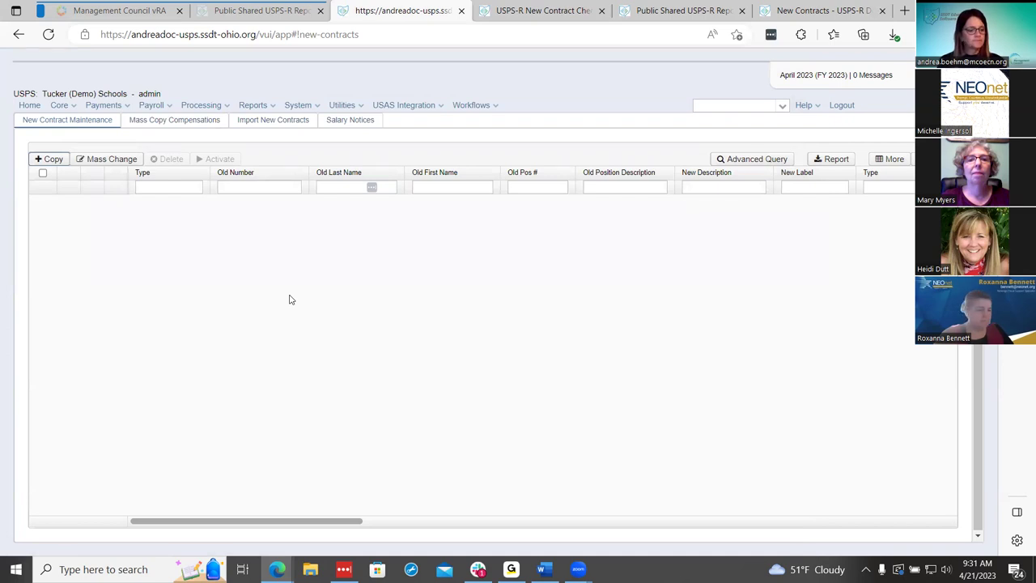
# Go back to the contract compensations and bring the Description and date columns into view
pyautogui.click(65, 106)
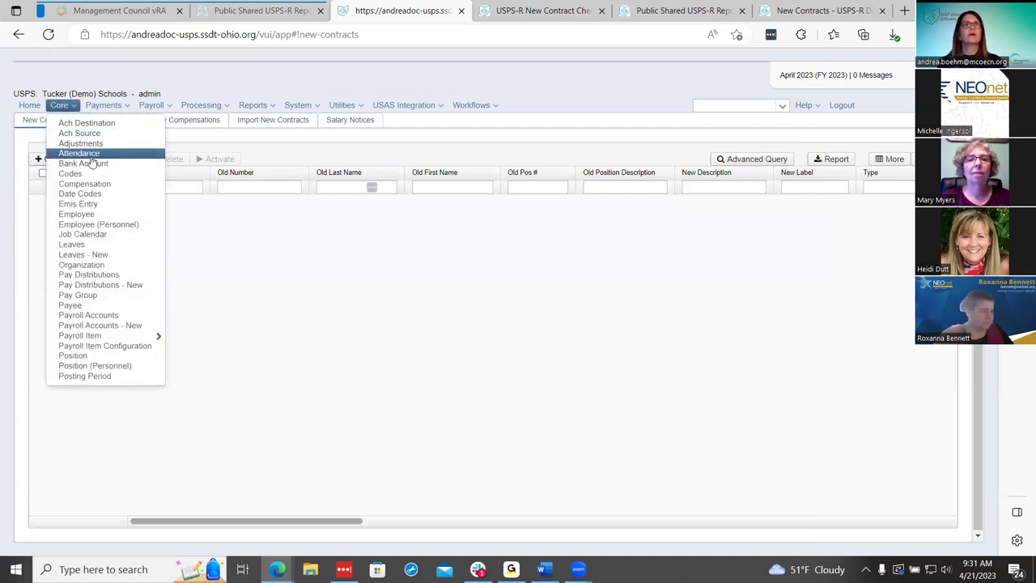
pyautogui.click(85, 184)
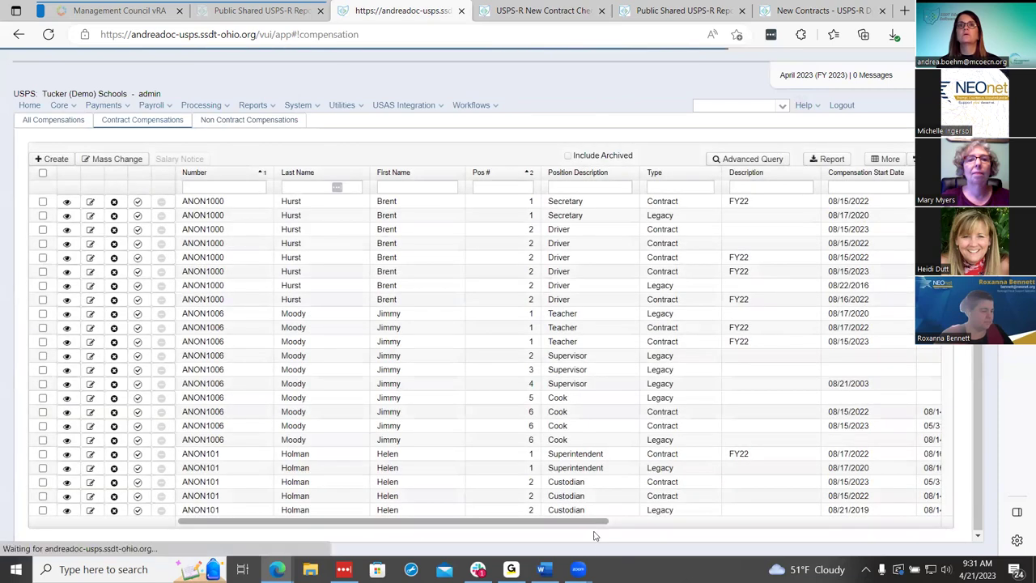
pyautogui.click(663, 522)
# Try filtering the contract compensations' Description column by FY24, and clear the filter
pyautogui.click(606, 189)
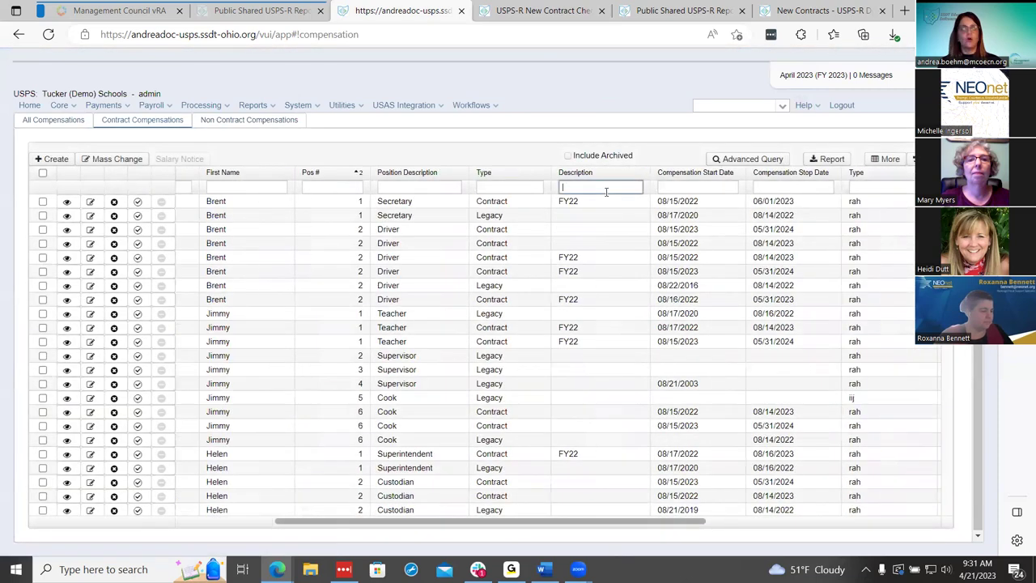
pyautogui.write('fy24')
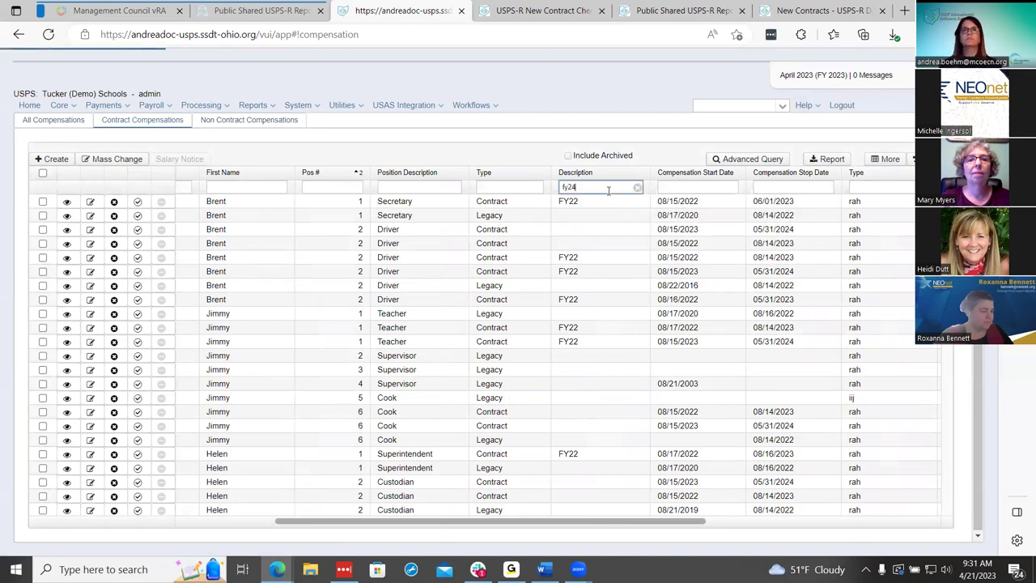
pyautogui.press('BackSpace')
pyautogui.press('BackSpace')
pyautogui.press('BackSpace')
pyautogui.press('BackSpace')
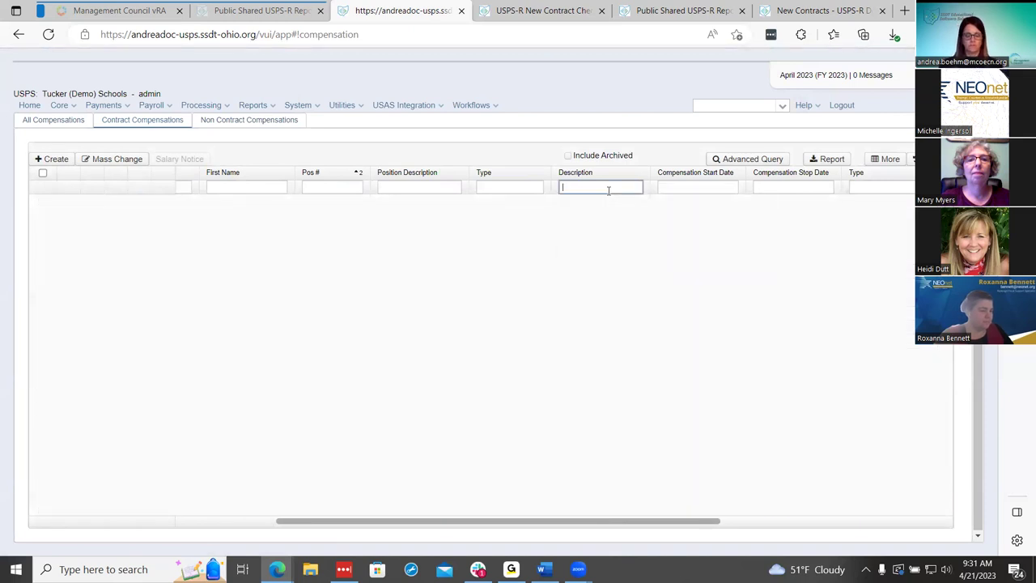
pyautogui.write('FY=24')
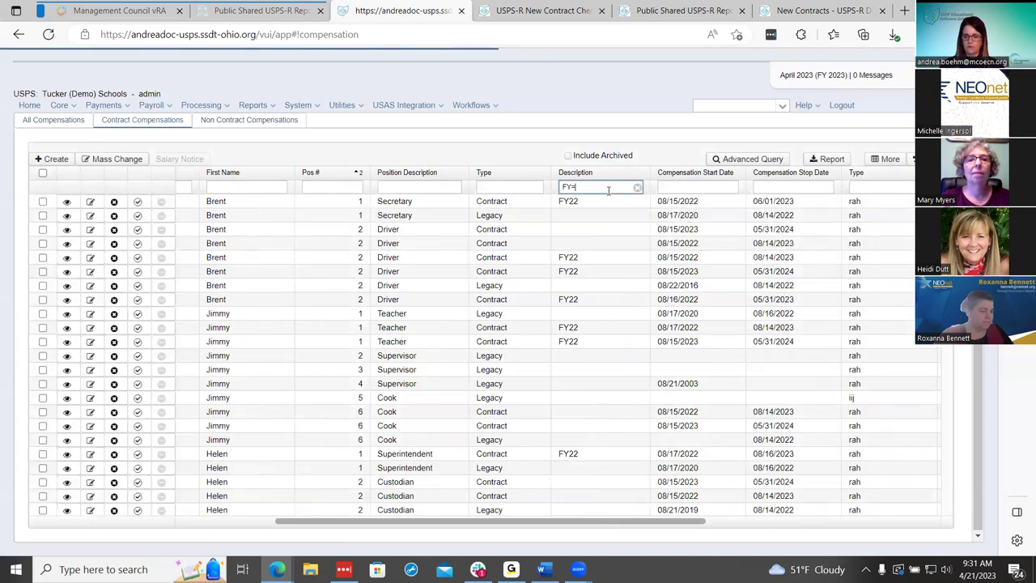
pyautogui.press('BackSpace')
pyautogui.press('BackSpace')
pyautogui.press('BackSpace')
pyautogui.write('24')
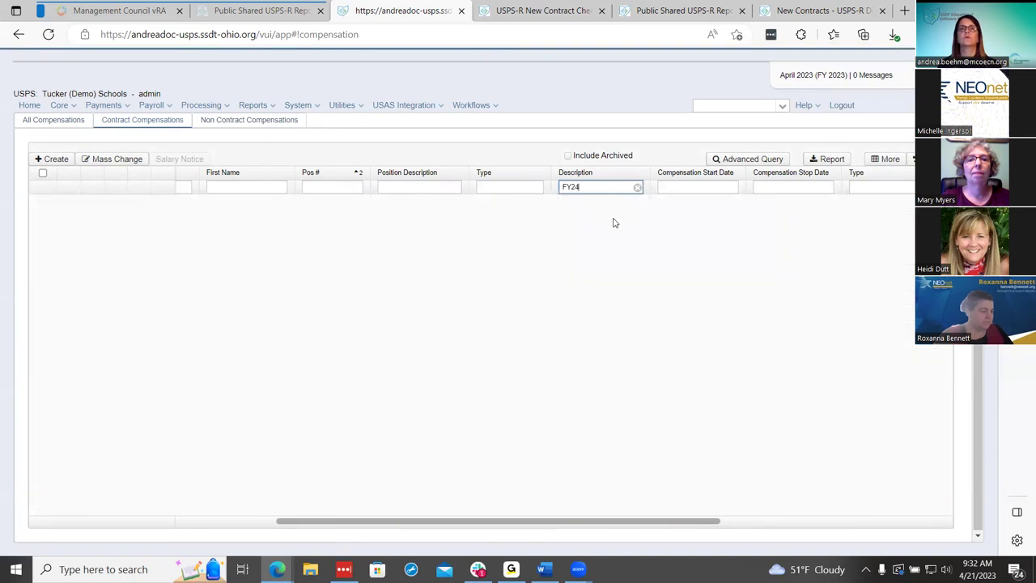
pyautogui.click(637, 187)
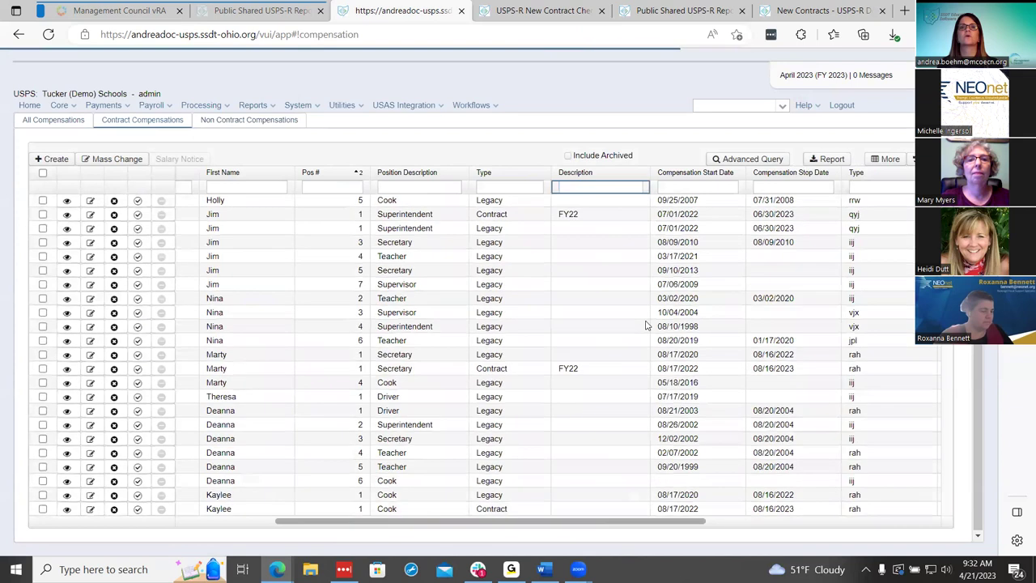
# Sort the contract compensations by Description and look through the records across to their Label column
pyautogui.click(597, 177)
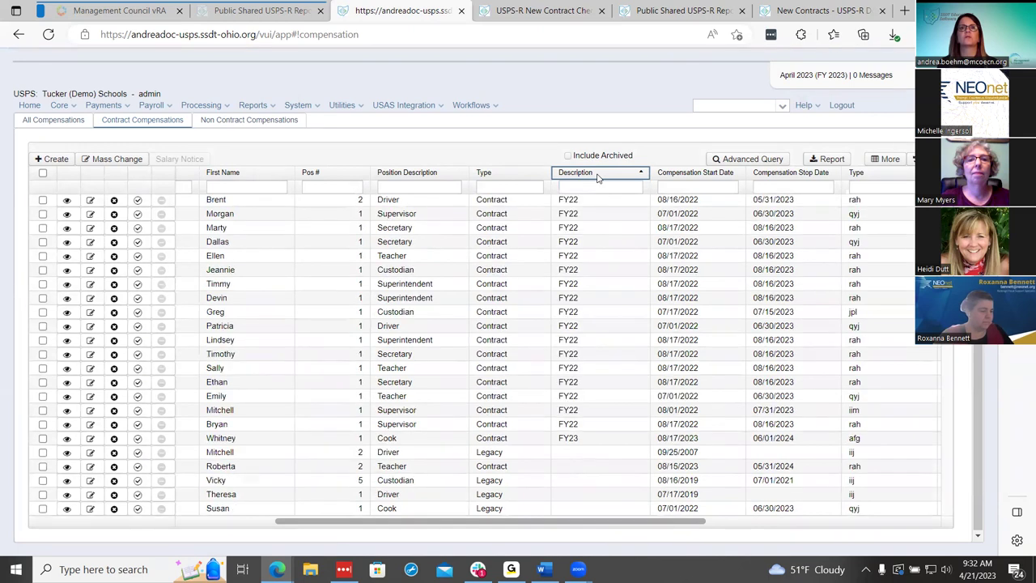
pyautogui.scroll(-15, 603, 327)
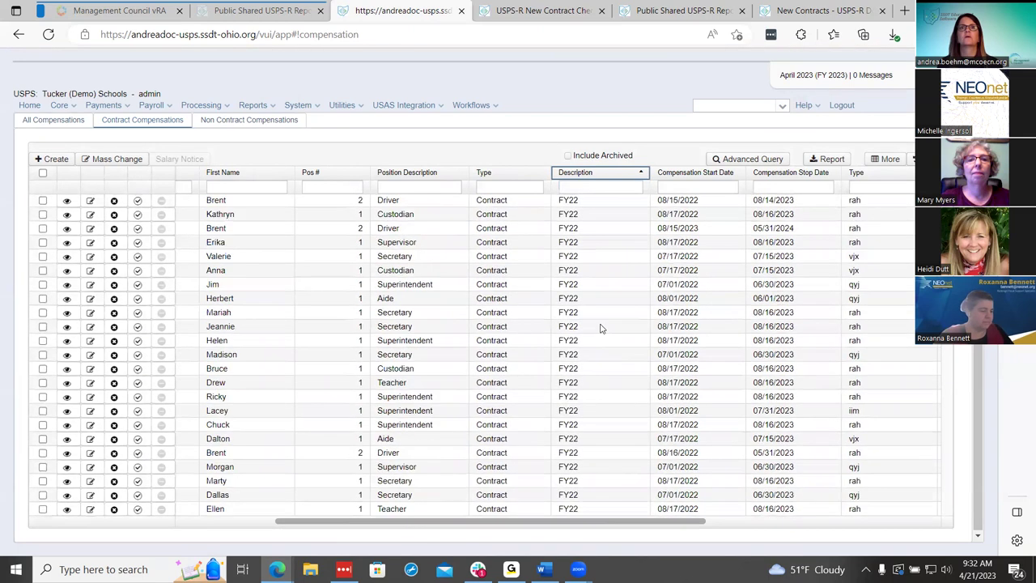
pyautogui.scroll(6, 613, 325)
pyautogui.scroll(-10, 615, 323)
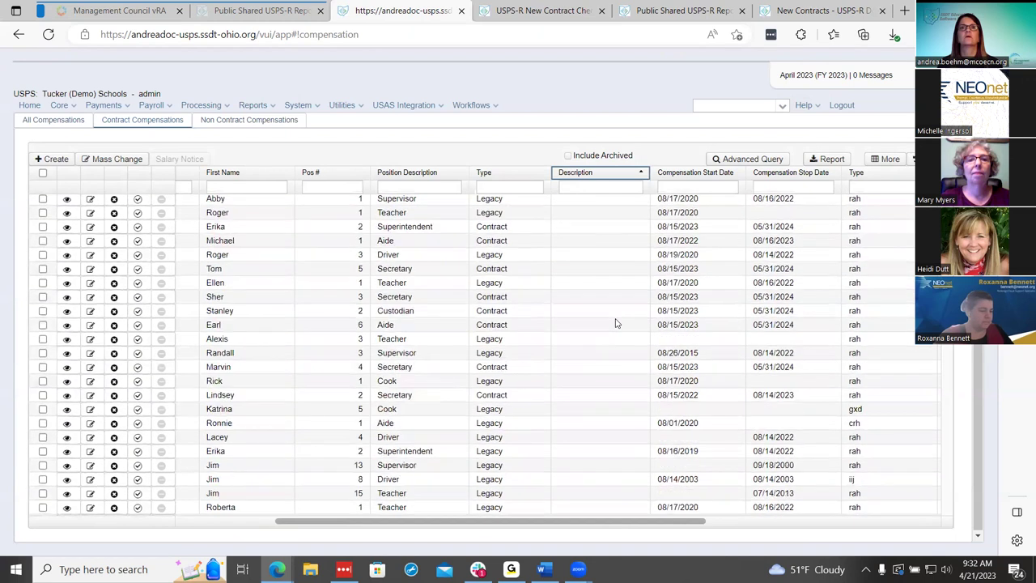
pyautogui.scroll(-5, 615, 323)
pyautogui.scroll(-5, 616, 324)
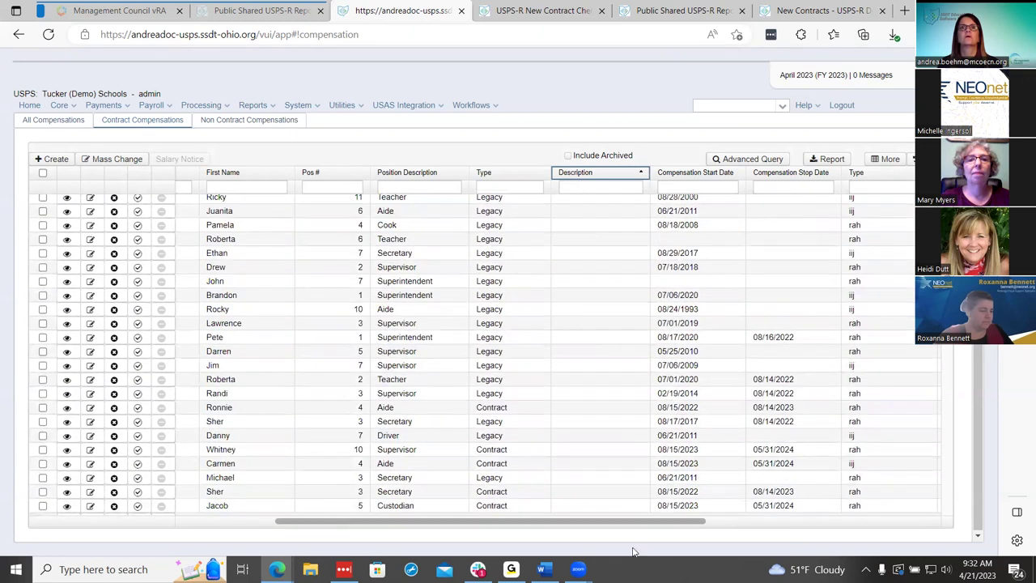
pyautogui.moveTo(626, 521); pyautogui.dragTo(914, 516)
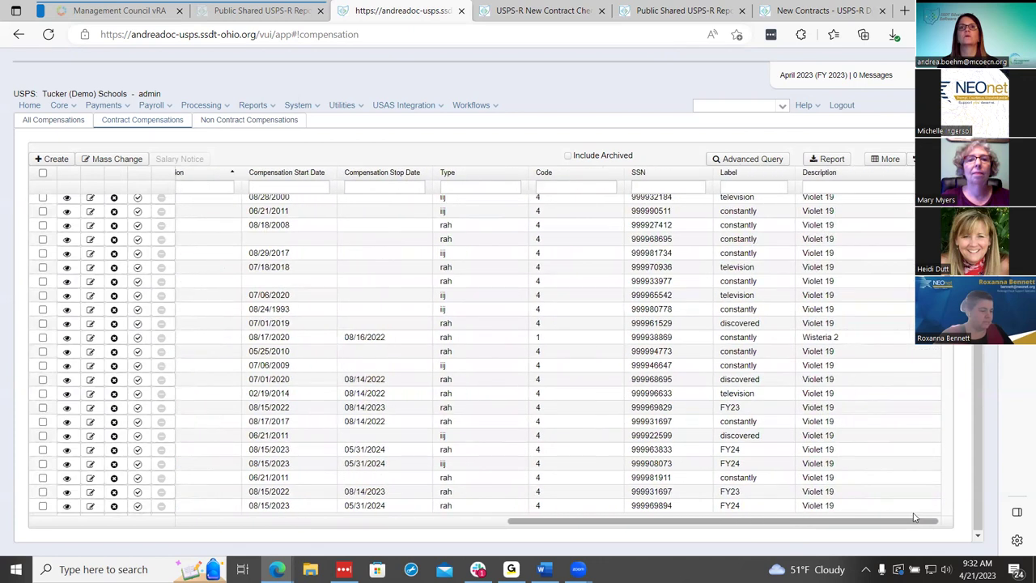
# Review the compensation fields available in the grid's column selection, and close it without changing any columns
pyautogui.click(890, 159)
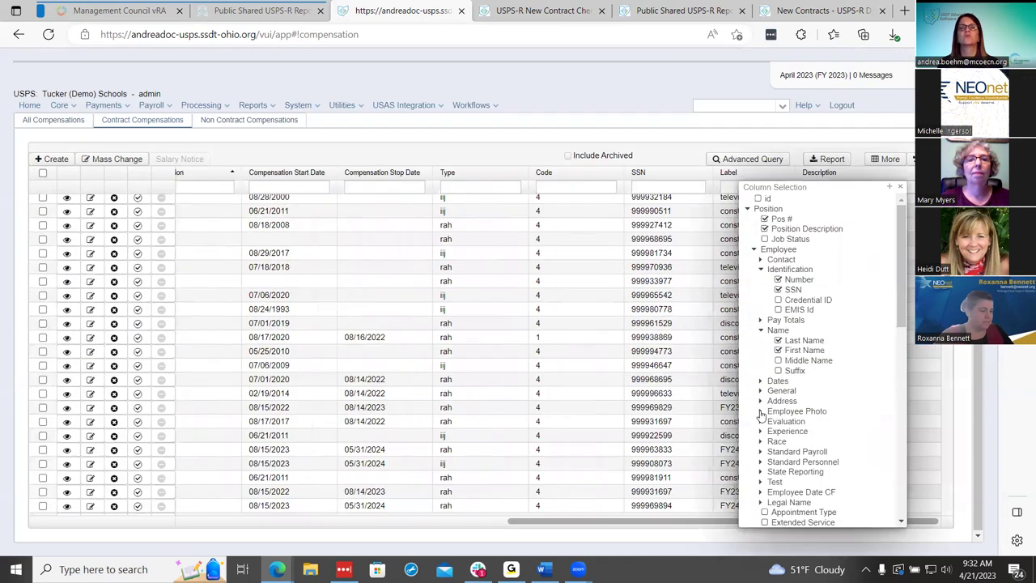
pyautogui.scroll(-8, 773, 437)
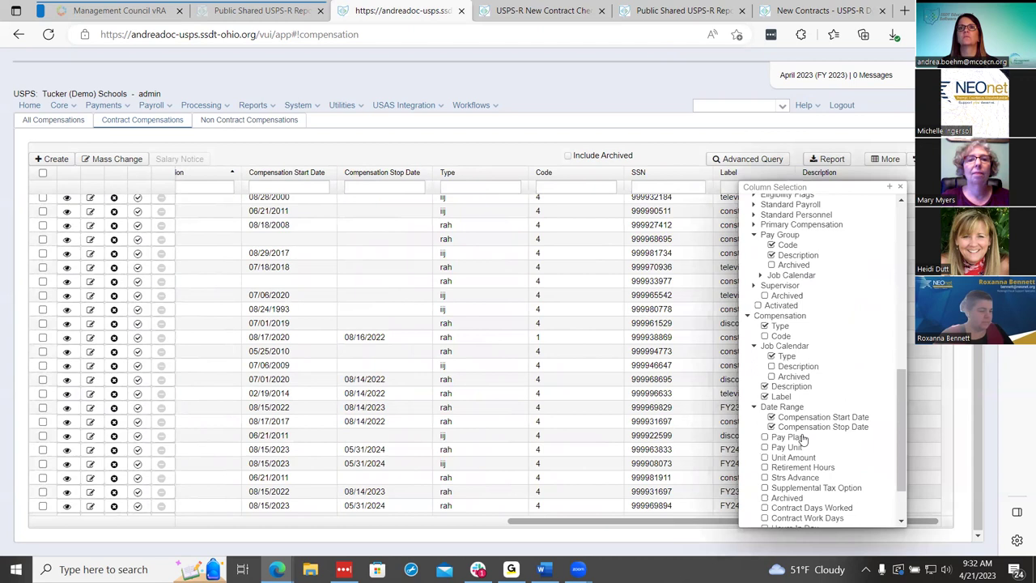
pyautogui.scroll(-2, 821, 423)
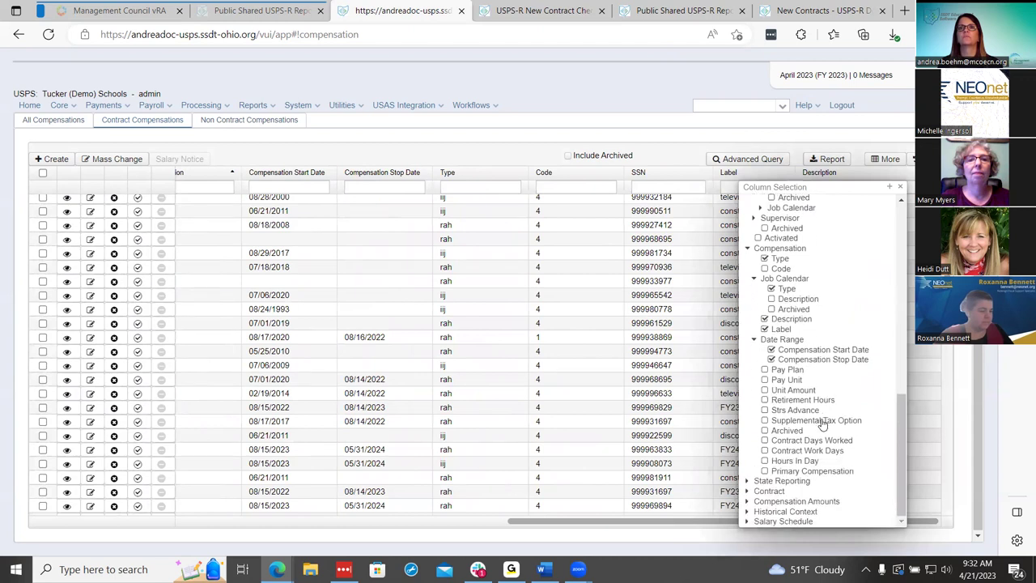
pyautogui.scroll(1, 798, 389)
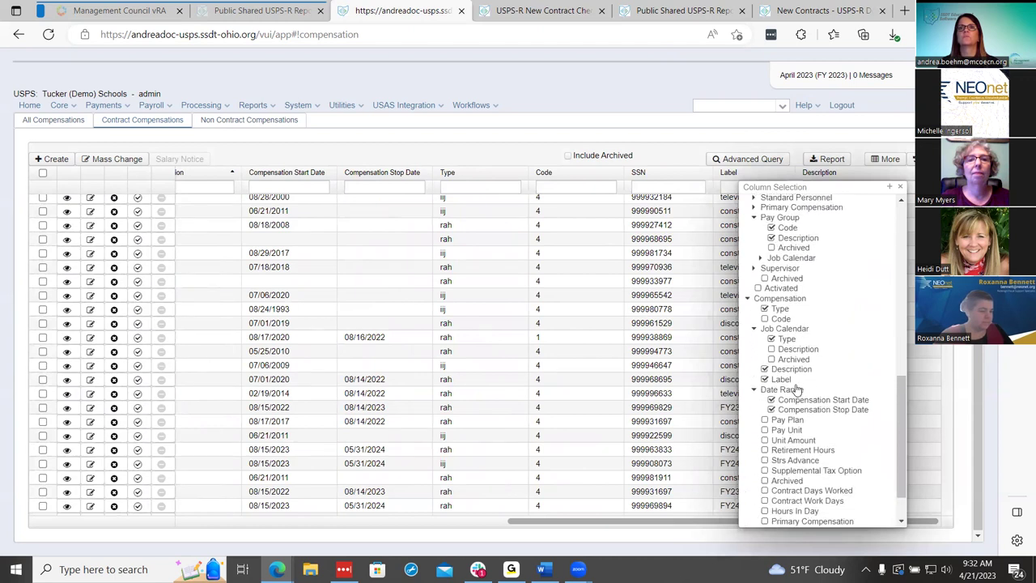
pyautogui.scroll(1, 798, 389)
pyautogui.scroll(1, 795, 377)
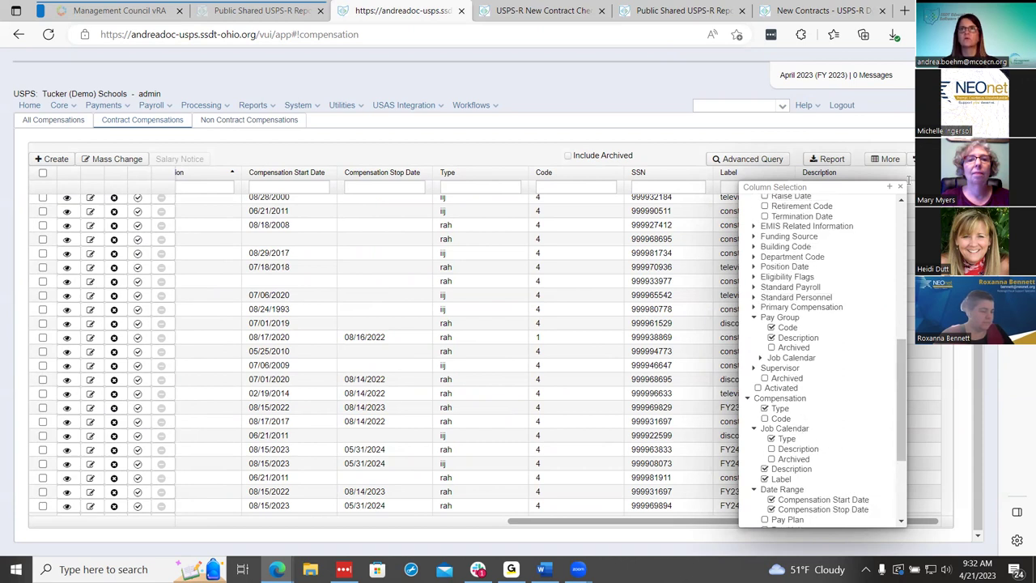
pyautogui.click(900, 187)
# Filter the contract compensations' Label column by FY24 and look over the matching records
pyautogui.click(769, 188)
pyautogui.write('FY24')
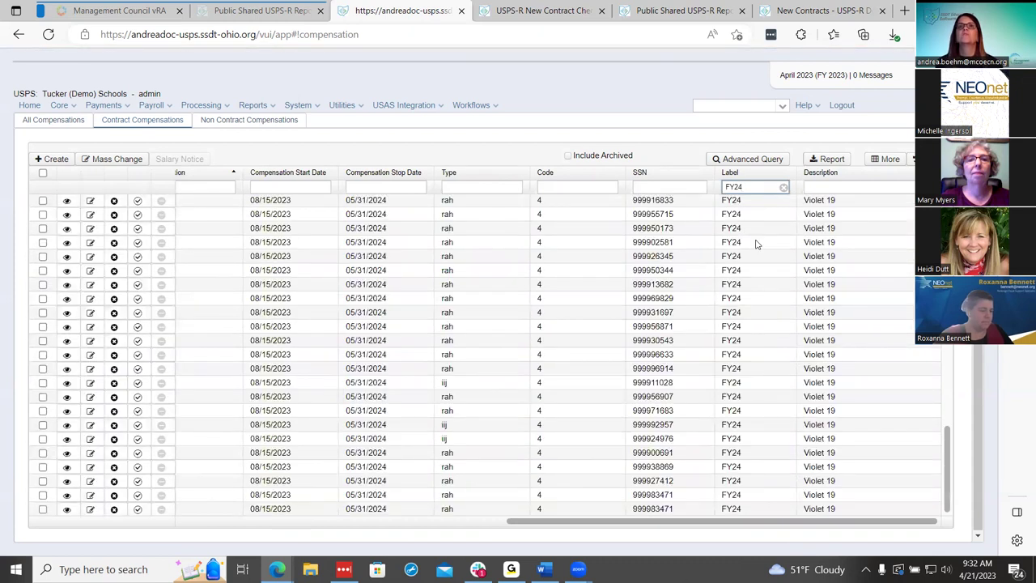
pyautogui.scroll(10, 761, 275)
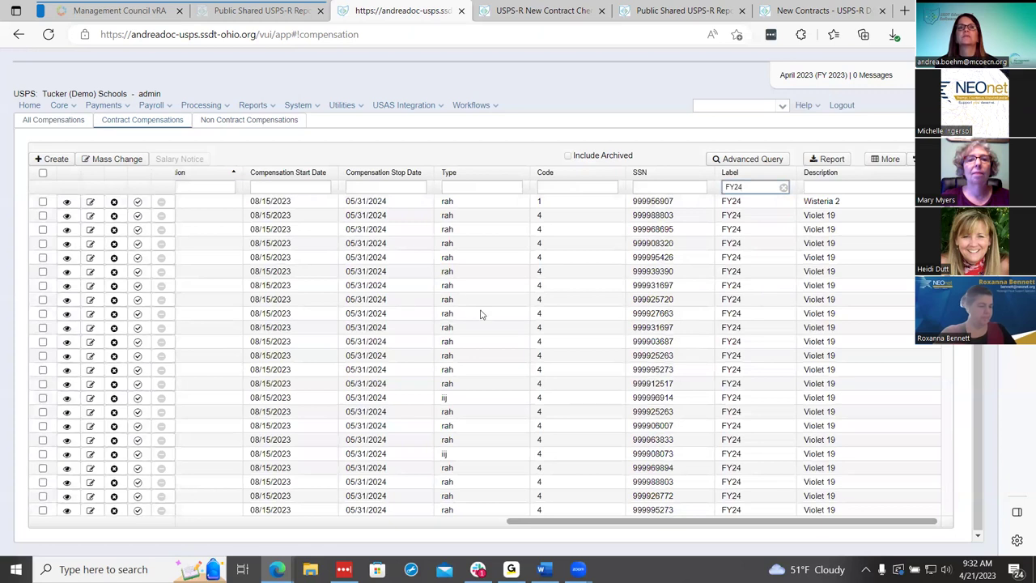
pyautogui.moveTo(597, 525); pyautogui.dragTo(151, 526)
pyautogui.click(611, 522)
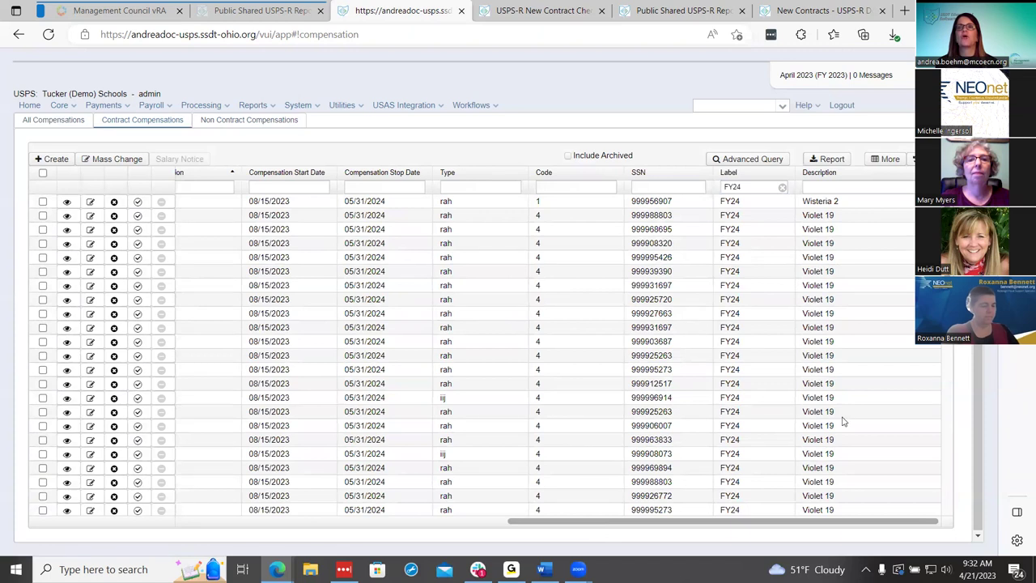
# View the report options for the filtered compensations, and close them without generating a report
pyautogui.click(826, 159)
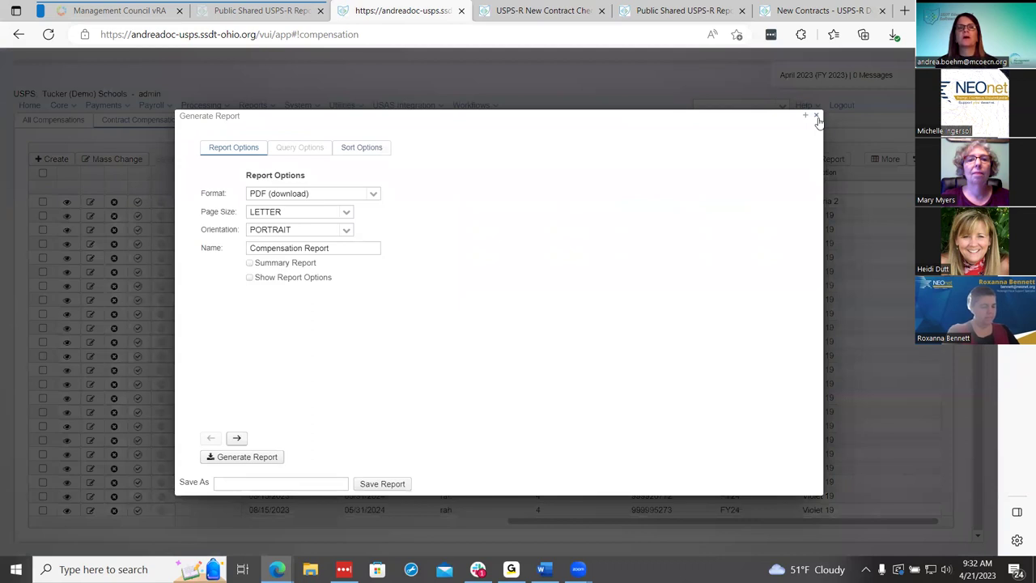
pyautogui.click(818, 118)
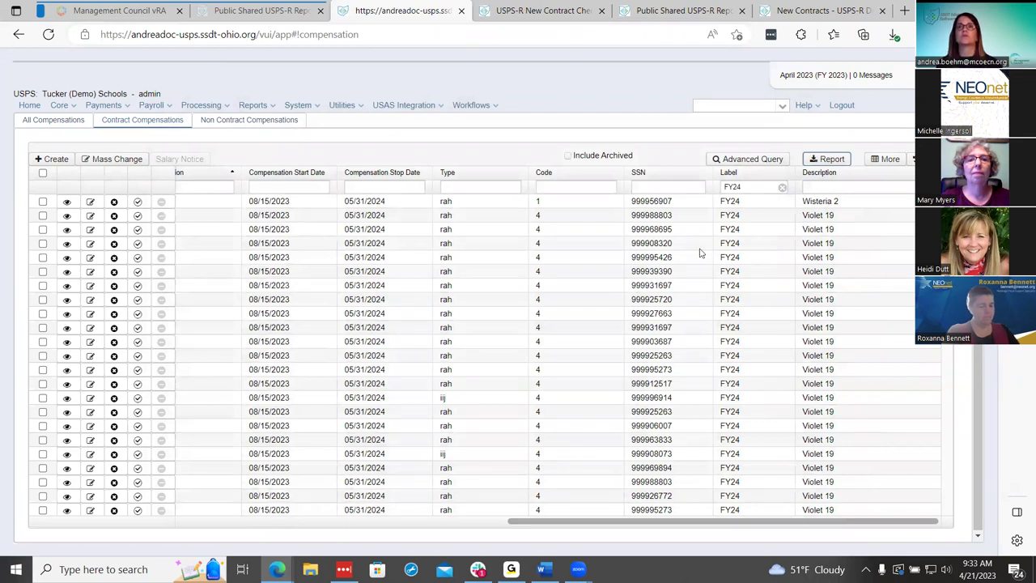
# Look through the FY24 contract compensations and return to the employee number and name columns
pyautogui.scroll(-10, 707, 418)
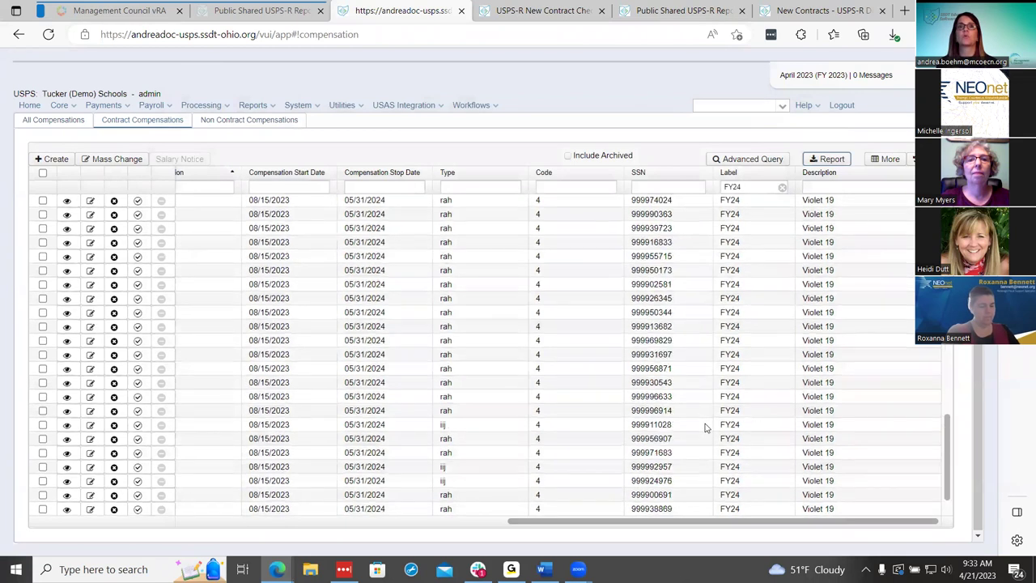
pyautogui.scroll(5, 705, 426)
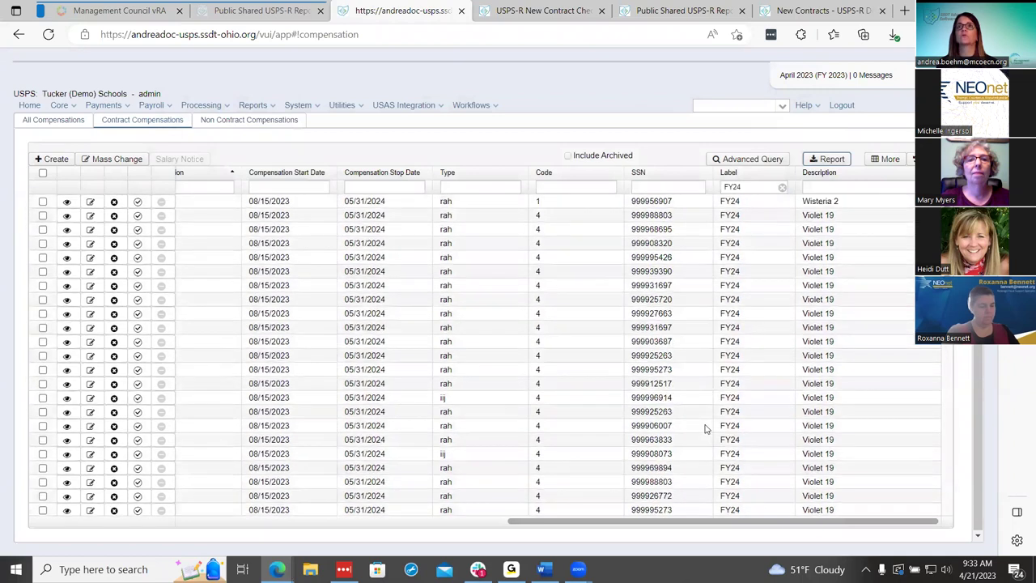
pyautogui.click(566, 524)
pyautogui.moveTo(566, 524); pyautogui.dragTo(336, 527)
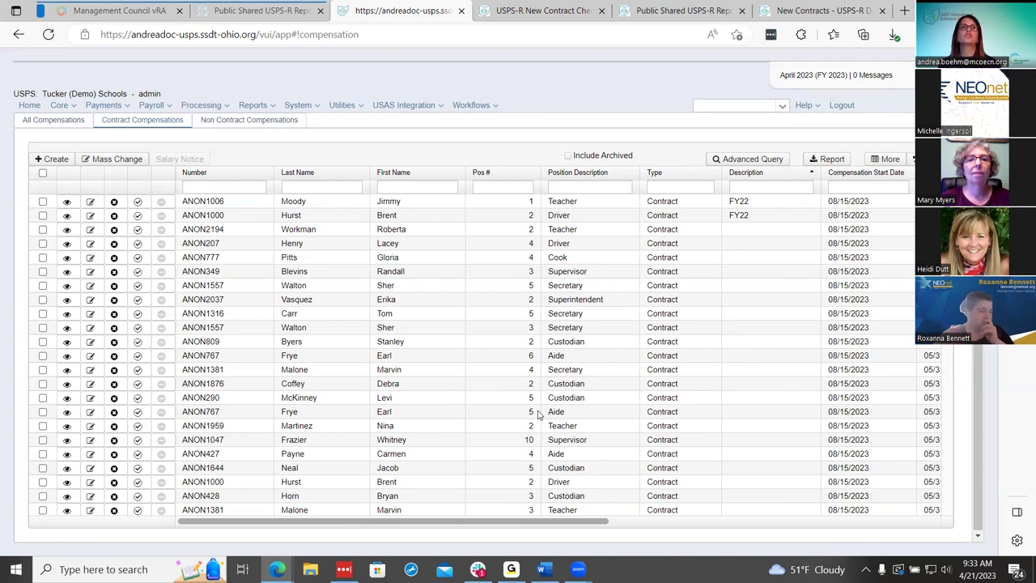
# Go to New Contracts processing and view its Mass Copy Compensations and Import New Contracts options
pyautogui.click(169, 107)
pyautogui.click(217, 106)
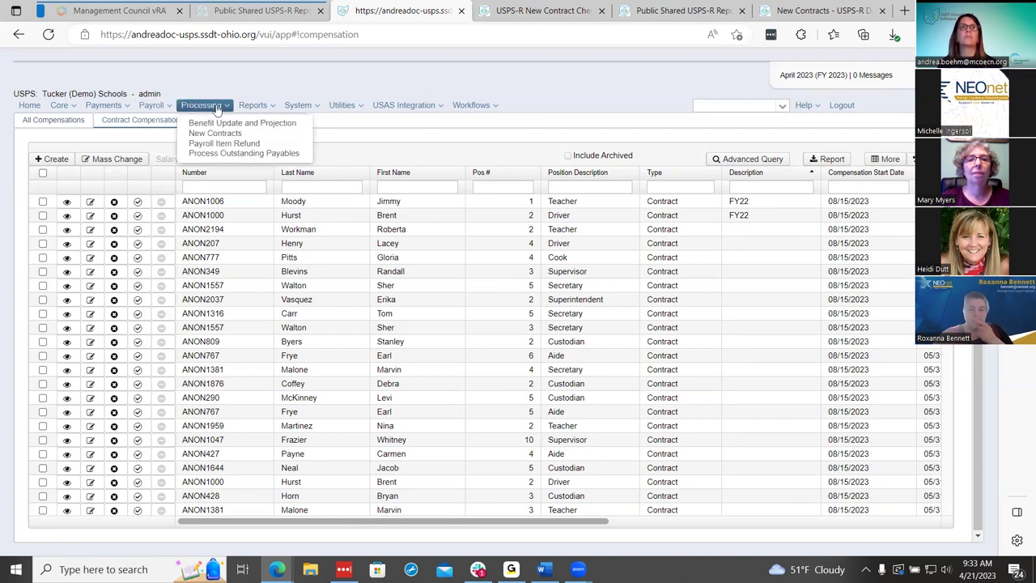
pyautogui.click(221, 136)
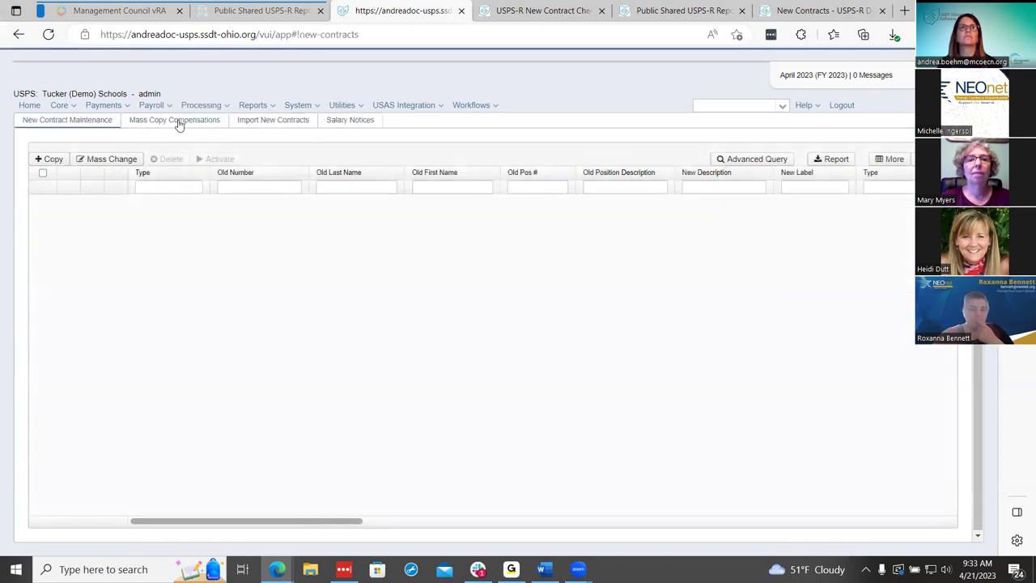
pyautogui.click(179, 122)
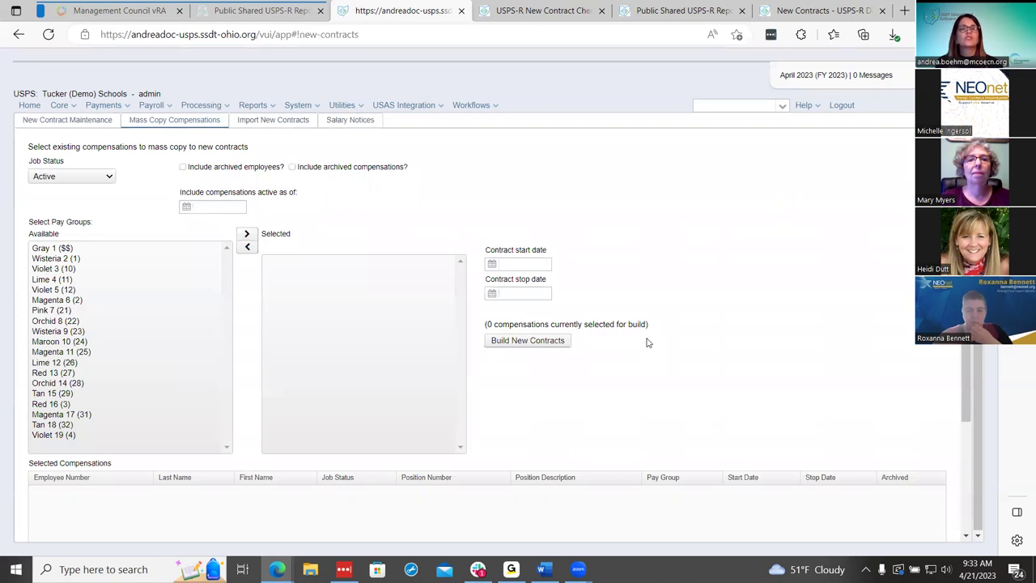
pyautogui.click(278, 119)
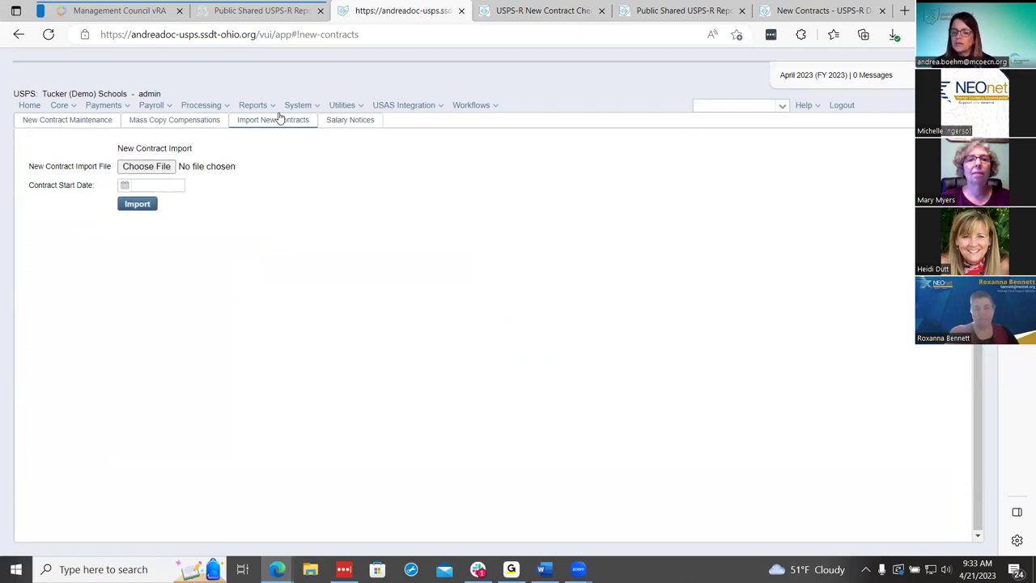
# Switch to the USPS-R documentation wiki and go to the Import New Contracts section of the New Contracts page
pyautogui.click(539, 9)
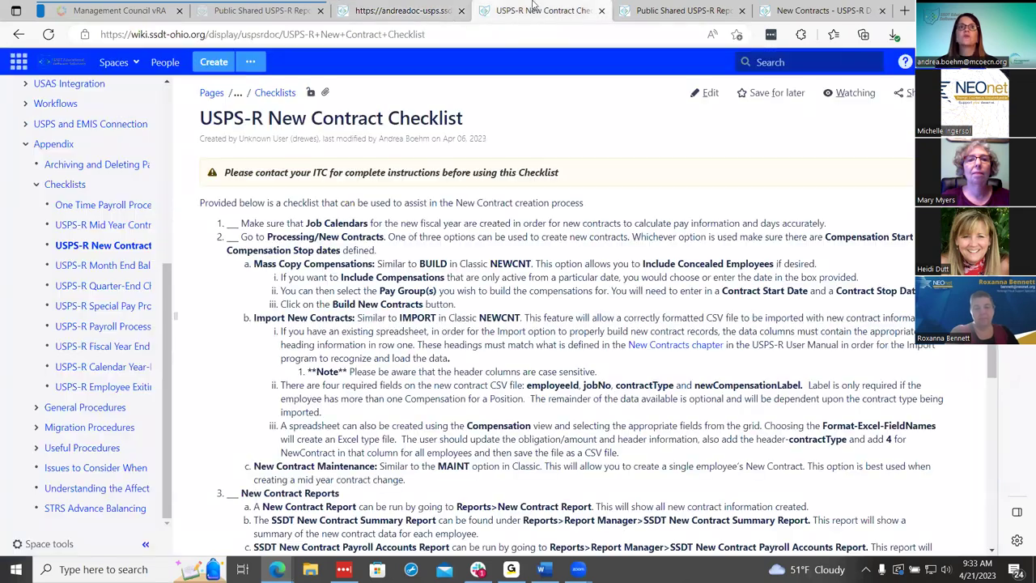
pyautogui.moveTo(785, 8); pyautogui.dragTo(510, 10)
pyautogui.click(89, 315)
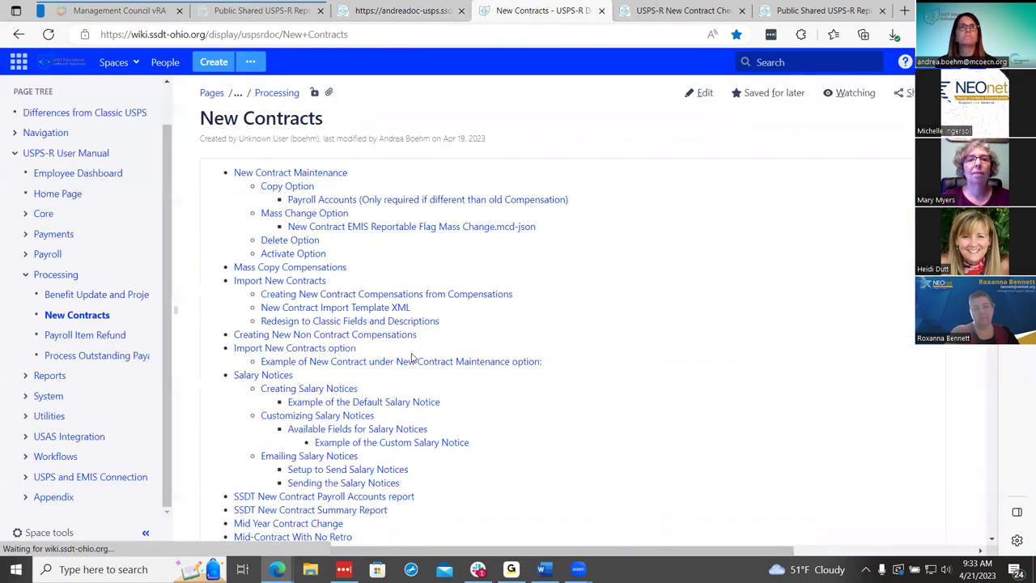
pyautogui.scroll(-2, 409, 356)
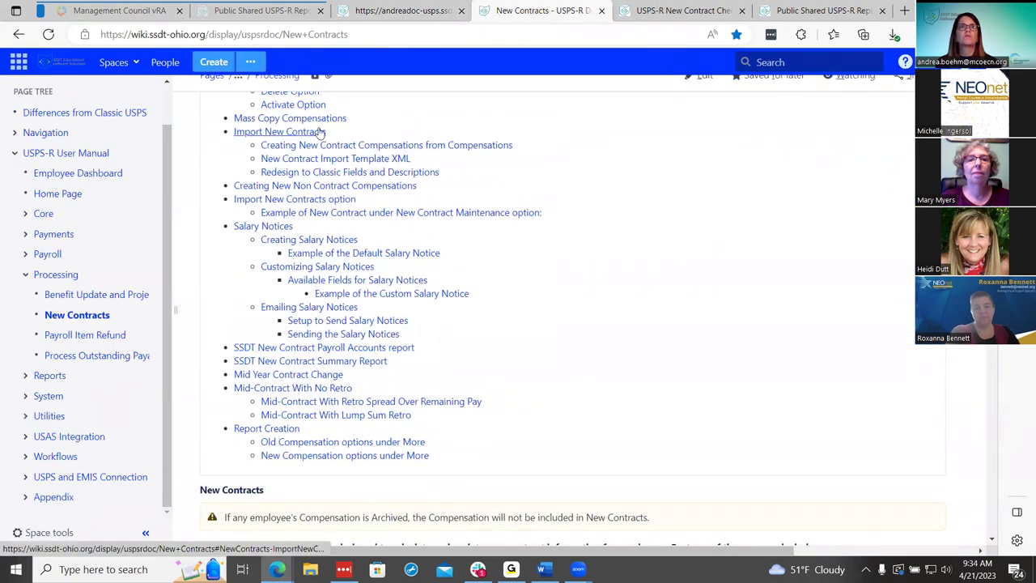
pyautogui.click(306, 137)
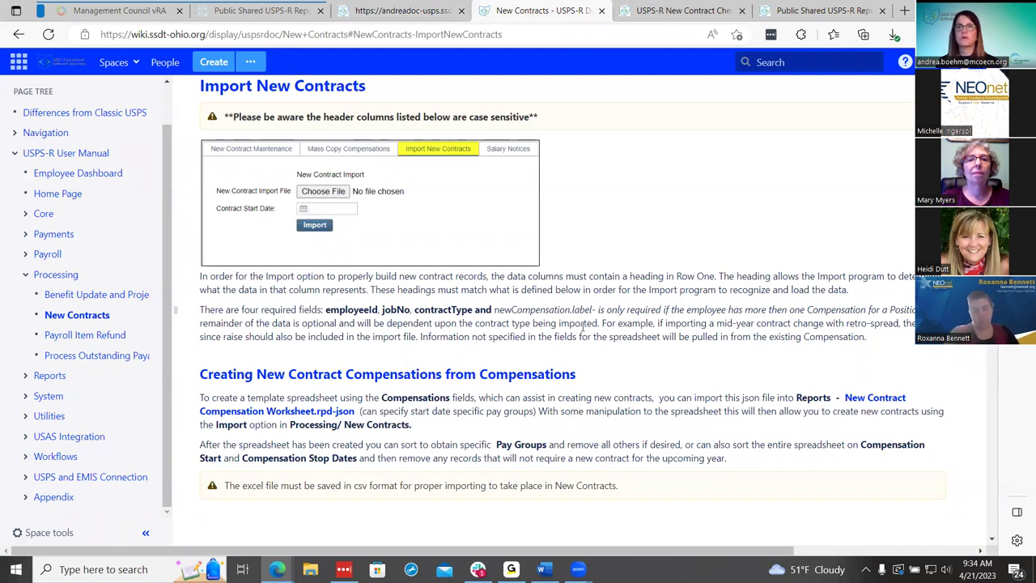
# Read the import instructions and the Redesign to Classic Fields and Descriptions table, including the contract types and the pay plan row
pyautogui.scroll(-3, 583, 327)
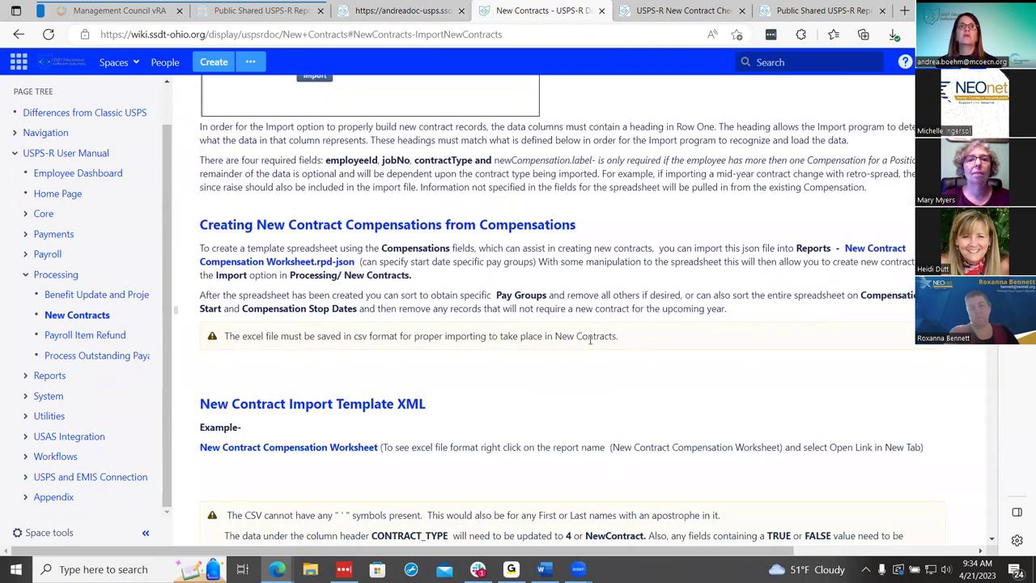
pyautogui.scroll(-12, 586, 374)
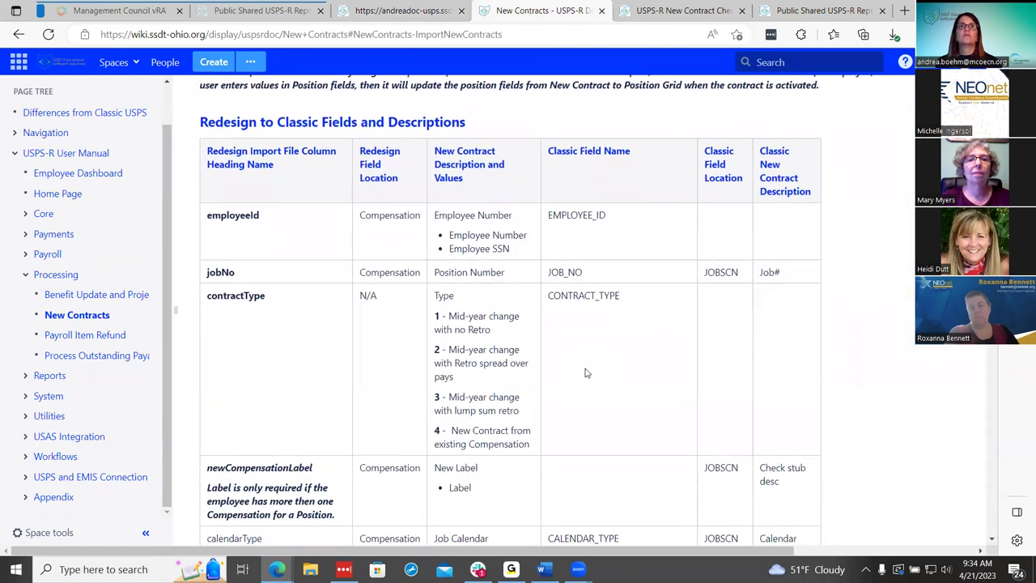
pyautogui.scroll(-1, 587, 374)
pyautogui.scroll(2, 587, 373)
pyautogui.scroll(-1, 587, 373)
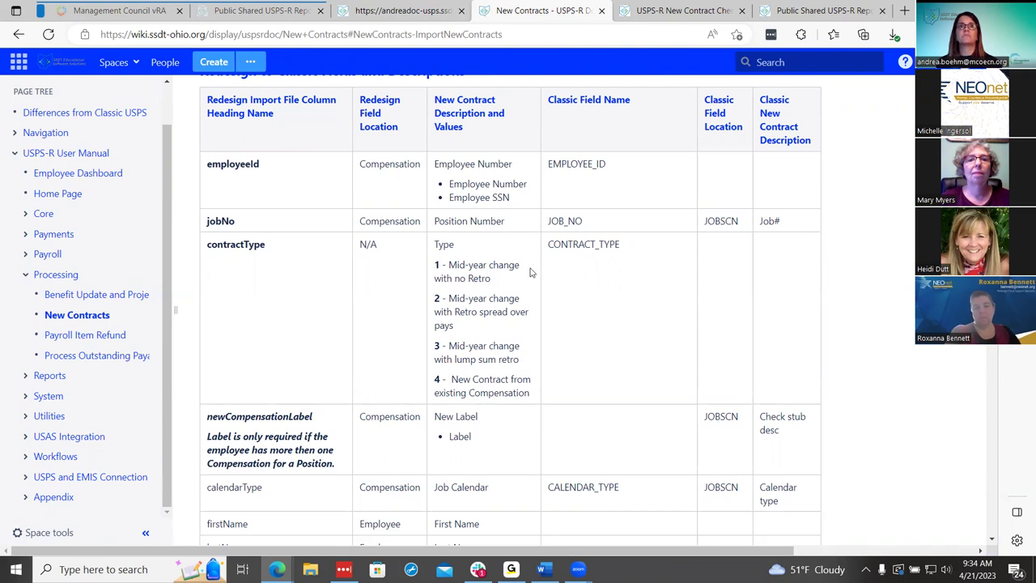
pyautogui.scroll(-3, 532, 292)
pyautogui.scroll(-2, 532, 293)
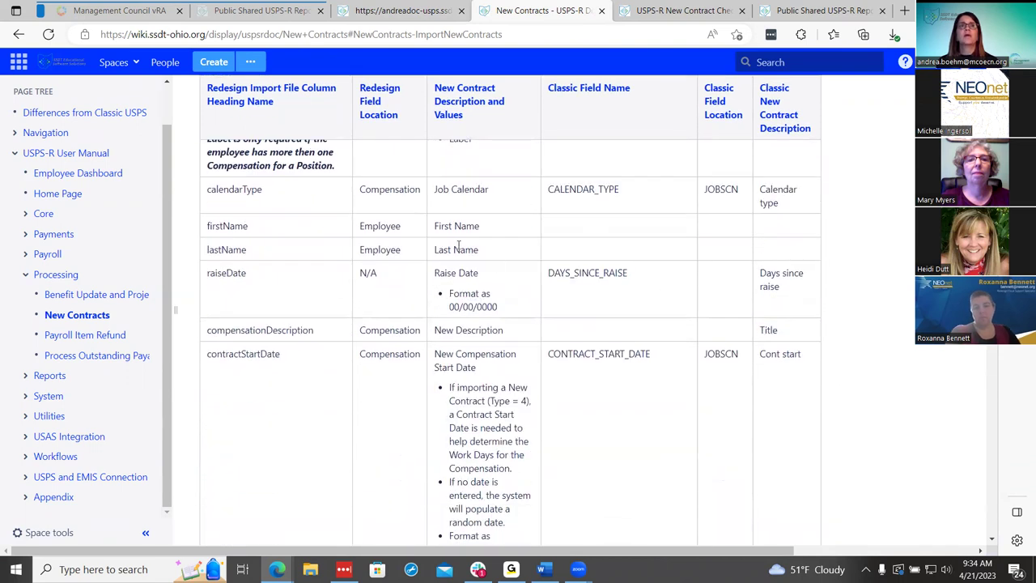
pyautogui.scroll(3, 458, 245)
pyautogui.scroll(4, 293, 364)
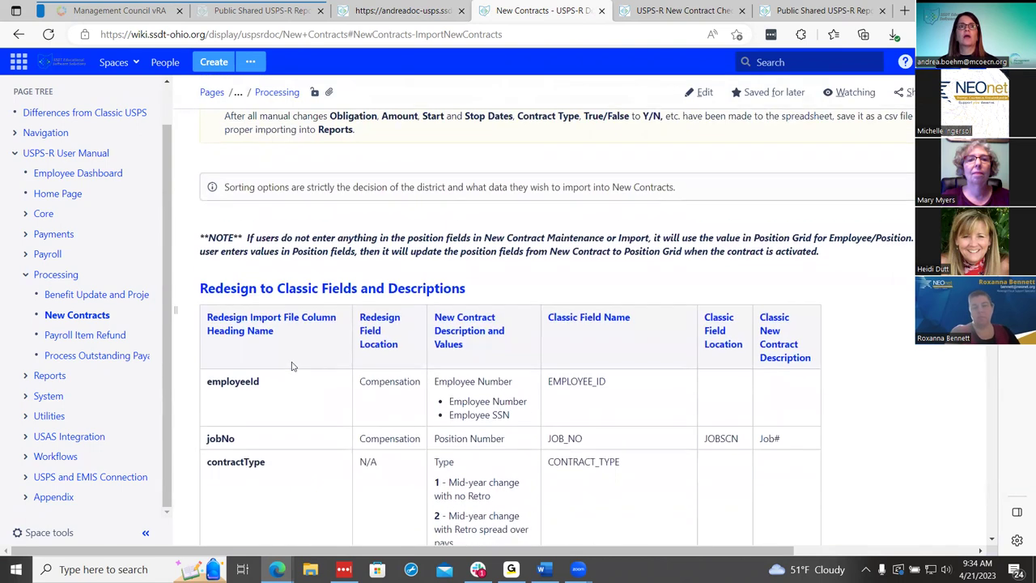
pyautogui.scroll(-3, 293, 364)
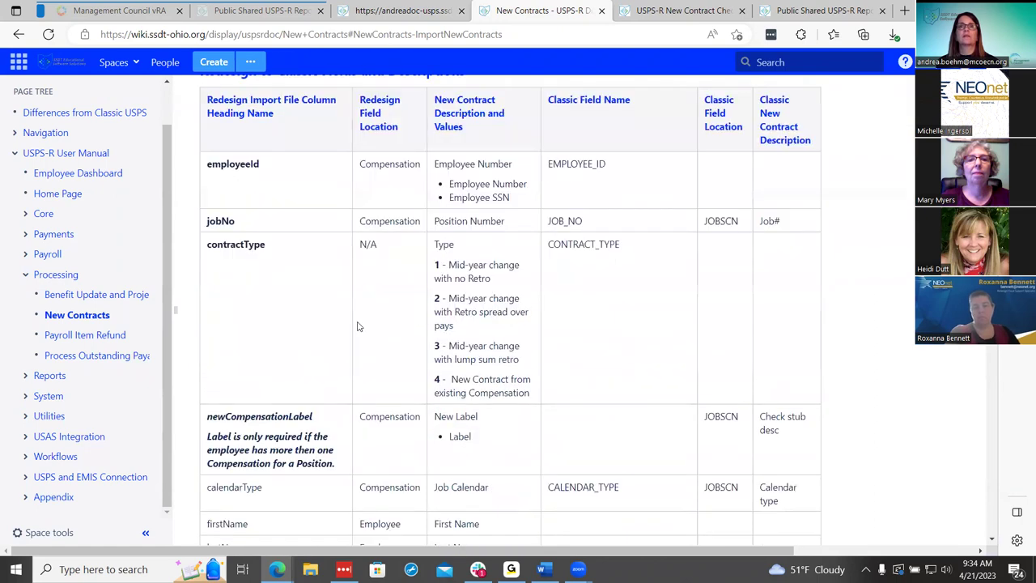
pyautogui.scroll(-10, 358, 324)
pyautogui.scroll(-2, 359, 324)
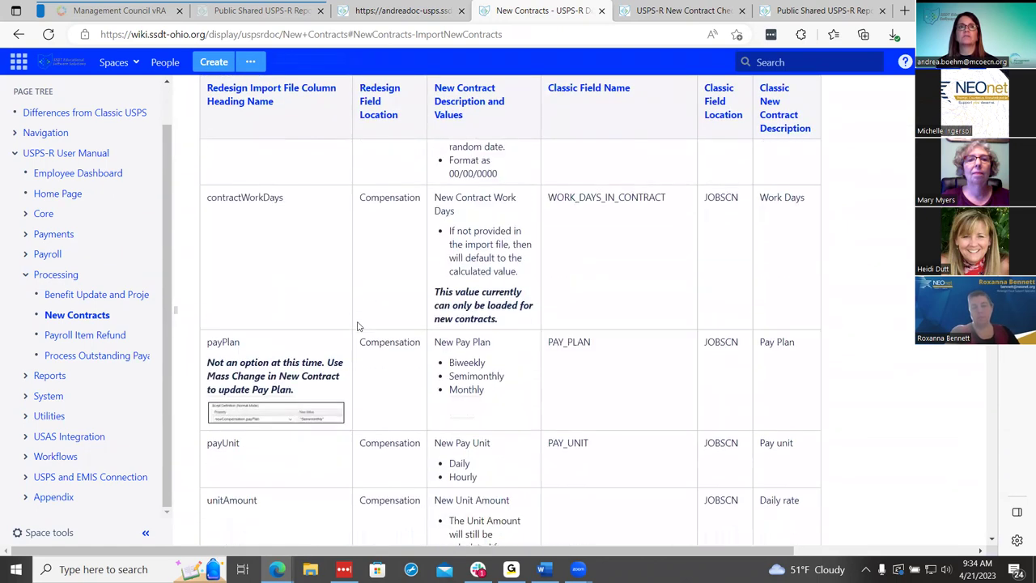
# Look back over the Mass Copy Compensations documentation and examine the required import column headings in the field table
pyautogui.scroll(10, 372, 331)
pyautogui.scroll(20, 385, 336)
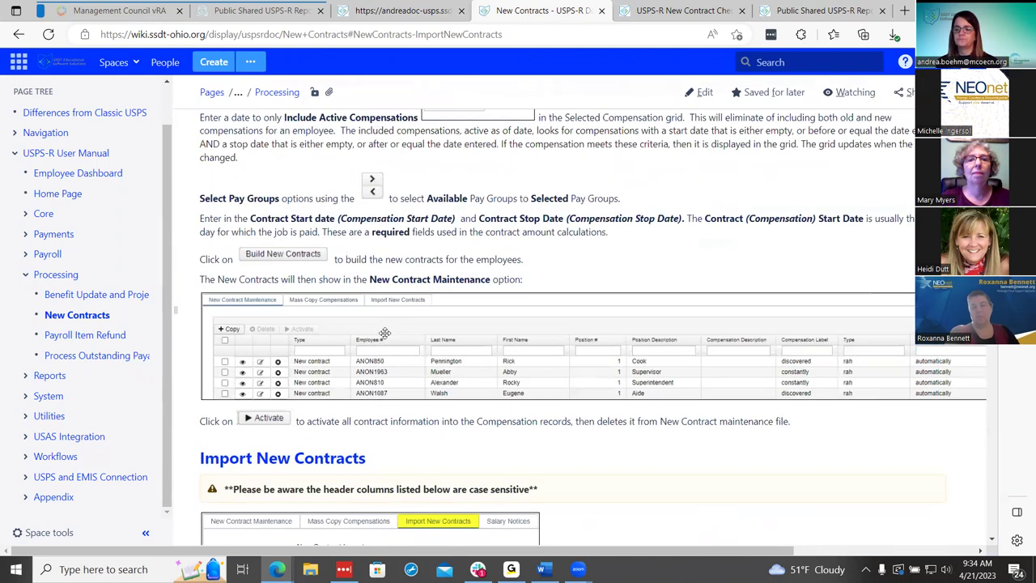
pyautogui.scroll(-5, 385, 337)
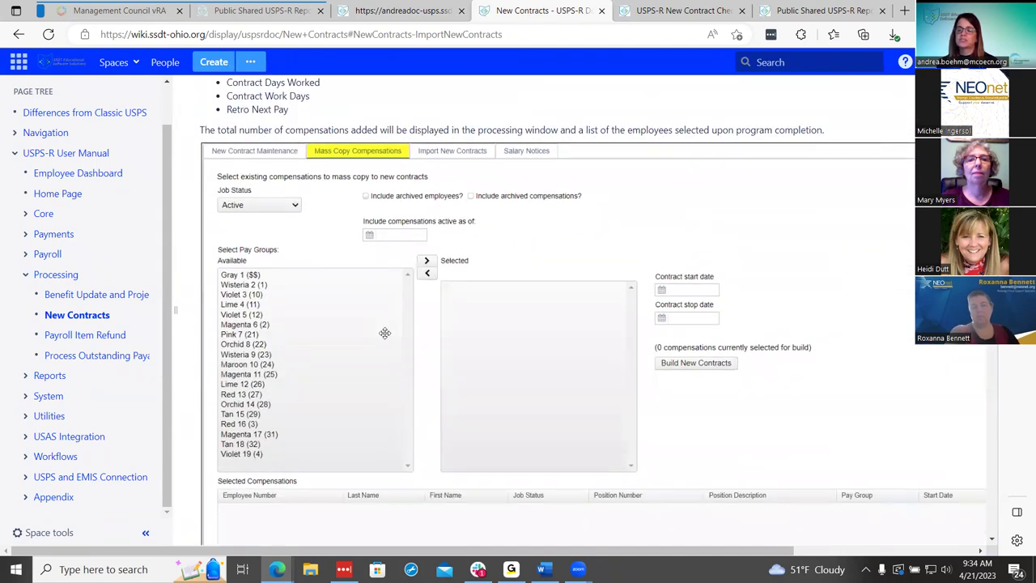
pyautogui.scroll(-20, 385, 333)
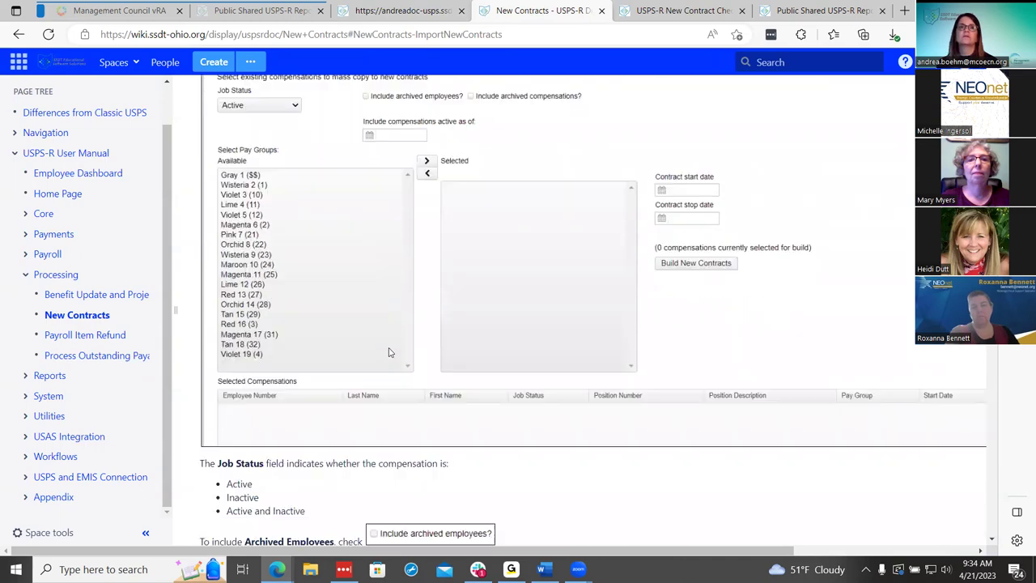
pyautogui.scroll(-4, 389, 351)
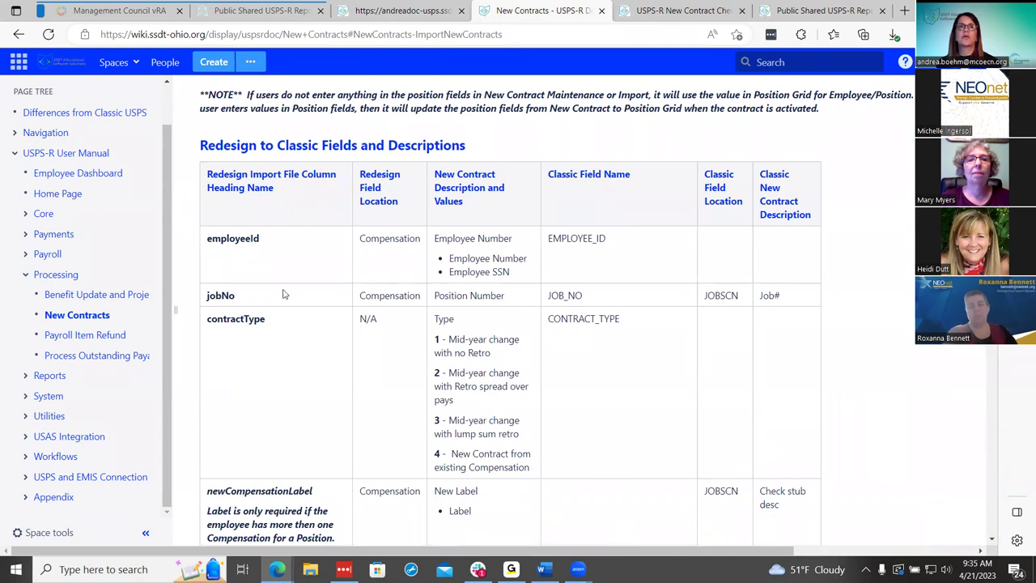
pyautogui.scroll(-2, 310, 331)
pyautogui.scroll(1, 277, 229)
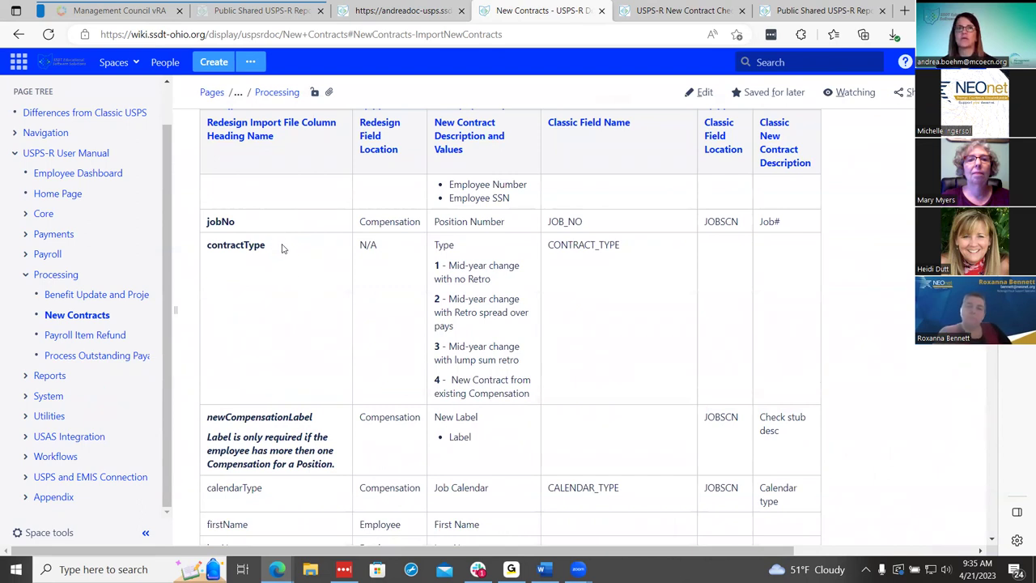
pyautogui.scroll(-3, 370, 399)
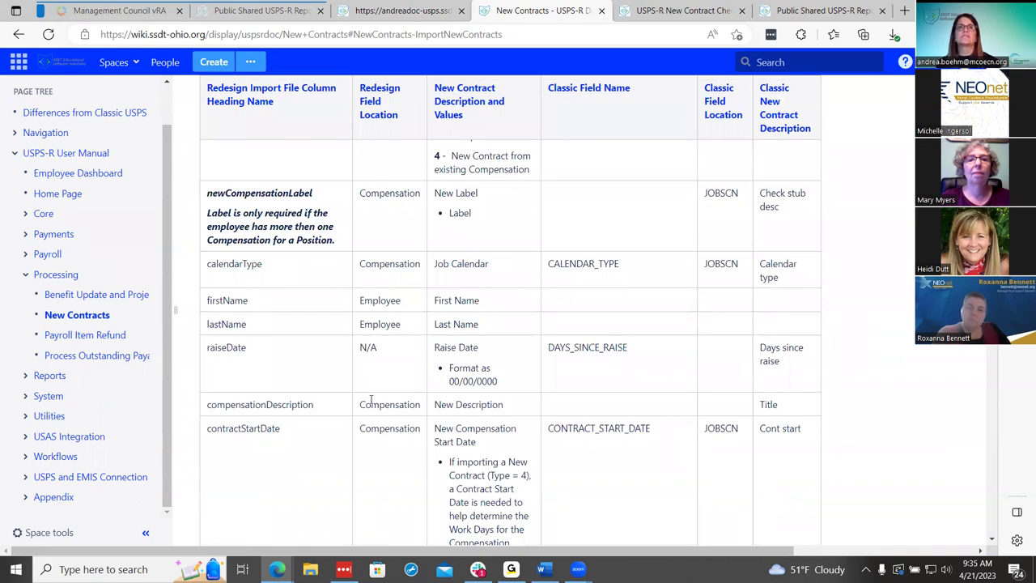
pyautogui.scroll(-2, 370, 399)
# Return to the Import New Contracts instructions and locate the New Contract Compensation Worksheet report definition
pyautogui.scroll(15, 370, 398)
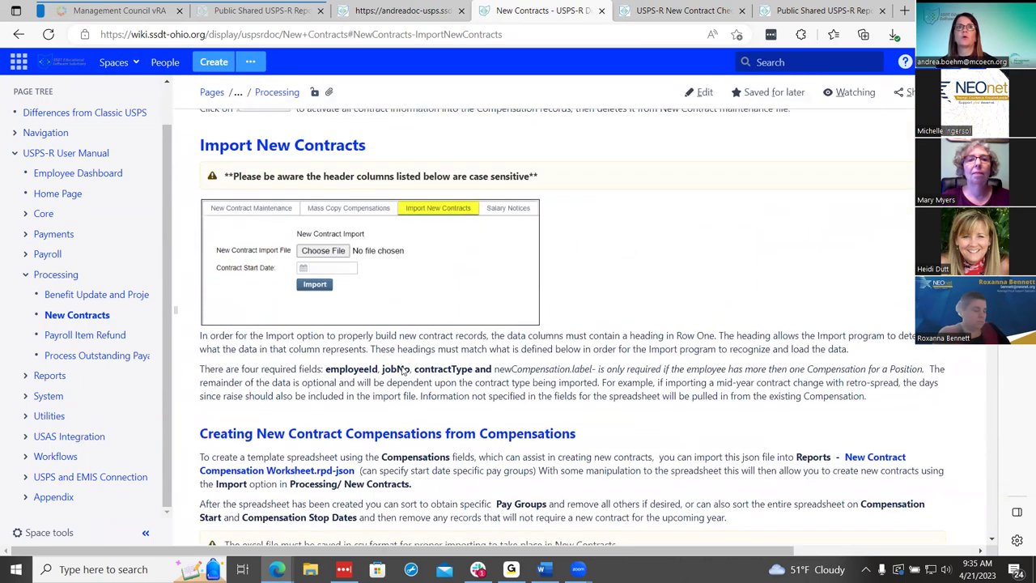
pyautogui.scroll(2, 402, 369)
pyautogui.scroll(-3, 402, 367)
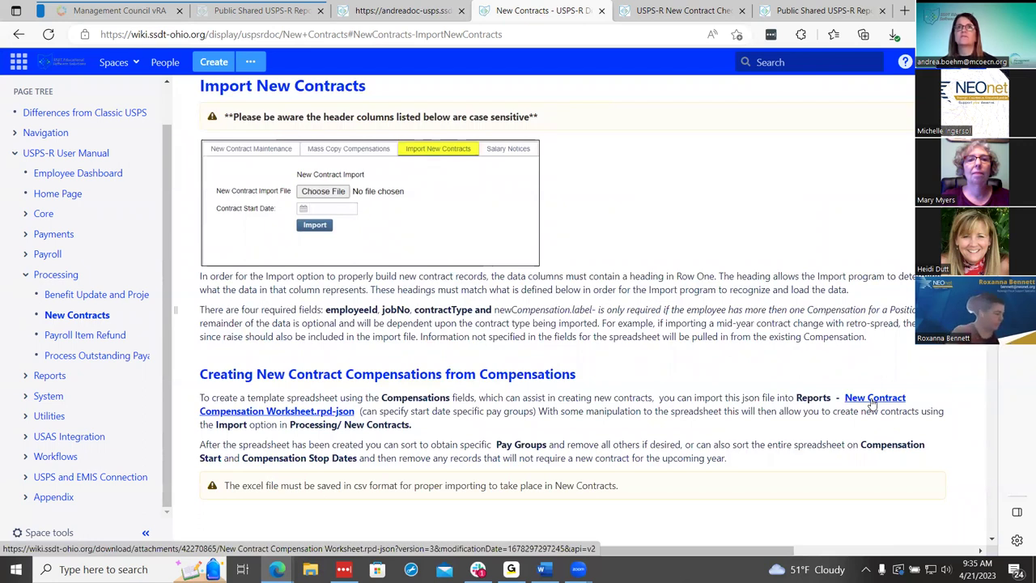
# Switch back to USPS-R, load the New Contract Compensation Worksheet report from the Report Manager and show its configured filters
pyautogui.click(404, 10)
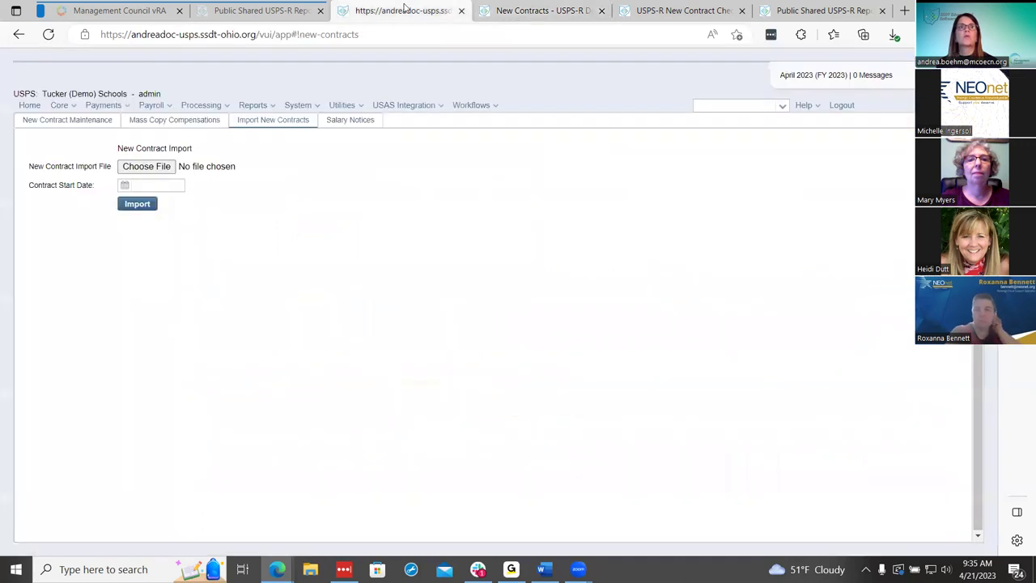
pyautogui.click(254, 106)
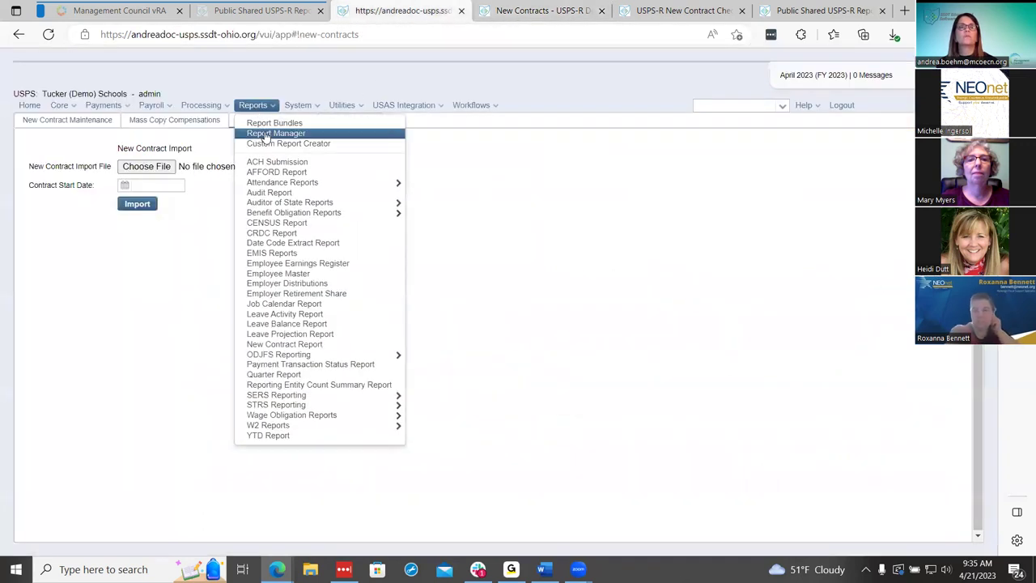
pyautogui.click(266, 134)
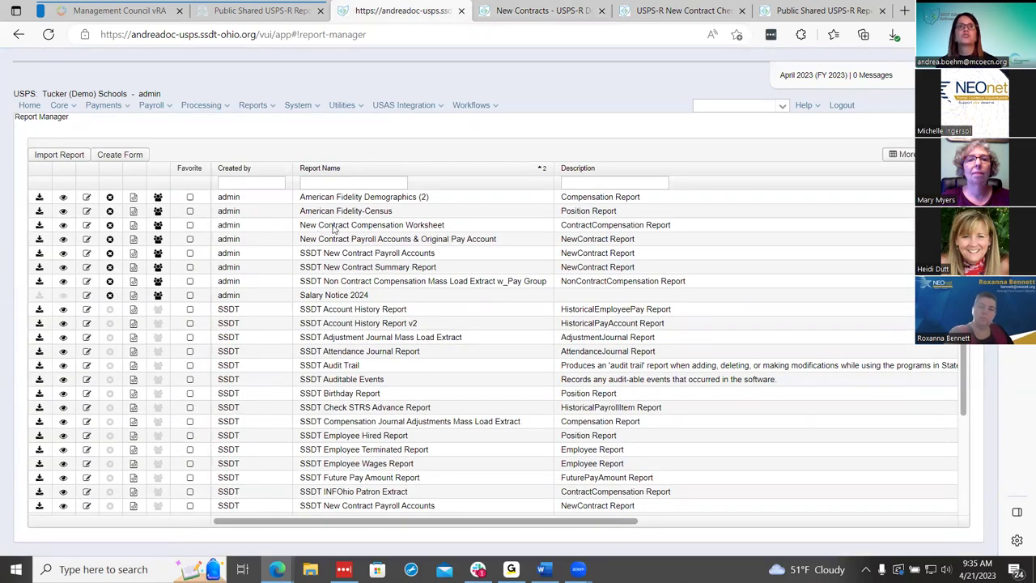
pyautogui.click(63, 225)
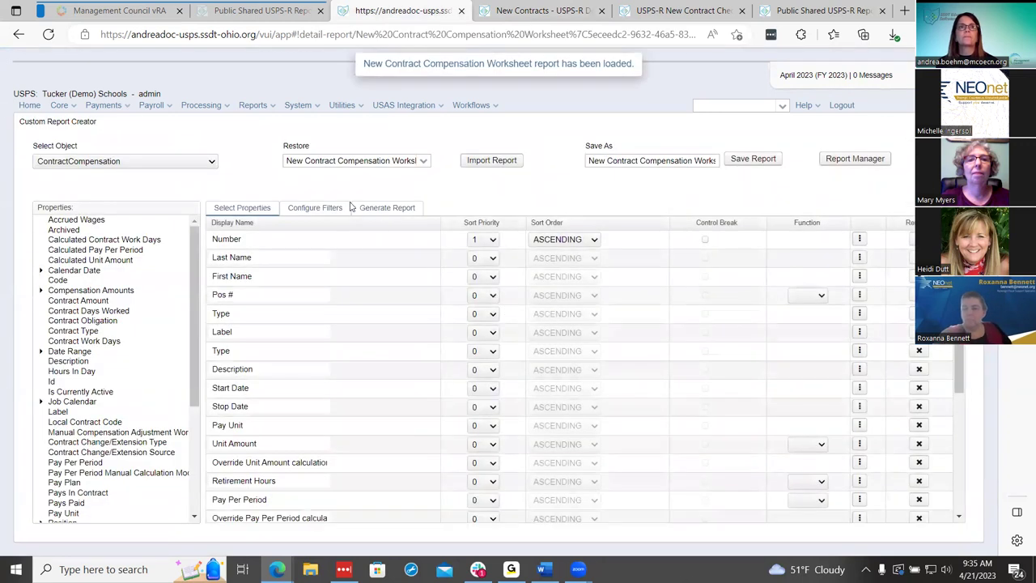
pyautogui.click(339, 209)
pyautogui.click(368, 209)
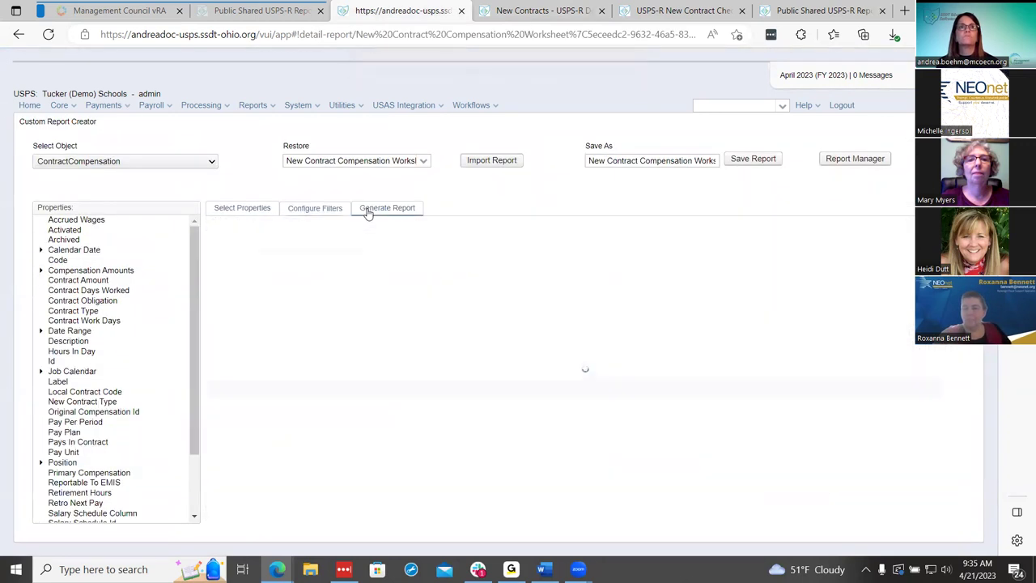
pyautogui.click(317, 212)
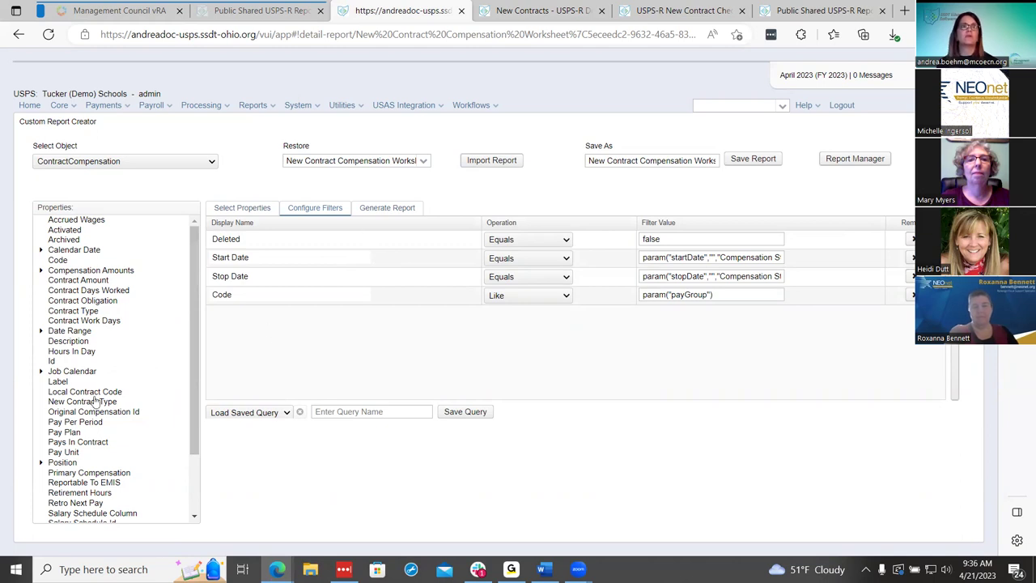
# Add a Label filter to the worksheet report and remove it again
pyautogui.click(58, 384)
pyautogui.doubleClick(58, 383)
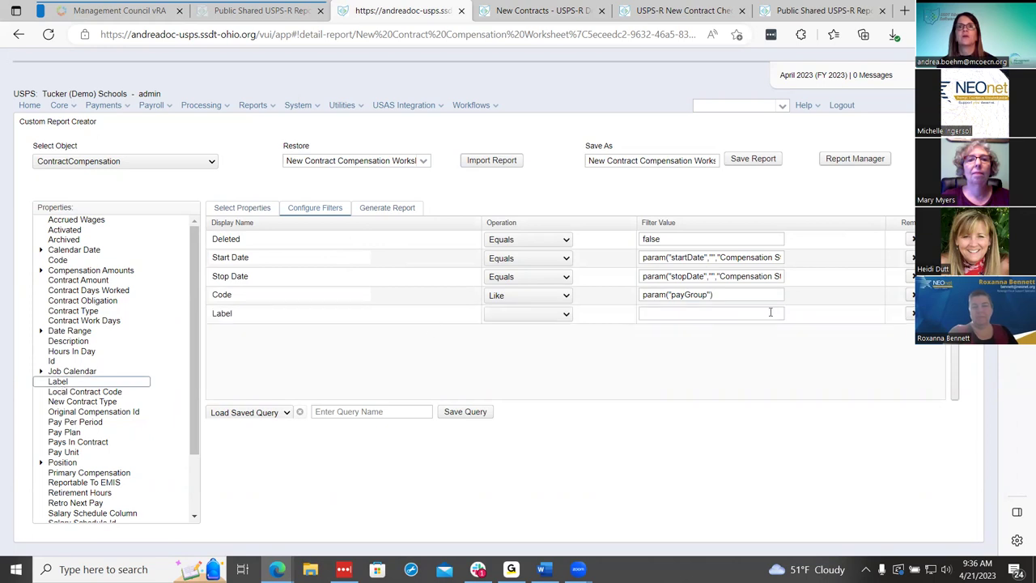
pyautogui.click(911, 314)
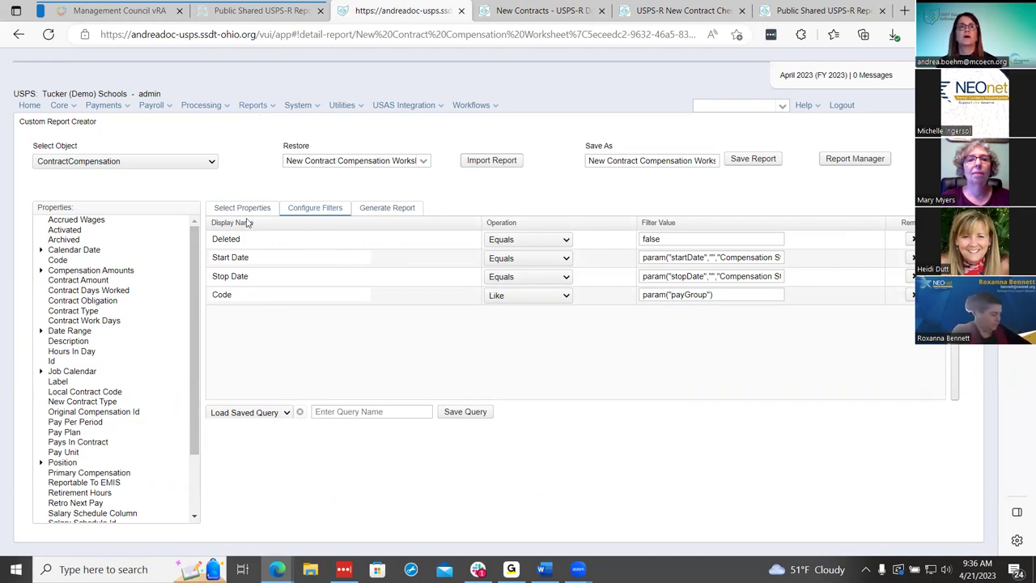
# Generate the worksheet report with compensation start date 08/17/2022, stop date 08/16/2023 and pay group 1
pyautogui.click(383, 212)
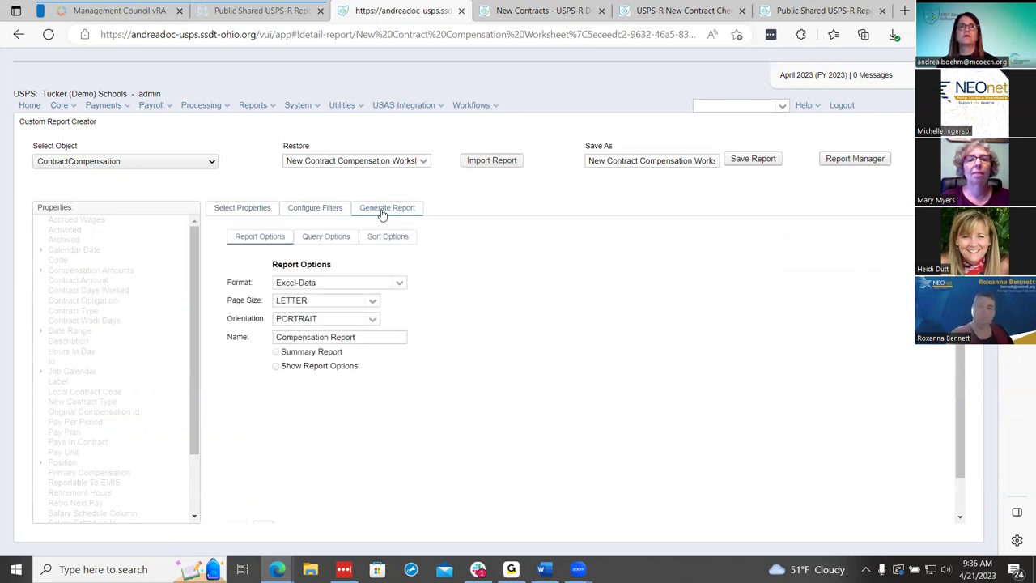
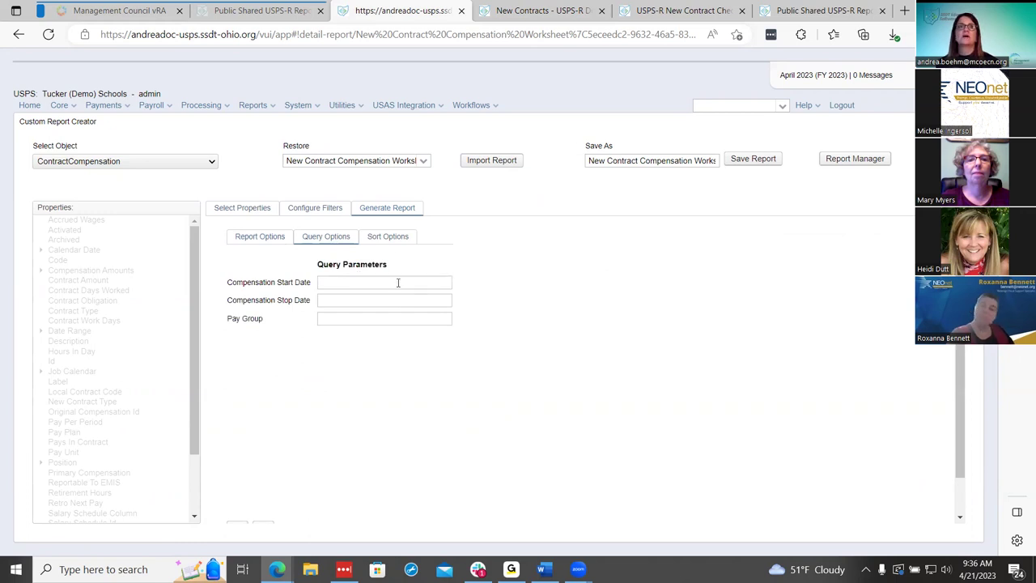
pyautogui.click(397, 281)
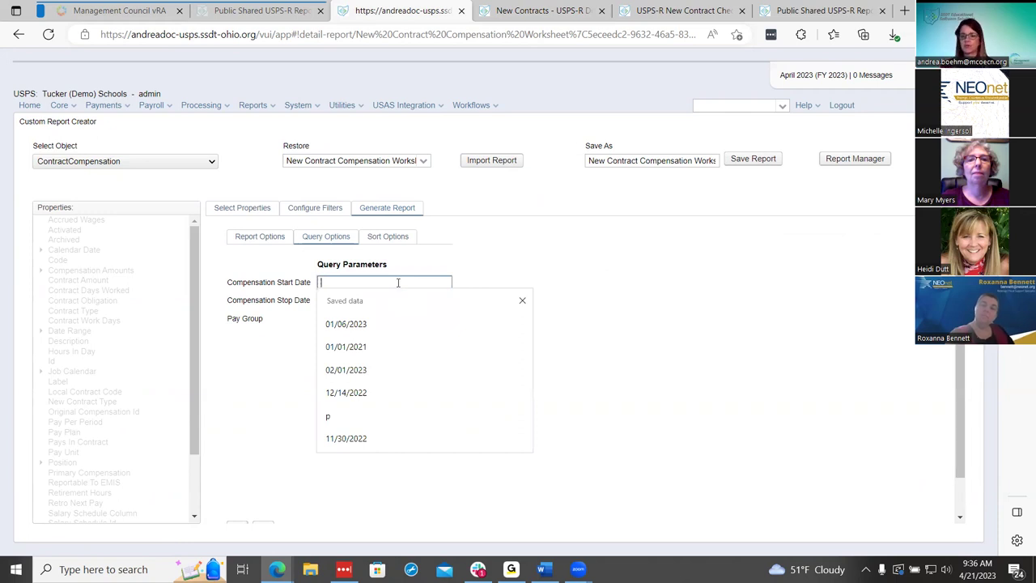
pyautogui.write('08/17/2022')
pyautogui.press('Tab')
pyautogui.write('08/16/2')
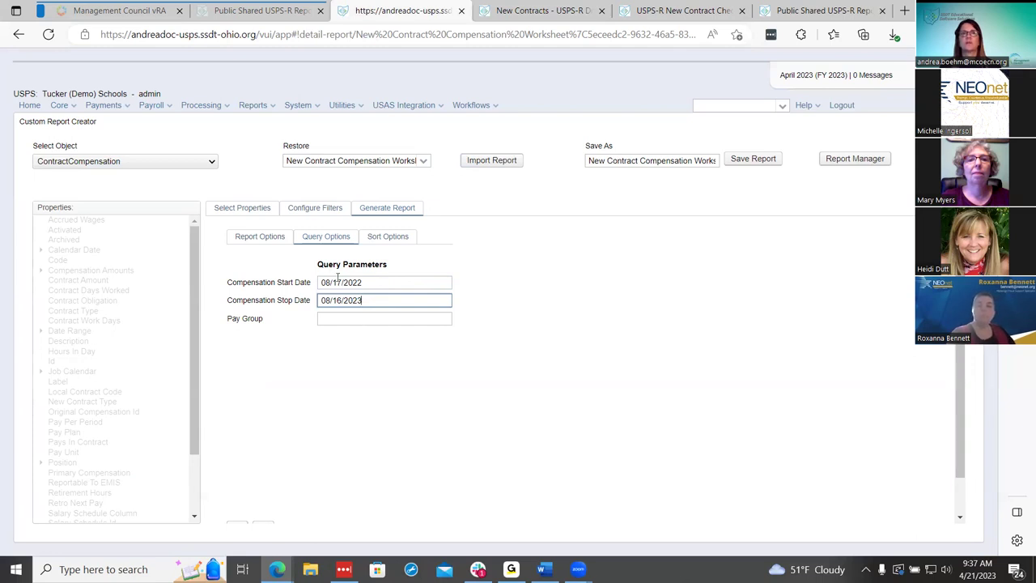
pyautogui.click(369, 319)
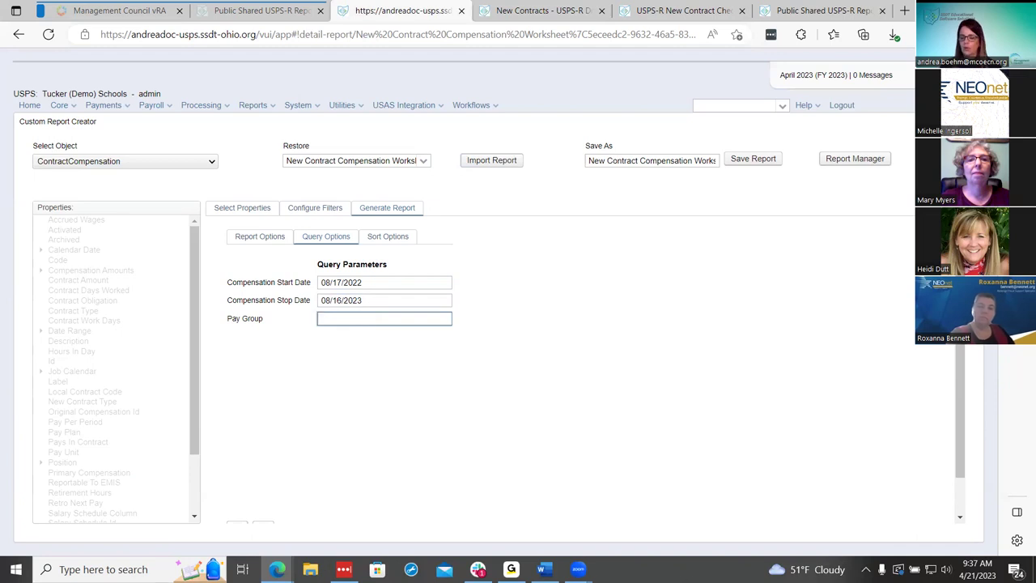
pyautogui.write('1')
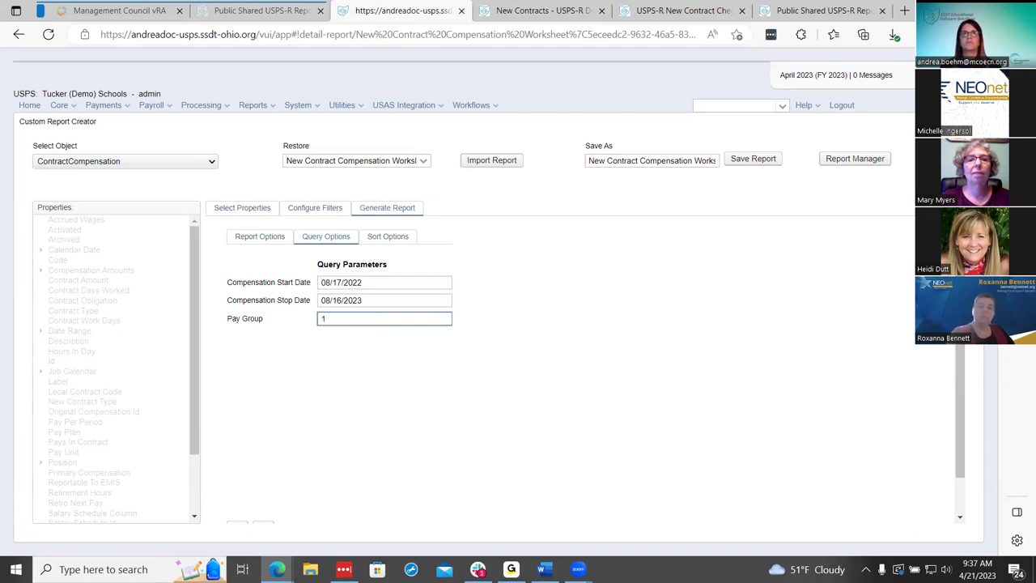
pyautogui.scroll(-1, 365, 444)
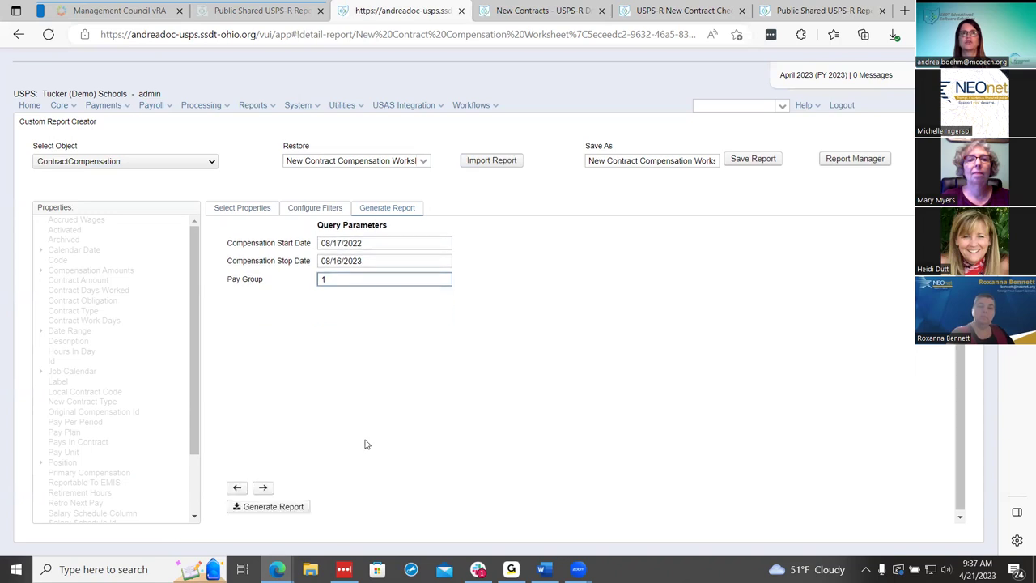
pyautogui.click(296, 503)
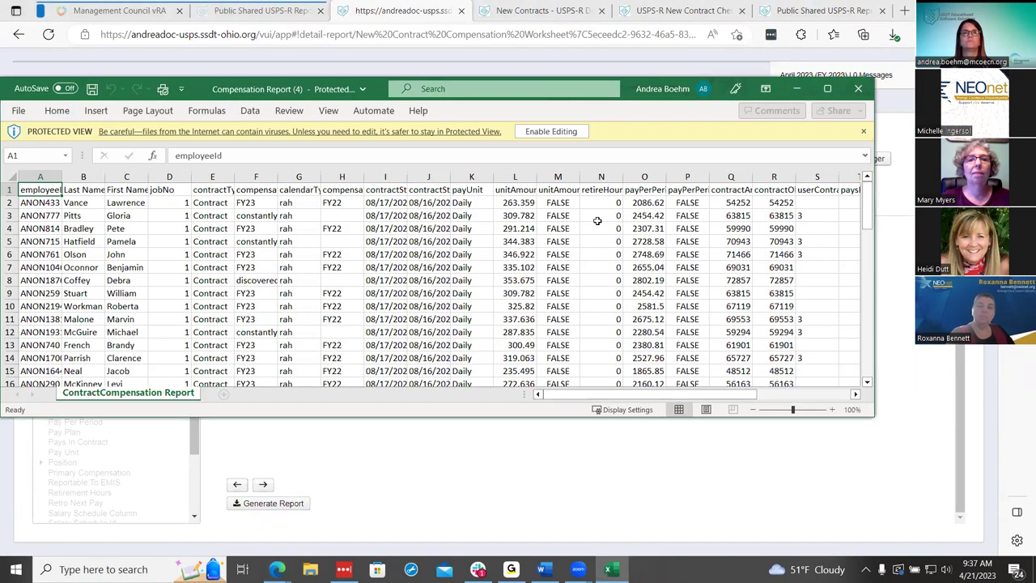
# Enable editing of the downloaded compensation report in Excel, maximize it and auto-fit all column widths
pyautogui.click(551, 131)
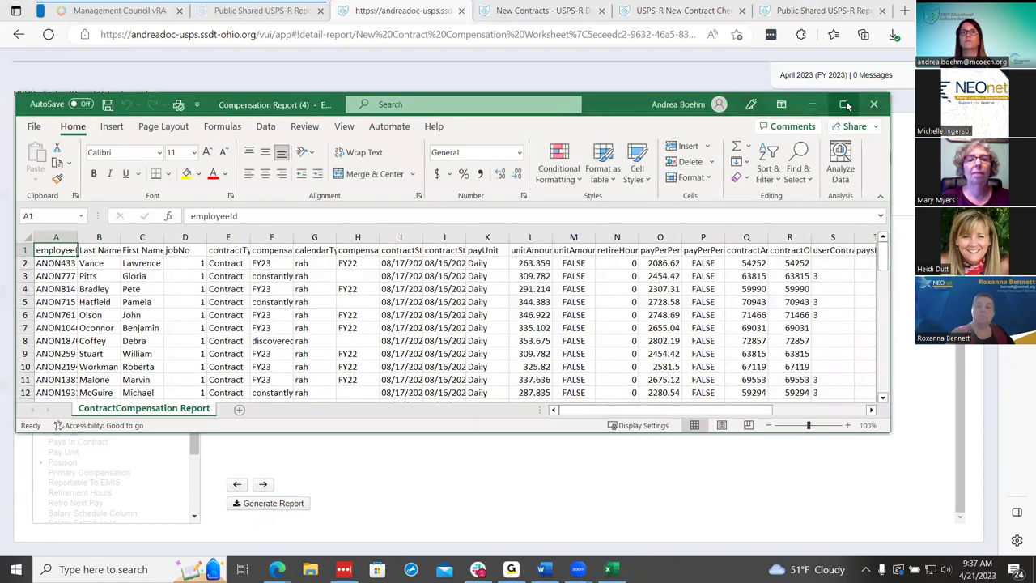
pyautogui.click(843, 103)
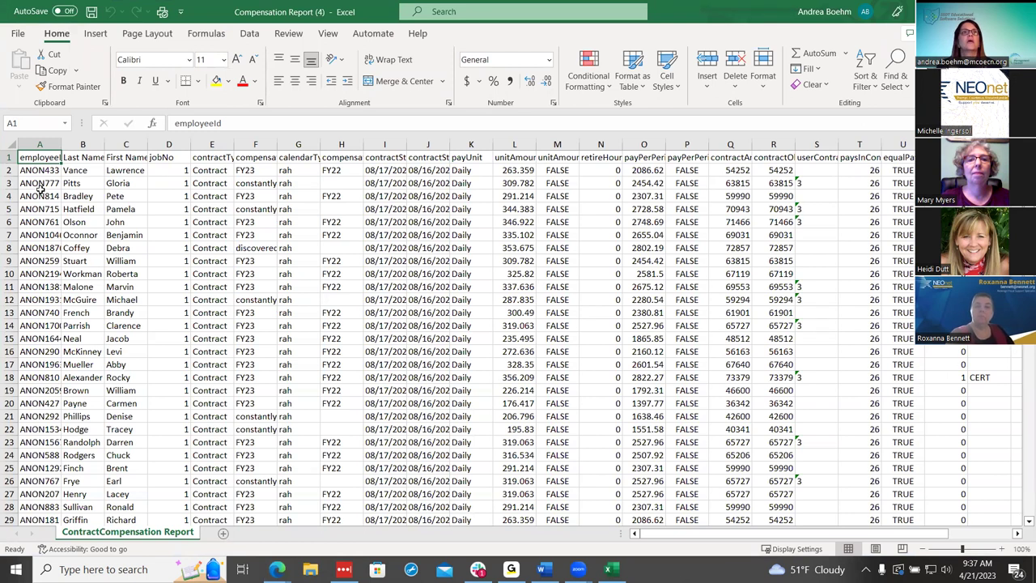
pyautogui.click(10, 144)
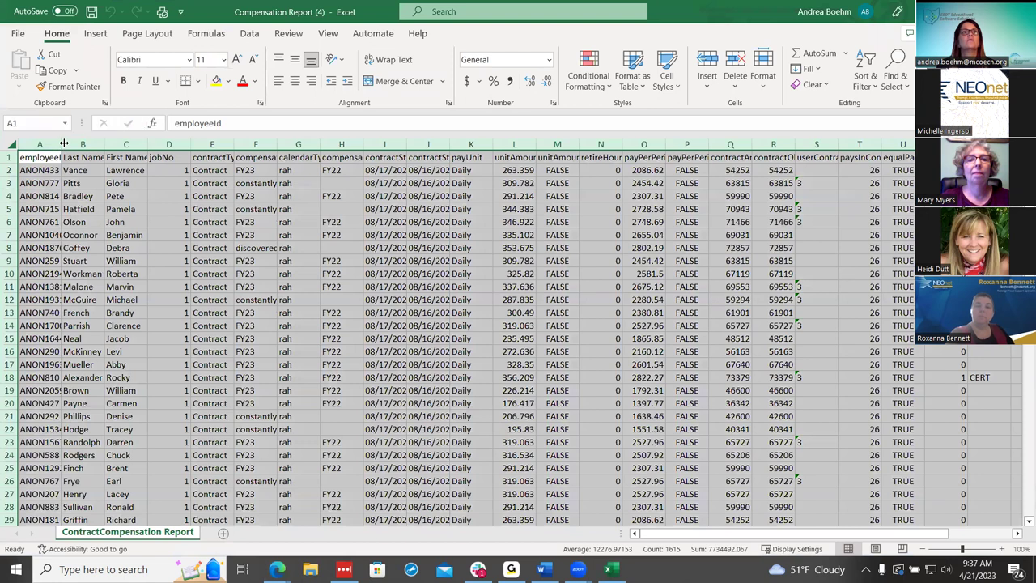
pyautogui.doubleClick(64, 143)
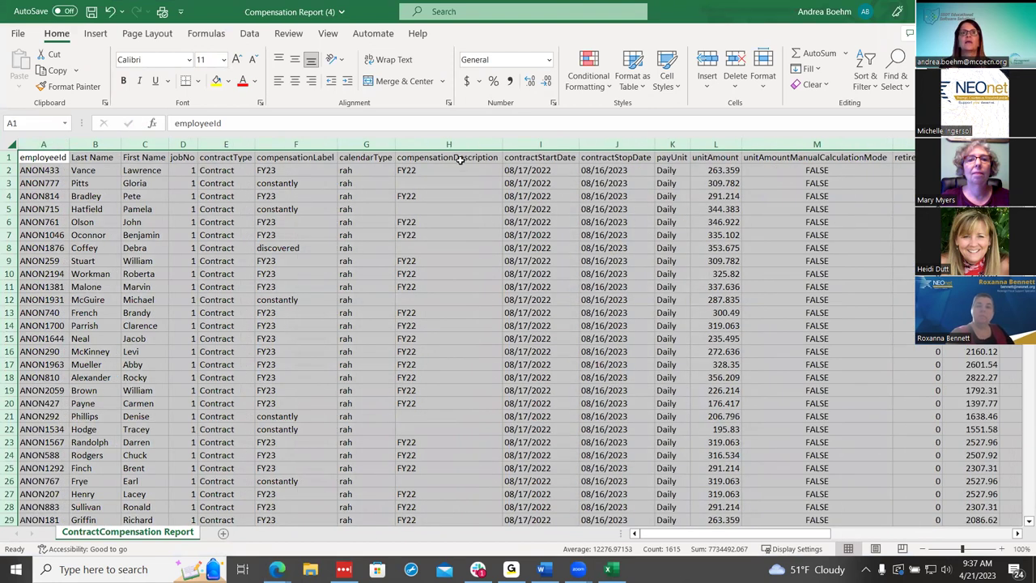
# Sort the report rows by compensationLabel from Z to A
pyautogui.click(288, 159)
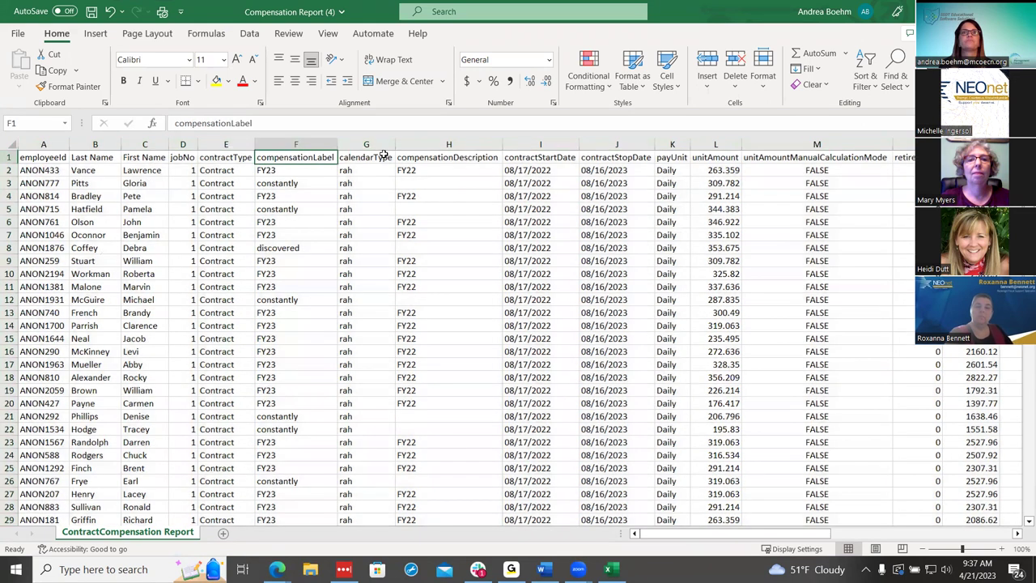
pyautogui.click(865, 77)
pyautogui.click(881, 119)
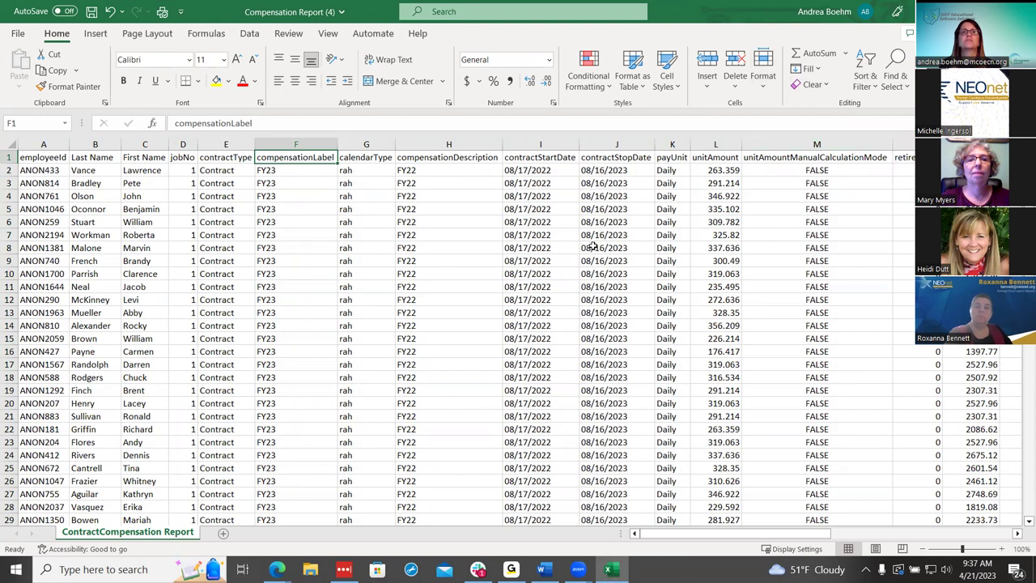
# Delete rows 46 to 64, whose compensation label is not FY23
pyautogui.scroll(-9, 594, 246)
pyautogui.scroll(-5, 594, 247)
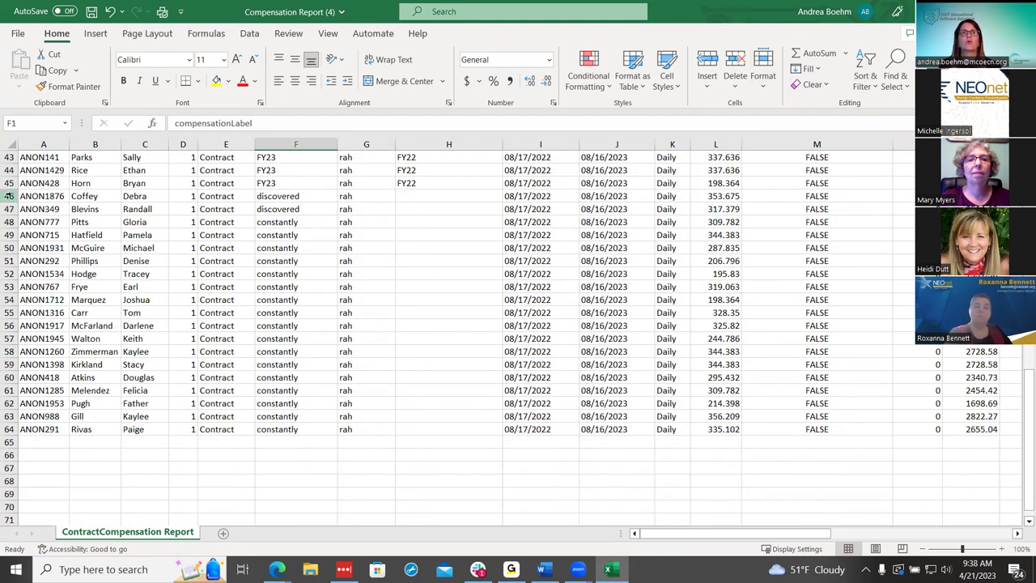
pyautogui.scroll(14, 384, 312)
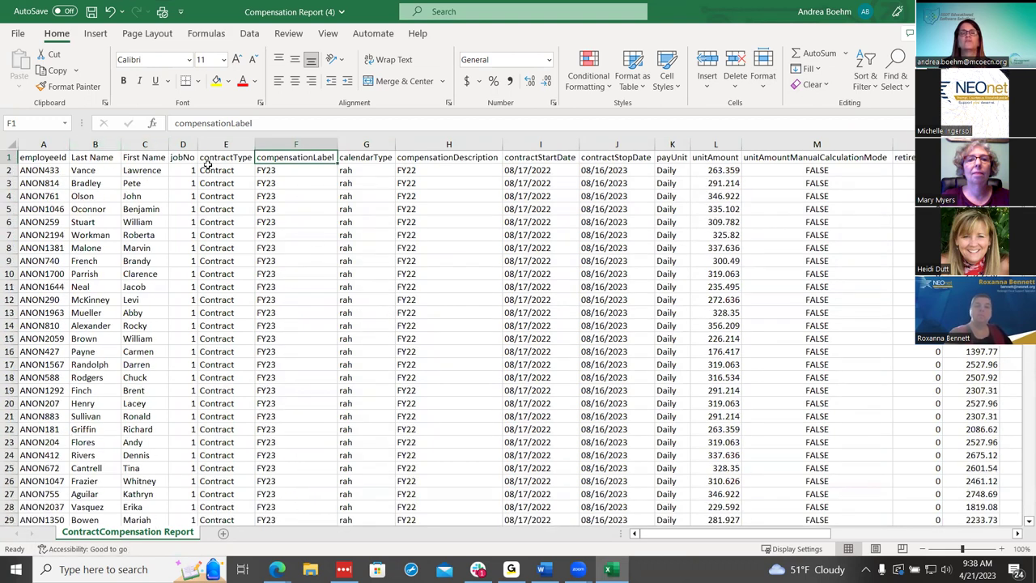
pyautogui.scroll(-13, 526, 220)
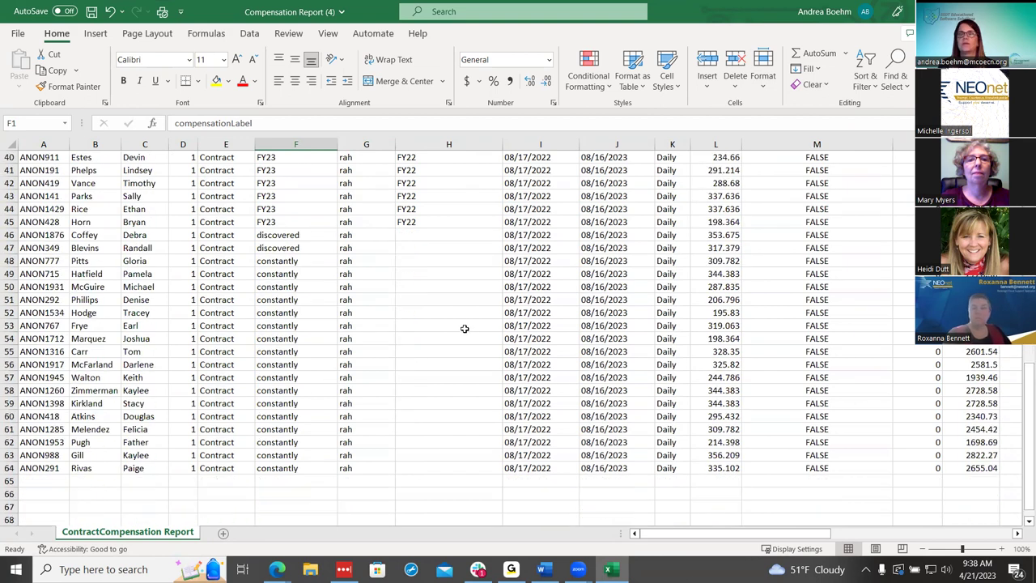
pyautogui.click(12, 235)
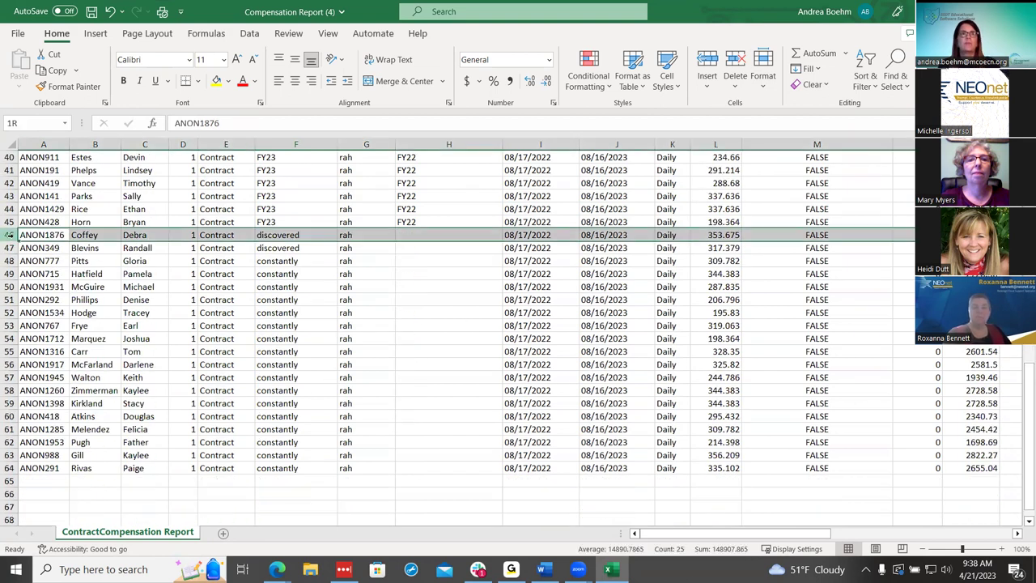
pyautogui.click(14, 235)
pyautogui.moveTo(15, 234); pyautogui.dragTo(11, 471)
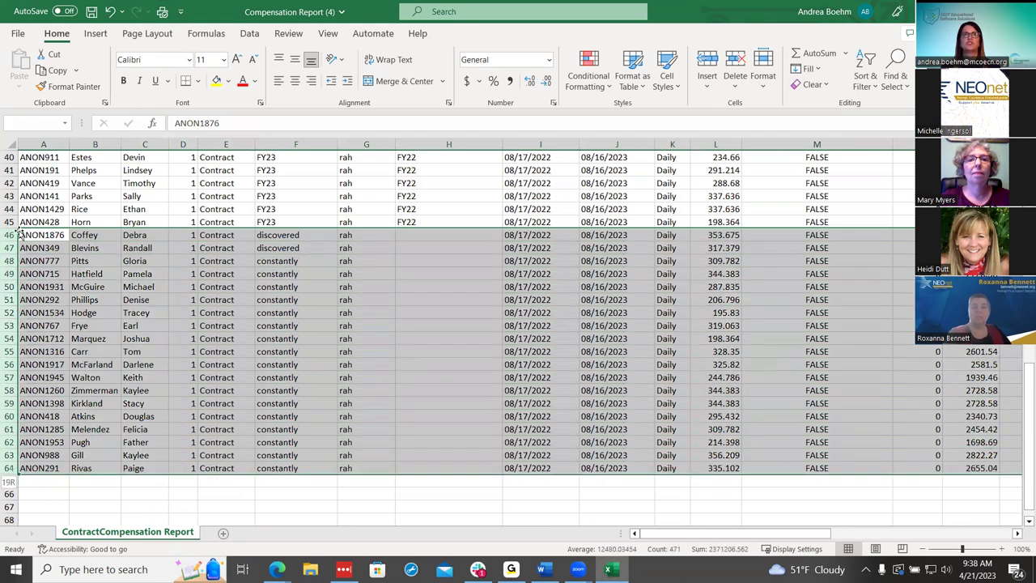
pyautogui.rightClick(23, 248)
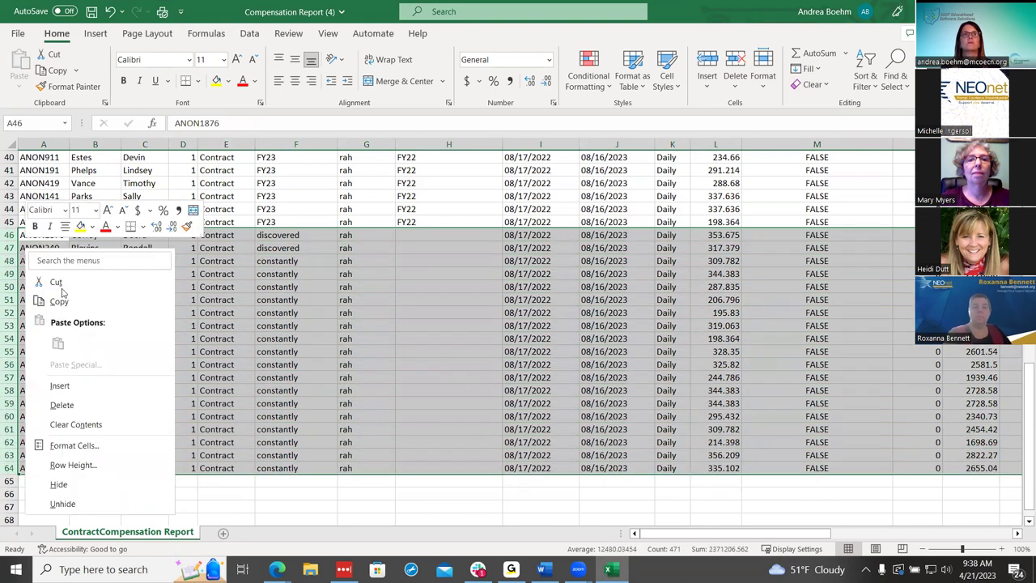
pyautogui.click(69, 401)
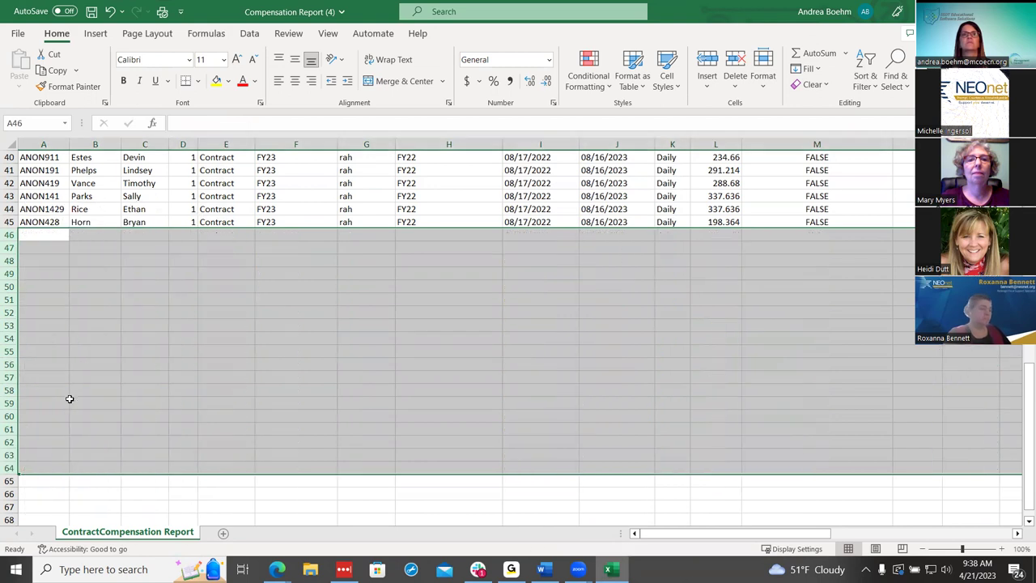
# Sort the remaining contract rows by Last Name from A to Z
pyautogui.scroll(3, 178, 369)
pyautogui.scroll(7, 631, 428)
pyautogui.scroll(3, 631, 429)
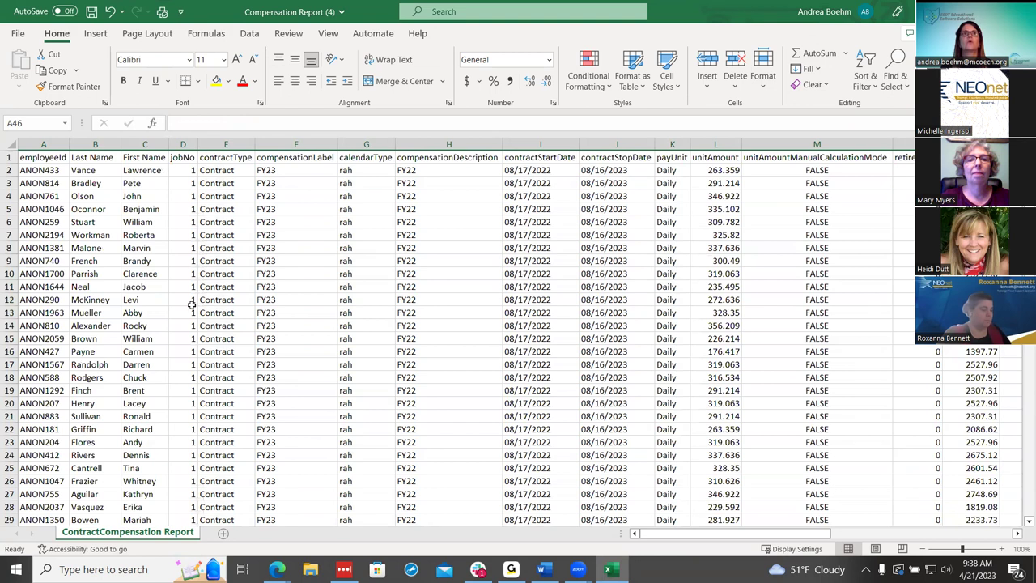
pyautogui.click(85, 170)
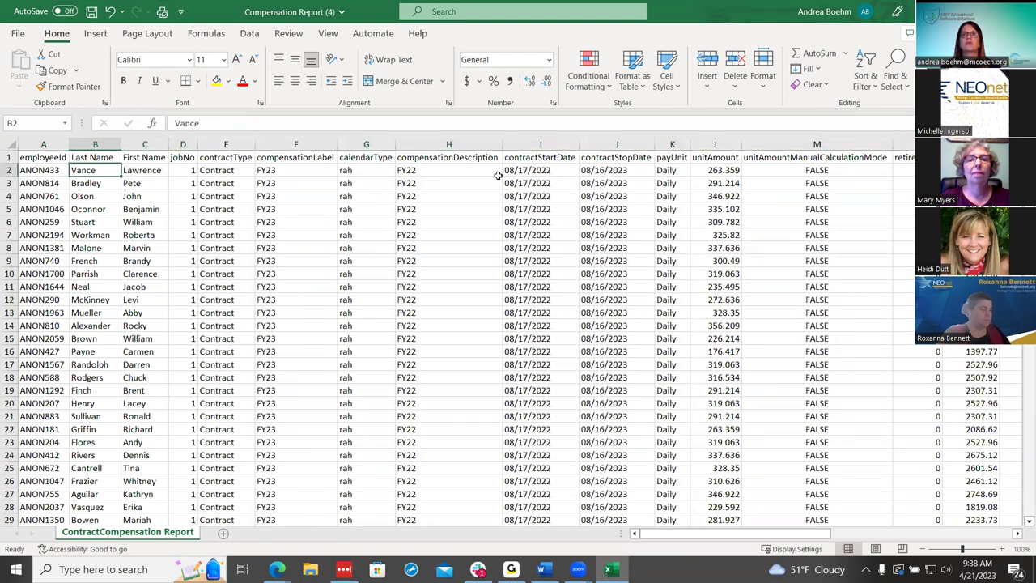
pyautogui.click(866, 69)
pyautogui.click(890, 106)
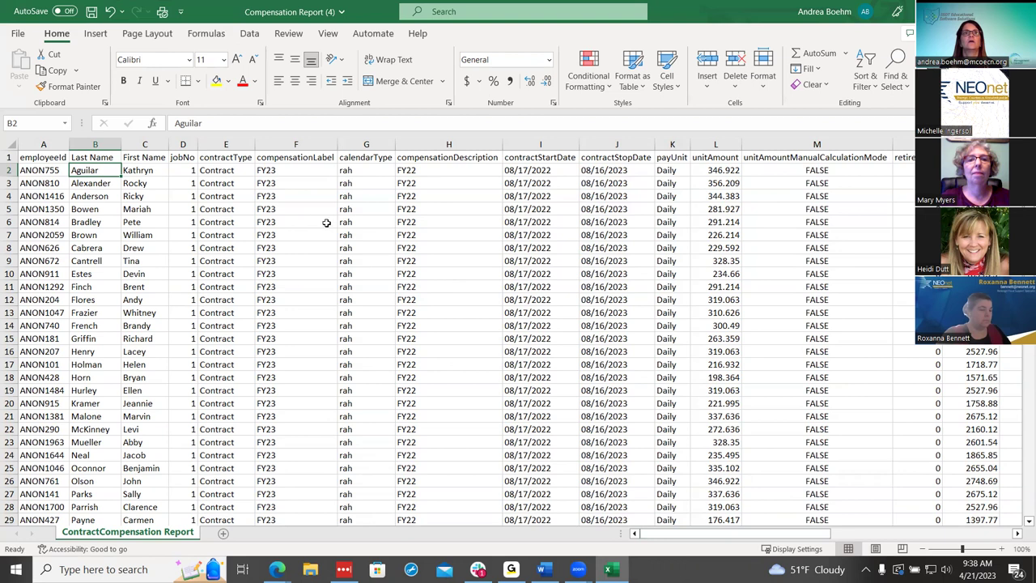
# Set the contractType of the first employee row, cell E2, to 4
pyautogui.click(231, 170)
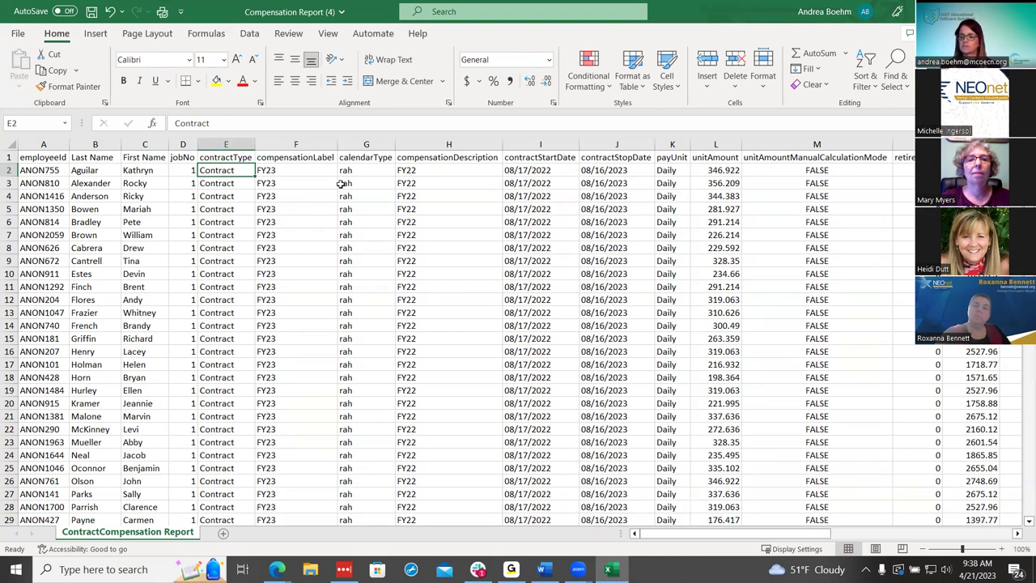
pyautogui.write('4')
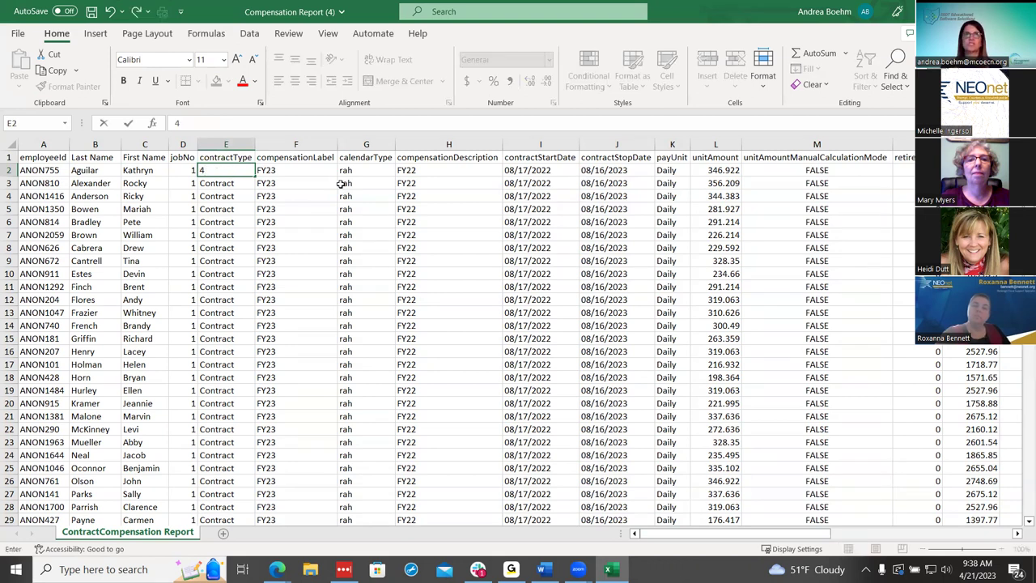
pyautogui.click(319, 209)
# Copy the contractType value from E2 into all remaining employee rows, E3 through E45
pyautogui.click(236, 172)
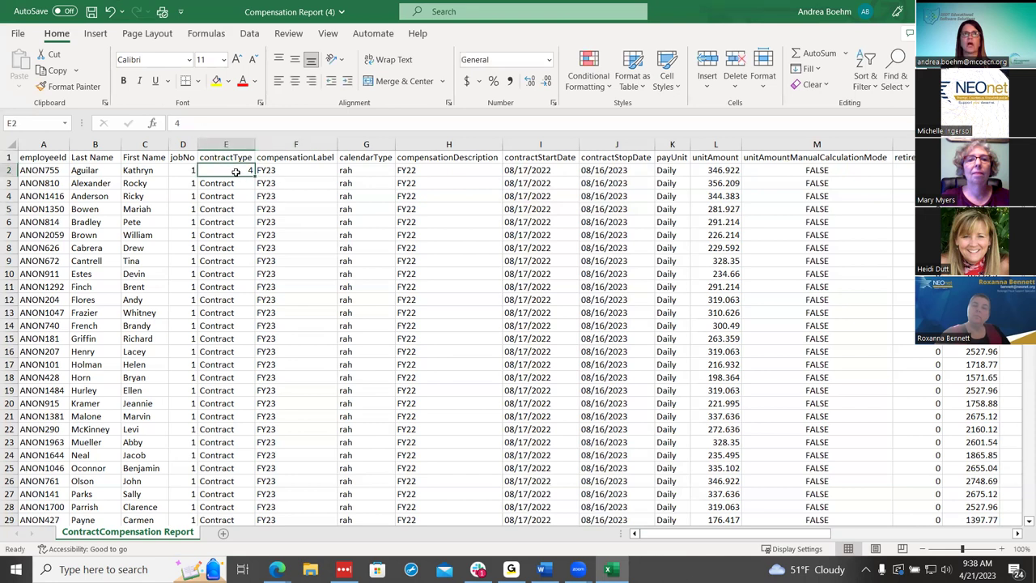
pyautogui.rightClick(235, 172)
pyautogui.click(267, 199)
pyautogui.click(240, 185)
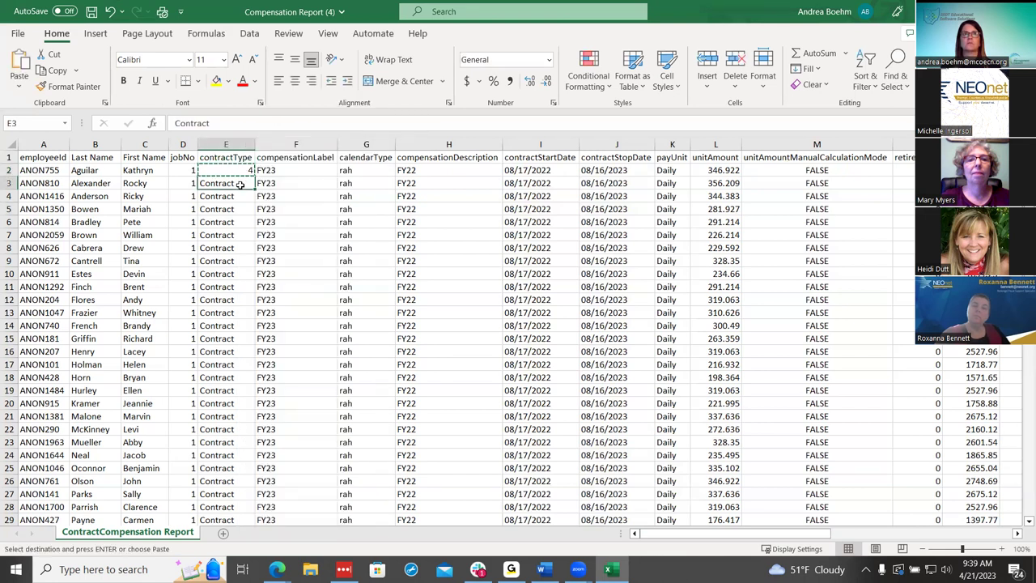
pyautogui.hotkey('shift', 'Down')
pyautogui.hotkey('shift', 'Down')
pyautogui.hotkey('shift', 'Down')
pyautogui.hotkey('shift', 'Down')
pyautogui.hotkey('shift', 'Down')
pyautogui.hotkey('shift', 'Down')
pyautogui.hotkey('shift', 'Down')
pyautogui.hotkey('shift', 'Down')
pyautogui.hotkey('shift', 'Down')
pyautogui.hotkey('shift', 'Down')
pyautogui.hotkey('shift', 'Down')
pyautogui.hotkey('shift', 'Down')
pyautogui.hotkey('shift', 'Down')
pyautogui.hotkey('shift', 'Down')
pyautogui.hotkey('shift', 'Down')
pyautogui.hotkey('shift', 'Down')
pyautogui.hotkey('shift', 'Down')
pyautogui.hotkey('shift', 'Down')
pyautogui.hotkey('shift', 'Down')
pyautogui.hotkey('shift', 'Down')
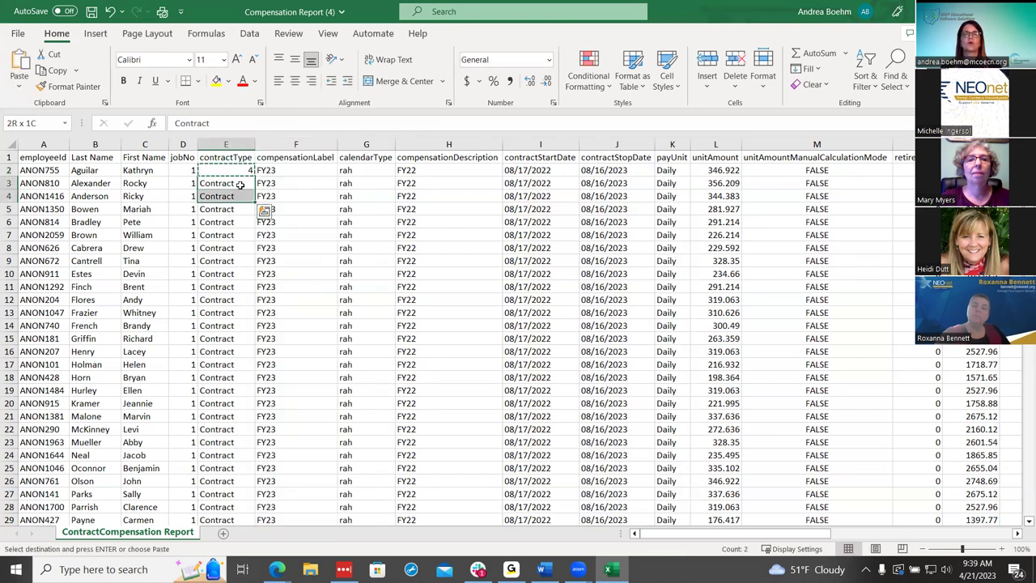
pyautogui.hotkey('shift', 'Down')
pyautogui.hotkey('shift', 'Down')
pyautogui.hotkey('shift', 'Down')
pyautogui.hotkey('shift', 'Down')
pyautogui.hotkey('shift', 'Down')
pyautogui.hotkey('shift', 'Down')
pyautogui.hotkey('shift', 'Down')
pyautogui.hotkey('shift', 'Down')
pyautogui.hotkey('shift', 'Down')
pyautogui.hotkey('shift', 'Down')
pyautogui.hotkey('shift', 'Down')
pyautogui.hotkey('shift', 'Down')
pyautogui.hotkey('shift', 'Down')
pyautogui.hotkey('shift', 'Down')
pyautogui.hotkey('shift', 'Down')
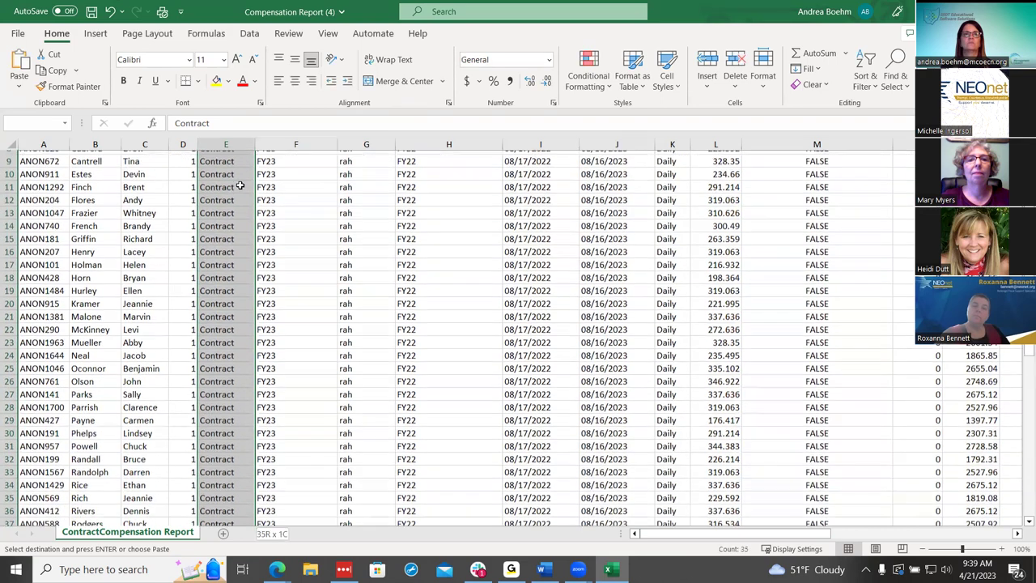
pyautogui.hotkey('shift', 'Down')
pyautogui.hotkey('shift', 'Down')
pyautogui.hotkey('shift', 'Down')
pyautogui.hotkey('shift', 'Down')
pyautogui.hotkey('shift', 'Down')
pyautogui.hotkey('shift', 'Down')
pyautogui.hotkey('shift', 'Down')
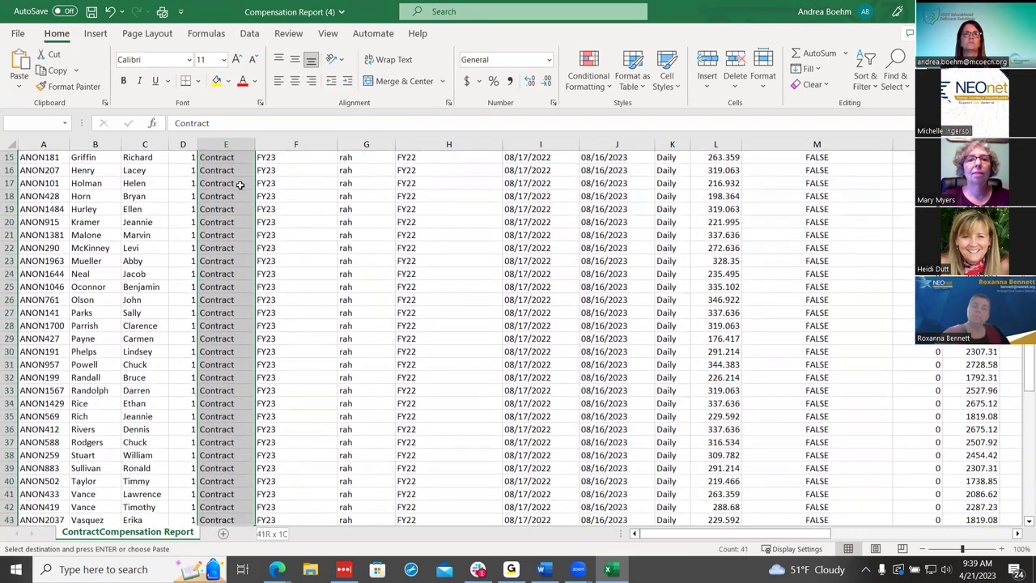
pyautogui.hotkey('ctrl', 'v')
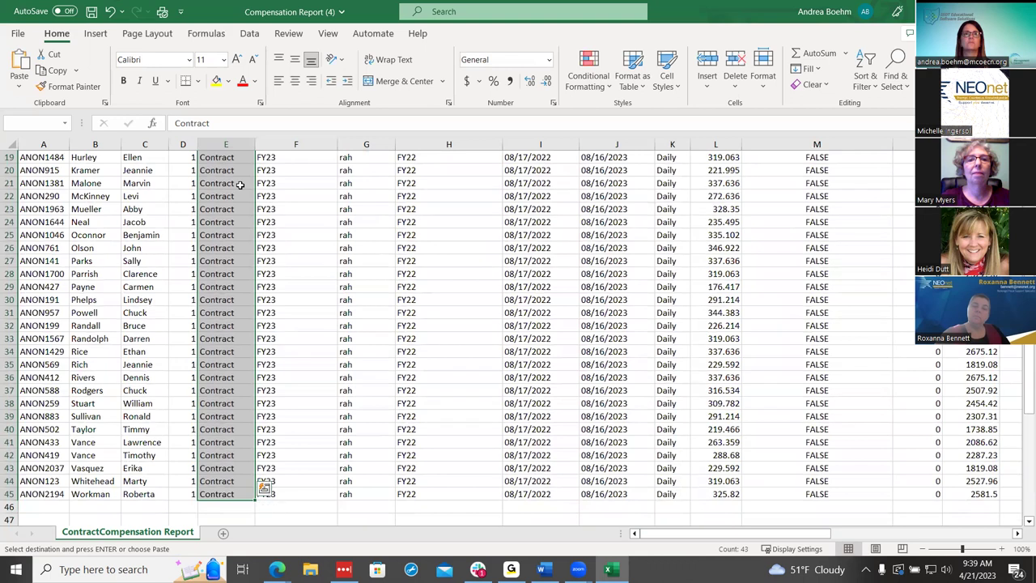
pyautogui.rightClick(234, 185)
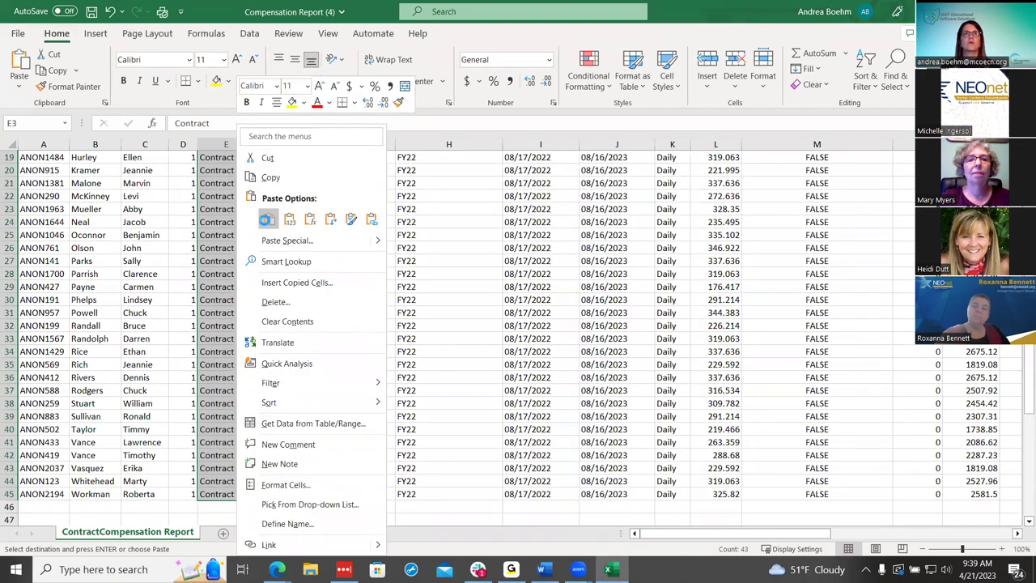
pyautogui.click(265, 220)
pyautogui.press('Escape')
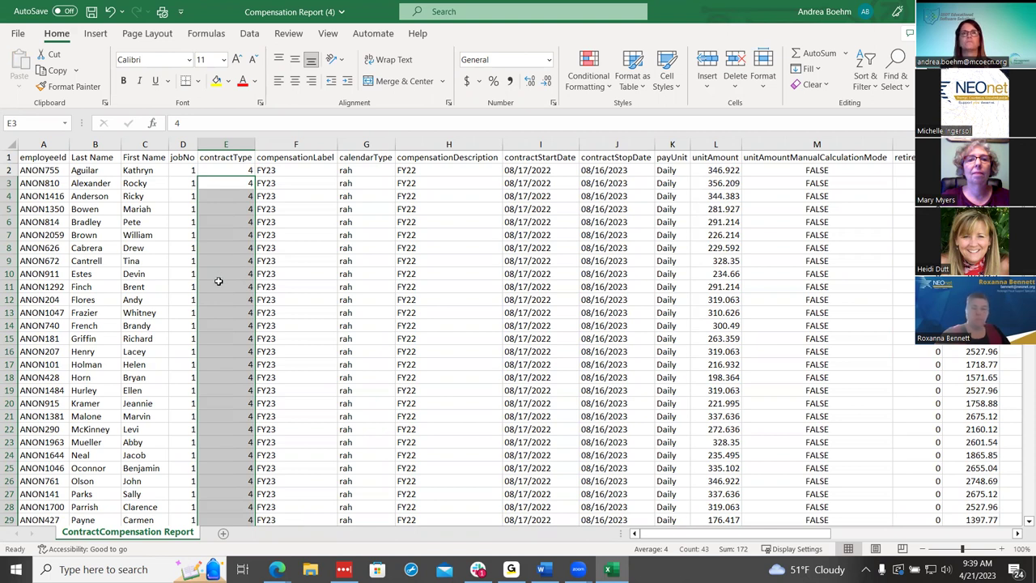
pyautogui.click(285, 255)
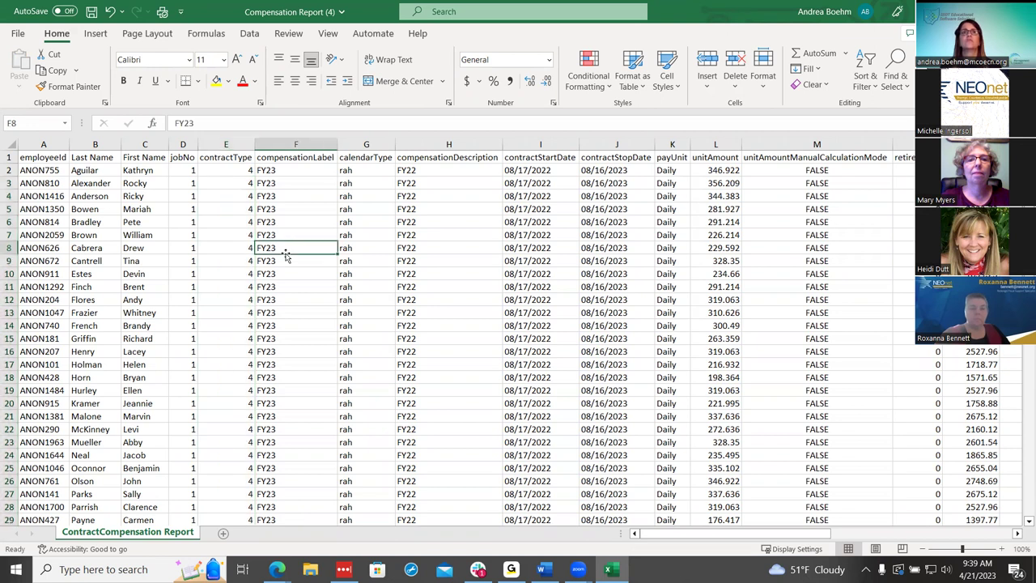
# Set the compensationLabel of the first employee row, cell F2, to FY24
pyautogui.click(296, 172)
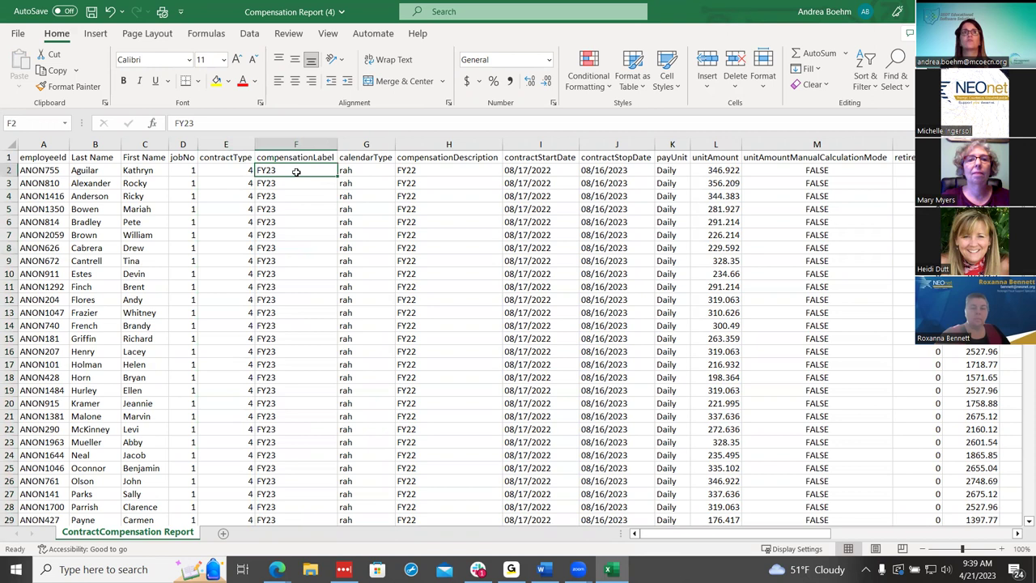
pyautogui.doubleClick(297, 172)
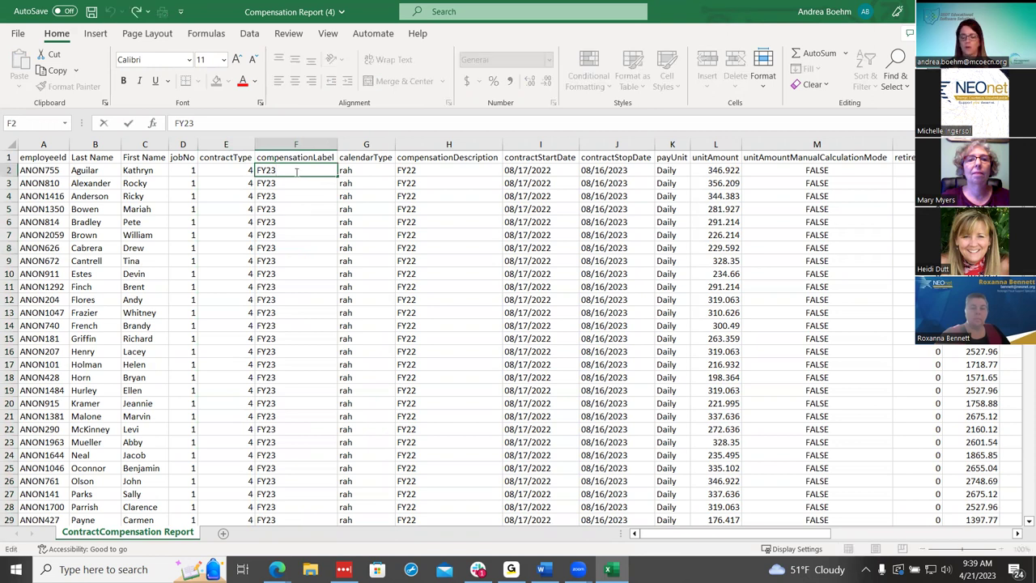
pyautogui.press('BackSpace')
pyautogui.write('4')
pyautogui.press('Return')
pyautogui.press('Return')
pyautogui.press('Up')
pyautogui.press('Up')
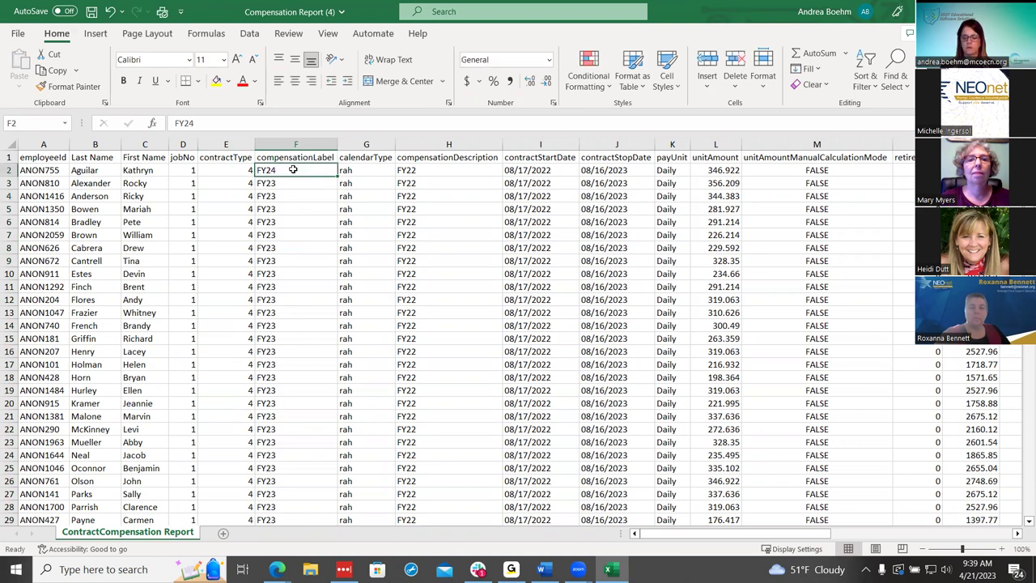
# Copy the compensationLabel value from F2 into all remaining employee rows, F3 through F45
pyautogui.rightClick(293, 170)
pyautogui.click(314, 178)
pyautogui.moveTo(314, 183); pyautogui.dragTo(314, 183)
pyautogui.scroll(-10, 314, 182)
pyautogui.rightClick(315, 183)
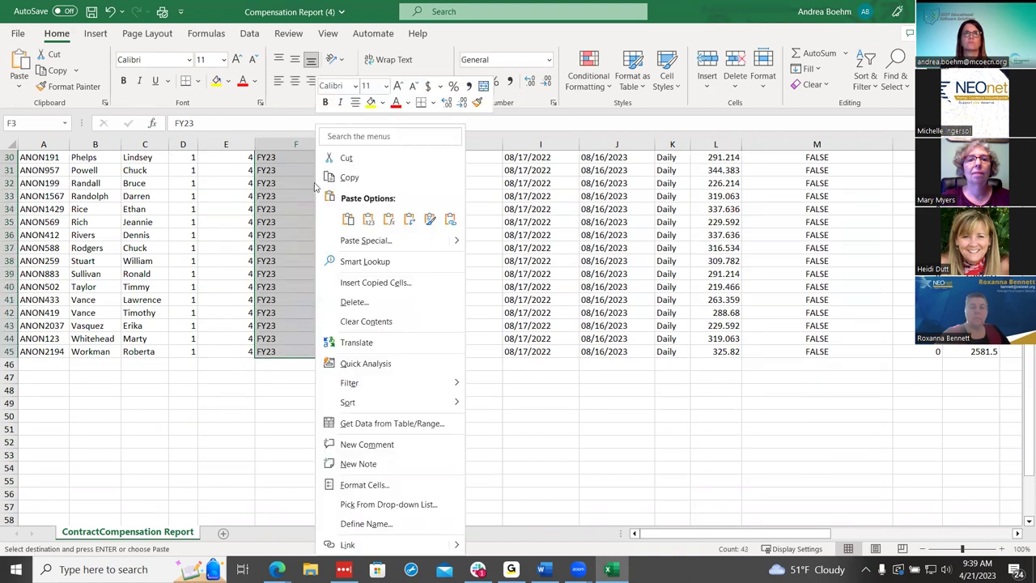
pyautogui.click(348, 220)
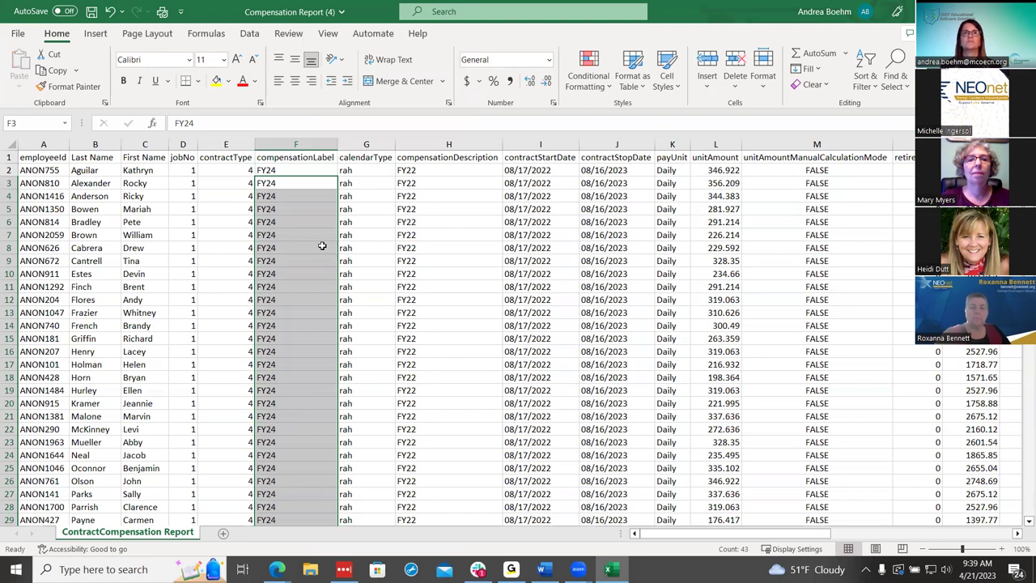
# Set the compensationDescription of the first employee row, cell H2, to FY24
pyautogui.click(443, 173)
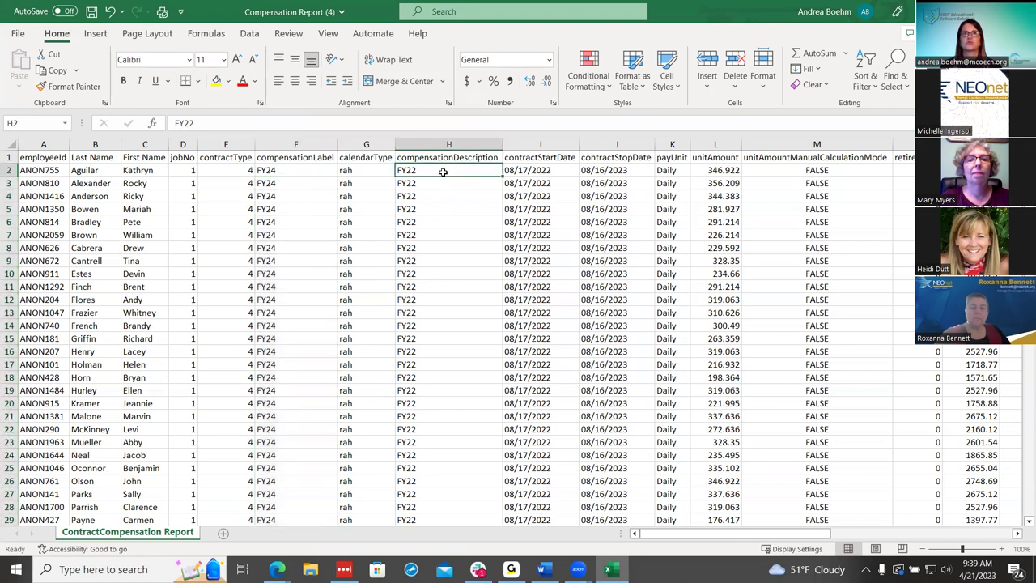
pyautogui.write('FY24')
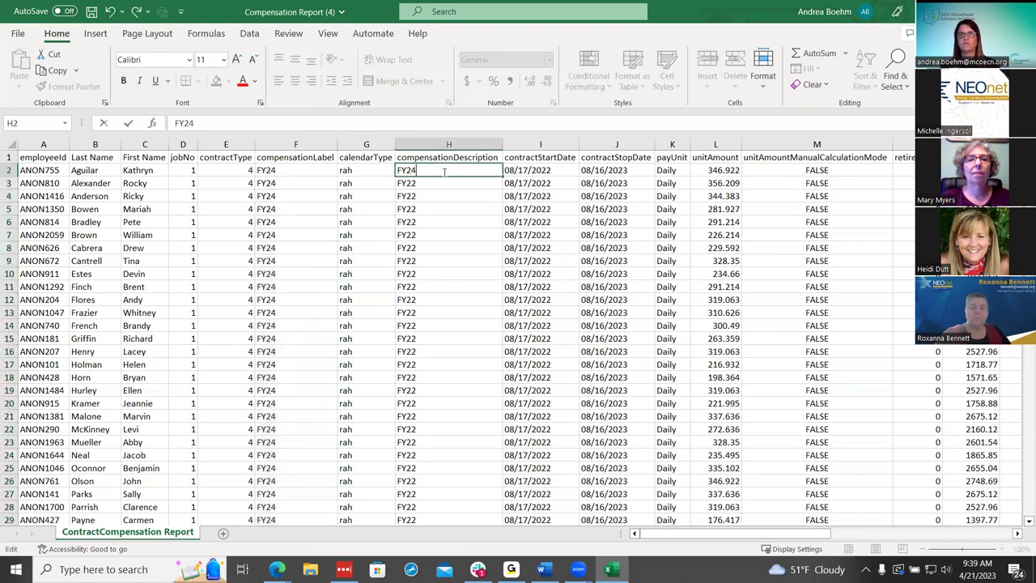
pyautogui.click(463, 208)
# Copy the compensationDescription value from H2 for the remaining employee rows
pyautogui.click(461, 170)
pyautogui.rightClick(461, 170)
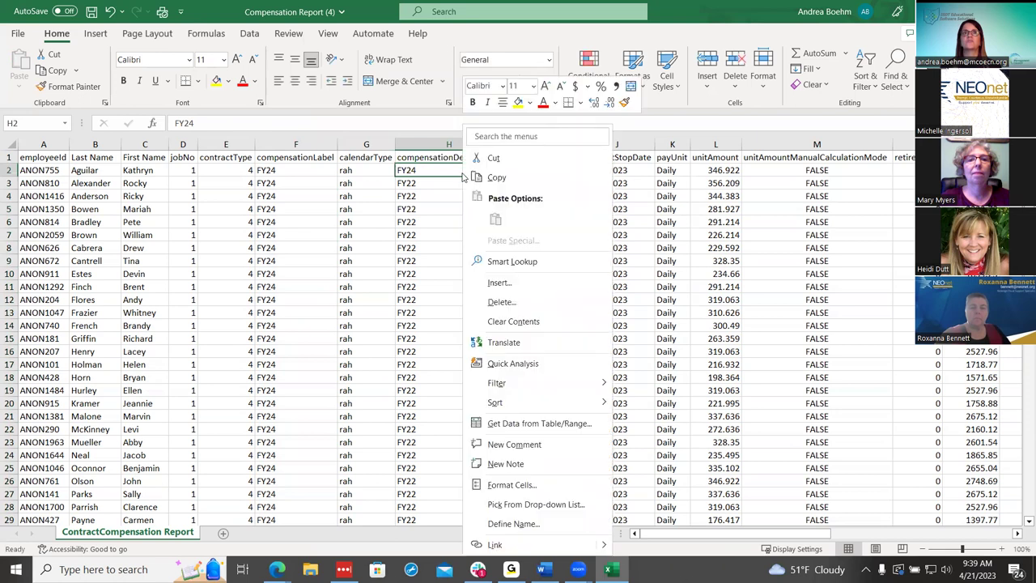
# Copy FY24 from the first compensationDescription cell into all the employee rows below it, down to row 45
pyautogui.click(495, 178)
pyautogui.click(457, 185)
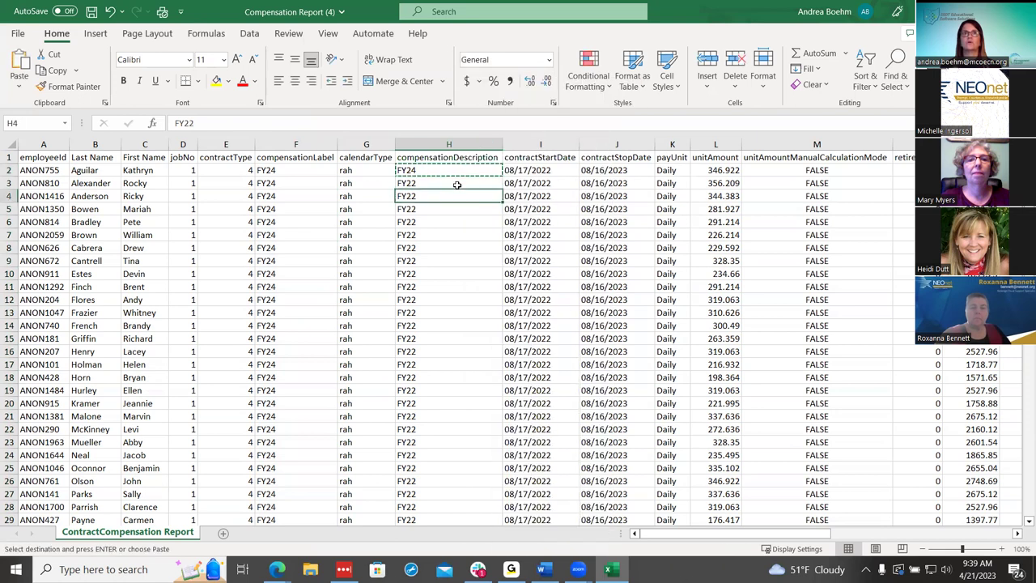
pyautogui.moveTo(457, 184); pyautogui.dragTo(457, 184)
pyautogui.hotkey('shift', 'Down')
pyautogui.hotkey('shift', 'Down')
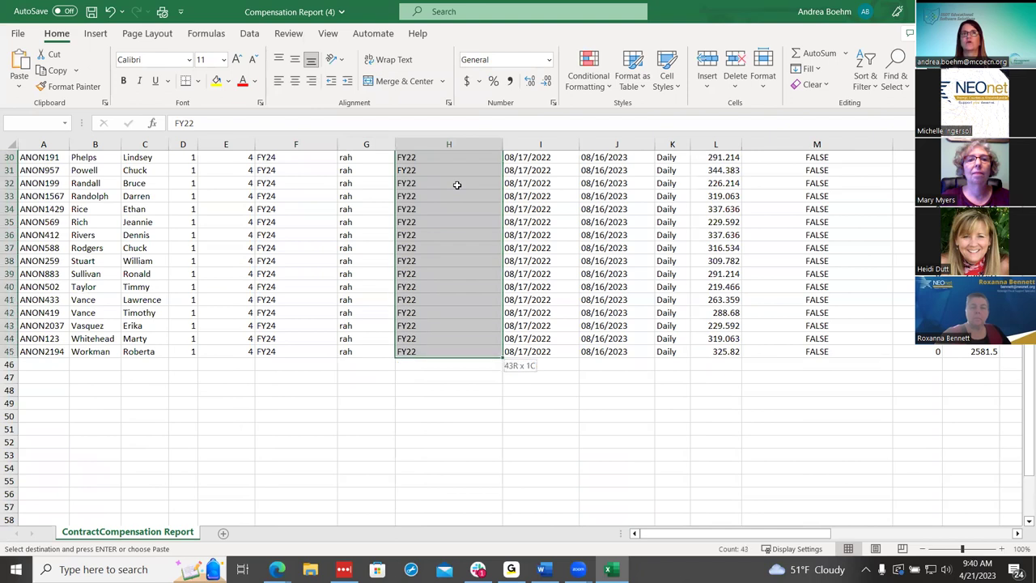
pyautogui.scroll(10, 457, 184)
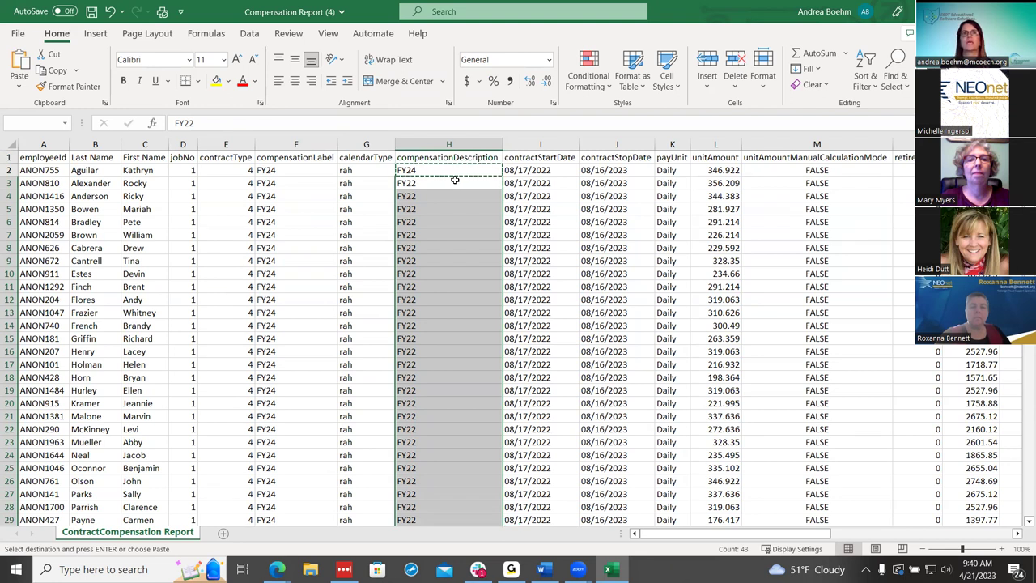
pyautogui.rightClick(459, 183)
pyautogui.click(493, 219)
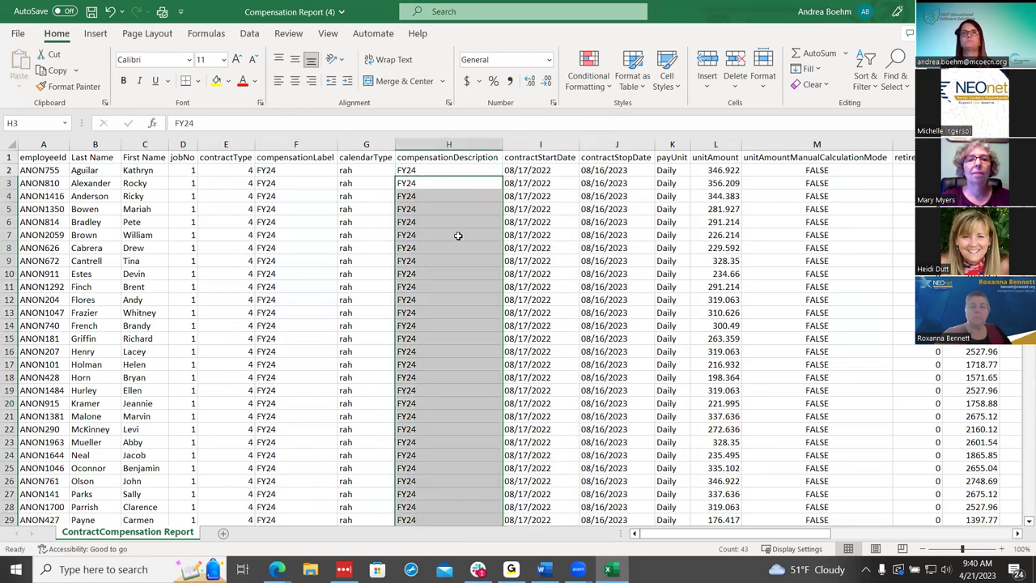
# Rename the compensationLabel header as newCompensationLabel and fit the column width to the new heading
pyautogui.doubleClick(267, 160)
pyautogui.press('Home')
pyautogui.write('NEW')
pyautogui.press('BackSpace')
pyautogui.press('BackSpace')
pyautogui.press('BackSpace')
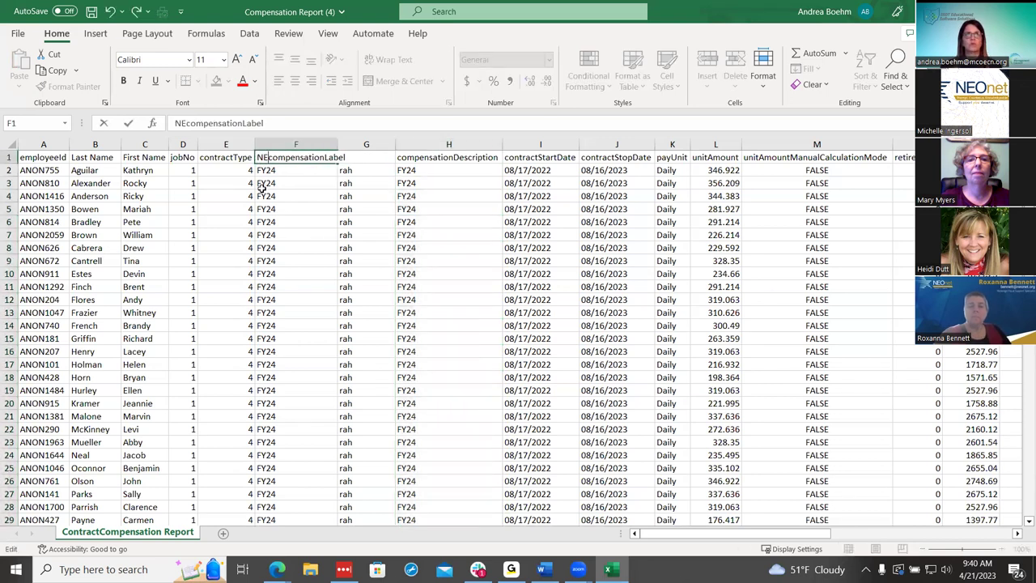
pyautogui.write('new')
pyautogui.press('Delete')
pyautogui.write('C')
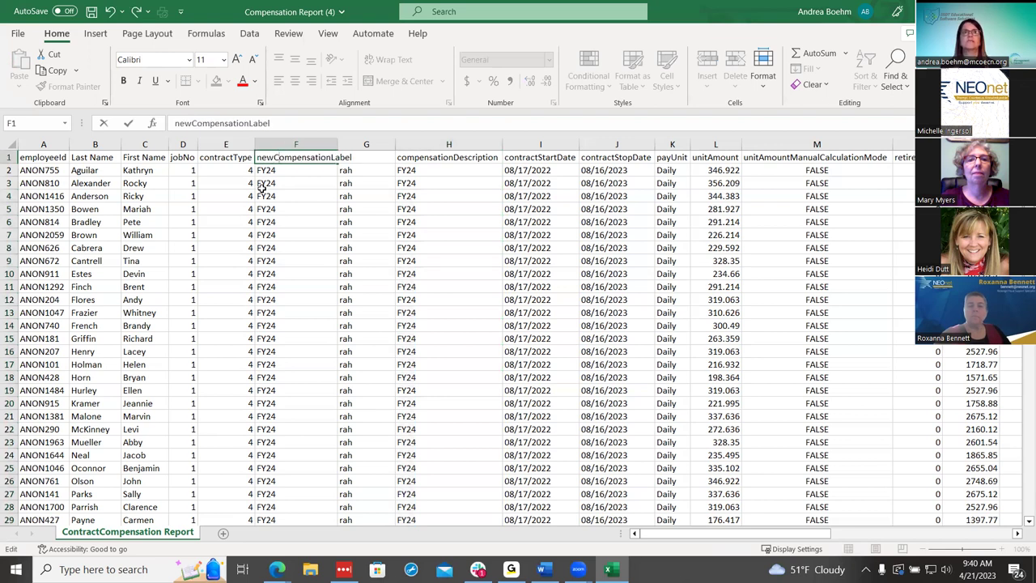
pyautogui.click(338, 141)
pyautogui.doubleClick(337, 144)
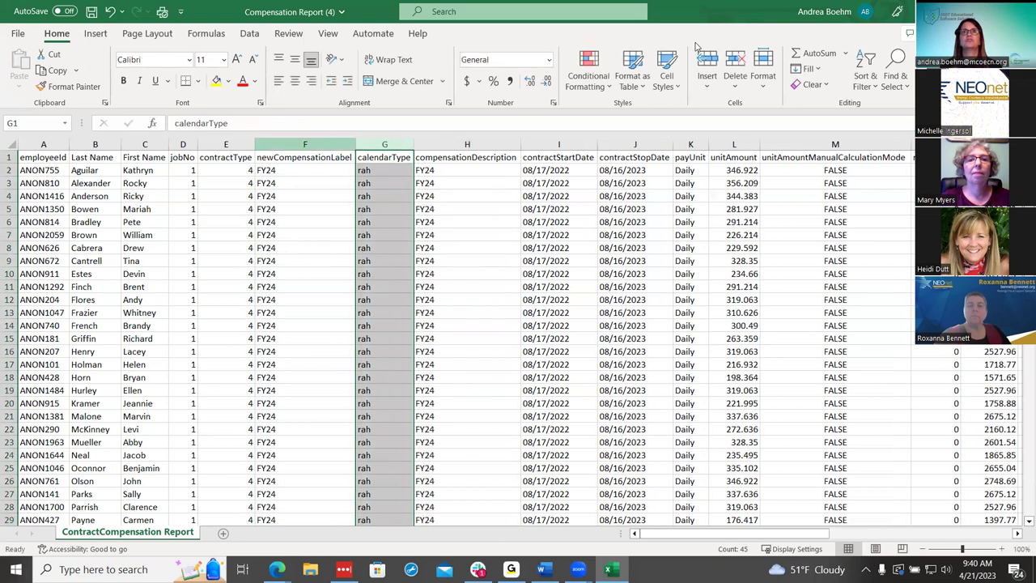
# Switch to the New Contracts wiki page in the browser and review the import rules for headers and TRUE/FALSE values
pyautogui.doubleClick(693, 12)
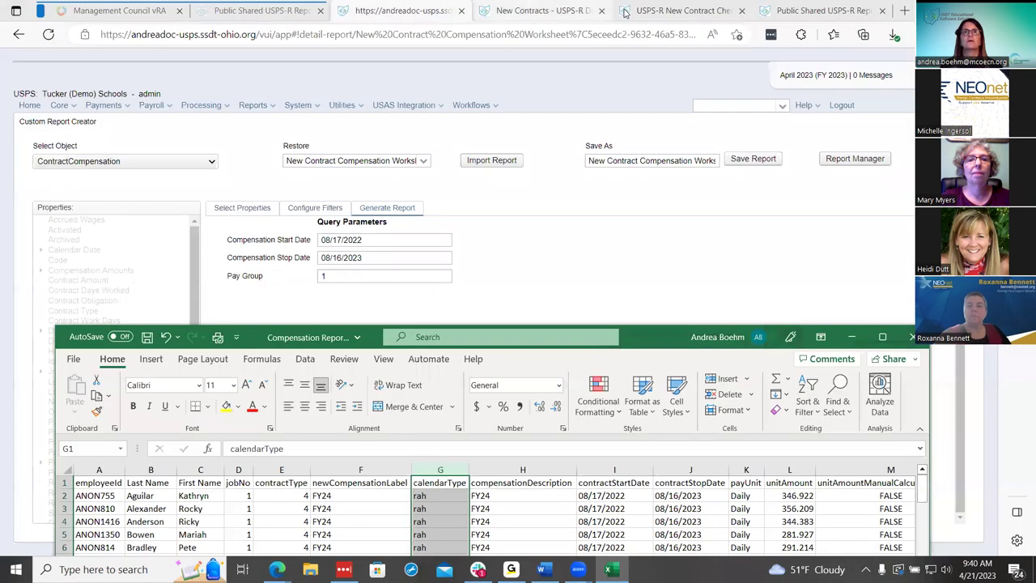
pyautogui.click(693, 8)
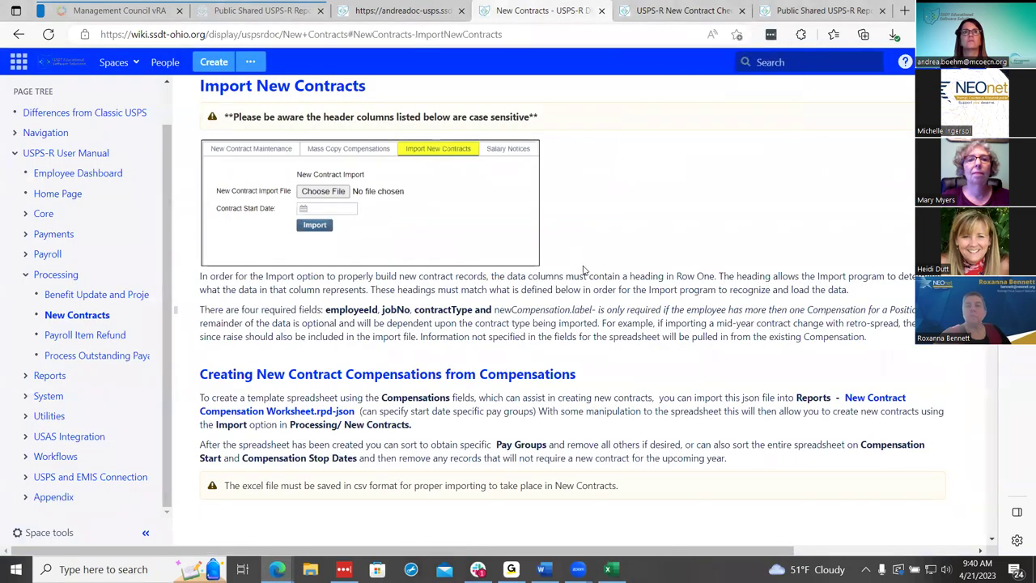
pyautogui.scroll(-1, 598, 316)
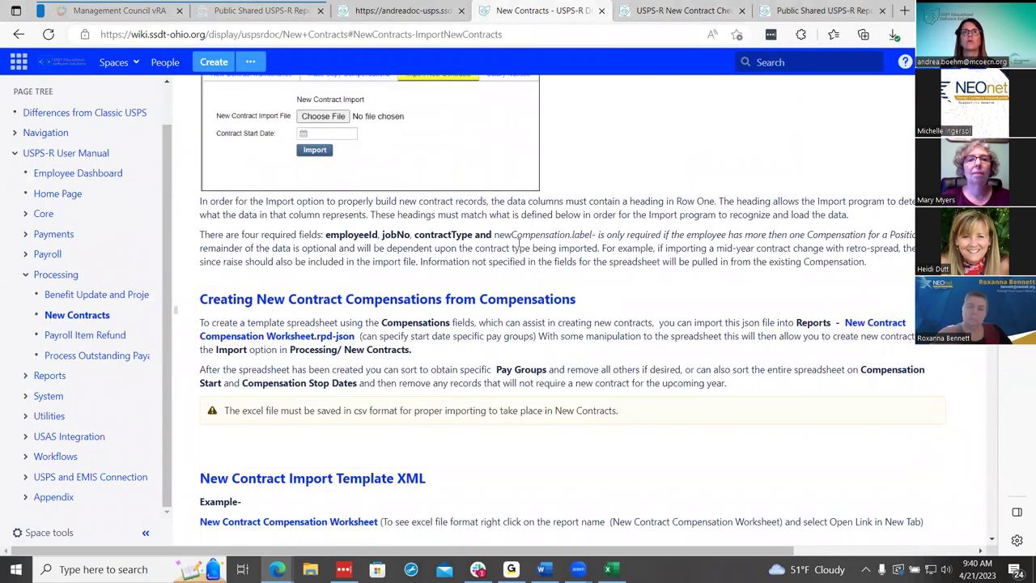
pyautogui.scroll(-1, 509, 330)
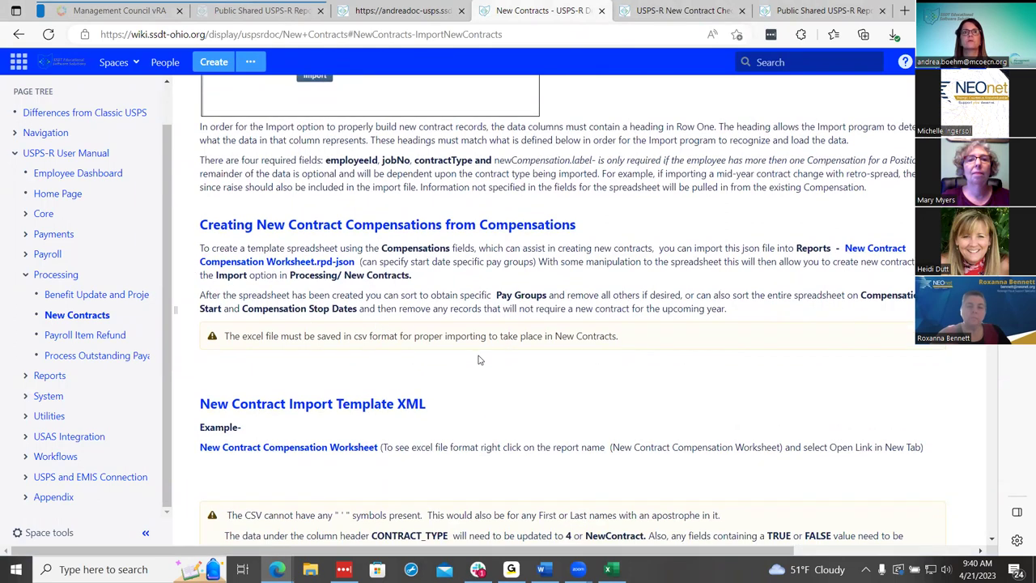
pyautogui.scroll(-3, 479, 359)
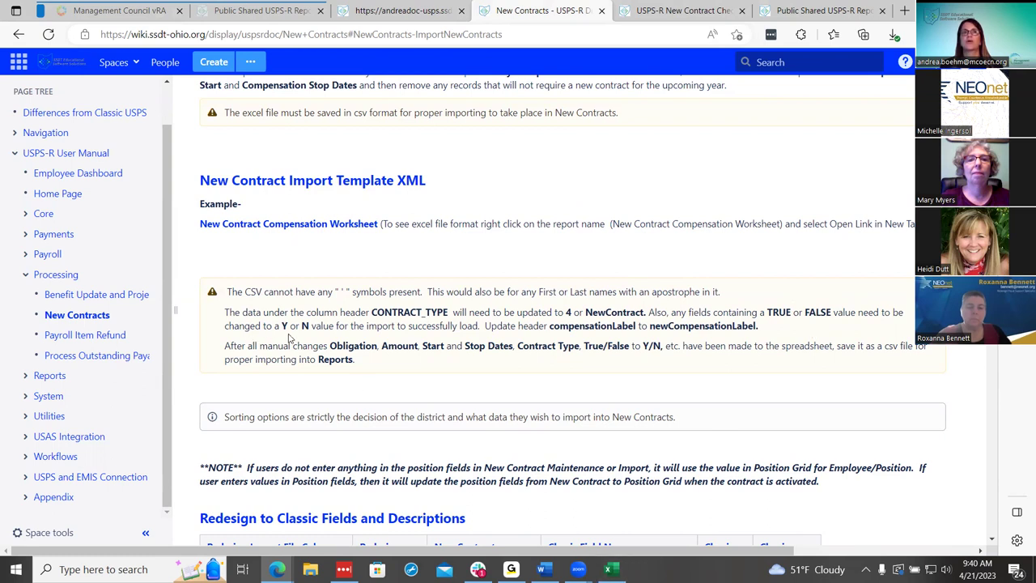
# Switch back to the Excel compensation report and delete the unitAmountManualCalculationMode and payPerPeriodManualCalculationMode columns
pyautogui.click(611, 569)
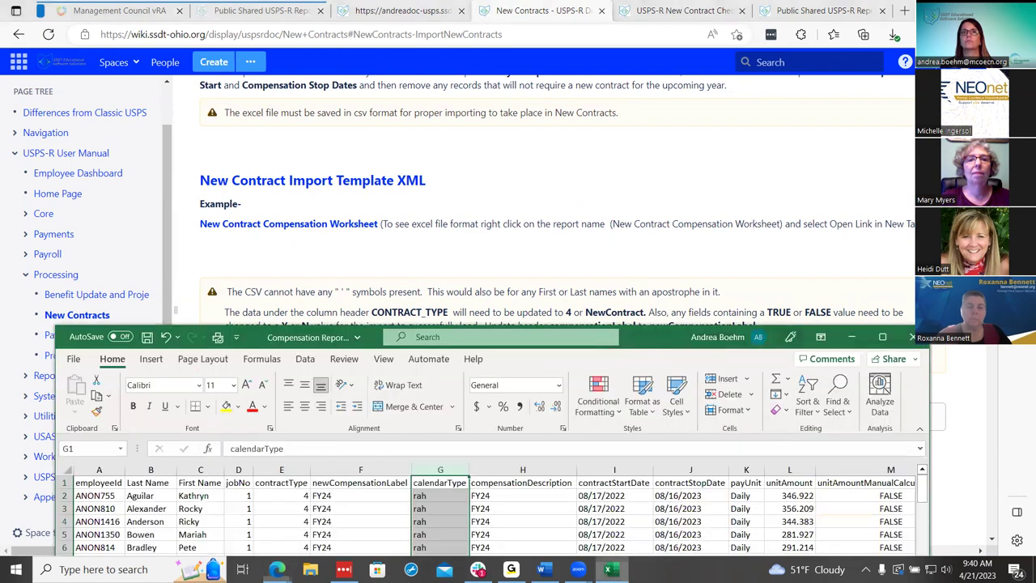
pyautogui.moveTo(663, 336); pyautogui.dragTo(645, 99)
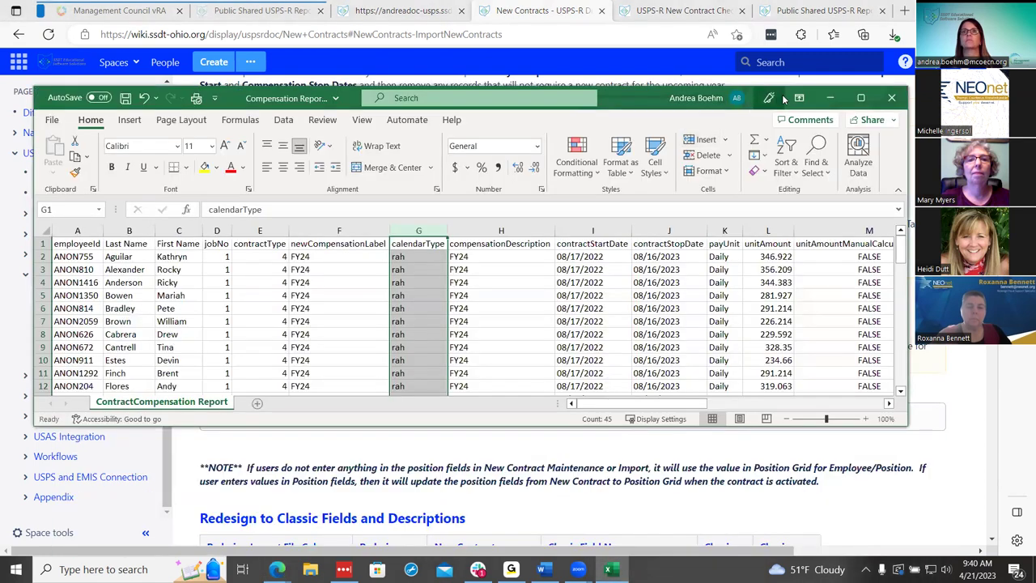
pyautogui.doubleClick(857, 103)
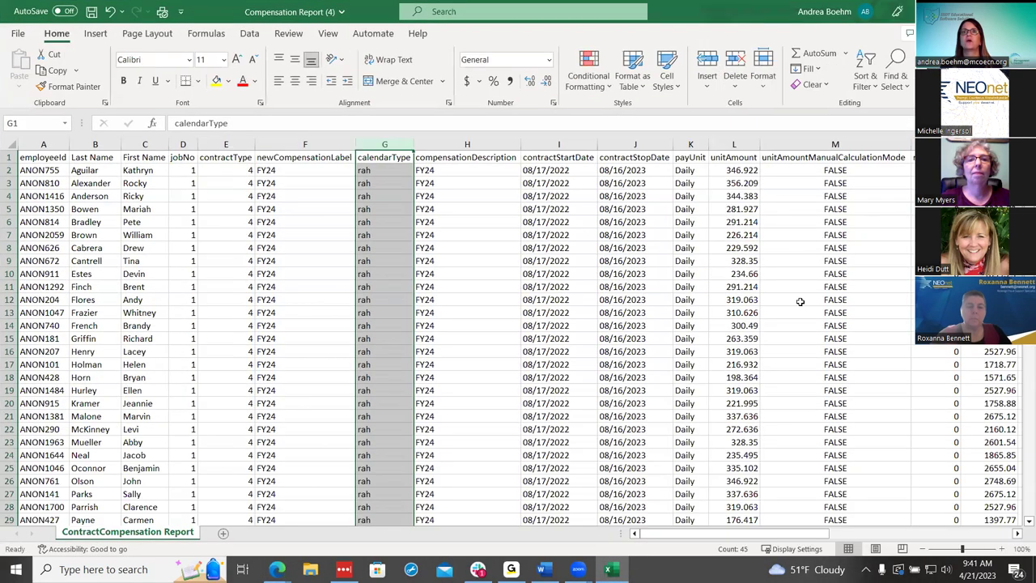
pyautogui.click(836, 170)
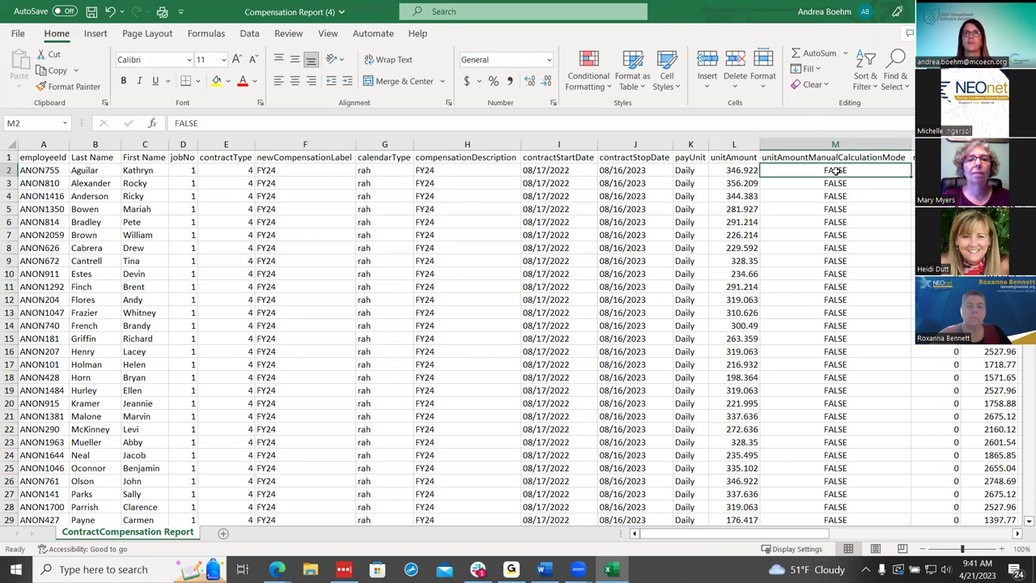
pyautogui.moveTo(801, 535); pyautogui.dragTo(858, 531)
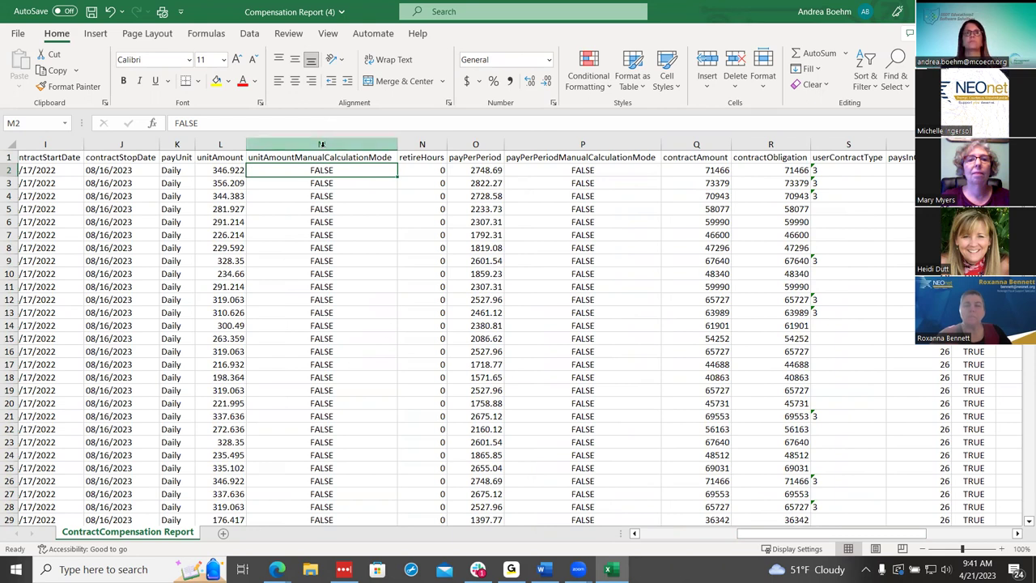
pyautogui.rightClick(322, 146)
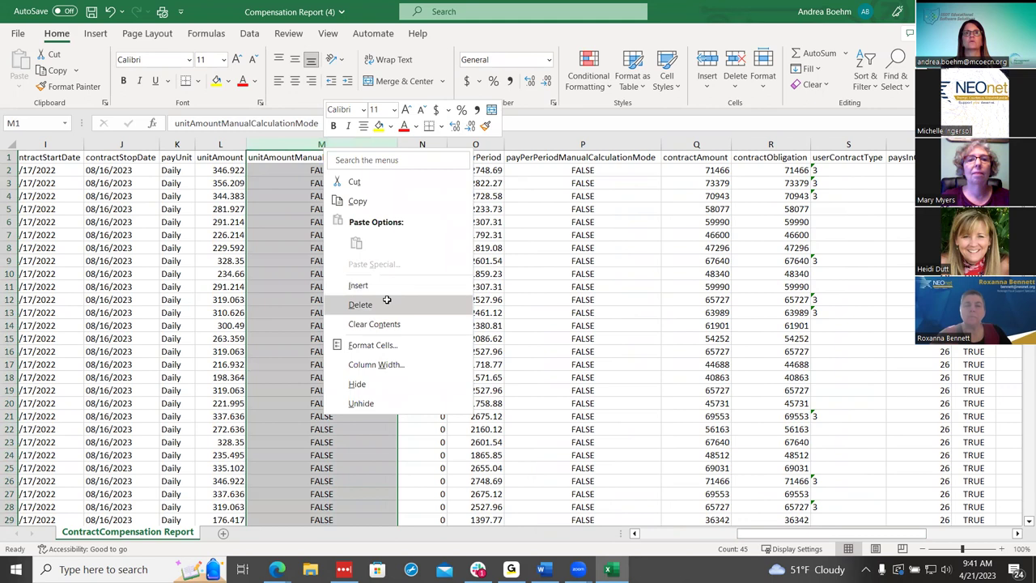
pyautogui.click(387, 301)
pyautogui.rightClick(436, 145)
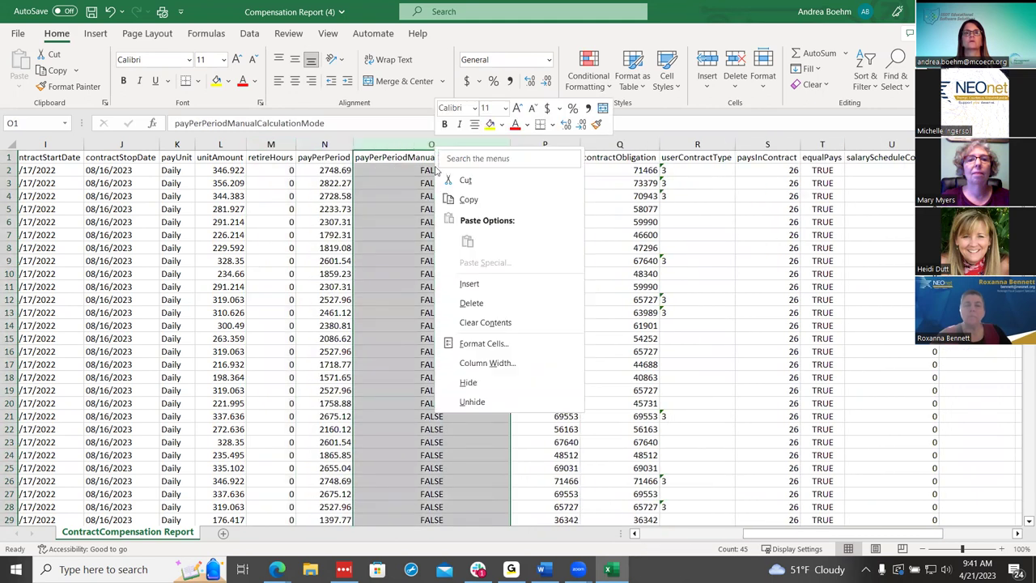
pyautogui.click(495, 302)
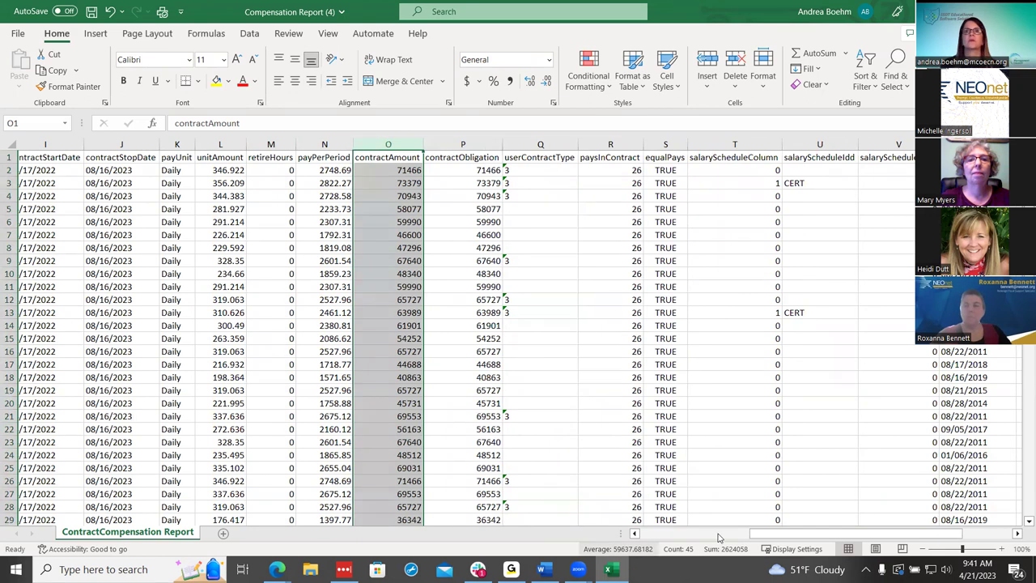
# Replace TRUE with Y in the equalPays column for every employee row from 2 to 45
pyautogui.moveTo(783, 535); pyautogui.dragTo(782, 484)
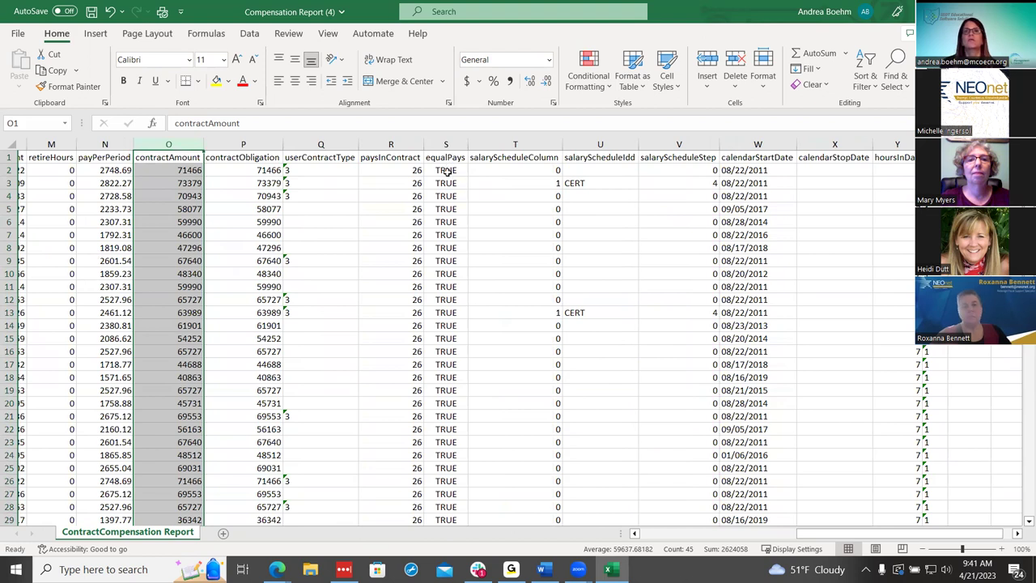
pyautogui.click(446, 171)
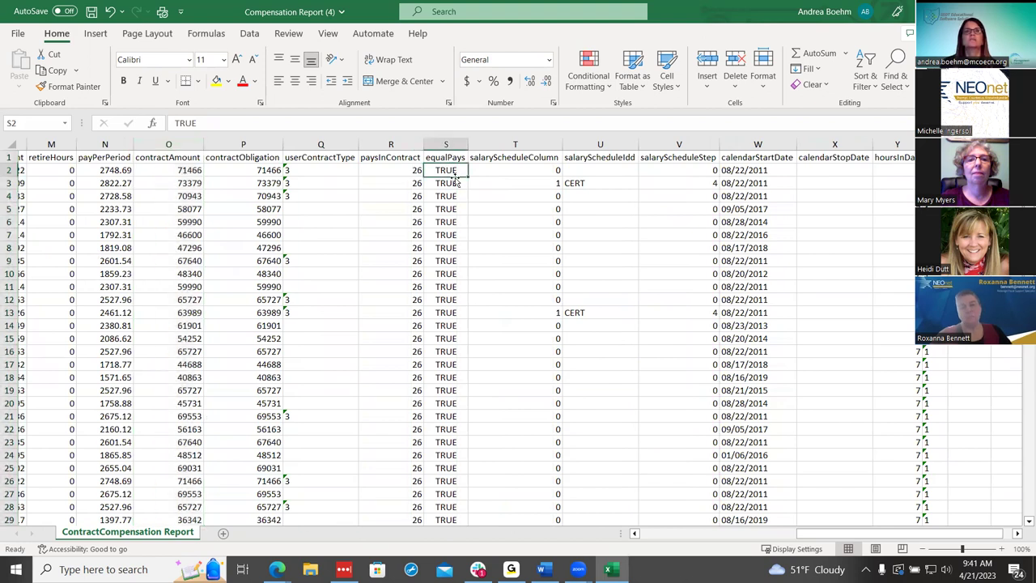
pyautogui.write('Y')
pyautogui.press('Return')
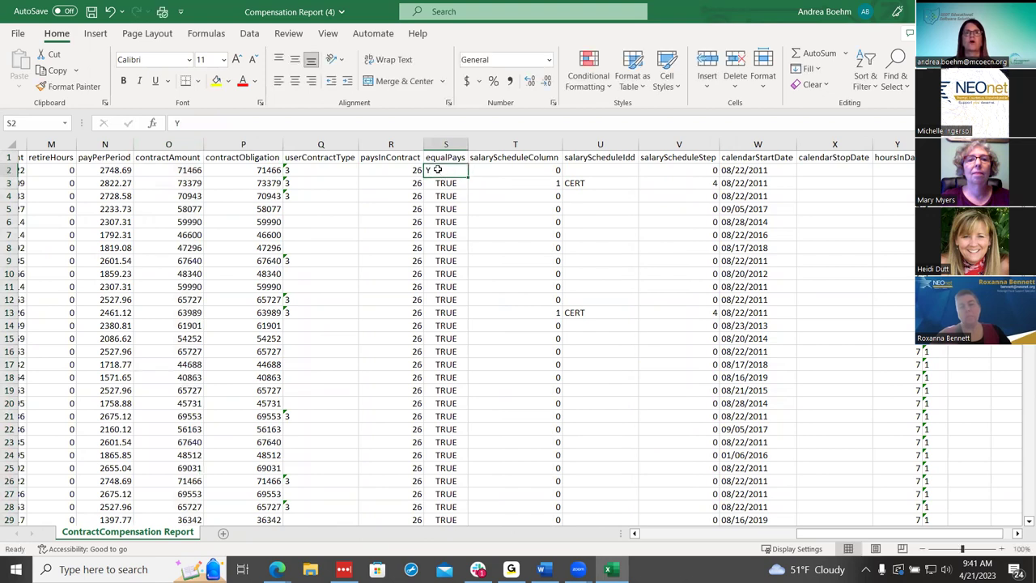
pyautogui.rightClick(438, 172)
pyautogui.click(470, 179)
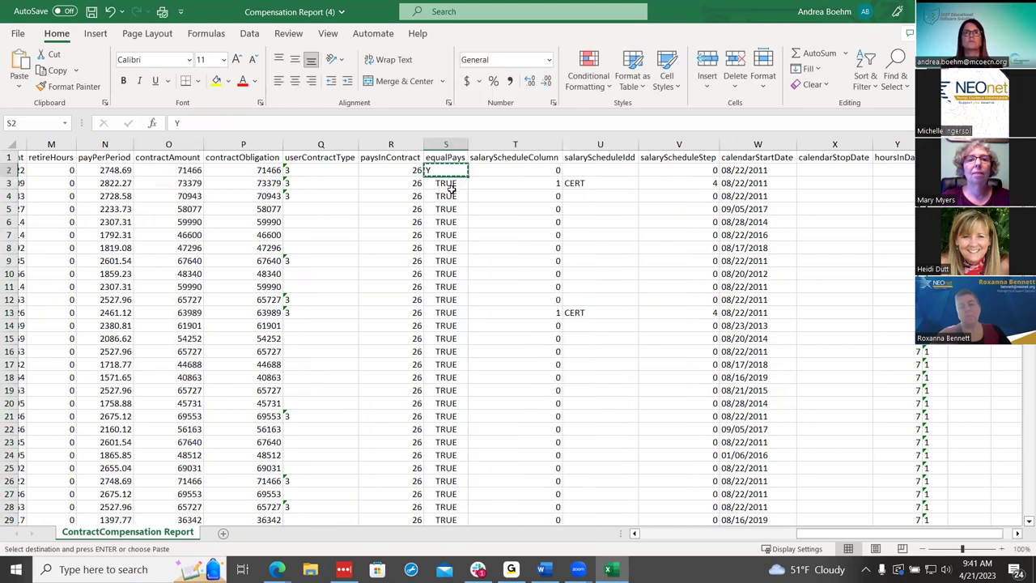
pyautogui.moveTo(448, 184); pyautogui.dragTo(478, 366)
pyautogui.scroll(-9, 447, 185)
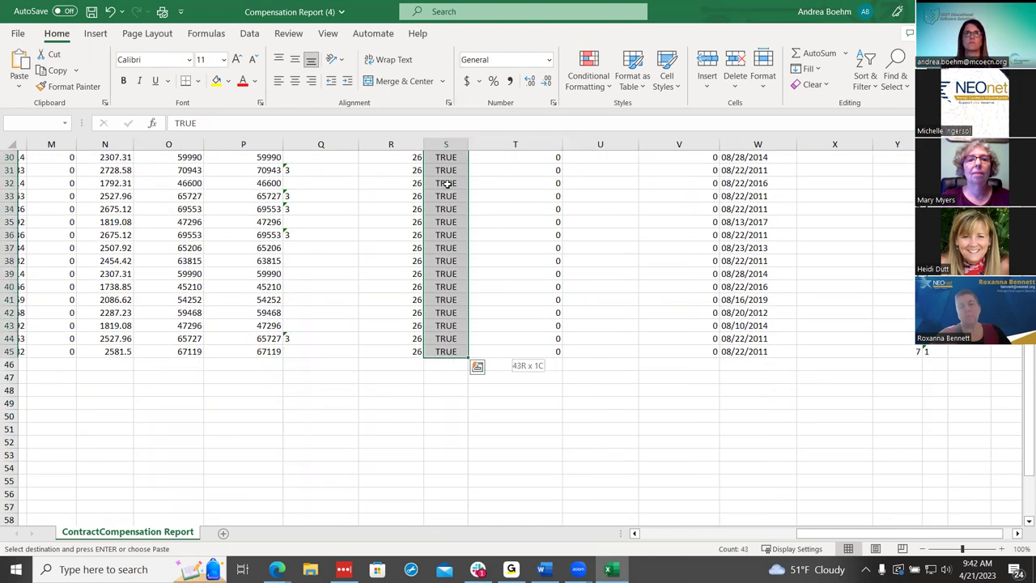
pyautogui.rightClick(449, 186)
pyautogui.click(482, 240)
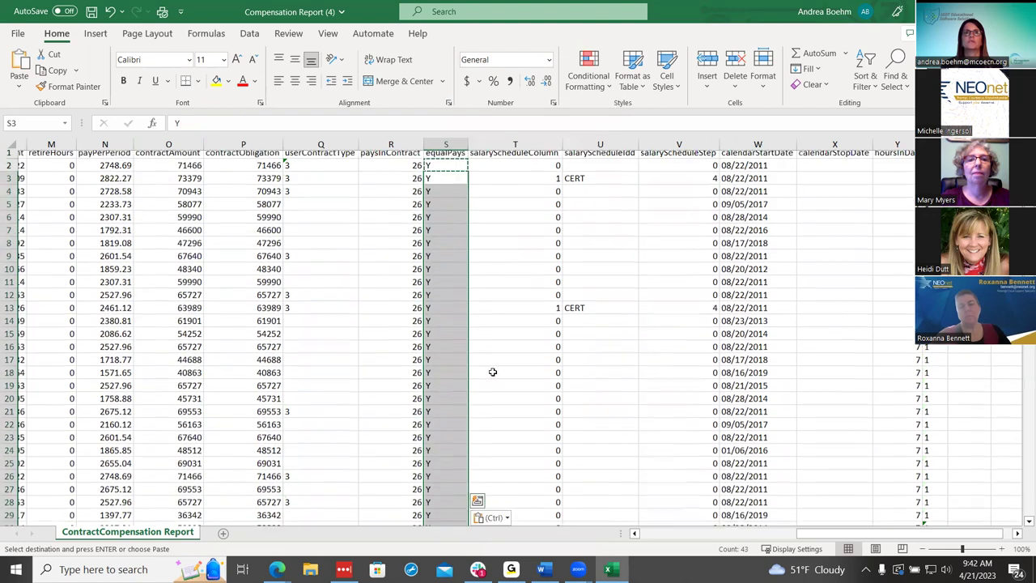
pyautogui.press('Escape')
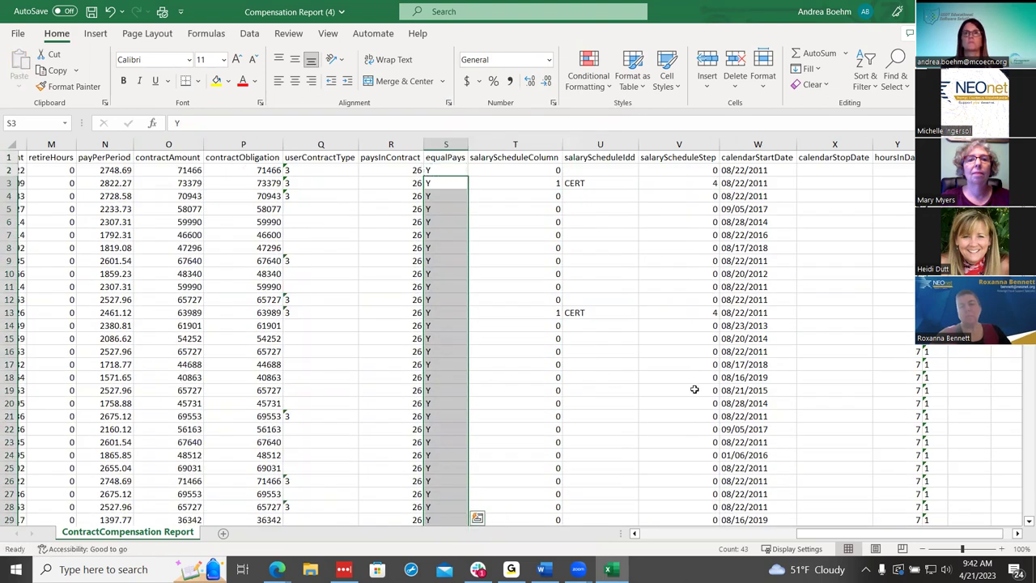
# Set the contractStartDate in row 2 to 08/15/2023 and its contractStopDate to 05/31/2024
pyautogui.moveTo(821, 535); pyautogui.dragTo(643, 542)
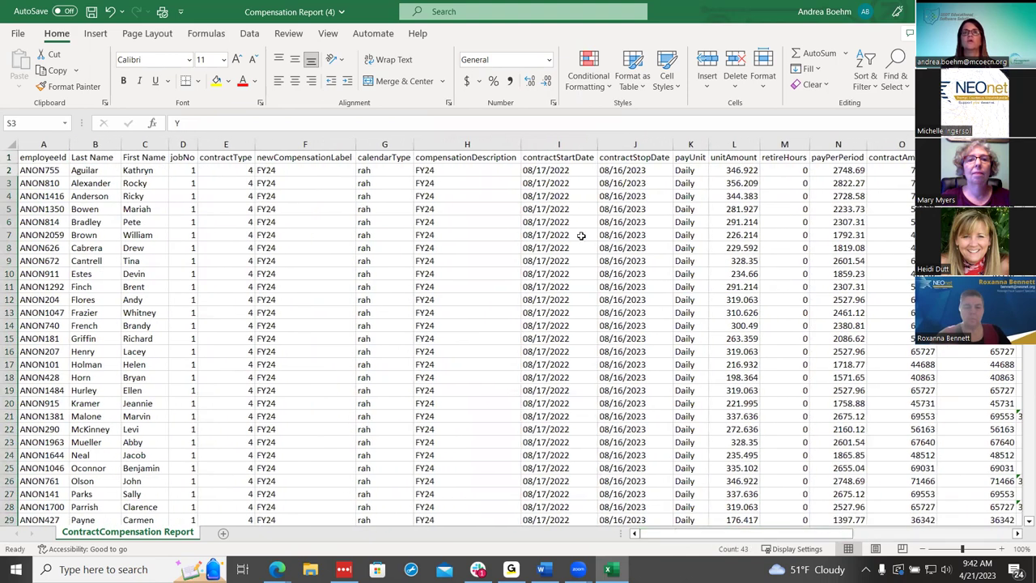
pyautogui.click(558, 170)
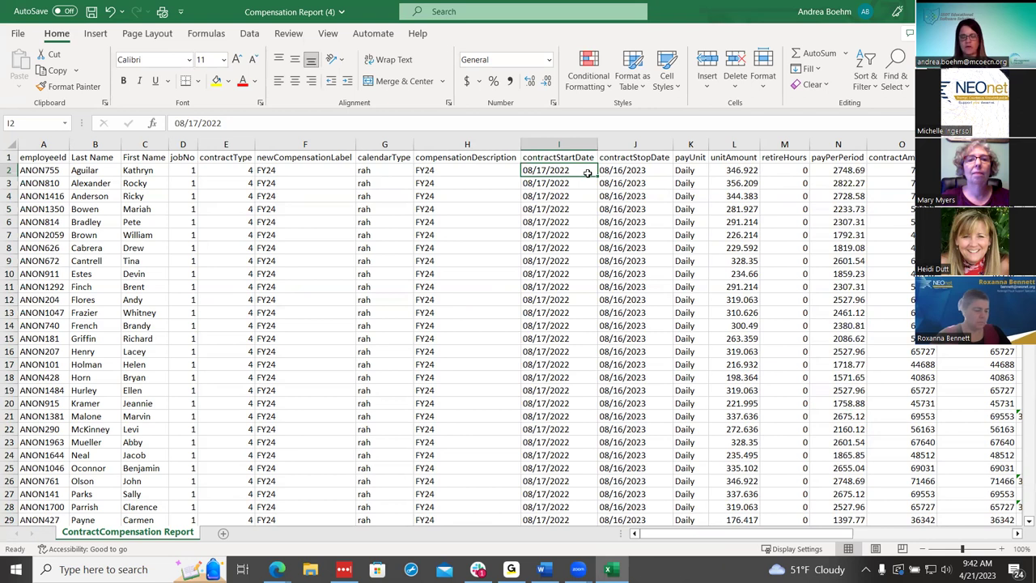
pyautogui.write('08/15/2023')
pyautogui.press('Tab')
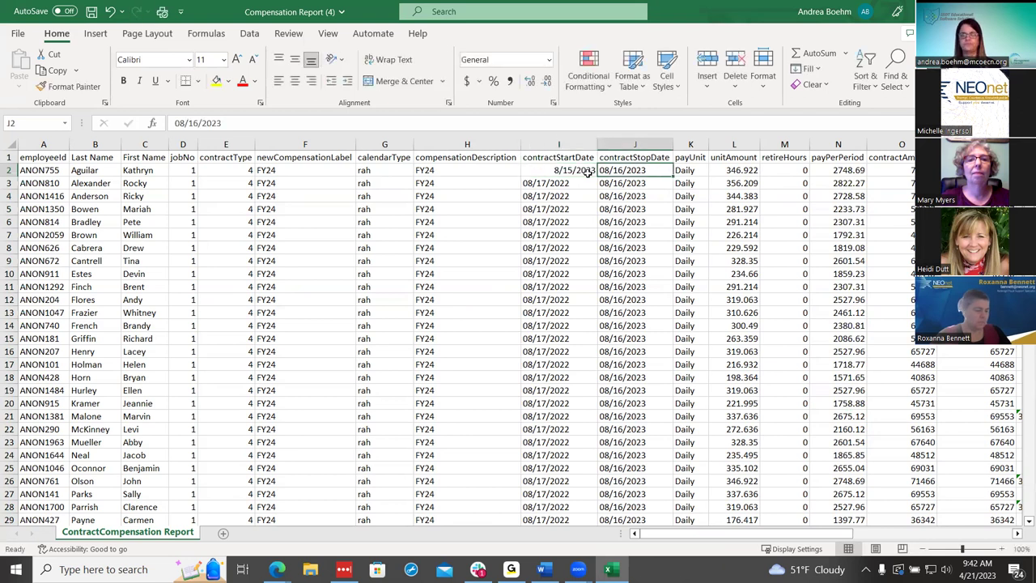
pyautogui.write('0')
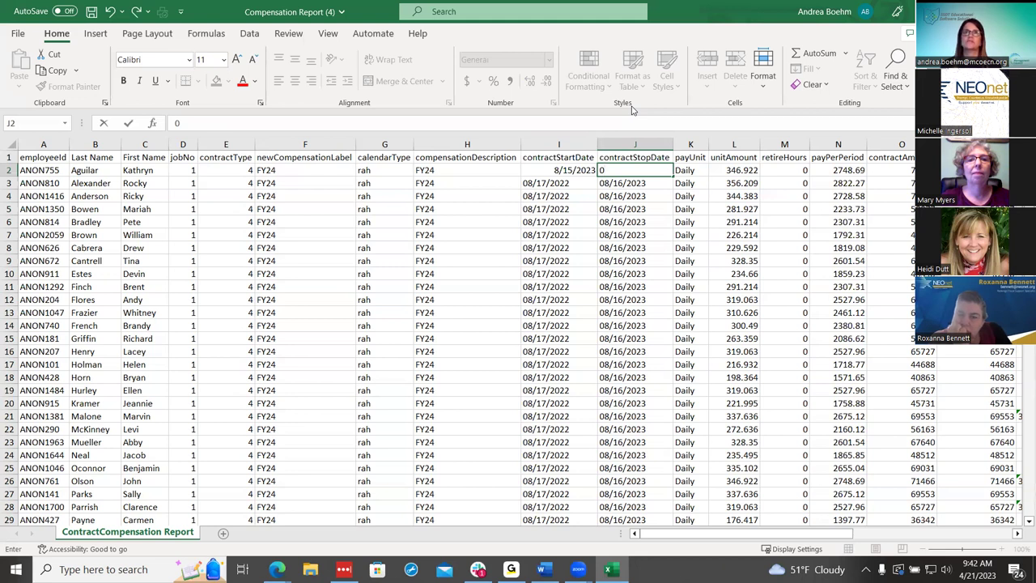
pyautogui.write('02')
pyautogui.press('BackSpace')
pyautogui.press('BackSpace')
pyautogui.press('BackSpace')
pyautogui.write('1/2024')
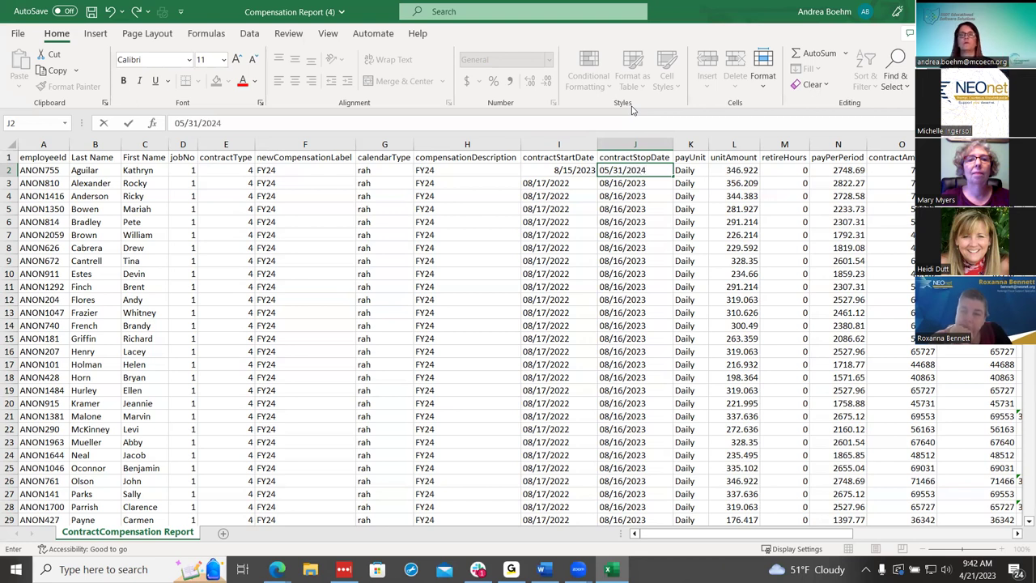
pyautogui.click(657, 249)
# Copy the contractStartDate 8/15/2023 from row 2 to all employee rows from 3 to 45
pyautogui.rightClick(577, 170)
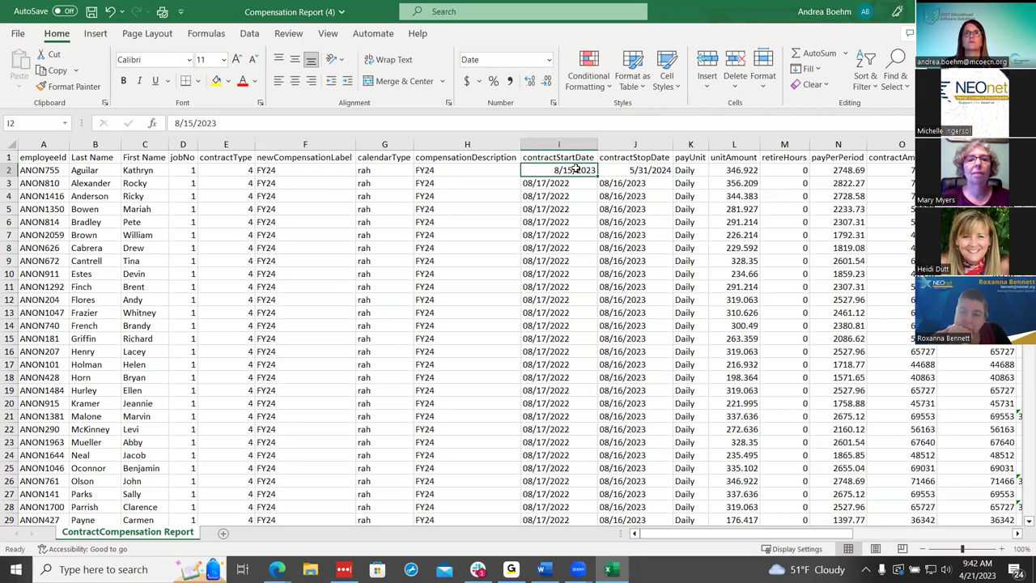
pyautogui.click(610, 199)
pyautogui.moveTo(558, 182); pyautogui.dragTo(588, 183)
pyautogui.hotkey('shift', 'Down')
pyautogui.hotkey('shift', 'Down')
pyautogui.hotkey('shift', 'Down')
pyautogui.hotkey('shift', 'Down')
pyautogui.hotkey('shift', 'Down')
pyautogui.hotkey('shift', 'Down')
pyautogui.hotkey('shift', 'Down')
pyautogui.hotkey('shift', 'Down')
pyautogui.hotkey('shift', 'Down')
pyautogui.hotkey('shift', 'Down')
pyautogui.hotkey('shift', 'Down')
pyautogui.hotkey('shift', 'Down')
pyautogui.hotkey('shift', 'Down')
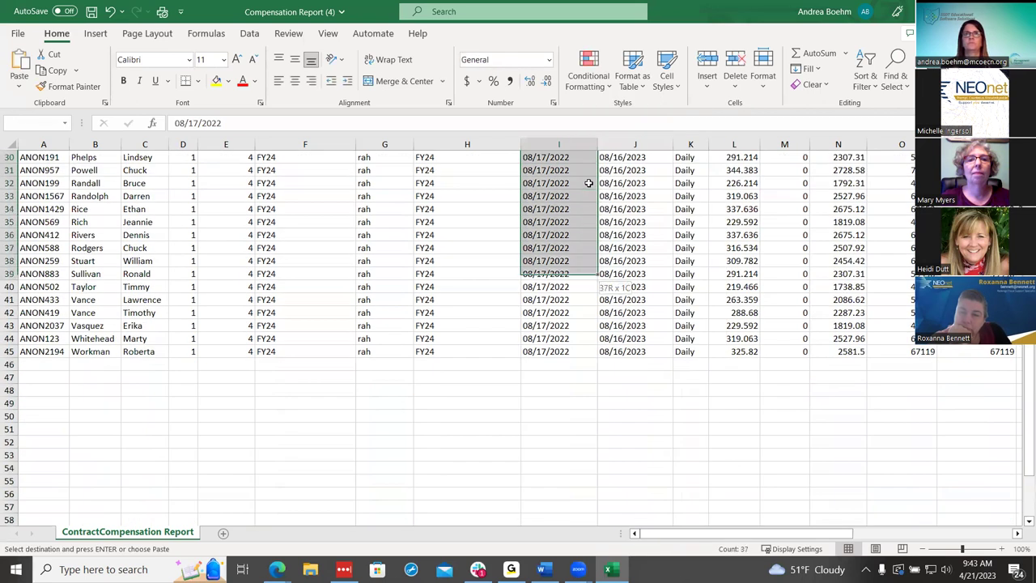
pyautogui.hotkey('ctrl', 'v')
pyautogui.rightClick(588, 183)
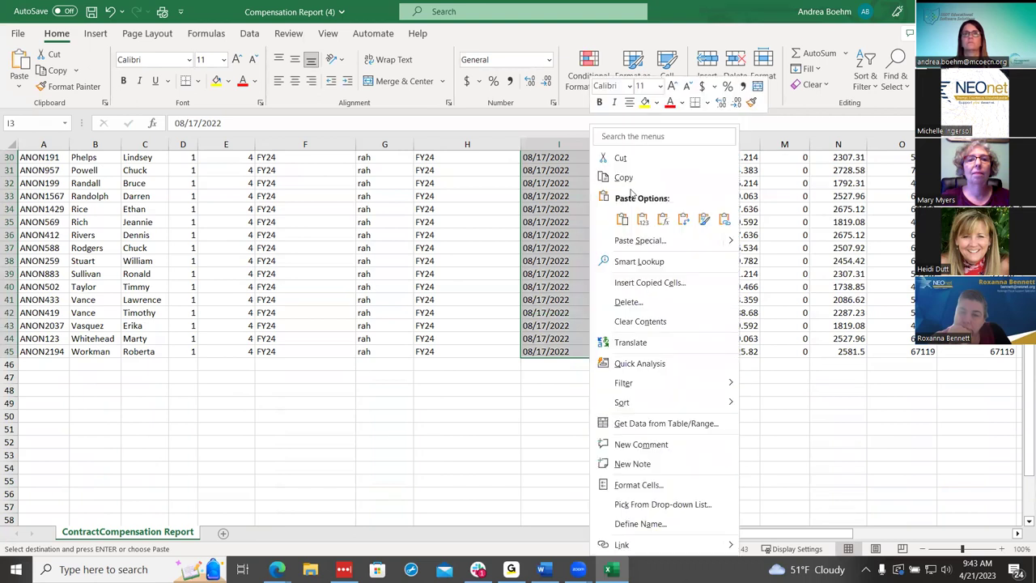
pyautogui.click(622, 218)
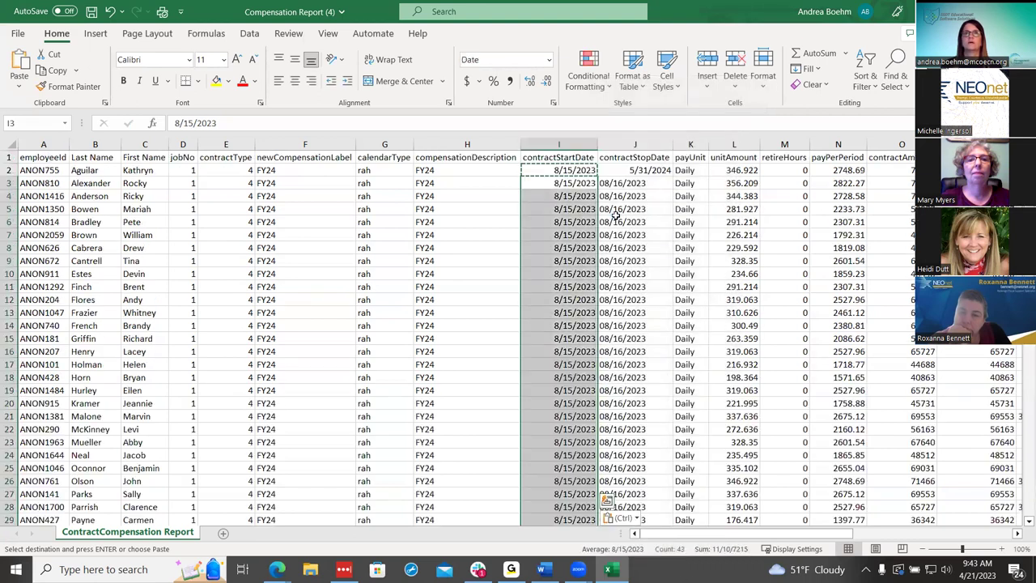
pyautogui.press('Escape')
# Copy the contractStopDate 5/31/2024 from row 2 to all employee rows from 3 to 45
pyautogui.click(611, 170)
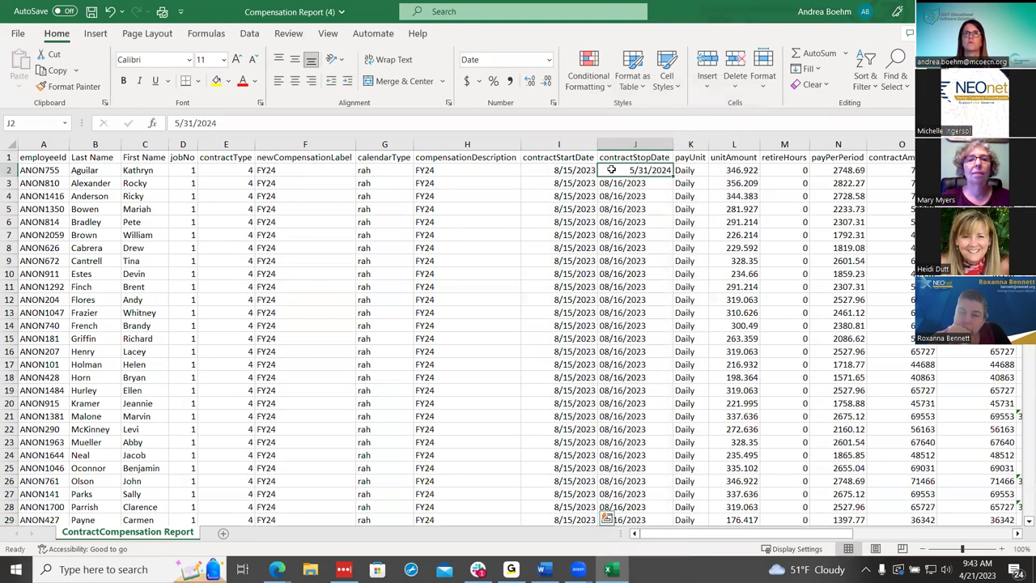
pyautogui.rightClick(611, 169)
pyautogui.click(637, 184)
pyautogui.moveTo(637, 185); pyautogui.dragTo(635, 356)
pyautogui.scroll(-10, 637, 185)
pyautogui.rightClick(640, 192)
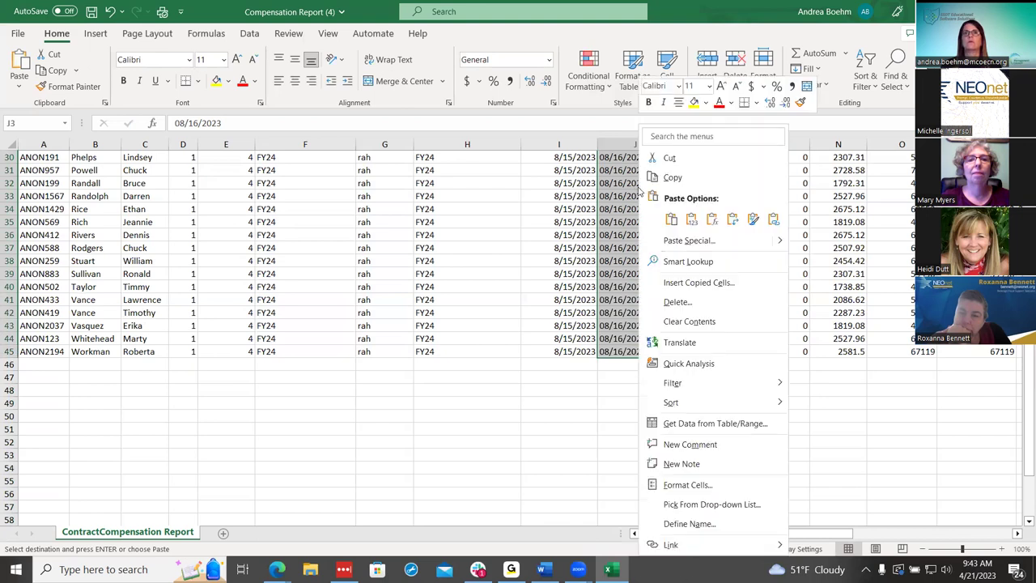
pyautogui.click(669, 213)
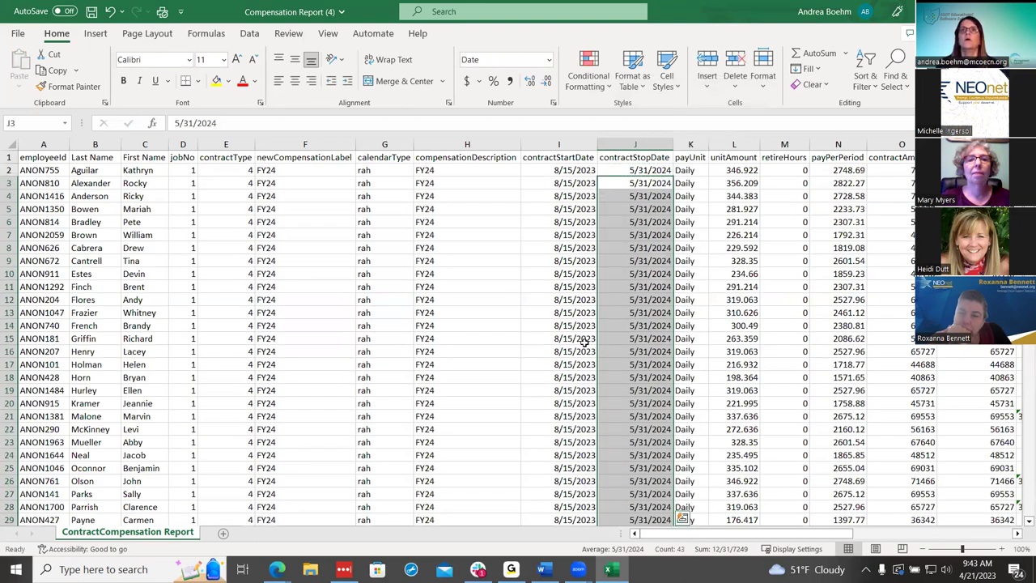
pyautogui.press('Escape')
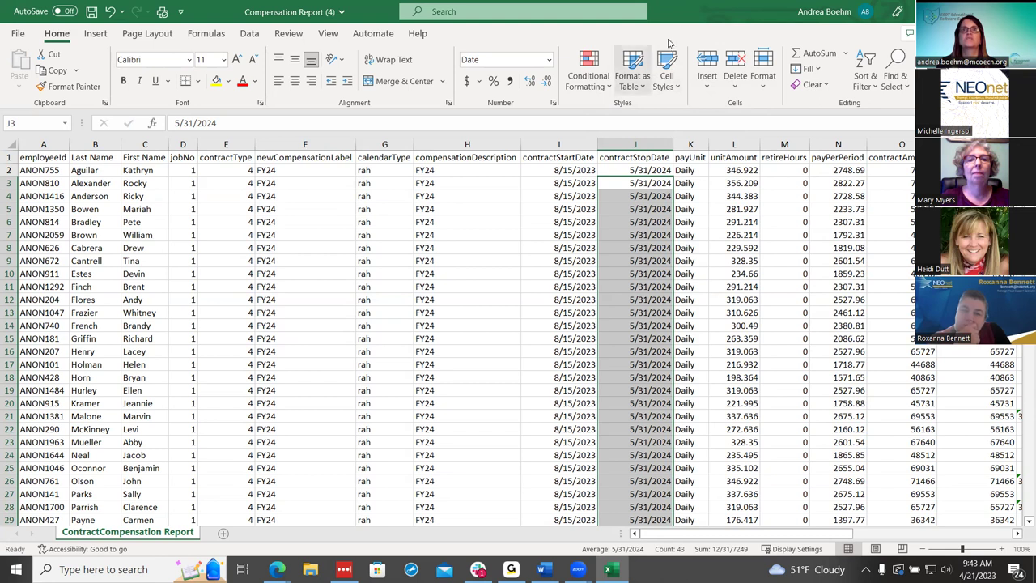
# Check the New Contracts wiki note about saving the edited spreadsheet as a CSV, and return to the full-size spreadsheet
pyautogui.press('super+Down')
pyautogui.scroll(-5, 441, 197)
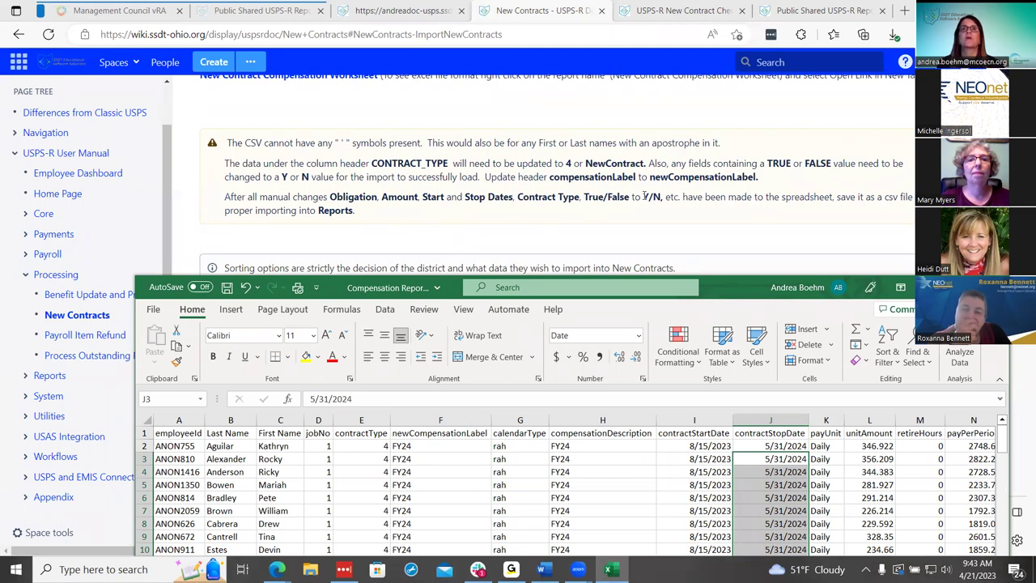
pyautogui.moveTo(733, 281); pyautogui.dragTo(641, 94)
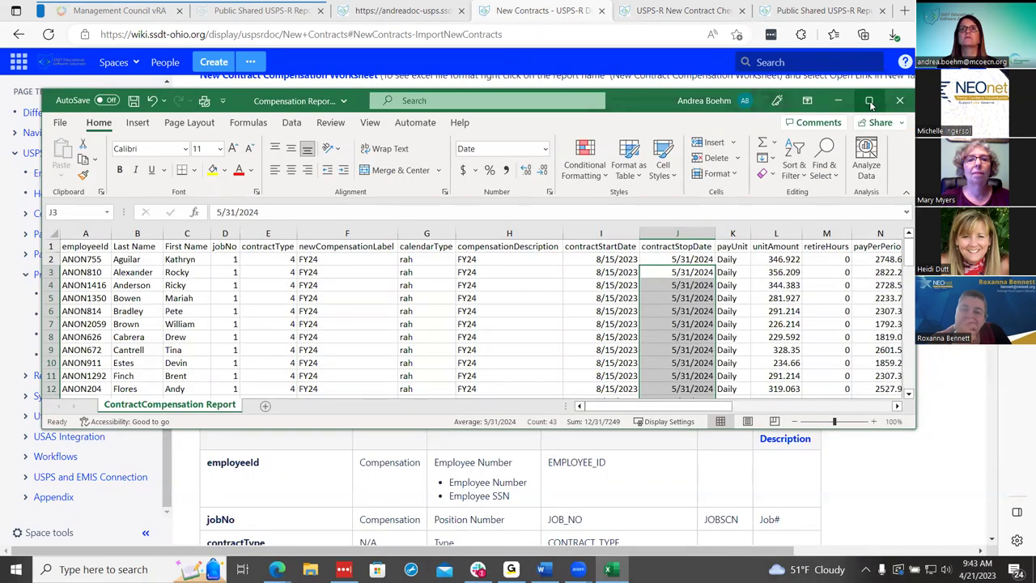
pyautogui.click(869, 102)
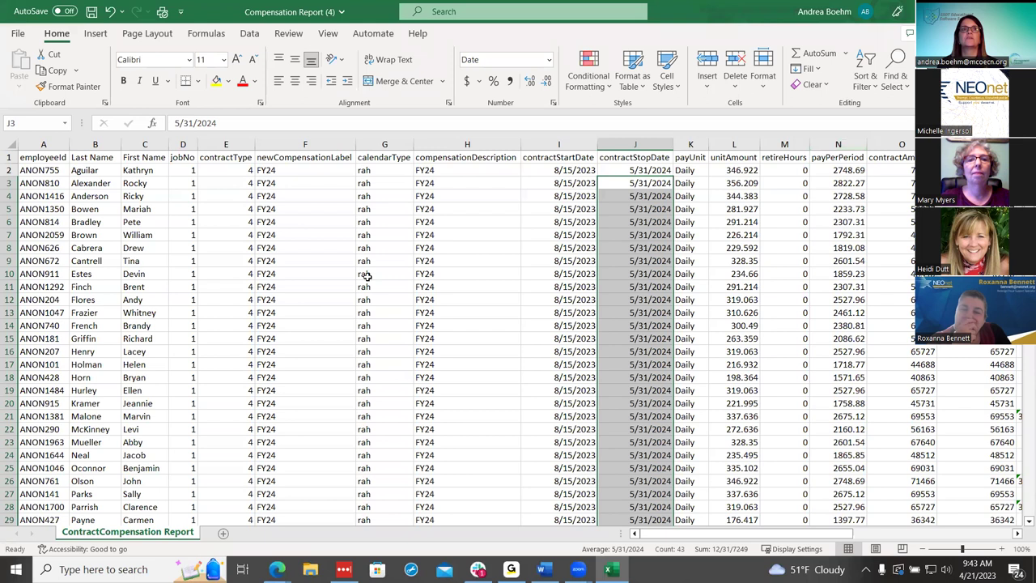
# Save the spreadsheet to the Desktop as Compensation Report (4) in CSV (Comma delimited) format
pyautogui.click(24, 38)
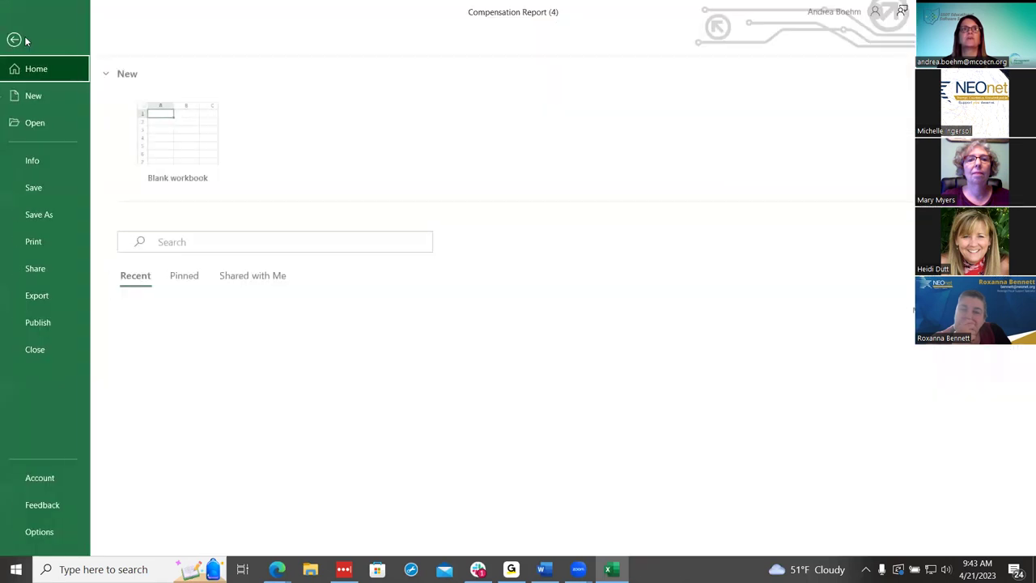
pyautogui.click(44, 214)
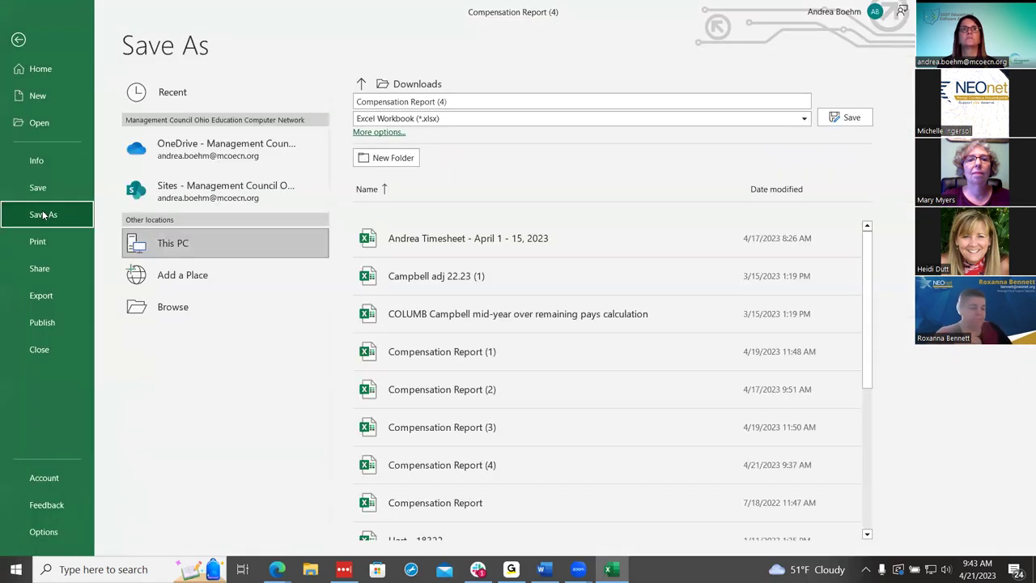
pyautogui.click(803, 118)
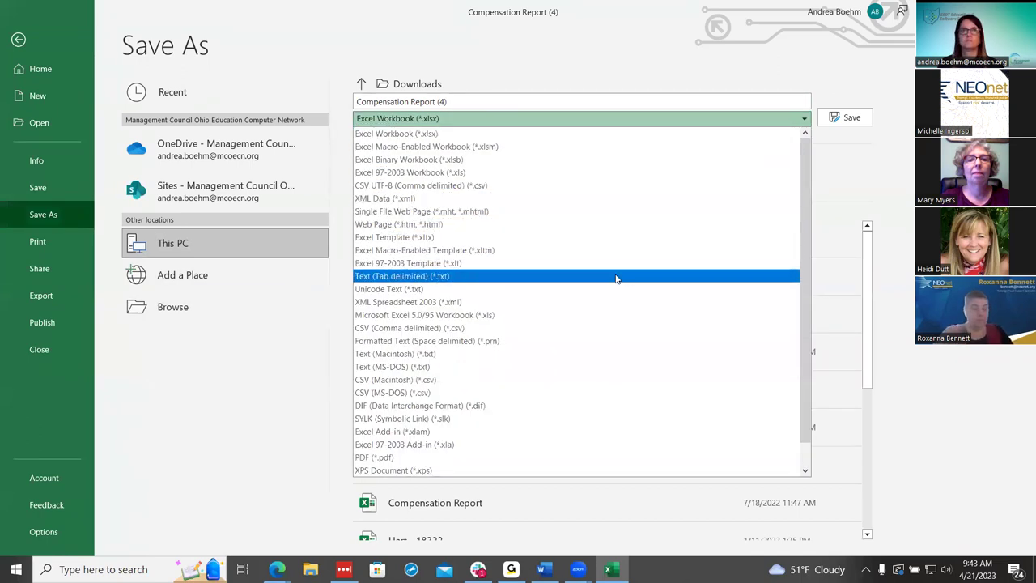
pyautogui.scroll(-1, 574, 308)
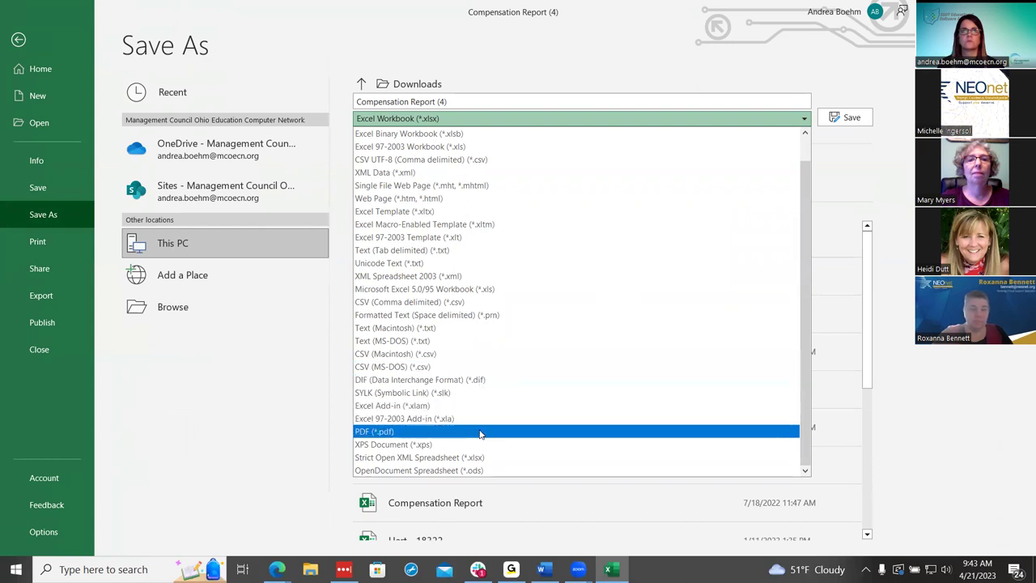
pyautogui.click(469, 302)
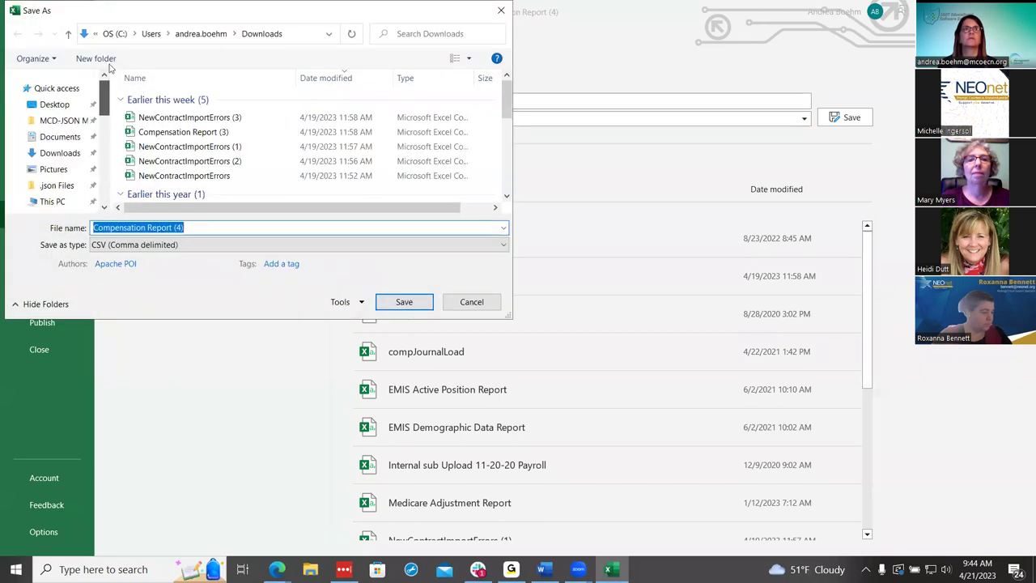
pyautogui.click(61, 104)
pyautogui.click(404, 311)
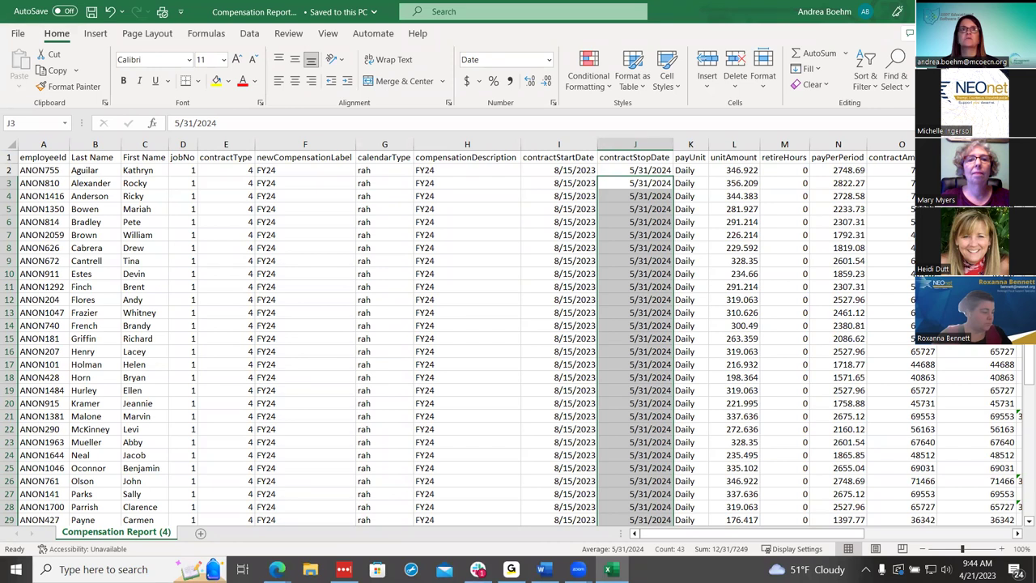
# Switch to the USPS-R application in the browser and open Import New Contracts in the New Contracts module
pyautogui.hotkey('alt', 'Tab')
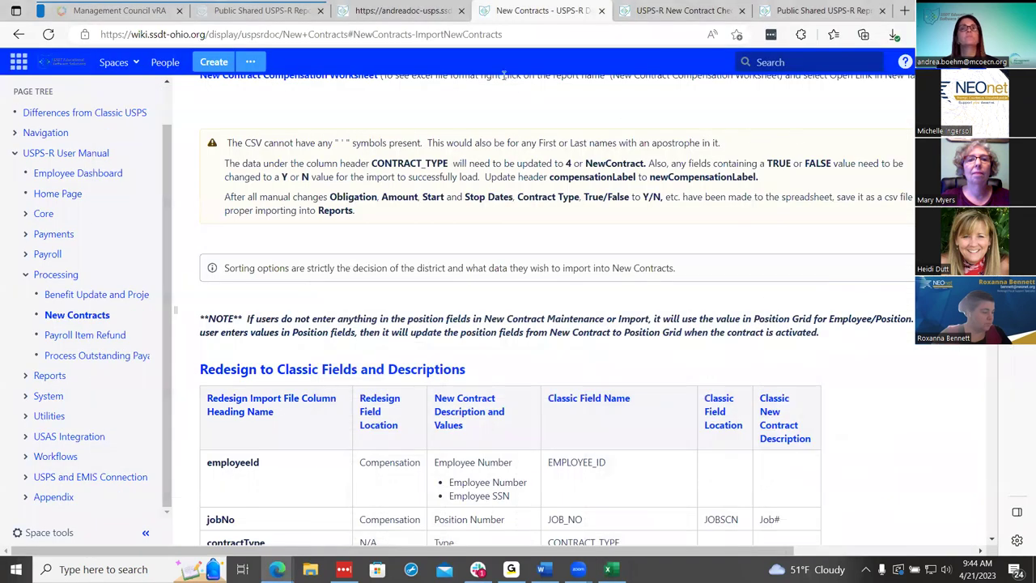
pyautogui.click(441, 8)
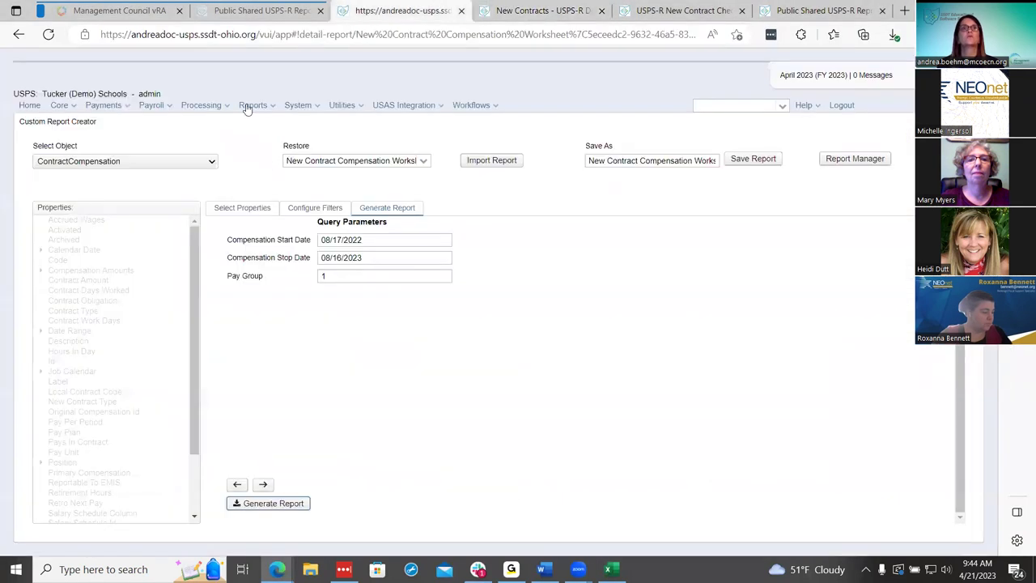
pyautogui.click(217, 107)
pyautogui.click(231, 135)
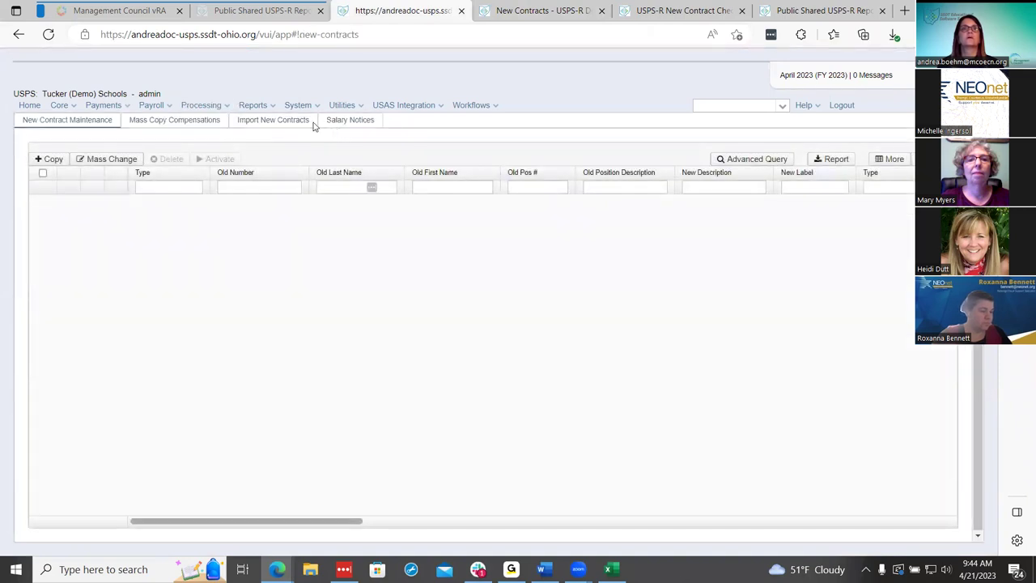
pyautogui.click(305, 122)
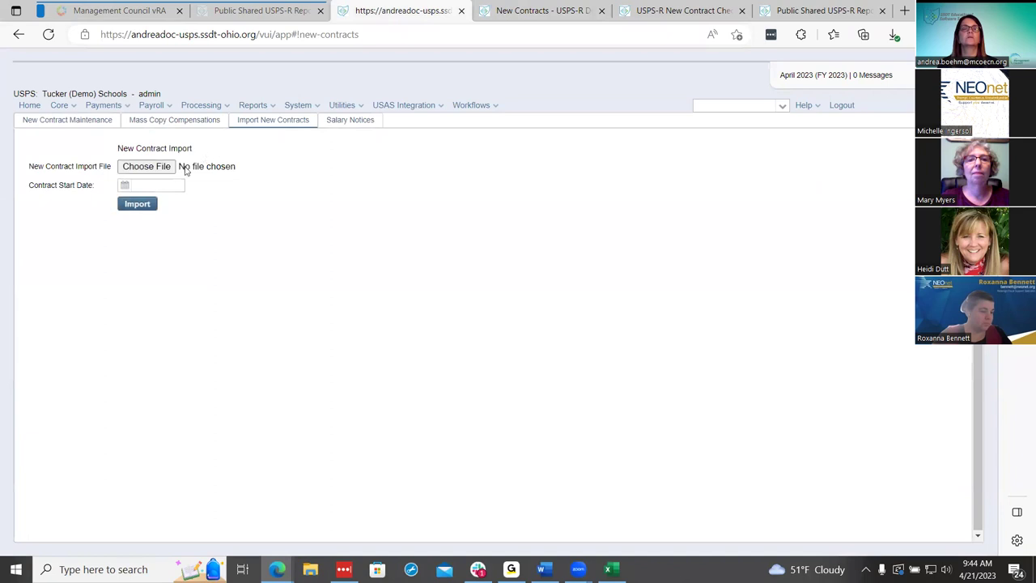
# Import the Compensation Report (4) CSV file from the Desktop and look over the New Contract Maintenance grid
pyautogui.click(169, 166)
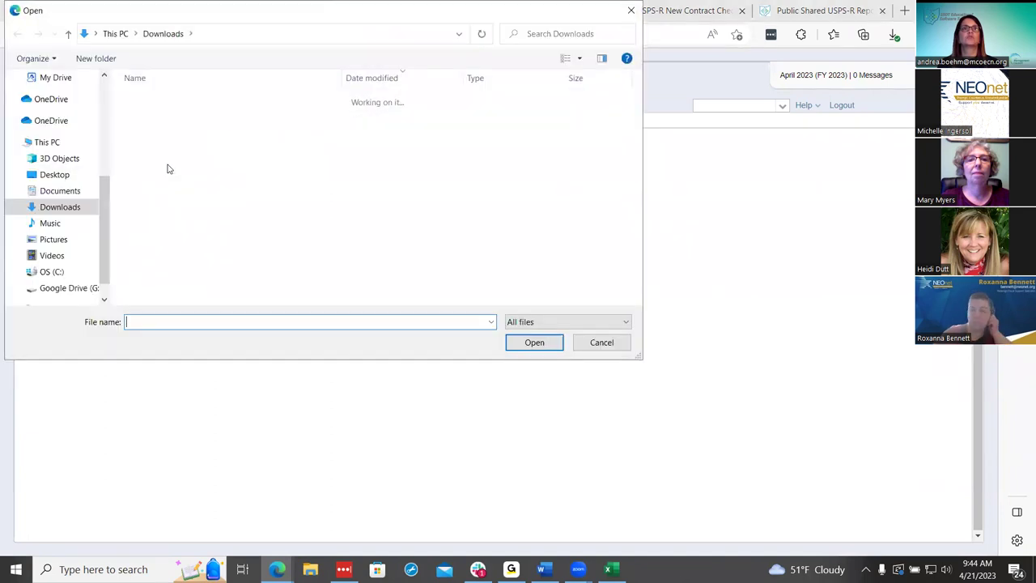
pyautogui.click(198, 117)
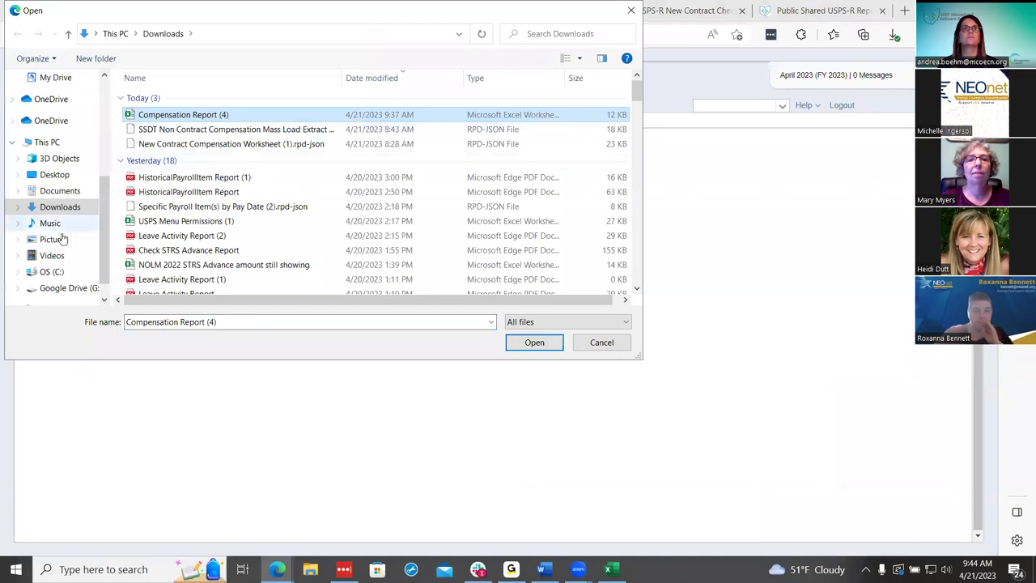
pyautogui.scroll(5, 68, 210)
pyautogui.click(55, 104)
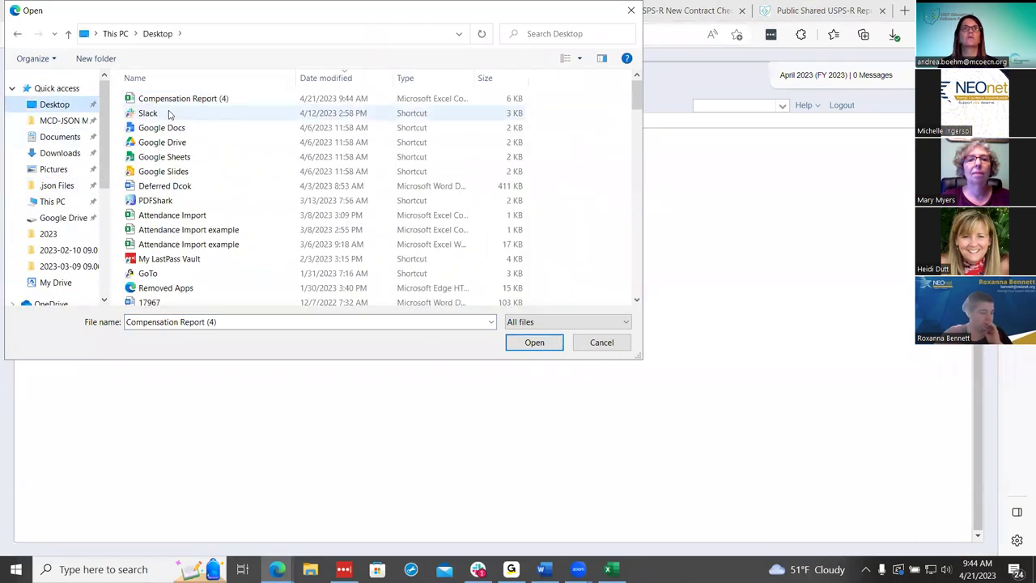
pyautogui.click(179, 99)
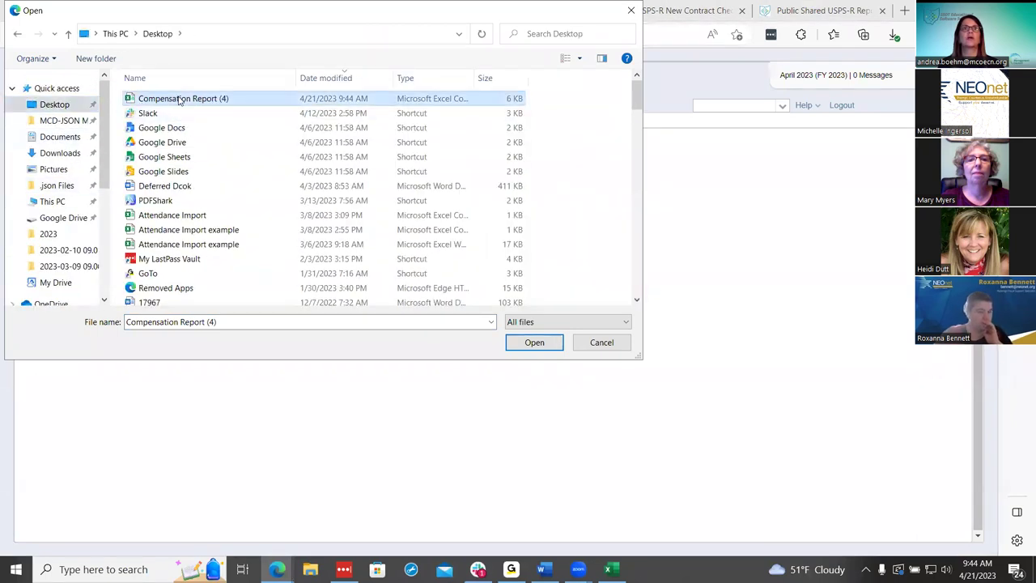
pyautogui.click(540, 345)
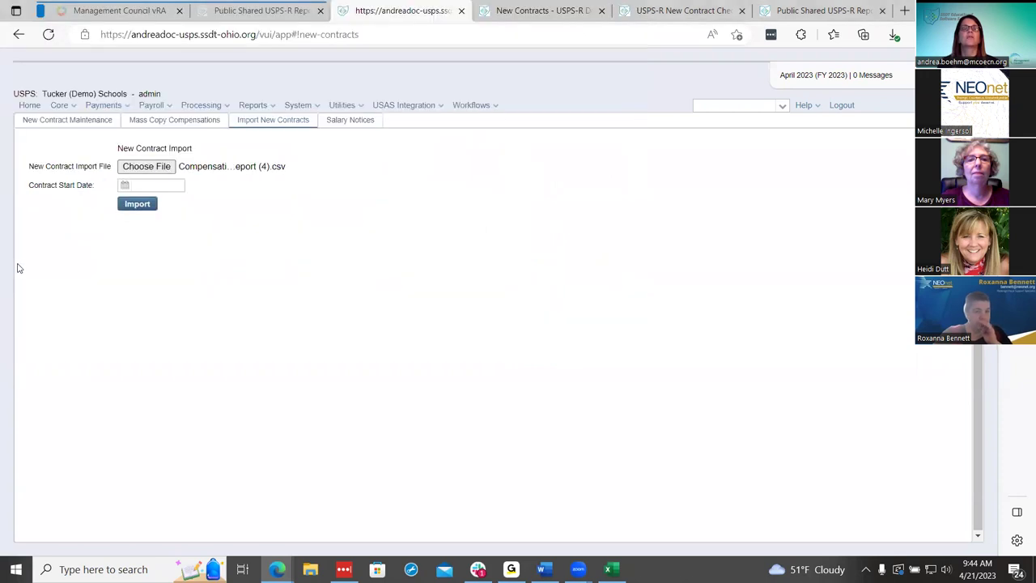
pyautogui.click(150, 208)
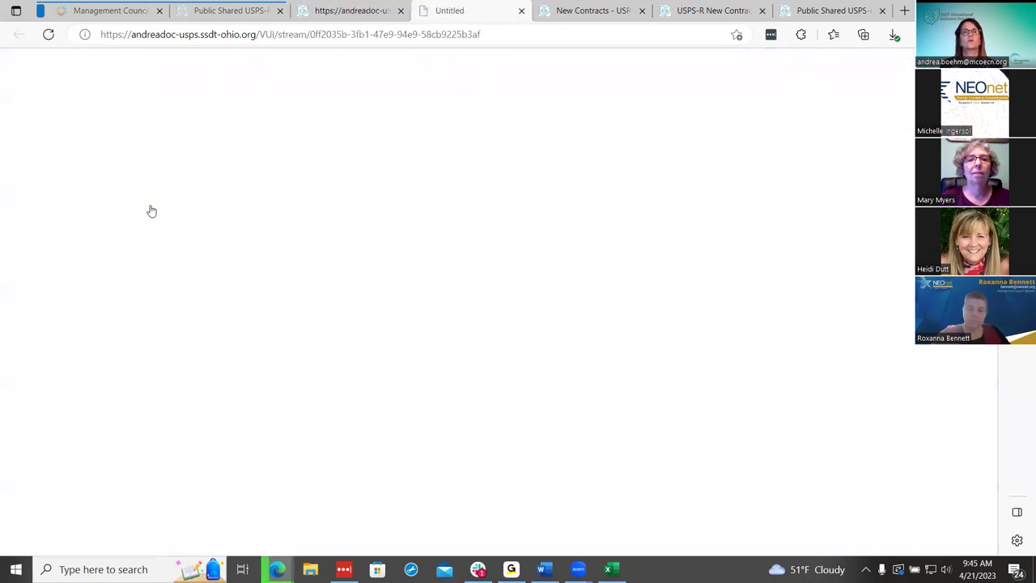
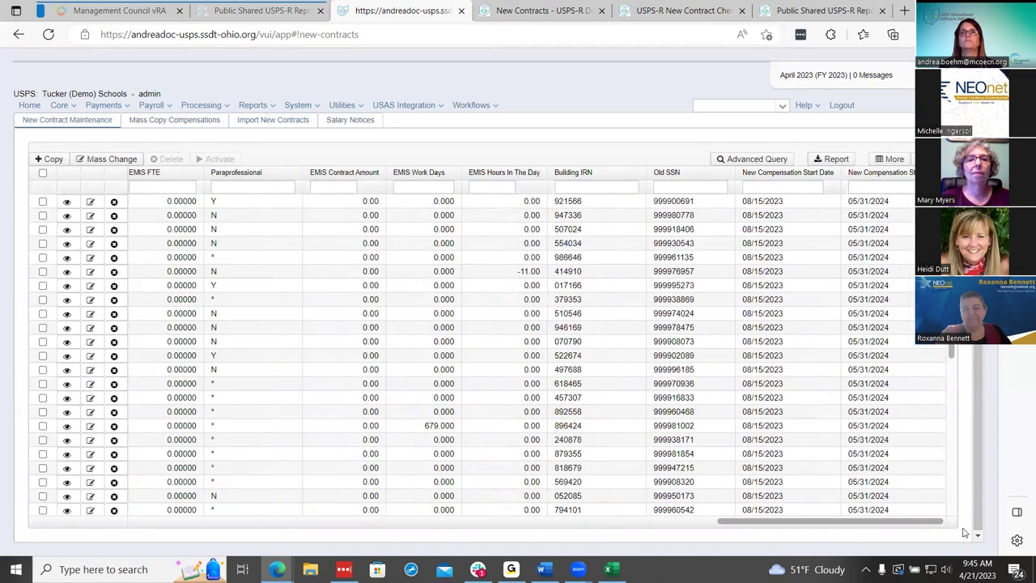
pyautogui.moveTo(775, 521); pyautogui.dragTo(186, 506)
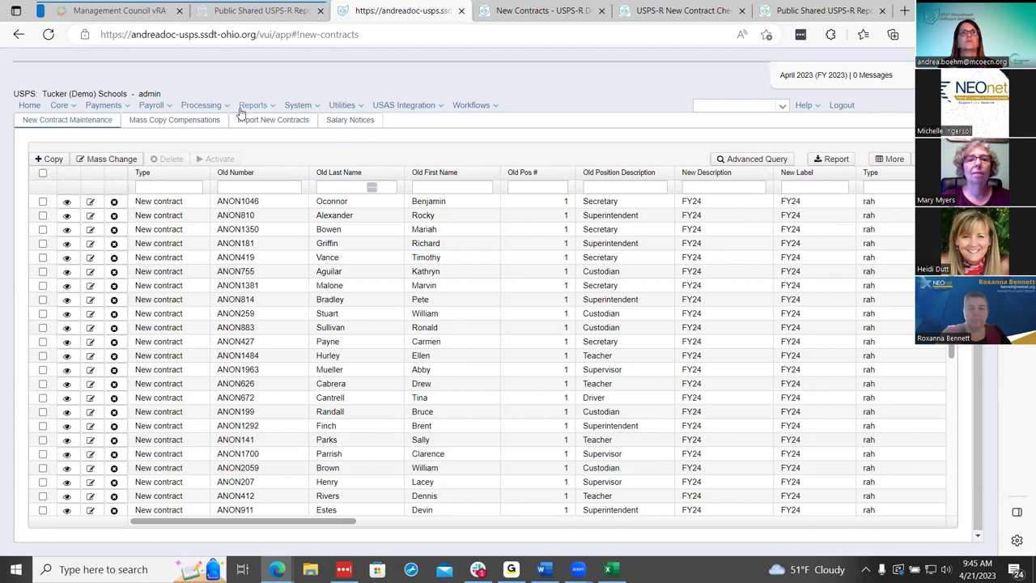
# Generate the SSDT New Contract Payroll Accounts report from the home page as a downloadable PDF in letter landscape
pyautogui.click(28, 108)
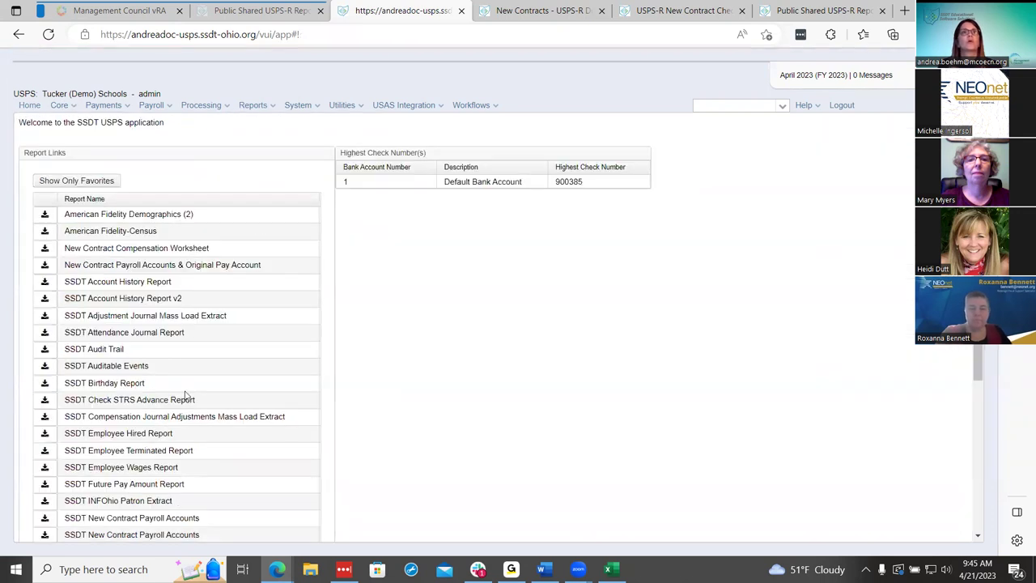
pyautogui.scroll(-5, 184, 395)
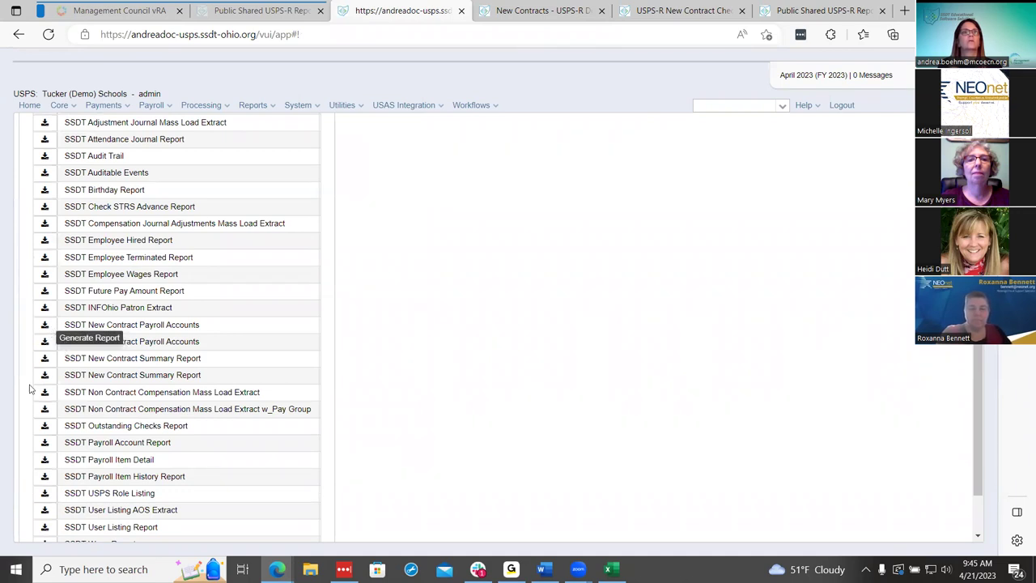
pyautogui.click(45, 325)
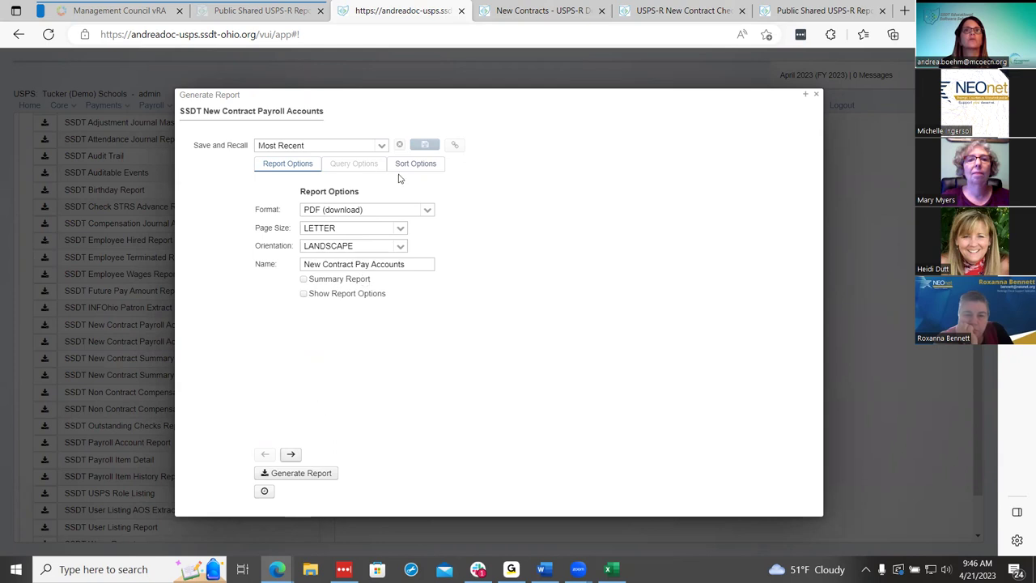
pyautogui.click(321, 476)
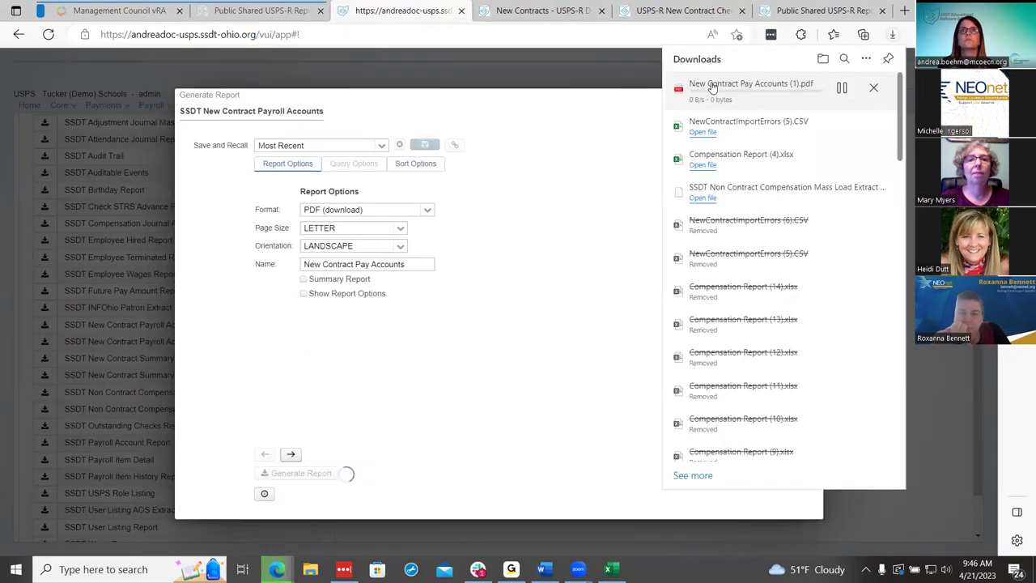
# Open the downloaded New Contract Pay Accounts PDF and review each employee's contract amounts and pay accounts
pyautogui.click(711, 85)
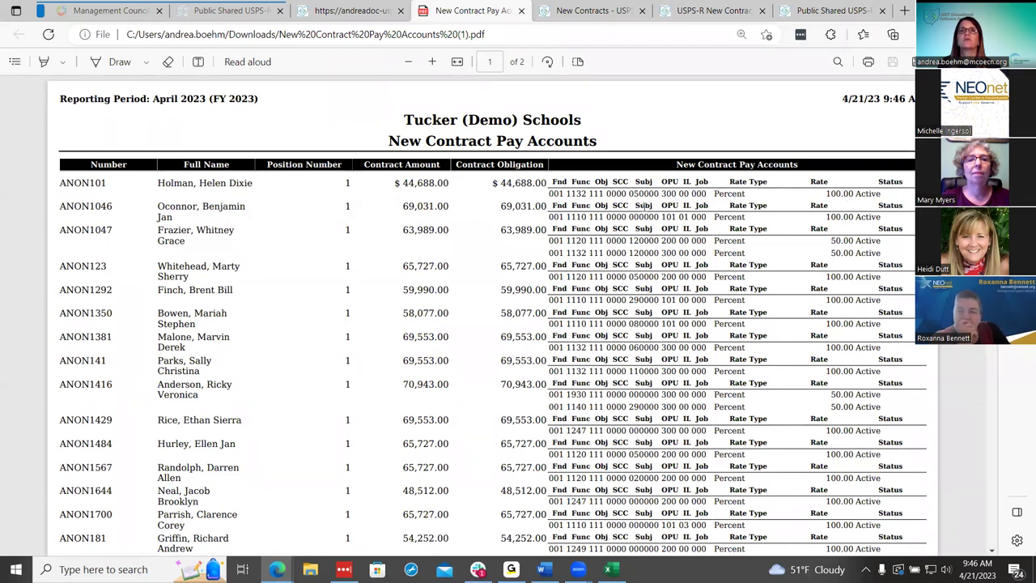
pyautogui.scroll(-3, 623, 365)
pyautogui.scroll(-15, 623, 365)
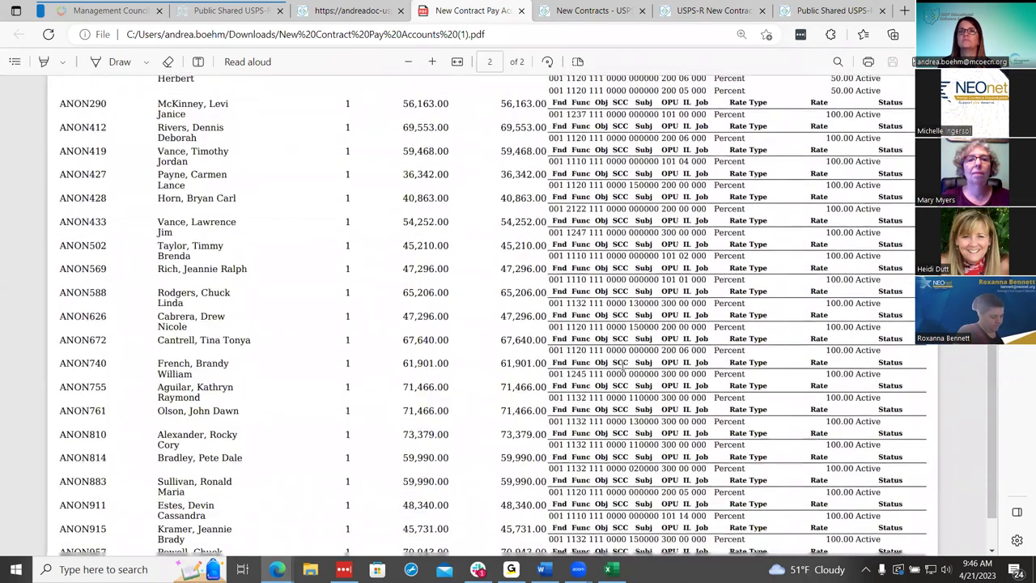
# Return to the USPS-R home page and generate the SSDT New Contract Summary Report as a downloadable PDF in legal landscape
pyautogui.scroll(-2, 623, 364)
pyautogui.scroll(20, 623, 365)
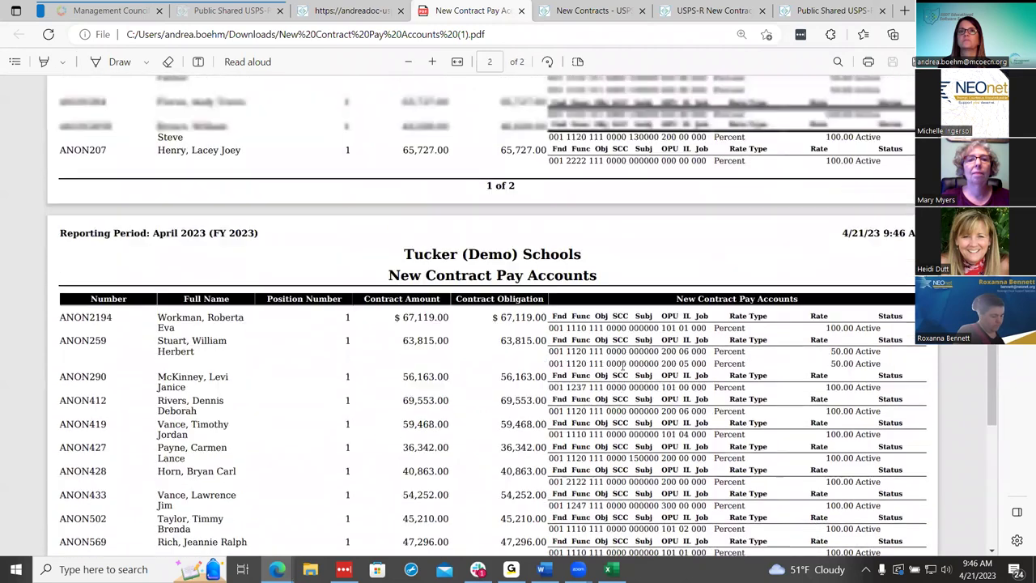
pyautogui.click(356, 11)
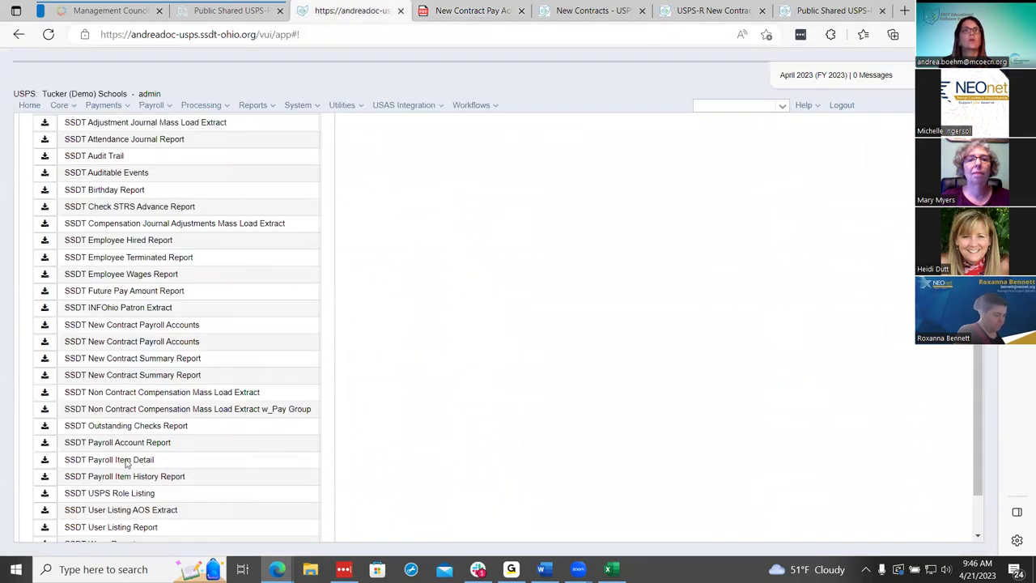
pyautogui.click(45, 359)
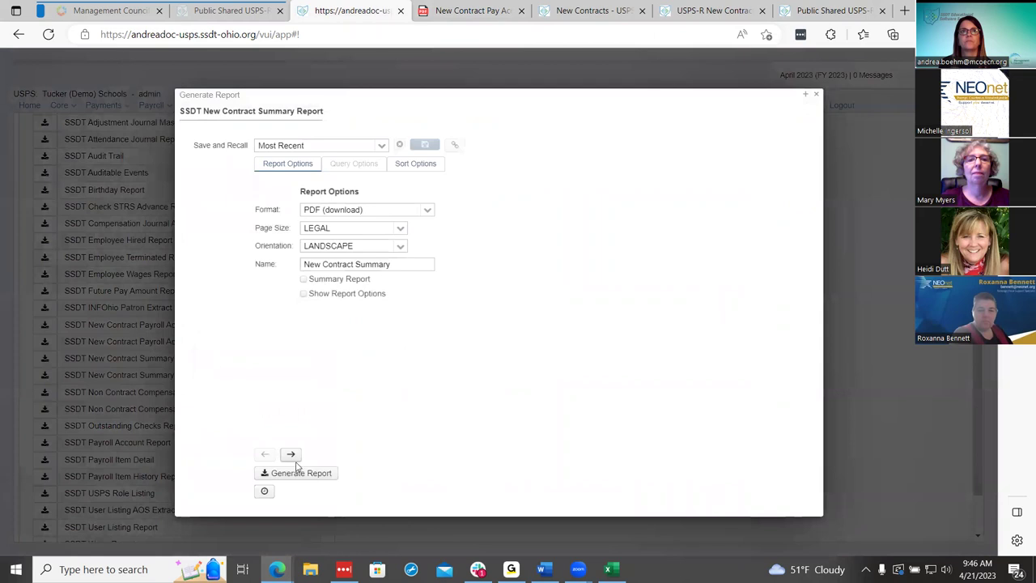
pyautogui.click(296, 473)
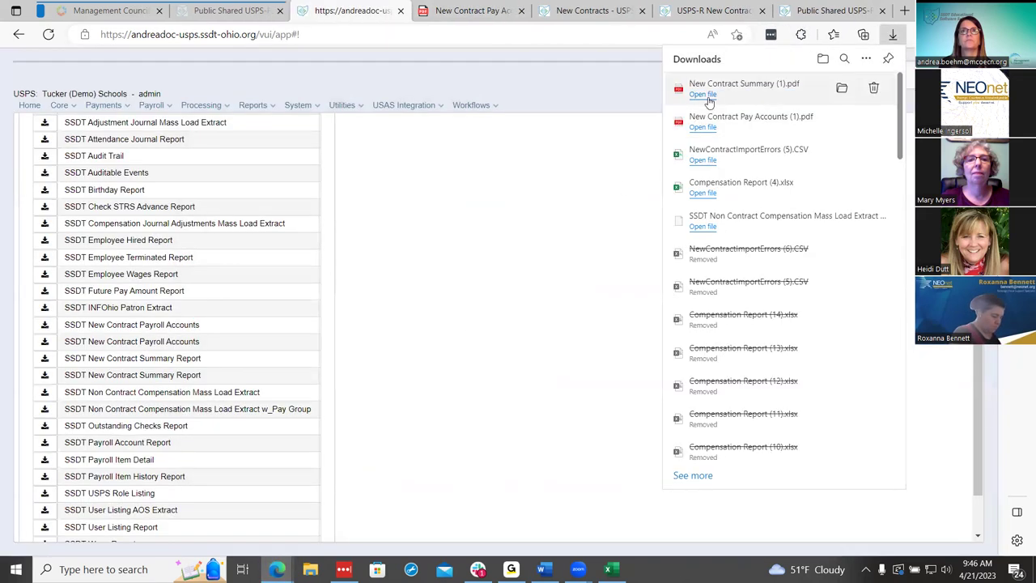
# Open the downloaded New Contract Summary PDF and compare its grand totals with those in the New Contract Pay Accounts PDF
pyautogui.click(703, 95)
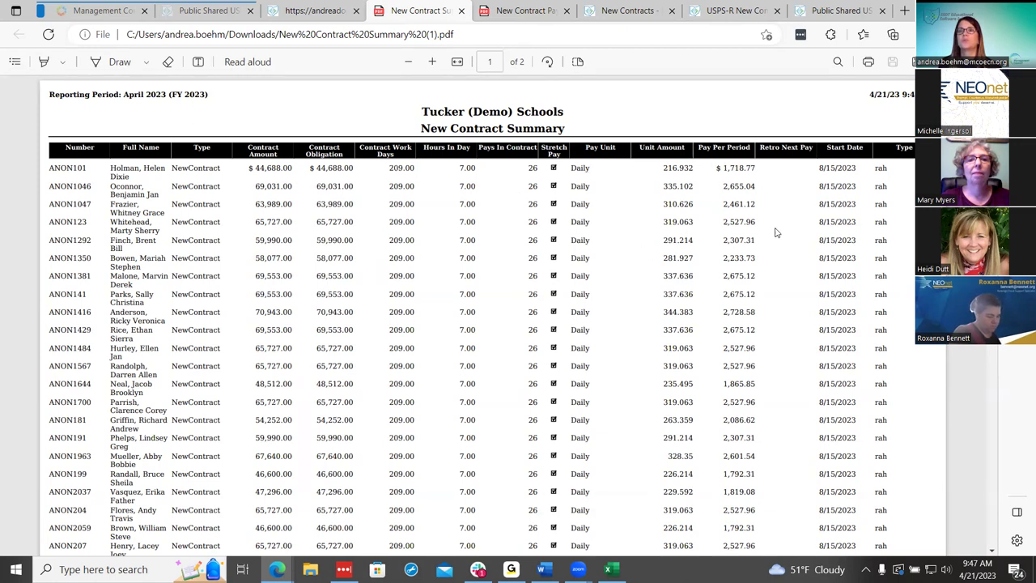
pyautogui.scroll(-15, 771, 239)
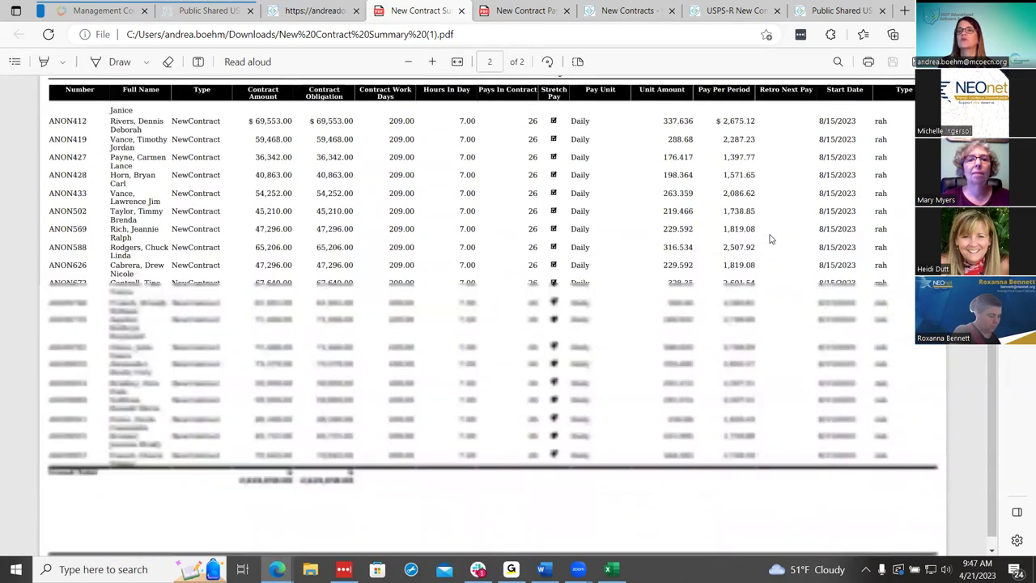
pyautogui.scroll(5, 770, 238)
pyautogui.scroll(-4, 771, 238)
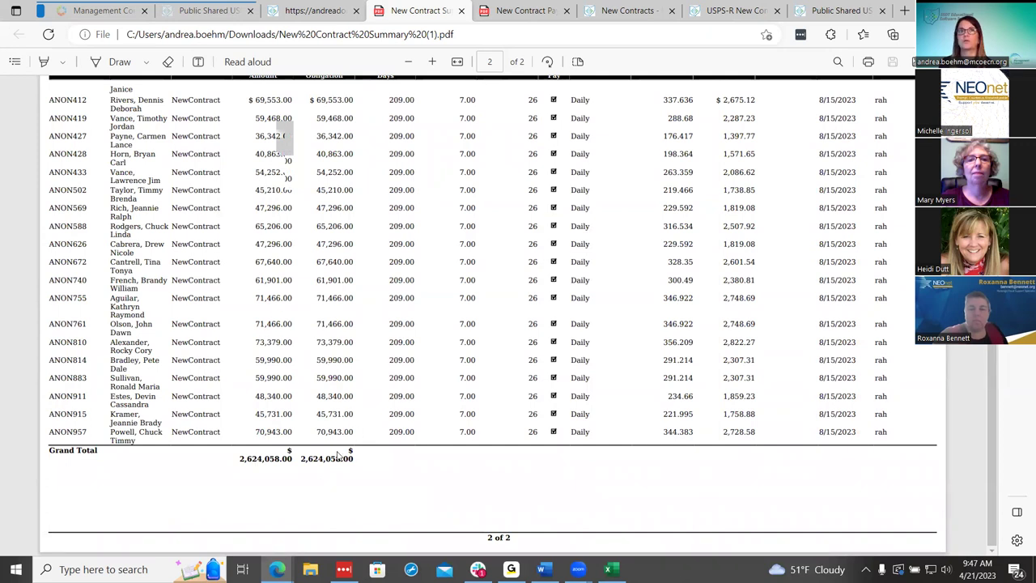
pyautogui.click(523, 9)
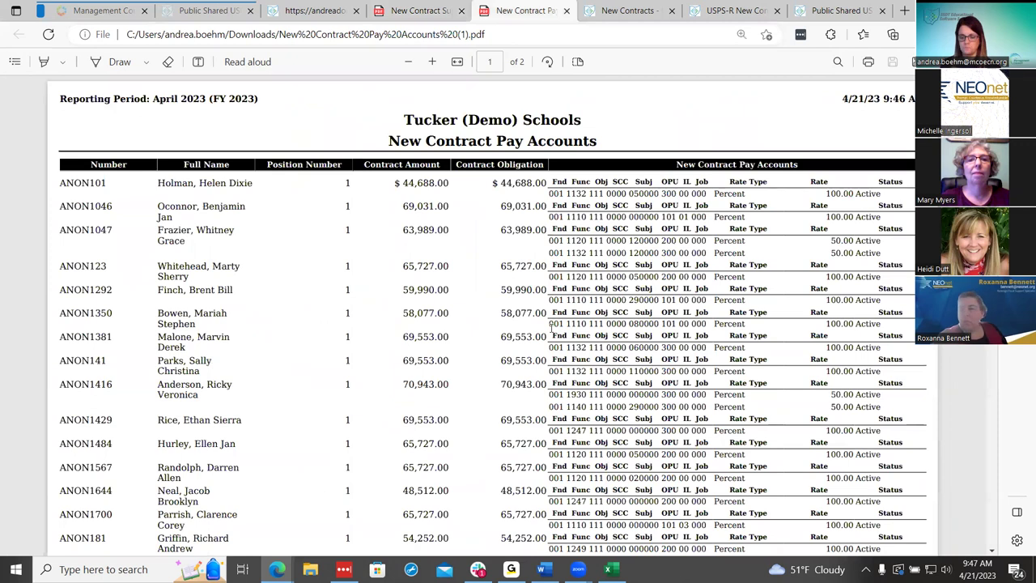
pyautogui.scroll(-20, 551, 330)
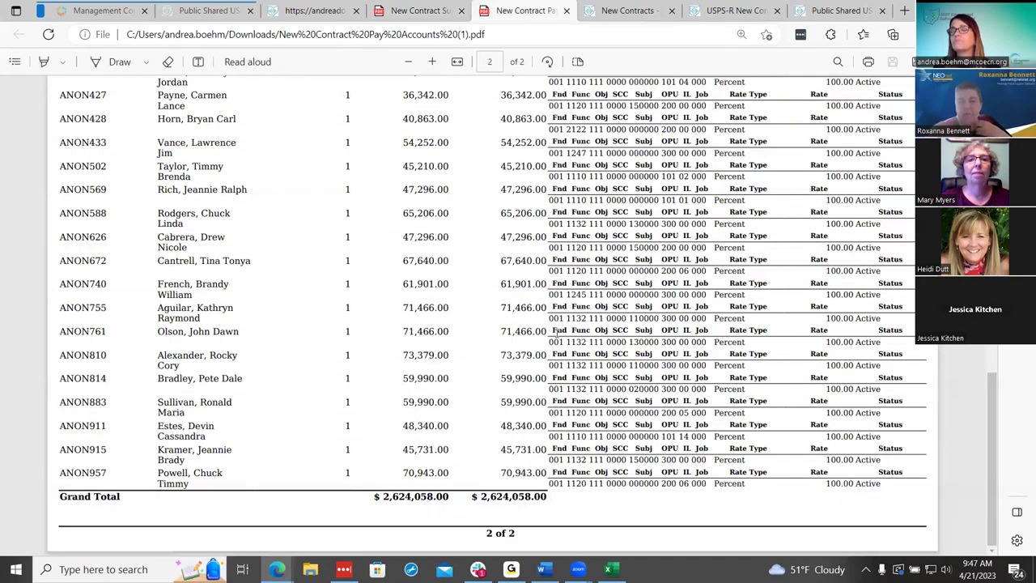
pyautogui.hotkey('ctrl', 'shift', 'Tab')
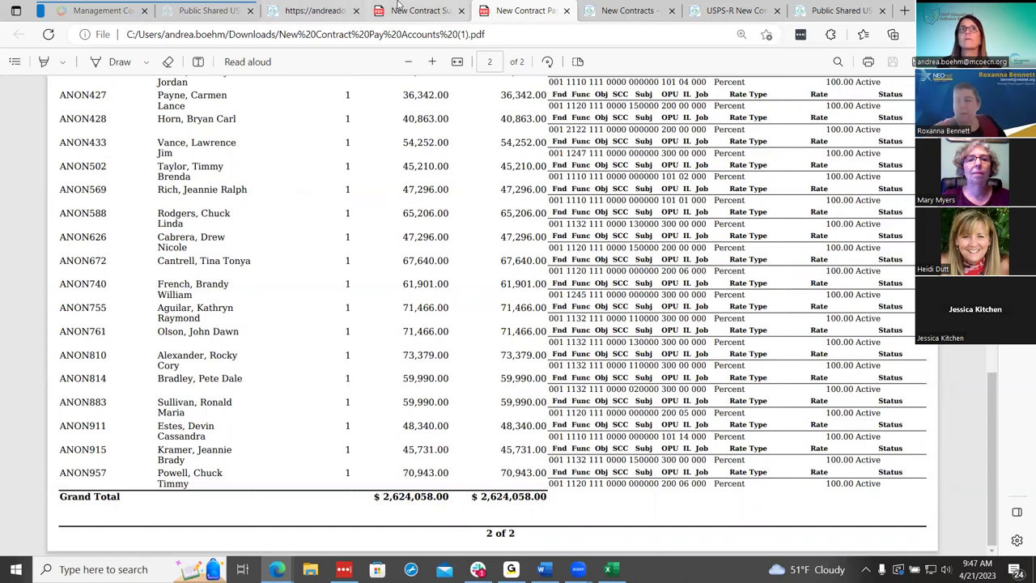
# Load the admin-created SSDT New Contract Payroll Accounts report from Report Manager and add the Pay Group Code property as a filter
pyautogui.click(324, 10)
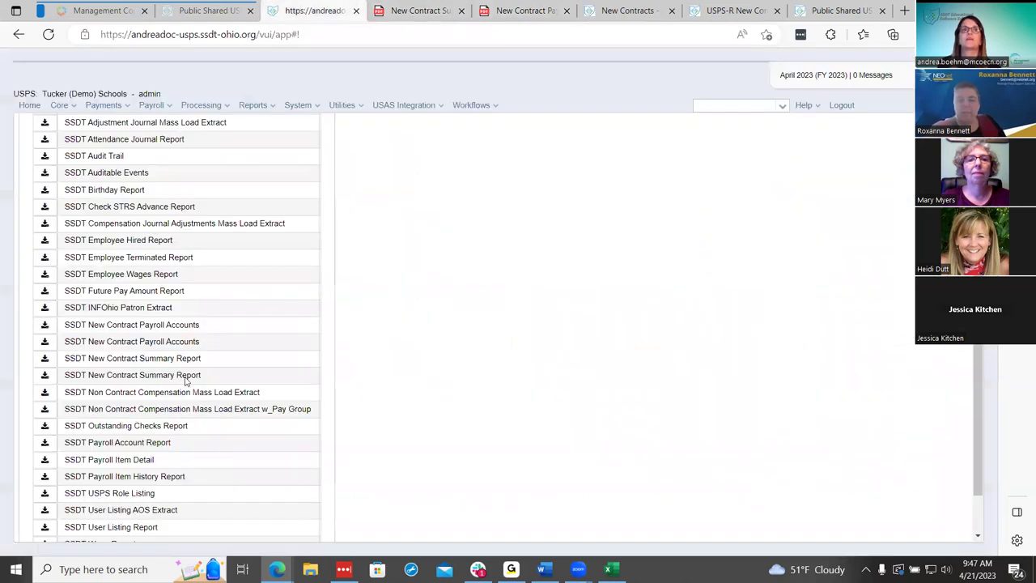
pyautogui.click(262, 107)
pyautogui.click(273, 133)
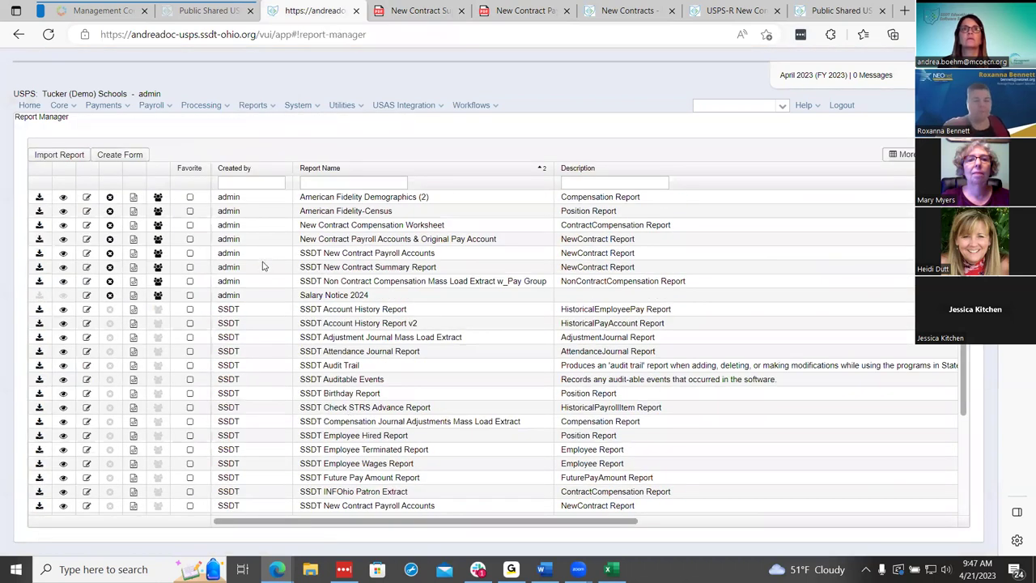
pyautogui.click(70, 253)
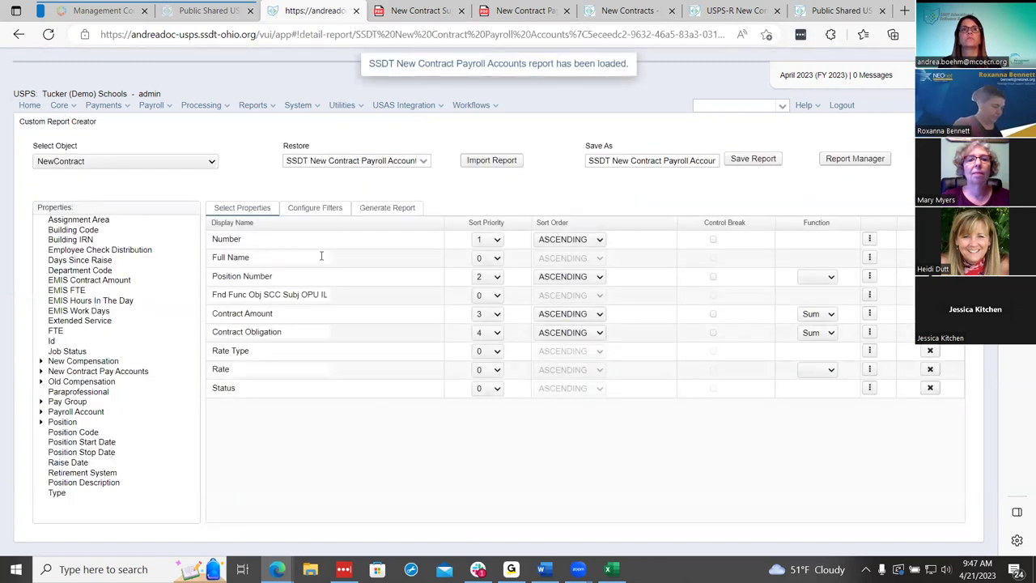
pyautogui.click(322, 209)
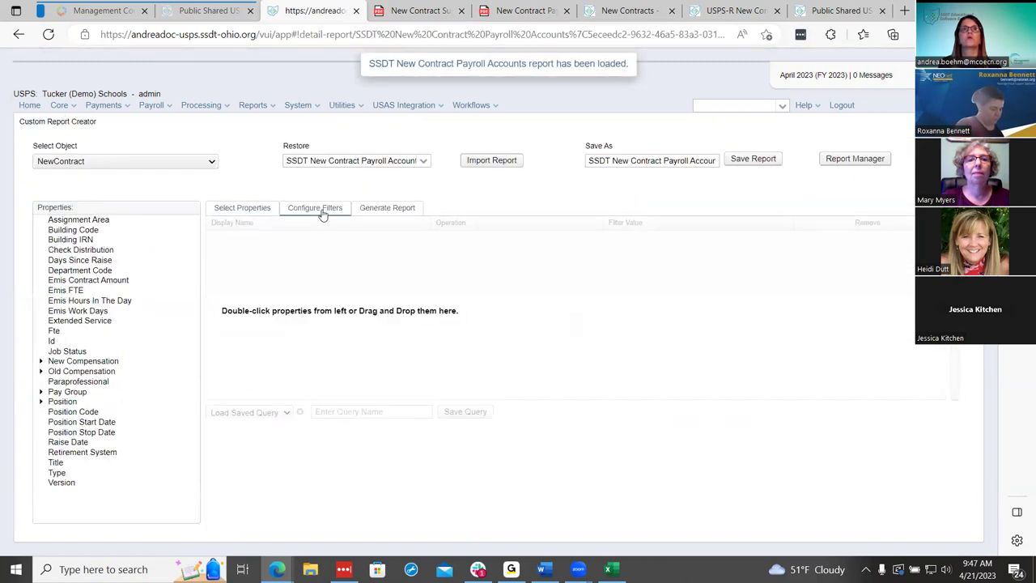
pyautogui.click(41, 391)
pyautogui.doubleClick(64, 412)
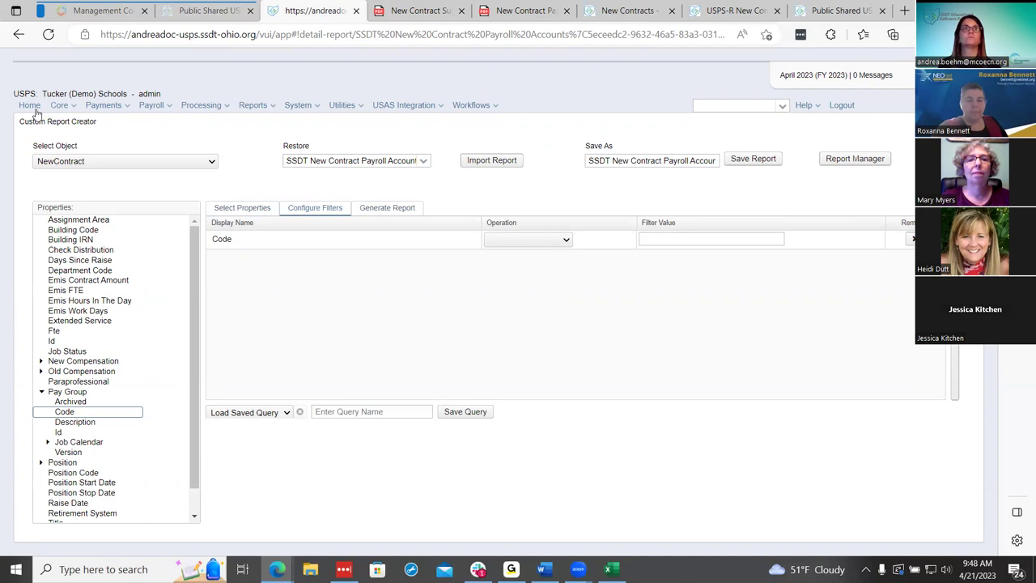
# Open the New Contract Report options and examine the available Sort By and Appointment Type choices
pyautogui.click(239, 110)
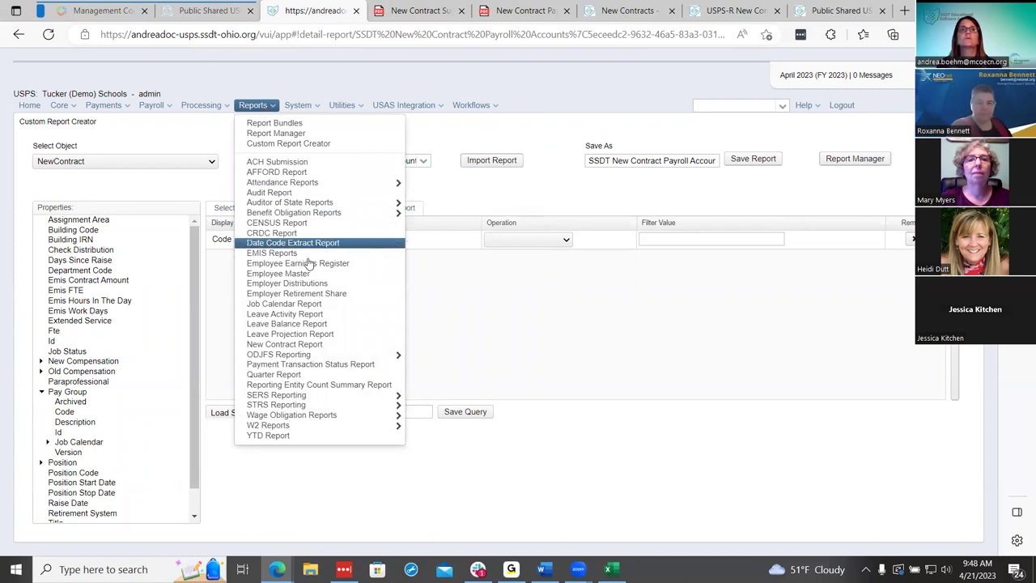
pyautogui.click(320, 348)
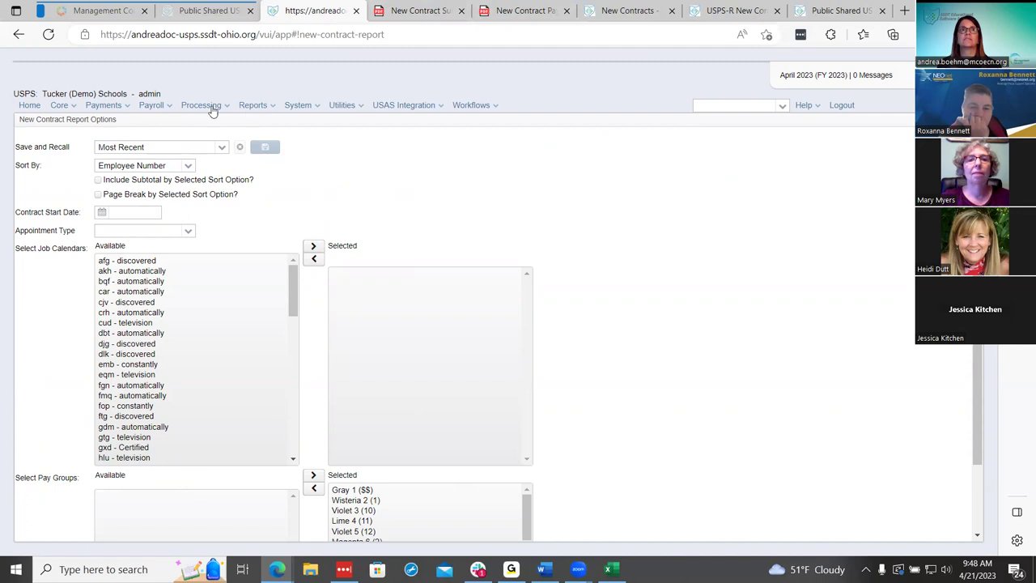
pyautogui.click(187, 165)
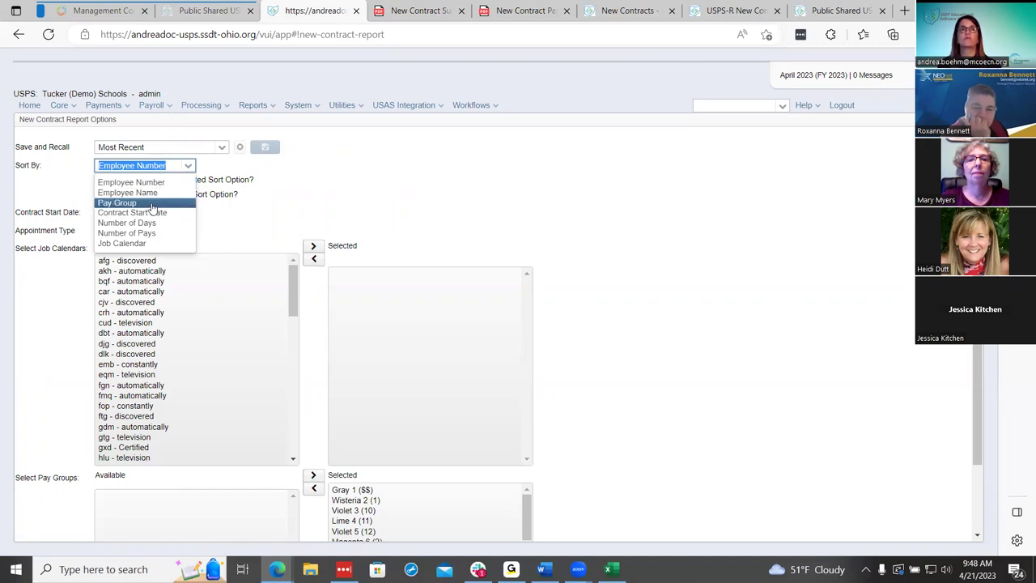
pyautogui.click(235, 223)
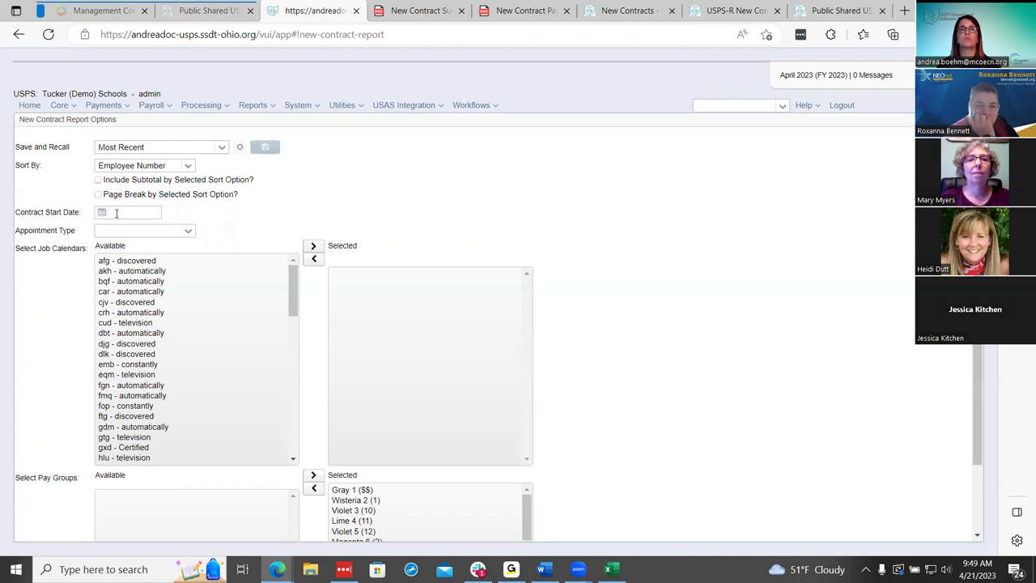
pyautogui.click(188, 231)
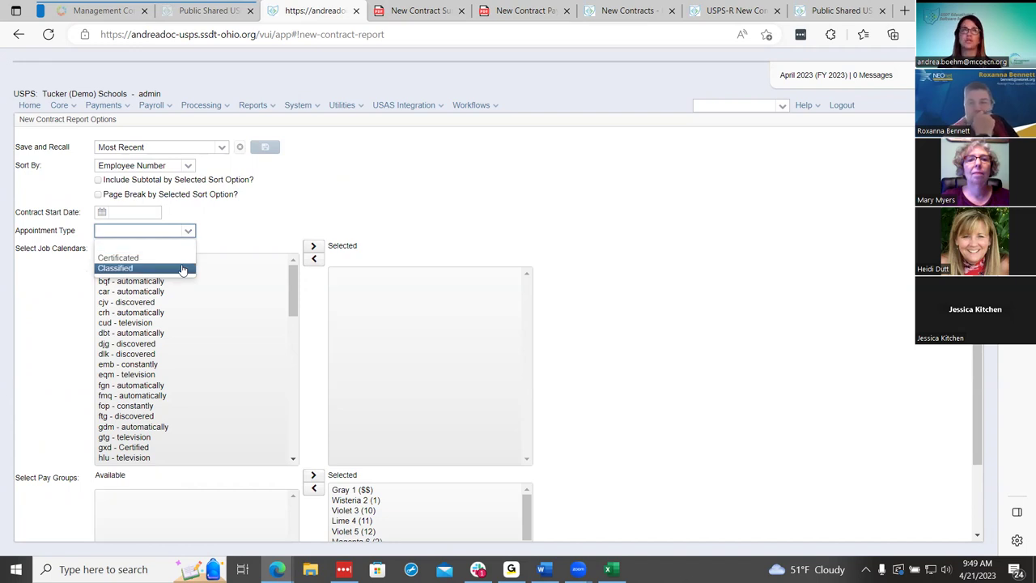
pyautogui.click(249, 220)
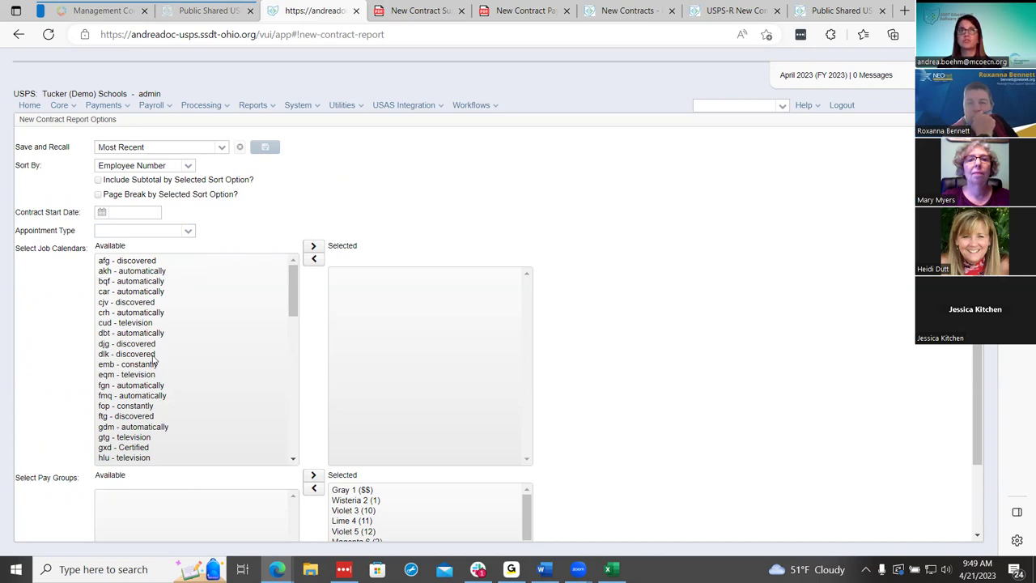
# Remove all pay groups from the New Contract Report selection and select only Lime 4 (11)
pyautogui.scroll(-2, 28, 411)
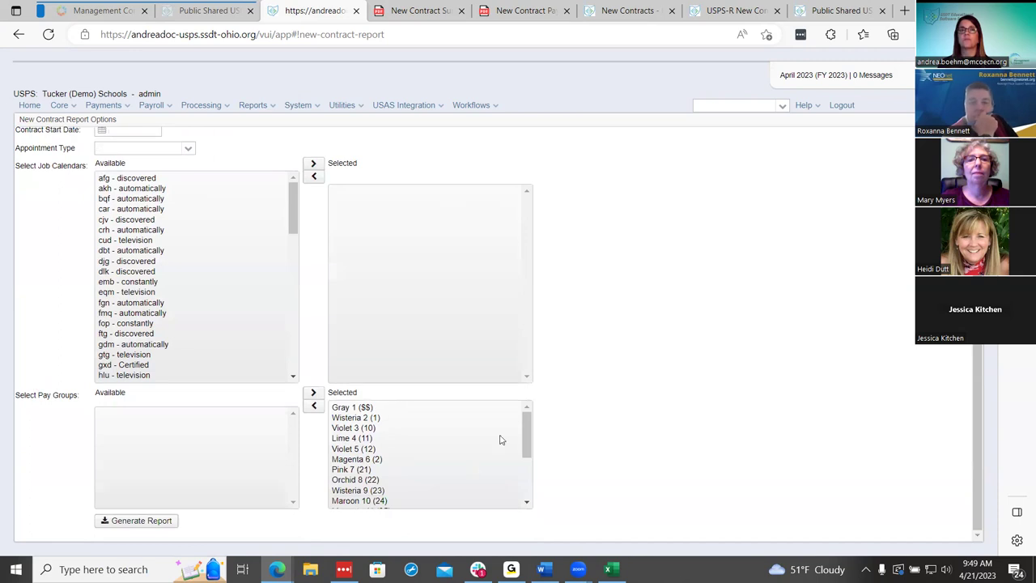
pyautogui.scroll(2, 559, 404)
pyautogui.scroll(-2, 599, 390)
pyautogui.click(356, 407)
pyautogui.hotkey('ctrl', 'a')
pyautogui.scroll(-3, 370, 411)
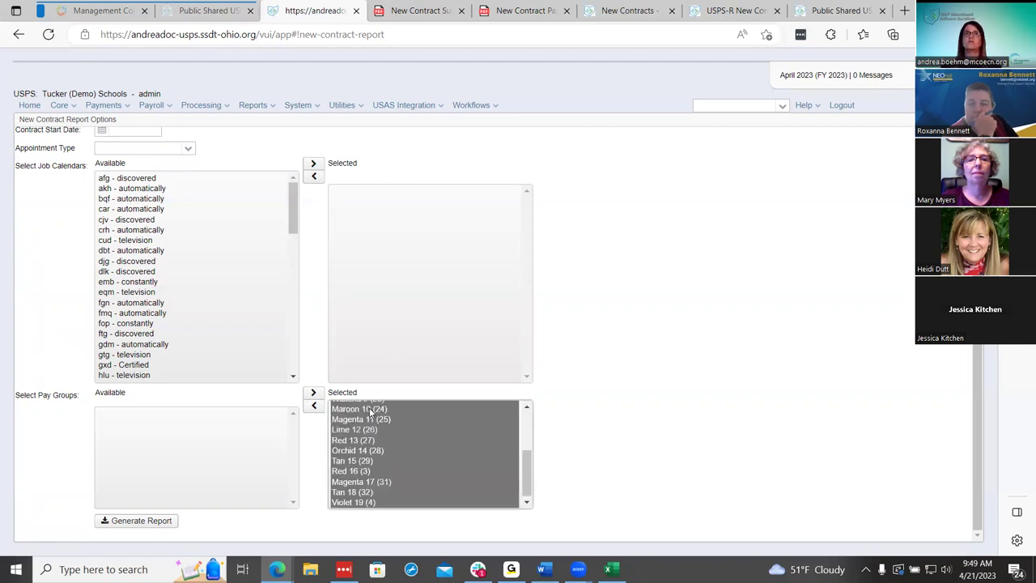
pyautogui.click(314, 406)
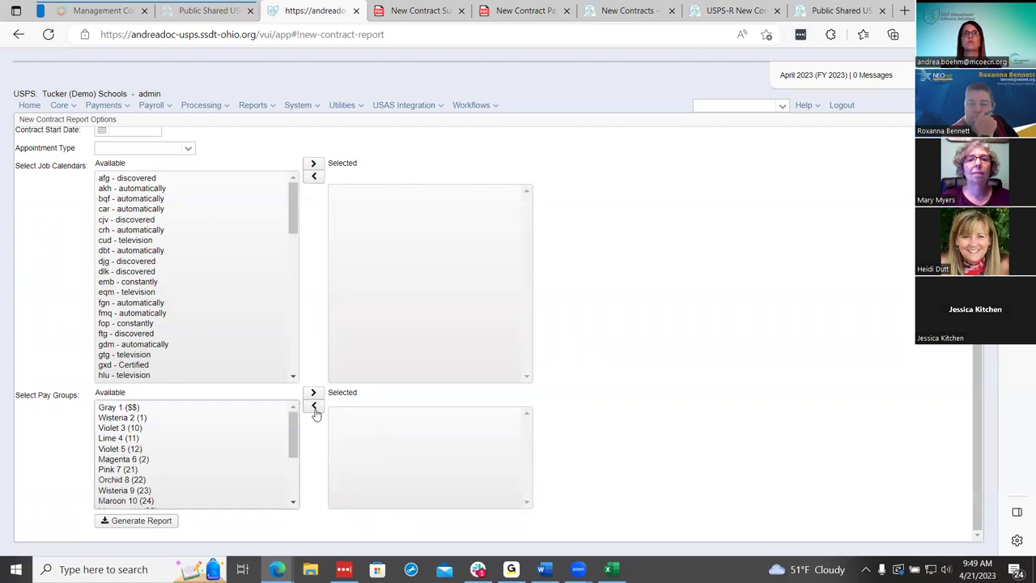
pyautogui.doubleClick(220, 438)
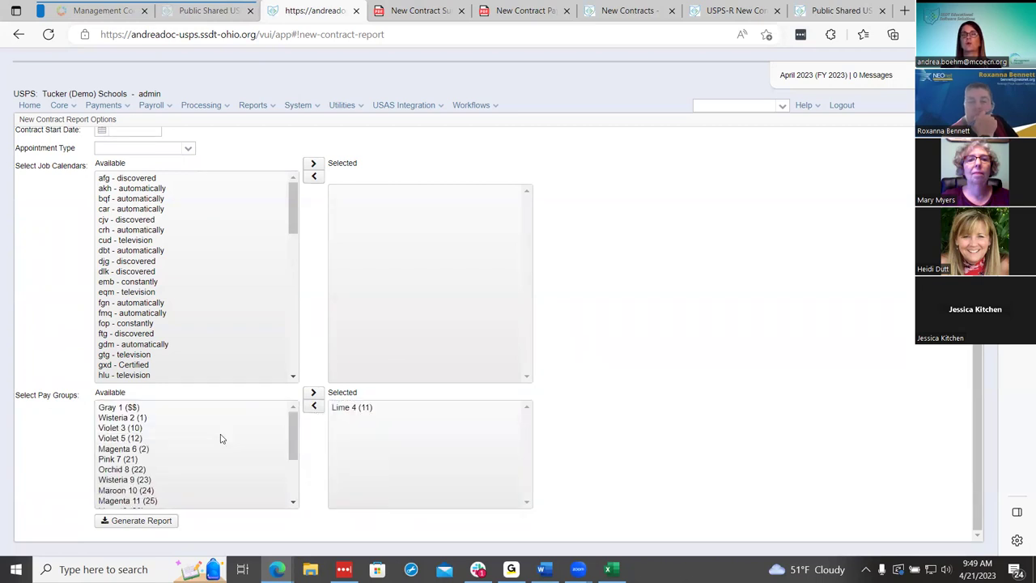
# Add all the remaining available pay groups back to the New Contract Report selection
pyautogui.click(343, 408)
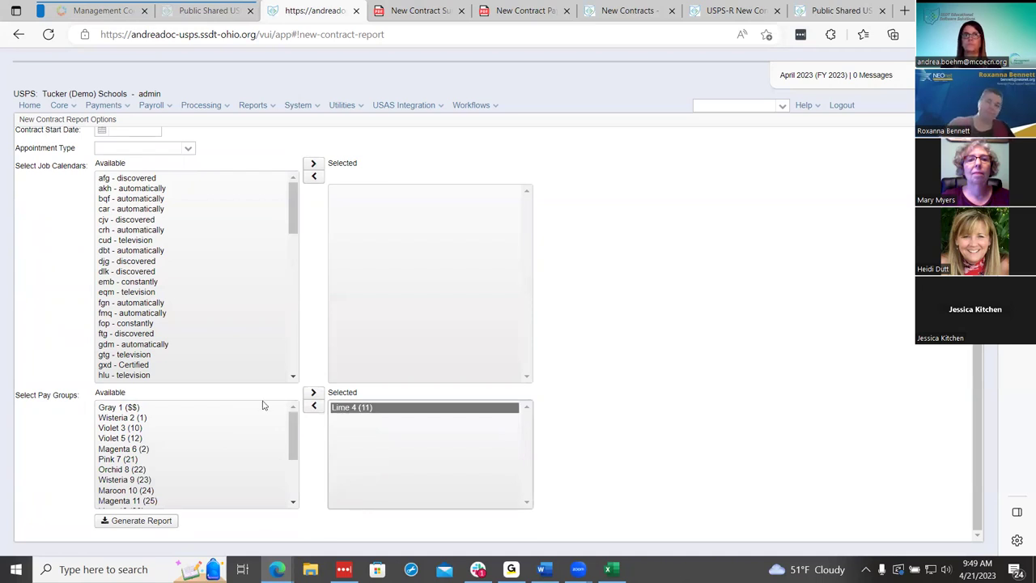
pyautogui.click(181, 407)
pyautogui.hotkey('shift', 'End')
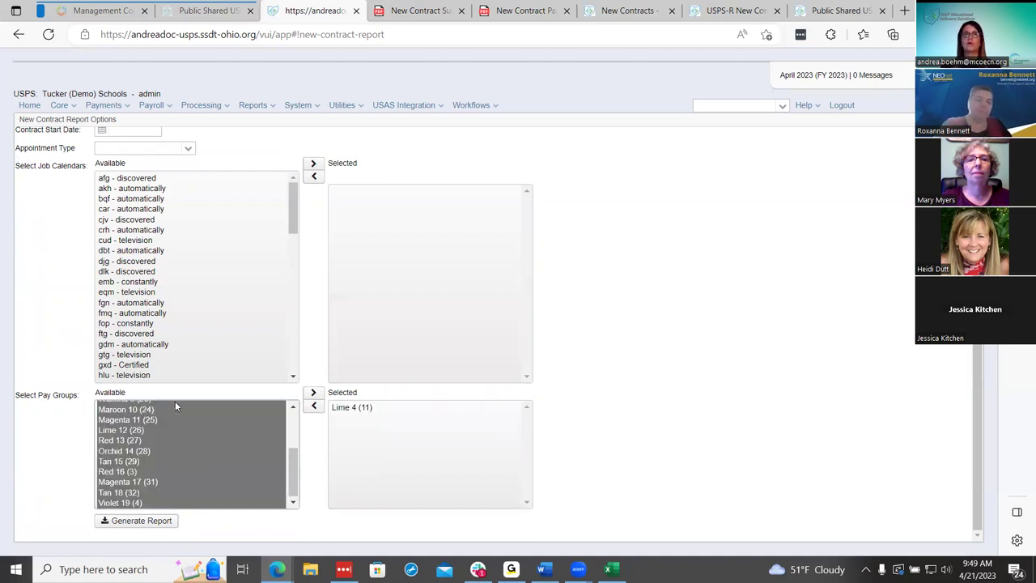
pyautogui.click(313, 393)
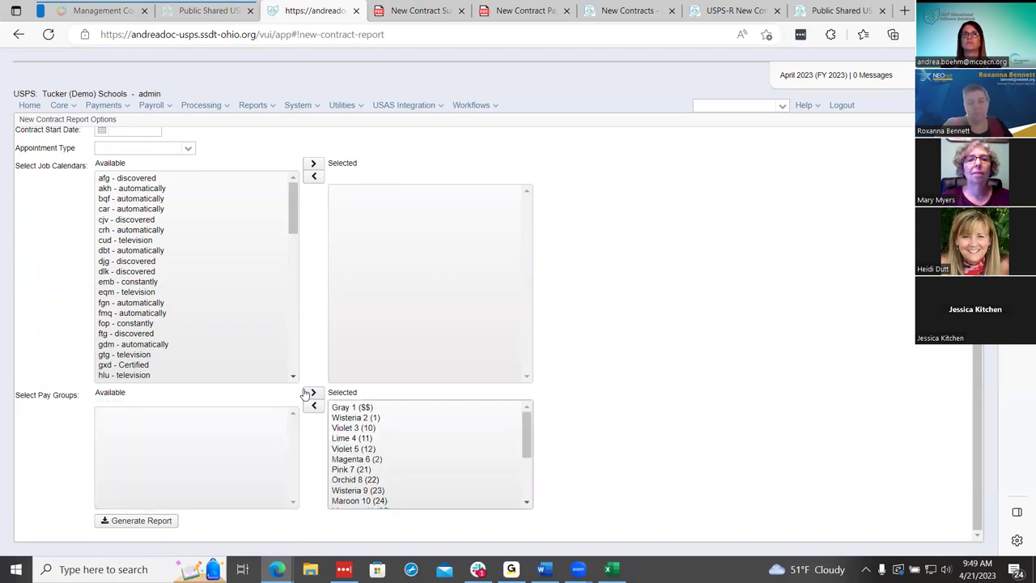
# Generate the New Contract Report sorted by Employee Number with all pay groups included
pyautogui.scroll(1, 409, 509)
pyautogui.scroll(2, 409, 509)
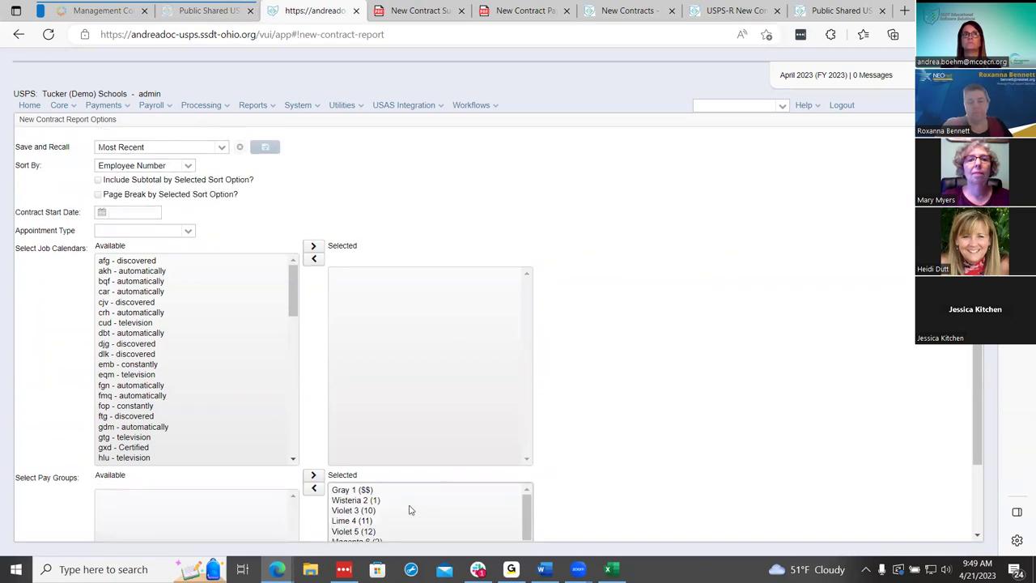
pyautogui.scroll(-2, 625, 423)
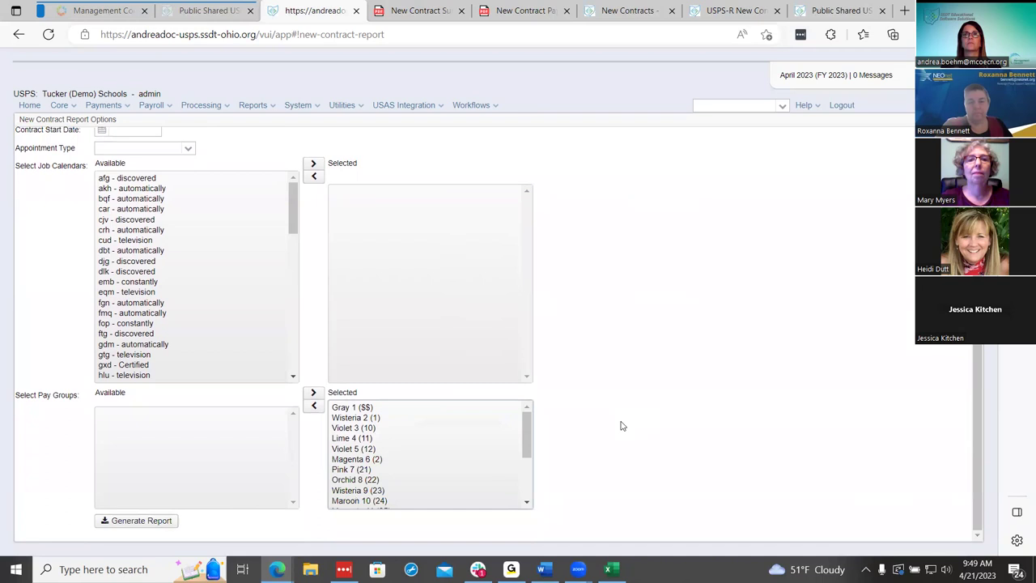
pyautogui.click(152, 522)
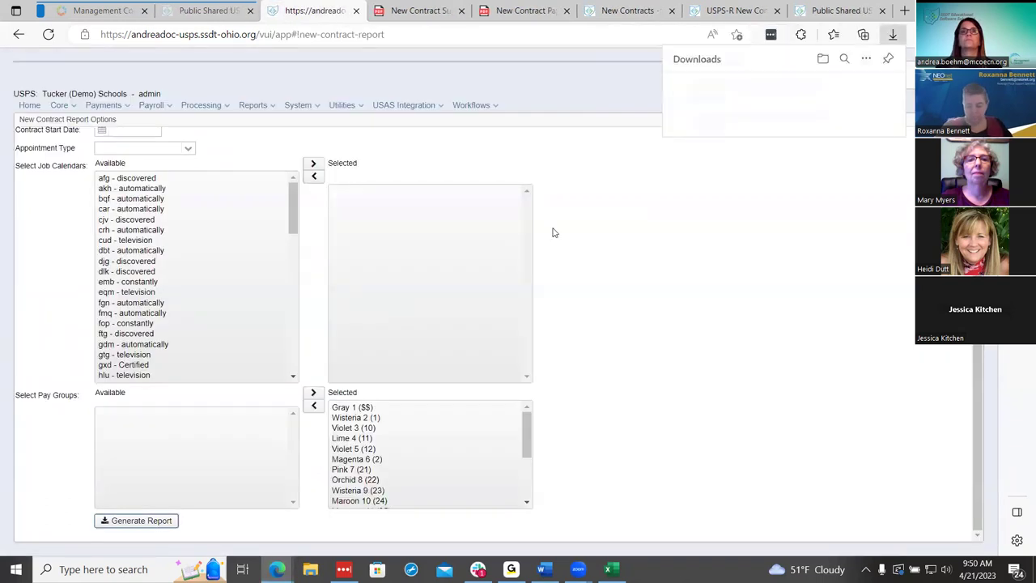
# Open the downloaded New Contract Report PDF and review the contract details listed for each employee
pyautogui.click(709, 97)
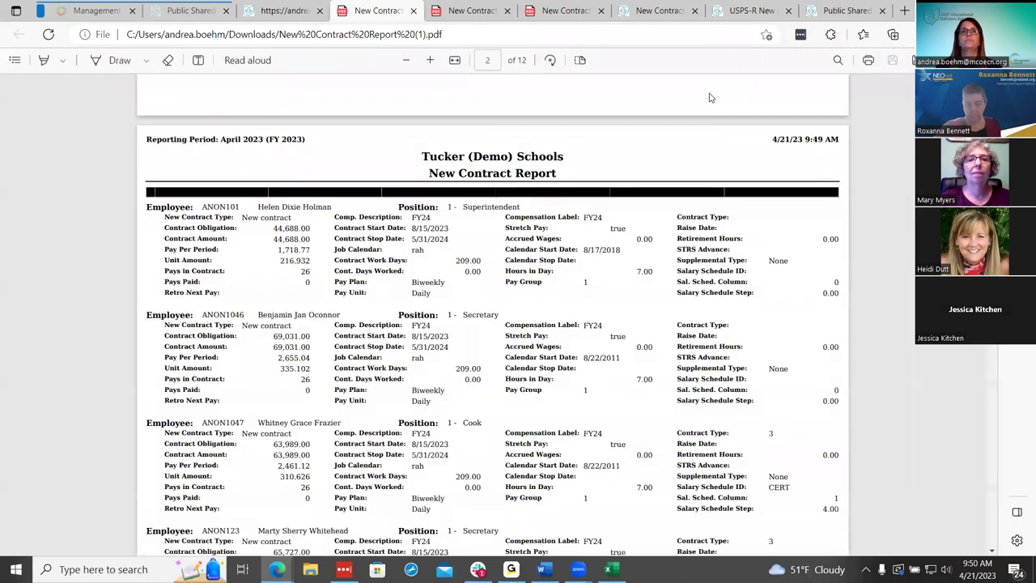
pyautogui.scroll(-5, 613, 277)
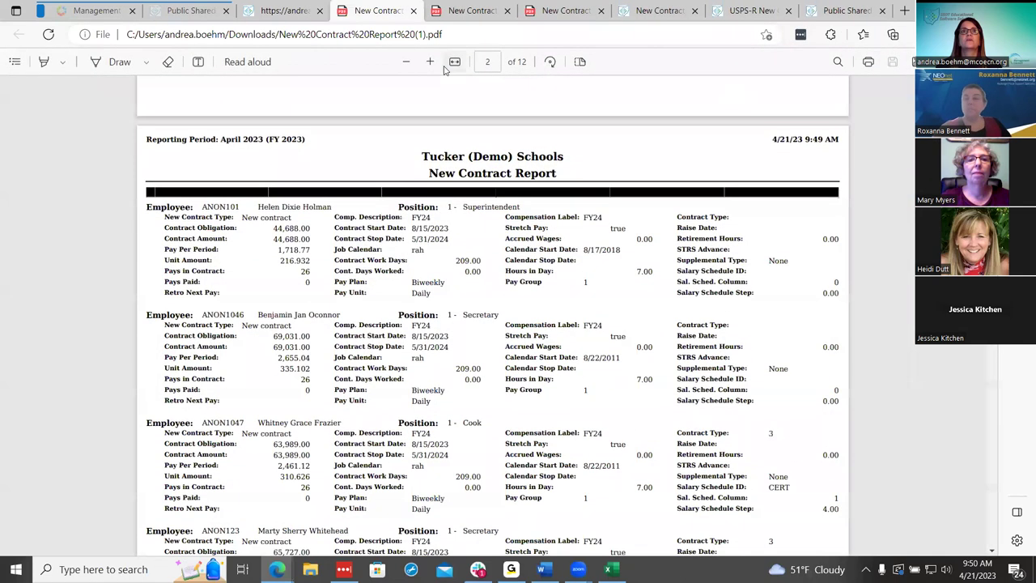
pyautogui.scroll(2, 620, 323)
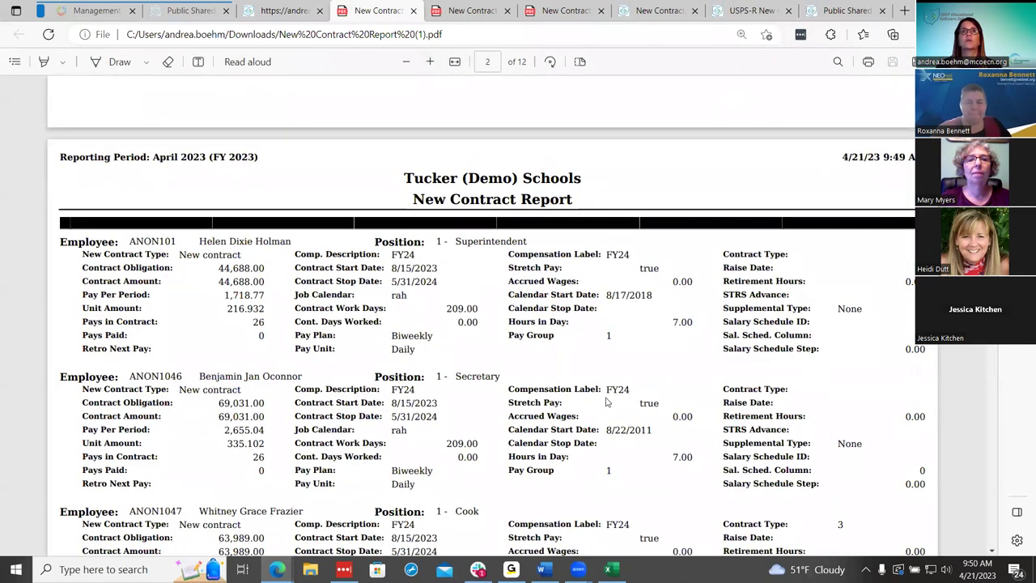
pyautogui.scroll(-1, 209, 245)
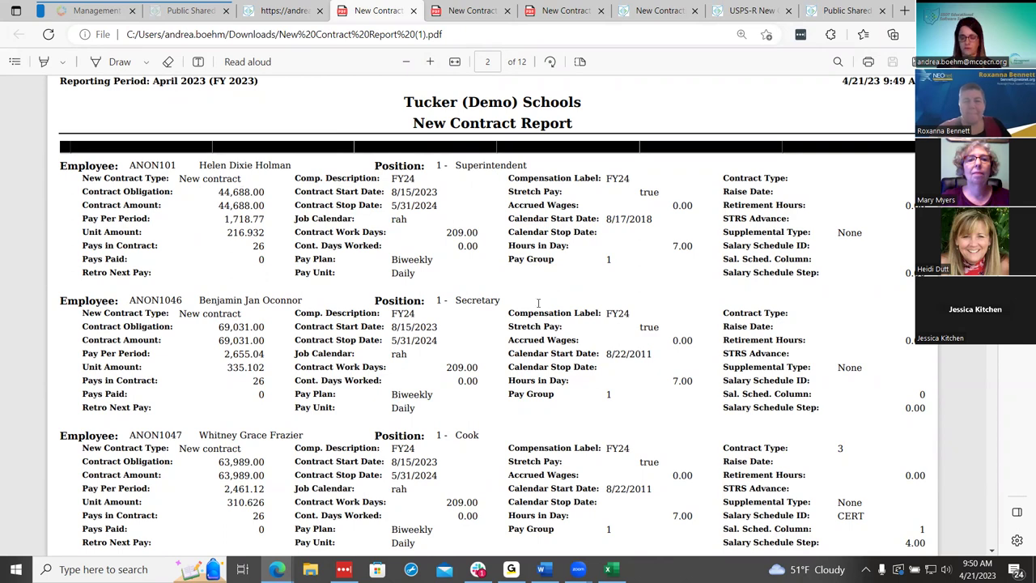
# Review the New Contract Report PDF through its last page, then return to the first employees' contract details
pyautogui.hotkey('ctrl', 'End')
pyautogui.scroll(3, 525, 317)
pyautogui.scroll(-4, 526, 315)
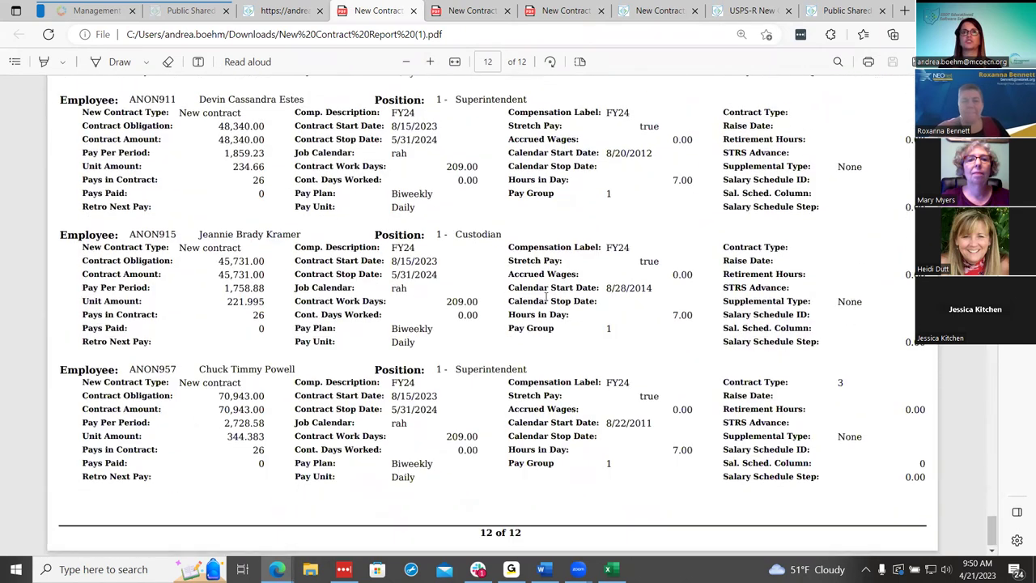
pyautogui.scroll(1, 538, 304)
pyautogui.hotkey('ctrl', 'Home')
pyautogui.scroll(-5, 544, 300)
pyautogui.scroll(-1, 543, 304)
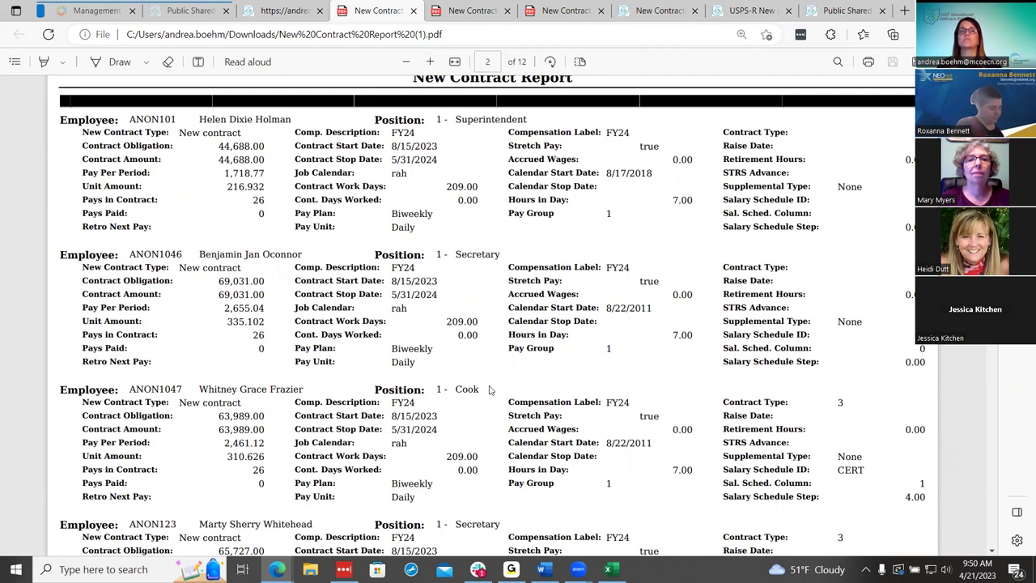
# Compare the grand totals in the New Contract Summary and New Contract Pay Accounts PDFs and review the pay account lines
pyautogui.click(499, 7)
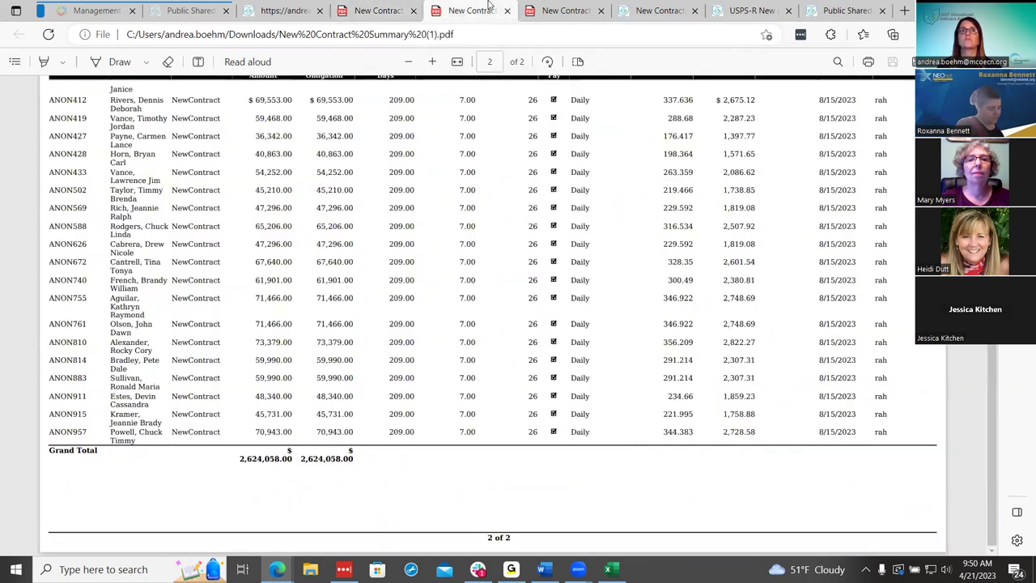
pyautogui.click(566, 6)
pyautogui.click(500, 6)
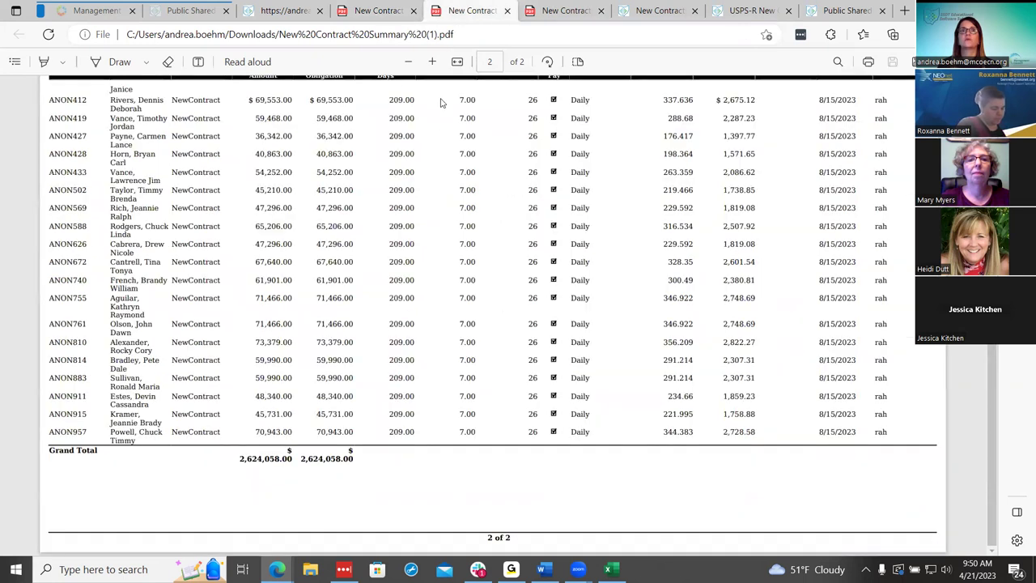
pyautogui.click(567, 10)
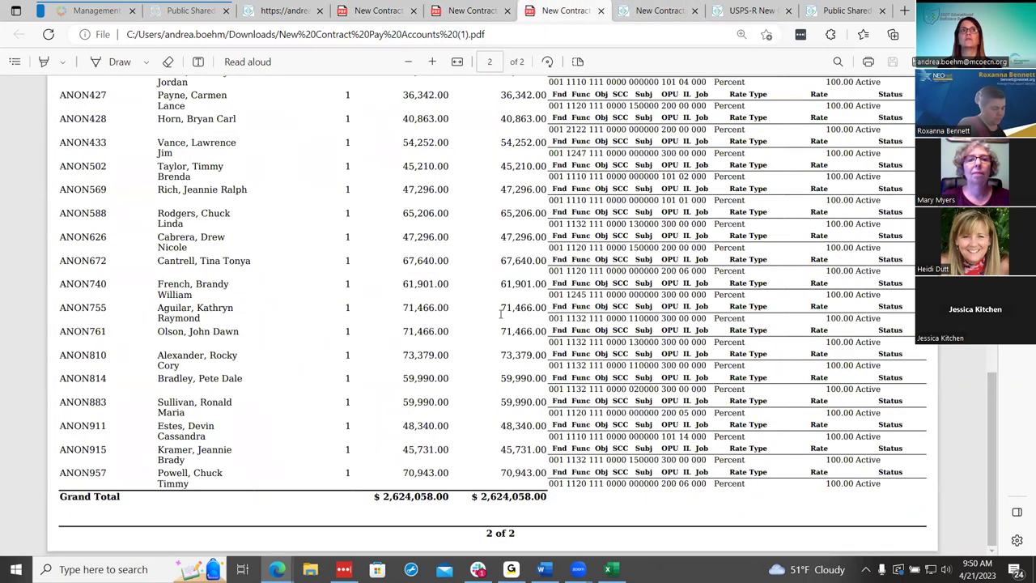
pyautogui.scroll(5, 501, 314)
pyautogui.scroll(-5, 519, 334)
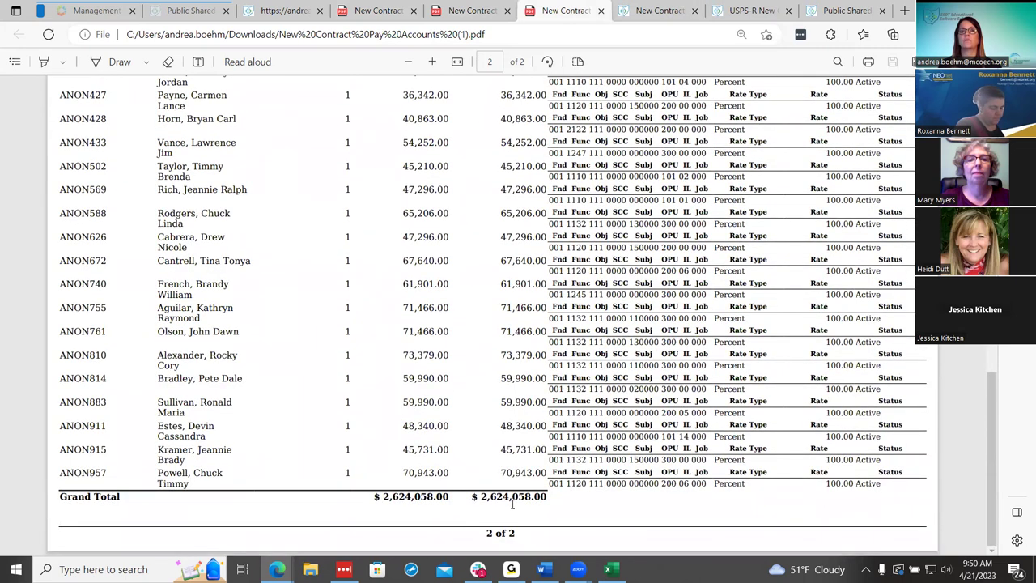
pyautogui.scroll(5, 512, 504)
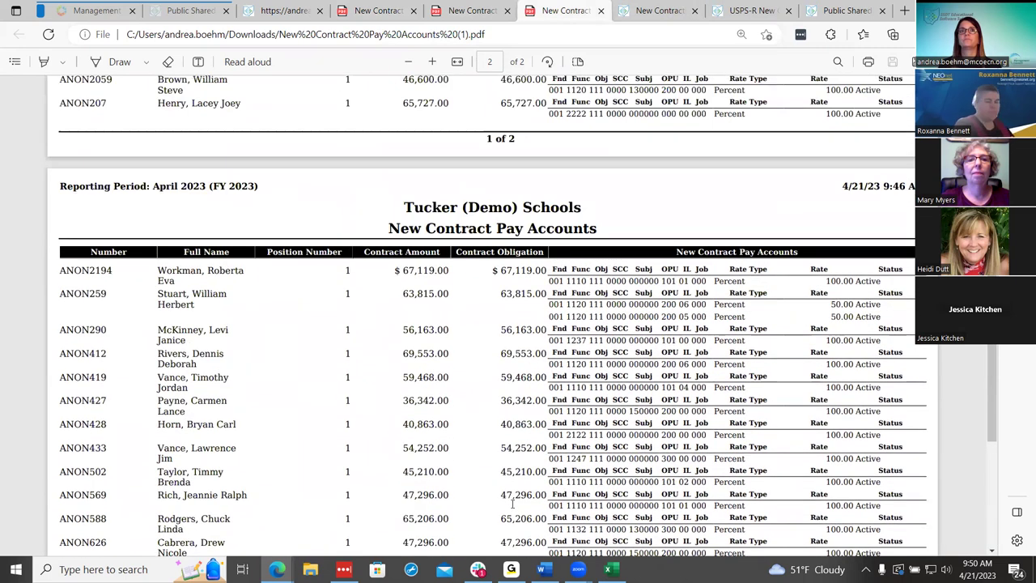
pyautogui.scroll(-5, 511, 504)
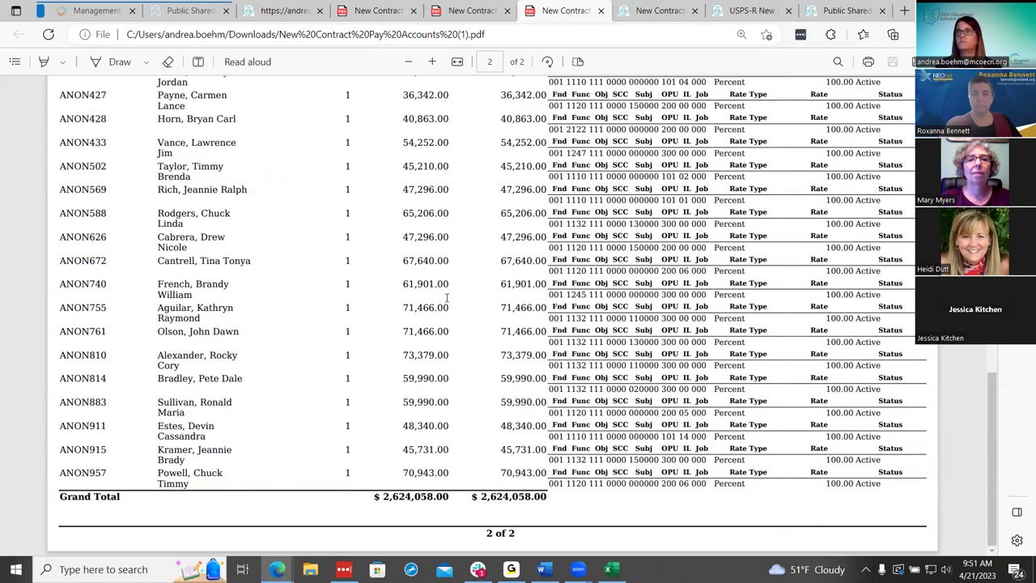
# Close the New Contract Report, New Contract Summary and New Contract Pay Accounts PDFs
pyautogui.moveTo(389, 4)
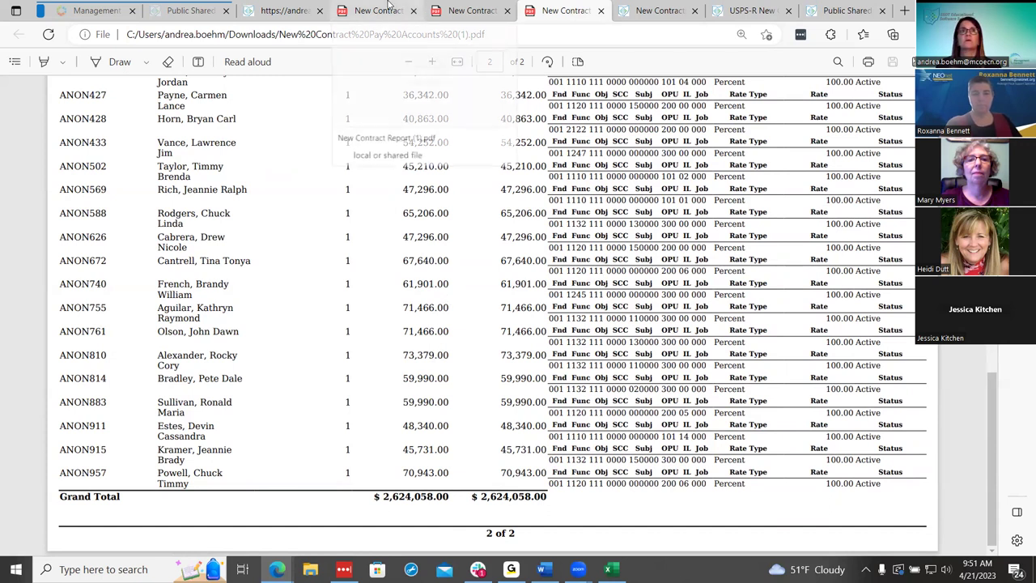
pyautogui.click(284, 10)
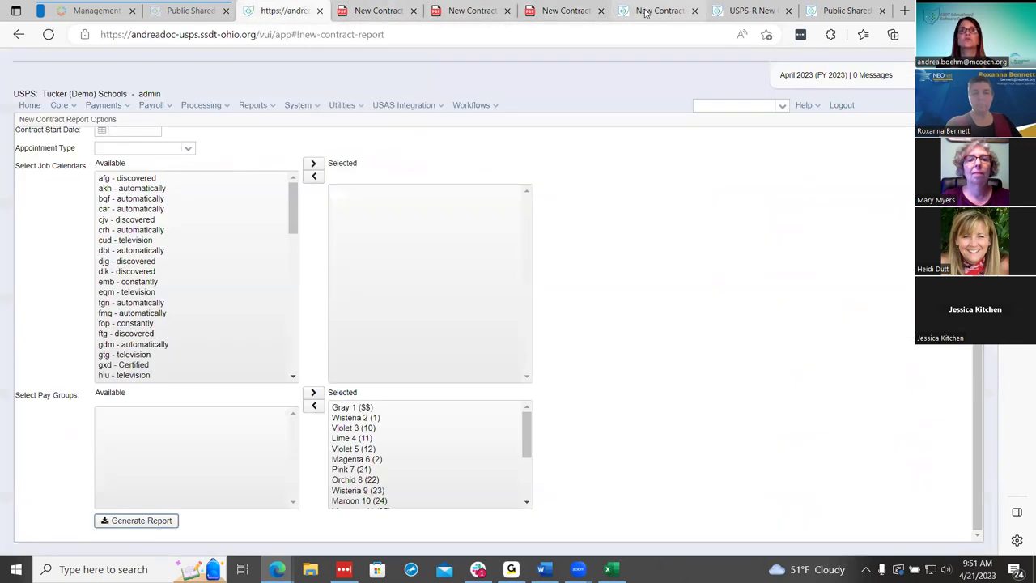
pyautogui.click(407, 11)
pyautogui.click(414, 10)
pyautogui.click(414, 11)
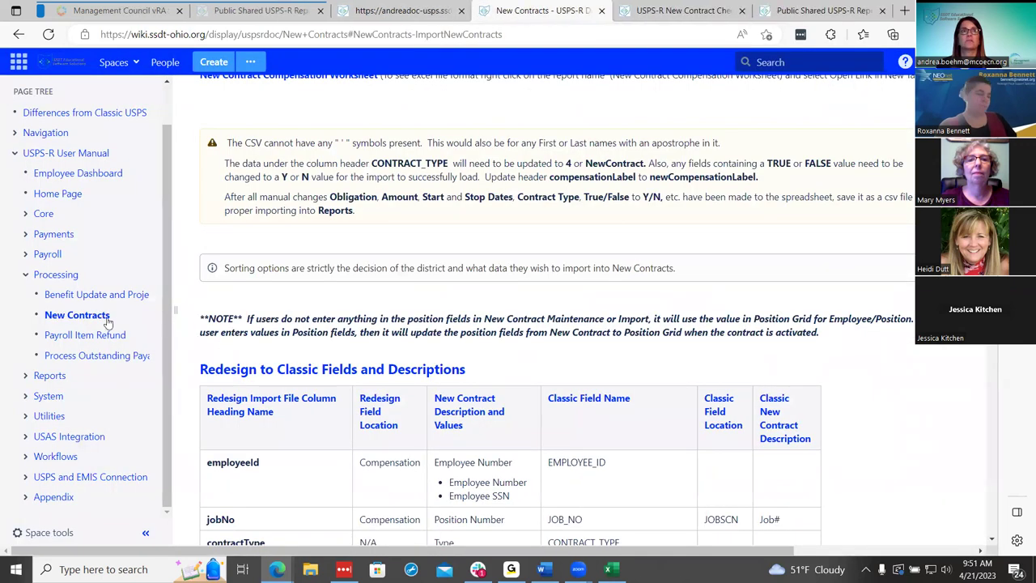
# Open the New Contracts page of the USPS-R User Manual and look through its table of contents
pyautogui.click(77, 315)
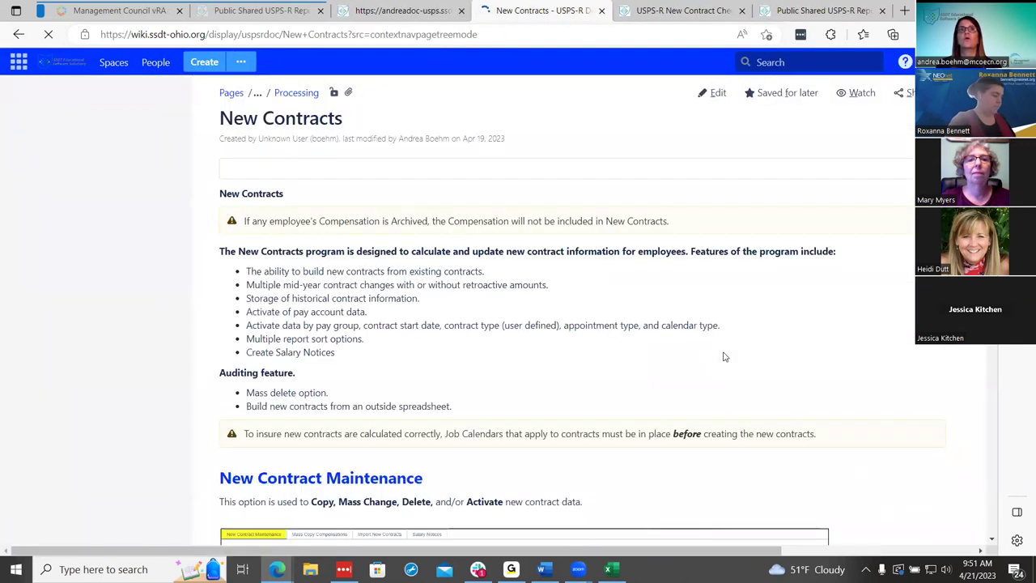
pyautogui.scroll(1, 522, 328)
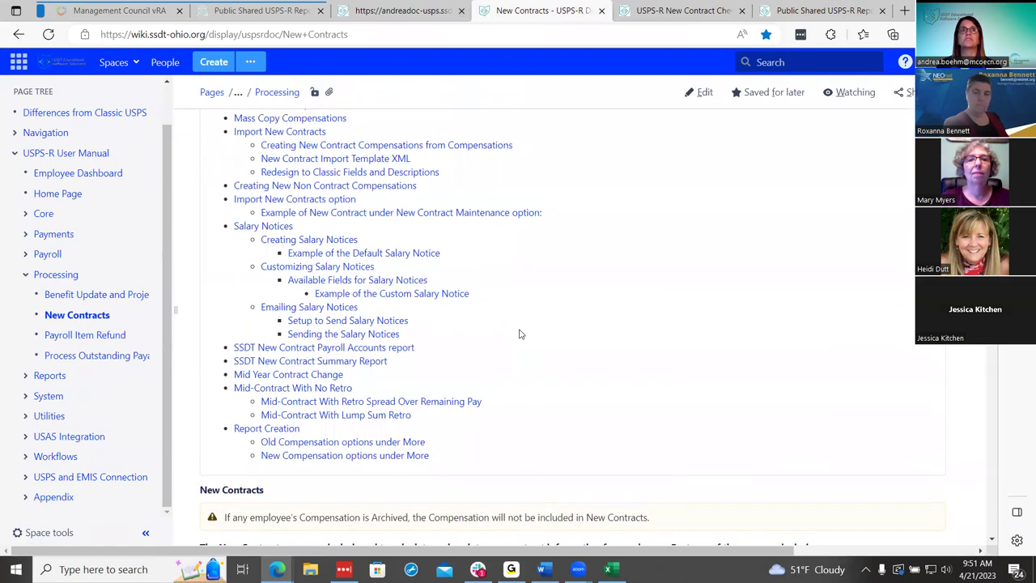
pyautogui.scroll(2, 521, 334)
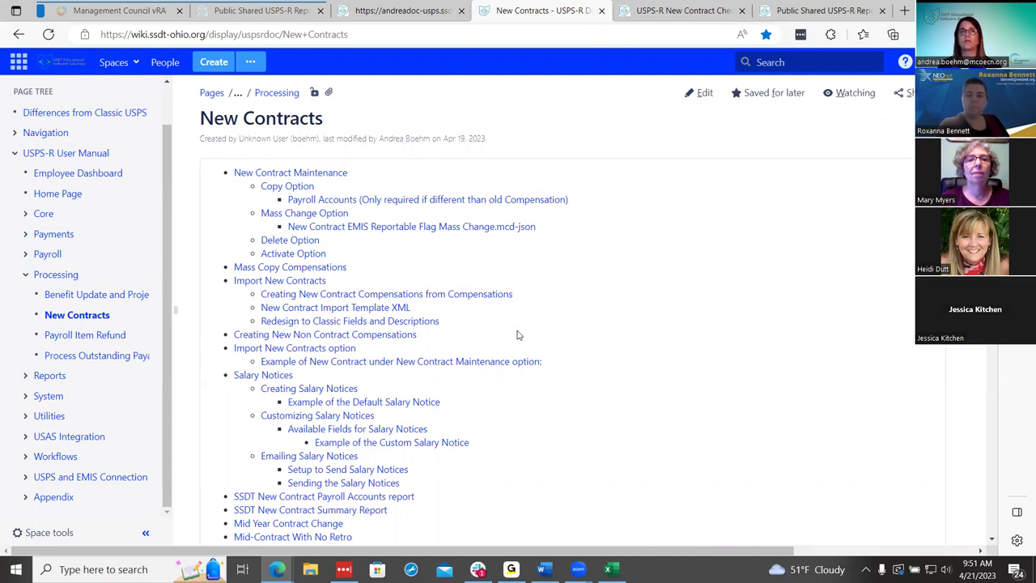
pyautogui.scroll(-1, 553, 437)
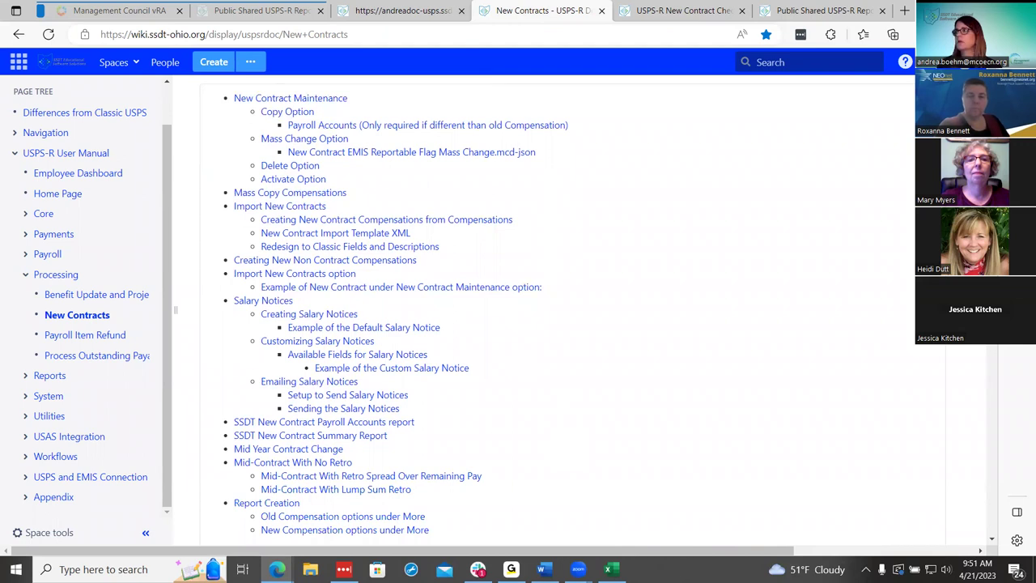
pyautogui.scroll(1, 442, 493)
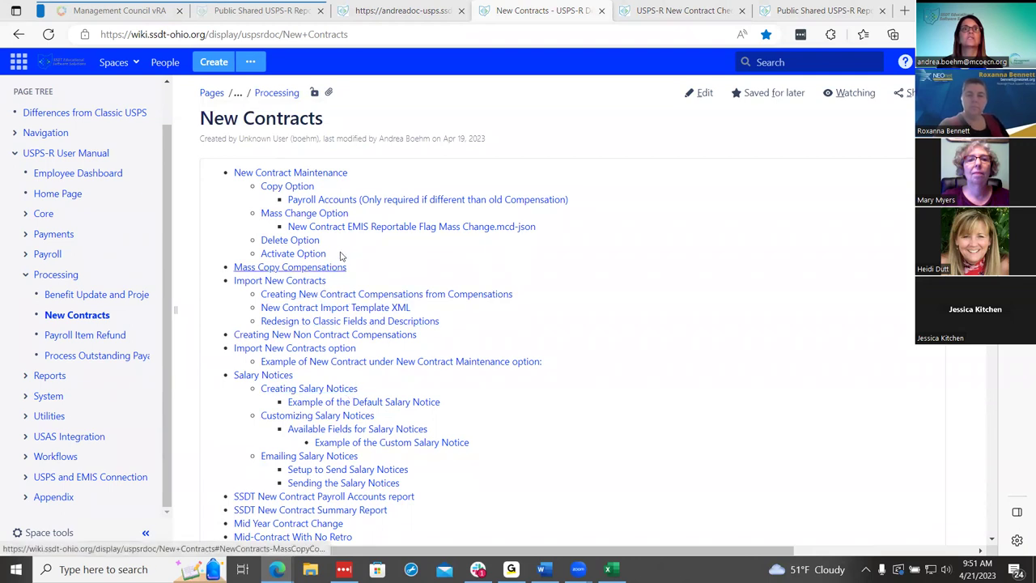
pyautogui.scroll(-2, 470, 445)
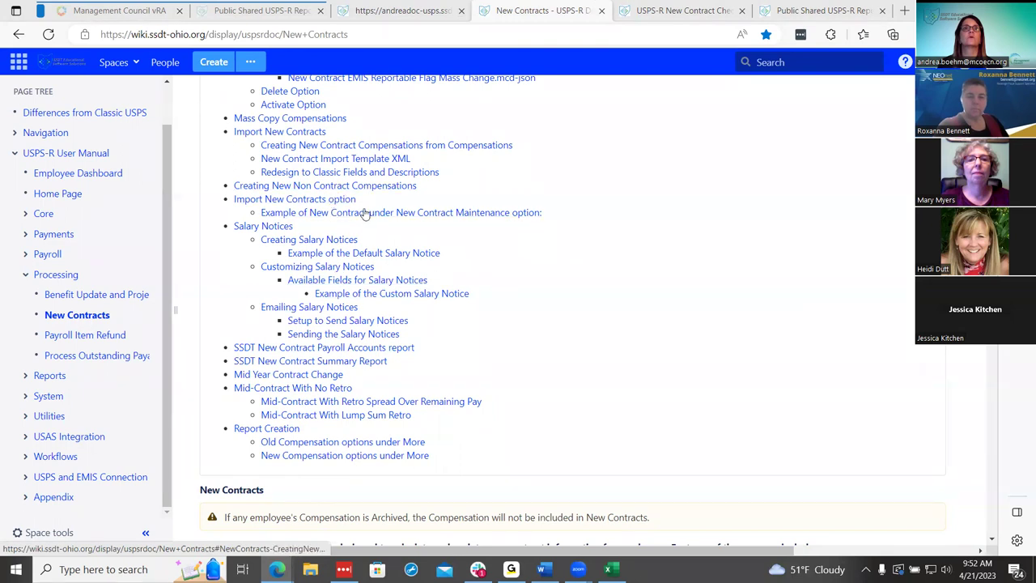
pyautogui.scroll(1, 454, 332)
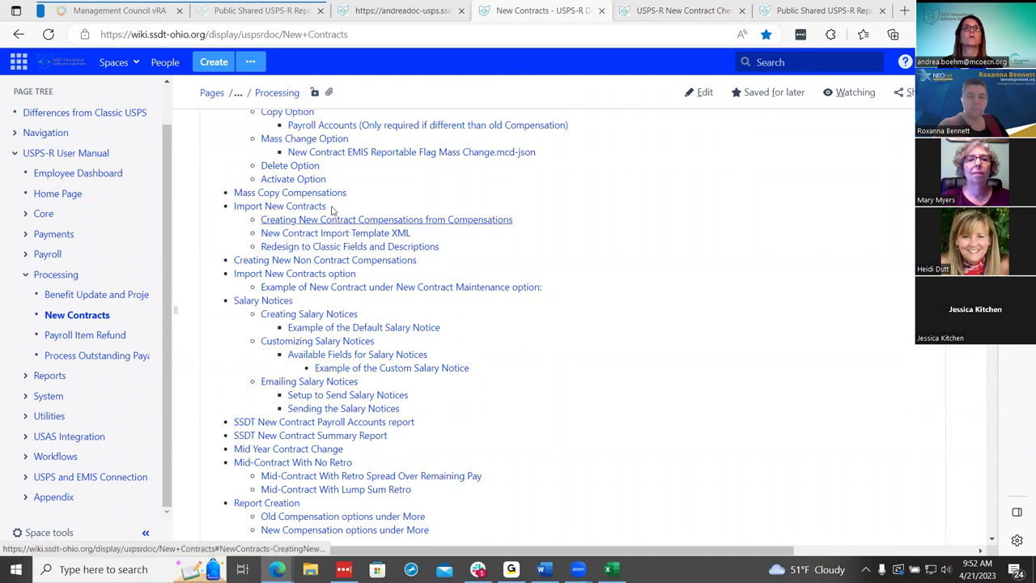
pyautogui.scroll(1, 342, 209)
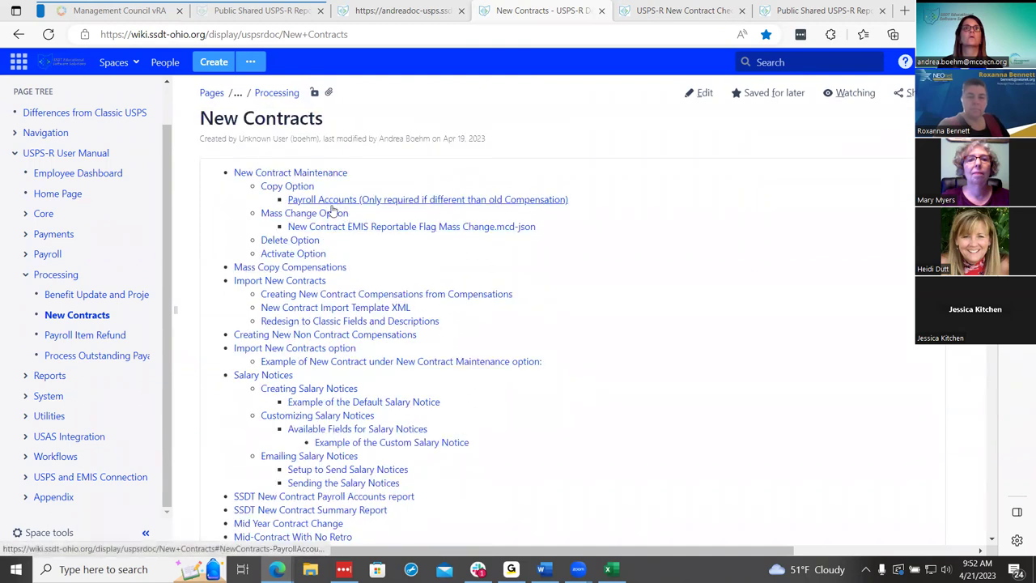
# Read the Creating New Non Contract Compensations section of the manual to find which Report Manager report it requires
pyautogui.click(312, 336)
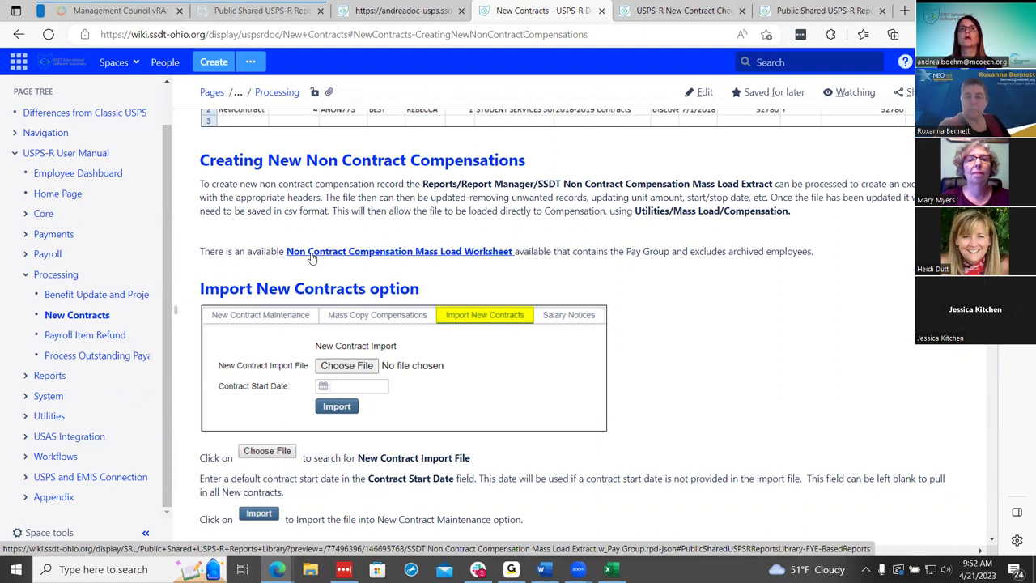
pyautogui.moveTo(385, 5)
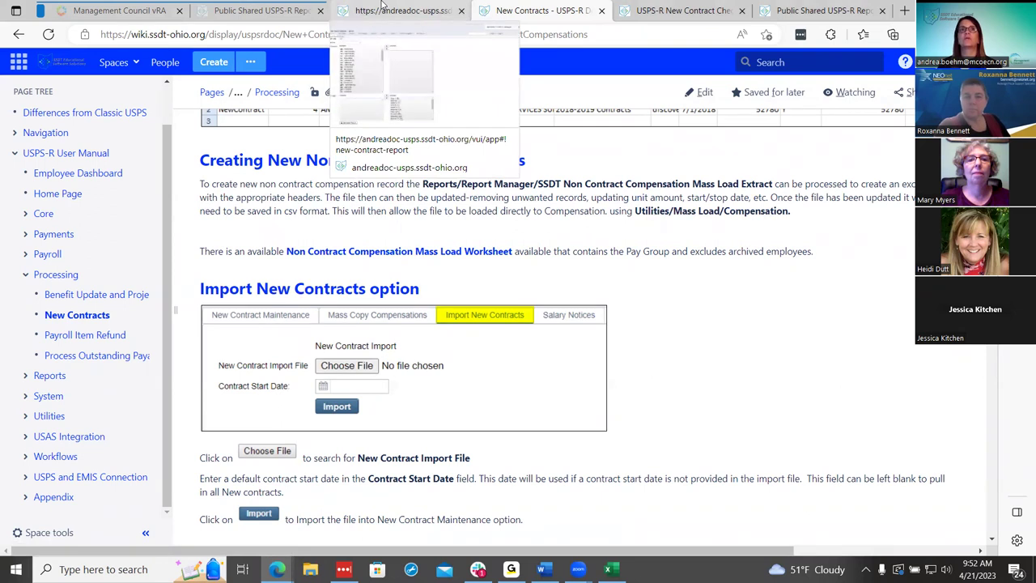
pyautogui.click(384, 9)
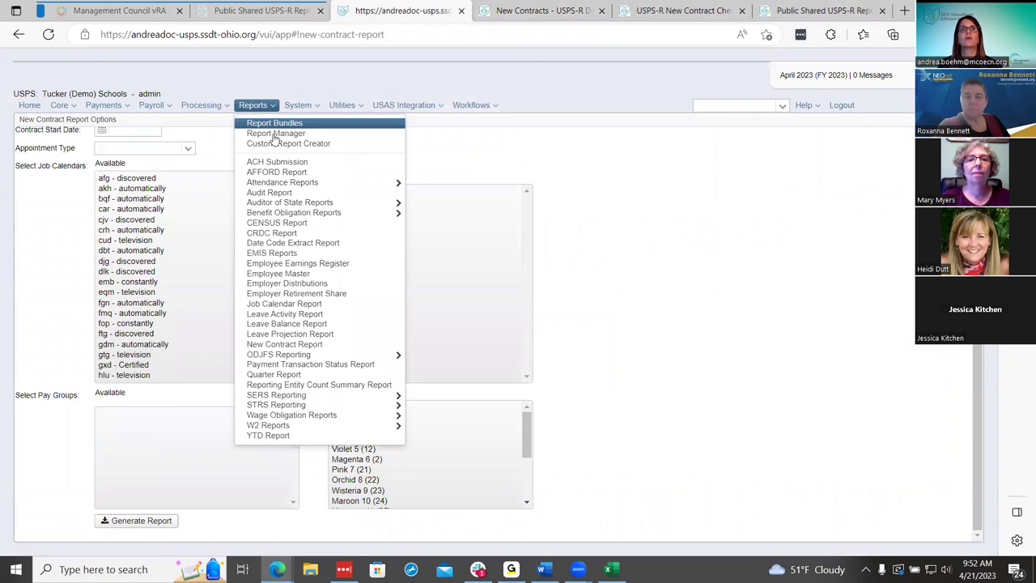
pyautogui.click(636, 8)
pyautogui.click(553, 6)
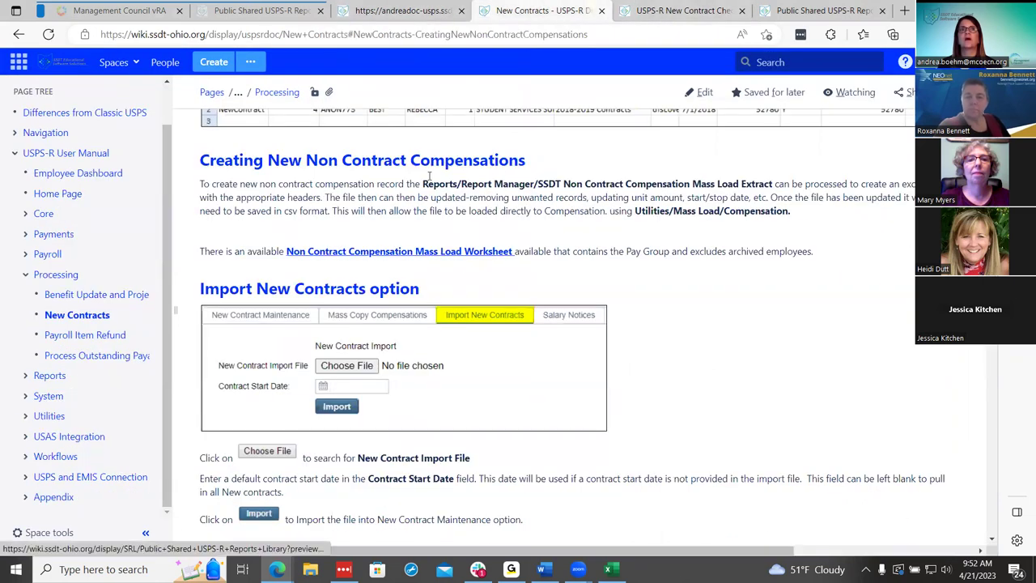
# Open SSDT Non Contract Compensation Mass Load Extract w_Pay Group from Report Manager in USPS-R and review its properties and filters
pyautogui.click(382, 8)
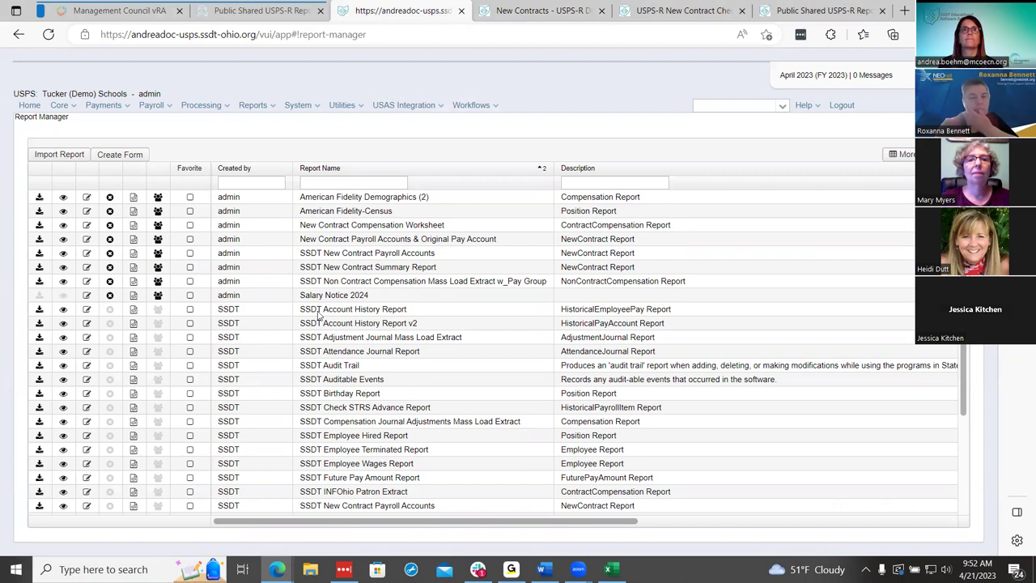
pyautogui.click(65, 281)
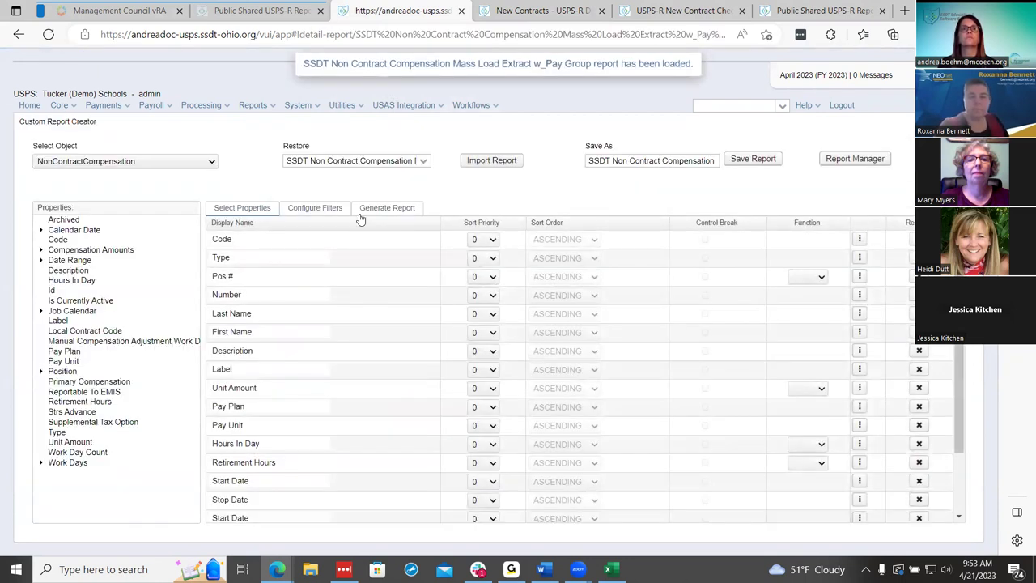
pyautogui.click(312, 208)
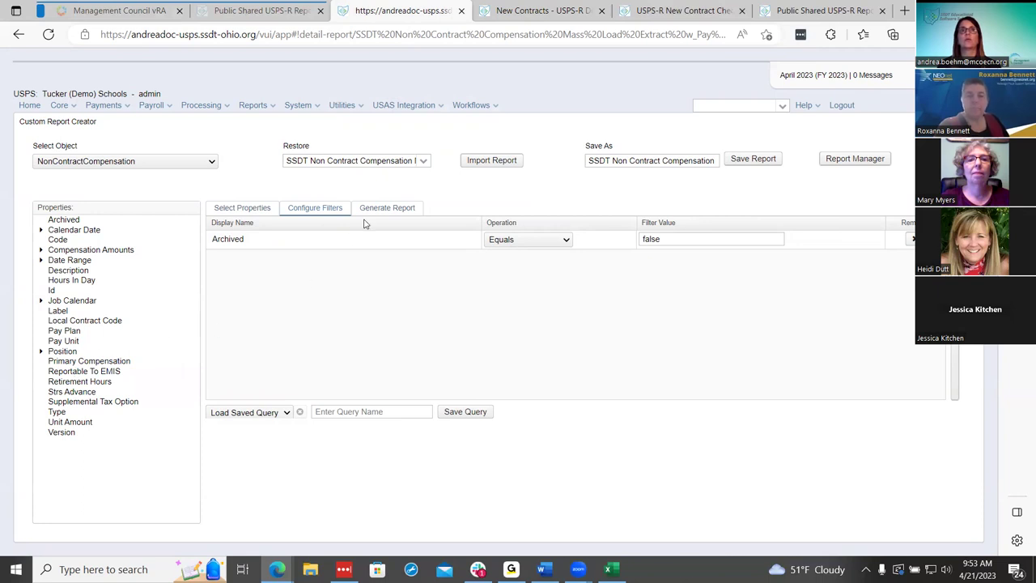
pyautogui.click(242, 208)
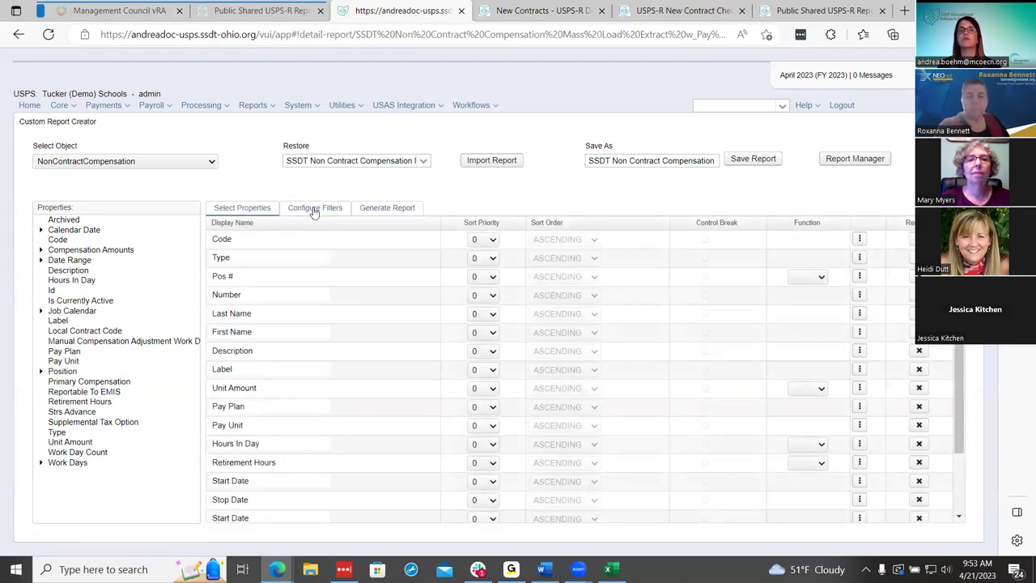
pyautogui.scroll(-1, 314, 379)
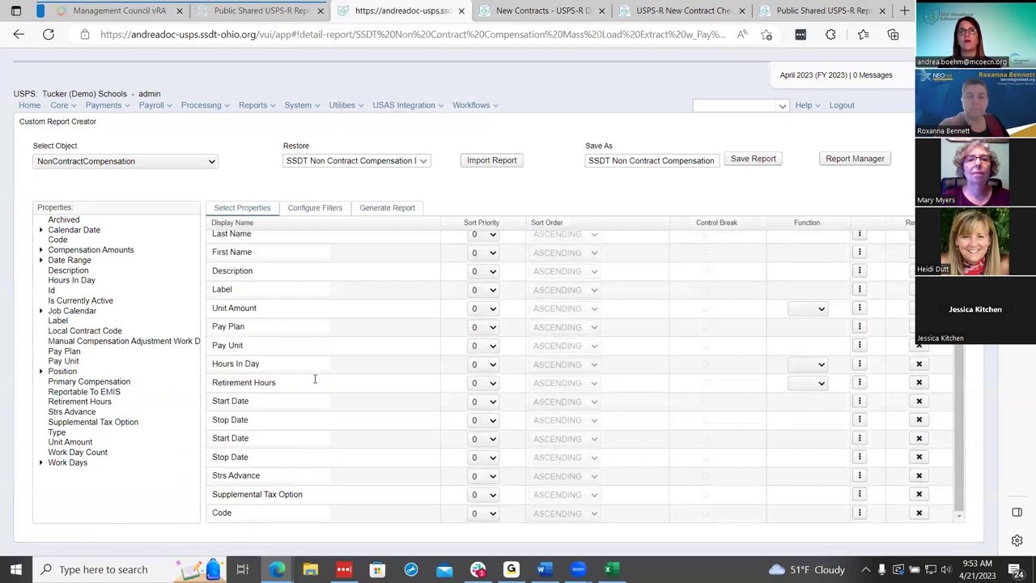
pyautogui.scroll(1, 315, 378)
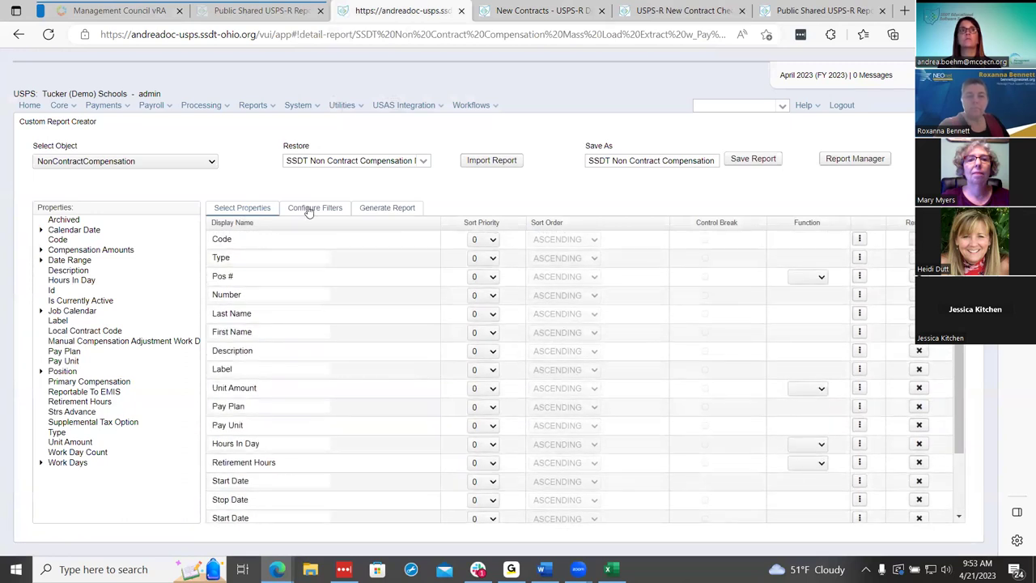
pyautogui.click(308, 209)
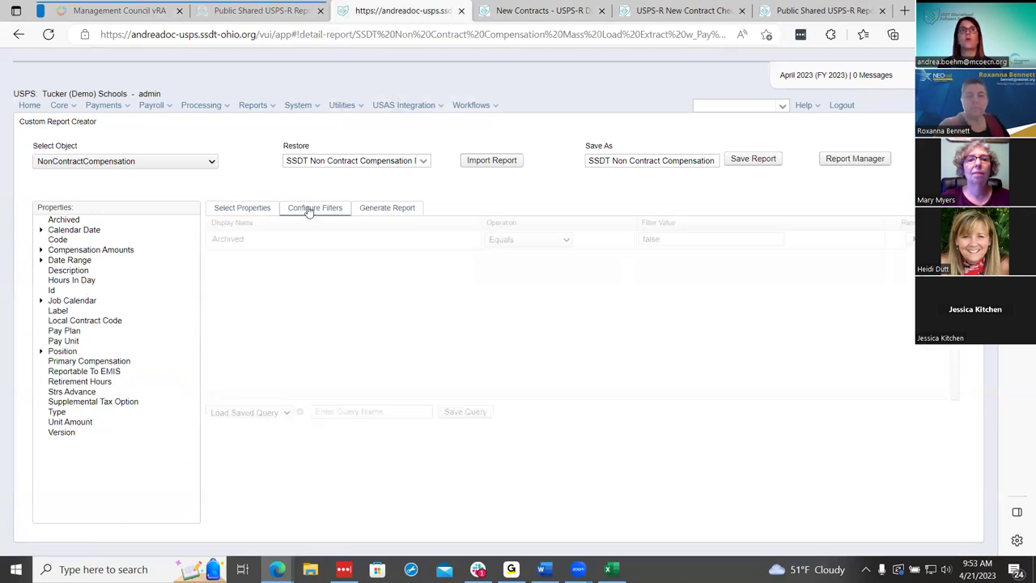
# Generate the Non Contract Compensation Mass Load Extract in Excel-FieldNames format and open the downloaded workbook in Excel for editing
pyautogui.click(380, 209)
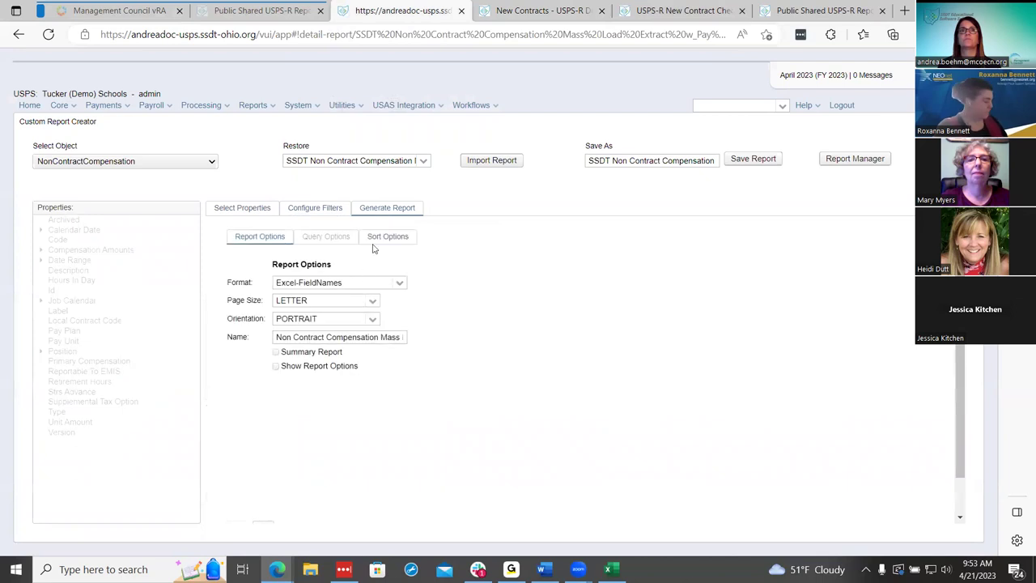
pyautogui.click(291, 503)
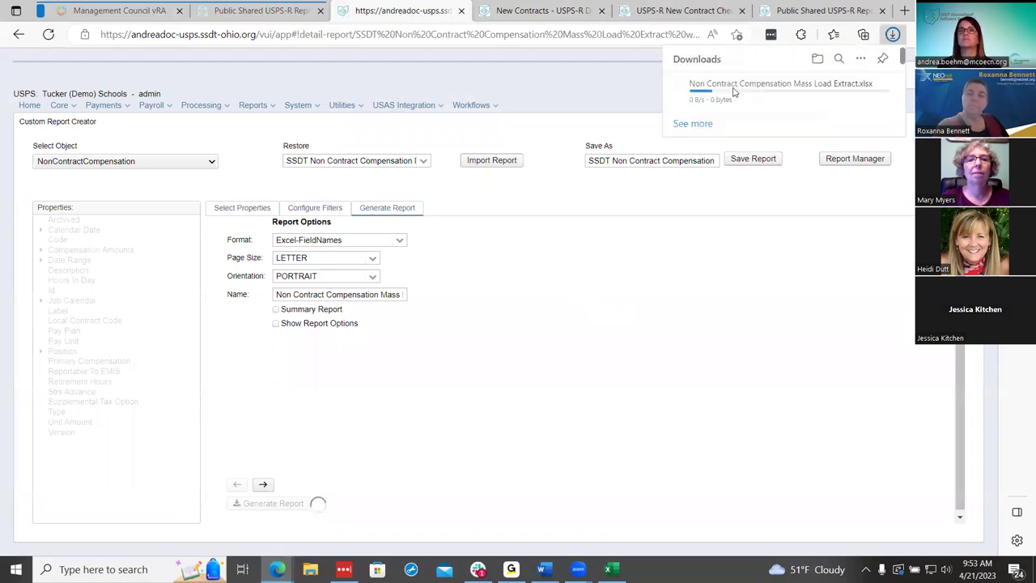
pyautogui.click(703, 95)
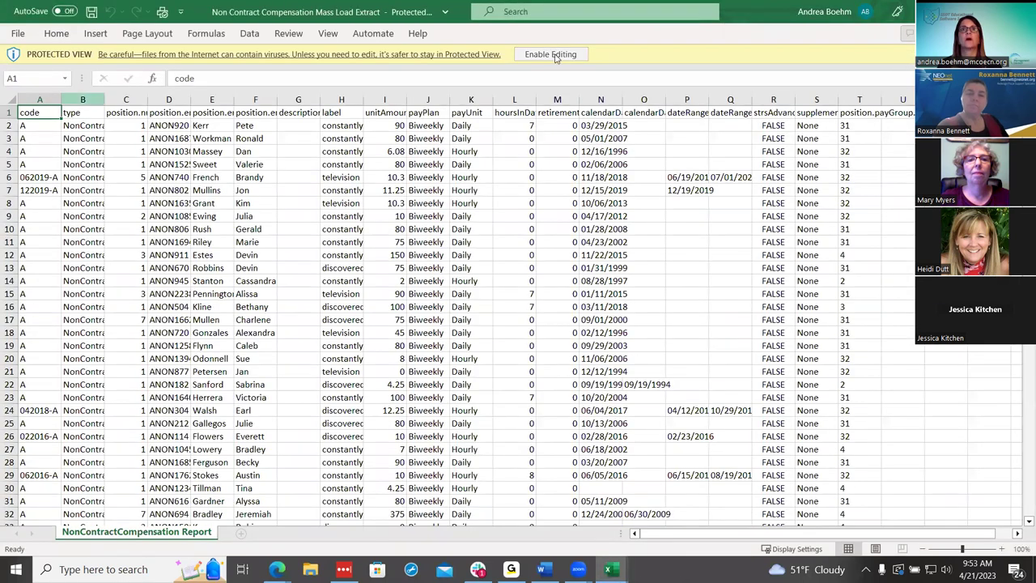
pyautogui.click(555, 57)
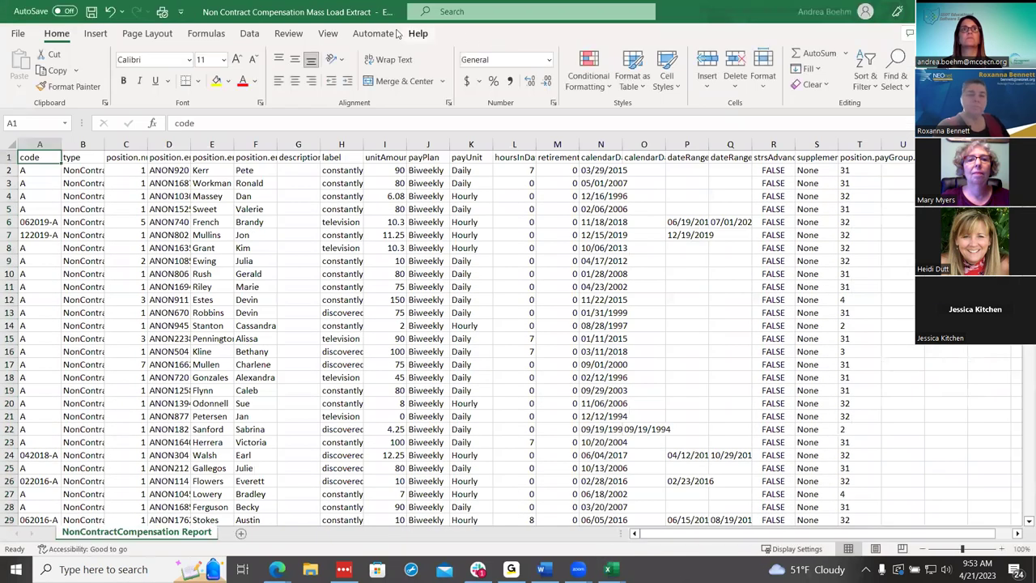
# Widen all columns of the Non Contract Compensation Mass Load Extract sheet to fit their contents
pyautogui.click(11, 144)
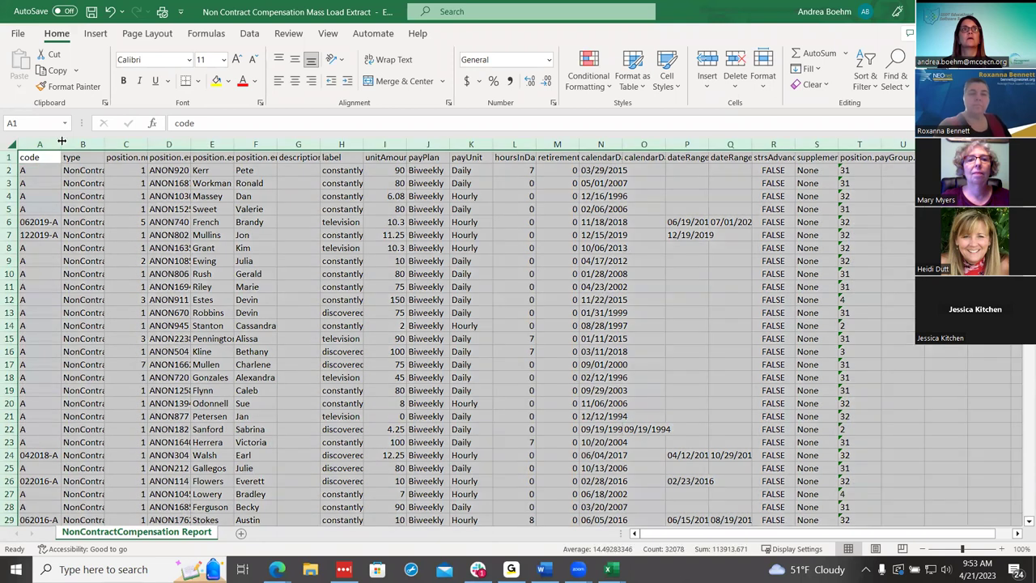
pyautogui.doubleClick(61, 141)
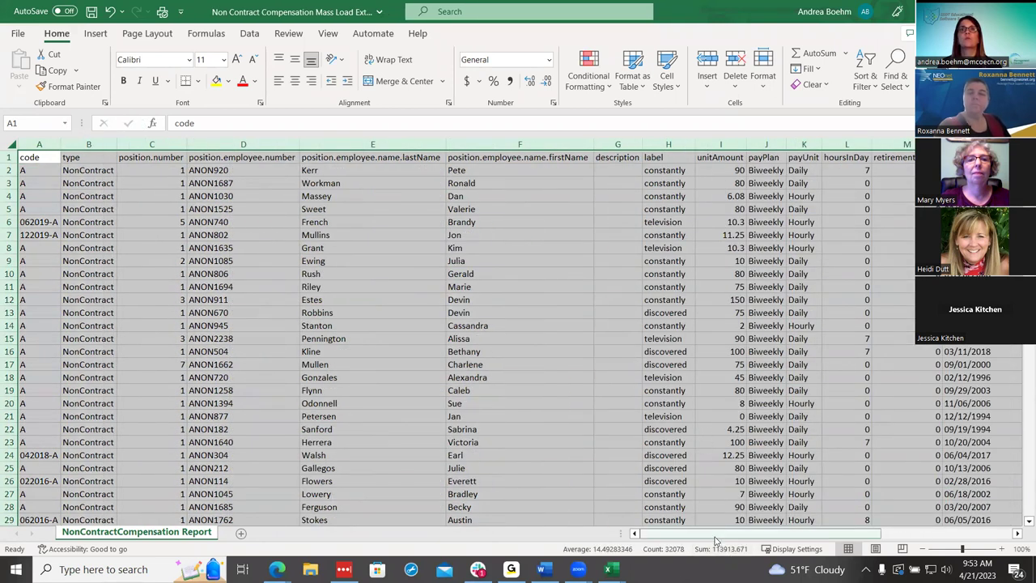
pyautogui.moveTo(720, 535); pyautogui.dragTo(335, 325)
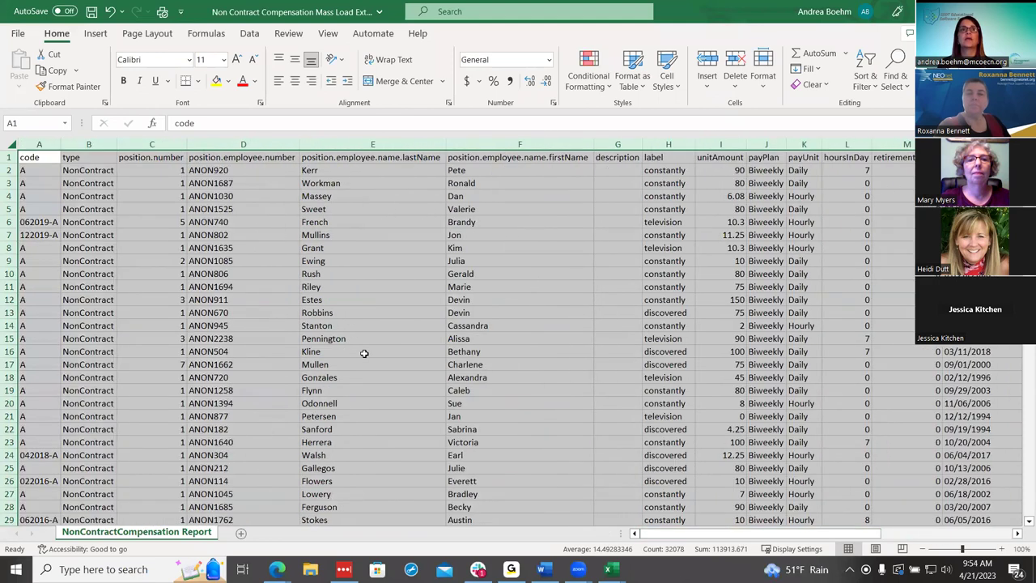
# Review the extract's rows and its columns from code through the supplemental tax option, including the start and stop dates
pyautogui.scroll(-5, 348, 372)
pyautogui.scroll(-5, 352, 395)
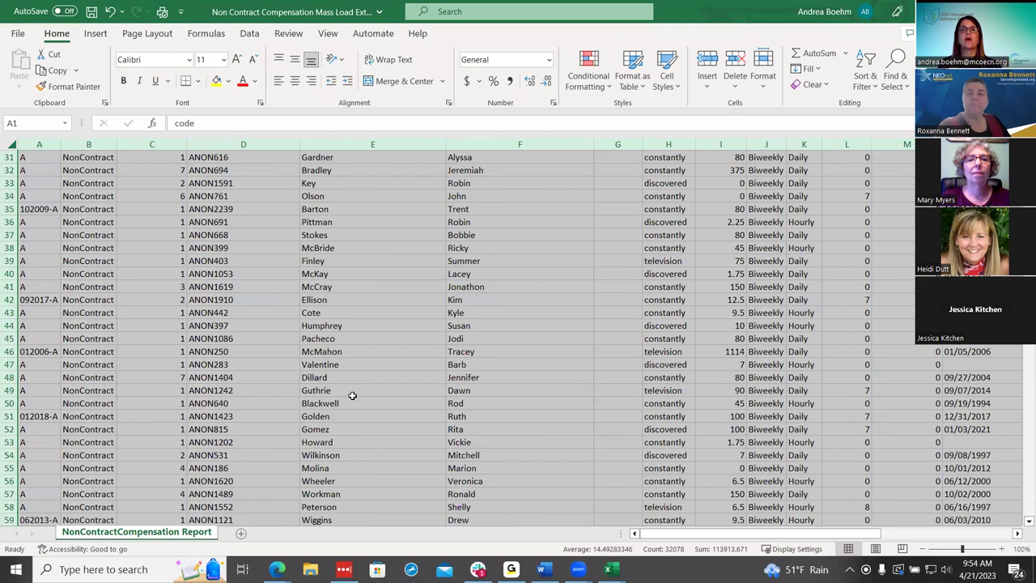
pyautogui.scroll(10, 352, 395)
pyautogui.moveTo(801, 541); pyautogui.dragTo(931, 541)
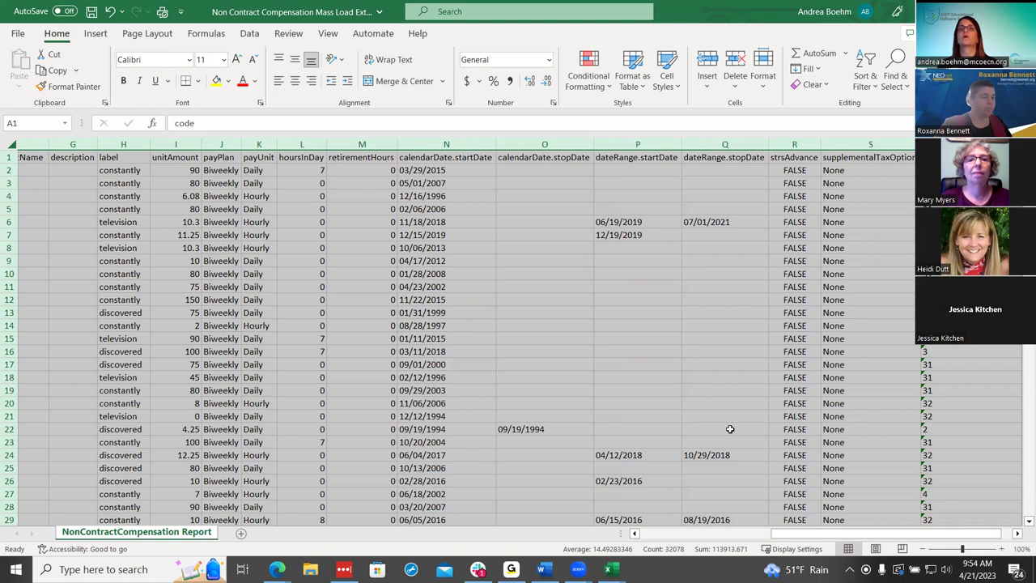
pyautogui.scroll(-4, 696, 408)
pyautogui.scroll(4, 701, 411)
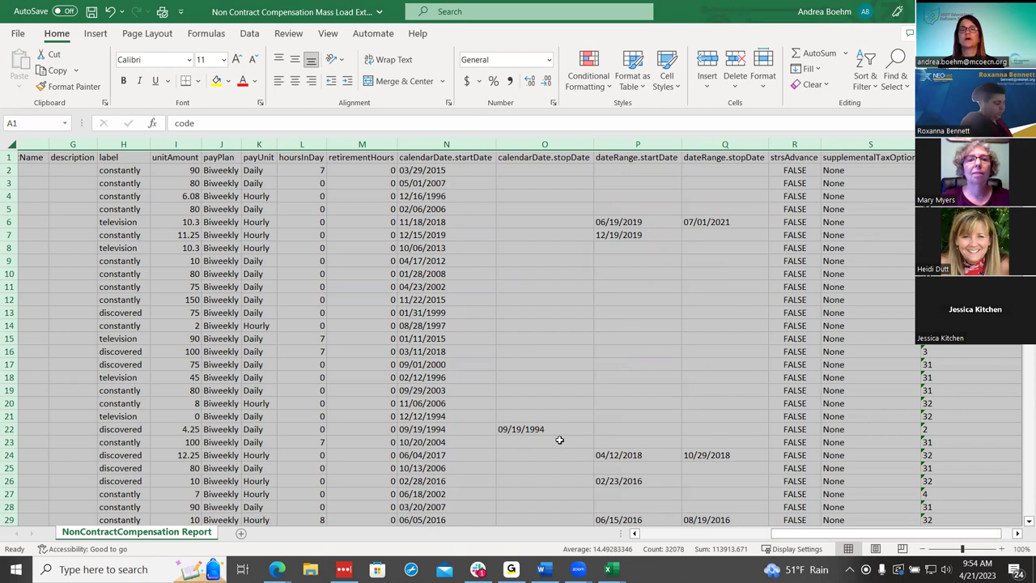
pyautogui.moveTo(810, 534); pyautogui.dragTo(611, 553)
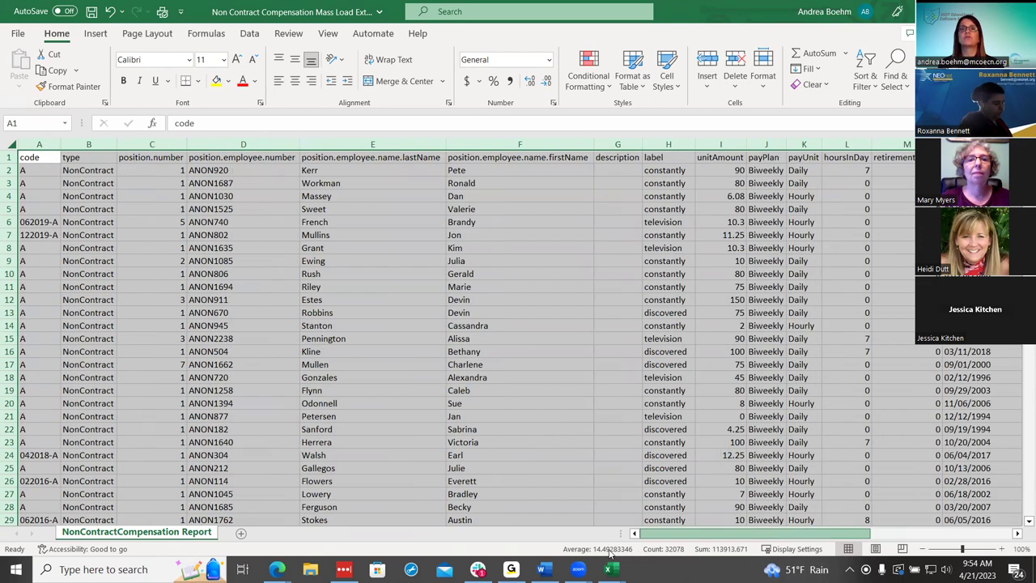
# Switch to the browser and reread the Creating New Non Contract Compensations instructions on the manual's New Contracts page
pyautogui.doubleClick(727, 20)
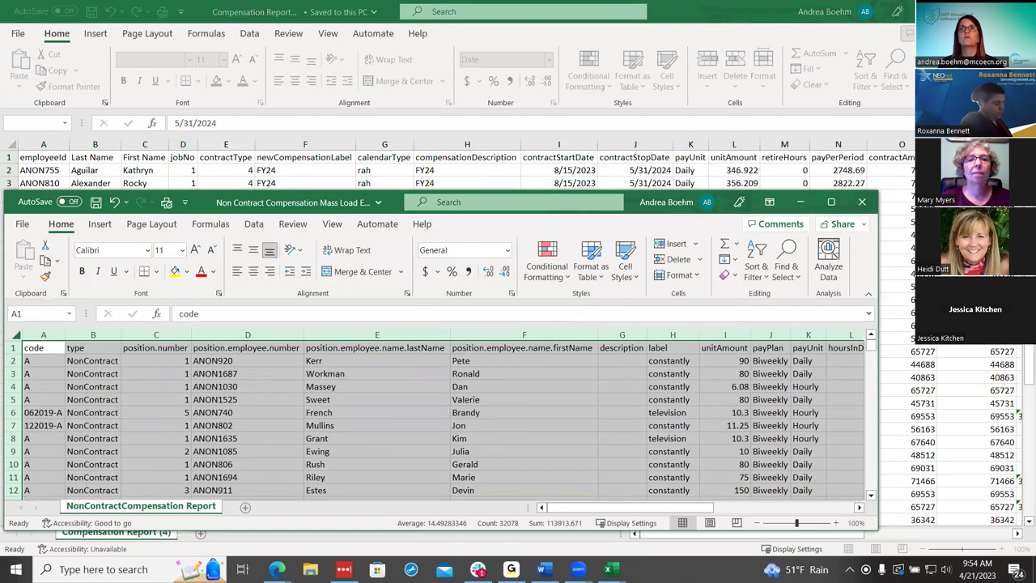
pyautogui.click(558, 77)
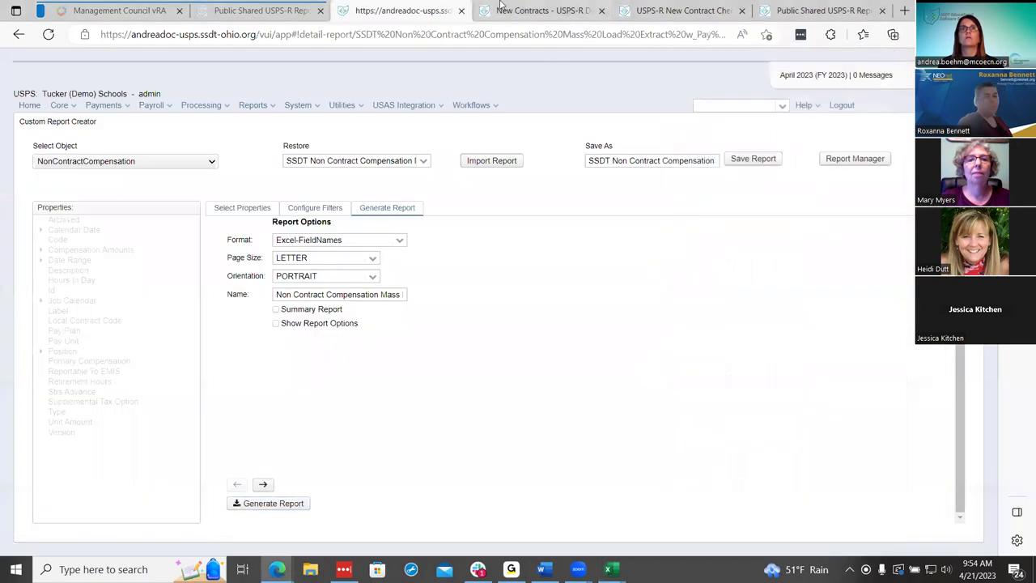
pyautogui.click(541, 11)
pyautogui.scroll(-1, 704, 373)
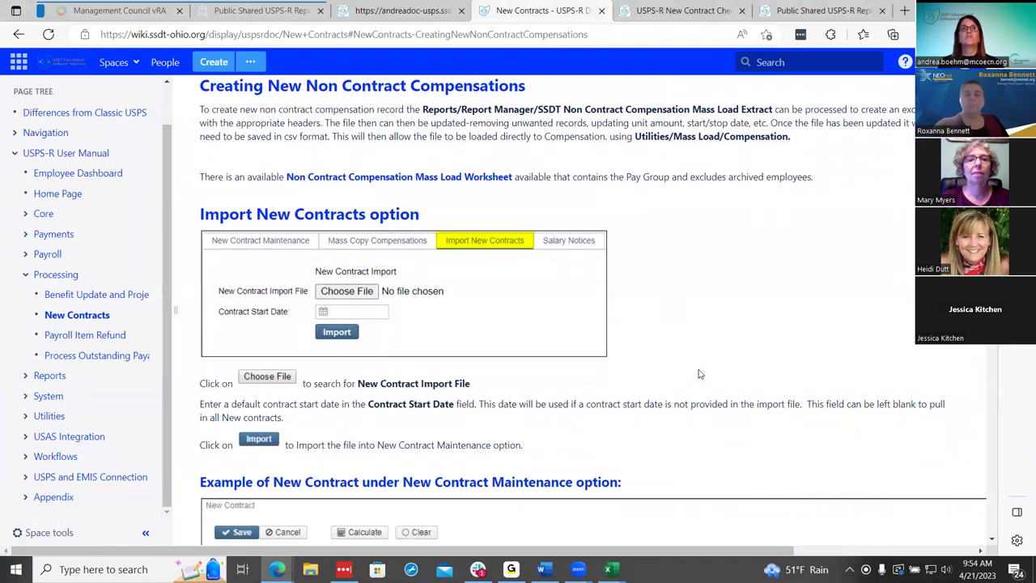
pyautogui.scroll(1, 700, 374)
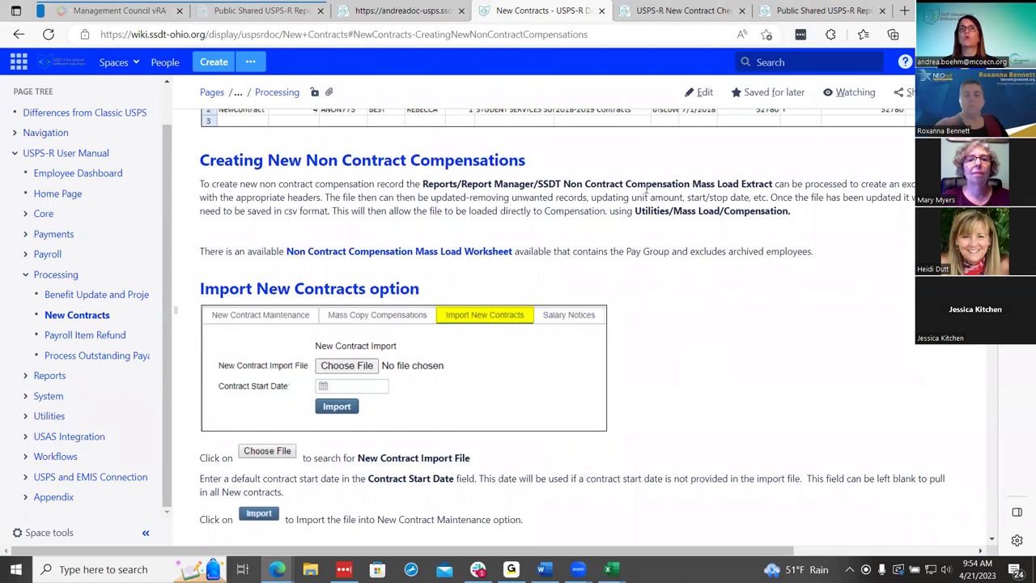
# Open the USPS-R New Contract Checklist and search the page tree, including Useful Procedures, for mass load documentation
pyautogui.click(655, 7)
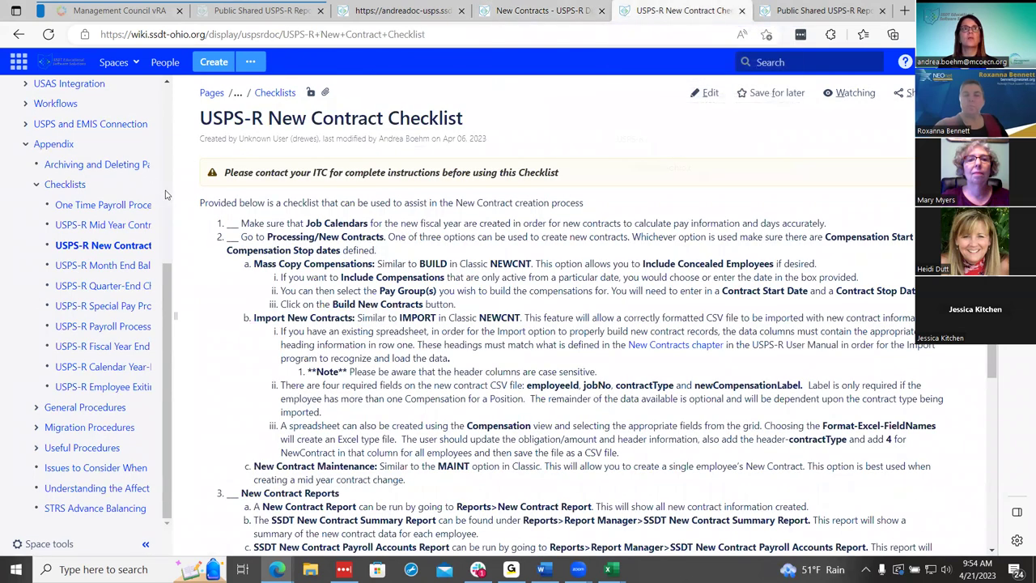
pyautogui.scroll(-3, 40, 449)
pyautogui.click(35, 449)
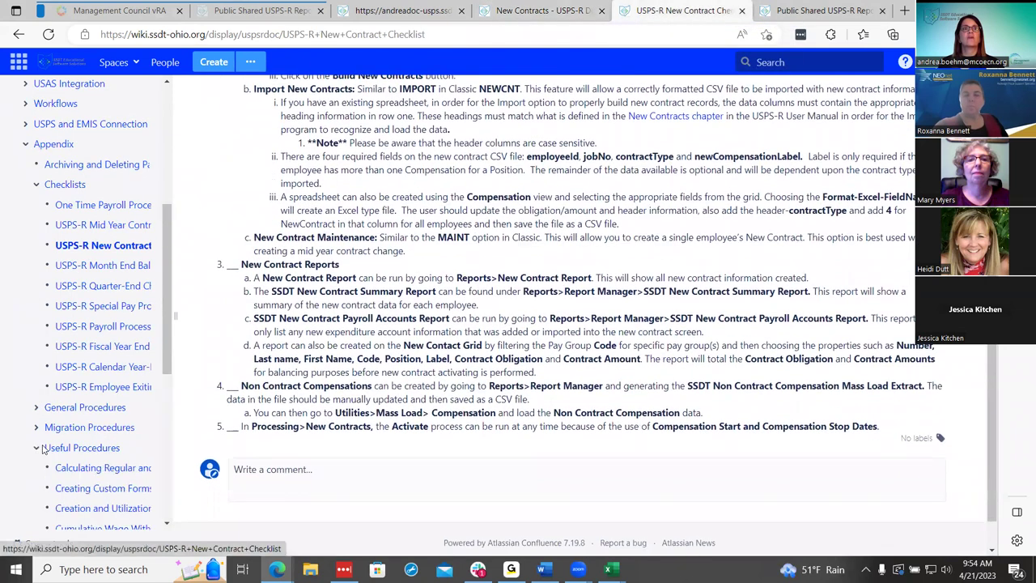
pyautogui.scroll(-3, 56, 450)
pyautogui.scroll(-2, 65, 465)
pyautogui.scroll(-1, 66, 471)
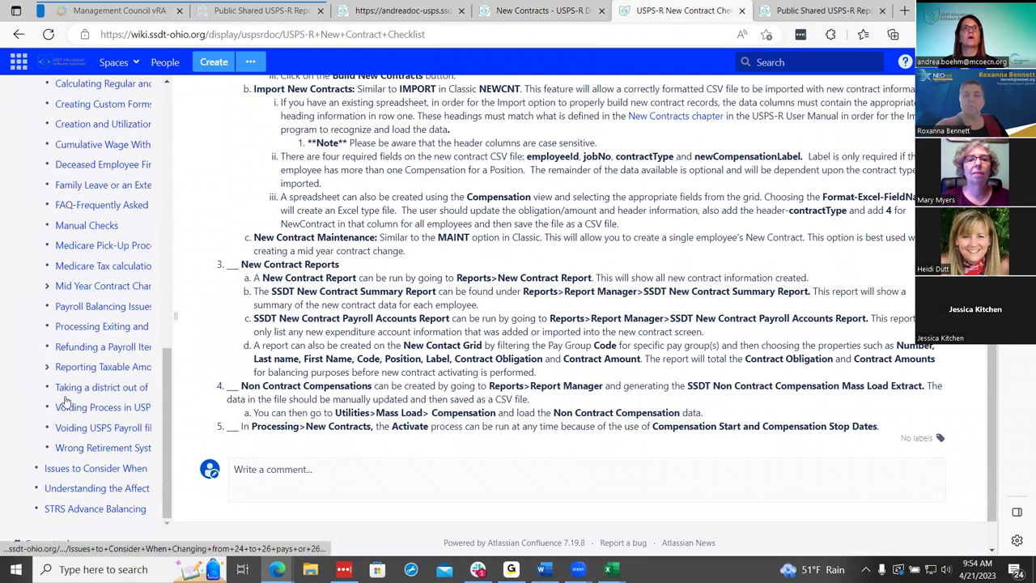
pyautogui.scroll(-1, 71, 450)
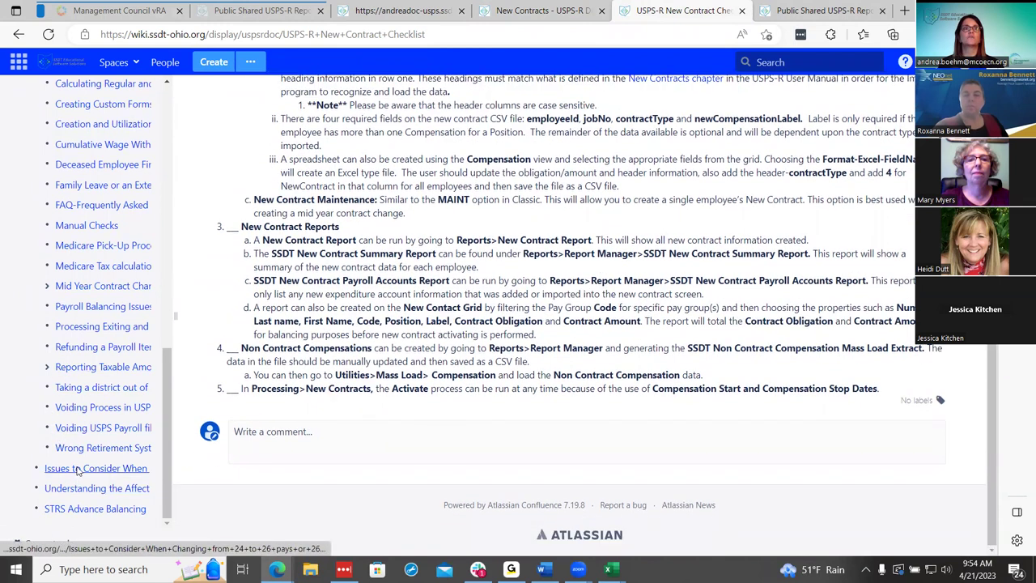
pyautogui.scroll(3, 71, 473)
pyautogui.scroll(2, 85, 303)
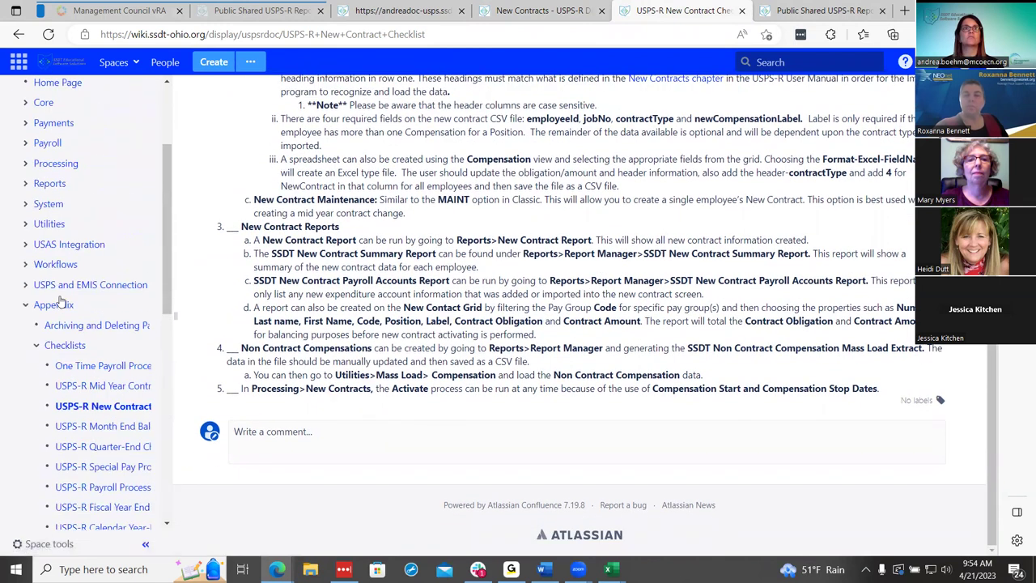
# Open the Mass Load page under Utilities in the manual and find the Compensation object in its import table
pyautogui.click(28, 226)
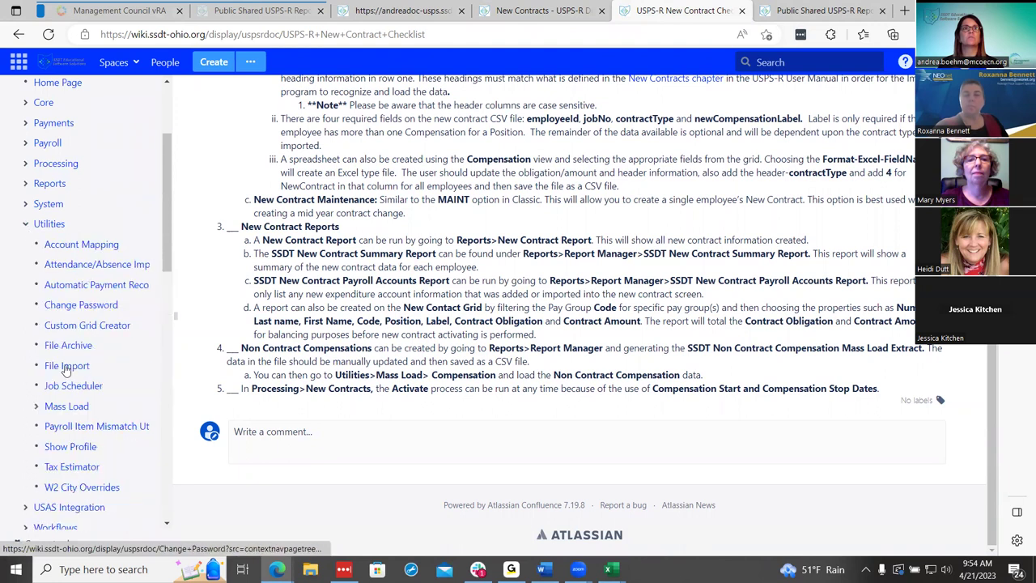
pyautogui.click(69, 408)
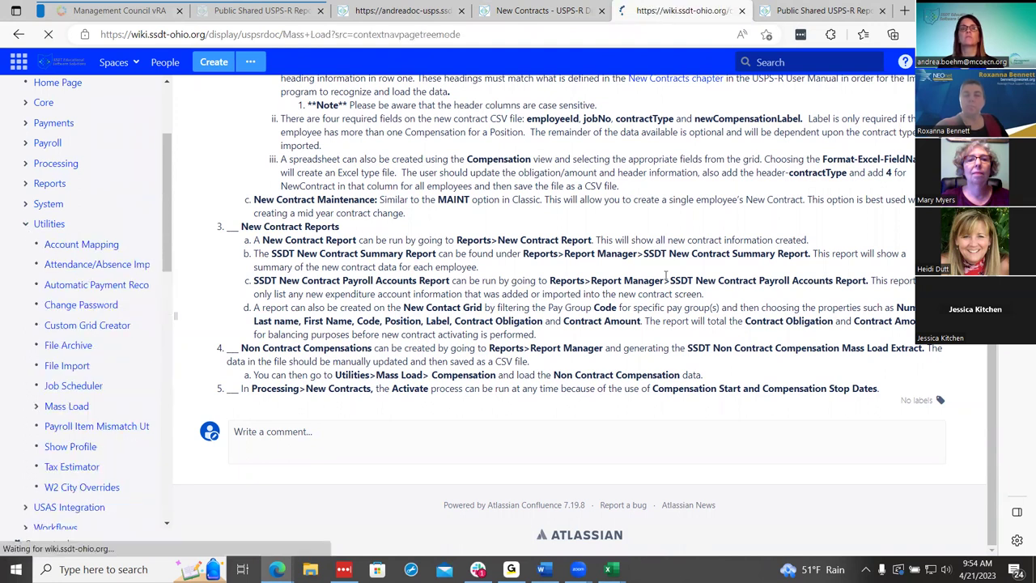
pyautogui.scroll(-15, 539, 366)
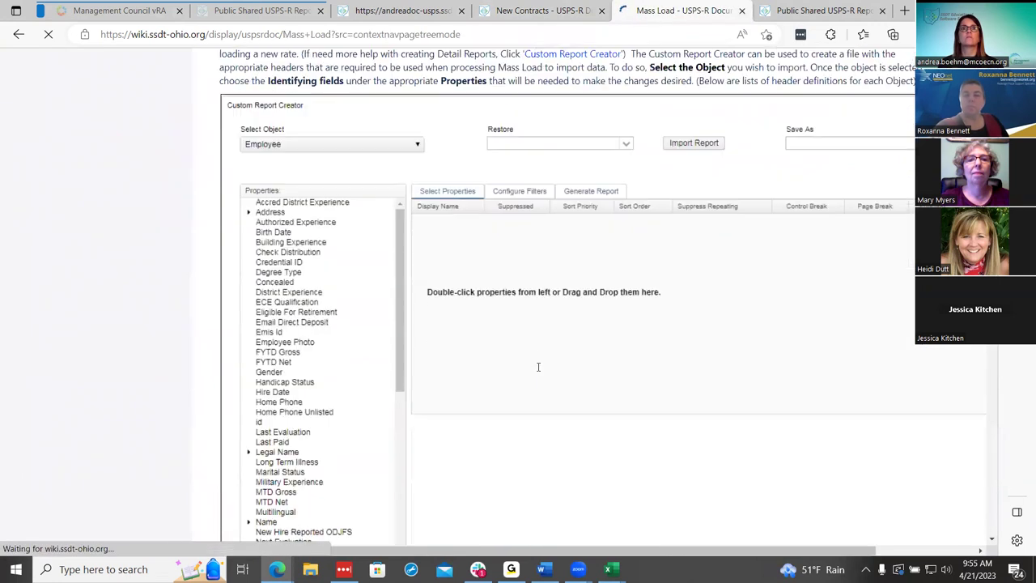
pyautogui.scroll(-10, 538, 366)
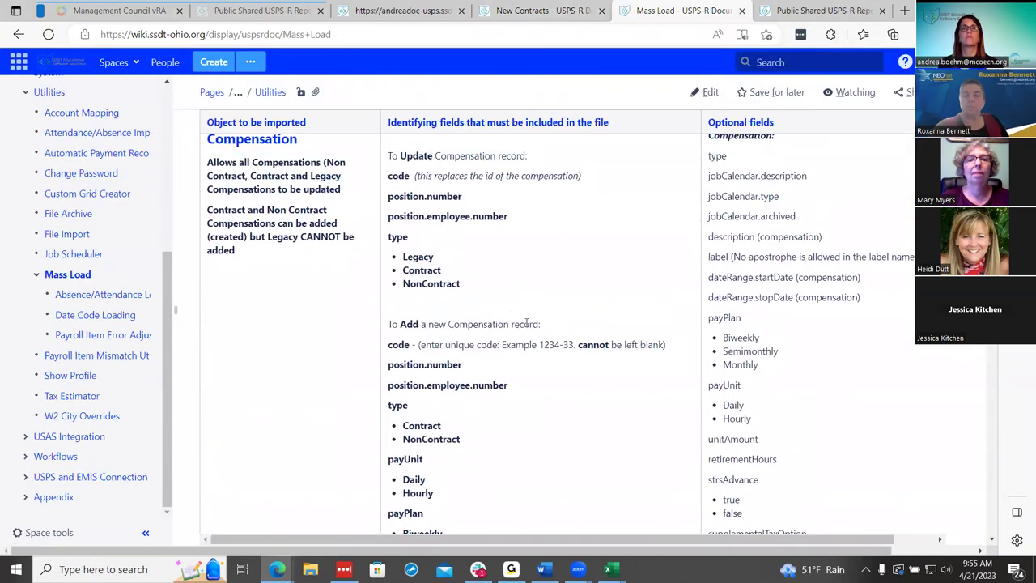
# Examine the identifying fields required to update or add a Compensation record, along with the optional fields
pyautogui.scroll(-10, 526, 322)
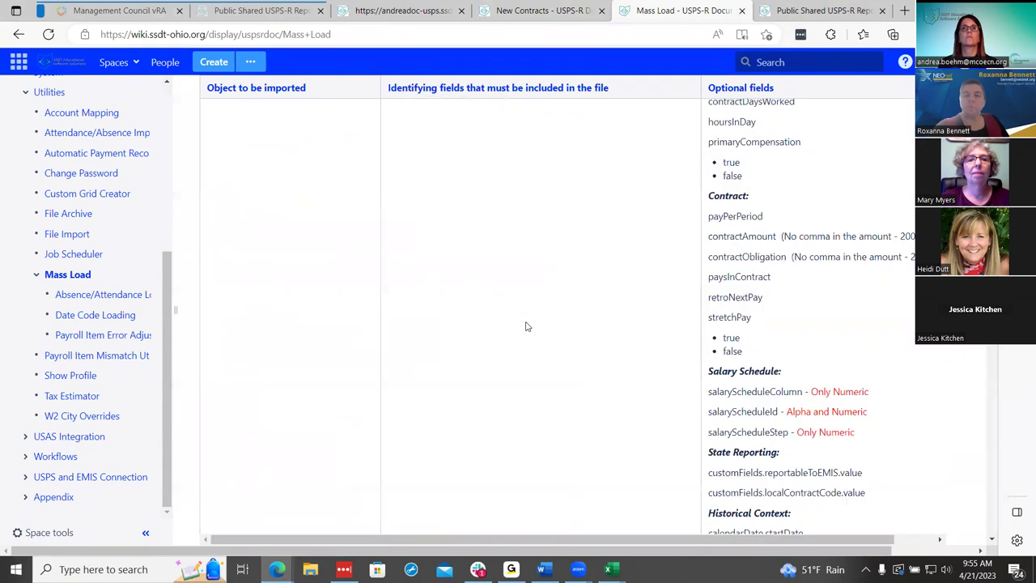
pyautogui.scroll(10, 526, 323)
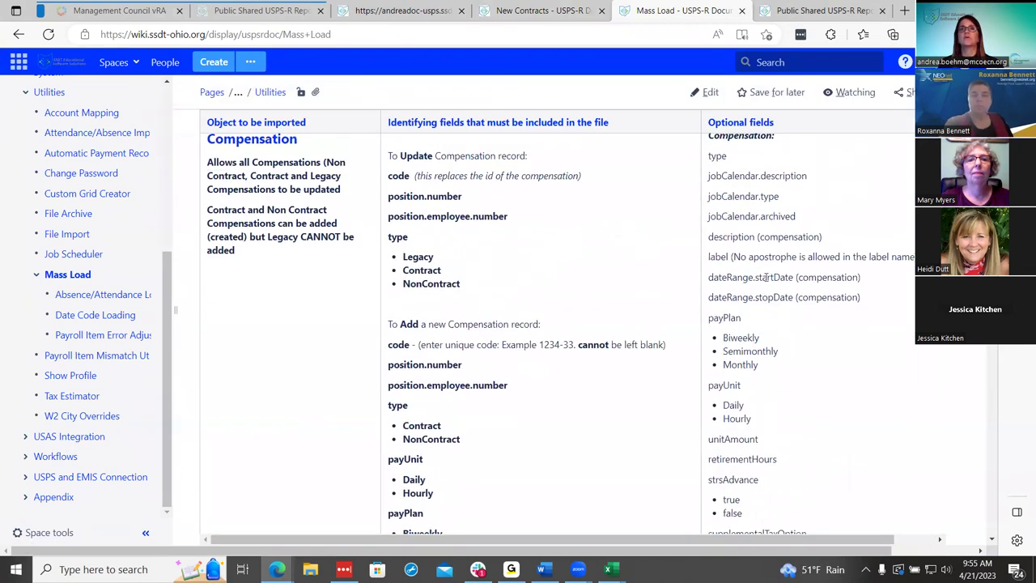
pyautogui.scroll(-2, 766, 282)
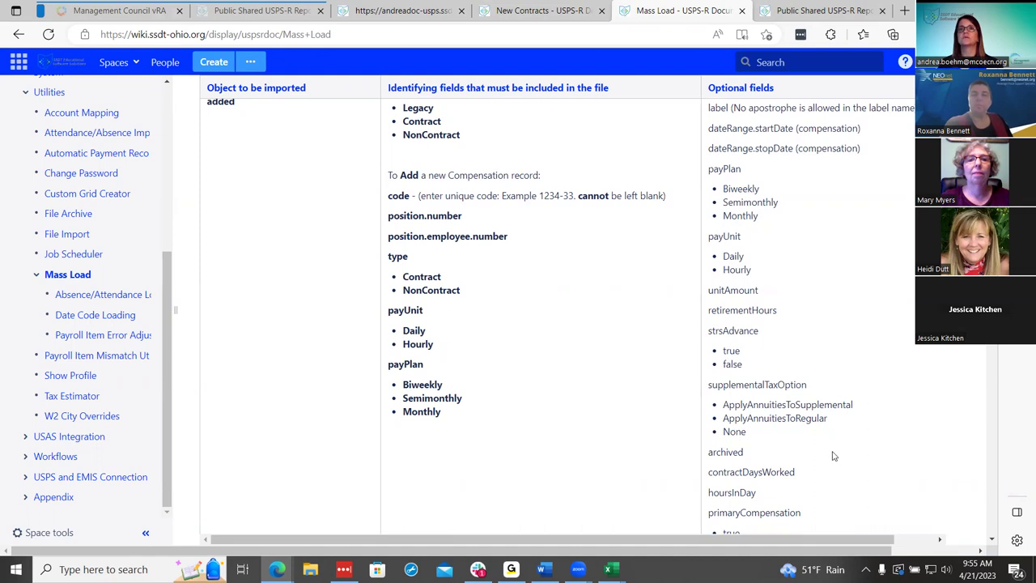
pyautogui.scroll(5, 834, 456)
pyautogui.scroll(-2, 836, 458)
pyautogui.scroll(-6, 836, 457)
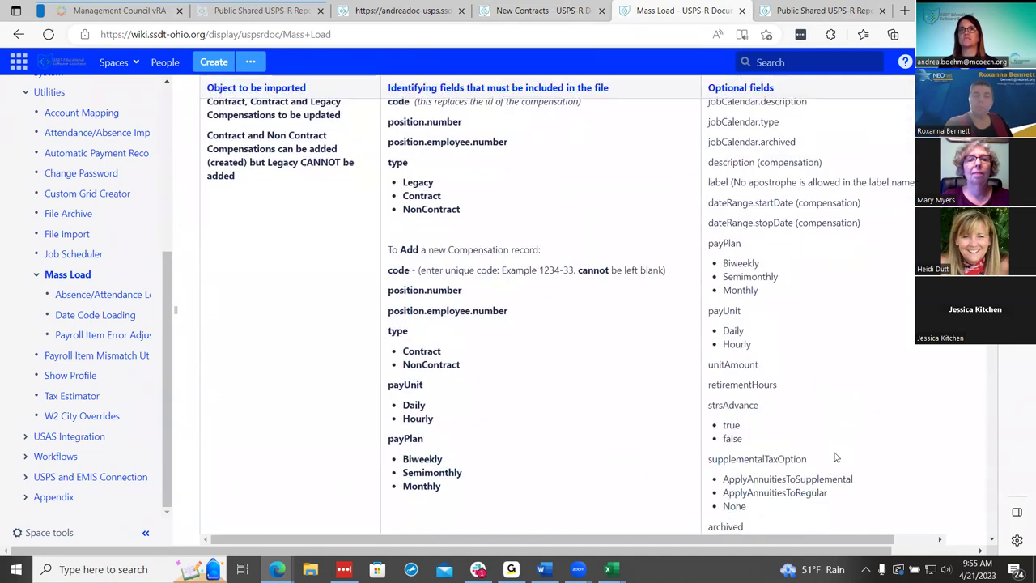
pyautogui.scroll(5, 837, 458)
pyautogui.scroll(3, 836, 458)
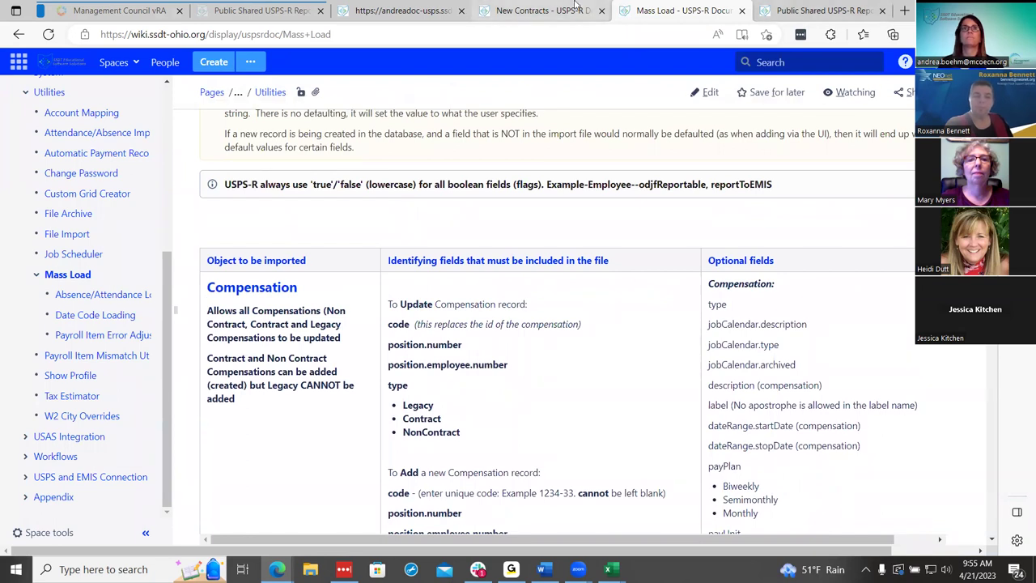
# Return to the New Contracts manual page and bring the Non Contract Compensation Mass Load Extract workbook in Excel in front of it
pyautogui.click(527, 7)
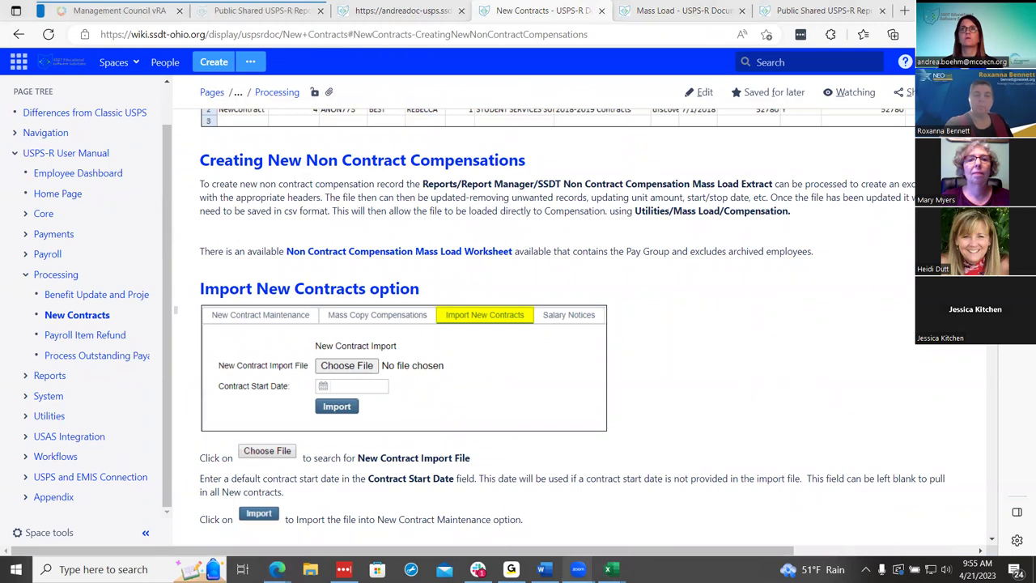
pyautogui.moveTo(619, 566)
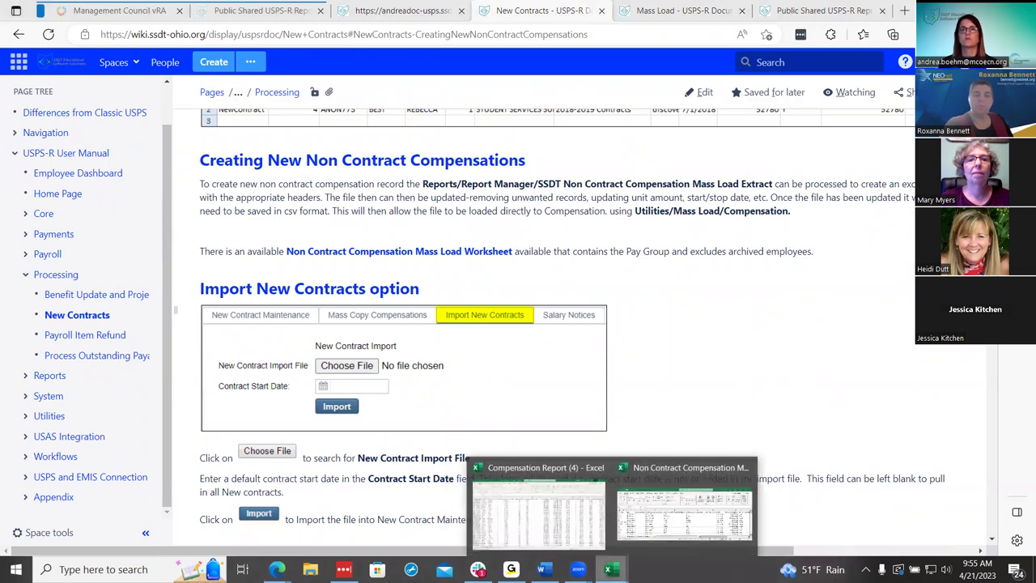
pyautogui.click(653, 512)
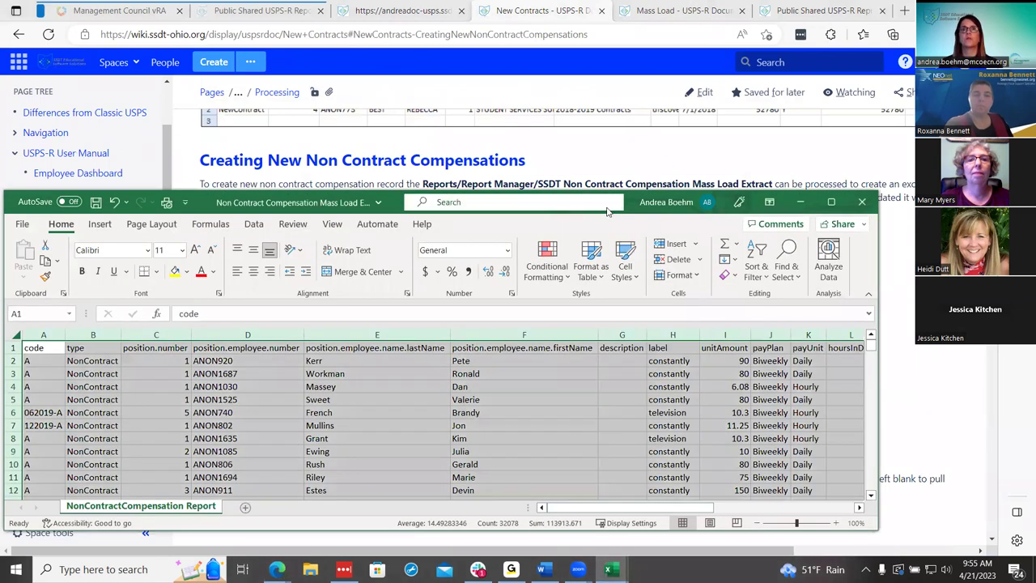
pyautogui.moveTo(642, 201); pyautogui.dragTo(715, 172)
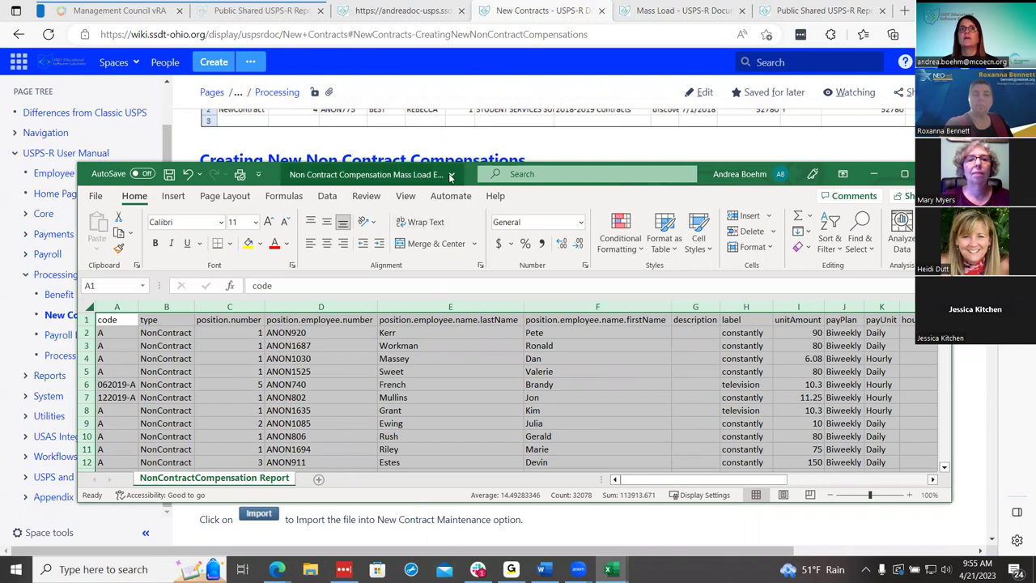
# Save the Non Contract Compensation Mass Load Extract to the Desktop as CSV (Comma delimited), replacing the existing file, and minimize the workbook
pyautogui.click(96, 196)
pyautogui.click(121, 376)
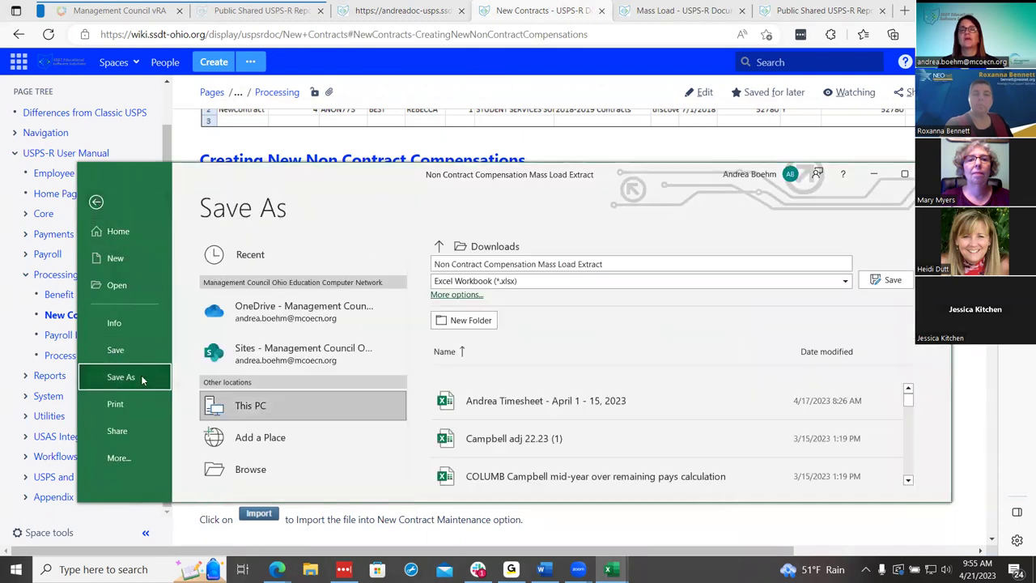
pyautogui.click(807, 284)
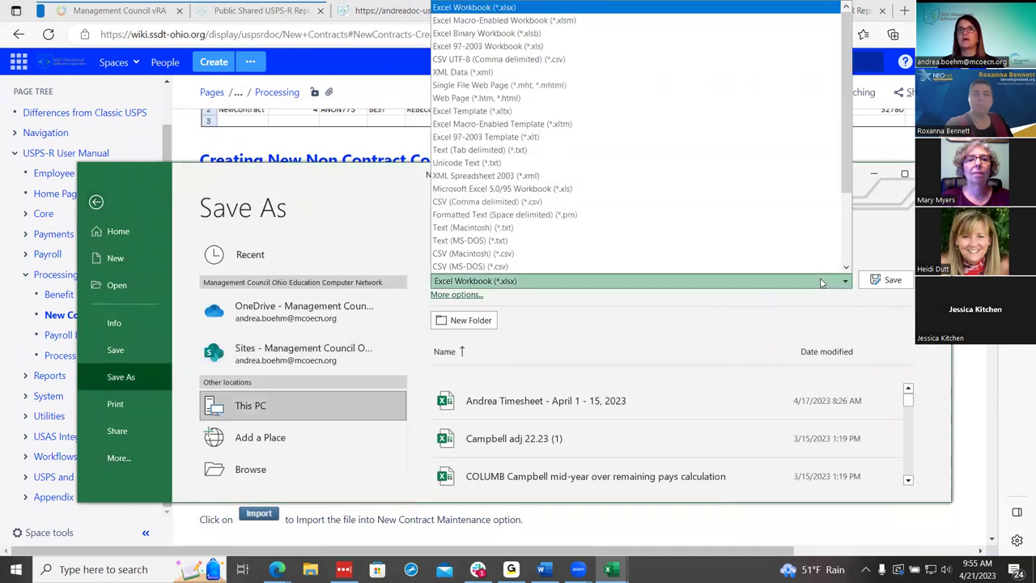
pyautogui.click(733, 202)
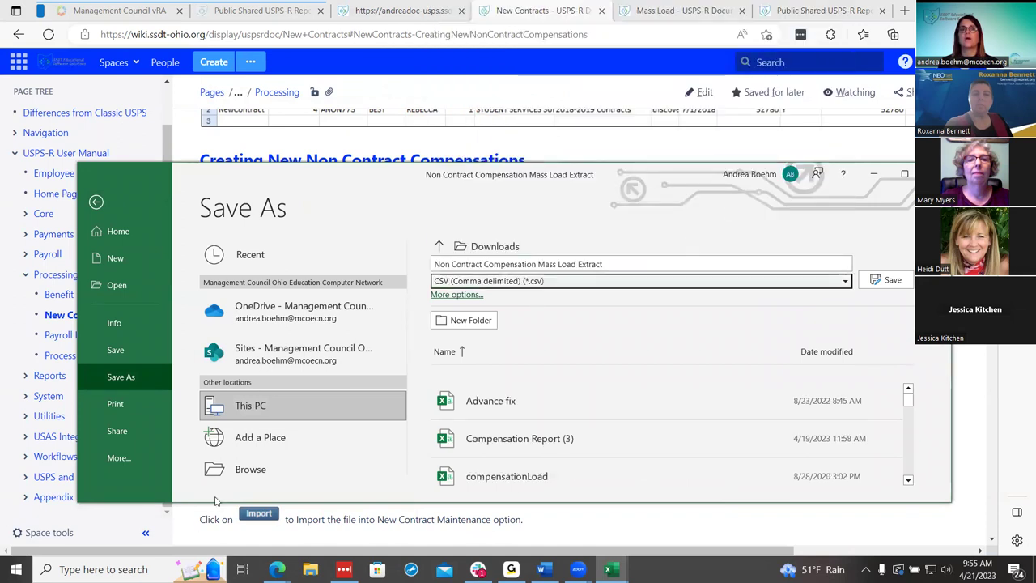
pyautogui.click(243, 468)
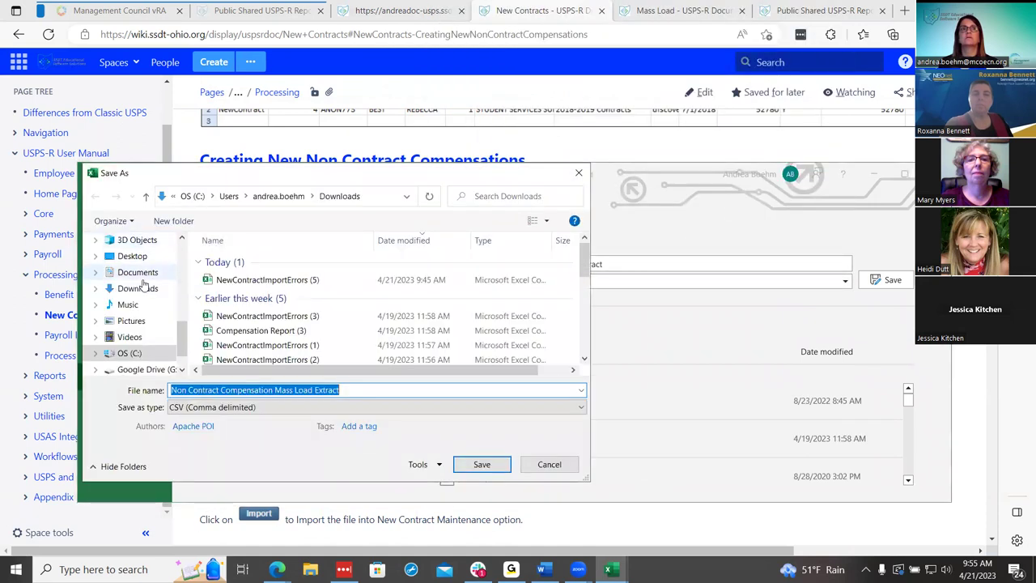
pyautogui.click(131, 267)
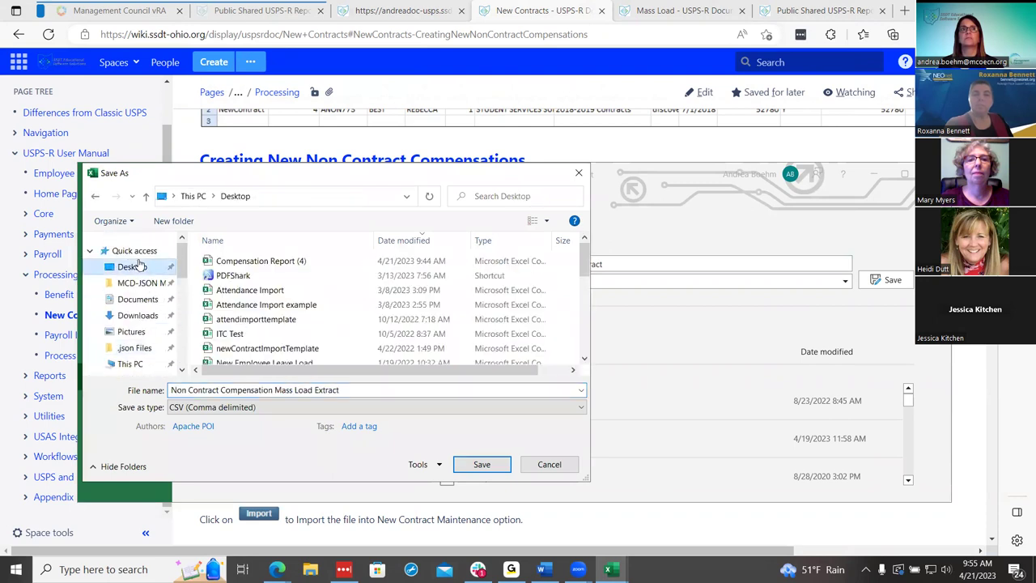
pyautogui.click(493, 469)
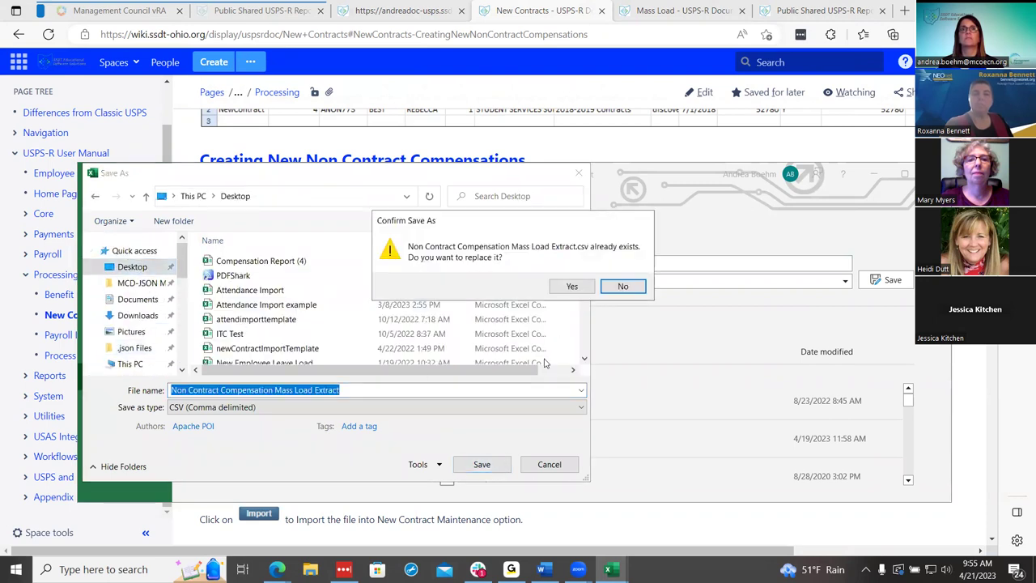
pyautogui.click(572, 288)
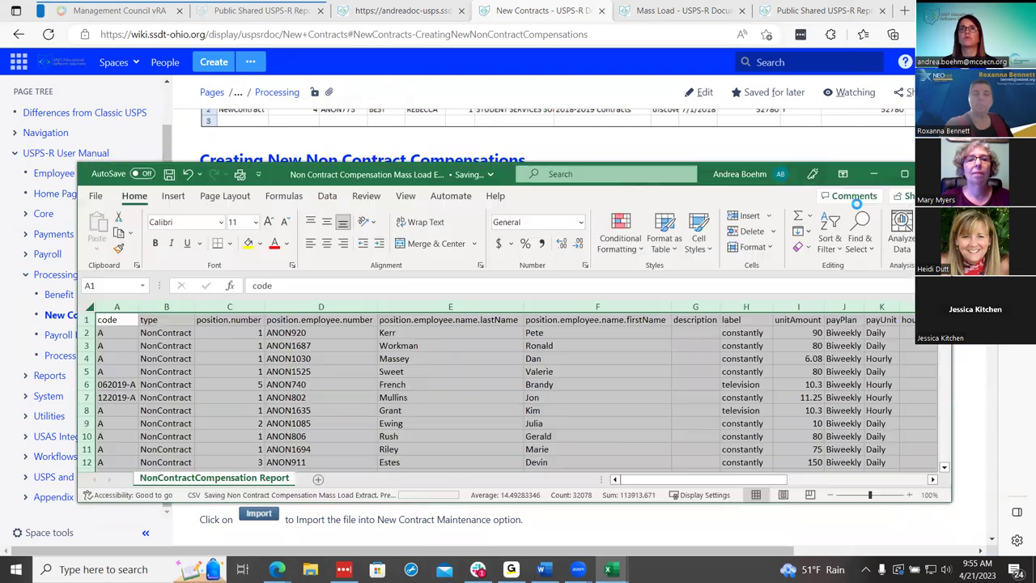
pyautogui.click(873, 174)
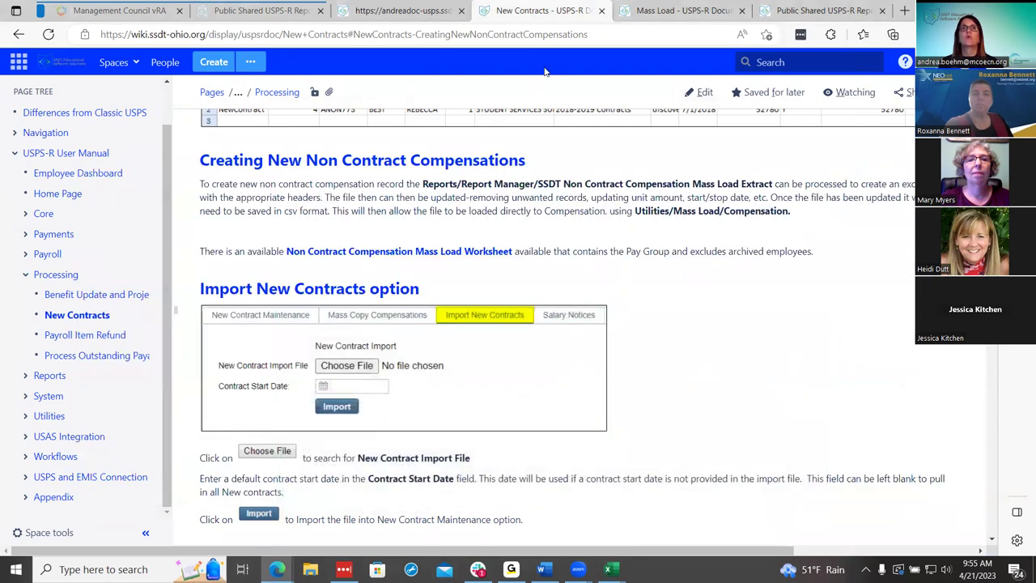
# Open Mass Load in USPS-R, choose Non Contract Compensation Mass Load Extract.csv as the load file and Compensation as the importable entity
pyautogui.click(403, 10)
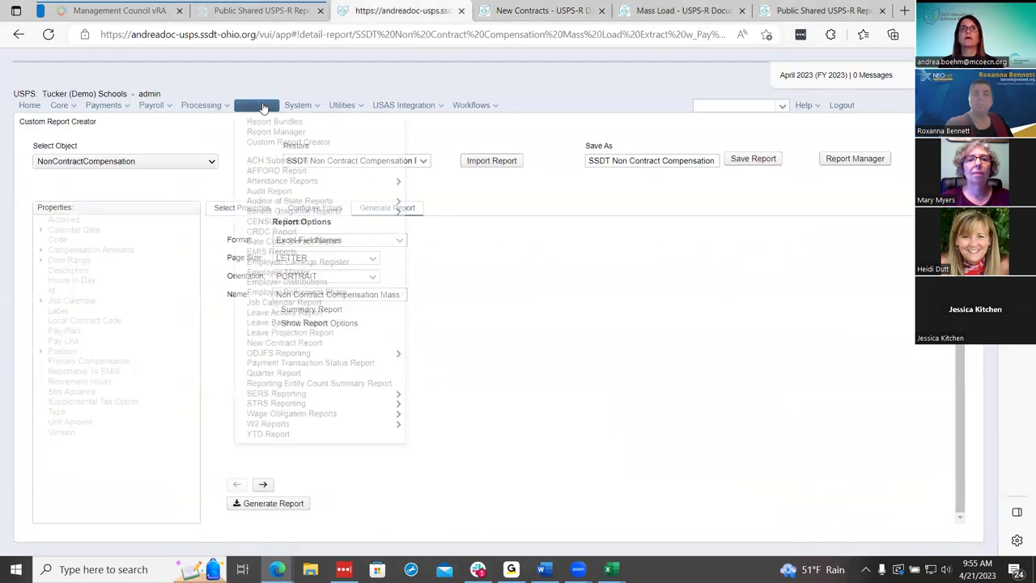
pyautogui.moveTo(342, 96)
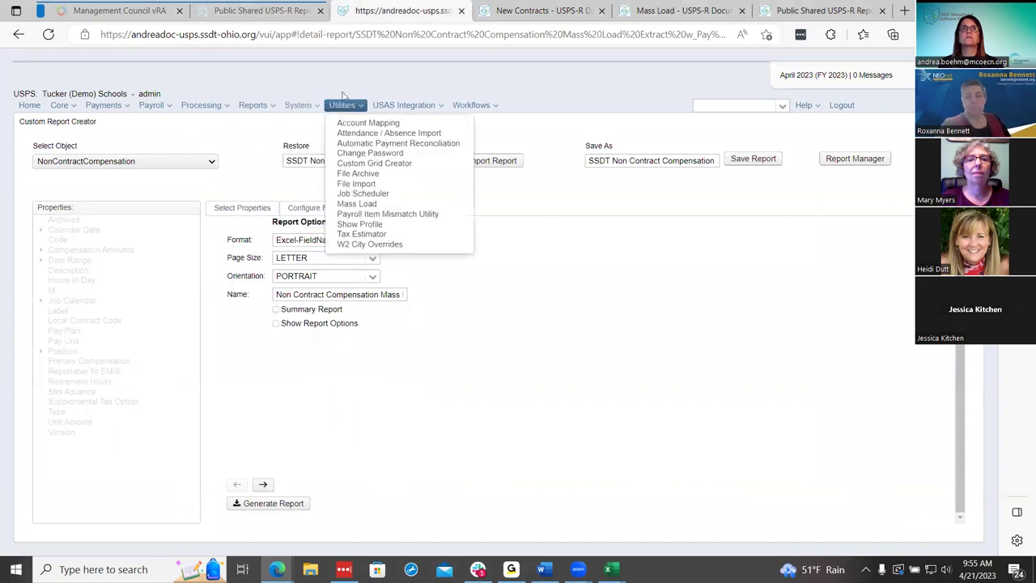
pyautogui.click(362, 204)
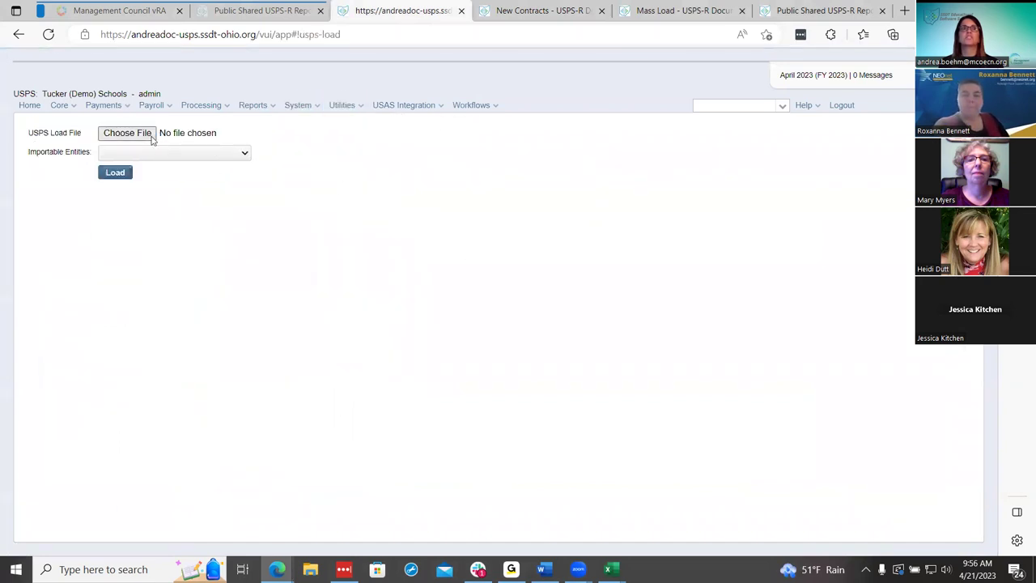
pyautogui.click(147, 133)
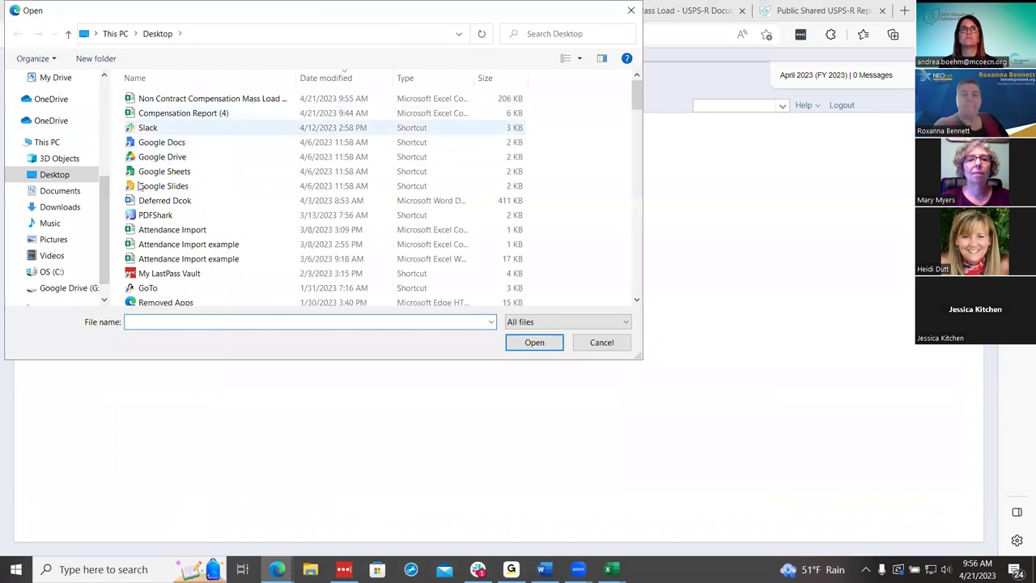
pyautogui.click(213, 98)
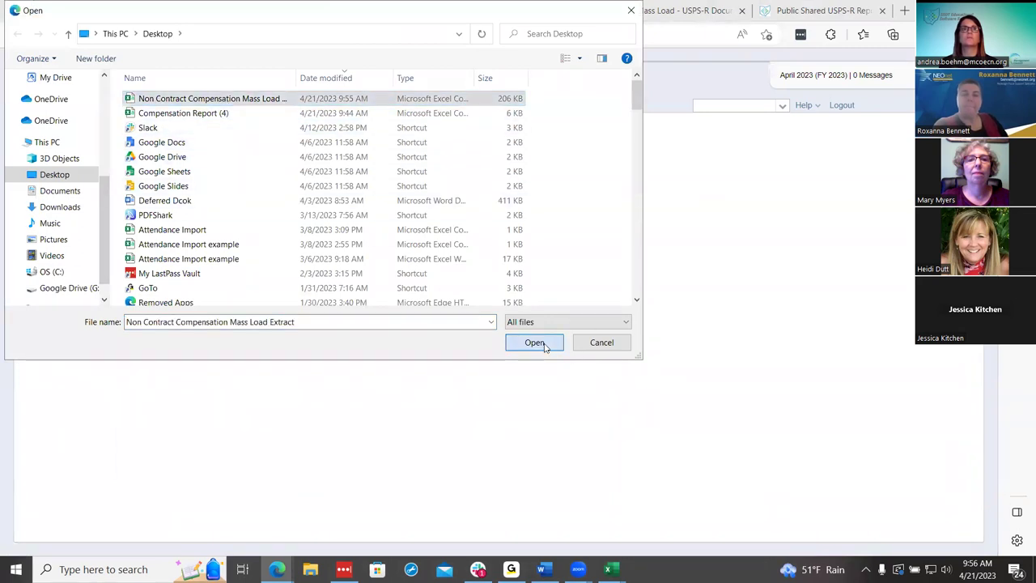
pyautogui.click(535, 343)
pyautogui.click(157, 156)
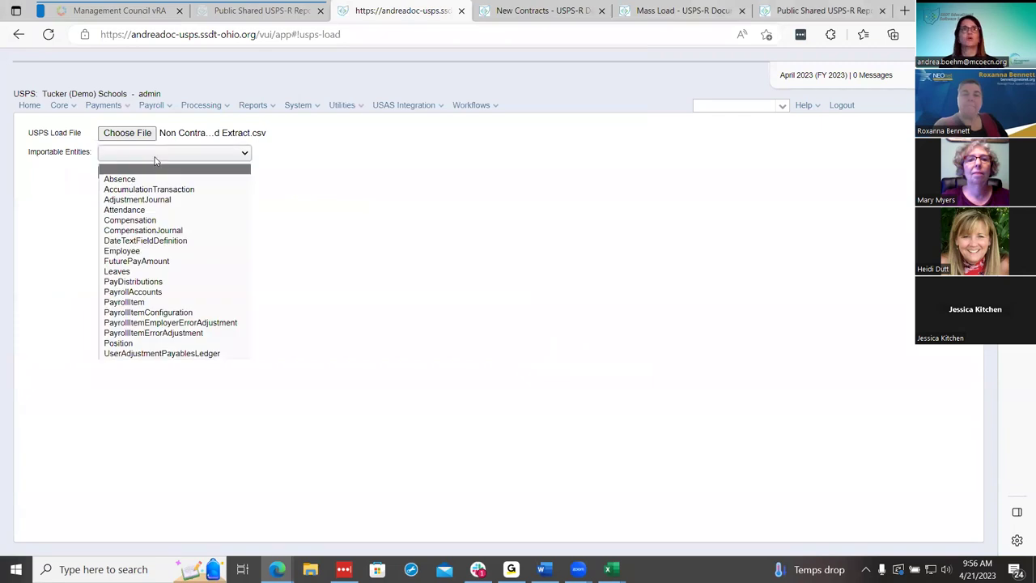
pyautogui.click(140, 221)
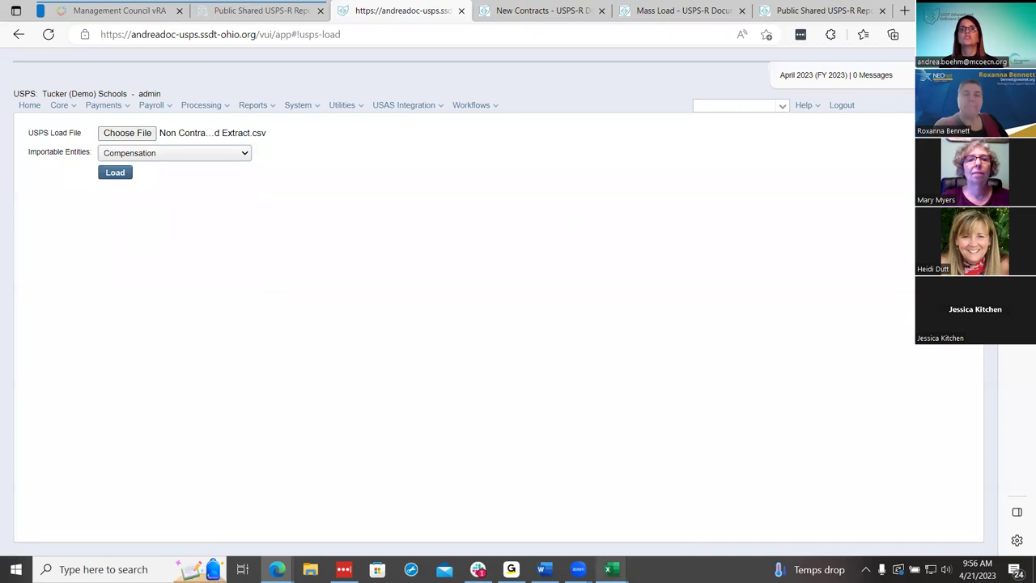
# Check the extract workbook in Excel and the FYE-Based Reports table on the already open shared reports library page
pyautogui.moveTo(612, 569)
pyautogui.click(690, 515)
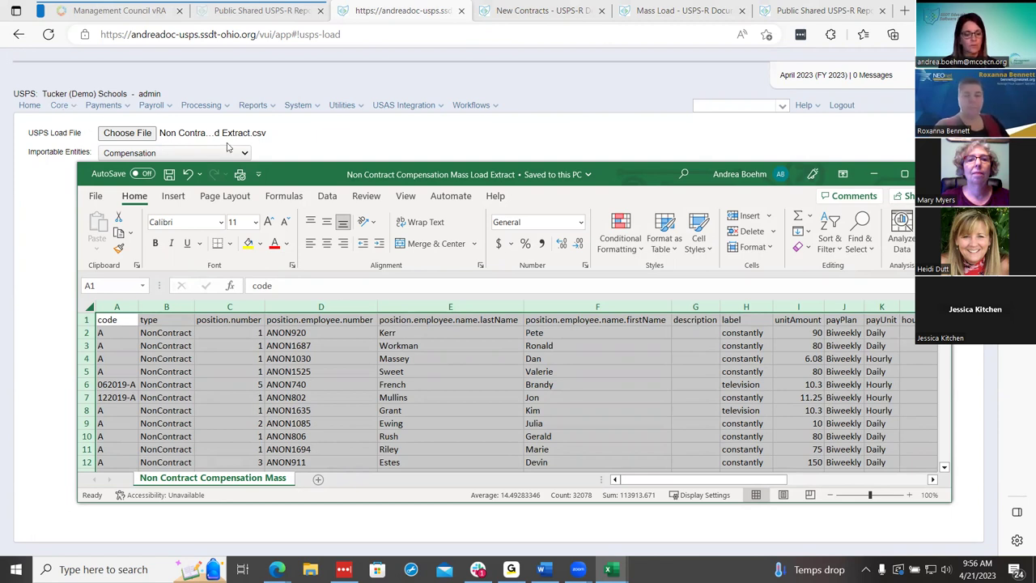
pyautogui.click(796, 11)
pyautogui.scroll(1, 523, 277)
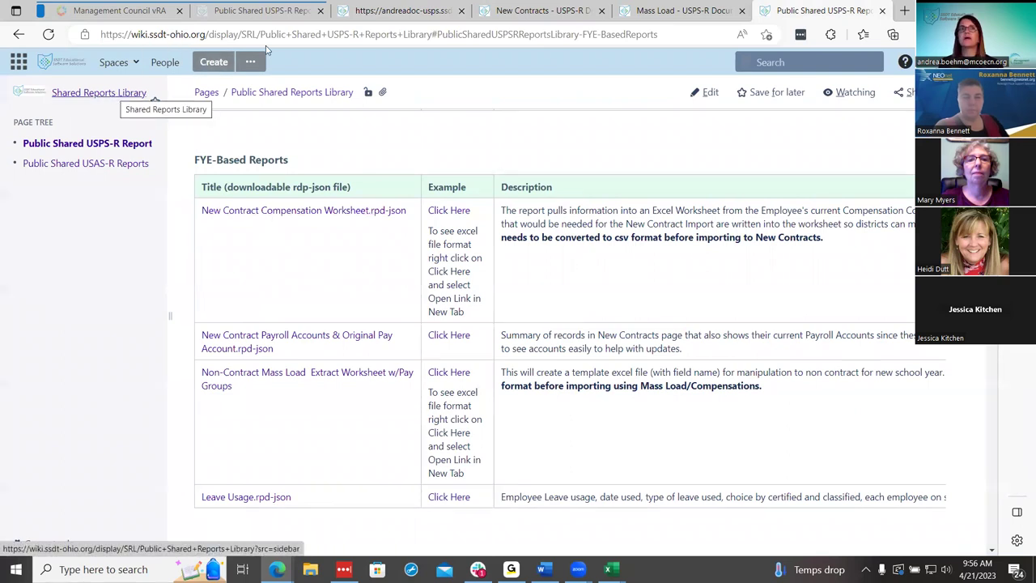
# Open the Public Shared USPS-R Reports Library from the help resources within USPS-R
pyautogui.click(365, 10)
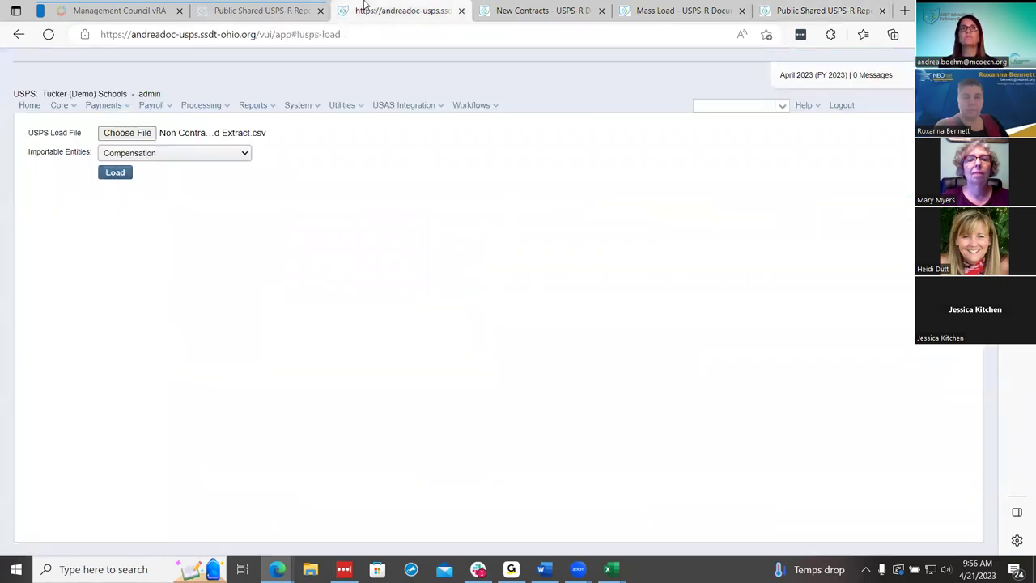
pyautogui.click(804, 106)
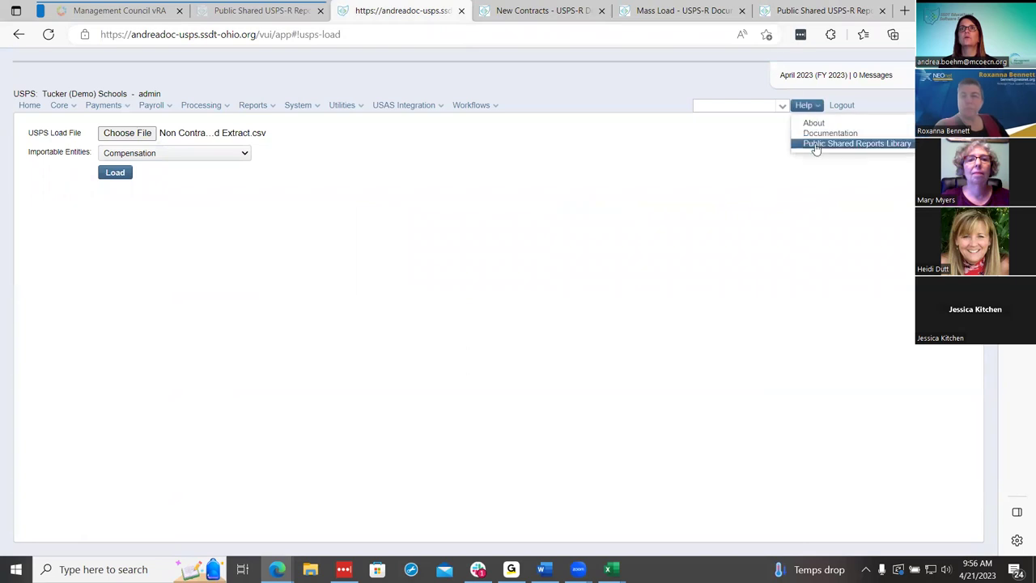
pyautogui.click(816, 145)
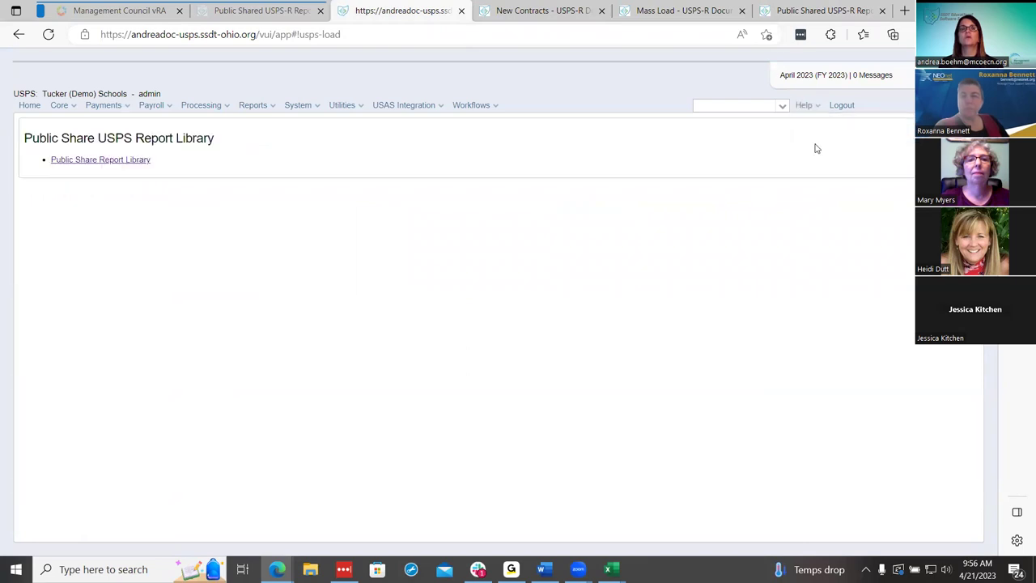
pyautogui.click(113, 167)
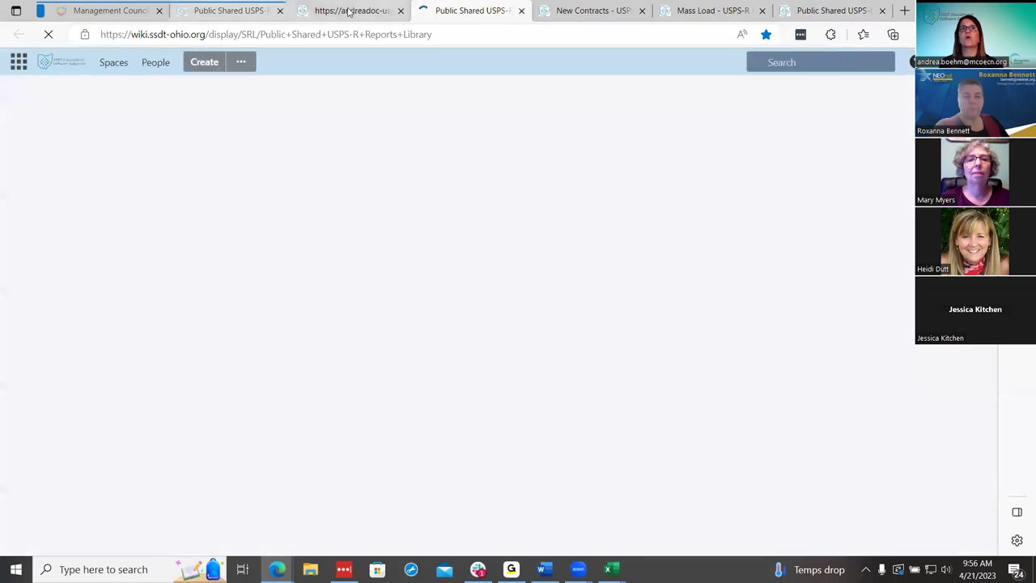
pyautogui.click(350, 11)
pyautogui.click(814, 107)
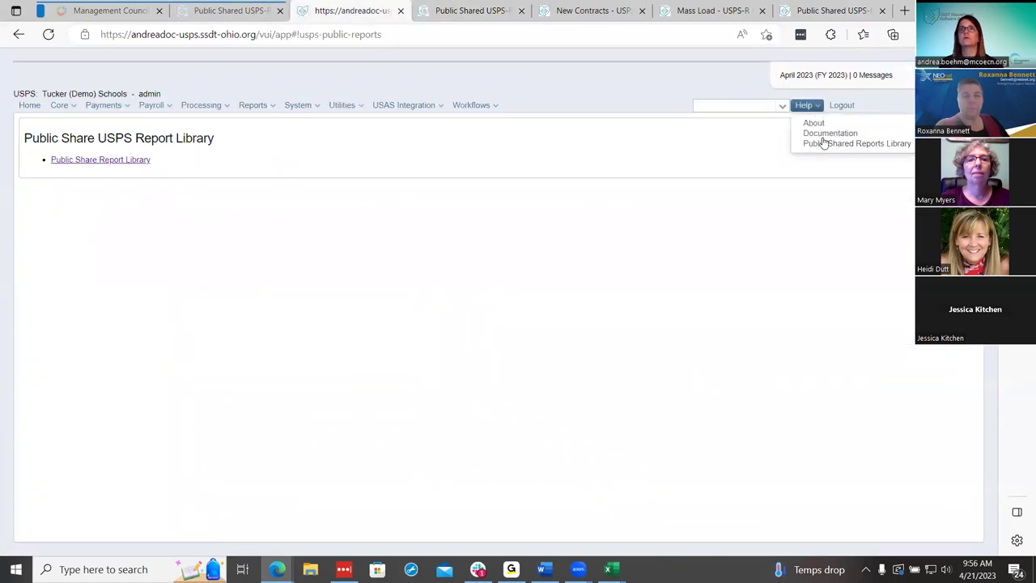
pyautogui.click(474, 8)
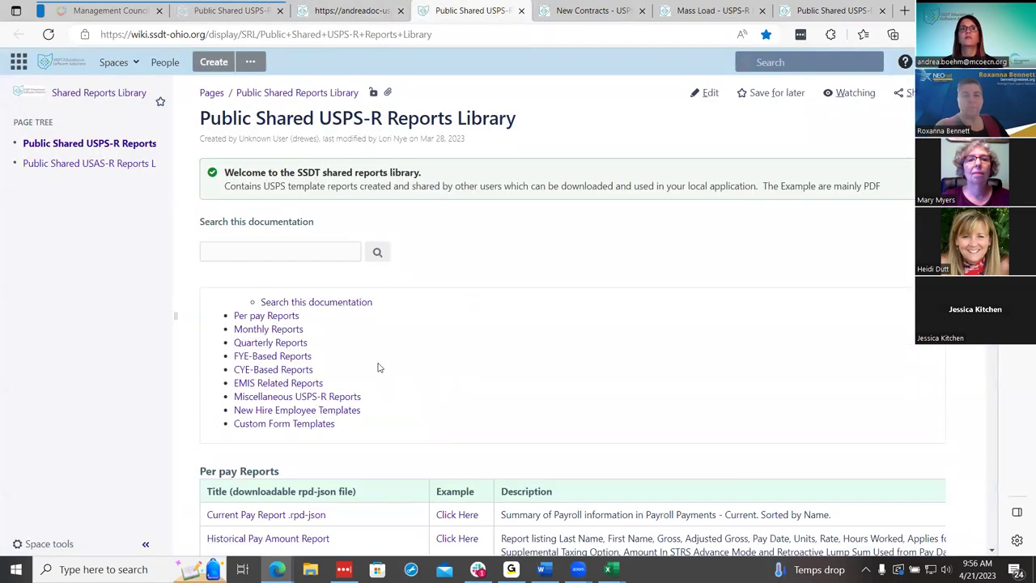
# Look through the library's report categories, including the Per pay, Monthly and Quarterly Reports tables
pyautogui.scroll(-2, 379, 367)
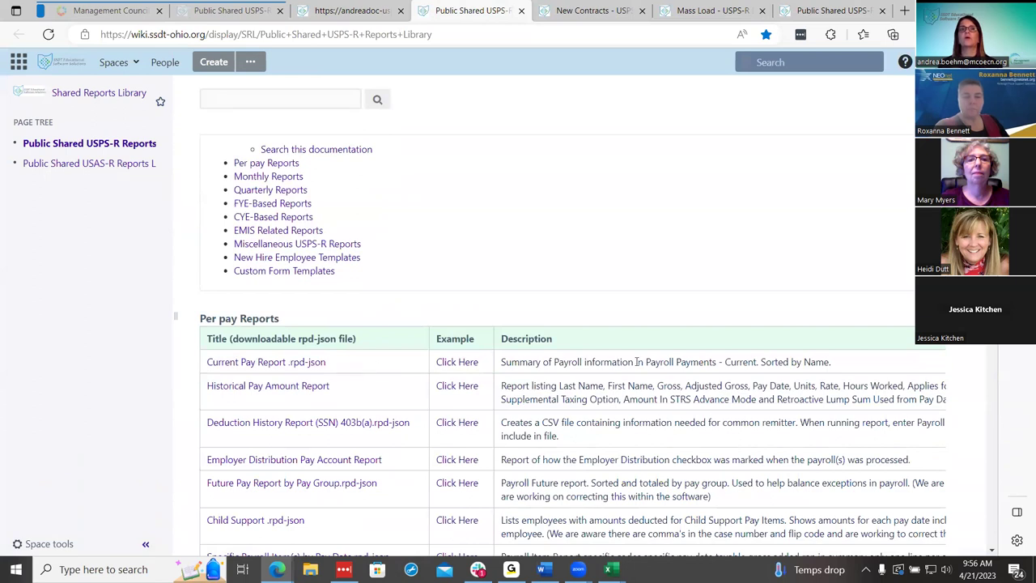
pyautogui.scroll(-2, 637, 362)
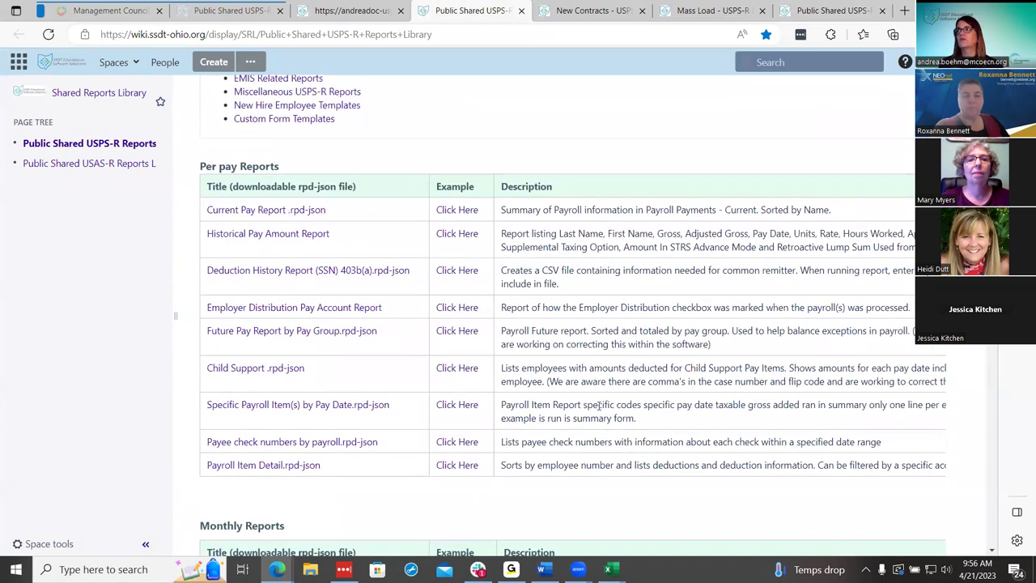
pyautogui.scroll(3, 599, 405)
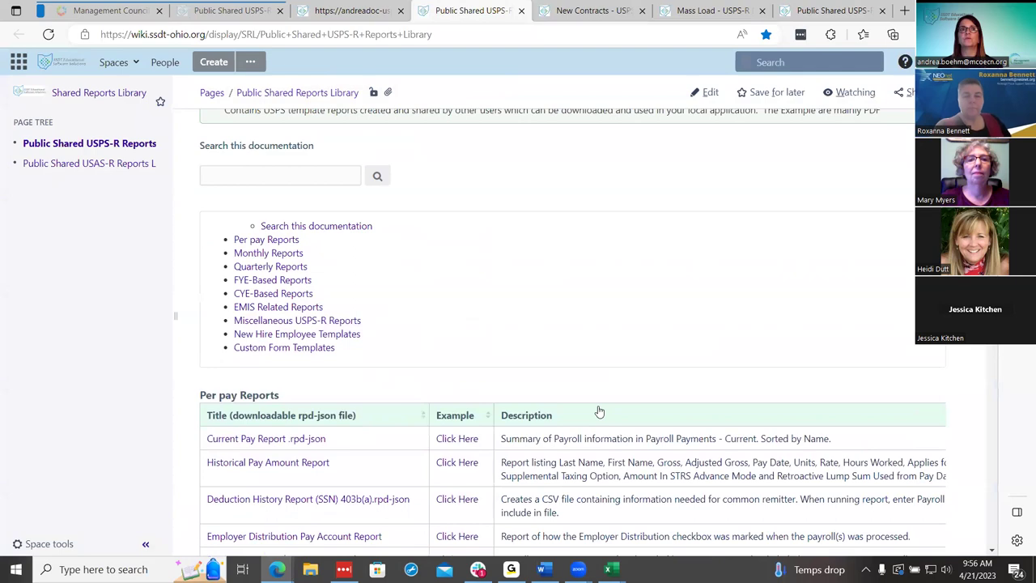
pyautogui.scroll(-3, 599, 412)
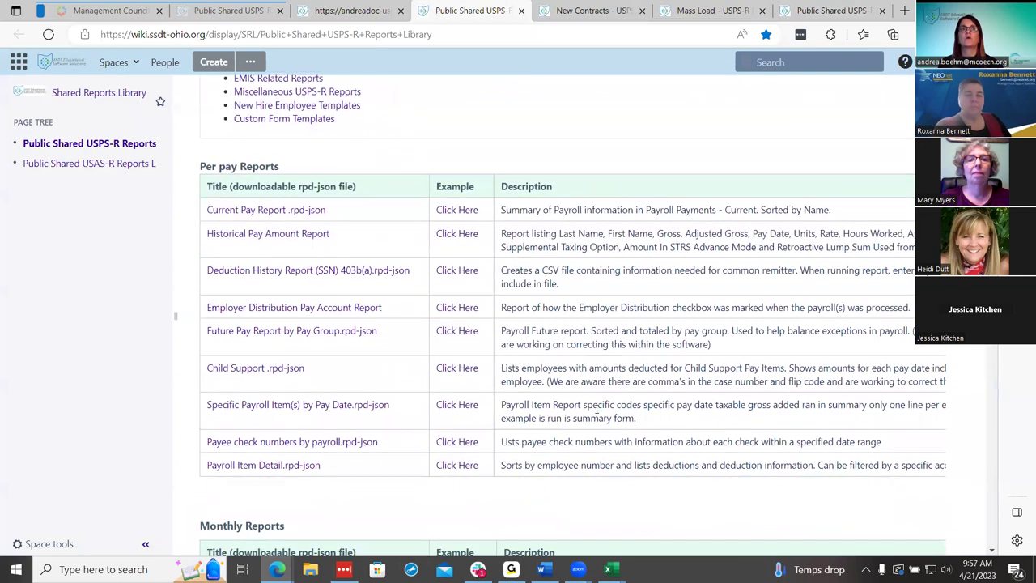
pyautogui.scroll(2, 597, 410)
pyautogui.scroll(-15, 596, 409)
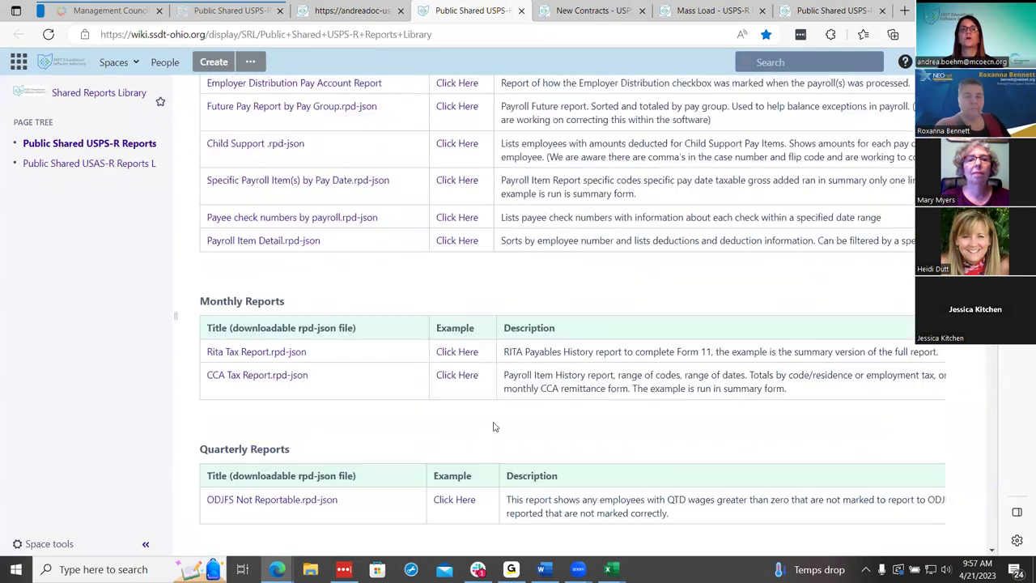
pyautogui.scroll(-3, 494, 427)
pyautogui.scroll(-5, 493, 425)
pyautogui.scroll(6, 486, 420)
pyautogui.scroll(17, 480, 417)
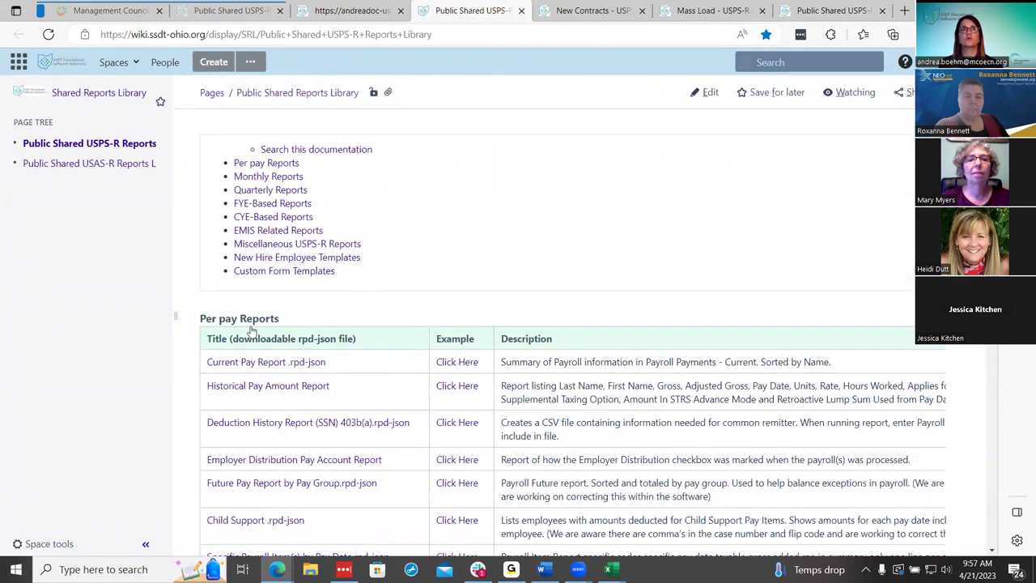
# Go to the FYE-Based Reports section and examine the new contract and non-contract mass load worksheets with their descriptions
pyautogui.click(251, 205)
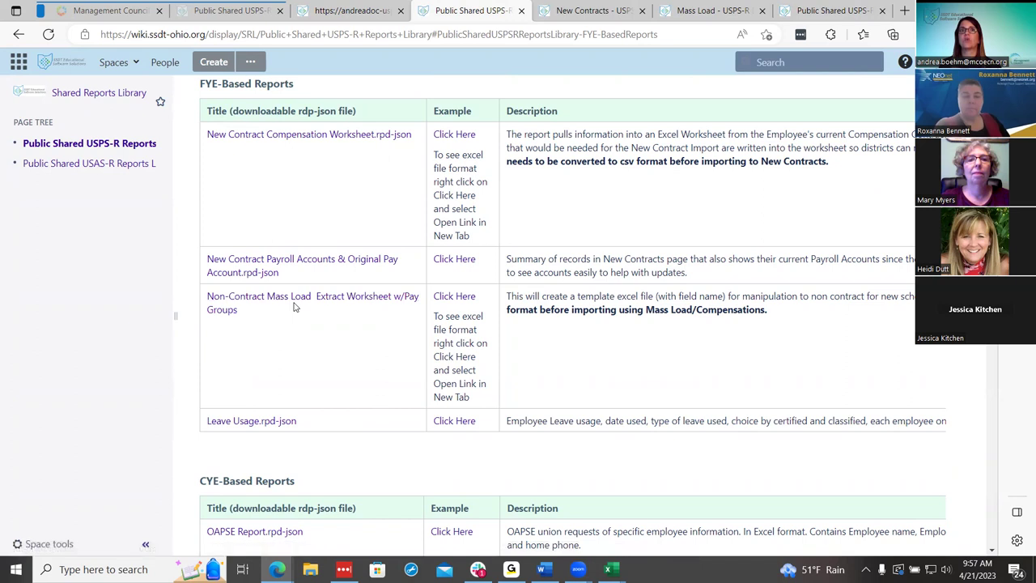
pyautogui.scroll(-1, 320, 352)
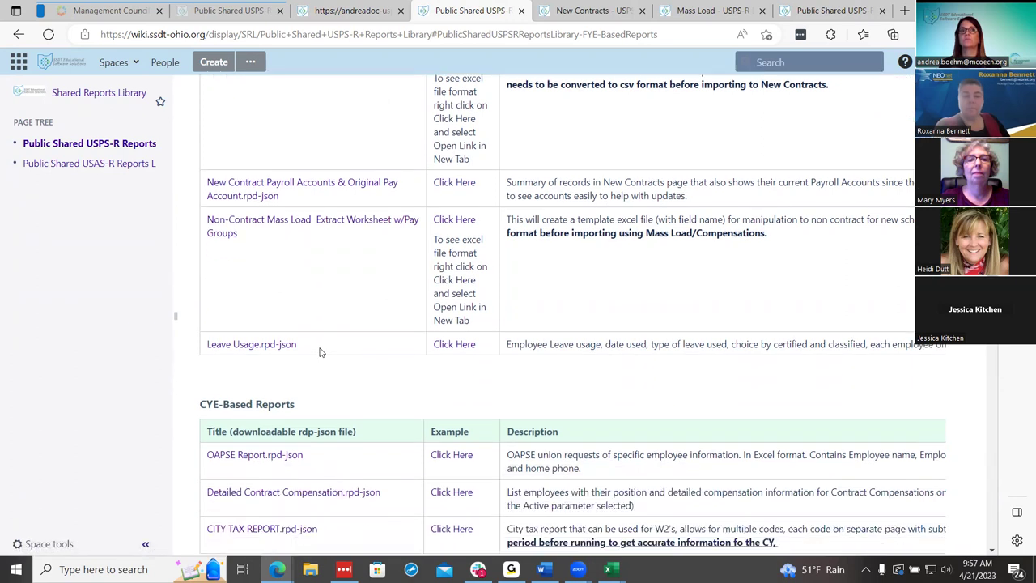
pyautogui.scroll(1, 338, 361)
pyautogui.scroll(2, 338, 361)
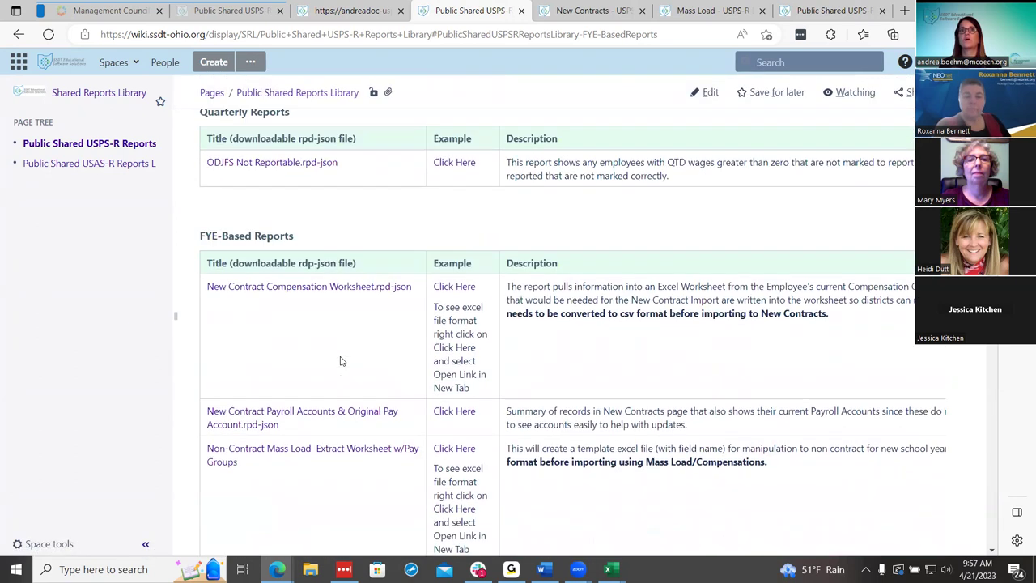
pyautogui.scroll(-1, 340, 361)
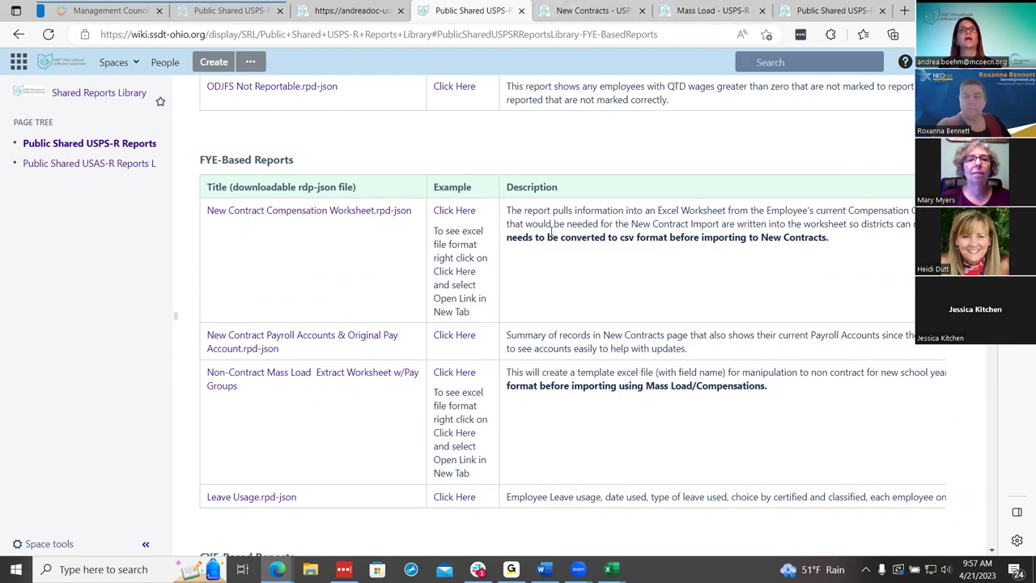
pyautogui.scroll(6, 555, 291)
pyautogui.scroll(5, 387, 284)
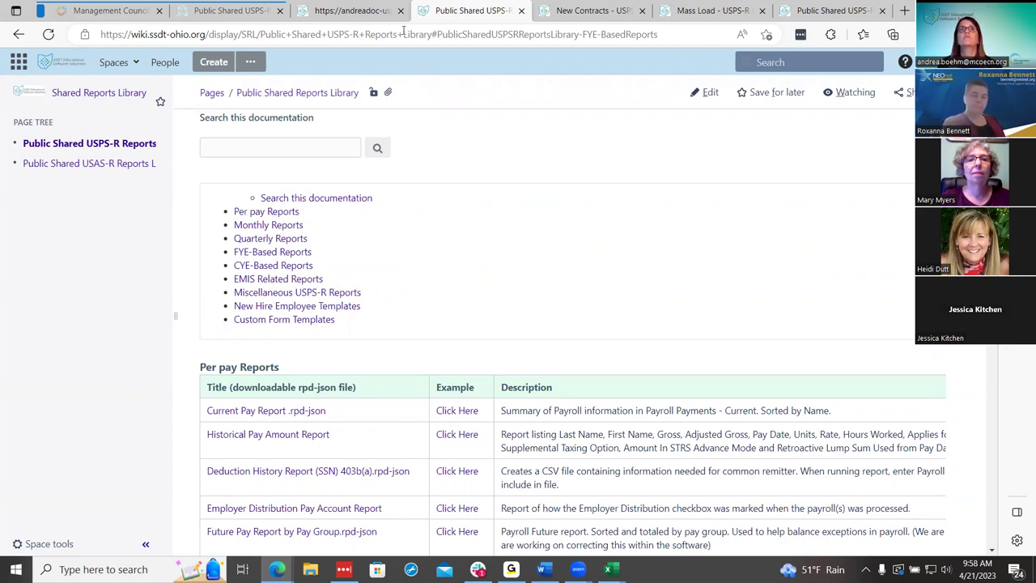
# Switch to USPS-R and open the New Contracts processing page
pyautogui.click(356, 10)
pyautogui.click(188, 106)
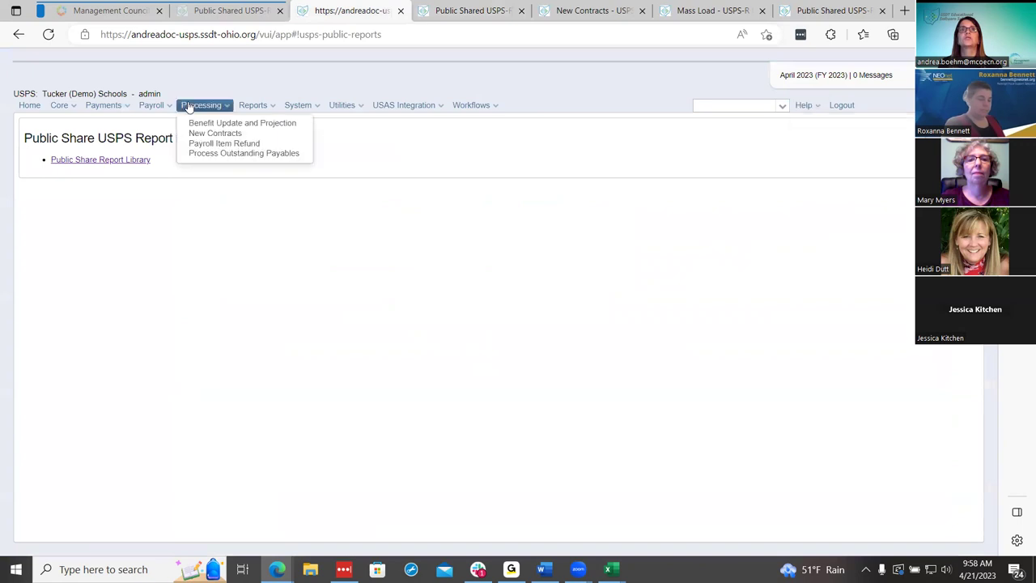
pyautogui.click(202, 133)
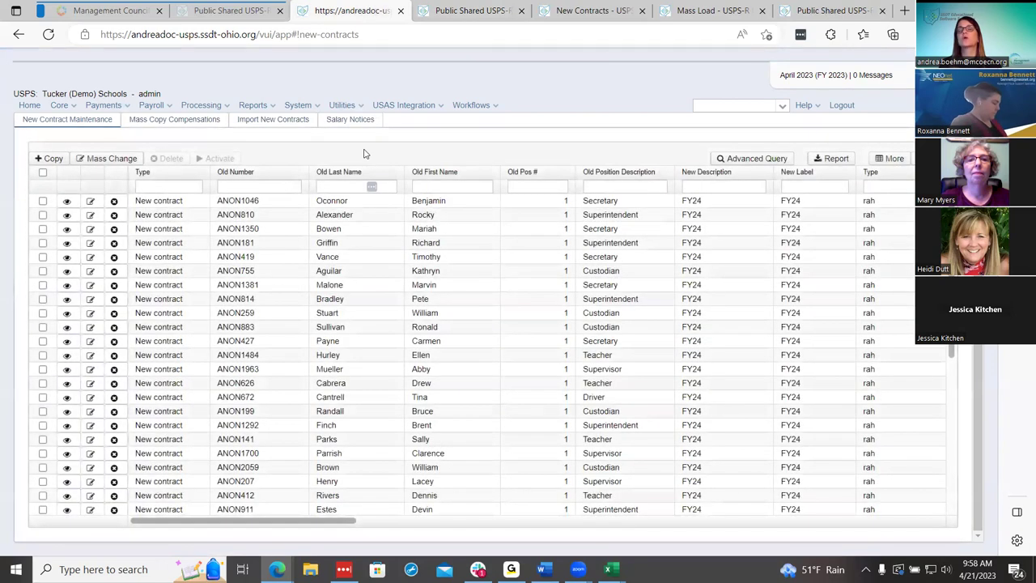
# Open the Salary Notices section of the New Contracts documentation page in the USPS-R User Manual
pyautogui.click(488, 7)
pyautogui.click(583, 10)
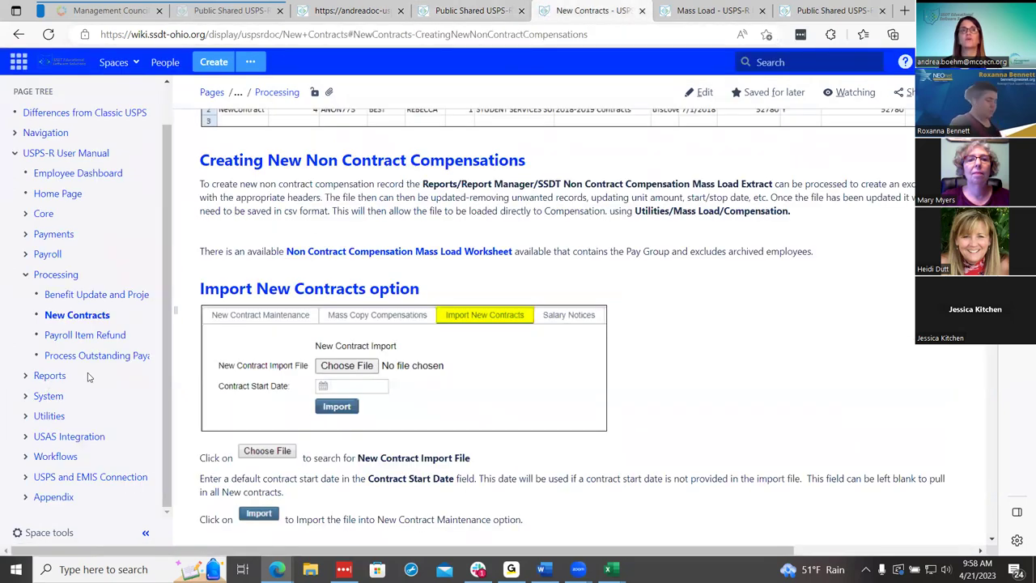
pyautogui.click(74, 316)
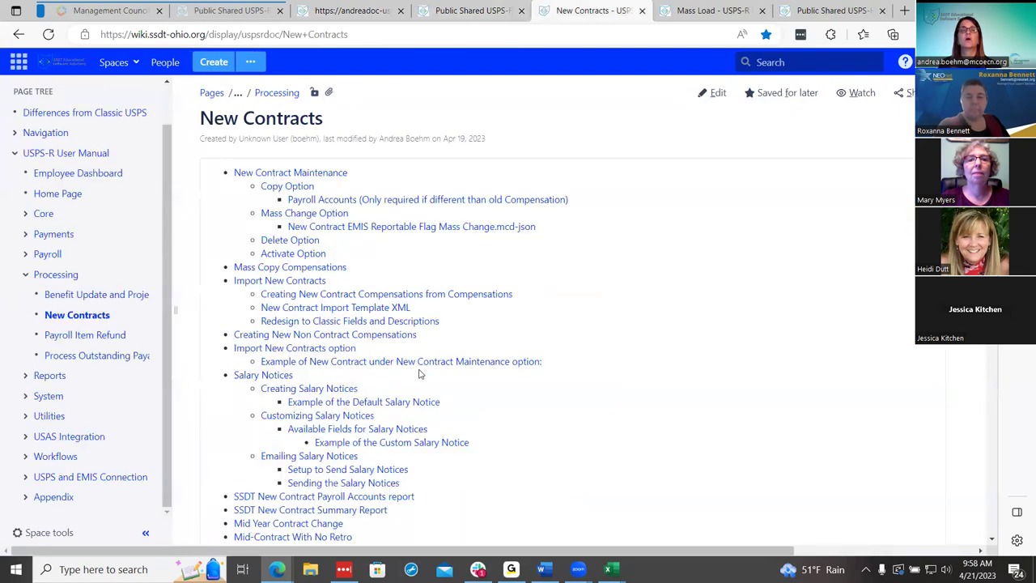
pyautogui.scroll(-3, 381, 333)
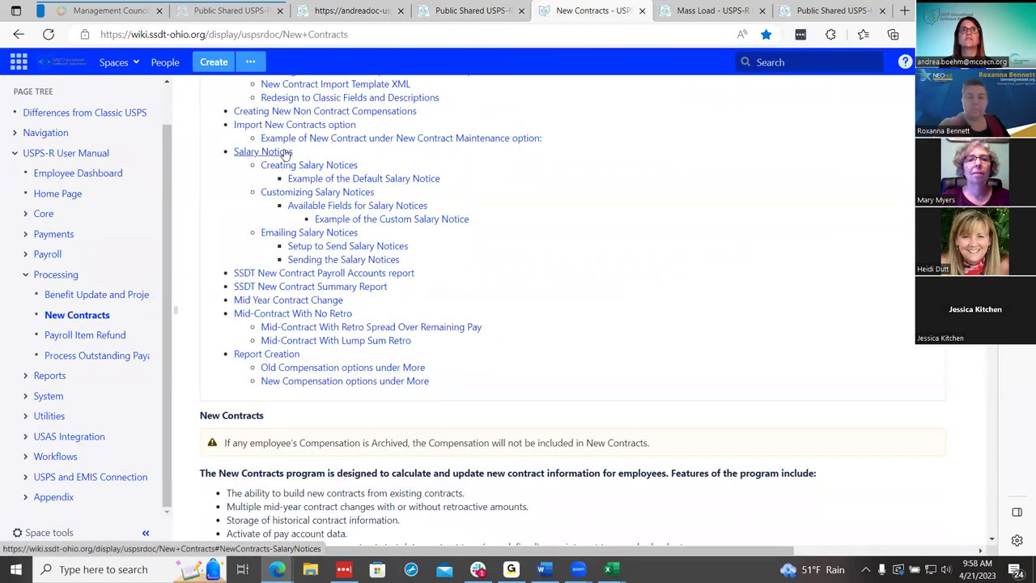
pyautogui.click(287, 153)
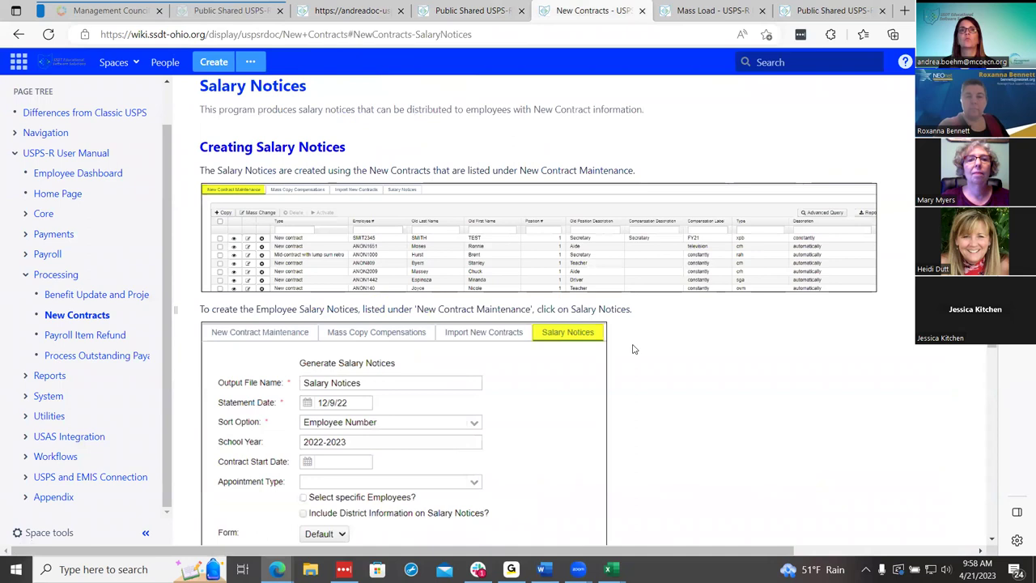
# Read through the salary notice options, the default notice example and the Customizing Salary Notices instructions
pyautogui.scroll(-6, 549, 379)
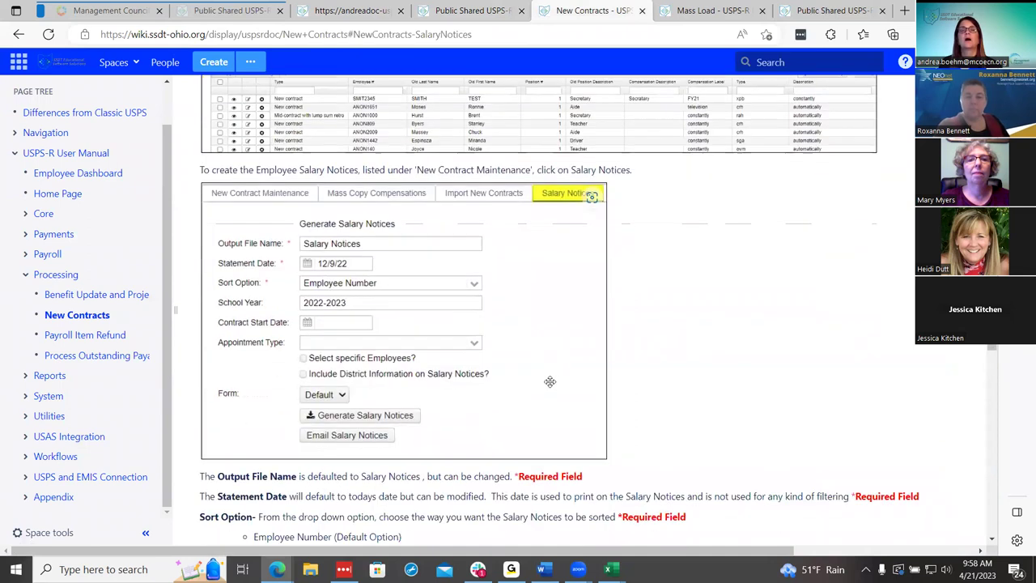
pyautogui.scroll(-4, 551, 385)
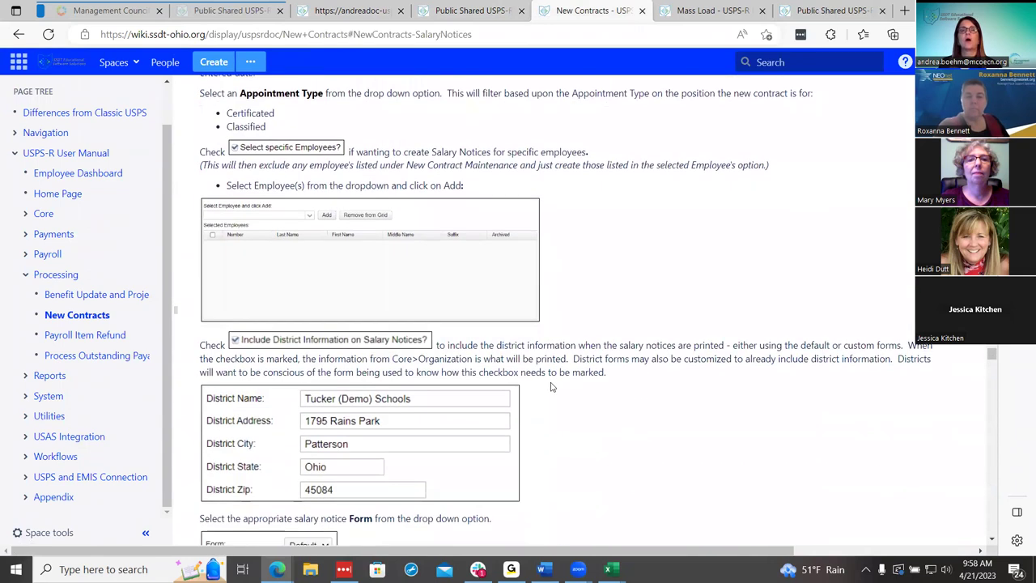
pyautogui.scroll(-5, 550, 387)
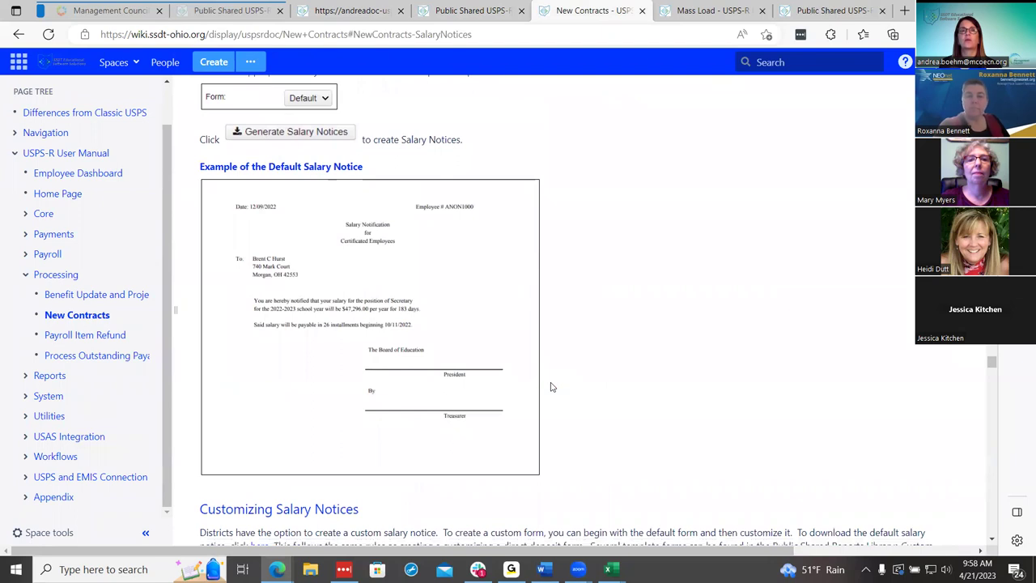
pyautogui.scroll(-4, 551, 387)
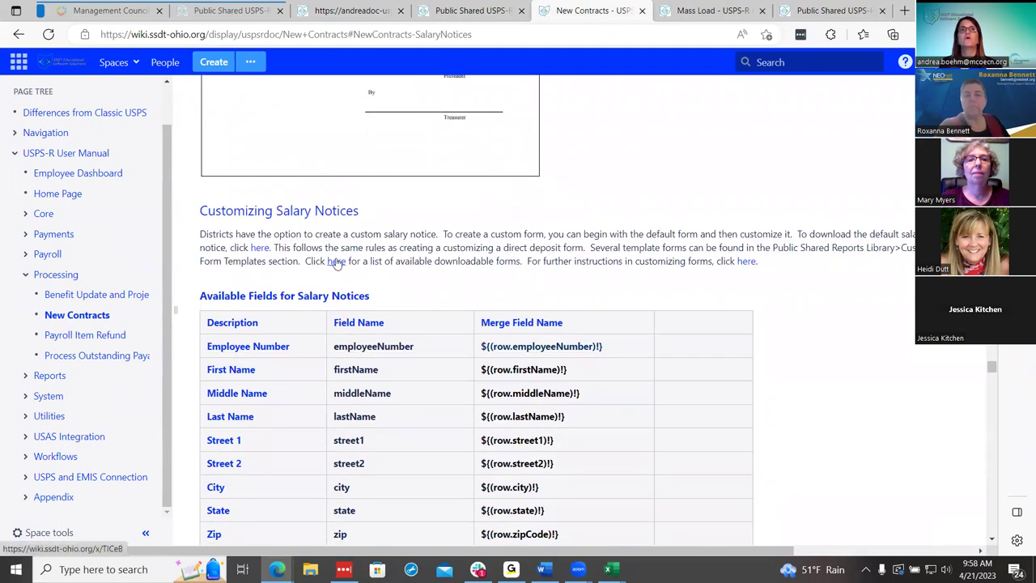
pyautogui.scroll(-2, 335, 264)
pyautogui.scroll(1, 332, 267)
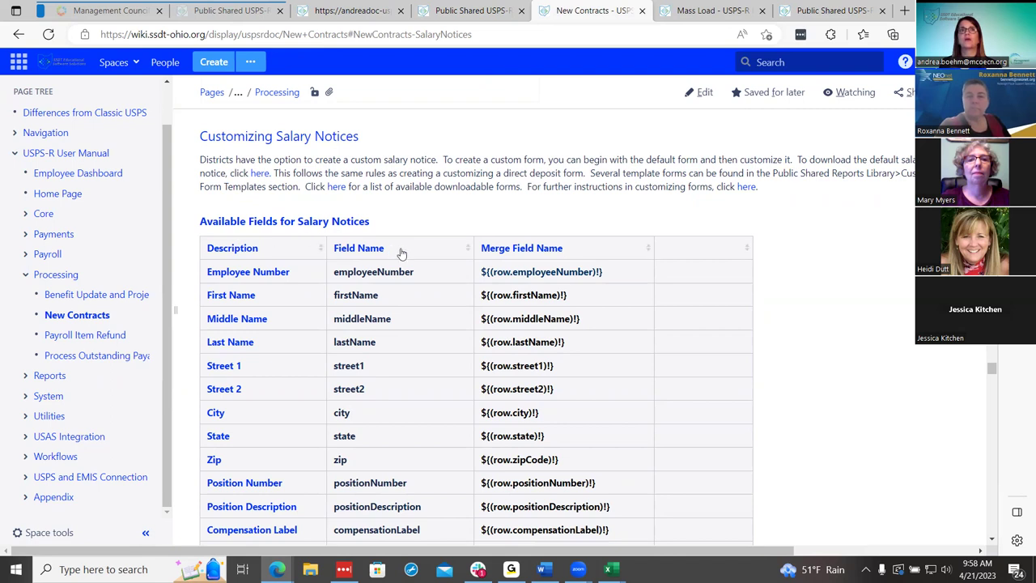
# Examine the Available Fields for Salary Notices table with its field names and merge field names
pyautogui.scroll(-2, 522, 330)
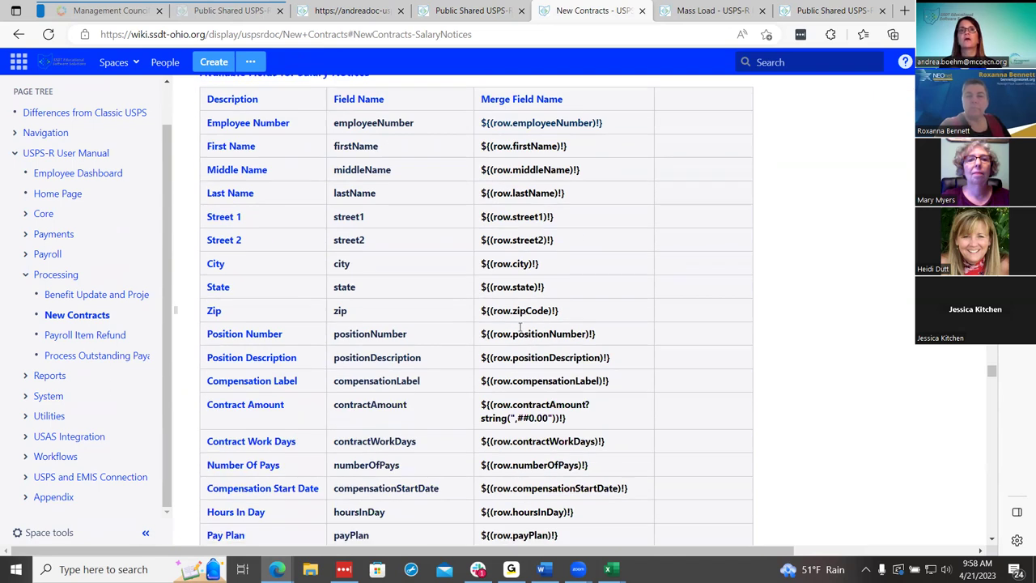
pyautogui.scroll(-2, 520, 327)
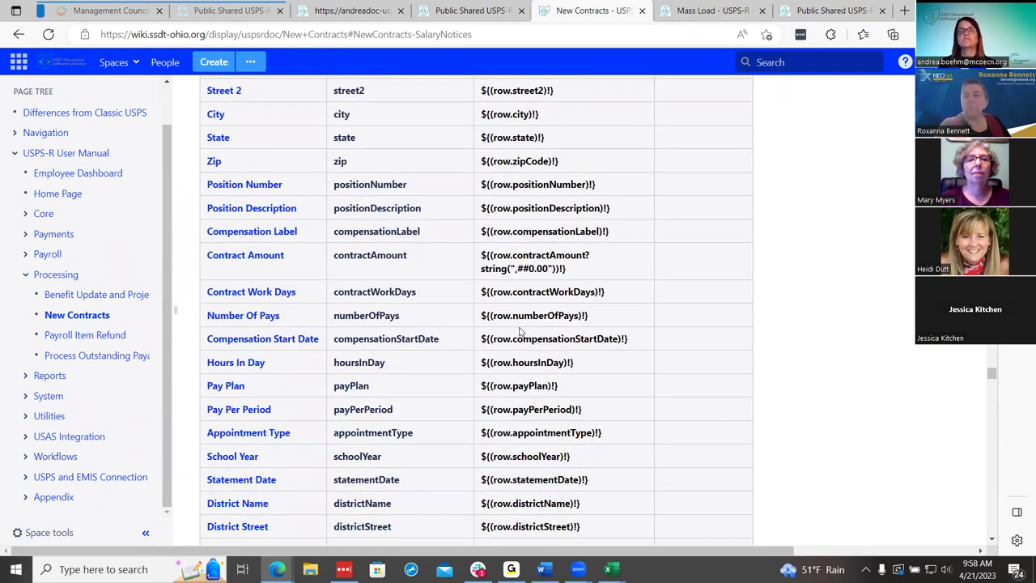
pyautogui.scroll(4, 510, 354)
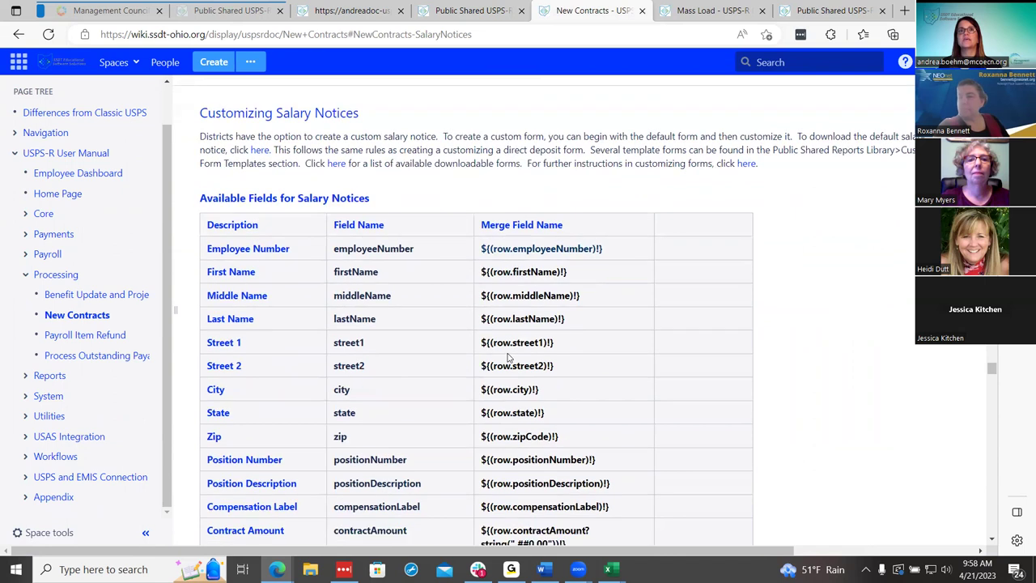
pyautogui.scroll(-2, 509, 357)
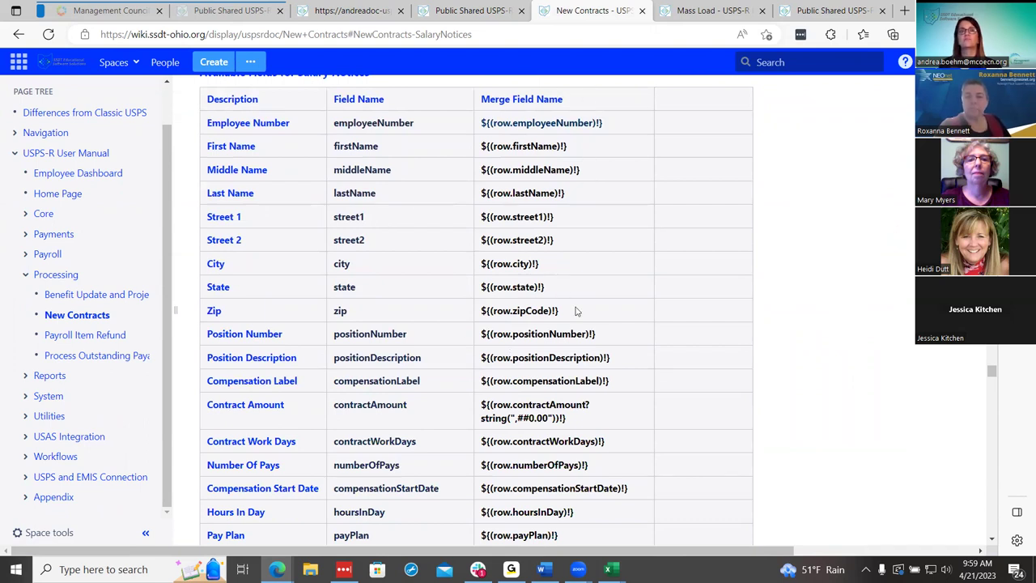
pyautogui.scroll(-7, 576, 321)
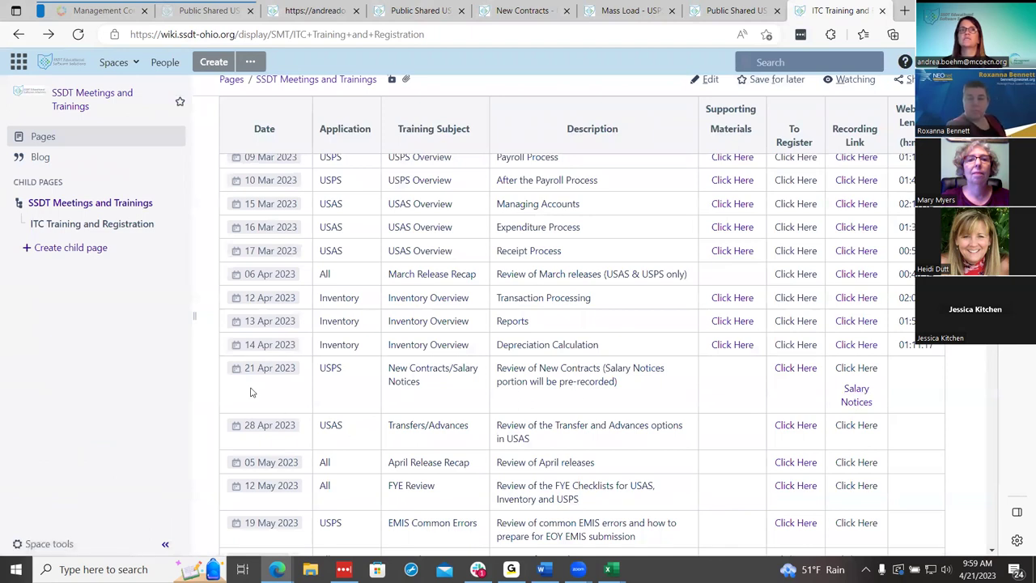
# Open the Salary Notices recording from the 21 Apr 2023 training entry and pause the video
pyautogui.click(847, 401)
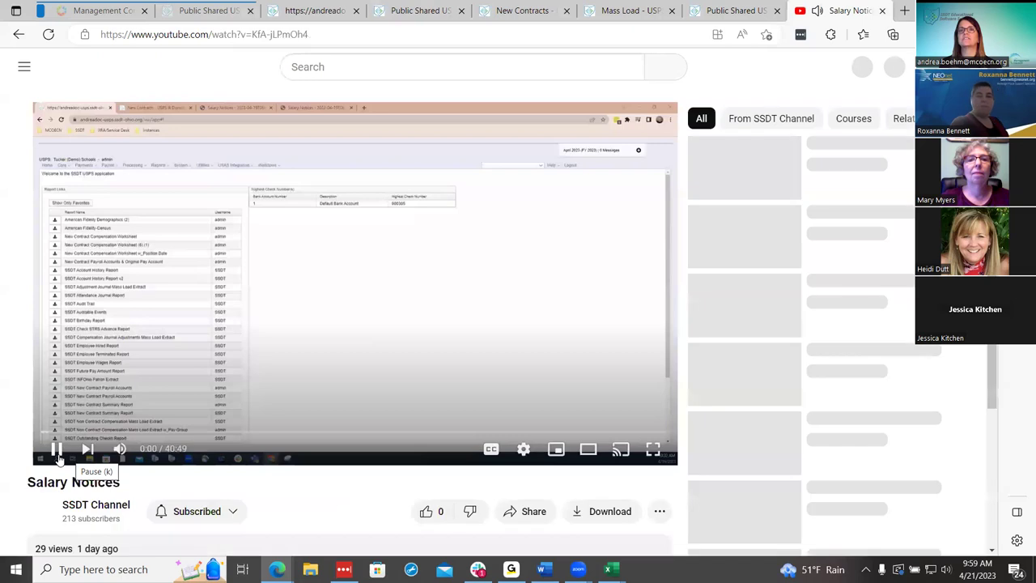
pyautogui.click(56, 449)
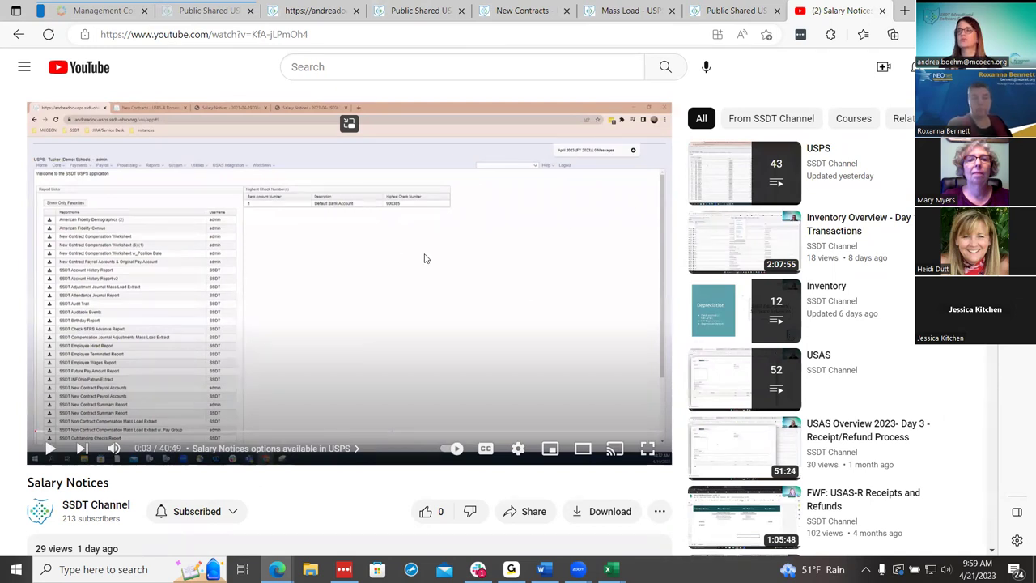
# Return from the video to the ITC training schedule and examine the 21 Apr 2023 New Contracts/Salary Notices entry
pyautogui.click(734, 6)
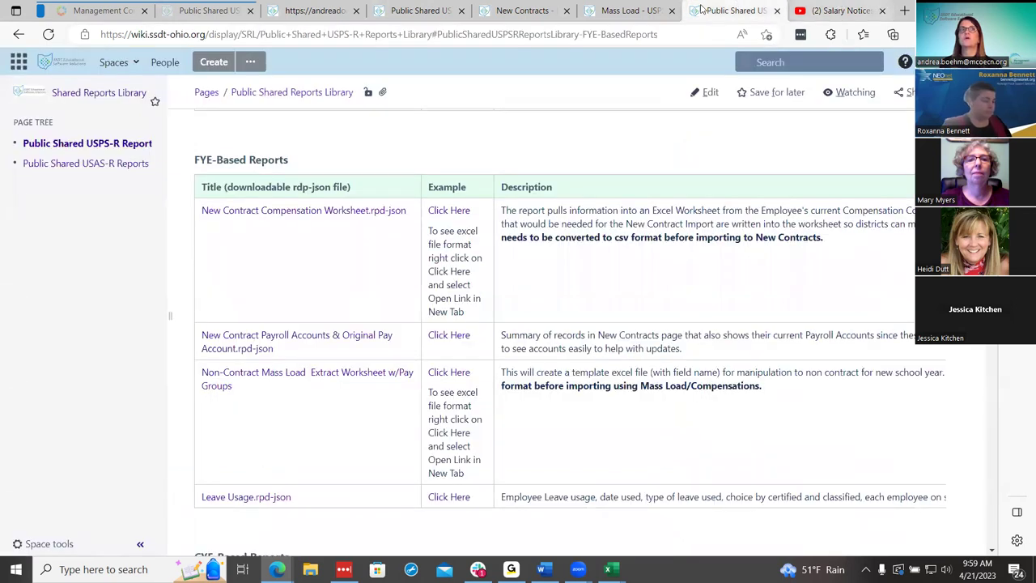
pyautogui.click(839, 10)
pyautogui.click(18, 34)
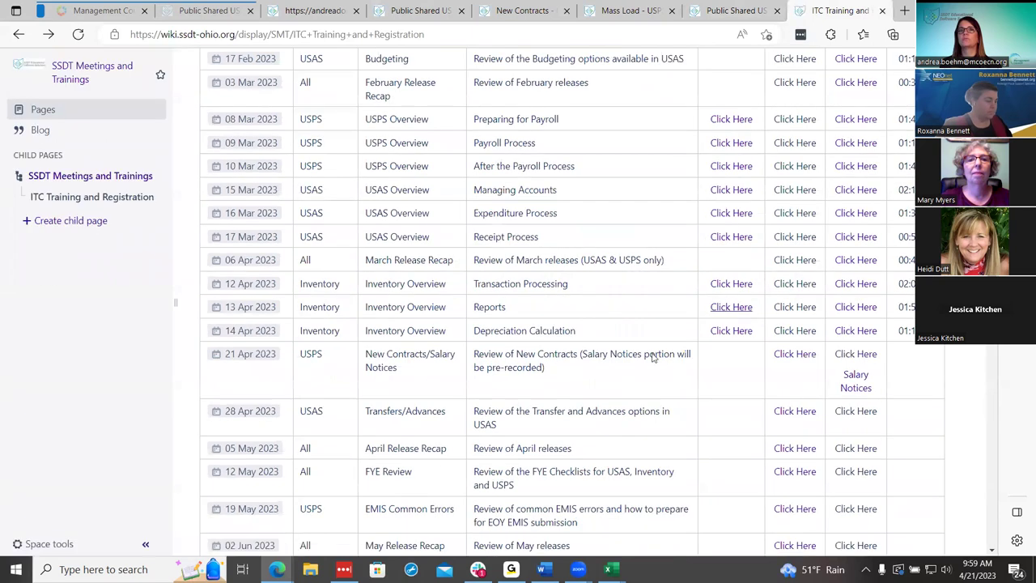
pyautogui.scroll(-3, 765, 495)
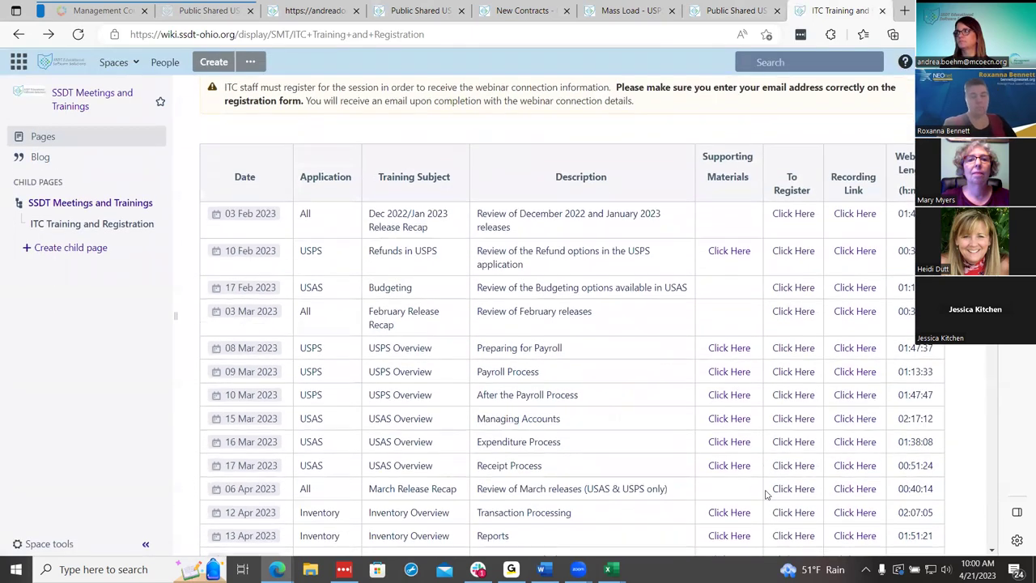
pyautogui.scroll(-2, 819, 475)
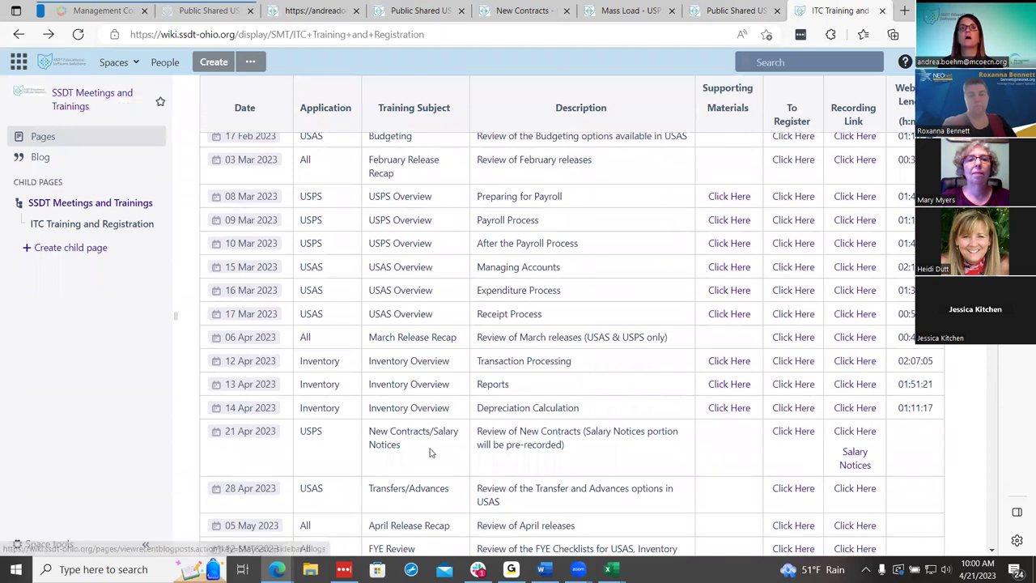
pyautogui.scroll(-1, 430, 451)
# Reopen ITC Training and Registration from the SSDT Meetings and Trainings page and locate the Salary Notices recording link
pyautogui.click(105, 101)
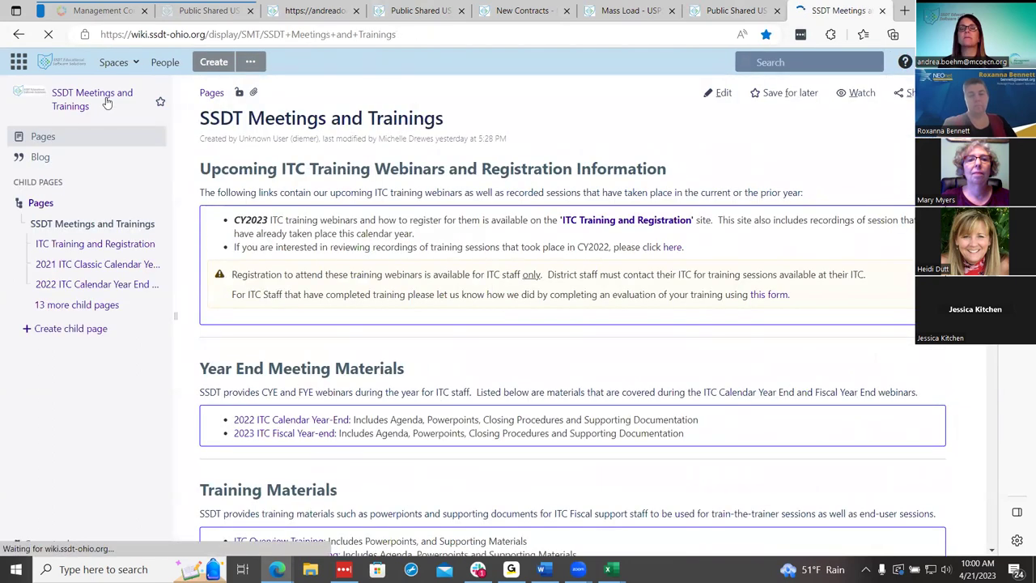
pyautogui.click(643, 221)
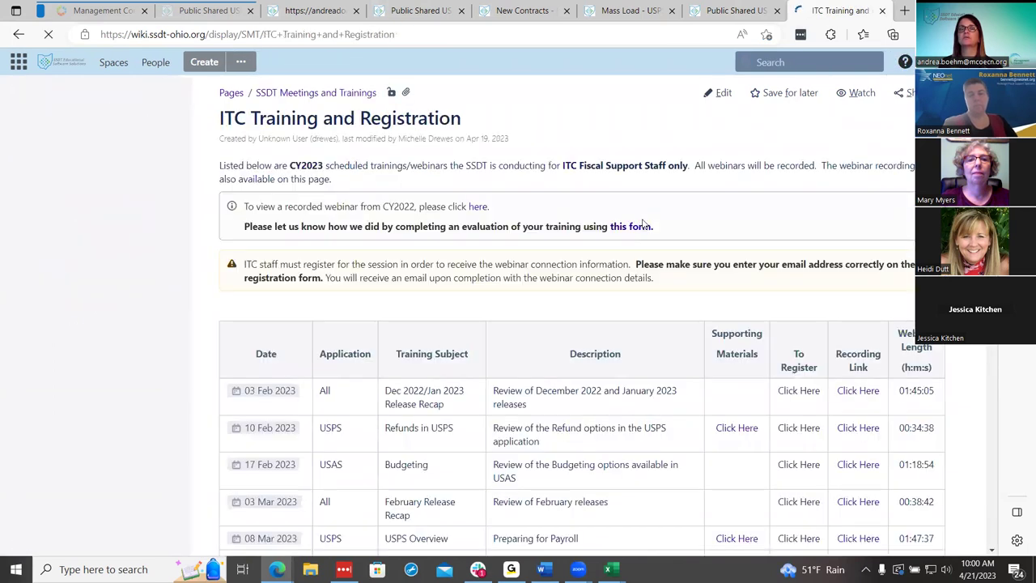
pyautogui.scroll(-5, 676, 313)
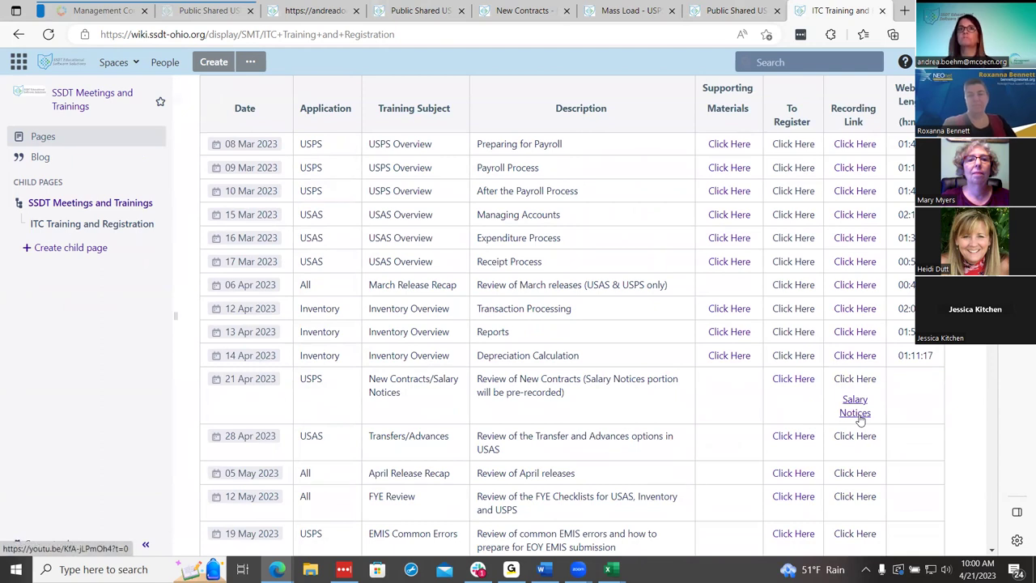
# Return to the New Contracts documentation and review the salary notice customization, form and employee selection instructions again
pyautogui.click(631, 9)
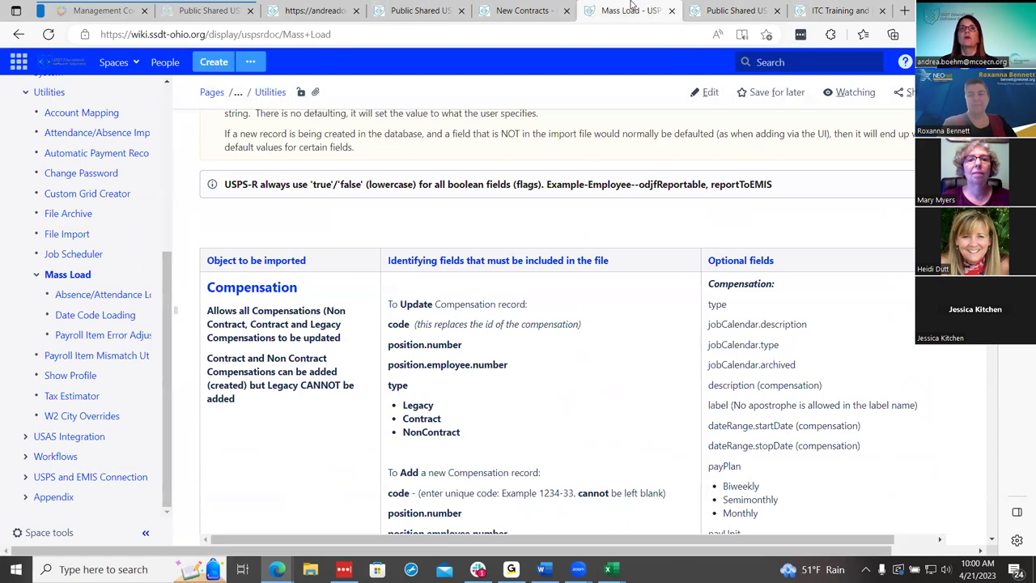
pyautogui.click(530, 8)
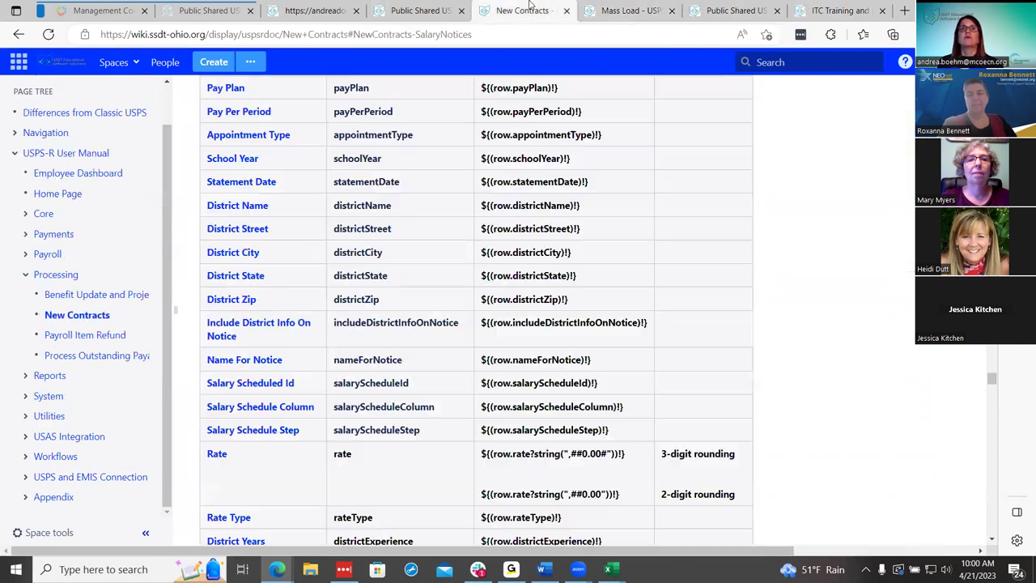
pyautogui.scroll(10, 642, 394)
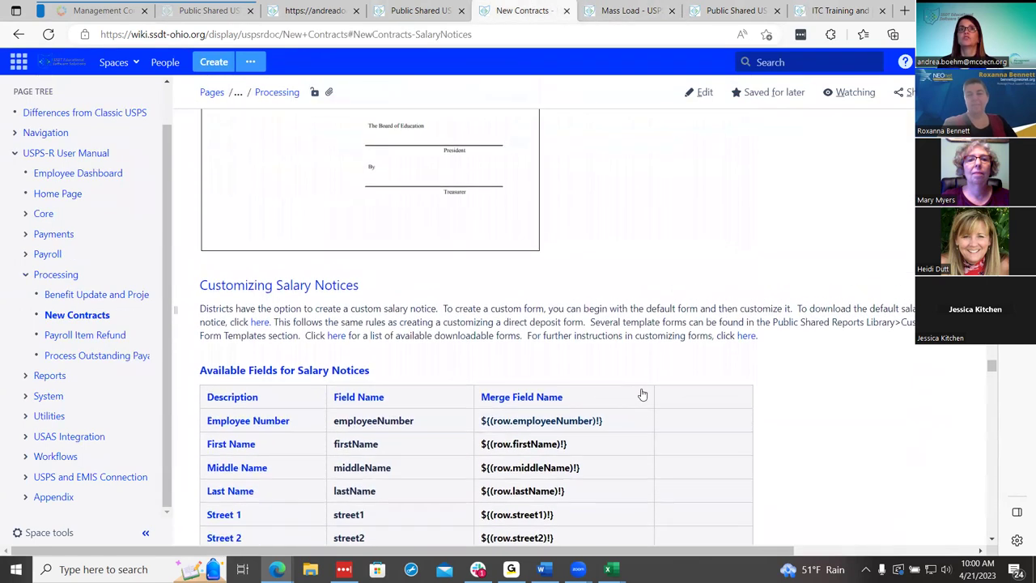
pyautogui.scroll(1, 642, 394)
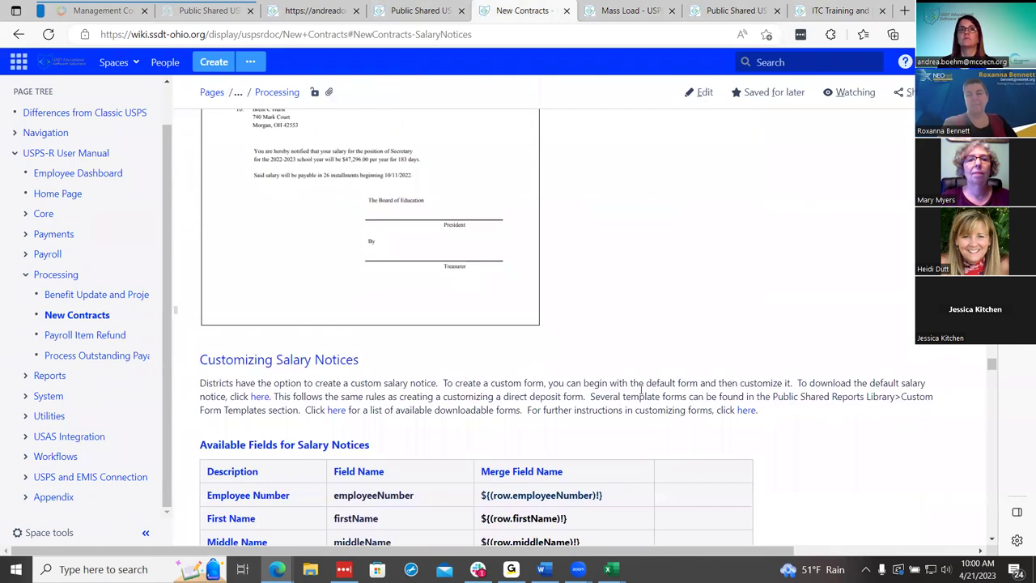
pyautogui.scroll(5, 642, 391)
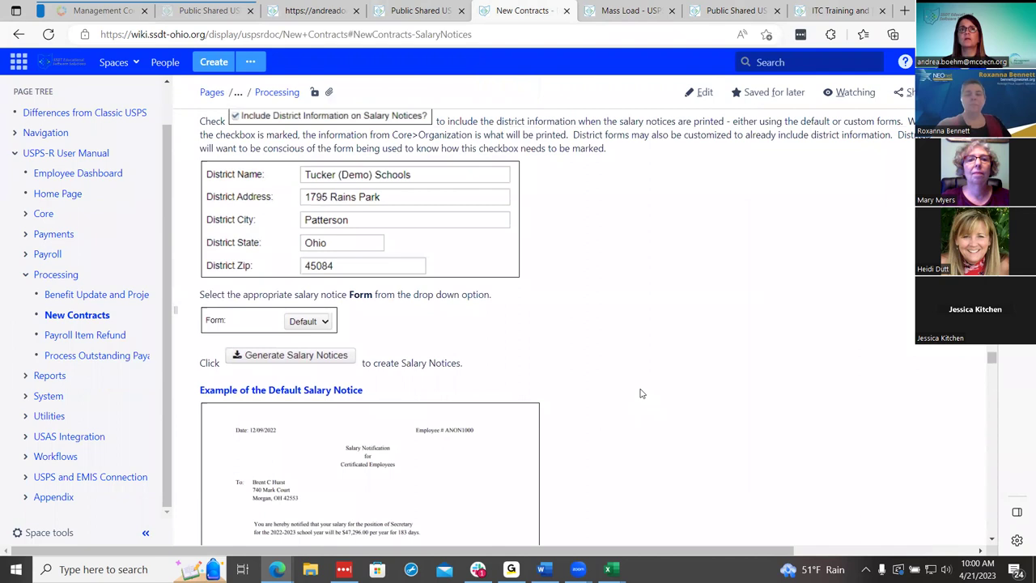
pyautogui.scroll(4, 640, 393)
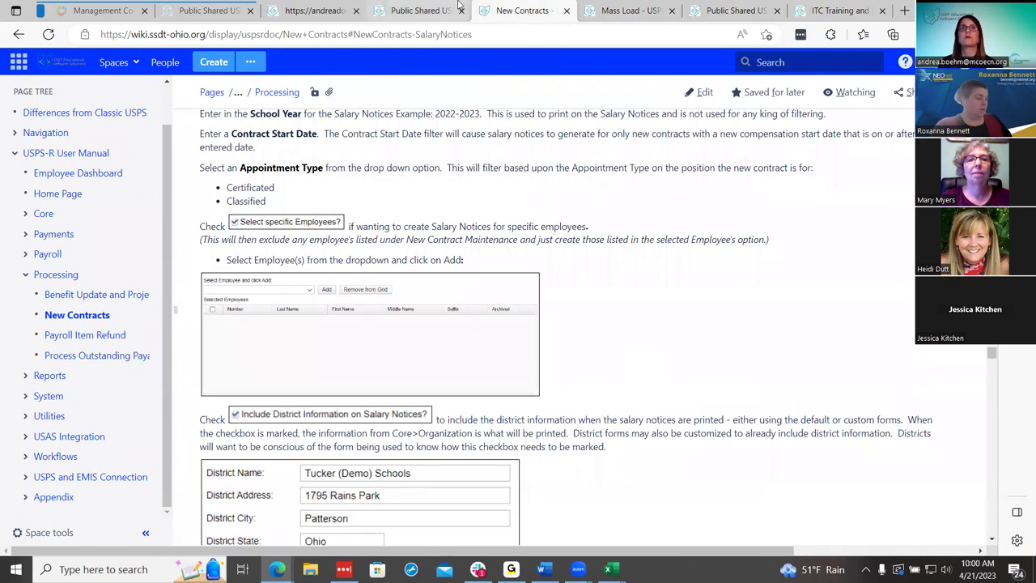
# Select the first two new contracts in the New Contract Maintenance grid of USPS-R
pyautogui.click(307, 10)
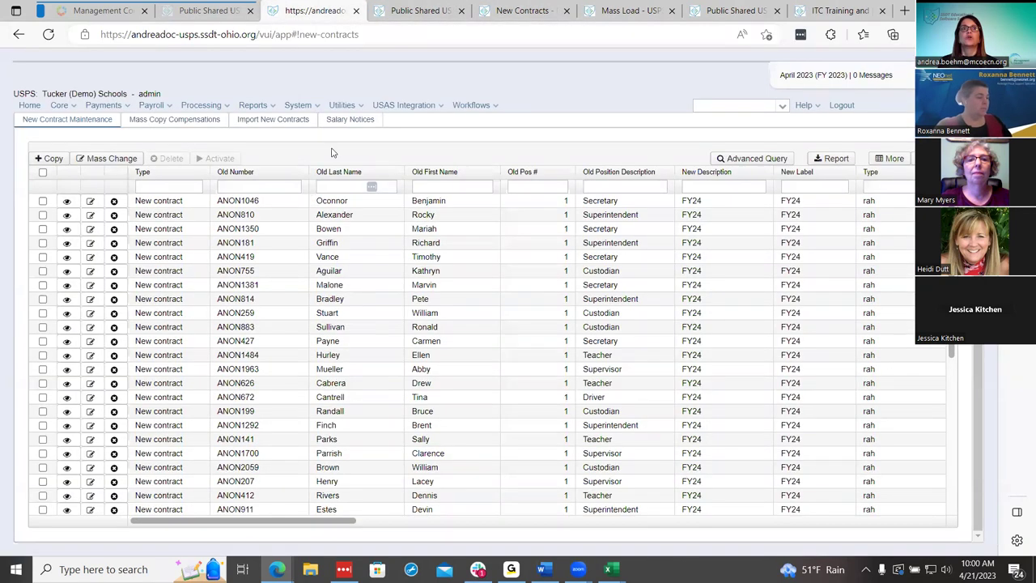
pyautogui.click(43, 215)
pyautogui.click(43, 201)
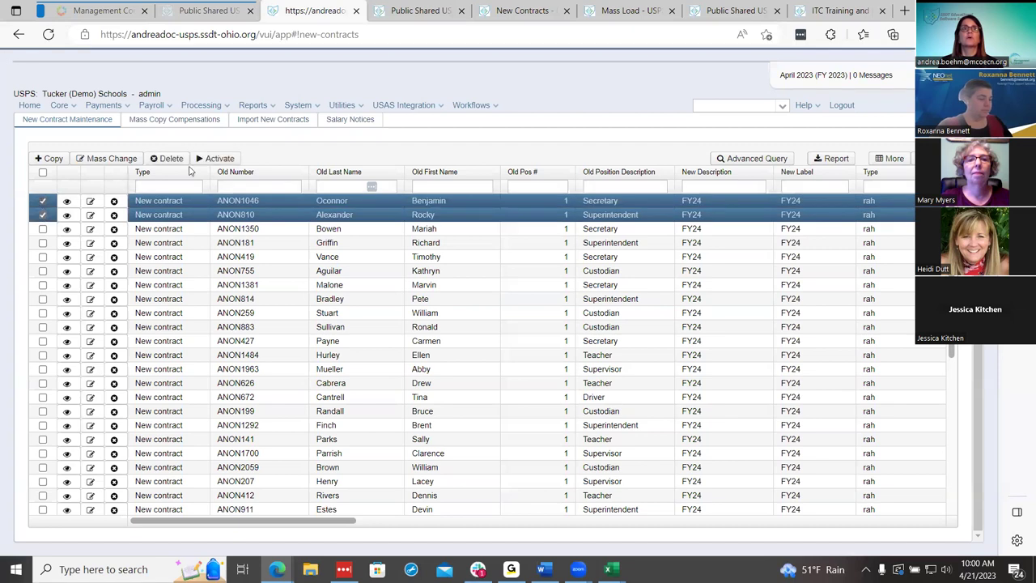
# Open the Salary Notices generation page and choose Salary Notice 2024 as the form
pyautogui.click(370, 121)
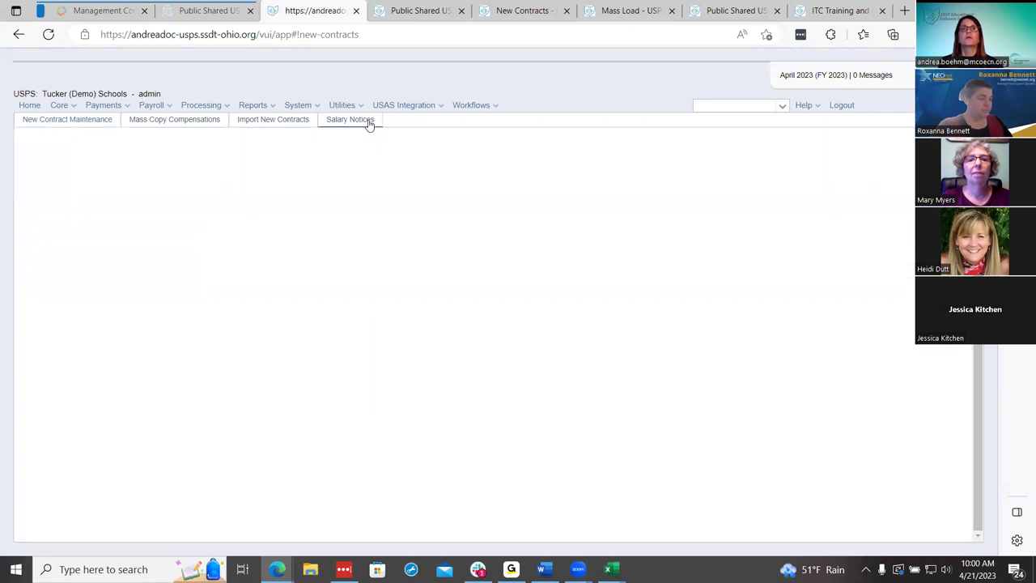
pyautogui.click(173, 304)
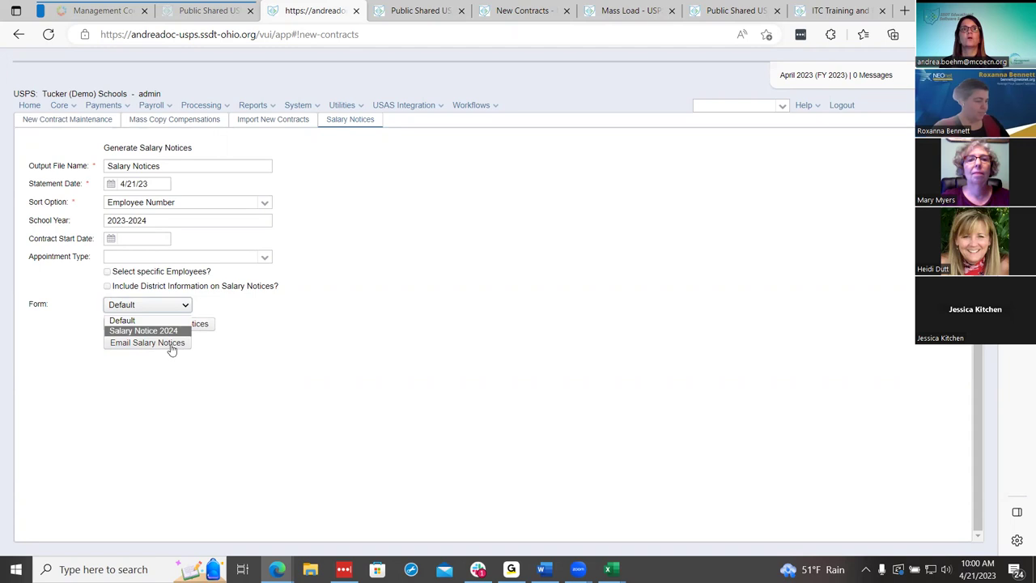
pyautogui.click(163, 331)
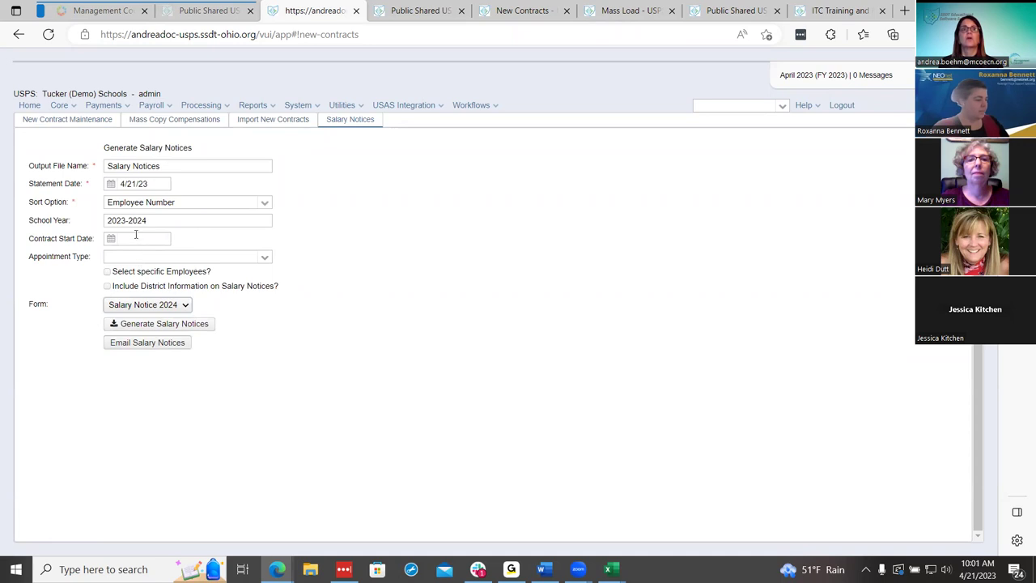
# Examine what the Contract Start Date filter does and which choices the Appointment Type filter offers
pyautogui.moveTo(136, 234)
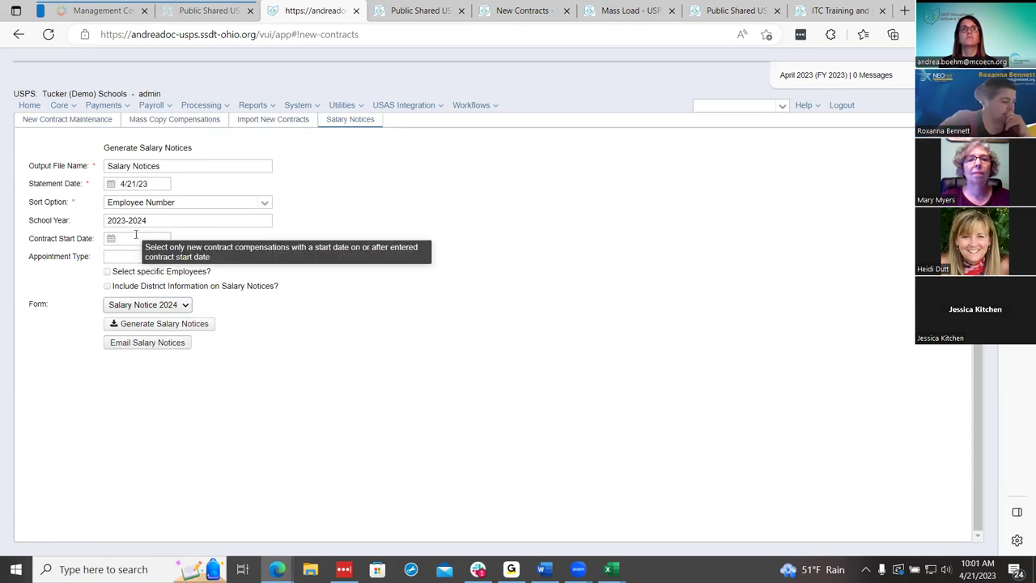
pyautogui.click(264, 259)
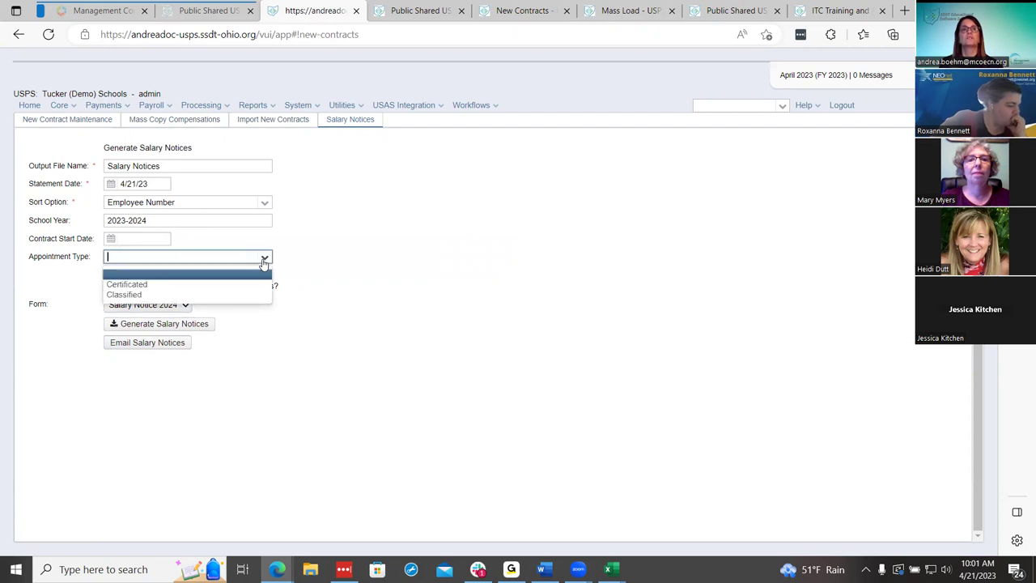
pyautogui.click(264, 258)
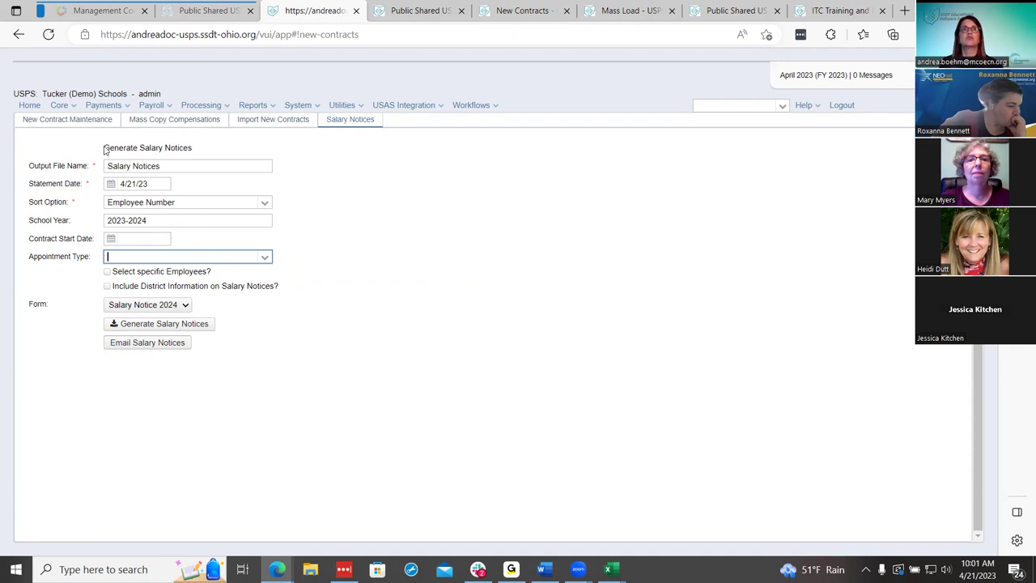
pyautogui.click(264, 257)
pyautogui.click(245, 310)
# Generate the salary notices and review the resulting PDF from beginning to end
pyautogui.click(203, 324)
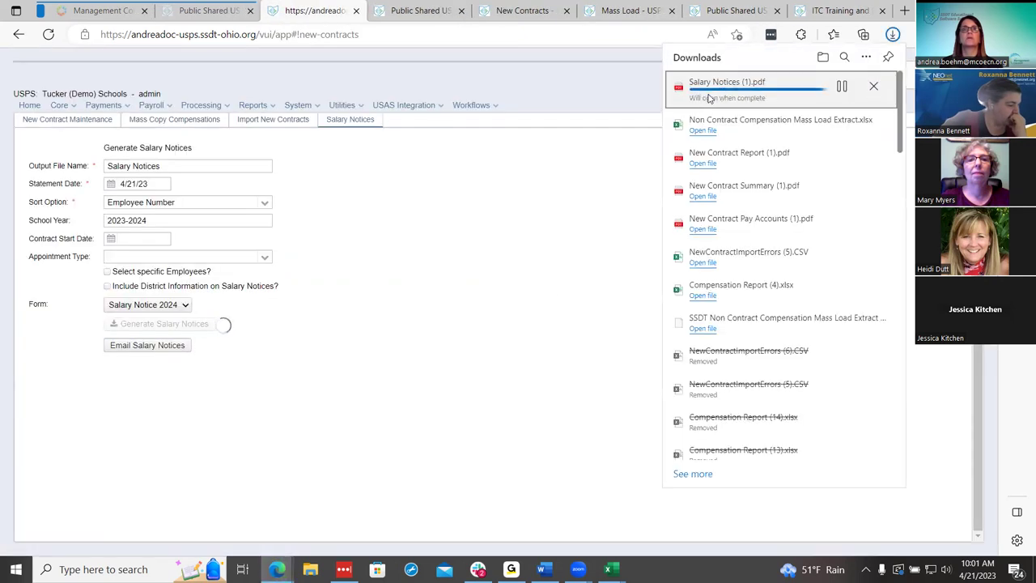
pyautogui.click(704, 99)
pyautogui.scroll(-15, 656, 307)
pyautogui.scroll(15, 679, 300)
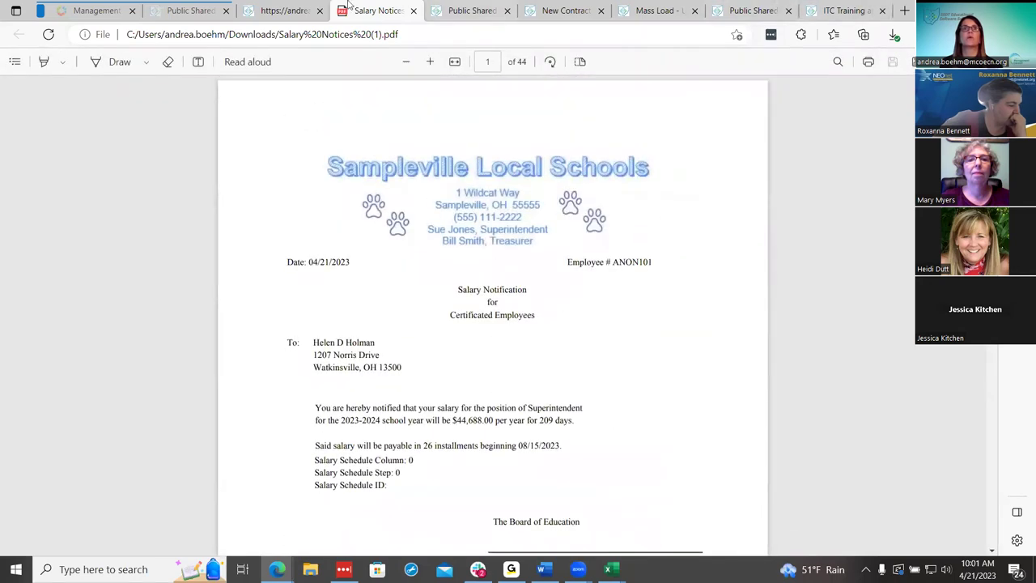
# Return to the salary notice options and review the Contract Start Date, Appointment Type and Form settings again
pyautogui.click(284, 11)
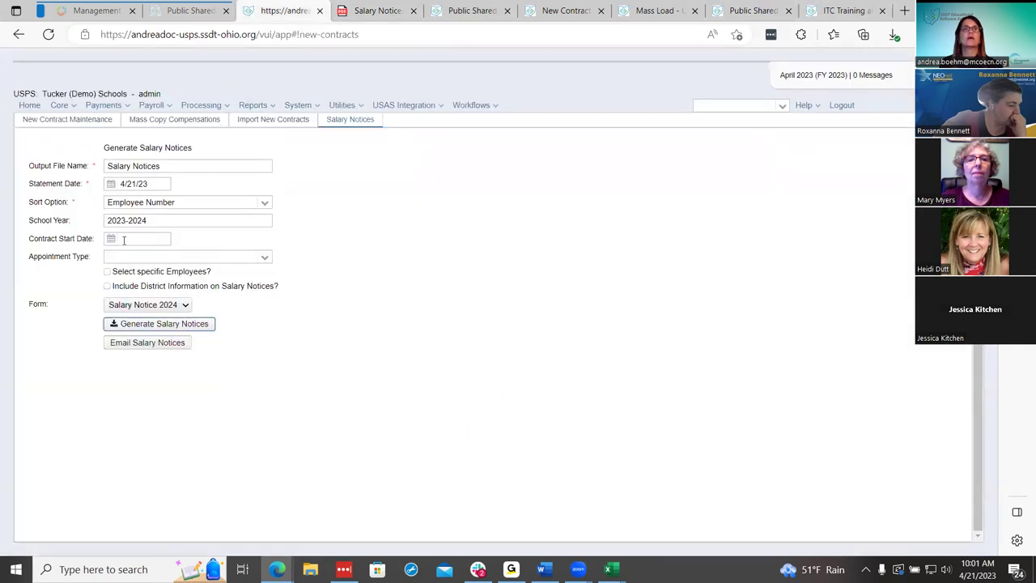
pyautogui.moveTo(124, 240)
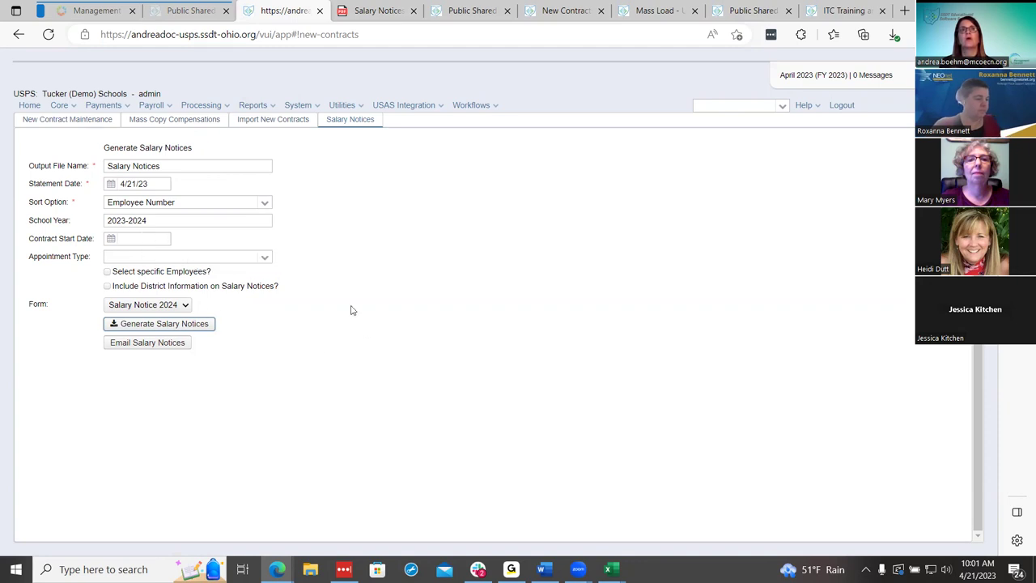
pyautogui.click(265, 258)
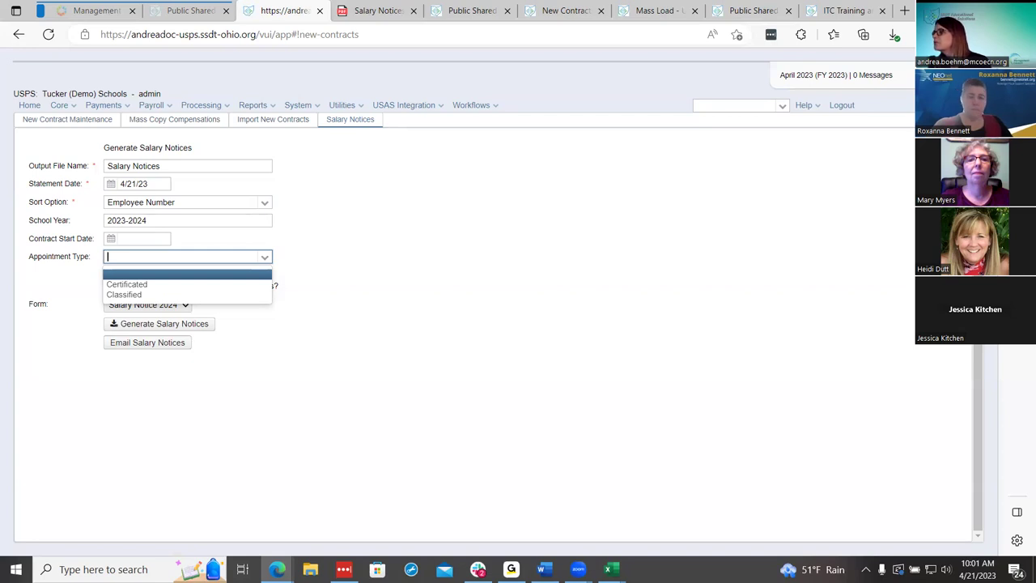
pyautogui.click(684, 450)
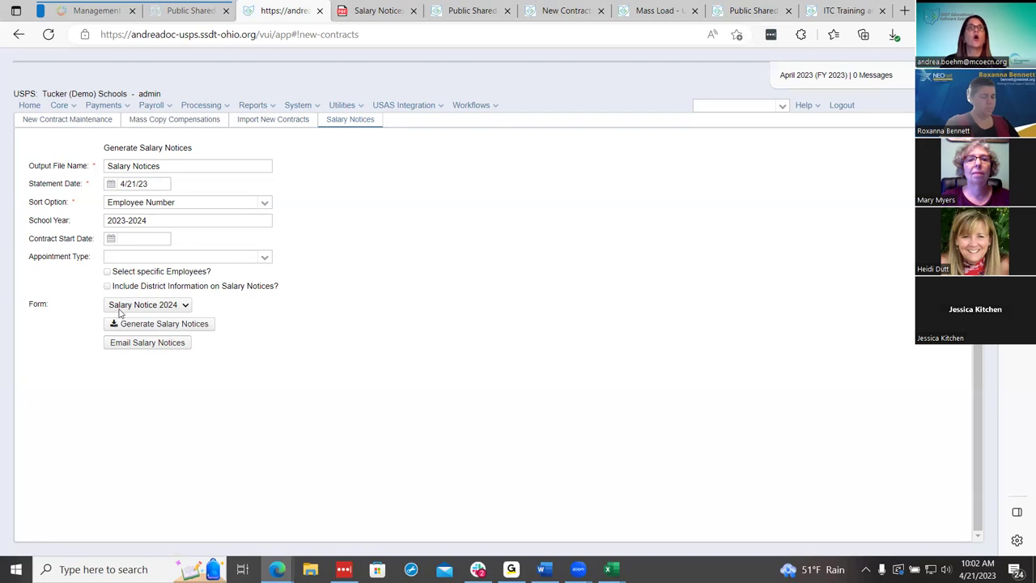
pyautogui.click(171, 308)
pyautogui.click(170, 310)
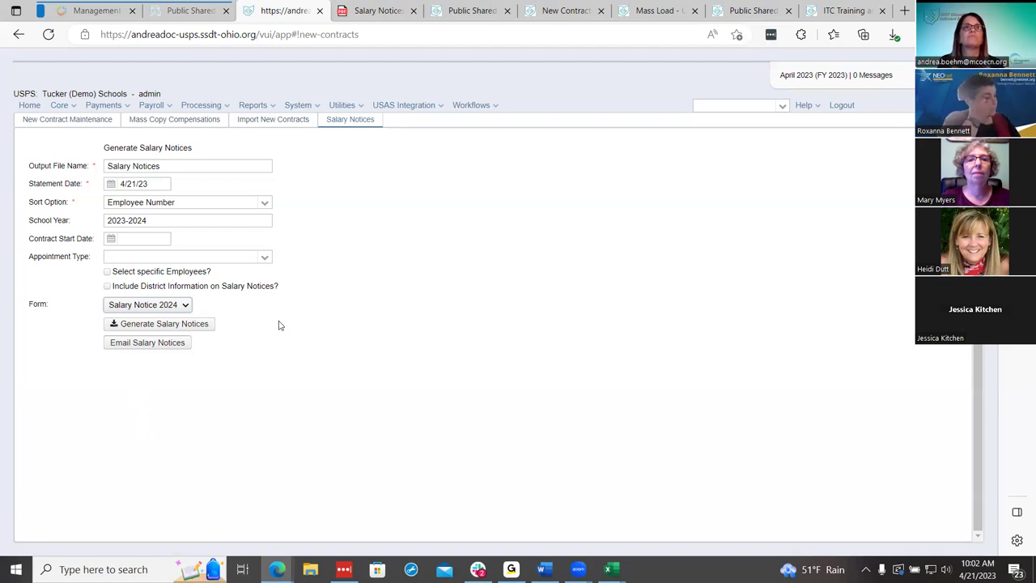
# Return to the New Contracts documentation and review the customization notes and available merge fields for salary notices
pyautogui.click(473, 8)
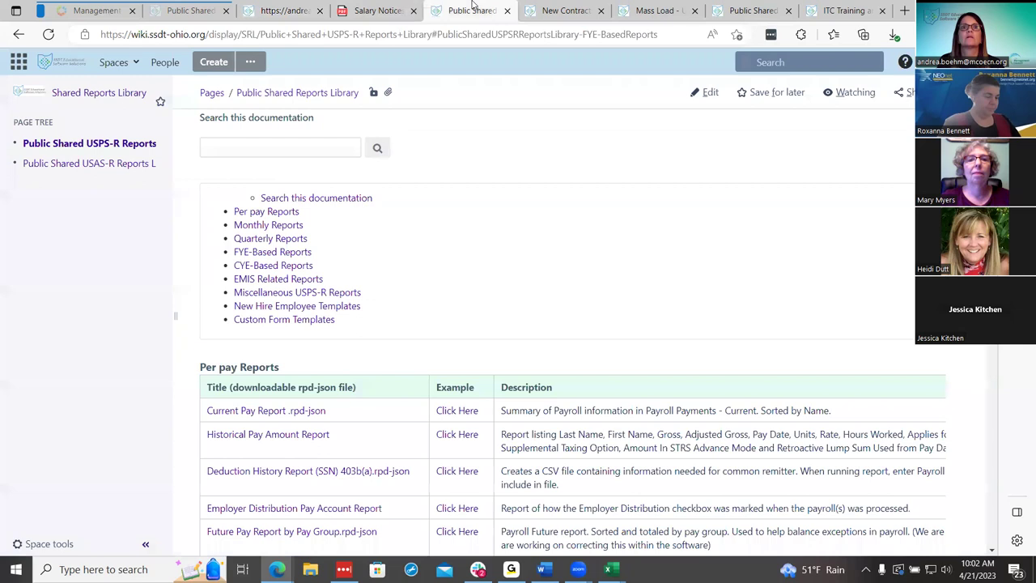
pyautogui.click(545, 8)
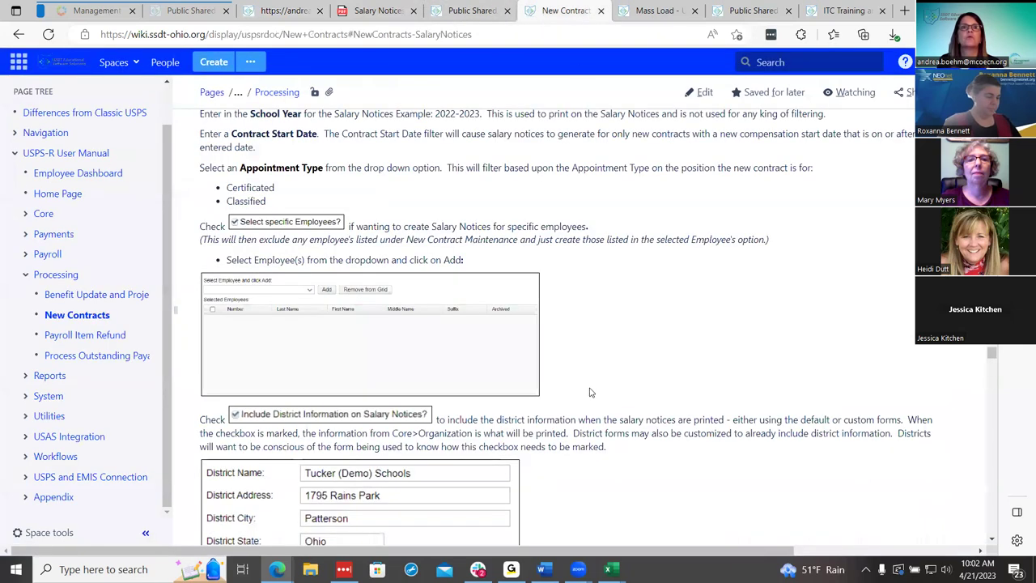
pyautogui.scroll(-2, 590, 392)
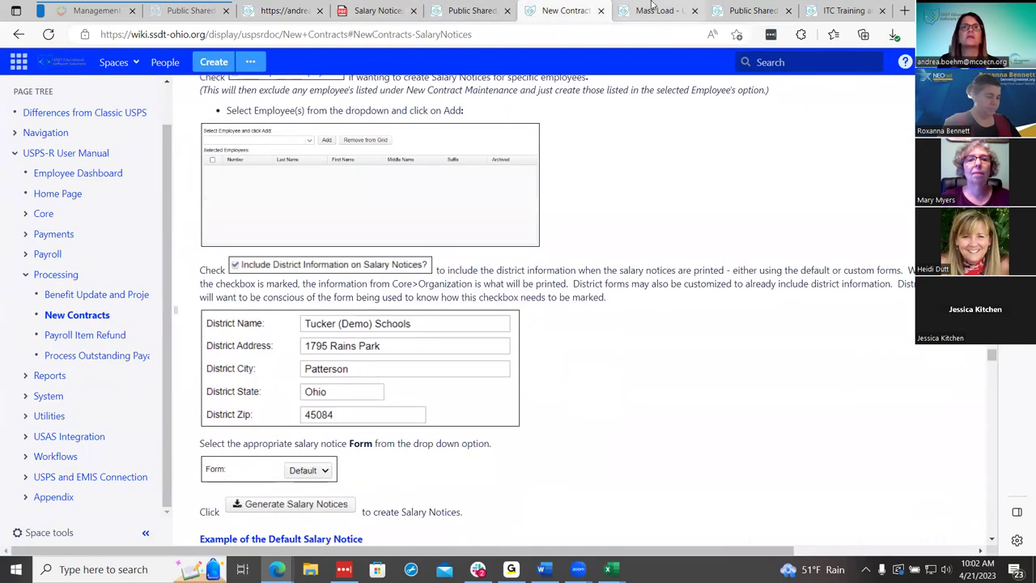
pyautogui.click(652, 8)
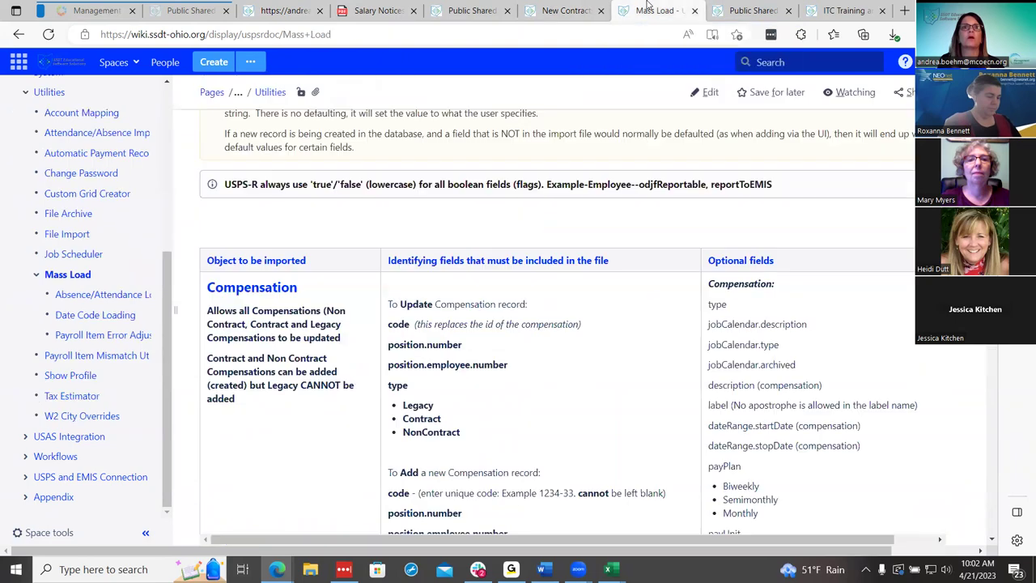
pyautogui.click(577, 6)
pyautogui.scroll(2, 526, 478)
pyautogui.scroll(-8, 534, 465)
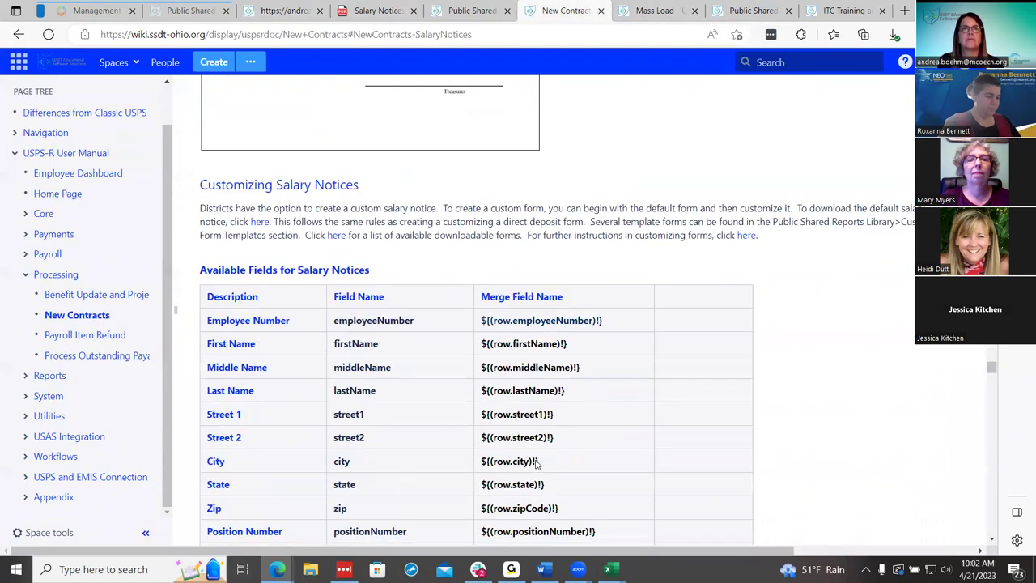
pyautogui.scroll(-6, 535, 463)
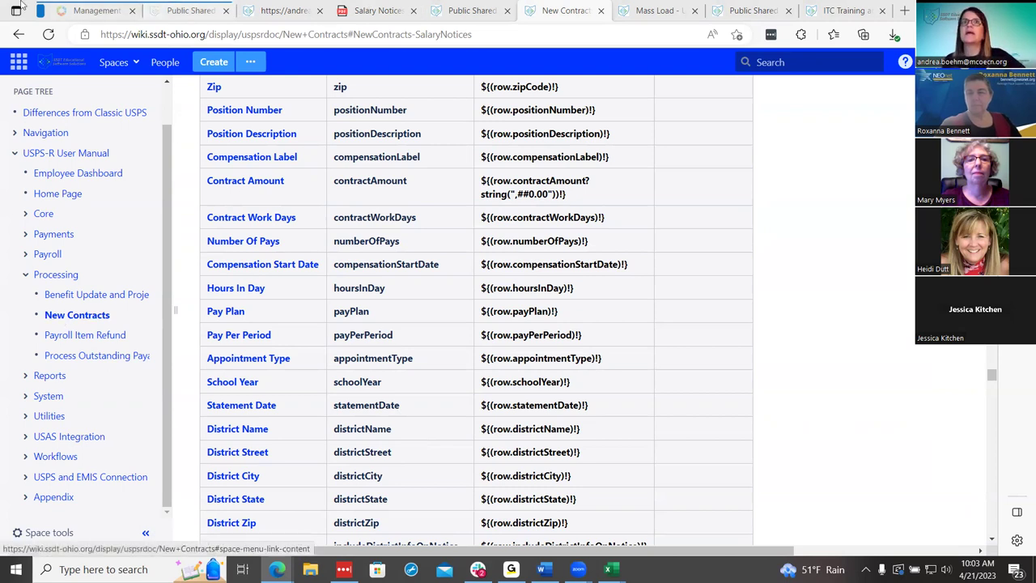
# Go to Custom Form Templates in the Public Shared USPS-R Reports Library and preview the Default Direct Deposit example
pyautogui.click(842, 9)
pyautogui.click(769, 7)
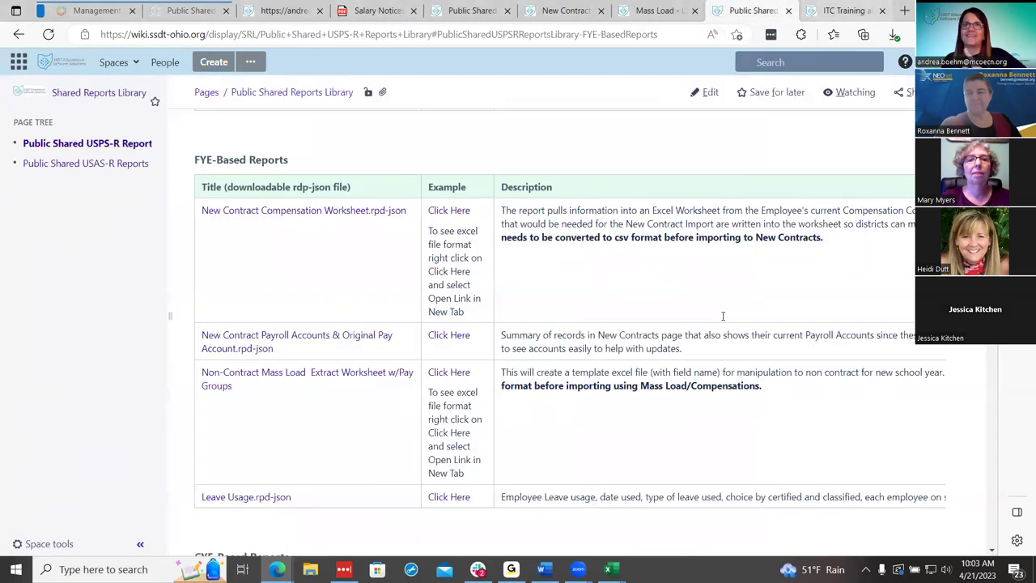
pyautogui.scroll(15, 327, 313)
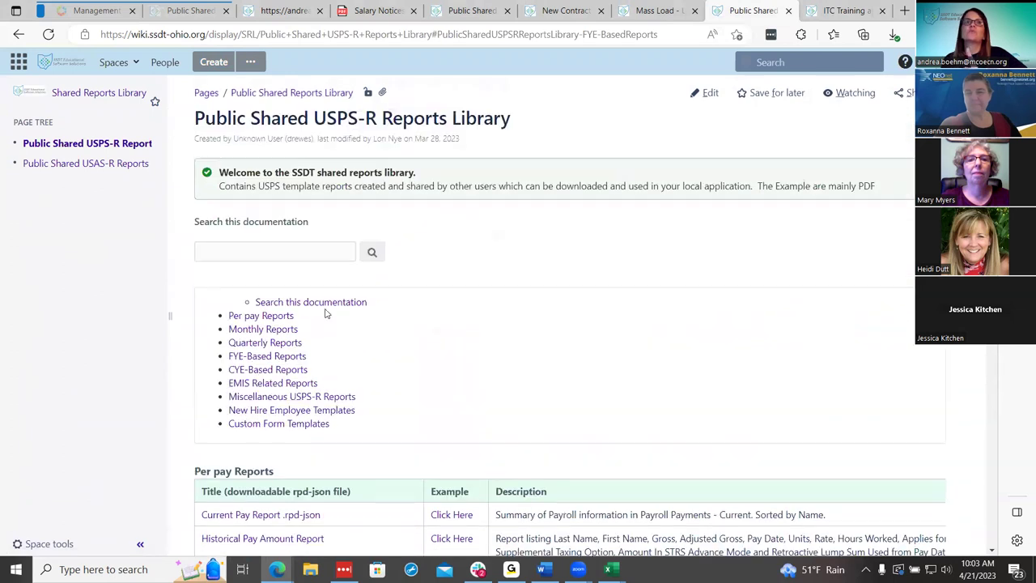
pyautogui.click(265, 428)
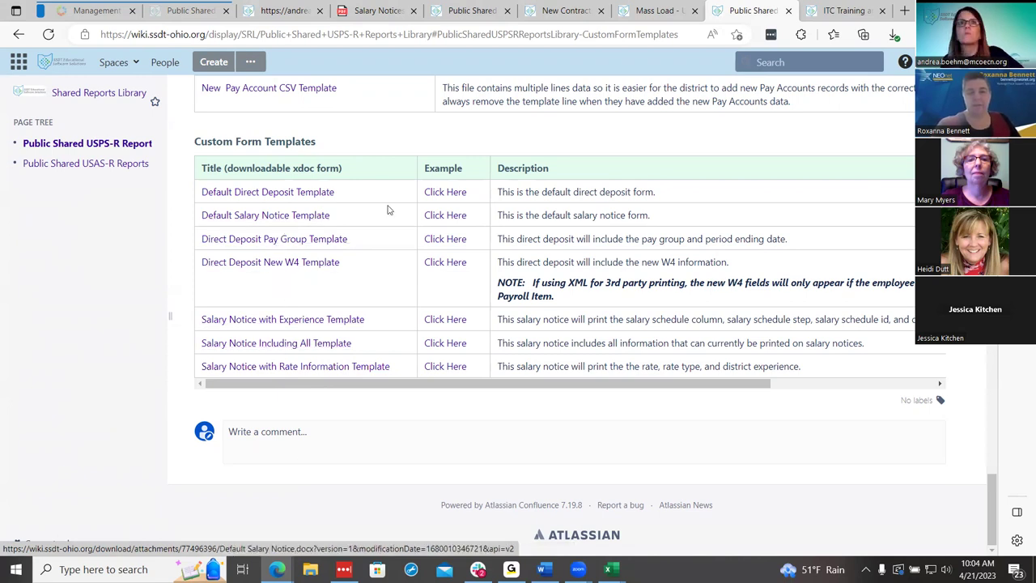
pyautogui.click(460, 218)
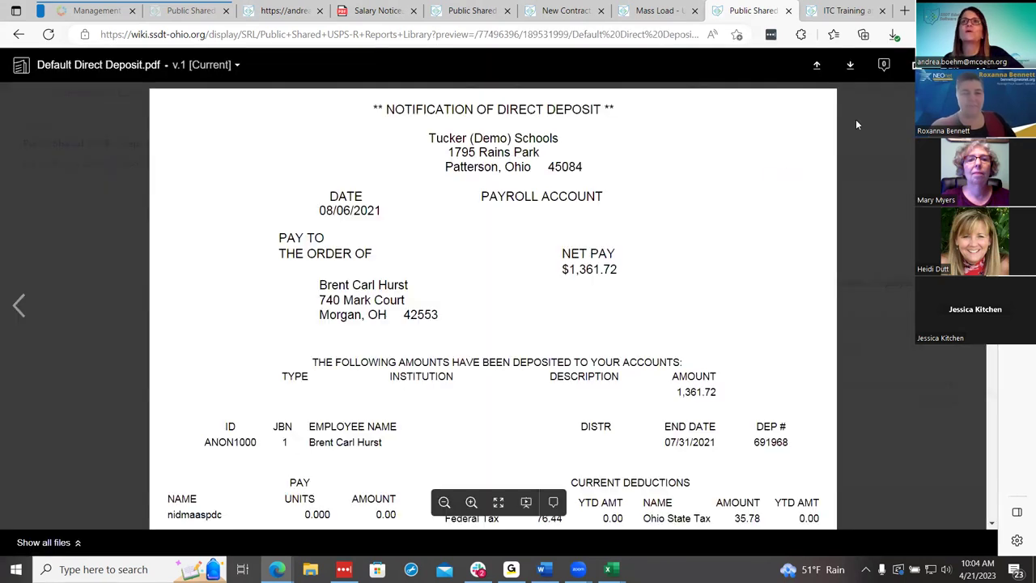
pyautogui.press('Escape')
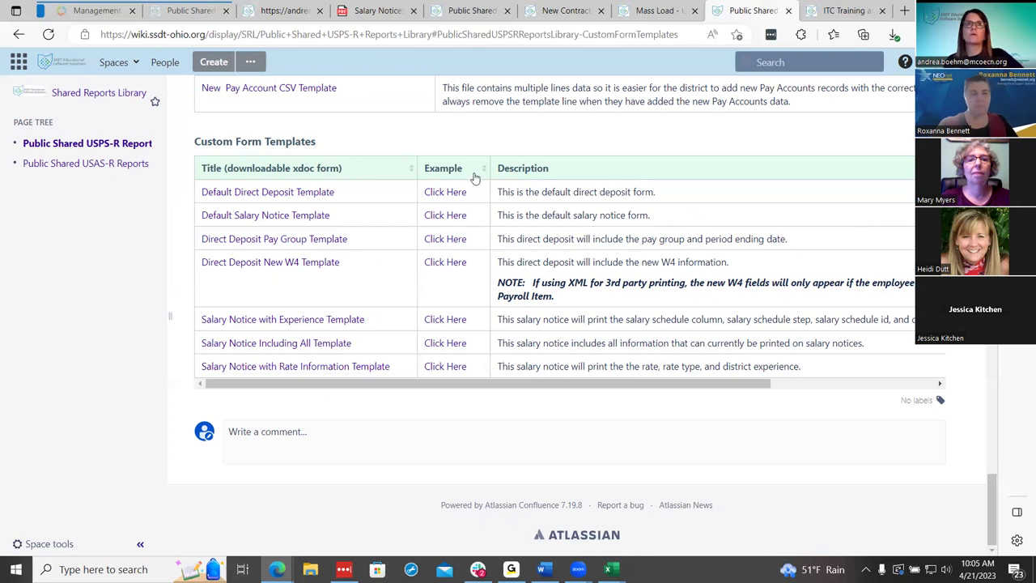
# Preview the example of the Salary Notice with Experience Template, check its salary schedule fields, and close it
pyautogui.click(461, 319)
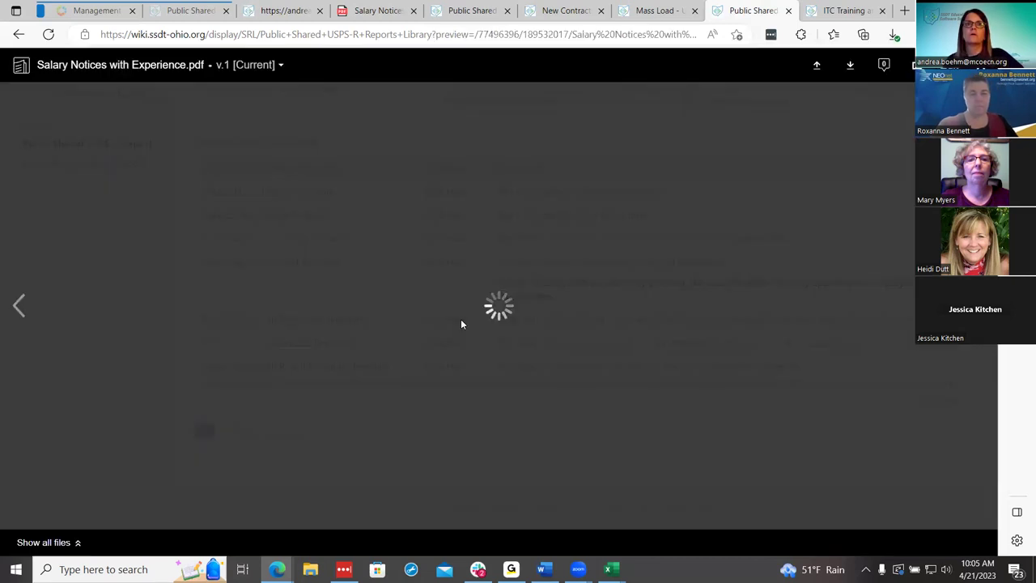
pyautogui.scroll(-4, 535, 345)
pyautogui.scroll(3, 535, 346)
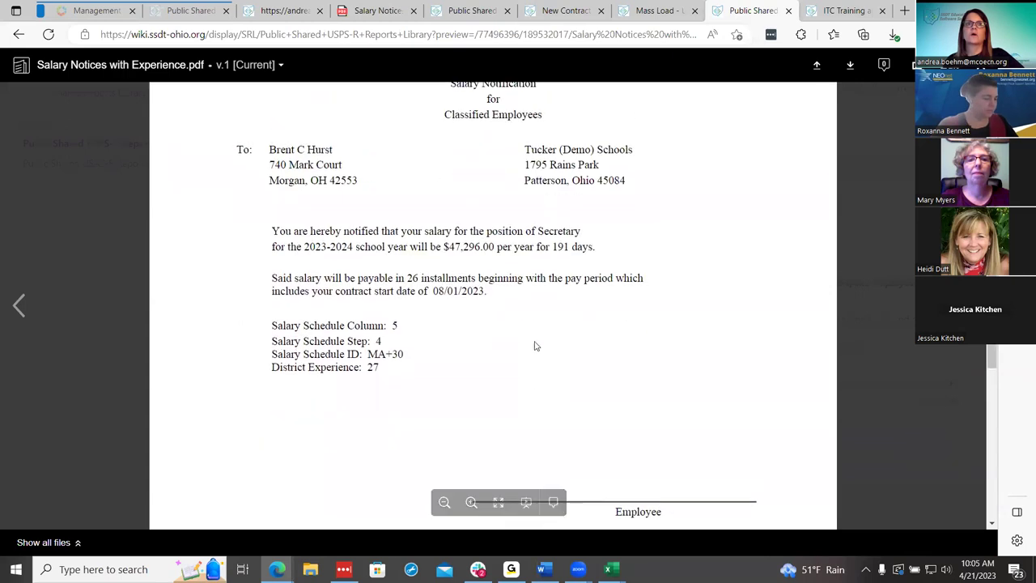
pyautogui.press('Escape')
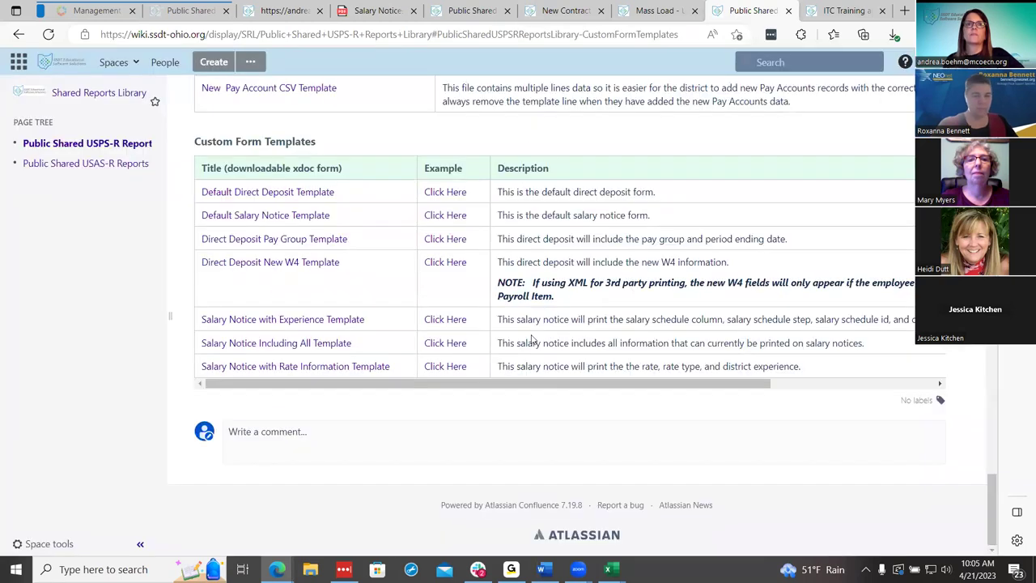
# Preview the example of the Salary Notice Including All Template, check its experience and rate fields, and close it
pyautogui.click(456, 344)
pyautogui.scroll(-5, 501, 366)
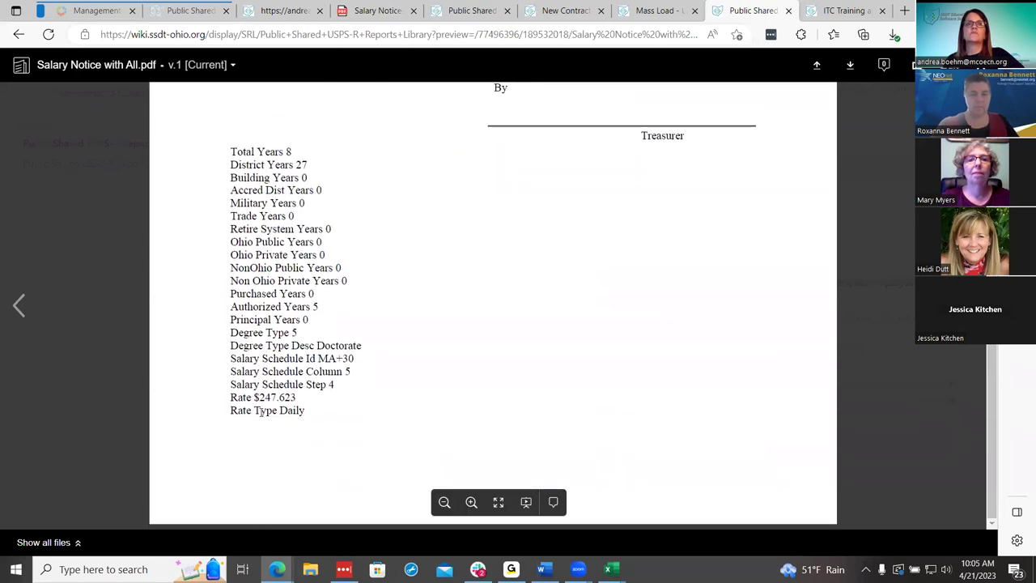
pyautogui.scroll(1, 275, 396)
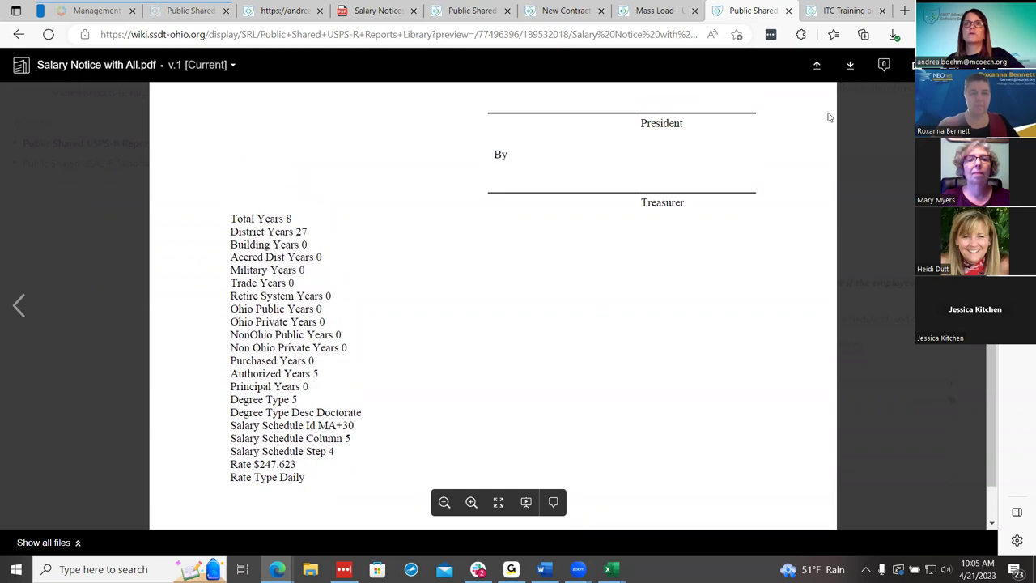
pyautogui.press('Escape')
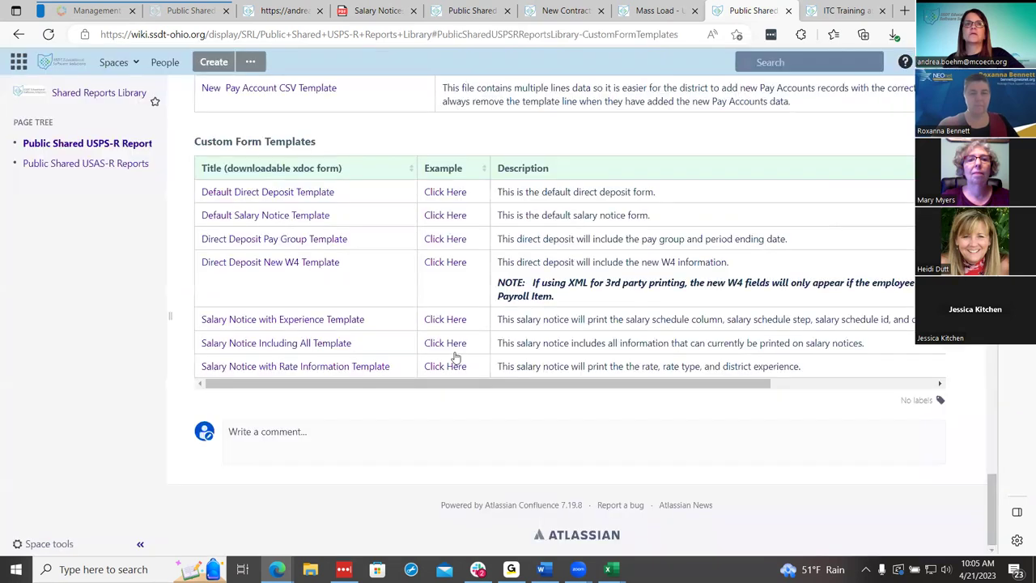
# Preview the Salary Notice with Rate Information Template document, close it, and look over the custom form template list
pyautogui.click(348, 366)
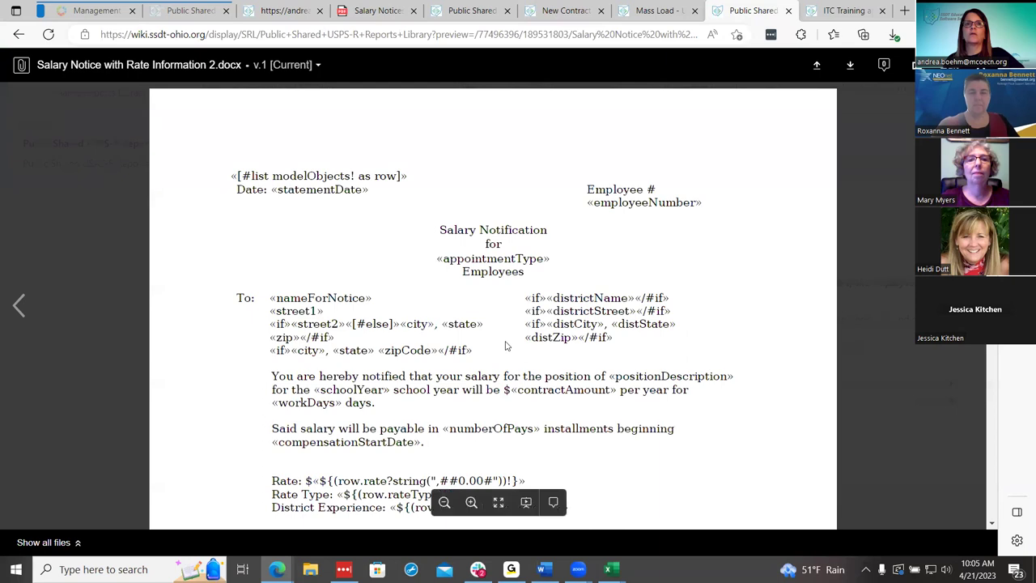
pyautogui.scroll(-2, 505, 345)
pyautogui.scroll(3, 506, 346)
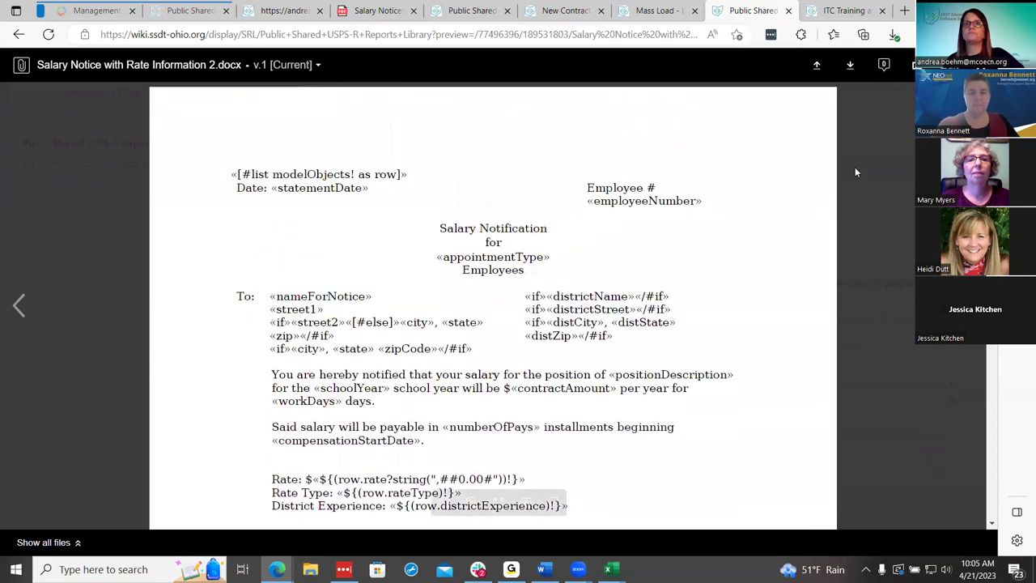
pyautogui.click(838, 263)
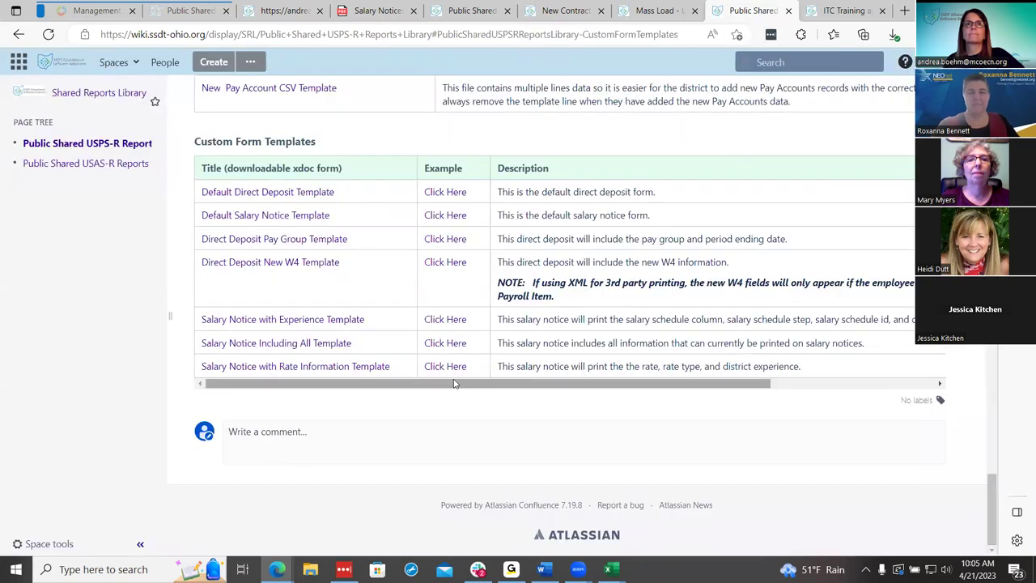
pyautogui.scroll(3, 763, 377)
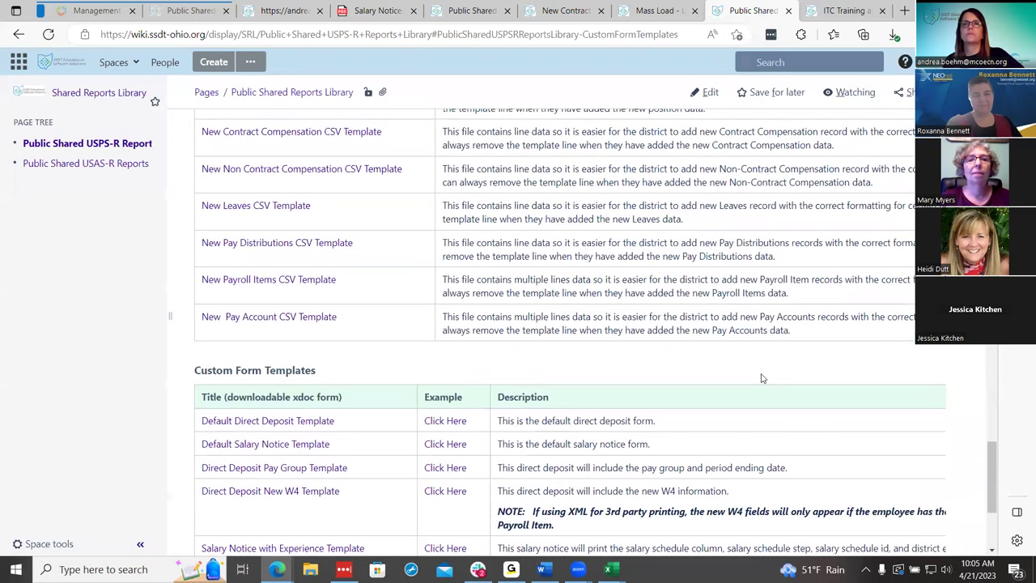
pyautogui.scroll(-3, 761, 377)
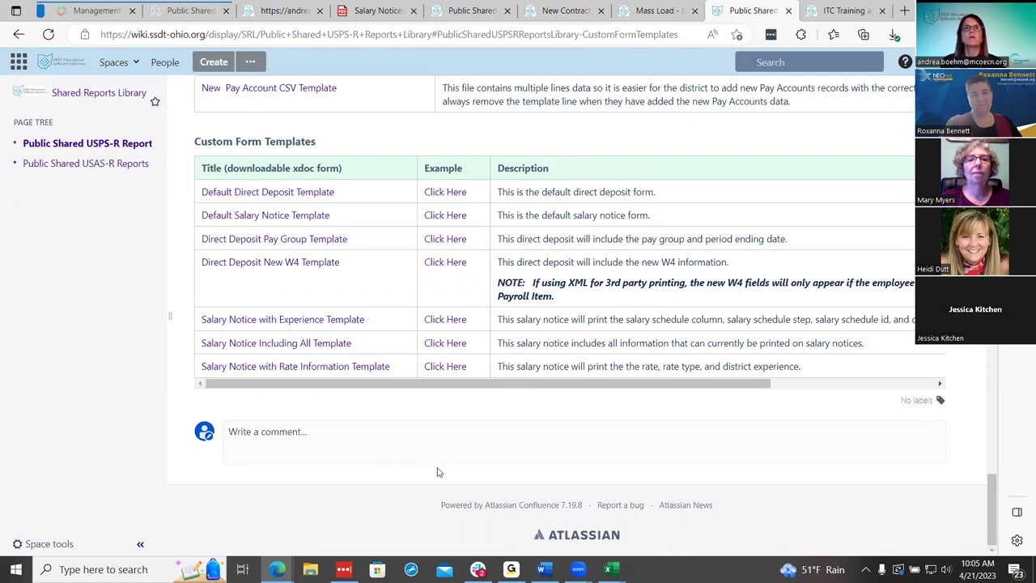
# Look over the New Hire Employee Templates, CYE-Based Reports and EMIS Related Reports sections of the shared reports library
pyautogui.scroll(2, 439, 462)
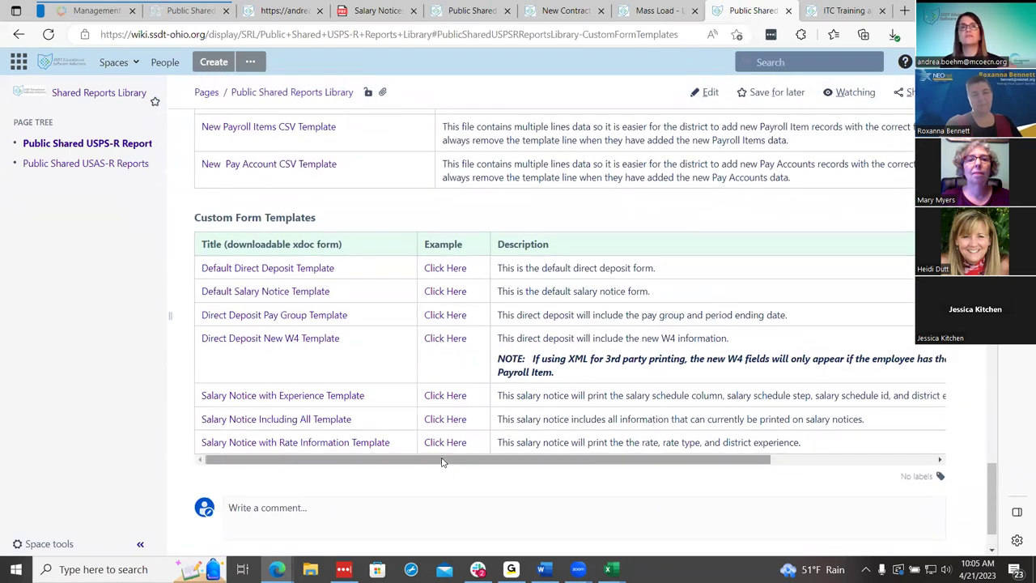
pyautogui.scroll(4, 441, 462)
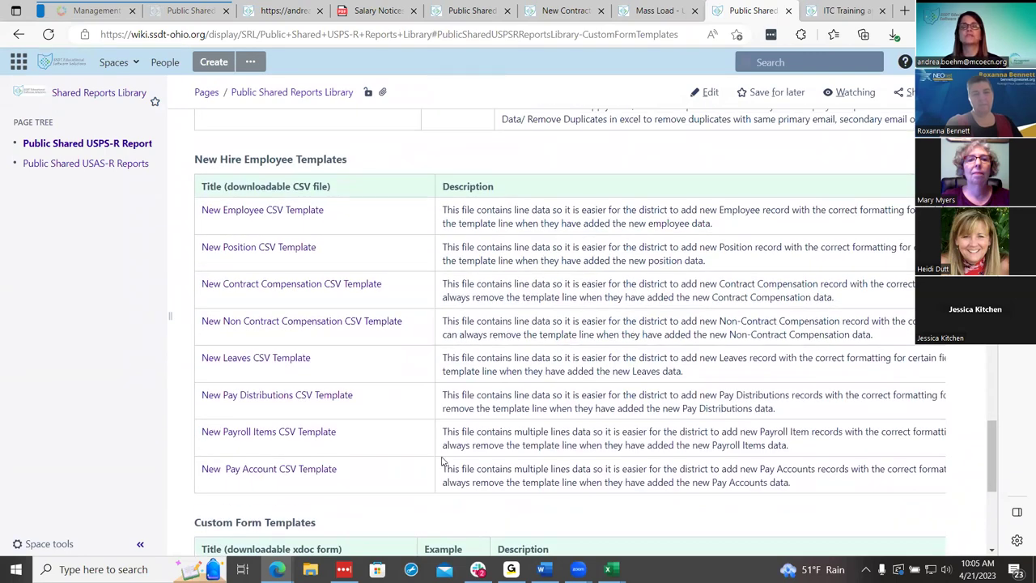
pyautogui.scroll(-2, 452, 515)
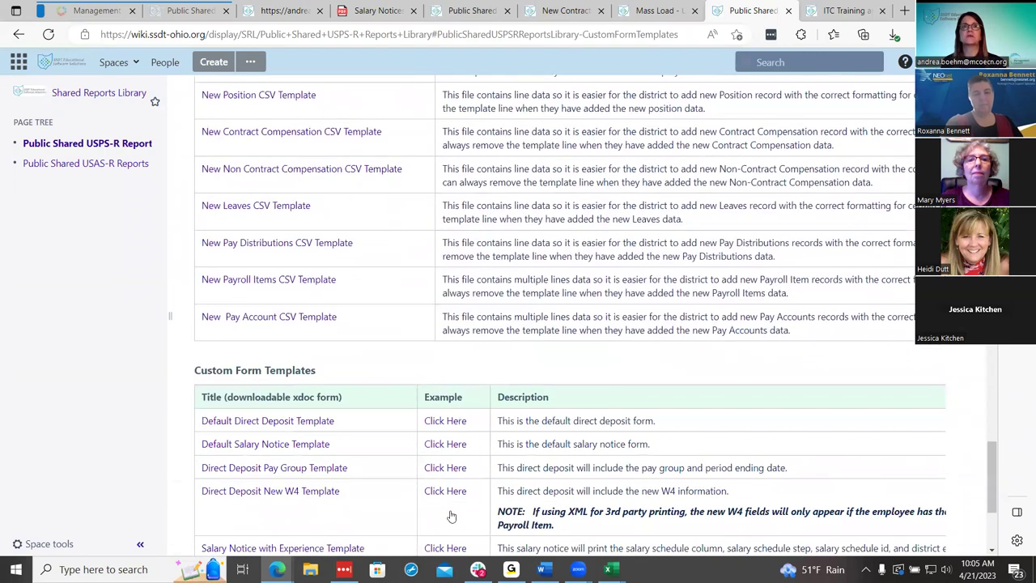
pyautogui.scroll(9, 452, 515)
pyautogui.scroll(9, 452, 516)
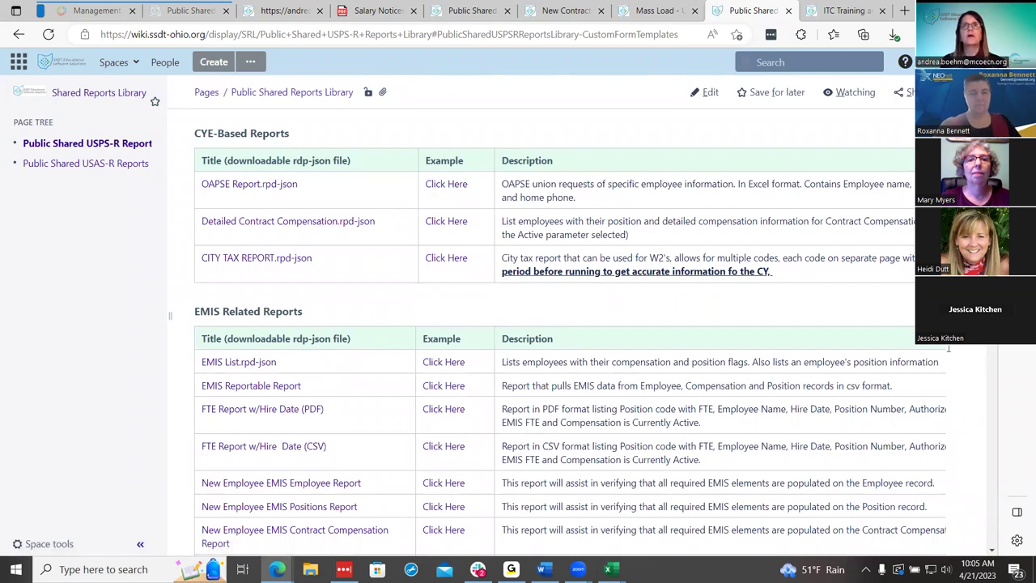
# Review the first notice in the generated Salary Notices PDF and return to the salary notice generation form in USPS-R
pyautogui.click(285, 11)
pyautogui.click(378, 10)
pyautogui.scroll(2, 441, 283)
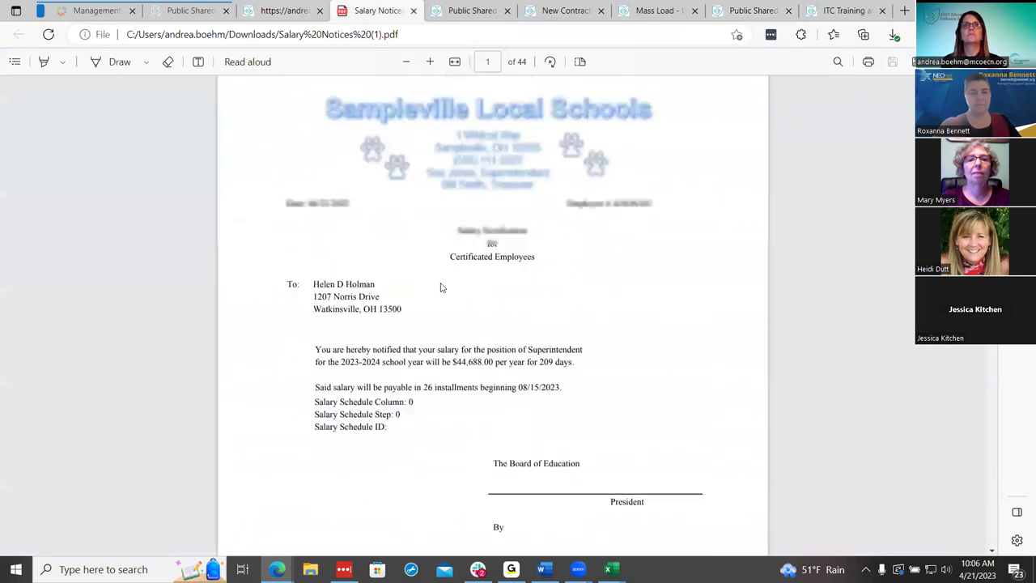
pyautogui.scroll(-2, 441, 287)
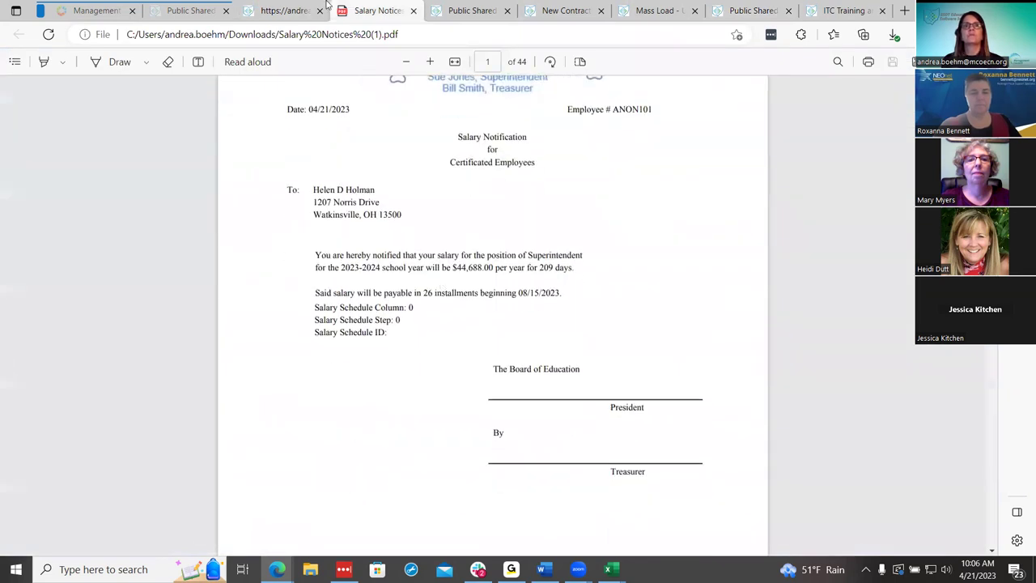
pyautogui.click(301, 8)
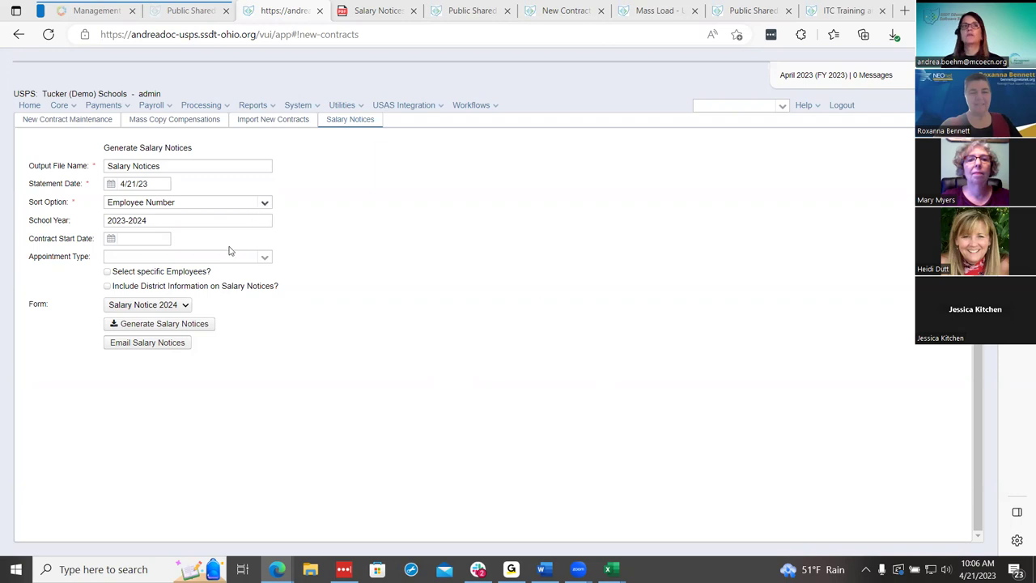
# Open the New Contracts documentation and examine the merge fields available for salary notices and the custom form setup
pyautogui.click(480, 6)
pyautogui.click(564, 10)
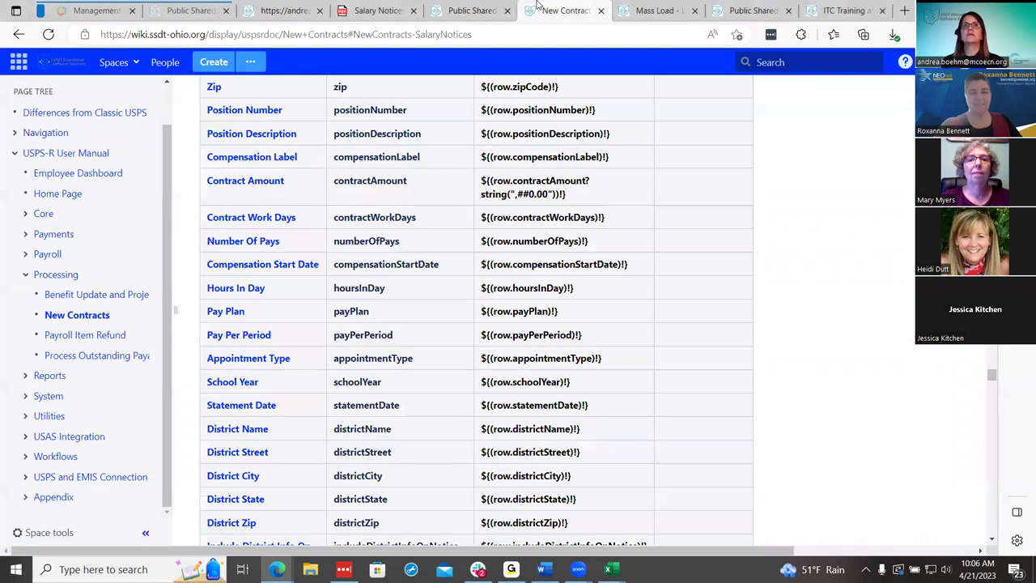
pyautogui.scroll(3, 569, 260)
pyautogui.scroll(1, 569, 261)
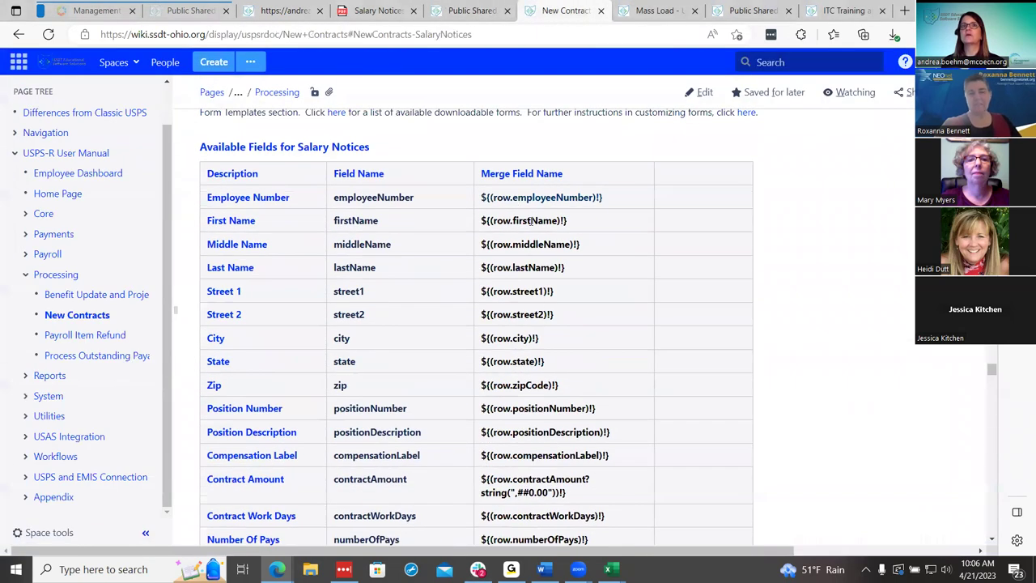
pyautogui.scroll(1, 555, 361)
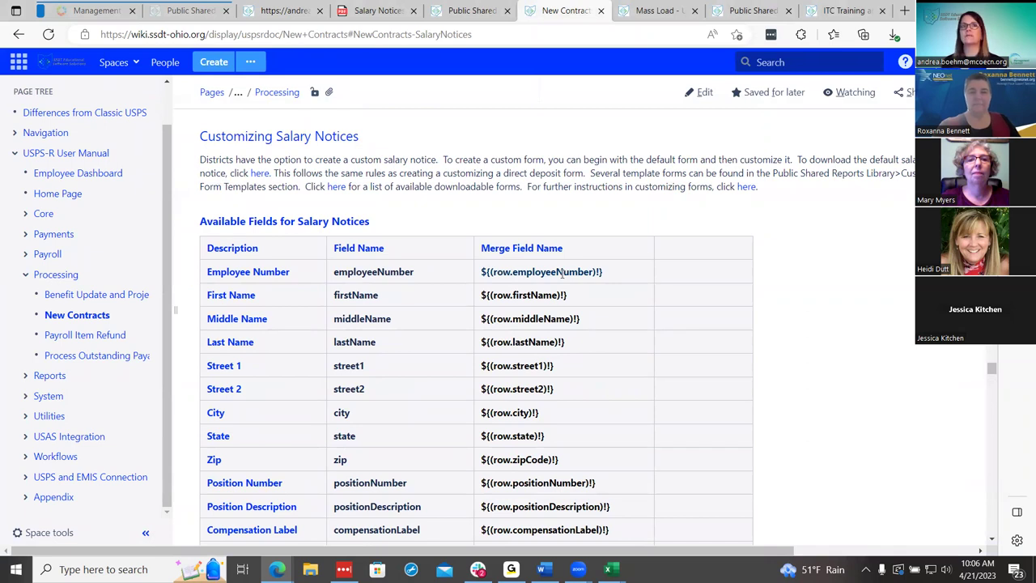
pyautogui.scroll(2, 560, 296)
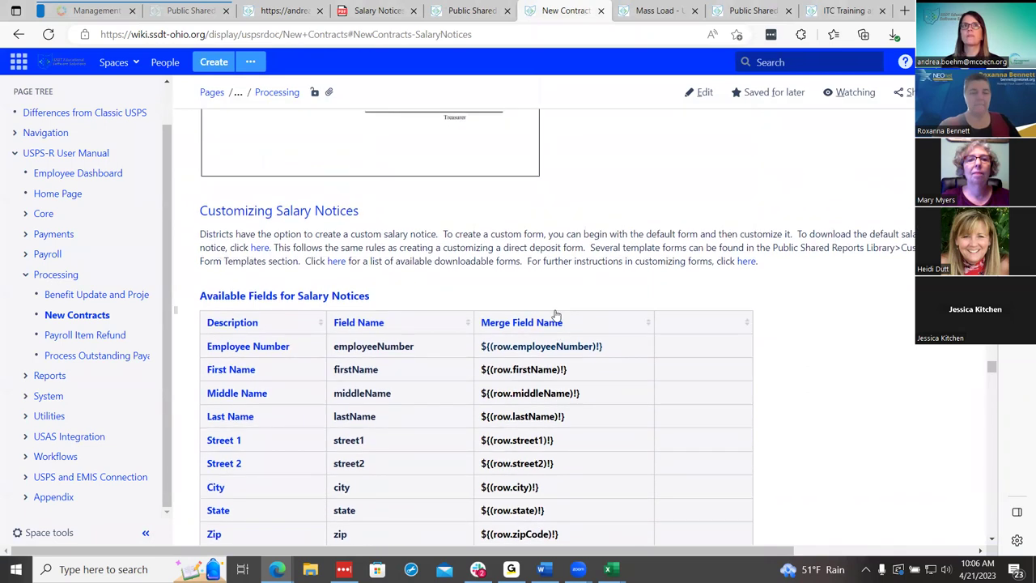
pyautogui.scroll(-2, 556, 316)
pyautogui.scroll(-15, 555, 316)
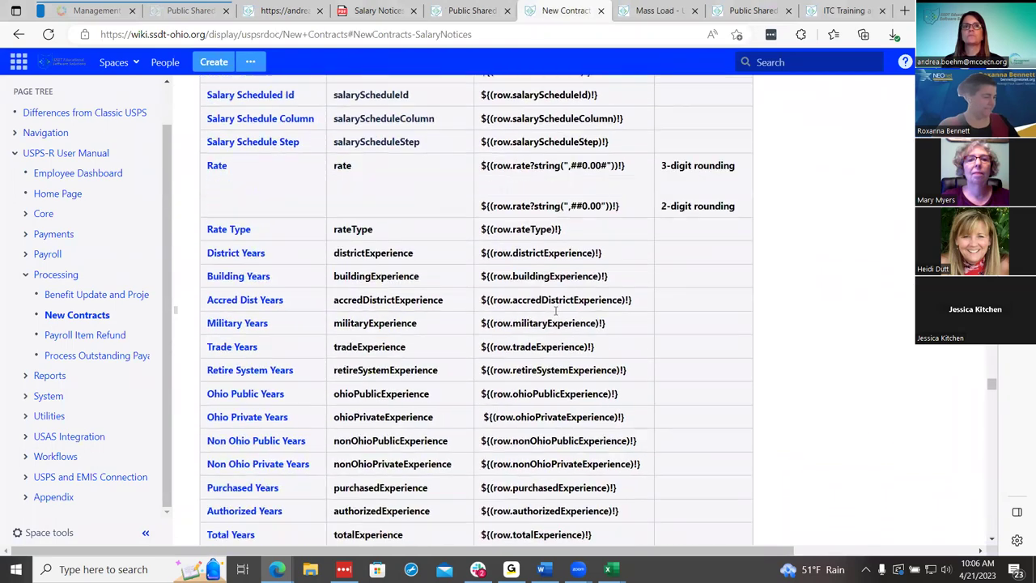
pyautogui.scroll(-1, 556, 312)
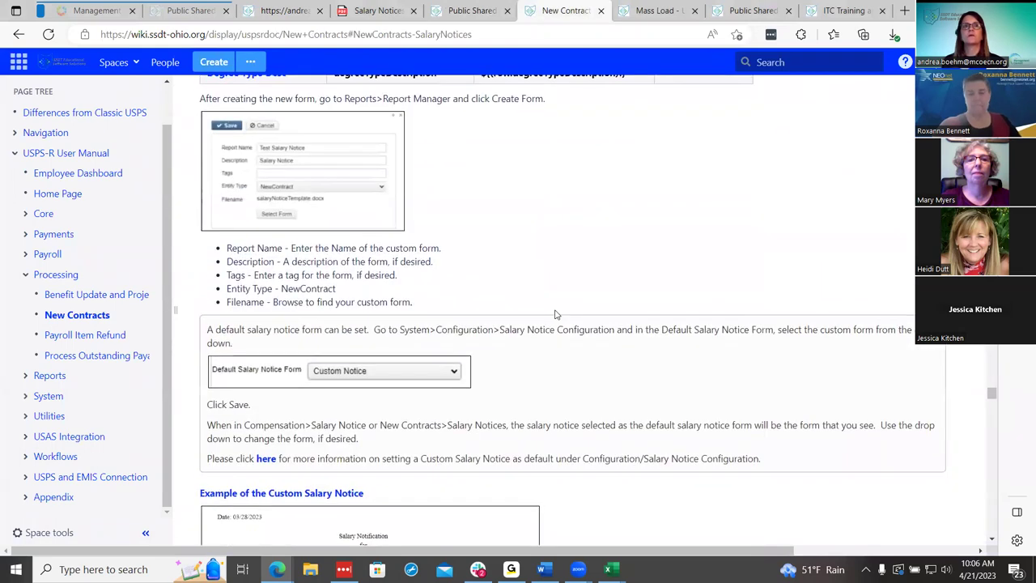
# Read the documentation on setting up, sending and tracking emailed salary notices, then return to the custom salary notice example
pyautogui.scroll(-15, 555, 314)
pyautogui.scroll(-1, 555, 311)
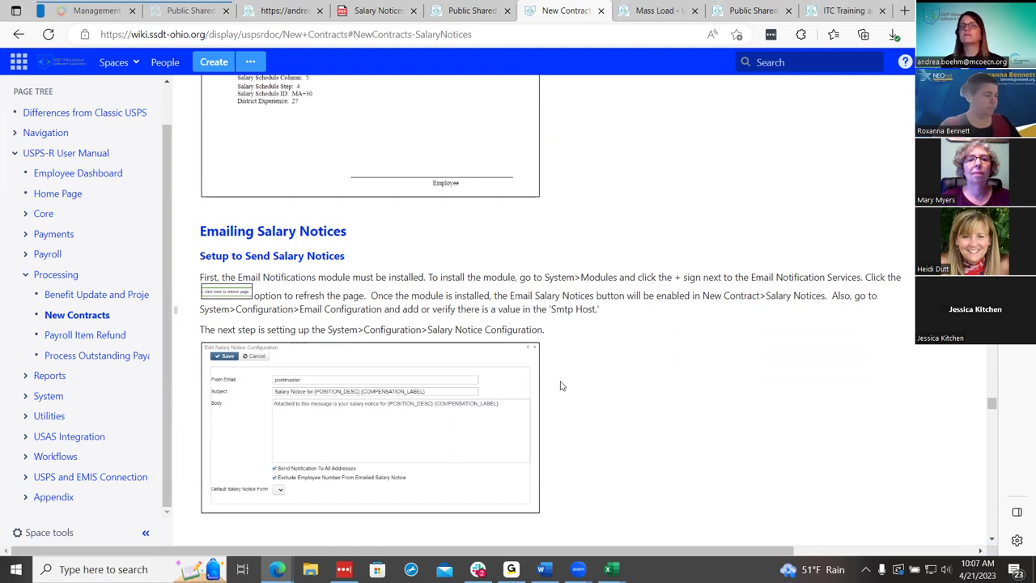
pyautogui.scroll(-4, 561, 386)
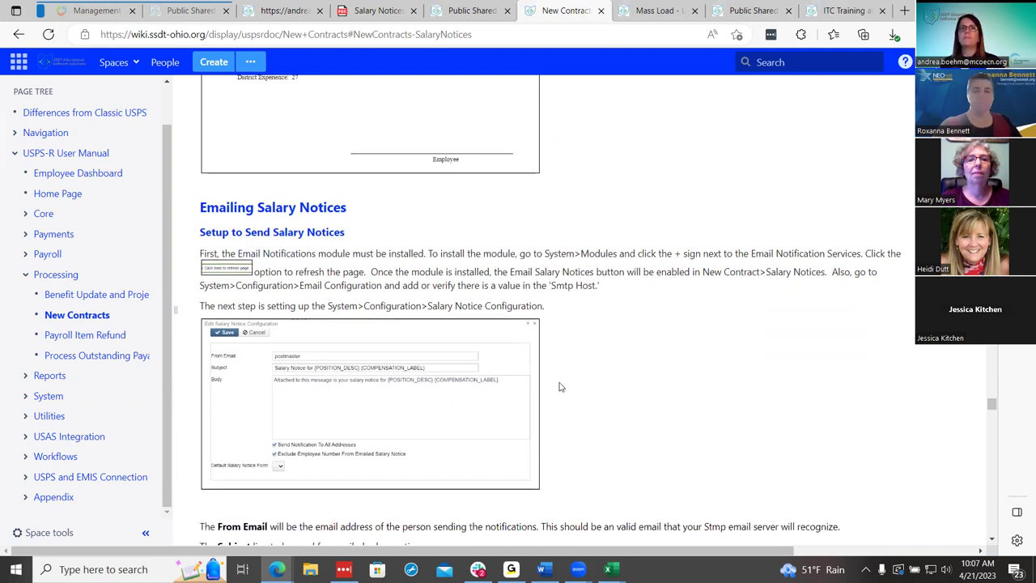
pyautogui.scroll(1, 559, 387)
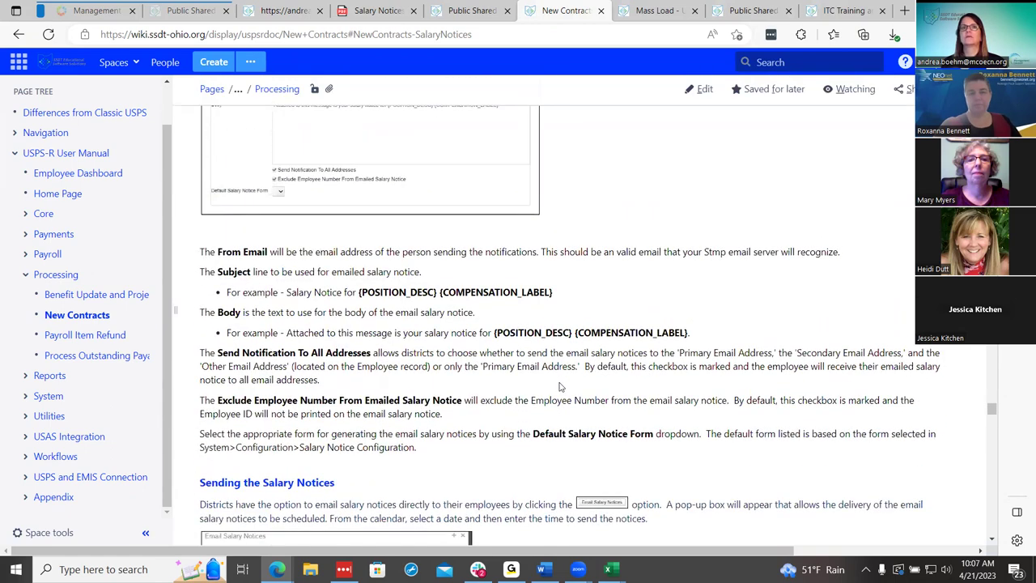
pyautogui.scroll(-2, 558, 387)
pyautogui.scroll(-1, 559, 387)
pyautogui.scroll(3, 558, 387)
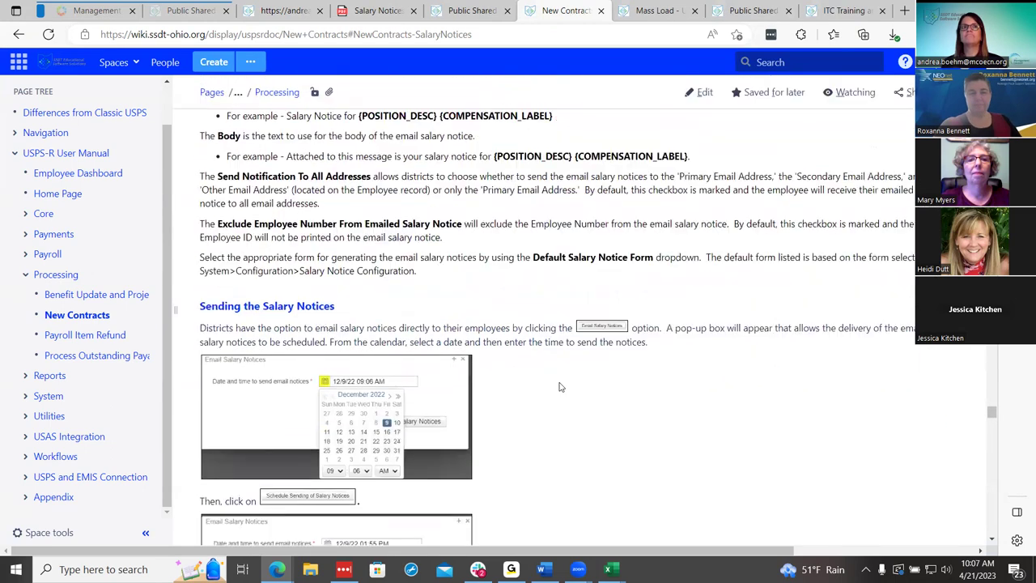
pyautogui.scroll(-4, 559, 387)
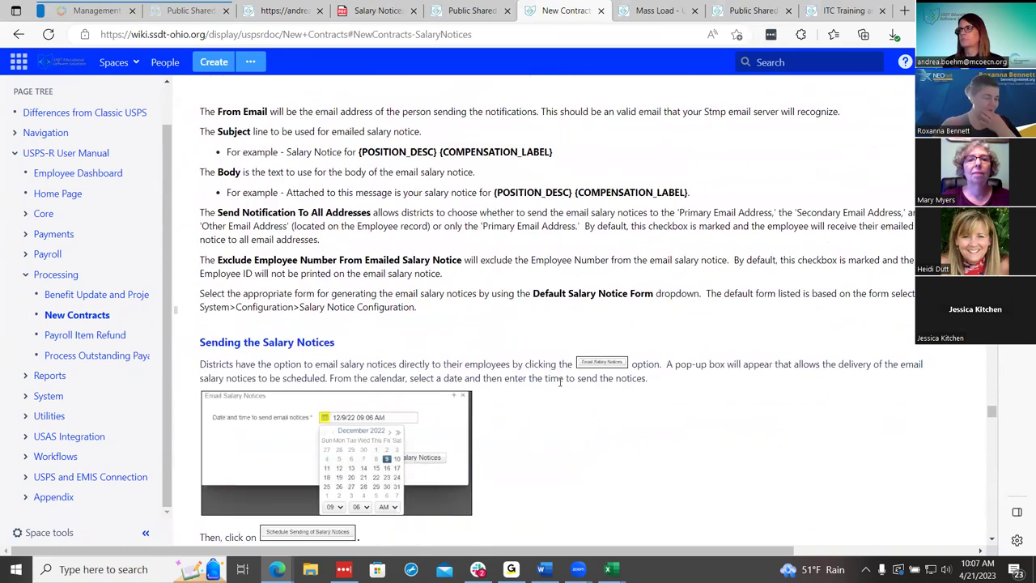
pyautogui.scroll(-3, 560, 382)
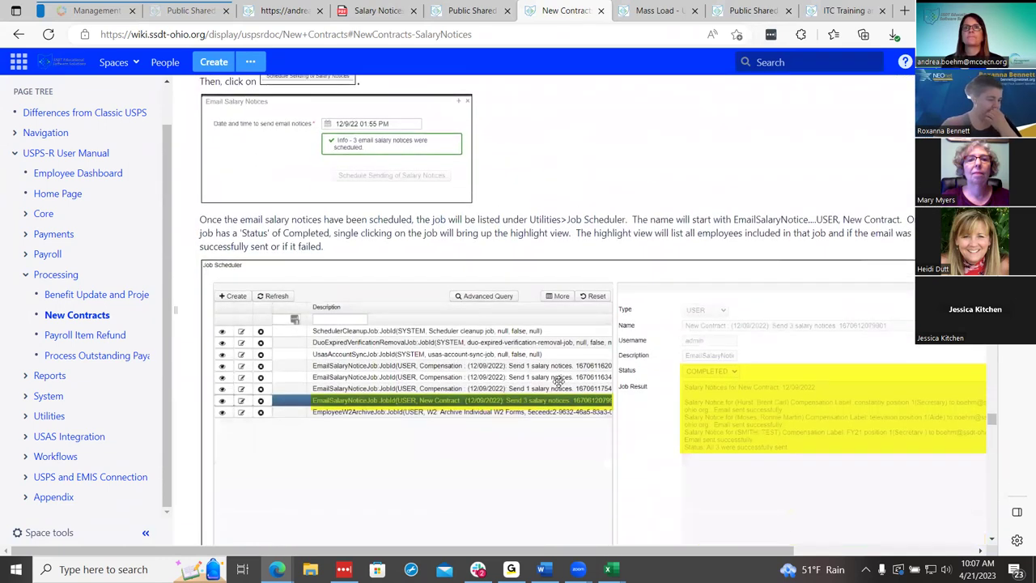
pyautogui.scroll(10, 559, 382)
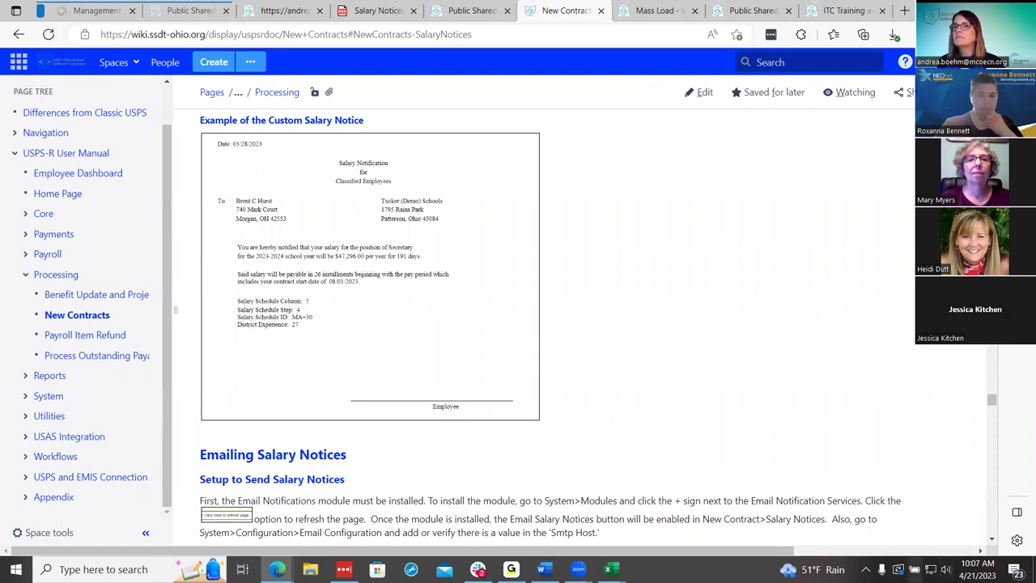
pyautogui.press('XF86AudioRaiseVolume')
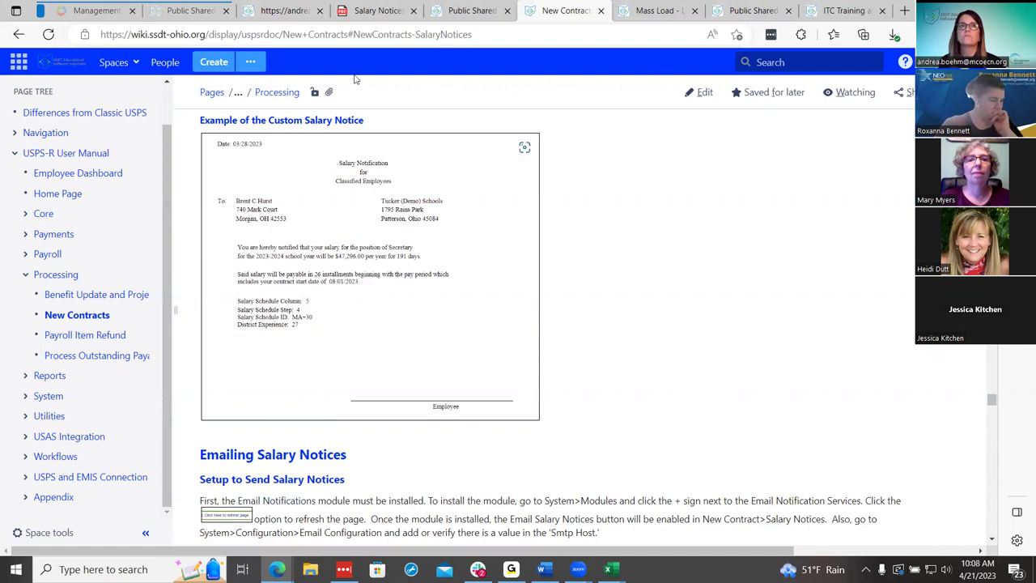
# Go to the contract compensations in USPS-R, open the first Secretary contract record for editing, and close it
pyautogui.click(291, 8)
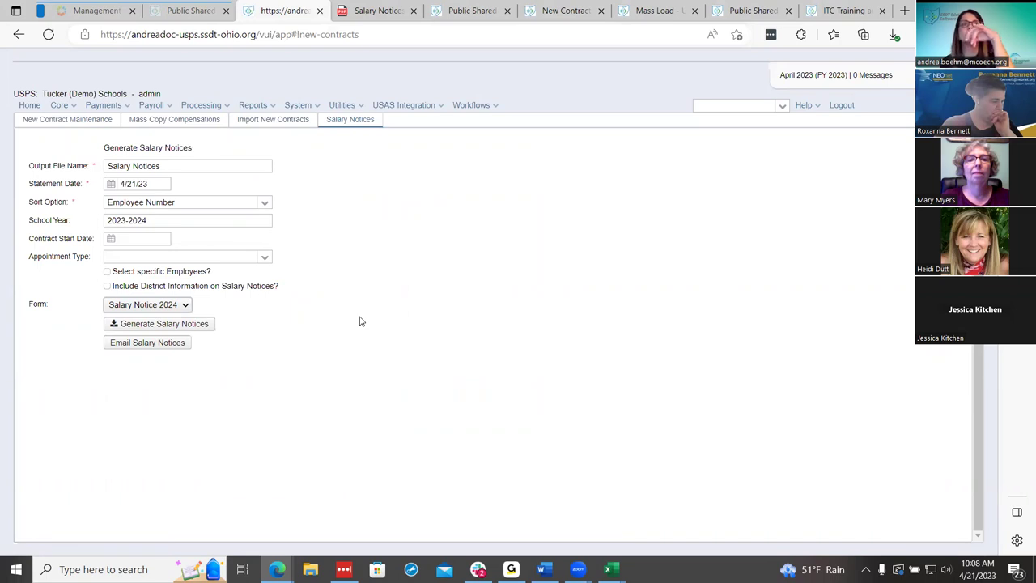
pyautogui.click(70, 108)
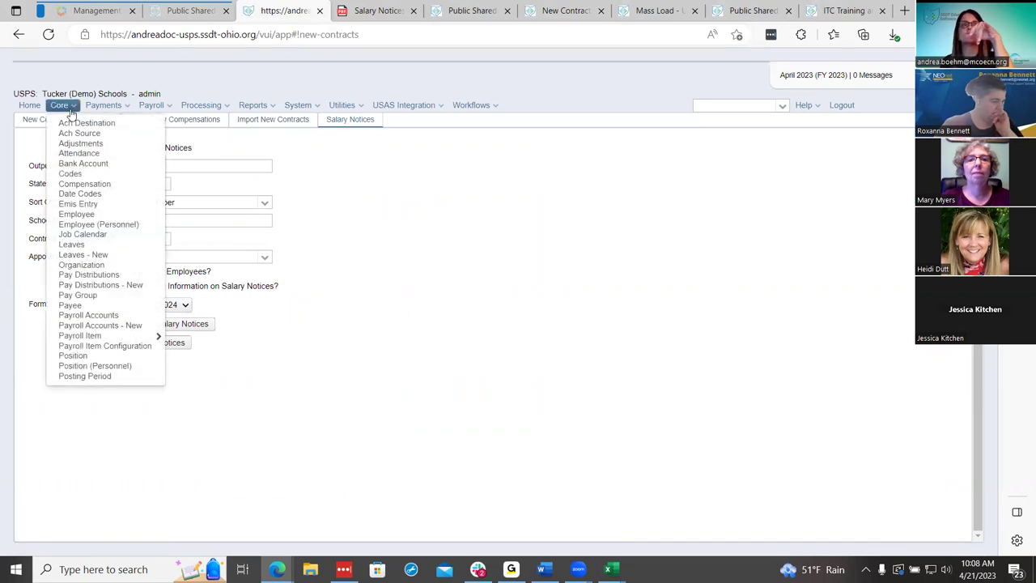
pyautogui.click(96, 184)
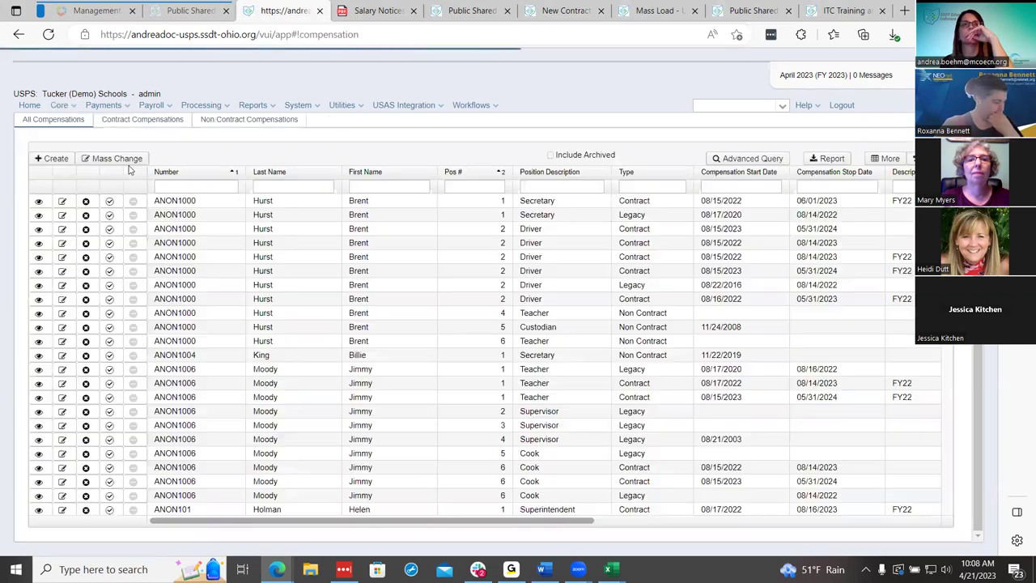
pyautogui.click(143, 121)
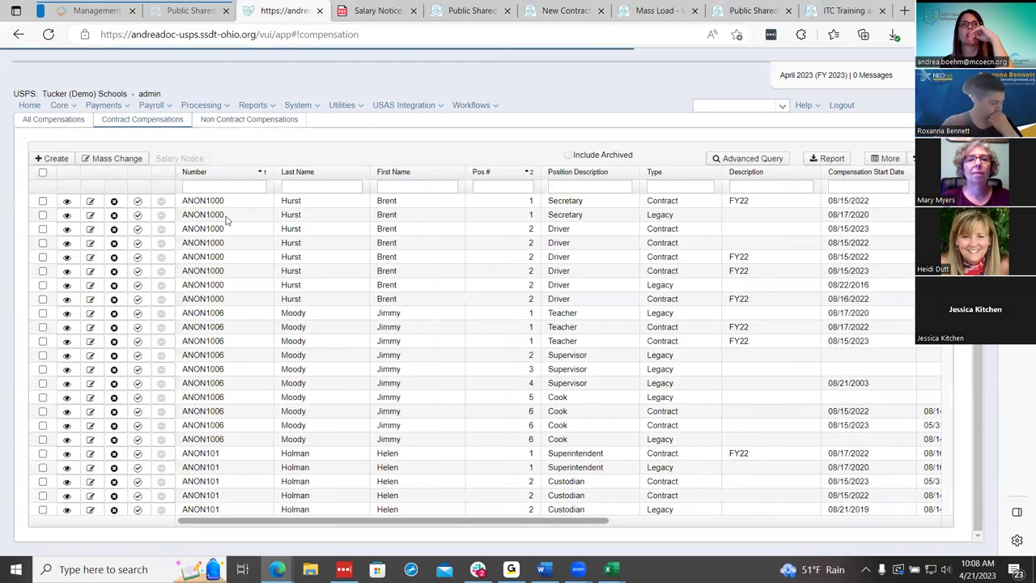
pyautogui.click(90, 201)
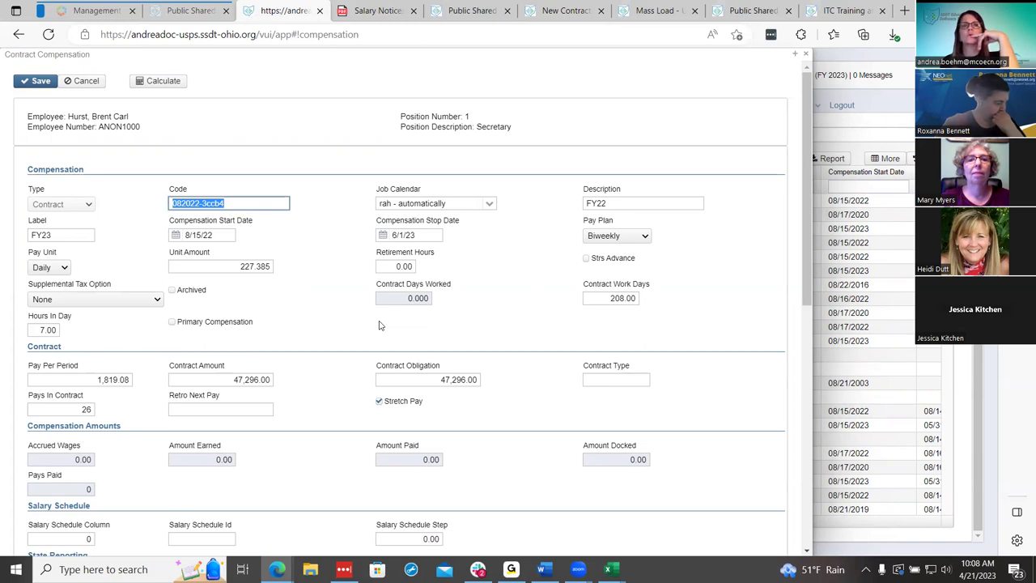
pyautogui.click(806, 55)
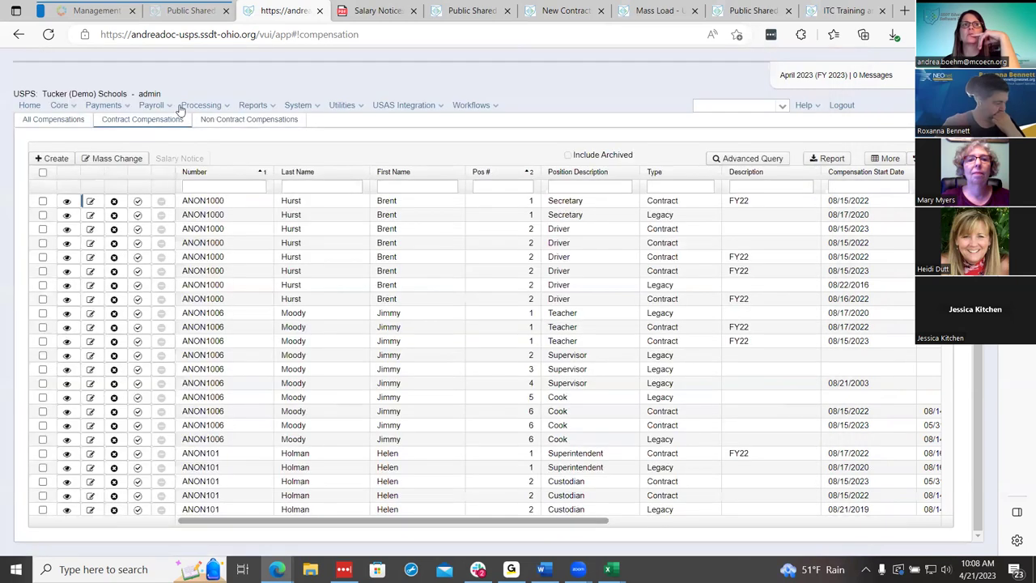
pyautogui.click(158, 107)
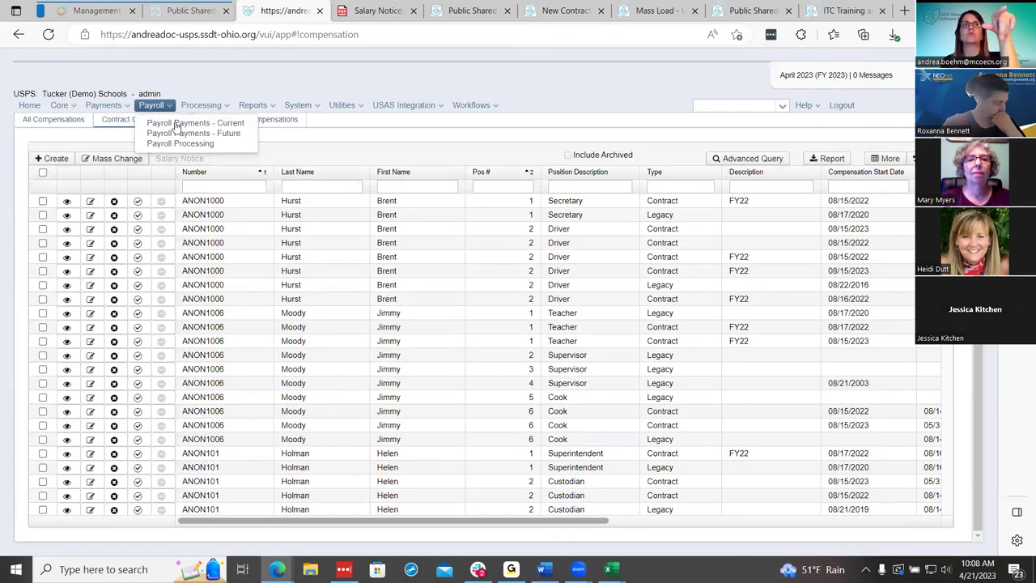
pyautogui.click(204, 105)
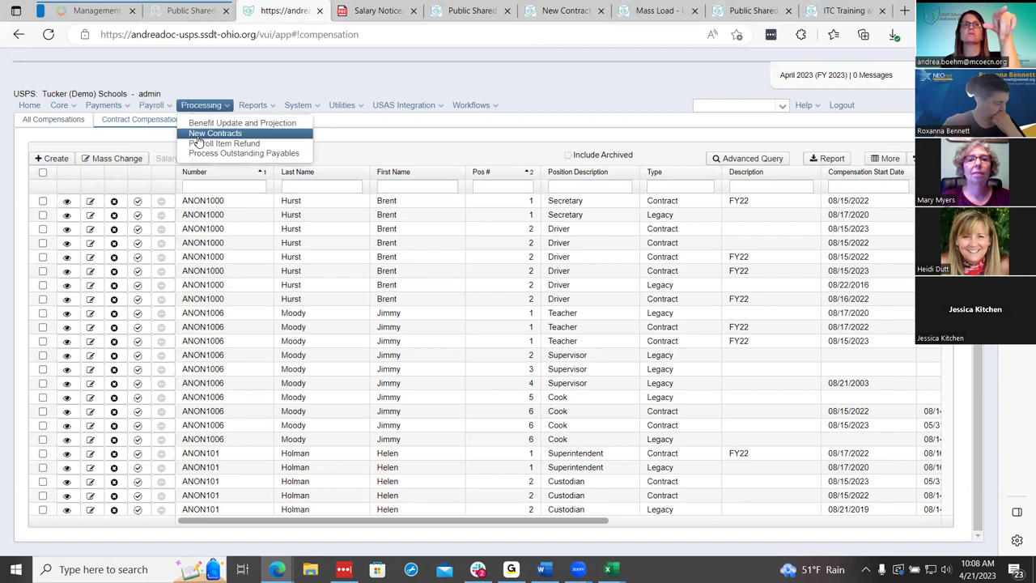
pyautogui.click(117, 123)
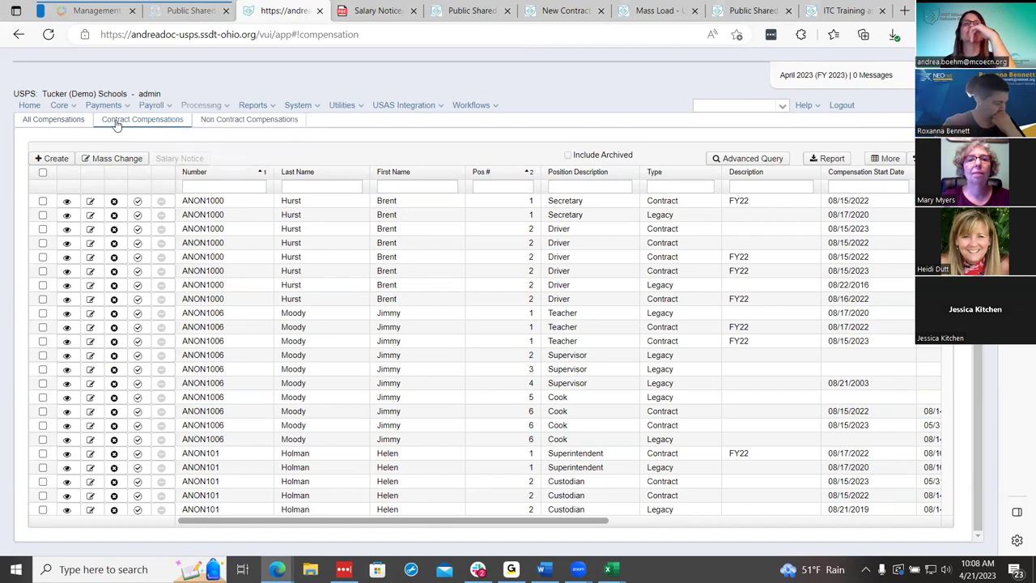
# Reopen the first Secretary contract record and examine its contract, salary schedule, historical context and pay group details
pyautogui.click(98, 200)
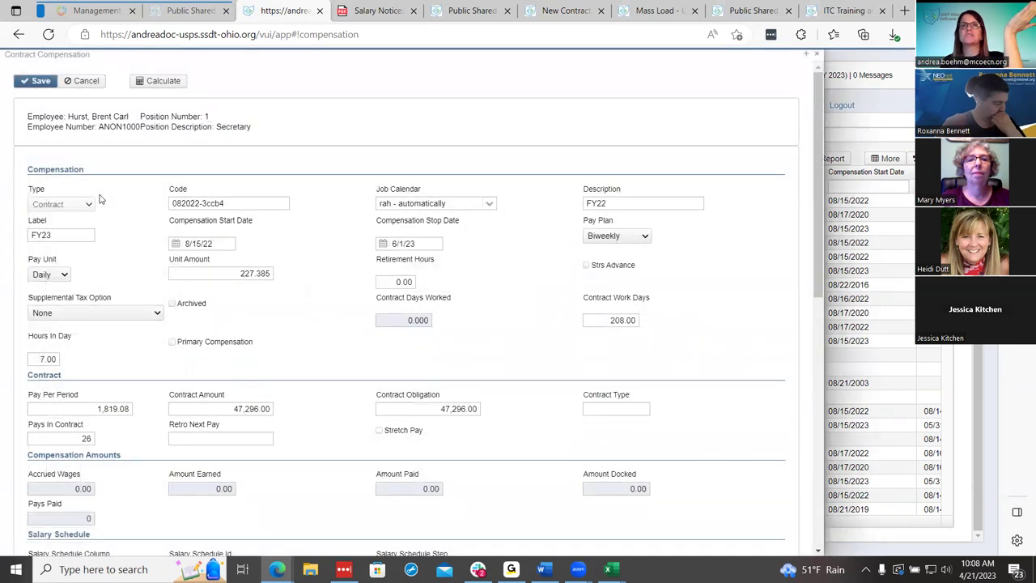
pyautogui.scroll(-3, 445, 405)
pyautogui.scroll(-4, 444, 405)
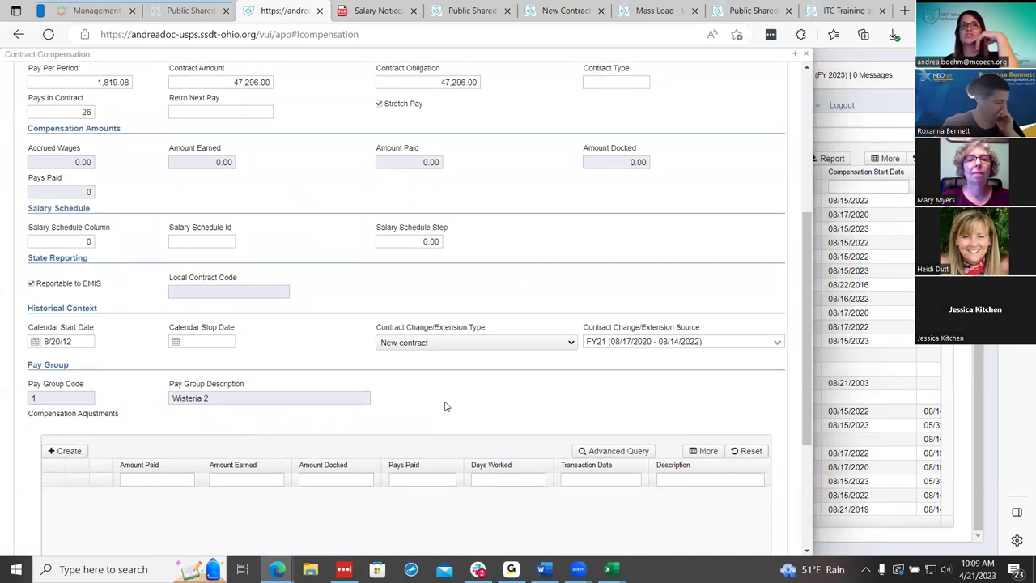
pyautogui.scroll(-3, 445, 407)
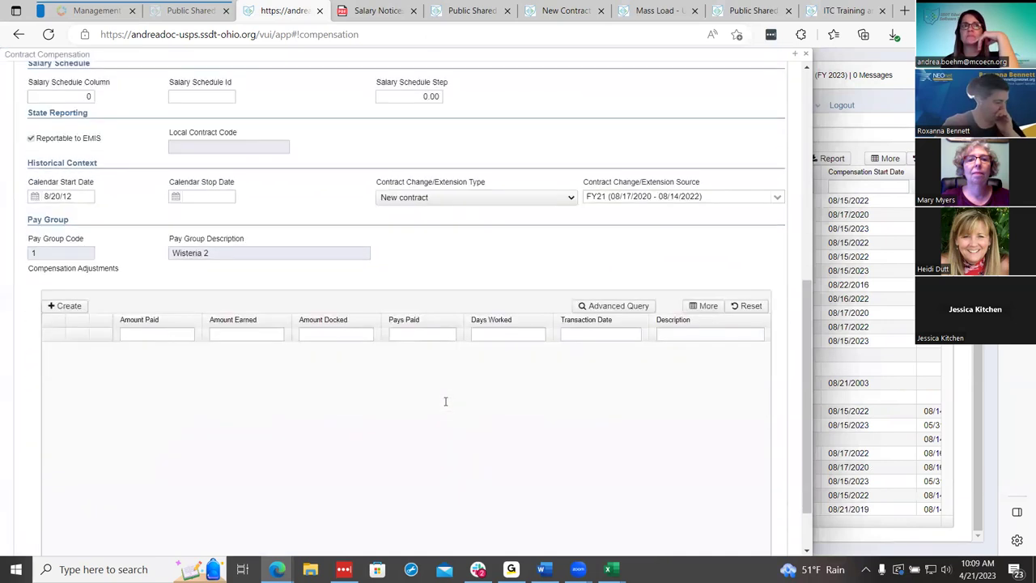
pyautogui.scroll(5, 445, 403)
pyautogui.scroll(6, 445, 402)
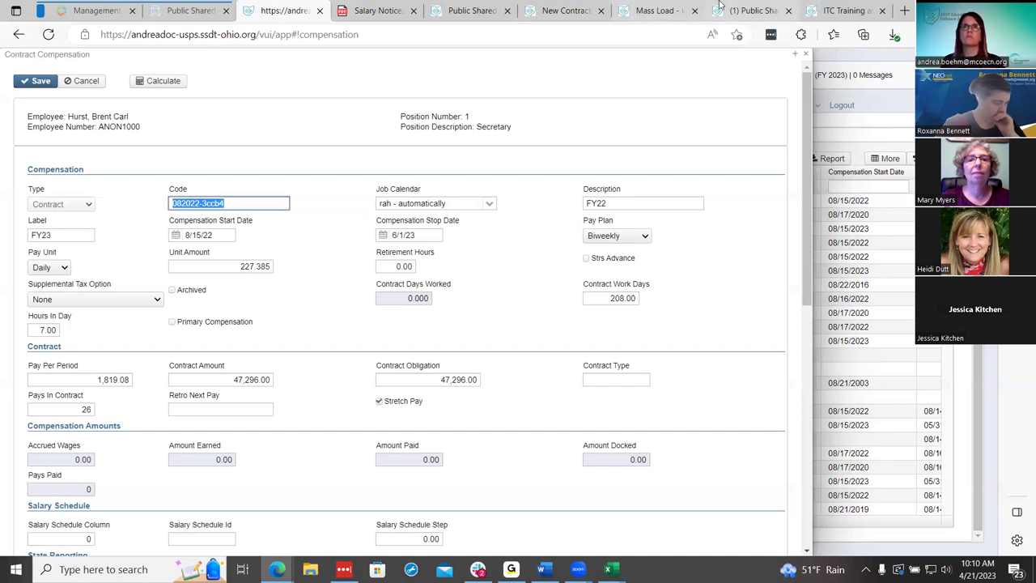
# Open the EMIS Entry page of the USPS-R manual and read the section on new FY contracts activated before the Final L collection
pyautogui.click(753, 10)
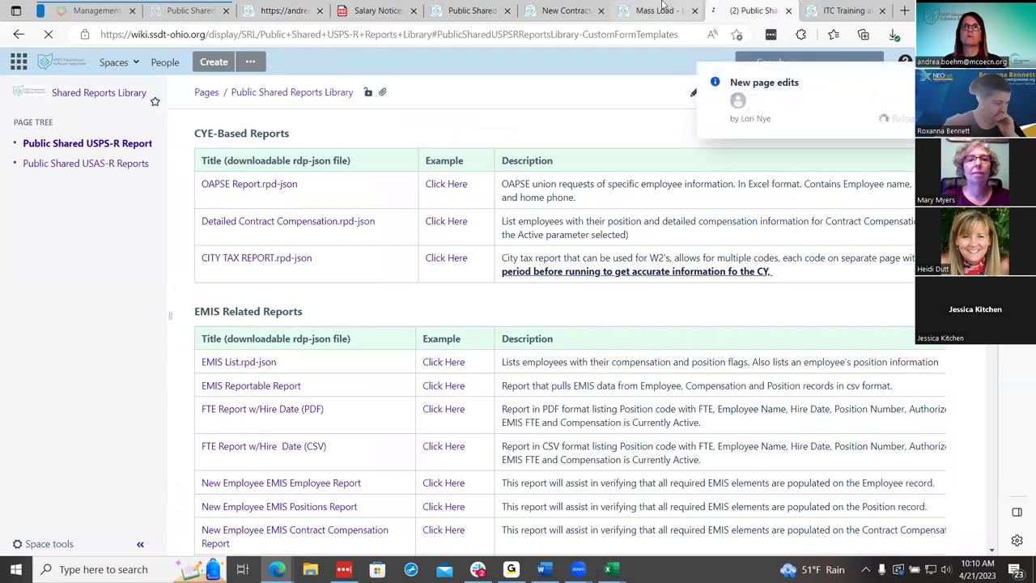
pyautogui.click(657, 11)
pyautogui.click(564, 8)
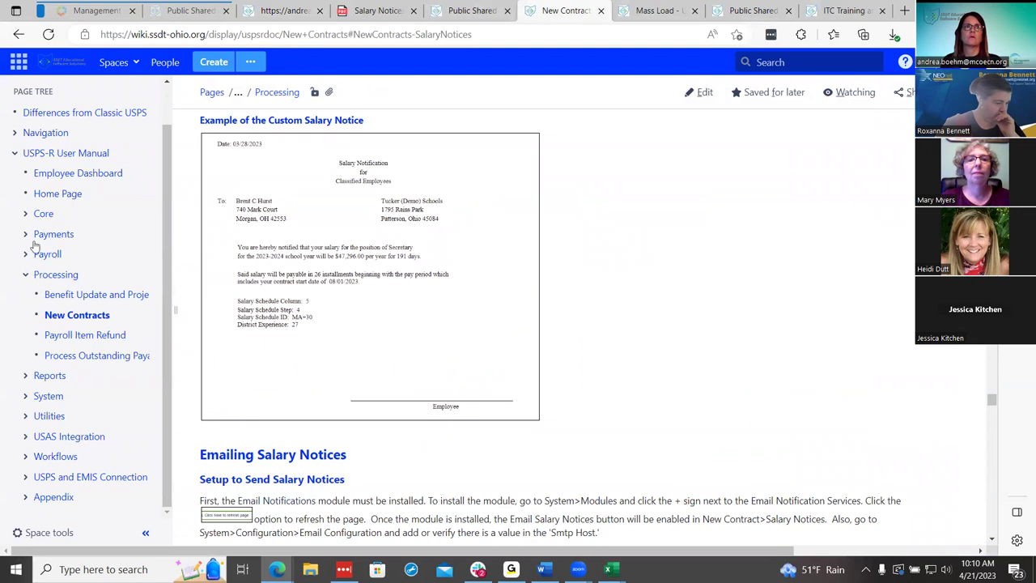
pyautogui.click(26, 213)
pyautogui.click(65, 397)
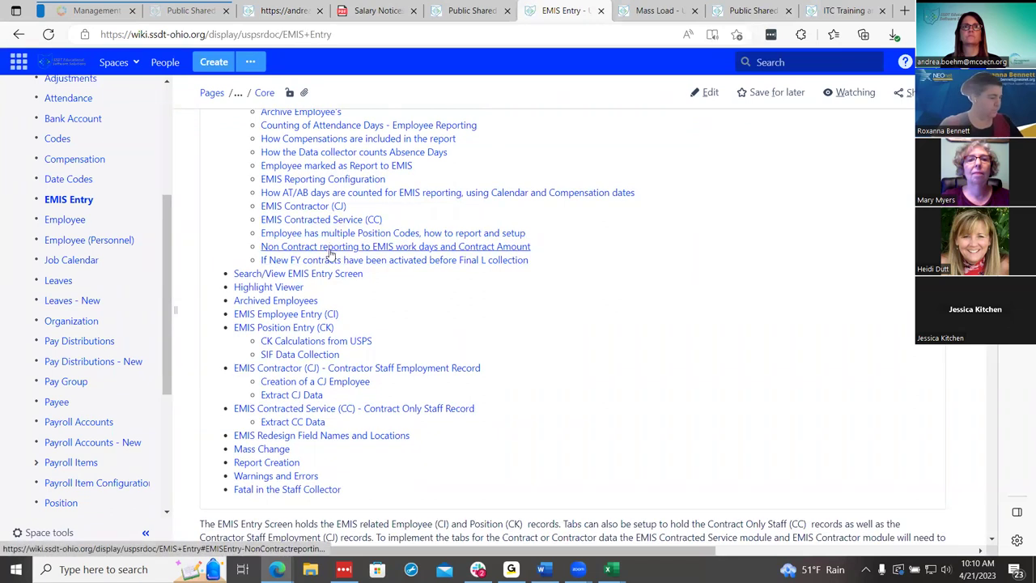
pyautogui.click(330, 260)
pyautogui.scroll(1, 670, 270)
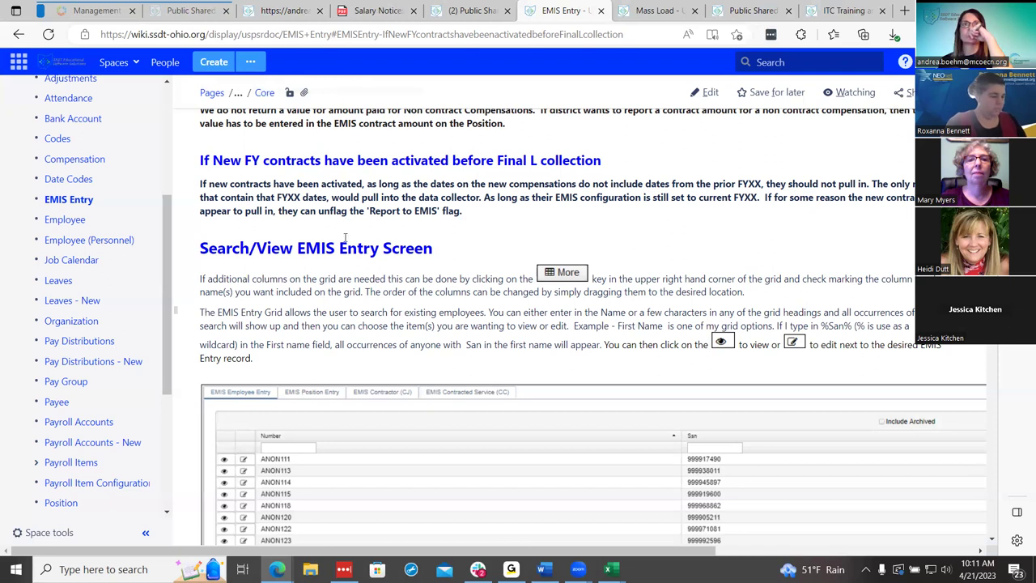
# Examine the EMIS Entry sections on non contract reporting, contractor records, attendance and absence day counting, and new FY contracts
pyautogui.scroll(4, 411, 338)
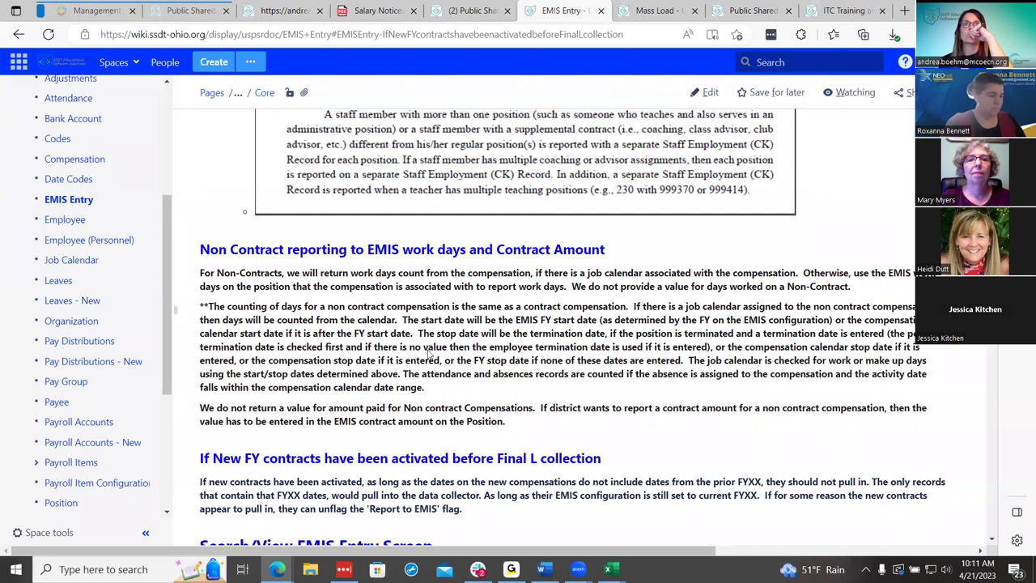
pyautogui.scroll(3, 541, 317)
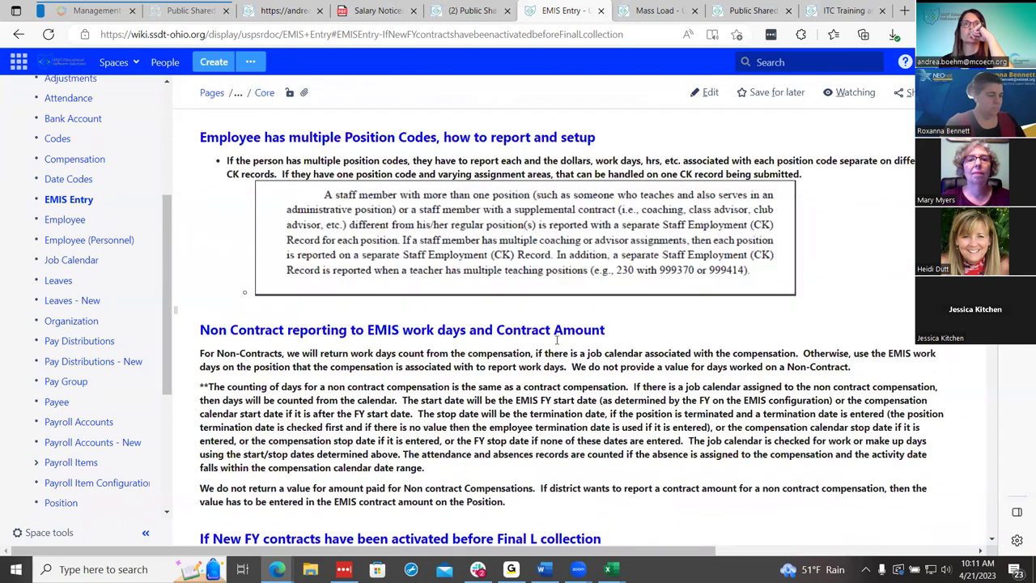
pyautogui.scroll(3, 555, 340)
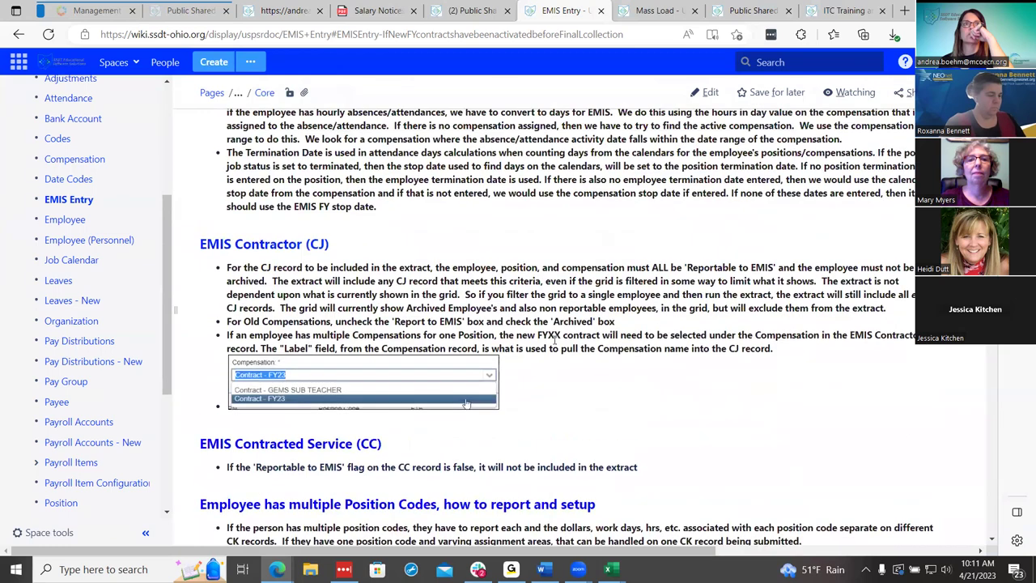
pyautogui.scroll(2, 555, 340)
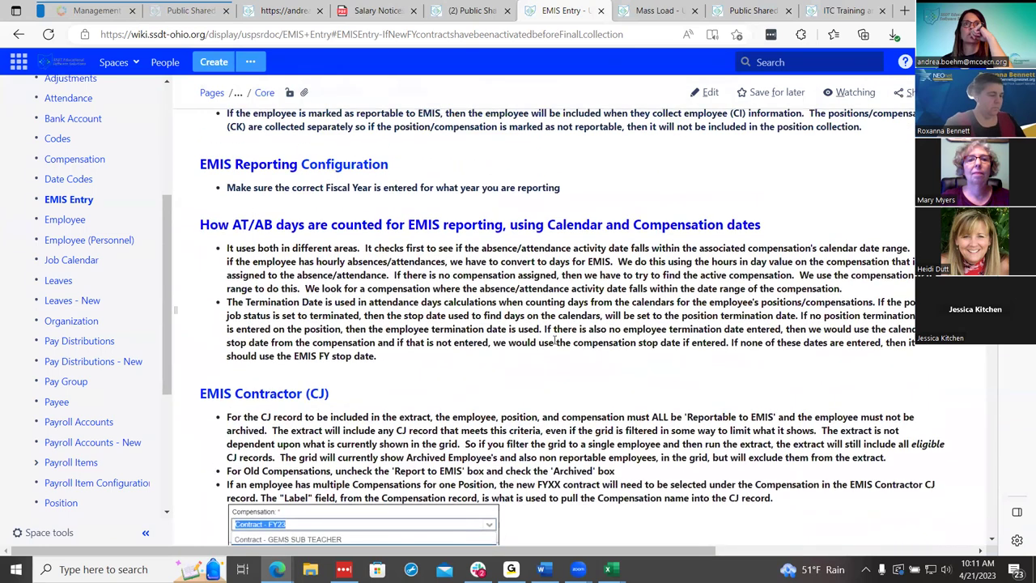
pyautogui.scroll(2, 555, 342)
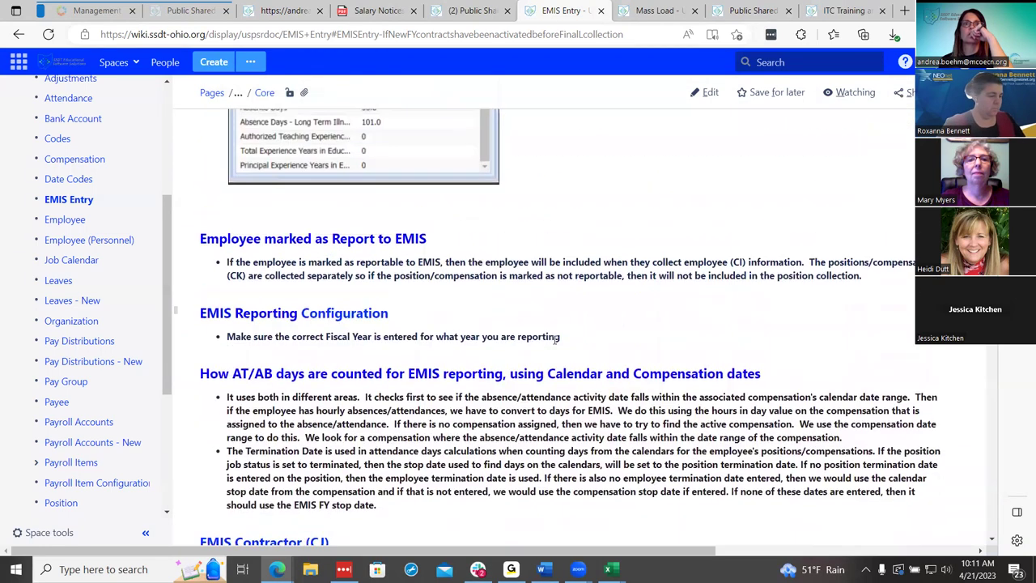
pyautogui.scroll(1, 556, 340)
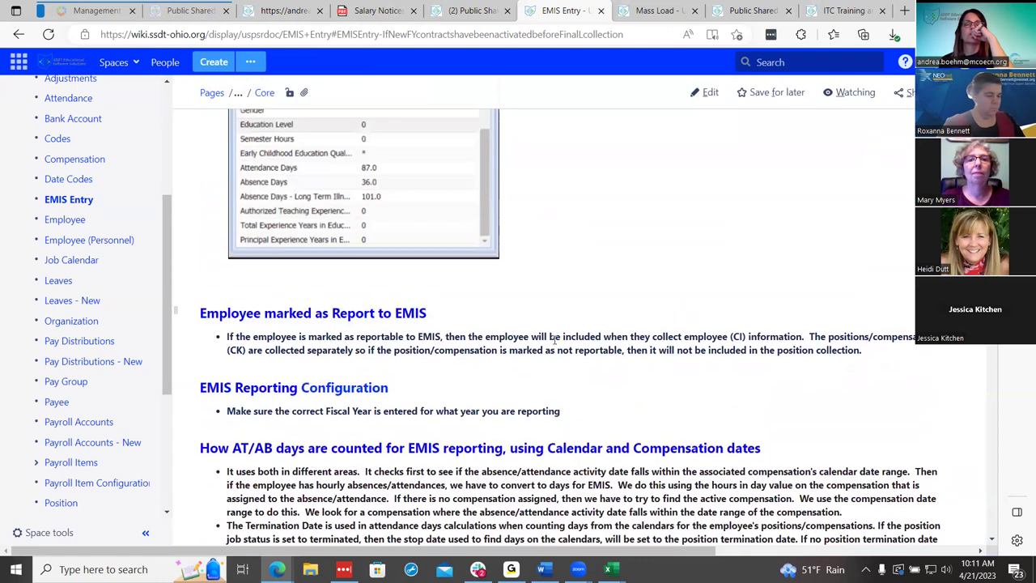
pyautogui.scroll(5, 555, 340)
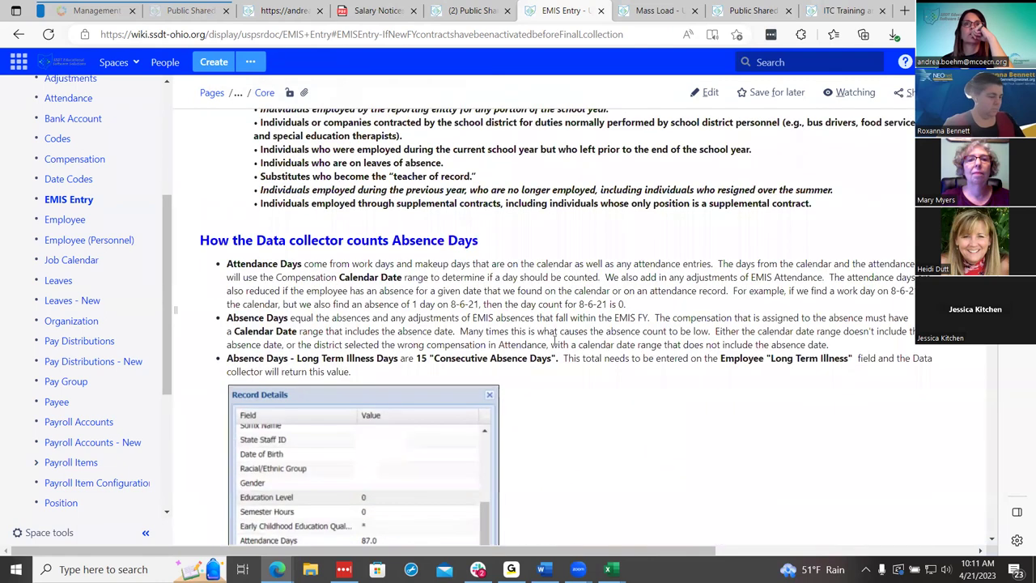
pyautogui.scroll(-9, 555, 340)
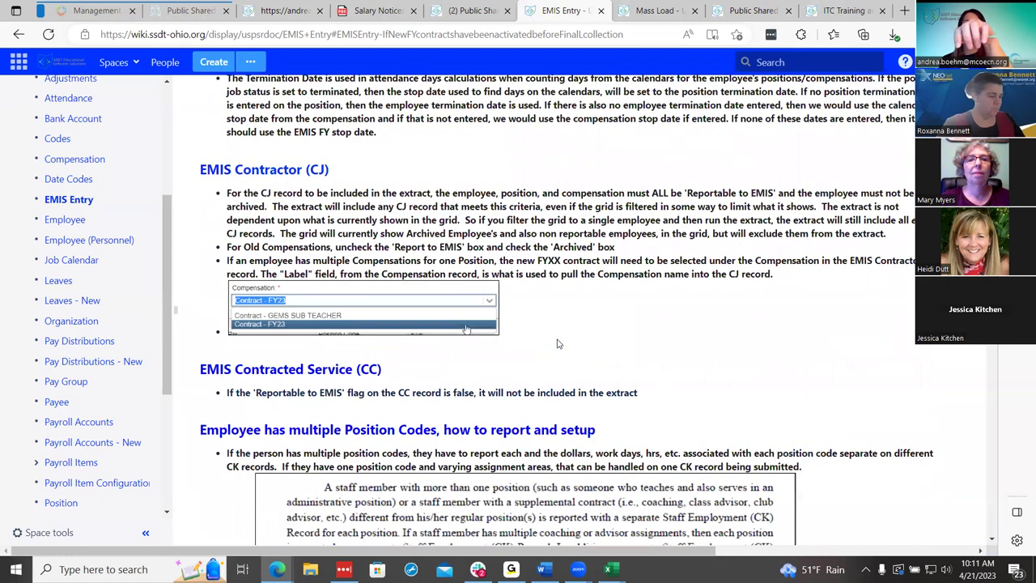
pyautogui.scroll(-5, 557, 344)
pyautogui.scroll(3, 361, 418)
pyautogui.scroll(-5, 324, 372)
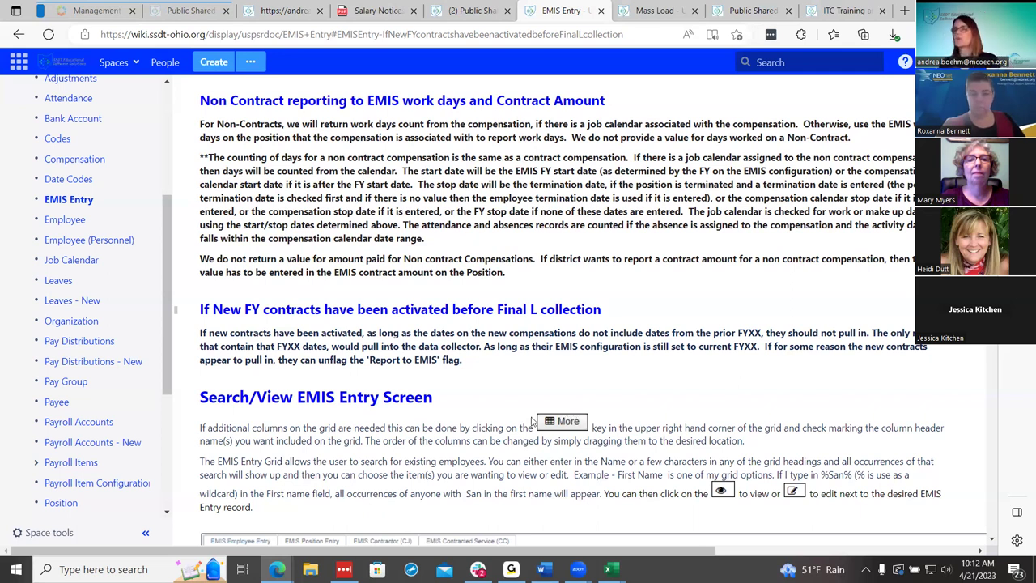
# Examine the EMIS reporting criteria for archived employees, attendance day counting and how compensations are included in the report
pyautogui.scroll(2, 463, 408)
pyautogui.scroll(5, 463, 408)
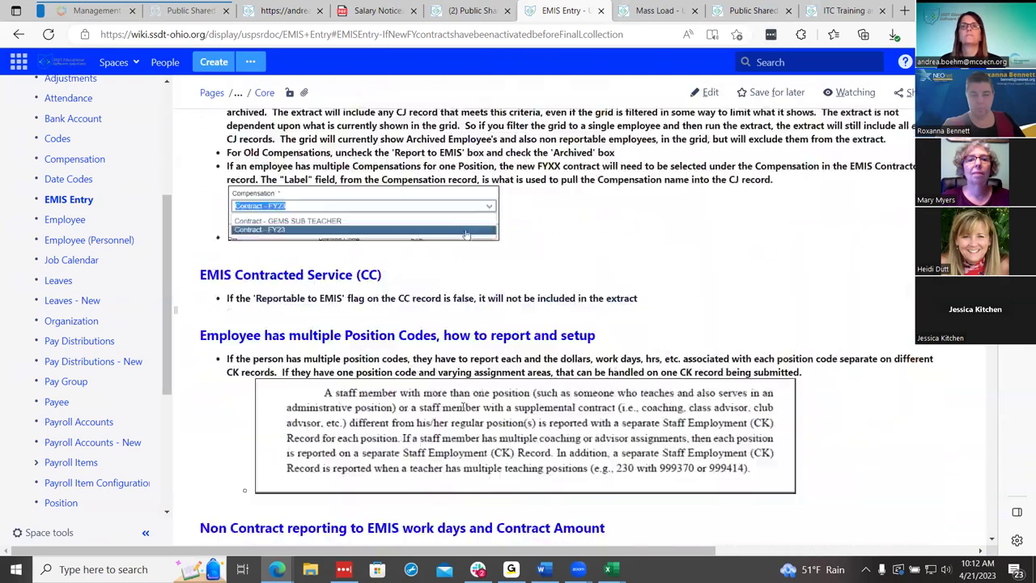
pyautogui.scroll(-5, 463, 409)
pyautogui.scroll(5, 463, 408)
pyautogui.scroll(4, 466, 413)
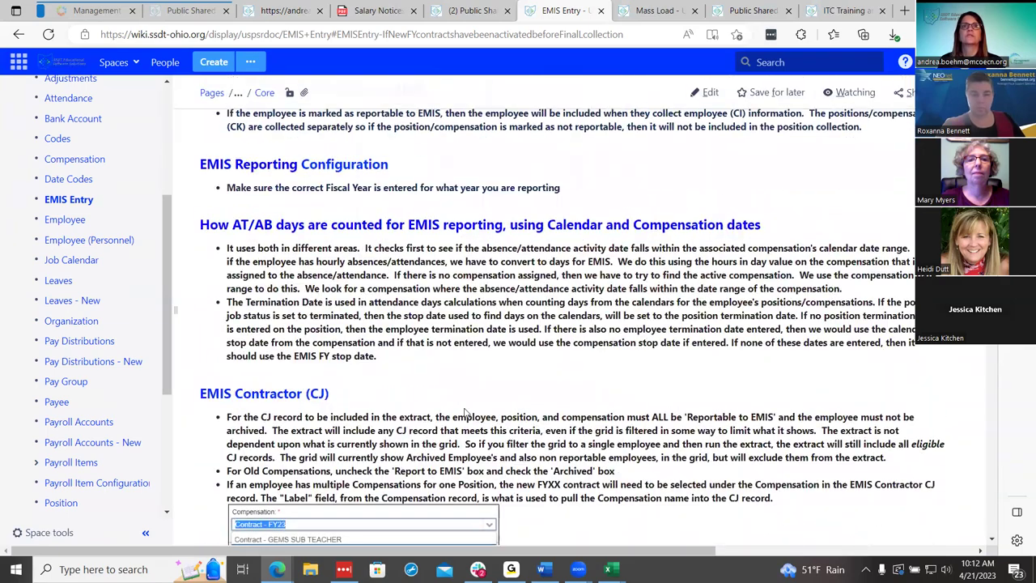
pyautogui.scroll(6, 465, 413)
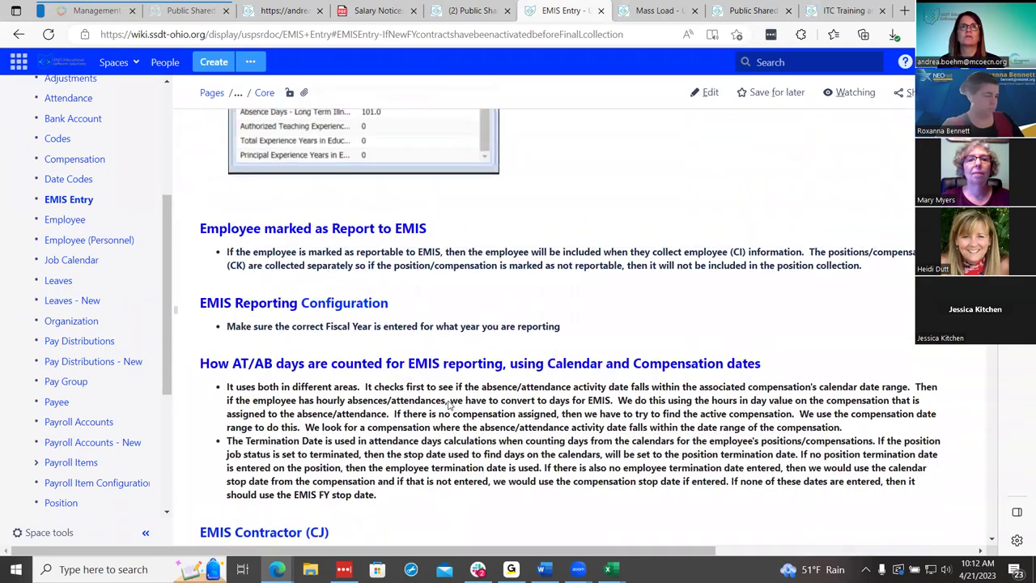
pyautogui.scroll(8, 598, 409)
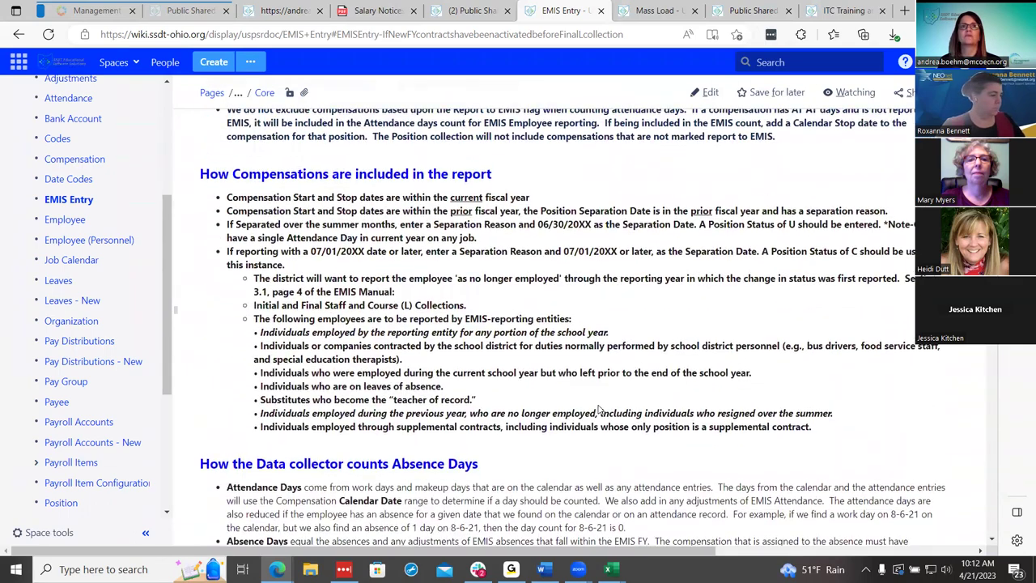
pyautogui.scroll(4, 599, 408)
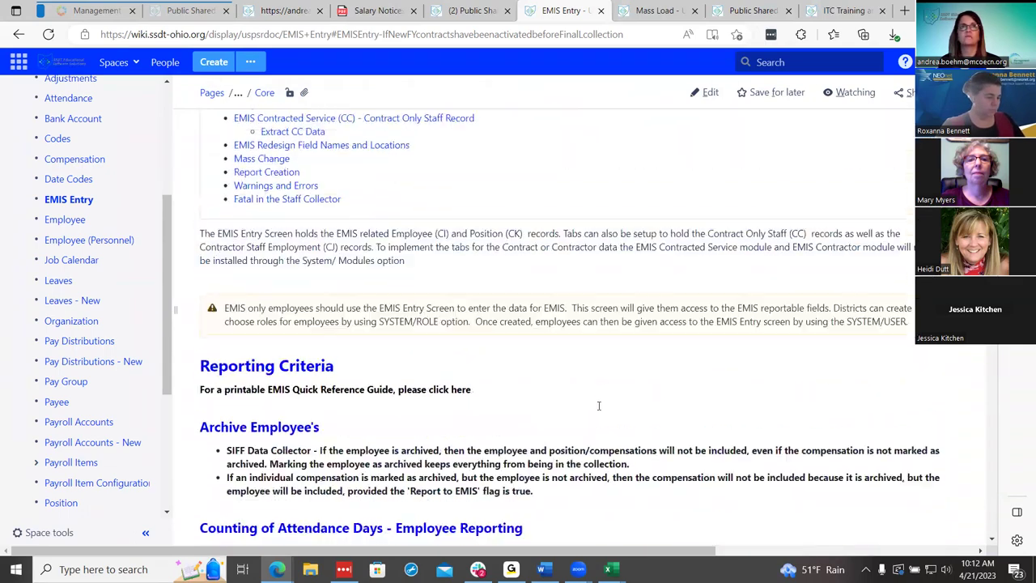
pyautogui.scroll(-4, 599, 412)
pyautogui.scroll(-2, 599, 411)
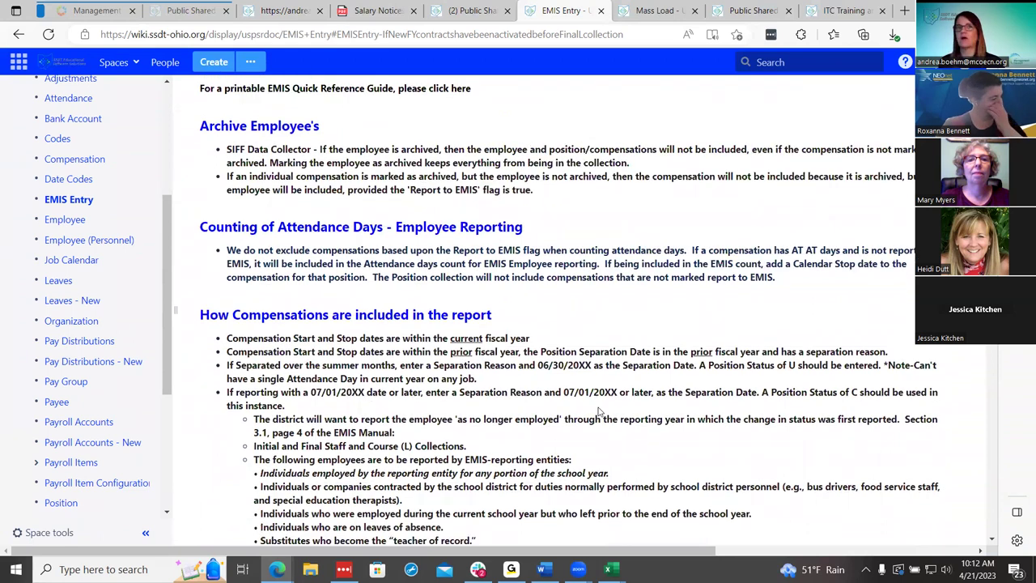
pyautogui.scroll(1, 599, 408)
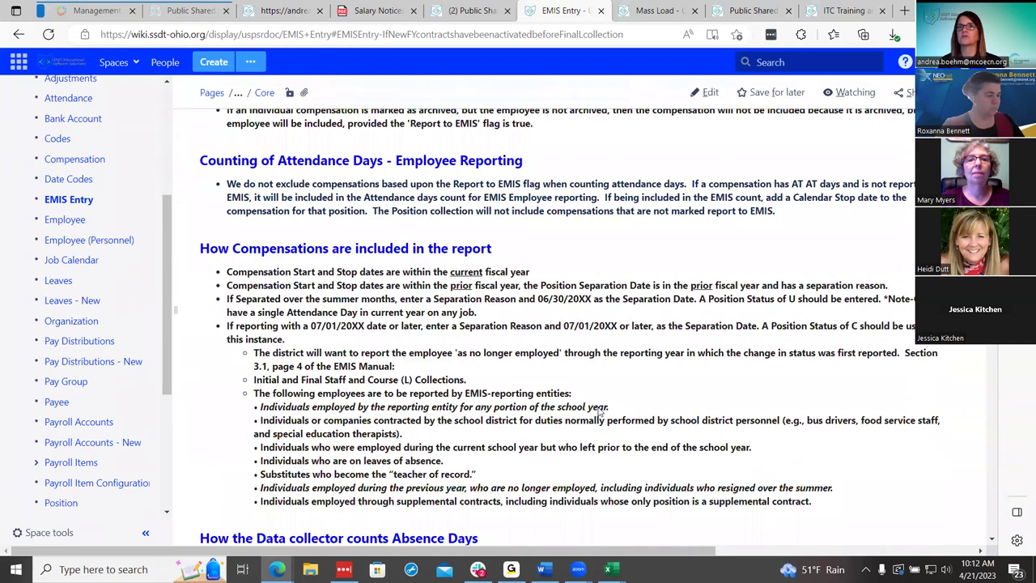
pyautogui.scroll(-2, 599, 408)
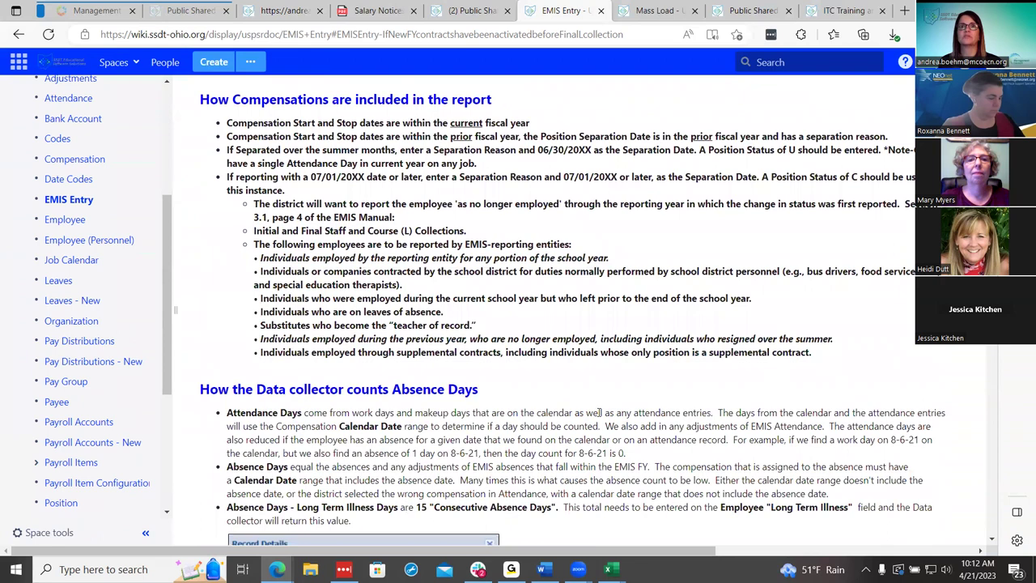
pyautogui.scroll(-1, 599, 413)
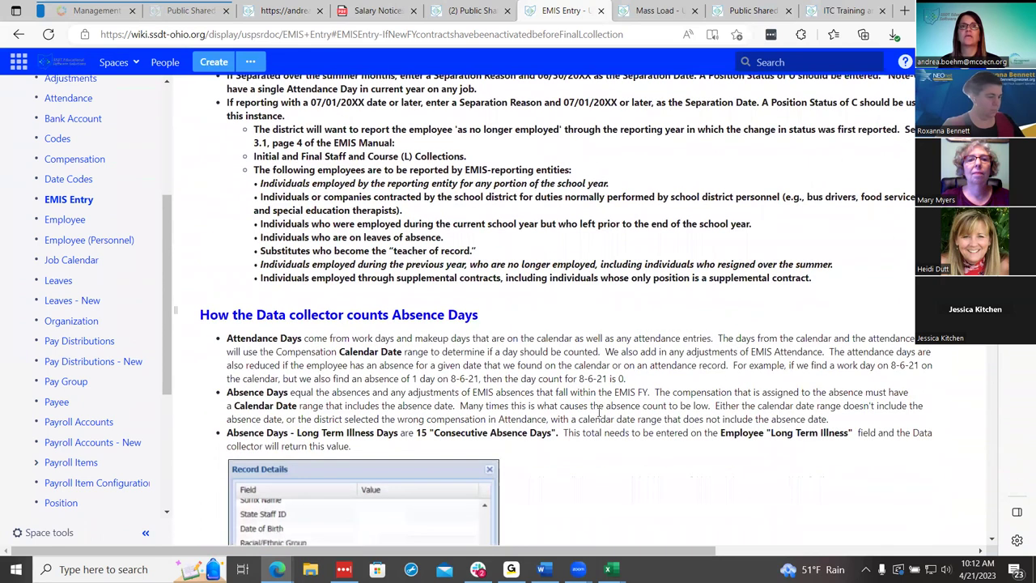
pyautogui.scroll(2, 599, 412)
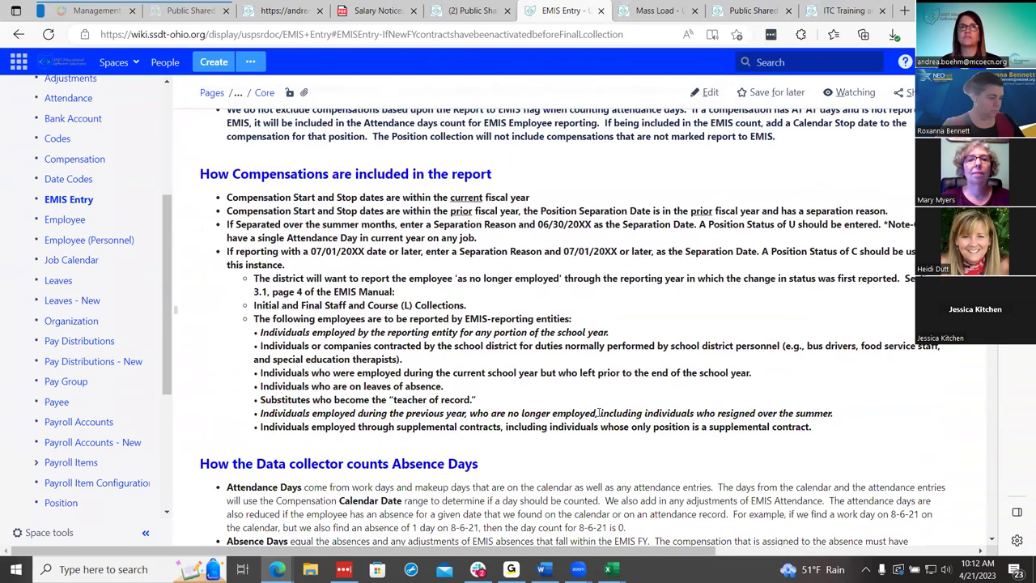
pyautogui.scroll(3, 598, 412)
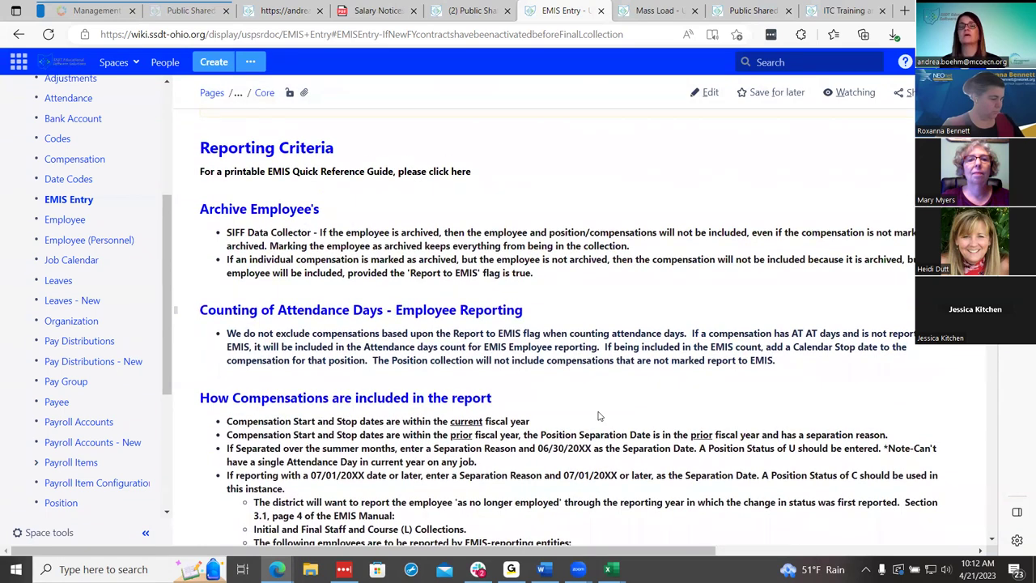
pyautogui.scroll(-3, 599, 416)
pyautogui.scroll(3, 599, 416)
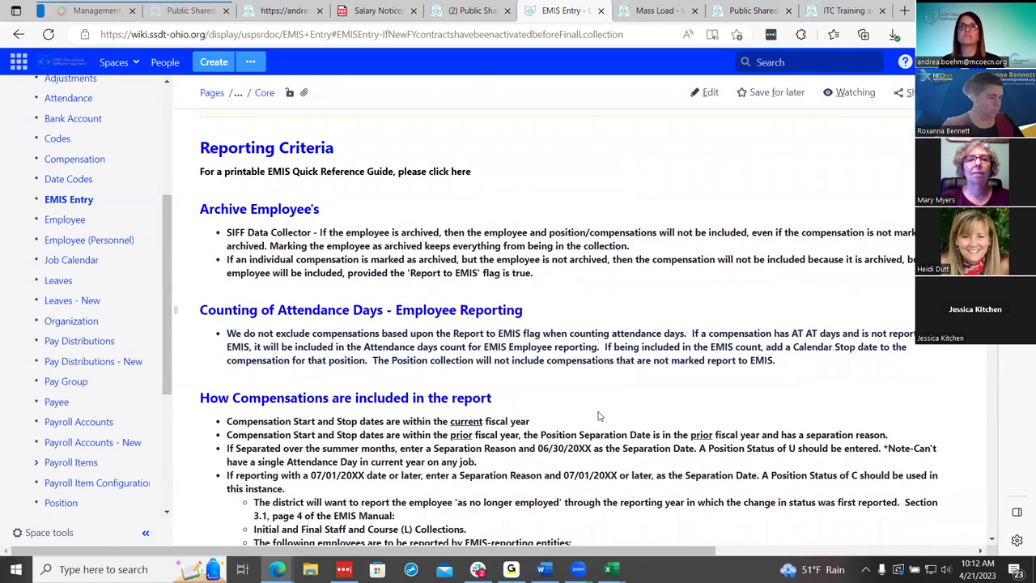
pyautogui.scroll(1, 599, 416)
pyautogui.scroll(-2, 600, 417)
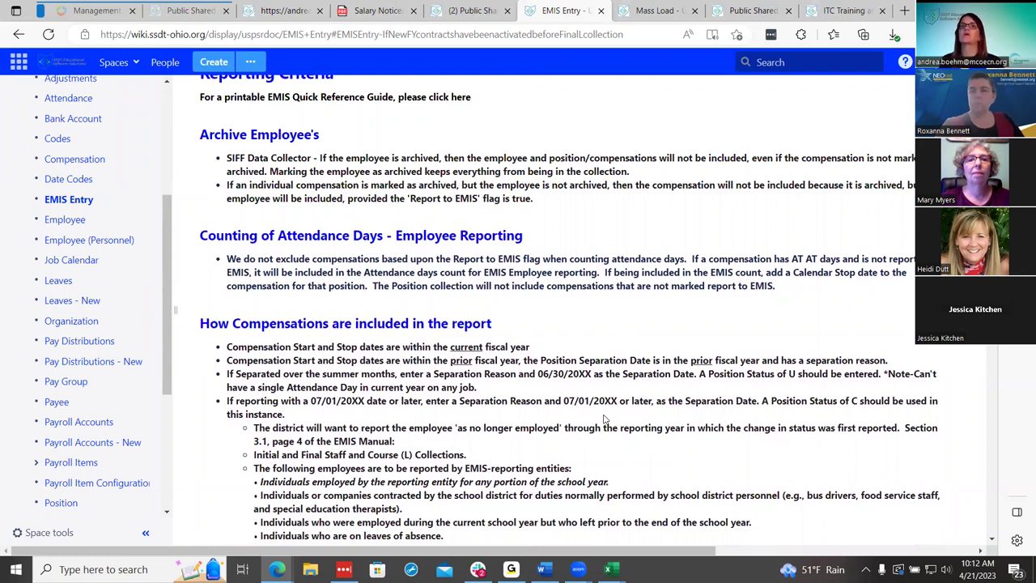
pyautogui.scroll(1, 594, 411)
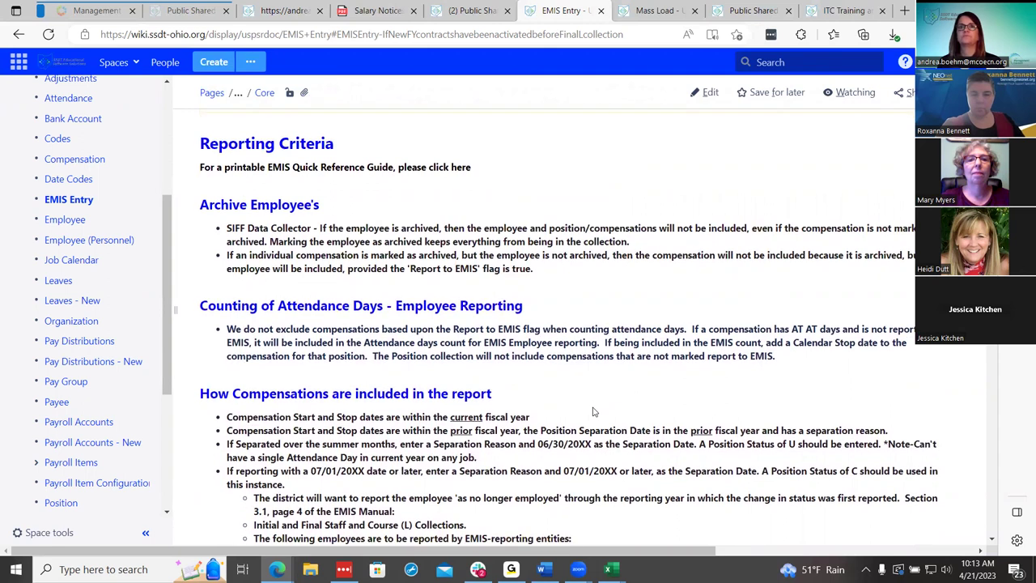
pyautogui.scroll(-2, 593, 411)
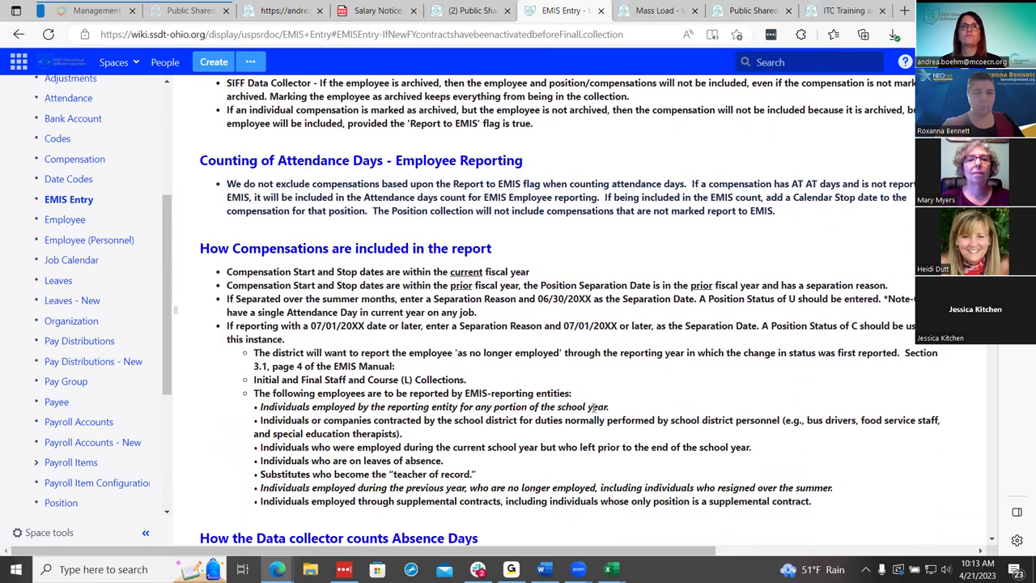
pyautogui.scroll(-1, 594, 407)
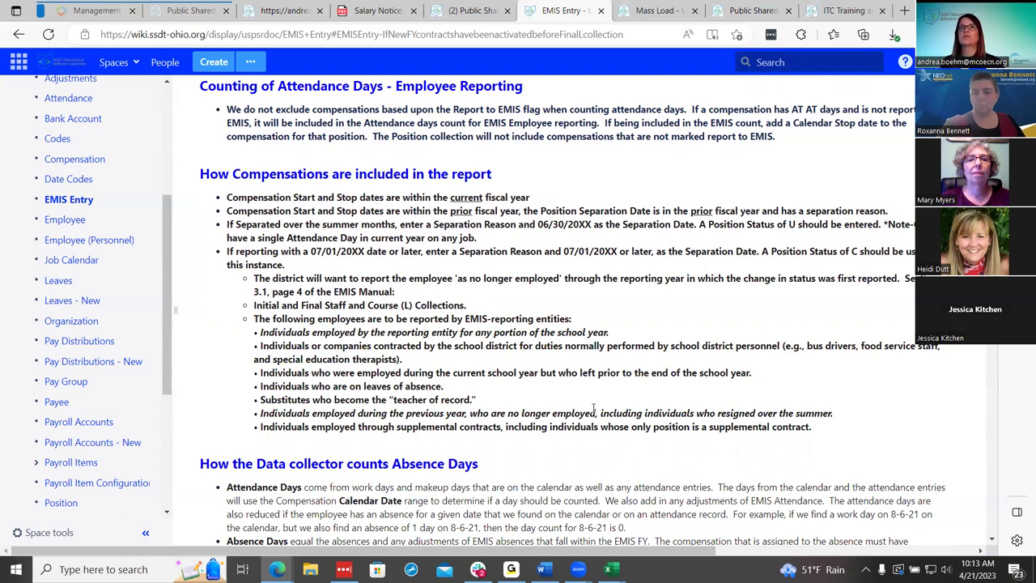
# View the shared custom form templates and the ITC training schedule, then close the Salary Notices PDF
pyautogui.click(774, 8)
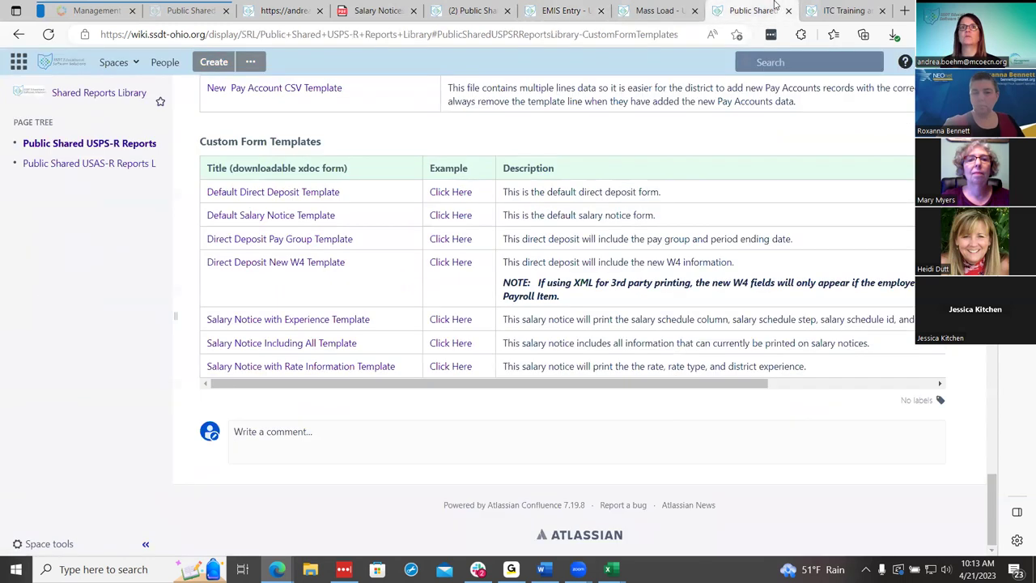
pyautogui.click(819, 6)
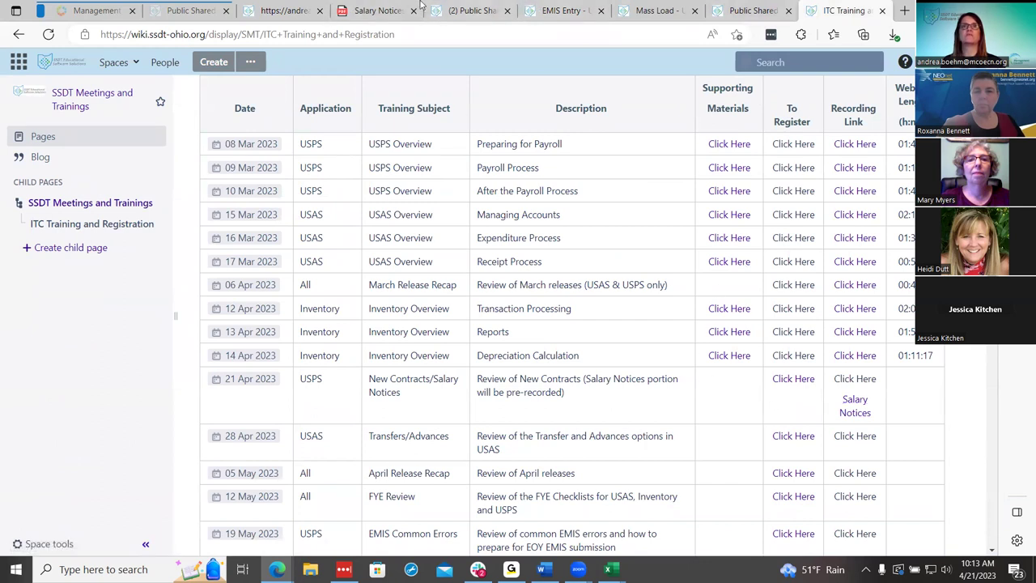
pyautogui.click(384, 5)
pyautogui.click(413, 10)
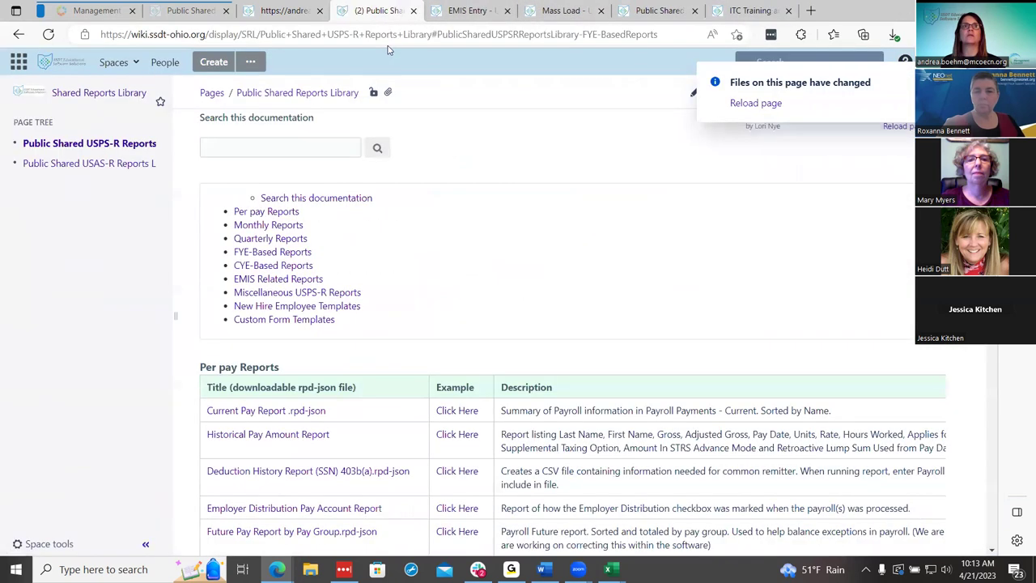
# Reload the Public Shared USPS-R Reports page and go to its Custom Form Templates list
pyautogui.click(758, 104)
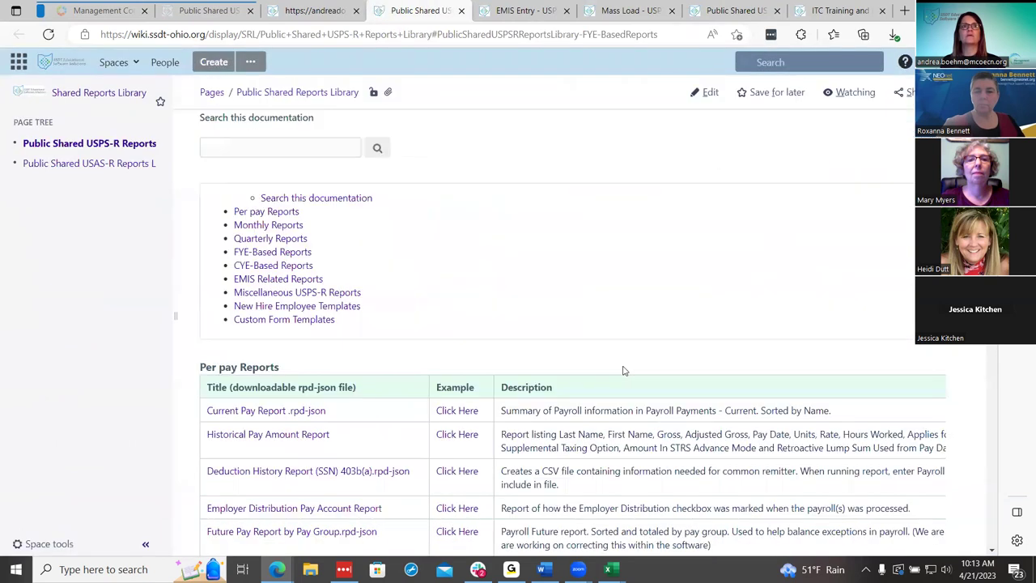
pyautogui.scroll(-10, 623, 370)
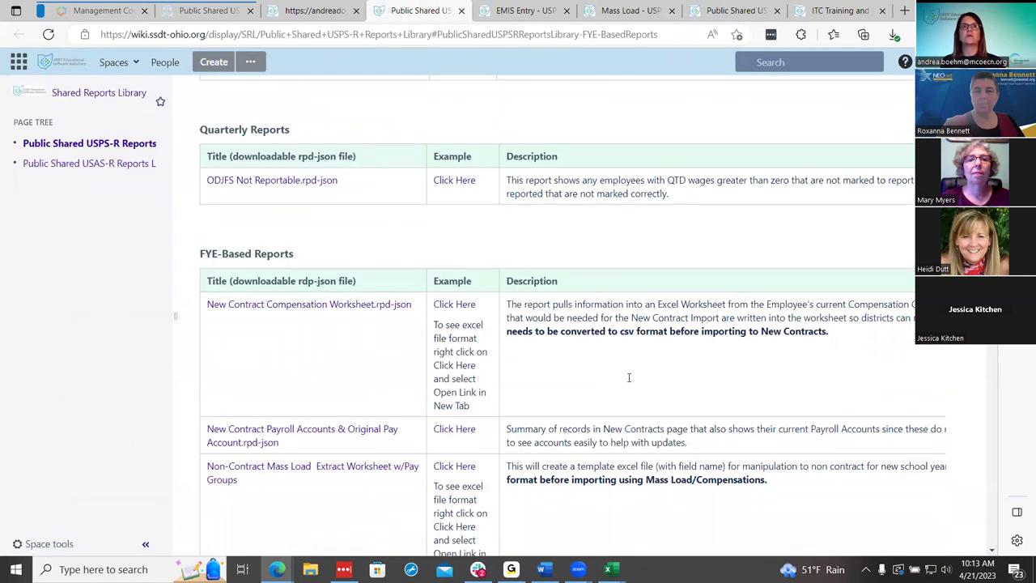
pyautogui.scroll(-20, 636, 381)
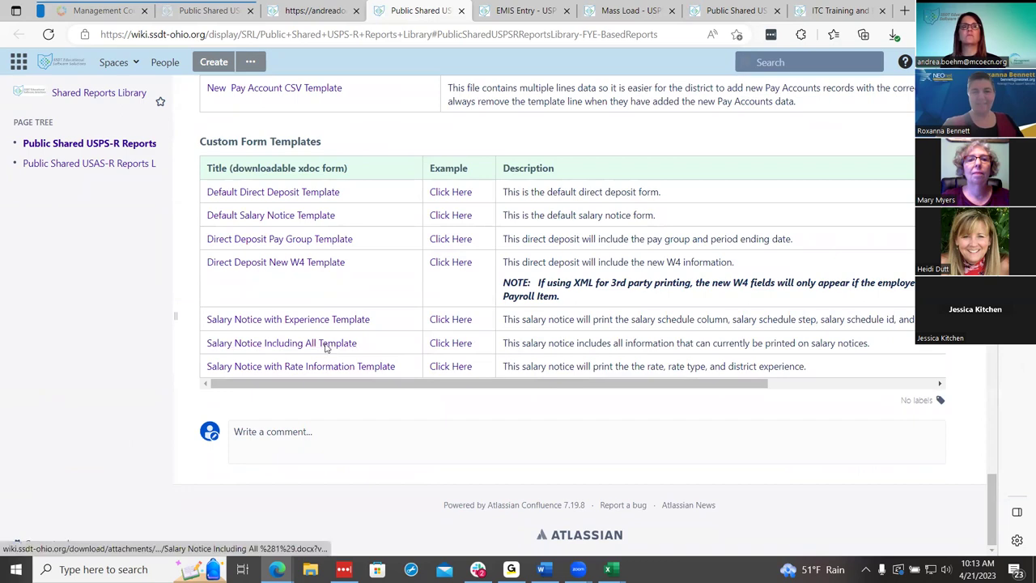
# Preview the Salary Notice Including All Template down to its experience, degree and rate fields, then close the preview
pyautogui.click(409, 374)
pyautogui.scroll(-10, 463, 388)
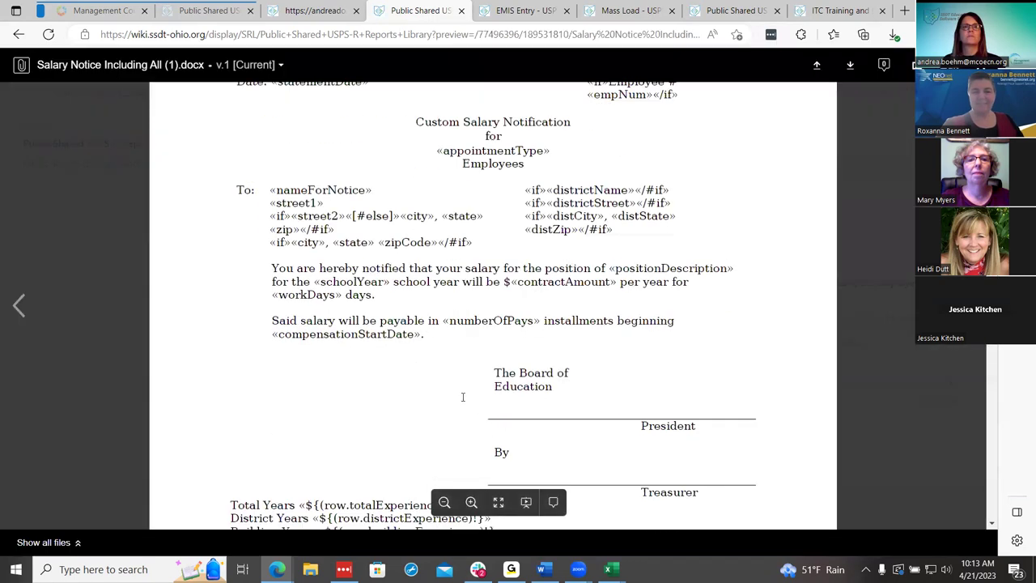
pyautogui.scroll(-1, 463, 397)
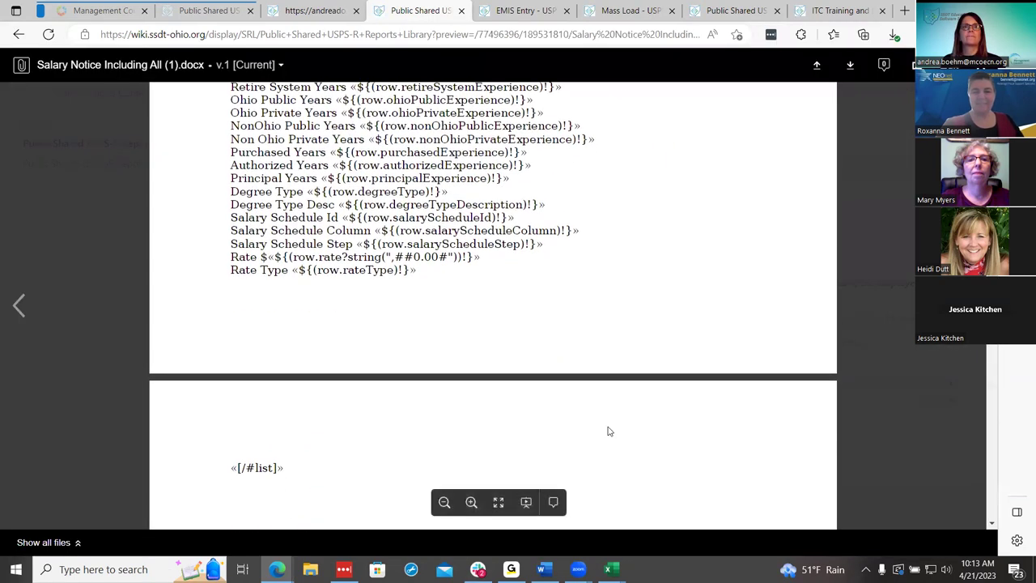
pyautogui.scroll(5, 608, 430)
pyautogui.click(847, 224)
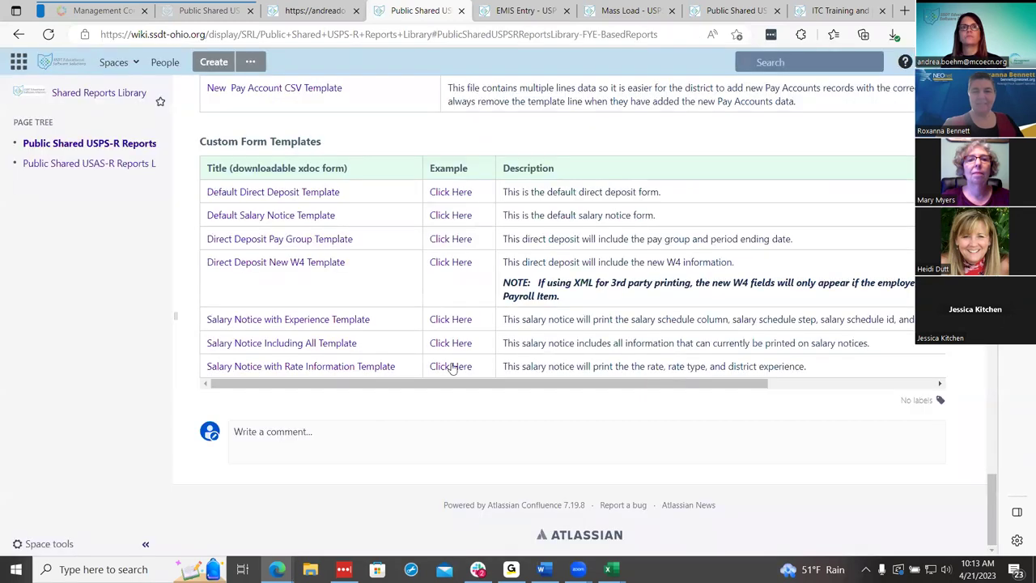
# View the examples for the Salary Notice Including All and Default Salary Notice templates, closing each to return to the Custom Form Templates list
pyautogui.click(452, 344)
pyautogui.click(884, 64)
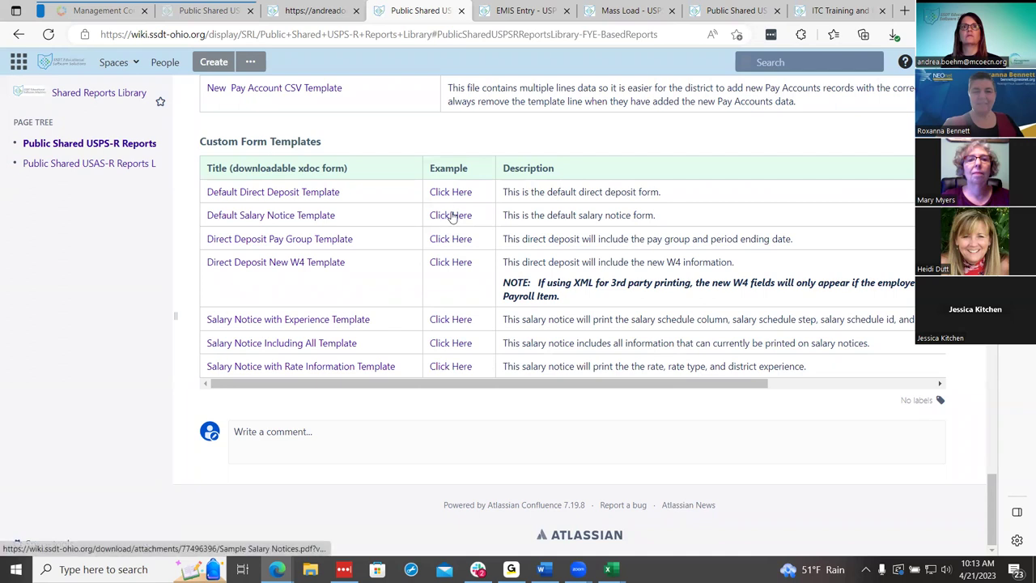
pyautogui.click(453, 214)
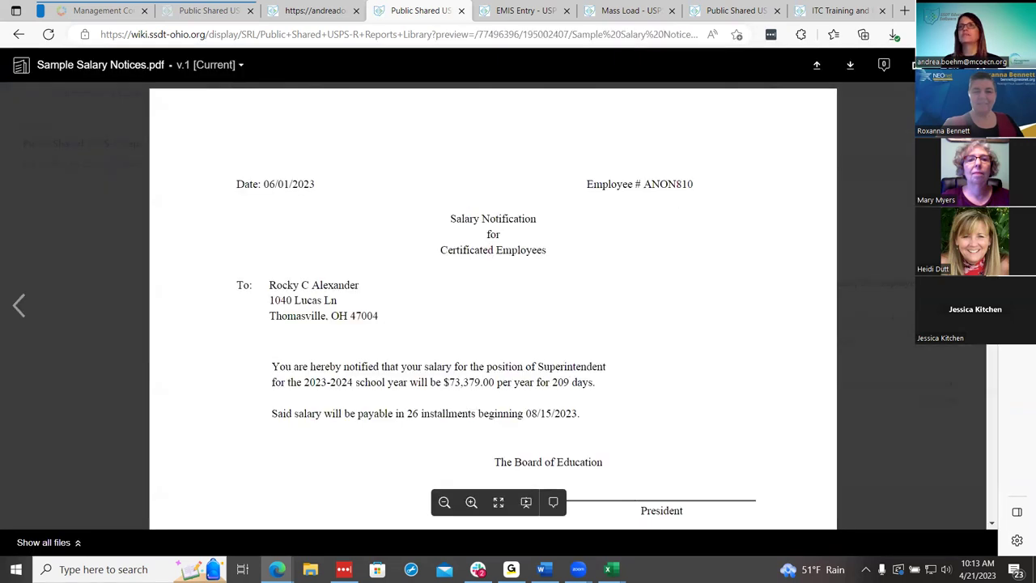
pyautogui.press('Escape')
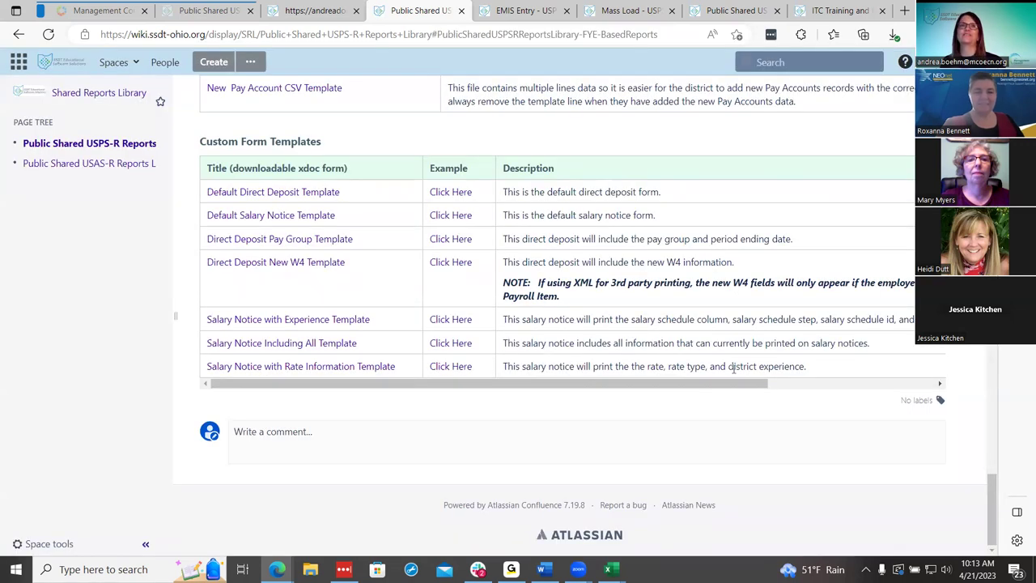
pyautogui.scroll(3, 733, 368)
pyautogui.scroll(-3, 731, 368)
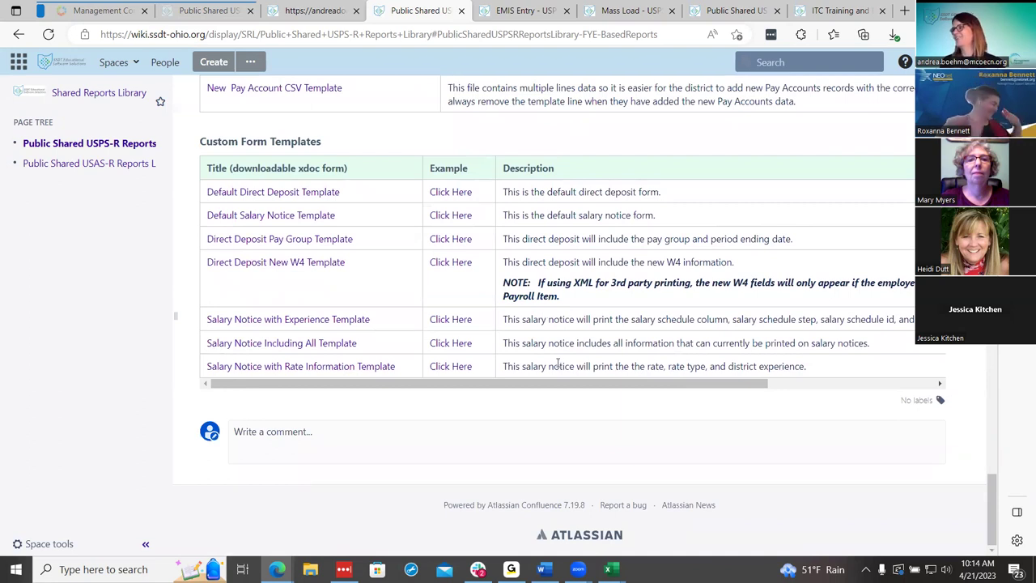
pyautogui.scroll(1, 558, 362)
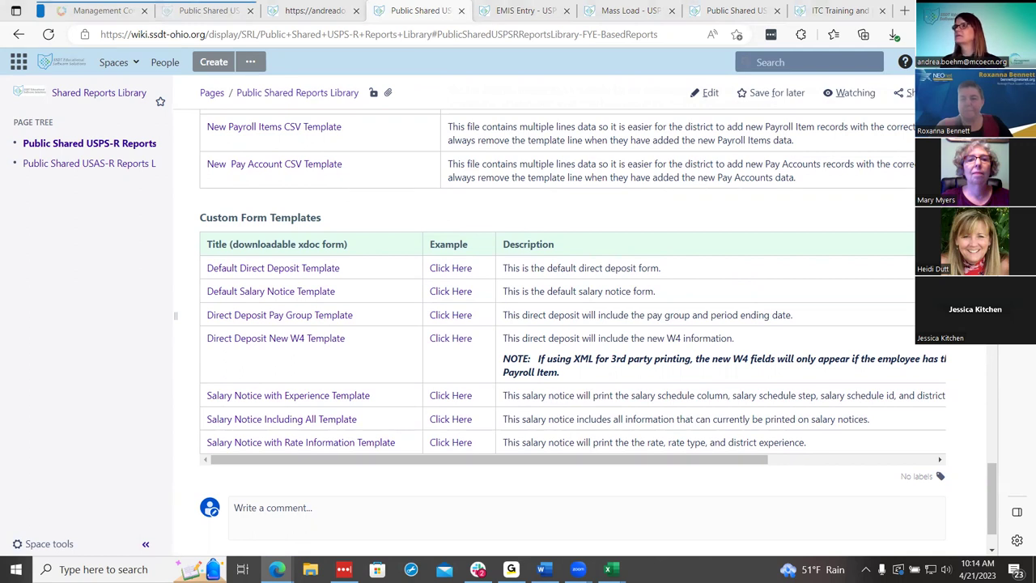
# Examine the upcoming sessions on the ITC Training and Registration page, from the 21 Apr 2023 New Contracts/Salary Notices training onward
pyautogui.click(801, 9)
pyautogui.scroll(-1, 704, 421)
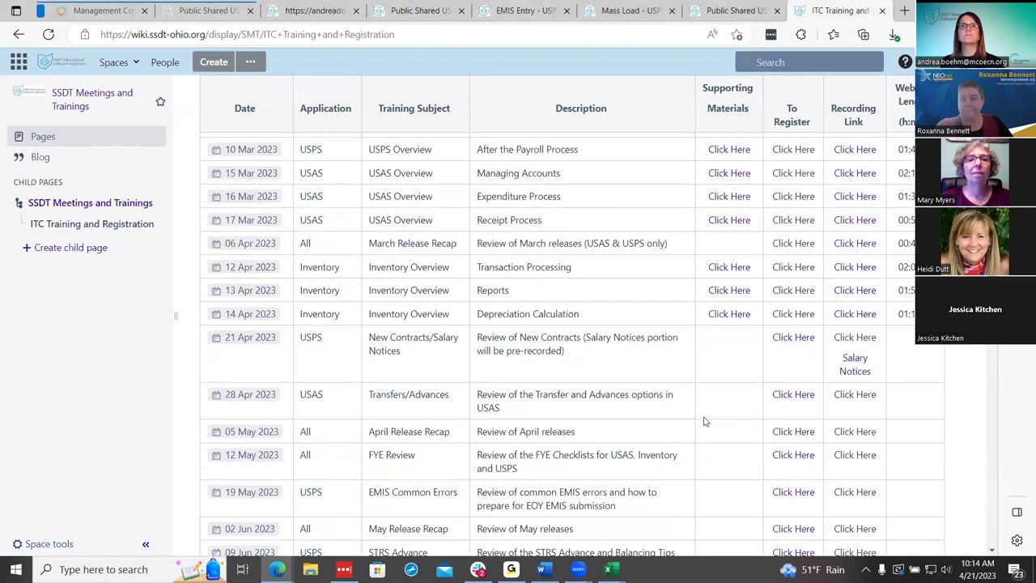
pyautogui.scroll(-1, 704, 421)
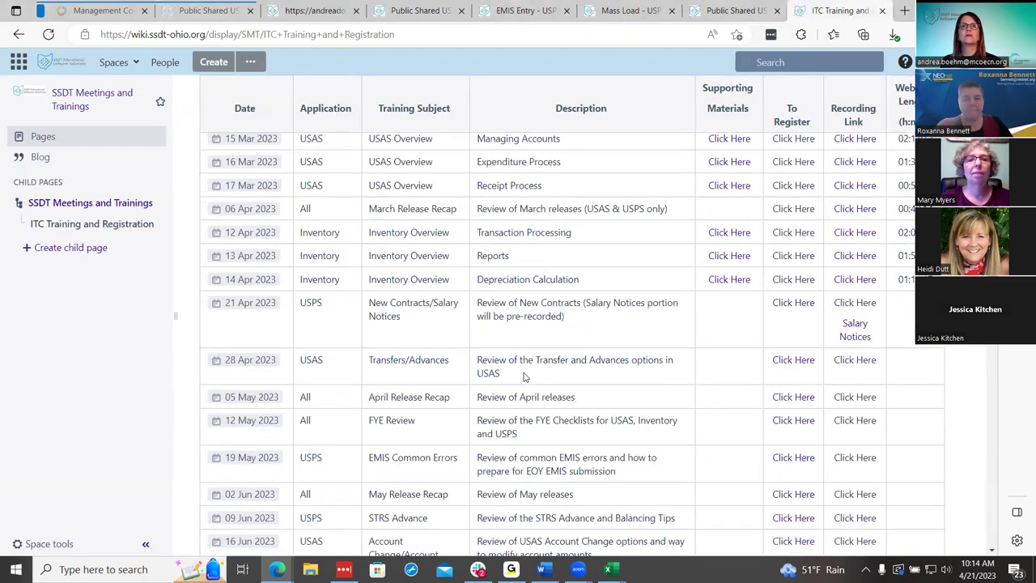
pyautogui.scroll(-1, 522, 378)
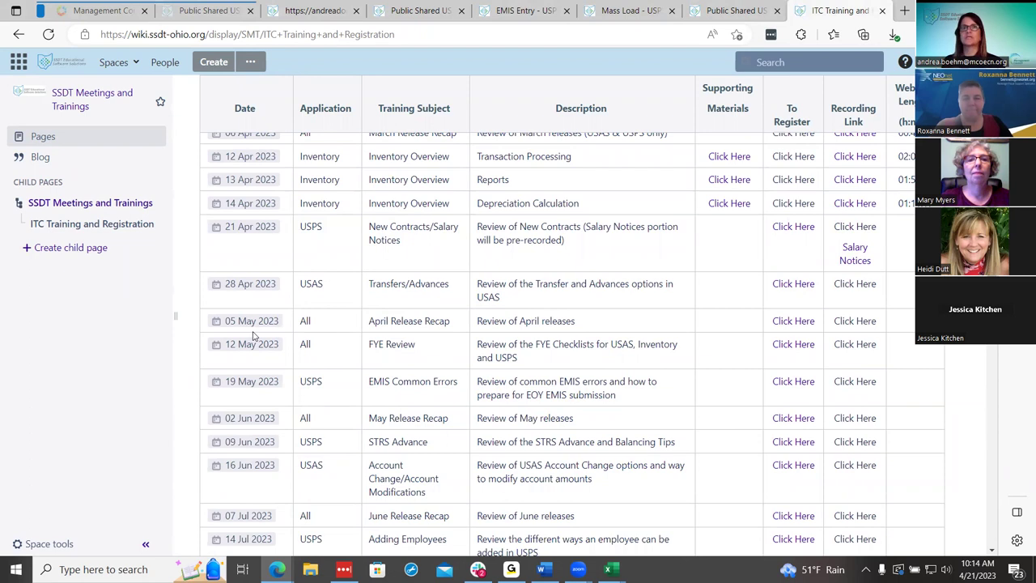
pyautogui.scroll(-1, 511, 431)
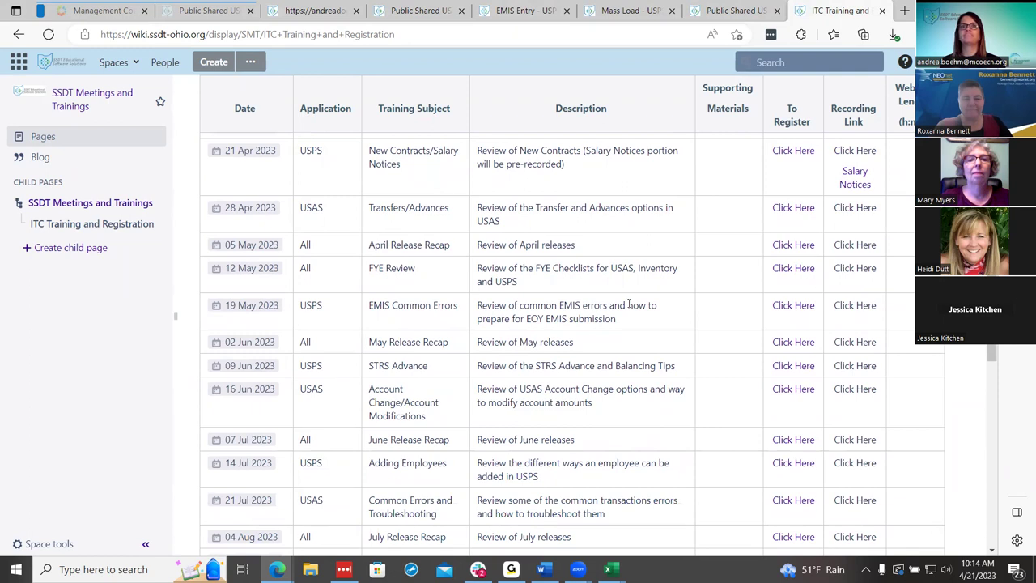
pyautogui.scroll(1, 630, 312)
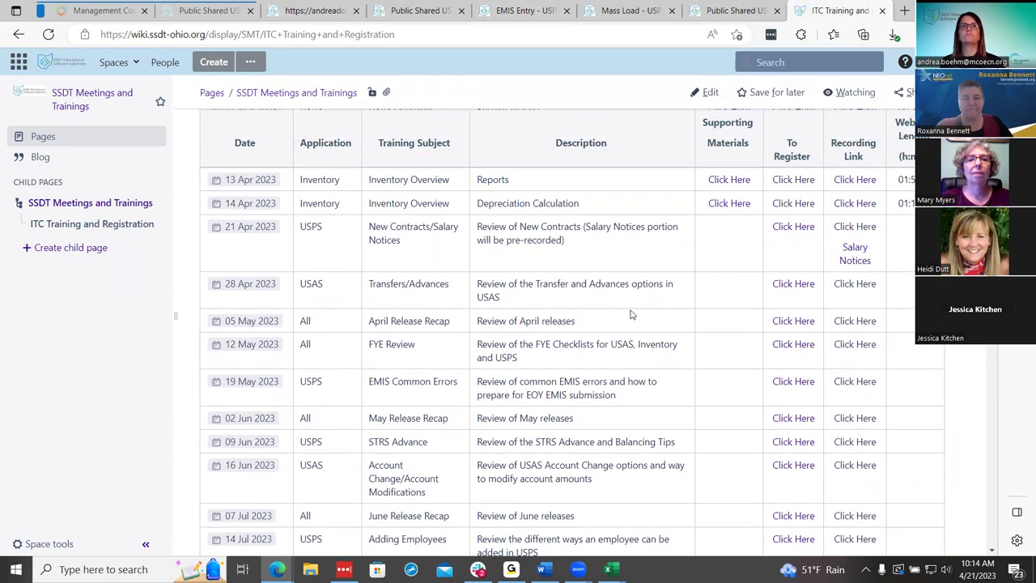